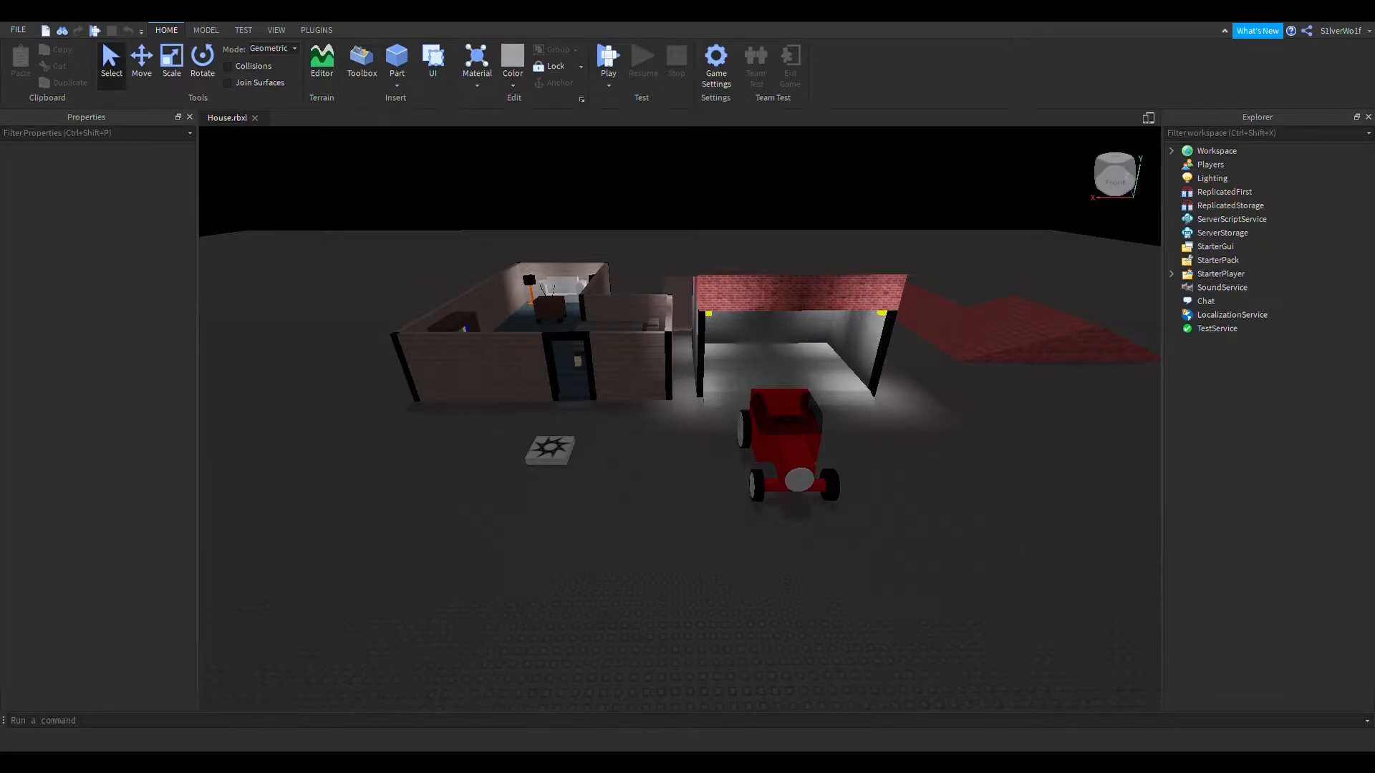
Step: Move the red car from the open ground into the garage
key("w")
key("d")
right_click_drag(685, 582, 685, 581)
right_click_drag(733, 507, 733, 506)
key("w")
right_click_drag(816, 550, 874, 522)
key("s")
right_click_drag(822, 485, 774, 488)
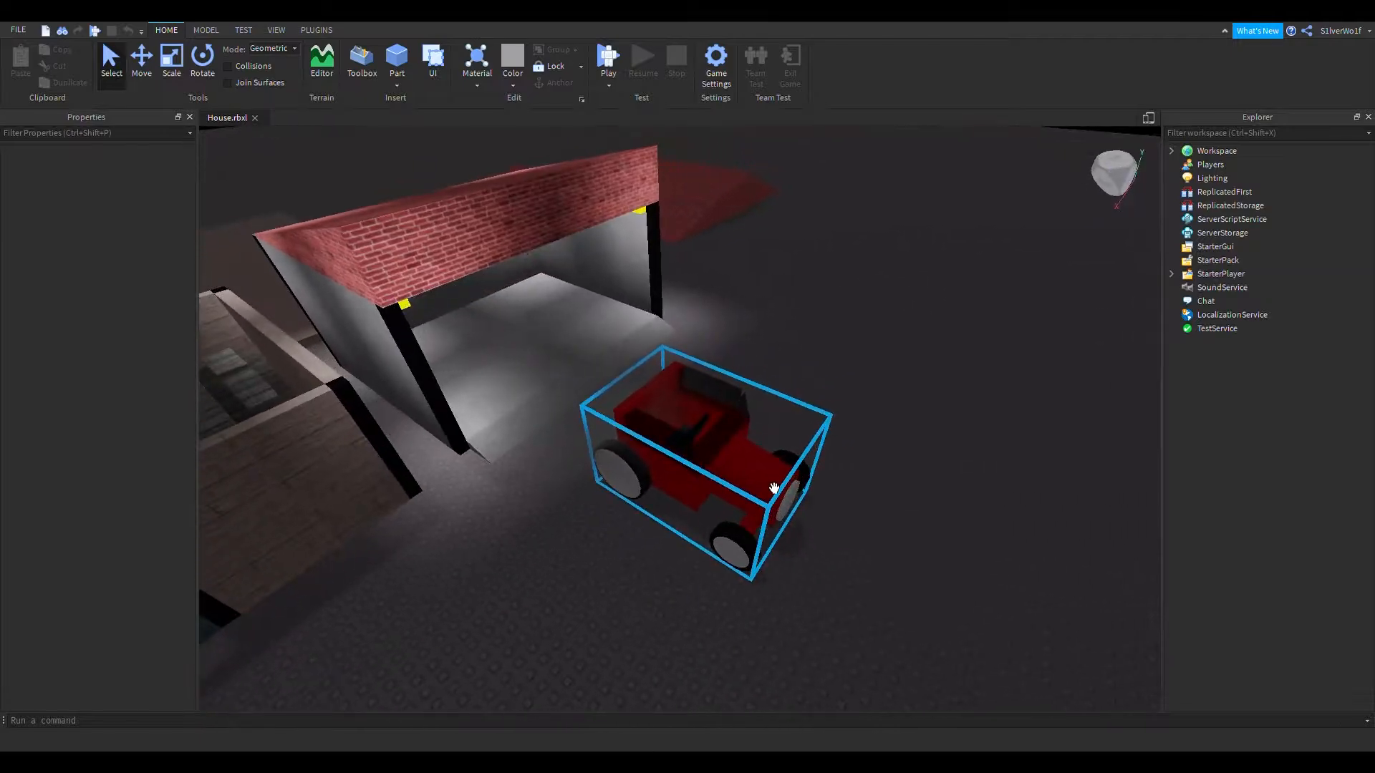
left_click_drag(774, 488, 587, 333)
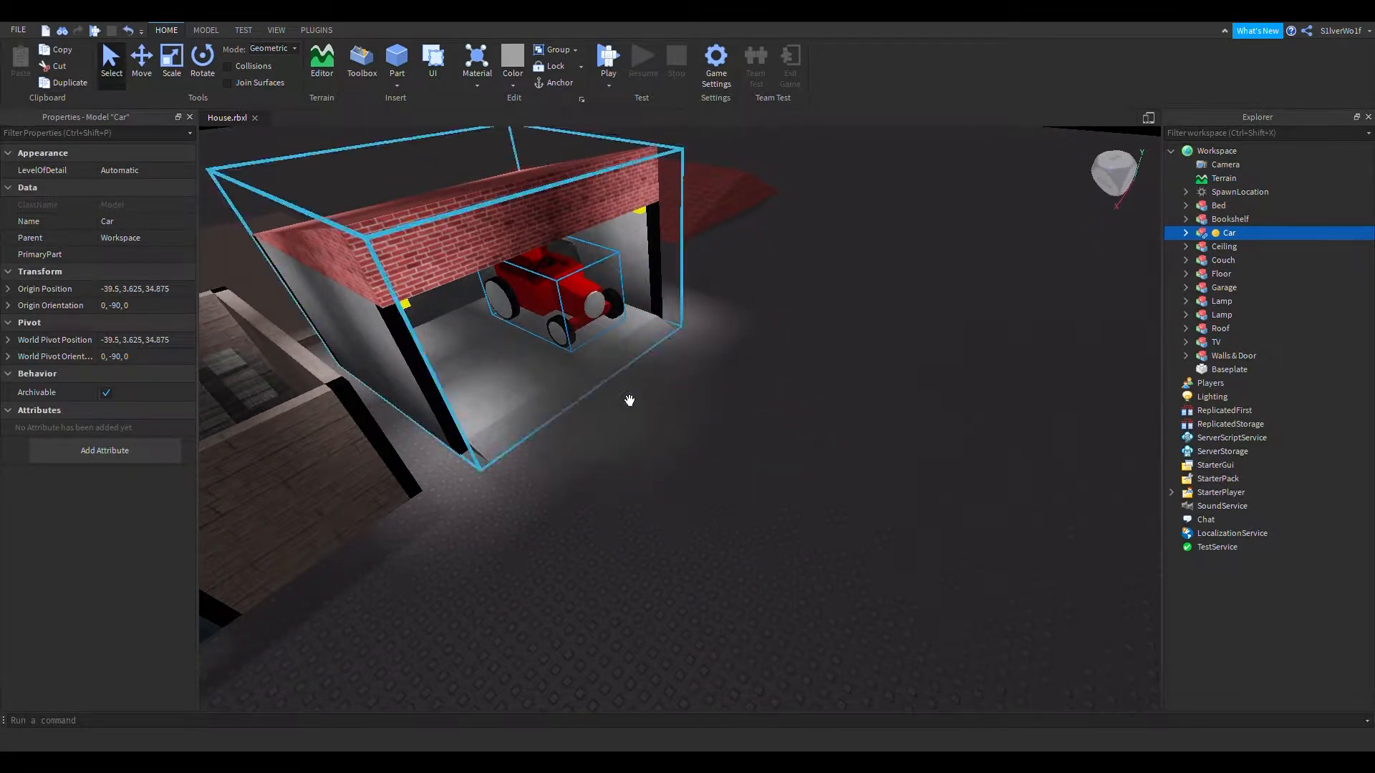
left_click(706, 523)
Step: Set the Transparency of both Seat objects in the Couch model to 1
right_click_drag(706, 522, 945, 383)
key("d")
key("a")
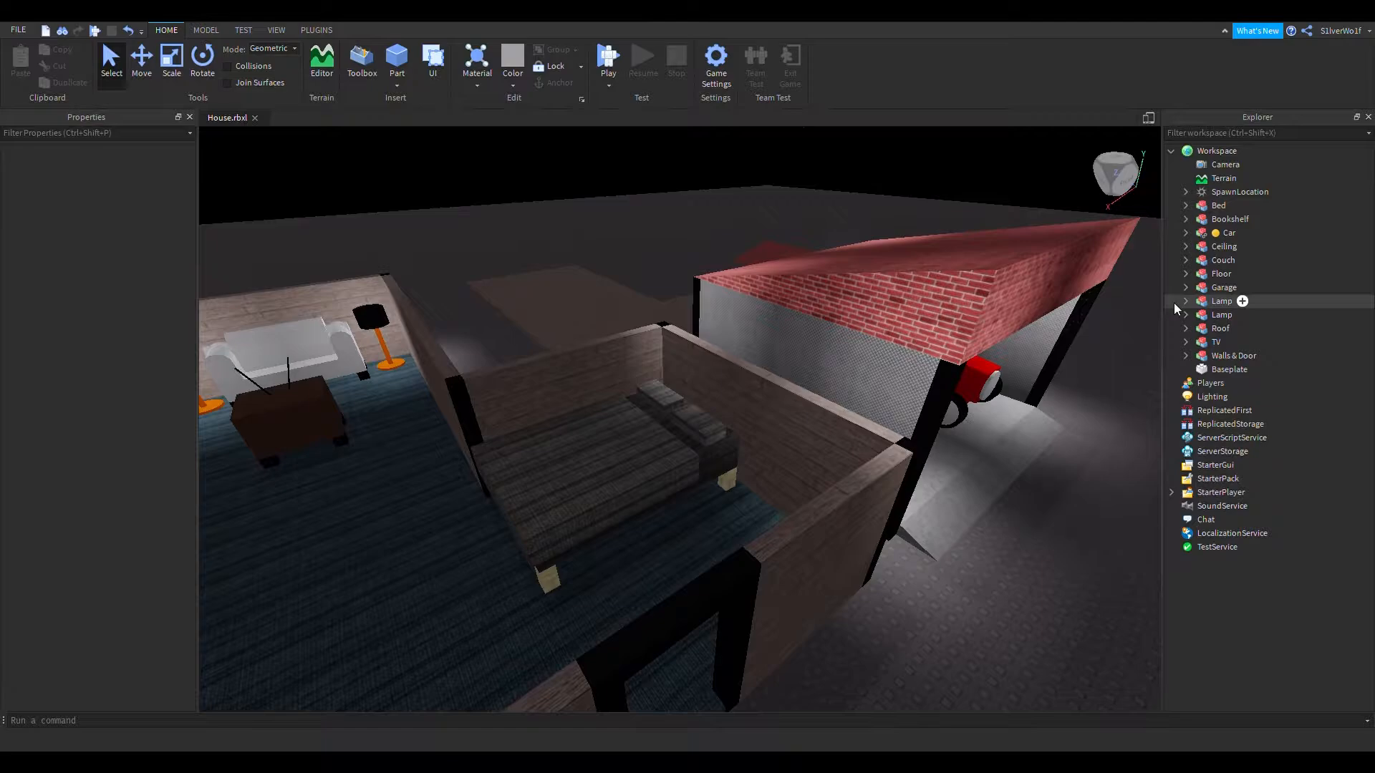
left_click(1185, 260)
left_click(1201, 343)
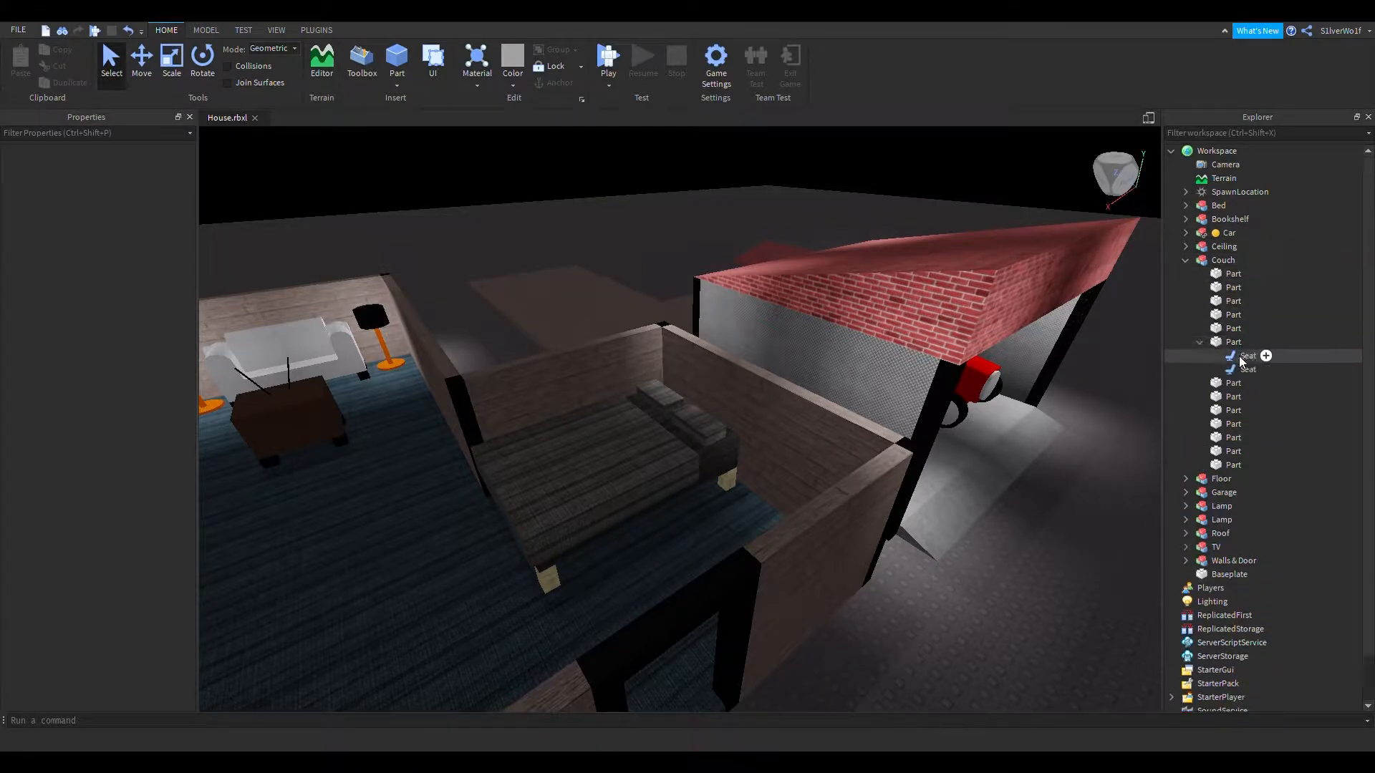
left_click(1242, 356)
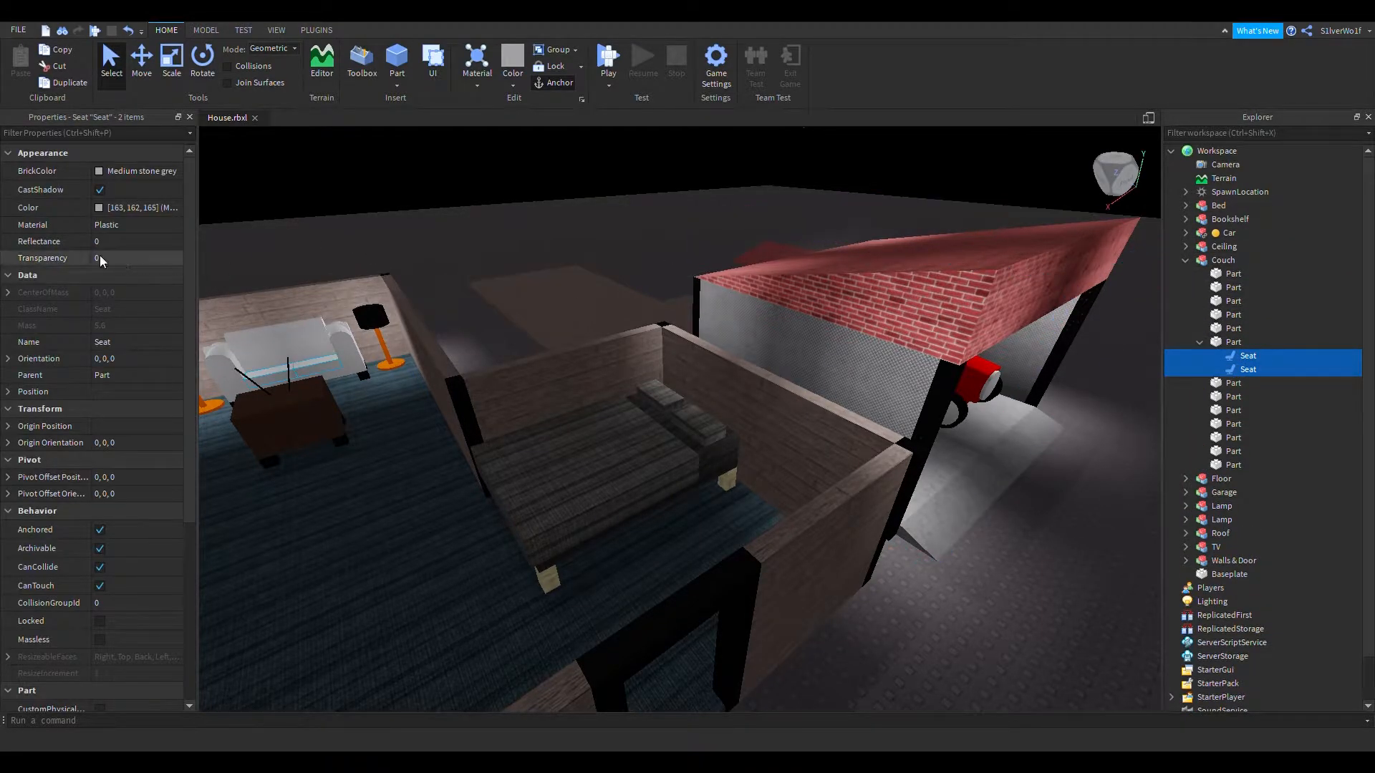
key("Return")
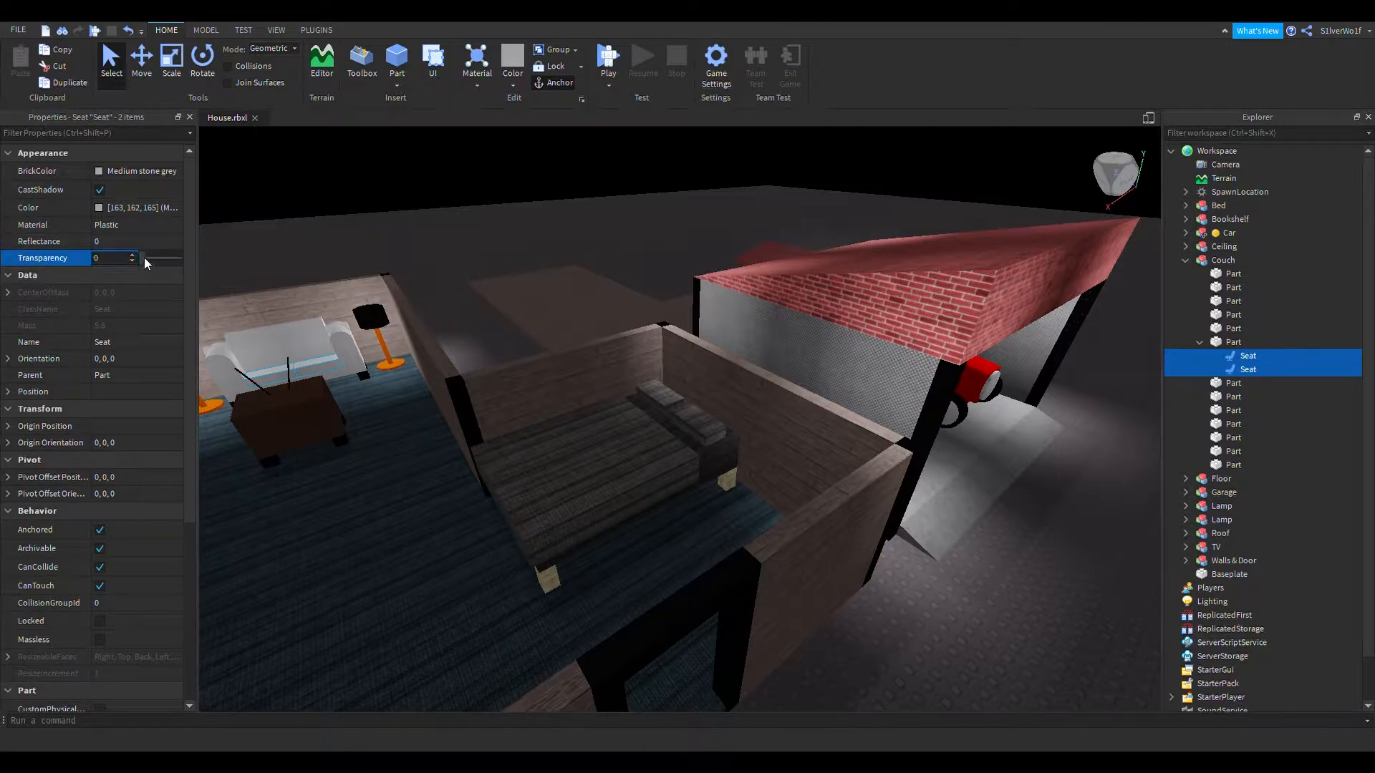
left_click(1006, 636)
Step: Select the Couch's Seat objects individually and focus the view on one of them
right_click_drag(1006, 635, 974, 602)
scroll(995, 625, "up", 5)
left_click(1296, 362)
left_click(1298, 370)
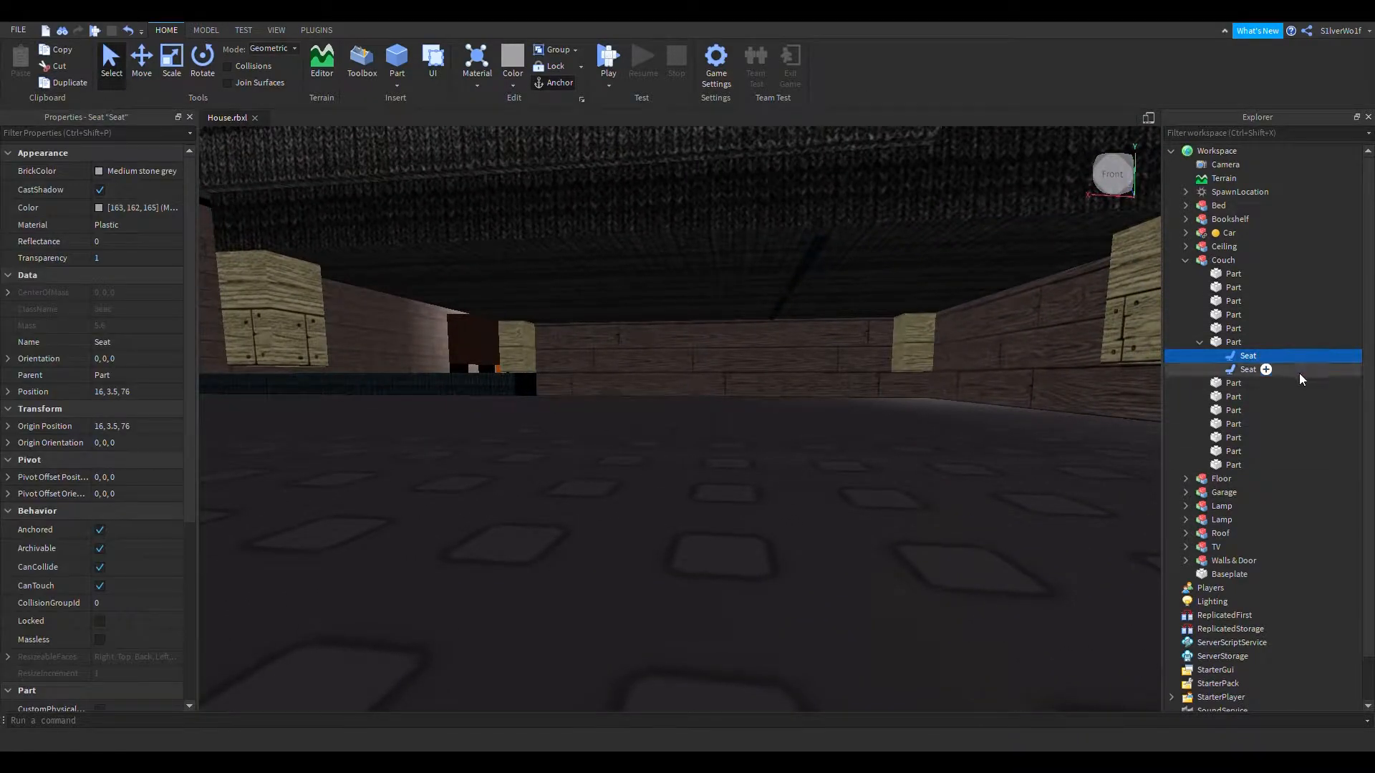
left_click(1295, 356)
key("f")
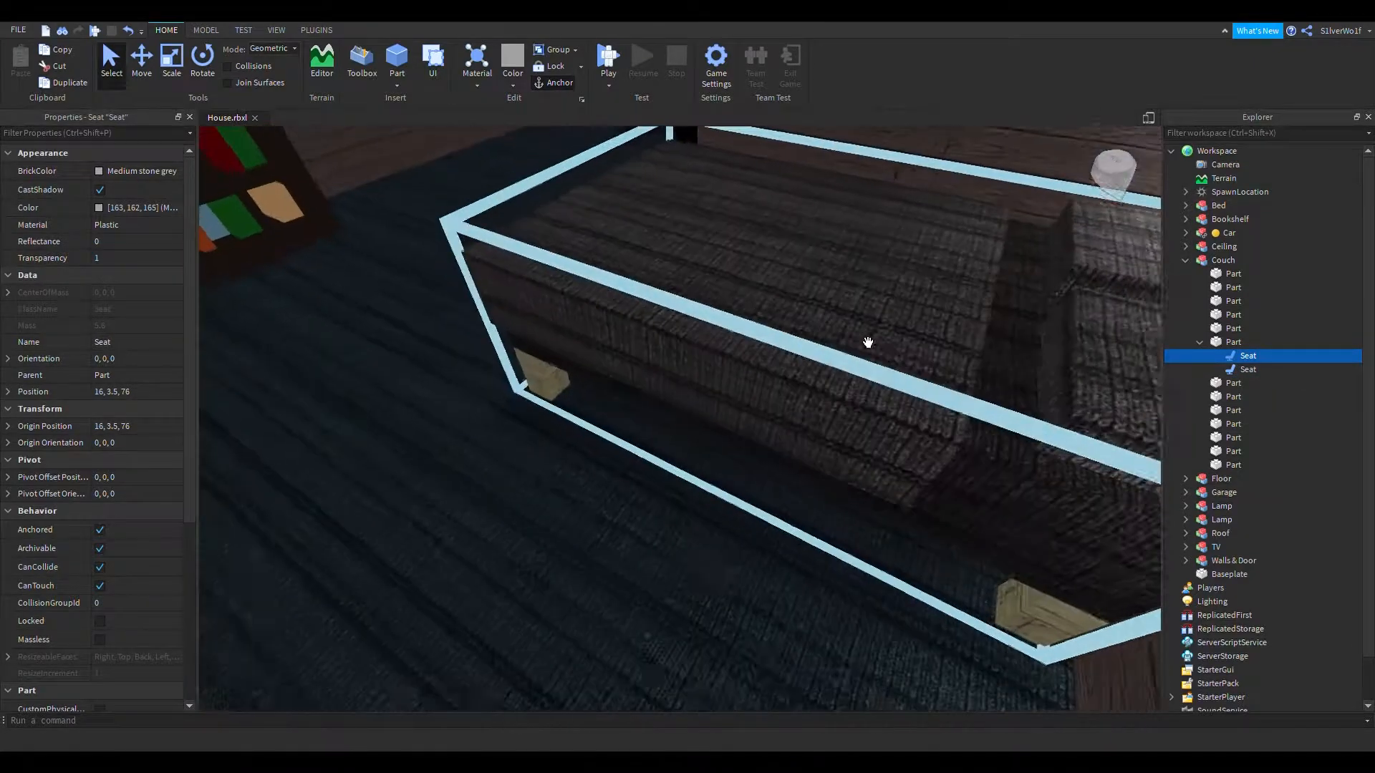
Step: Move the bed out of the house onto the ground near the spawn location
scroll(868, 342, "down", 10)
left_click(881, 329)
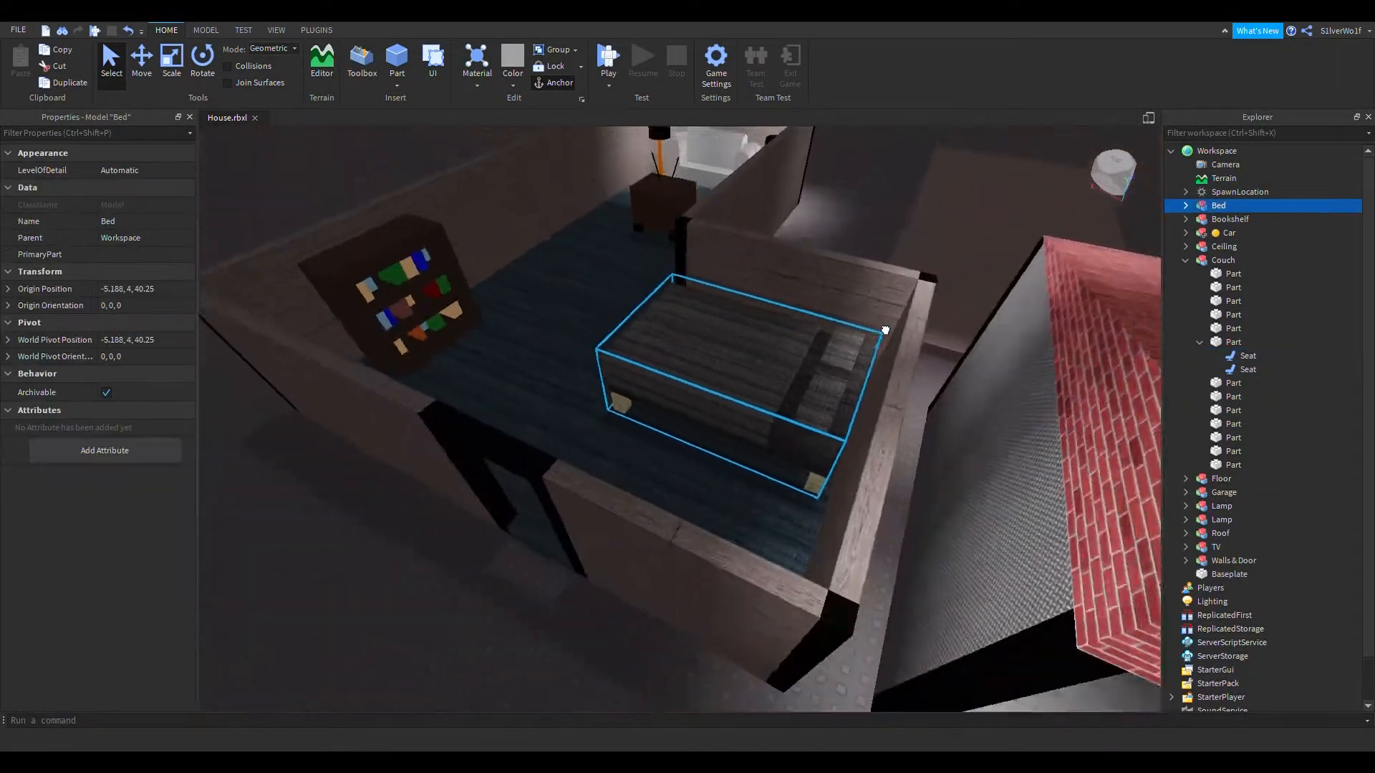
left_click_drag(767, 370, 604, 548)
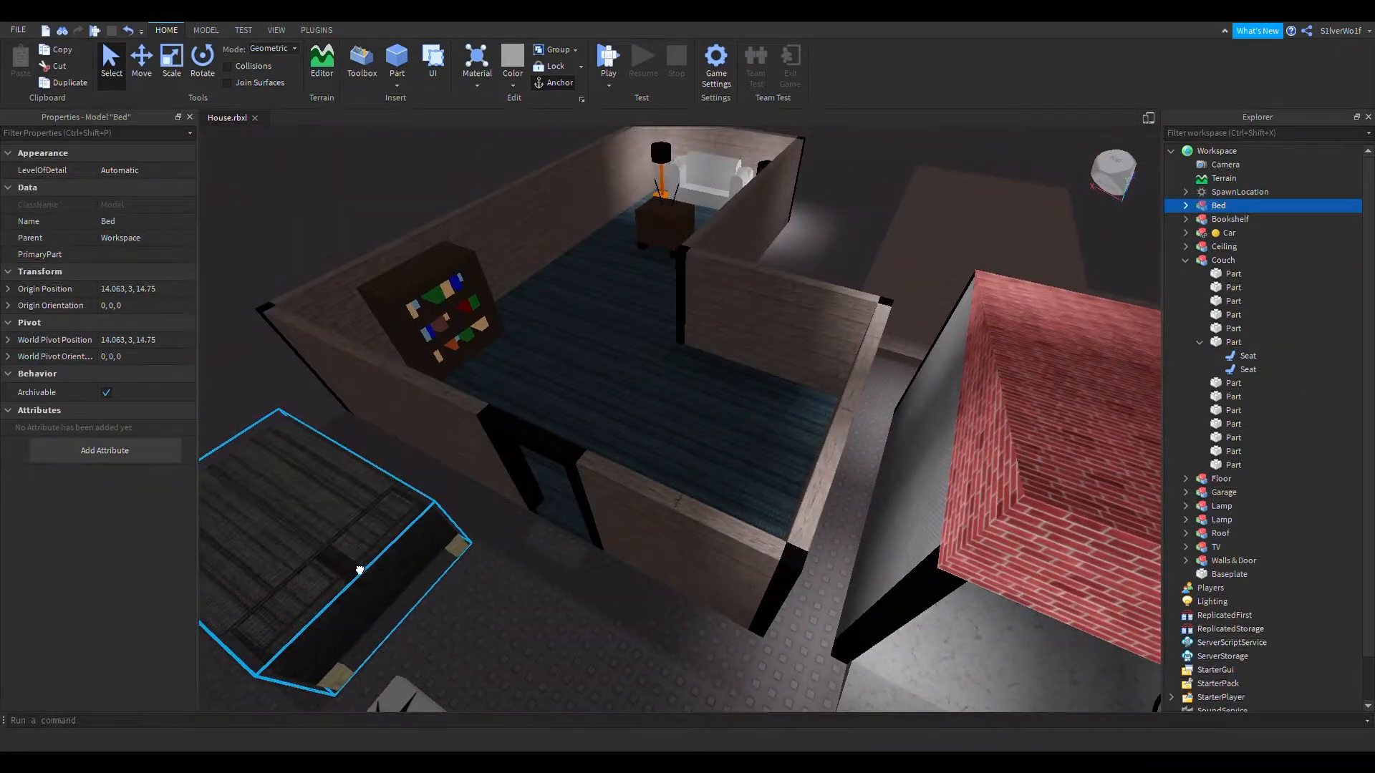
key("a")
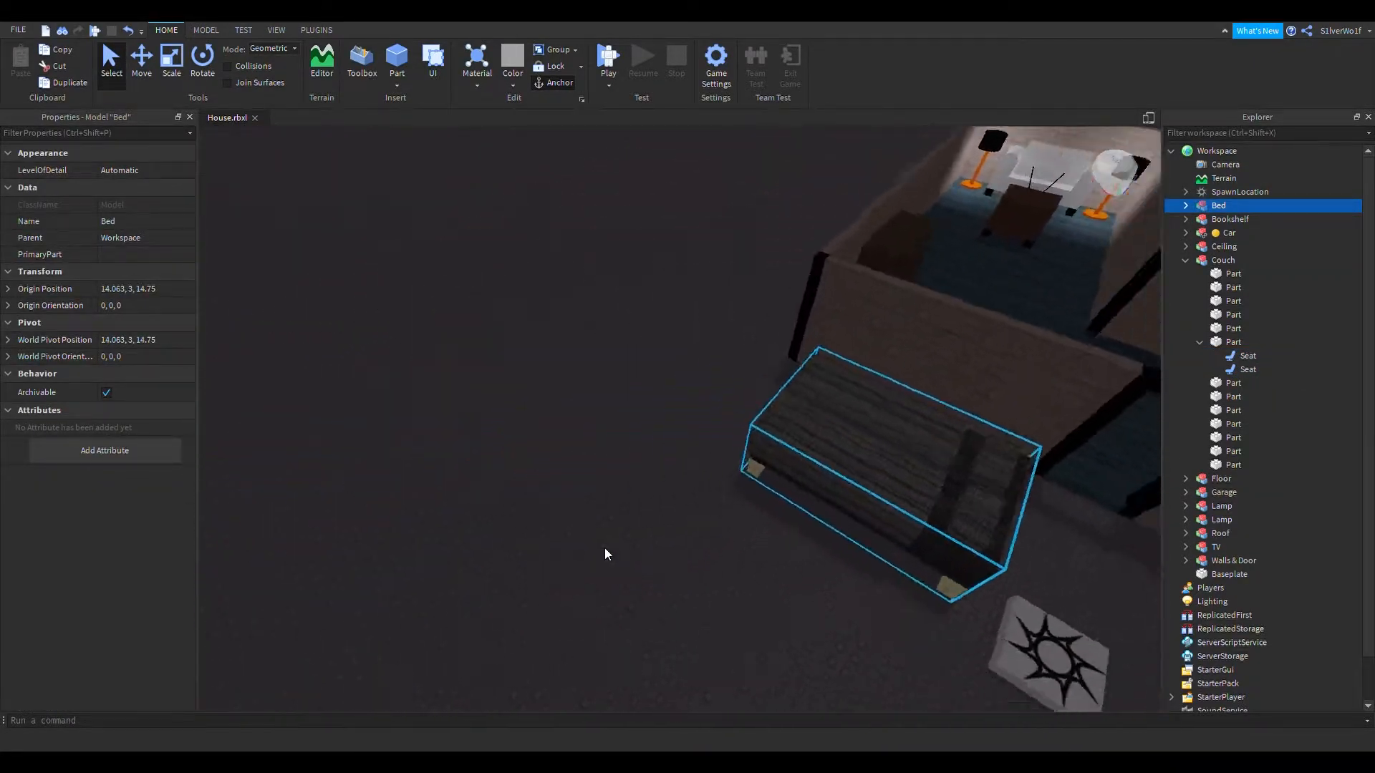
right_click_drag(604, 548, 604, 547)
Step: Undo the bed move and the preceding couch seat and car edits
key("ctrl+z")
key("ctrl+z")
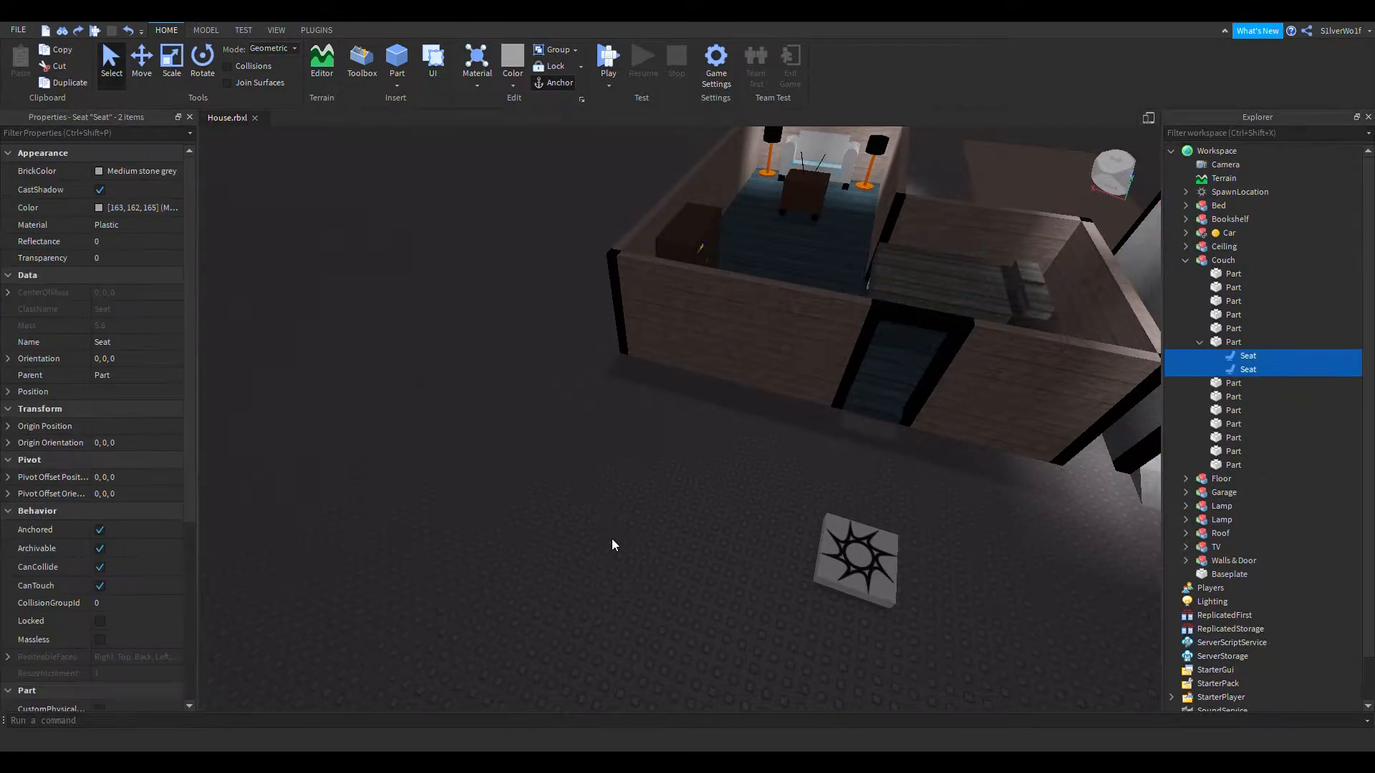
key("ctrl+z")
Step: Make both Seat objects in the Couch model fully transparent with a Transparency of 1
key("w")
right_click_drag(736, 470, 742, 472)
left_click(1248, 368)
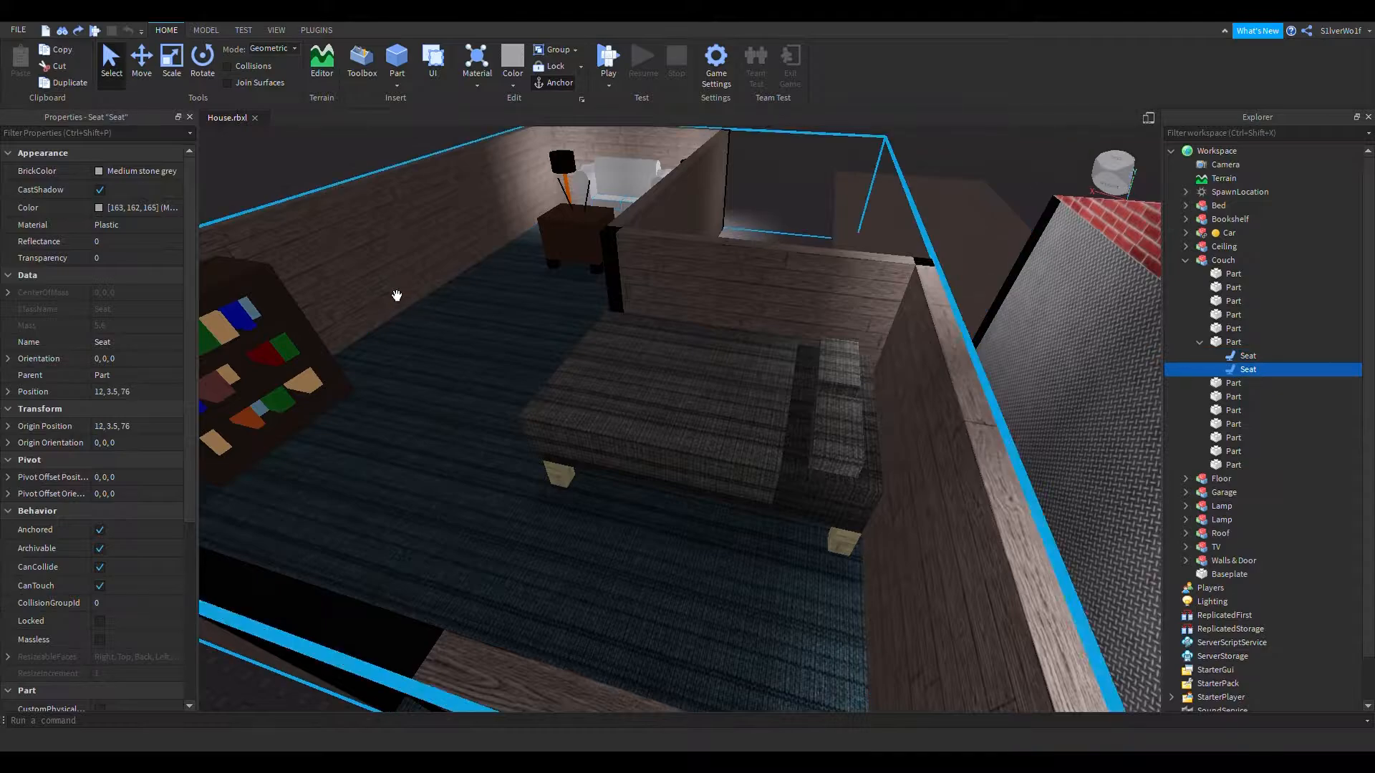
left_click(1247, 355, "ctrl")
left_click(143, 258)
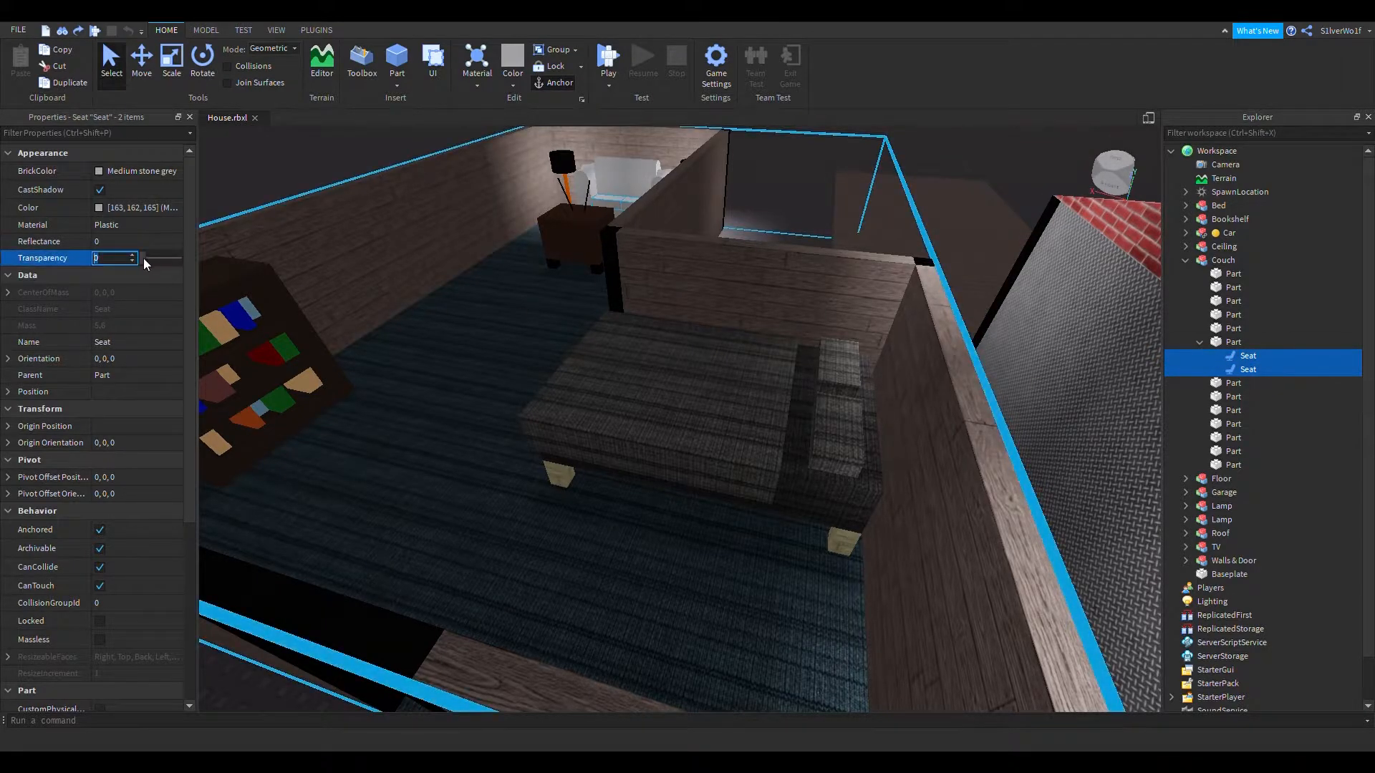
type("1")
left_click(472, 329)
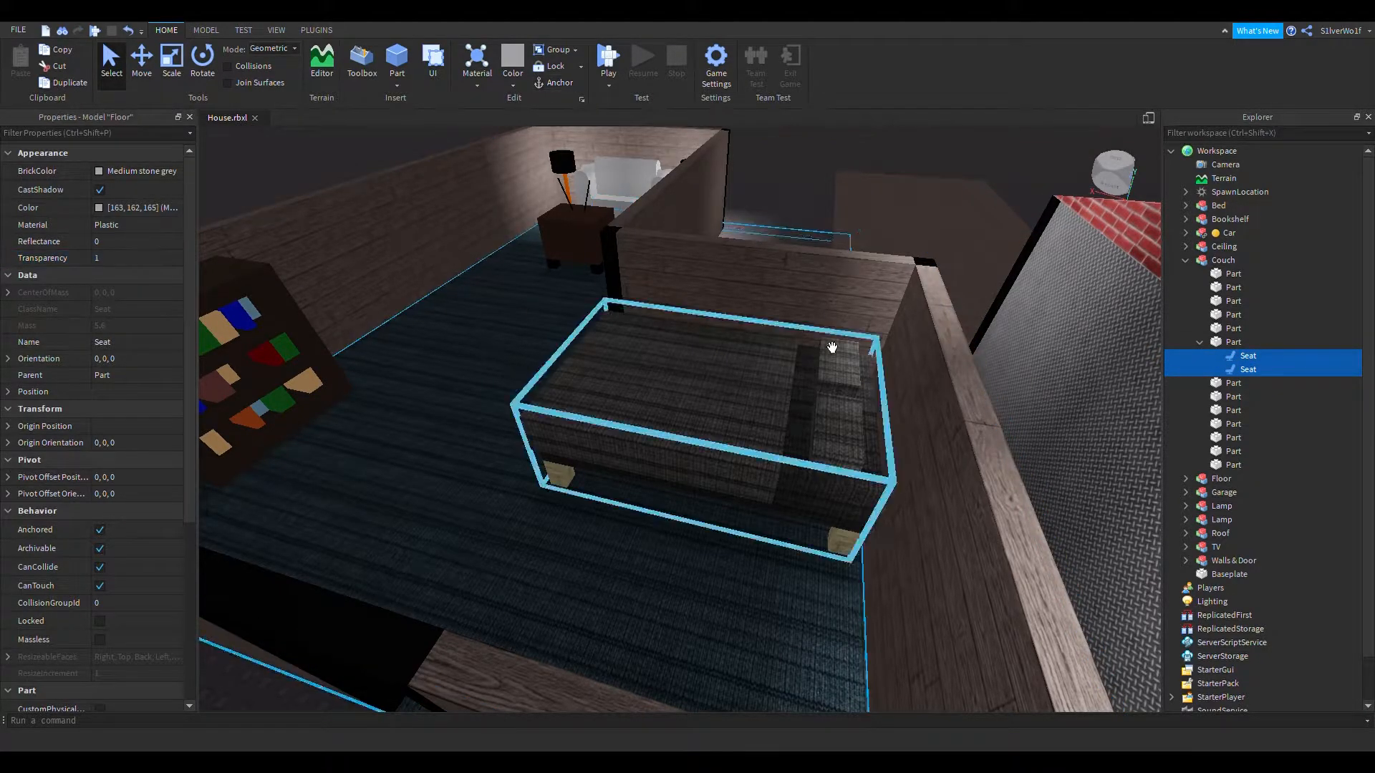
Step: Change the Transparency of the two Seat objects nested in the Bed model
left_click(1185, 260)
left_click(1185, 206)
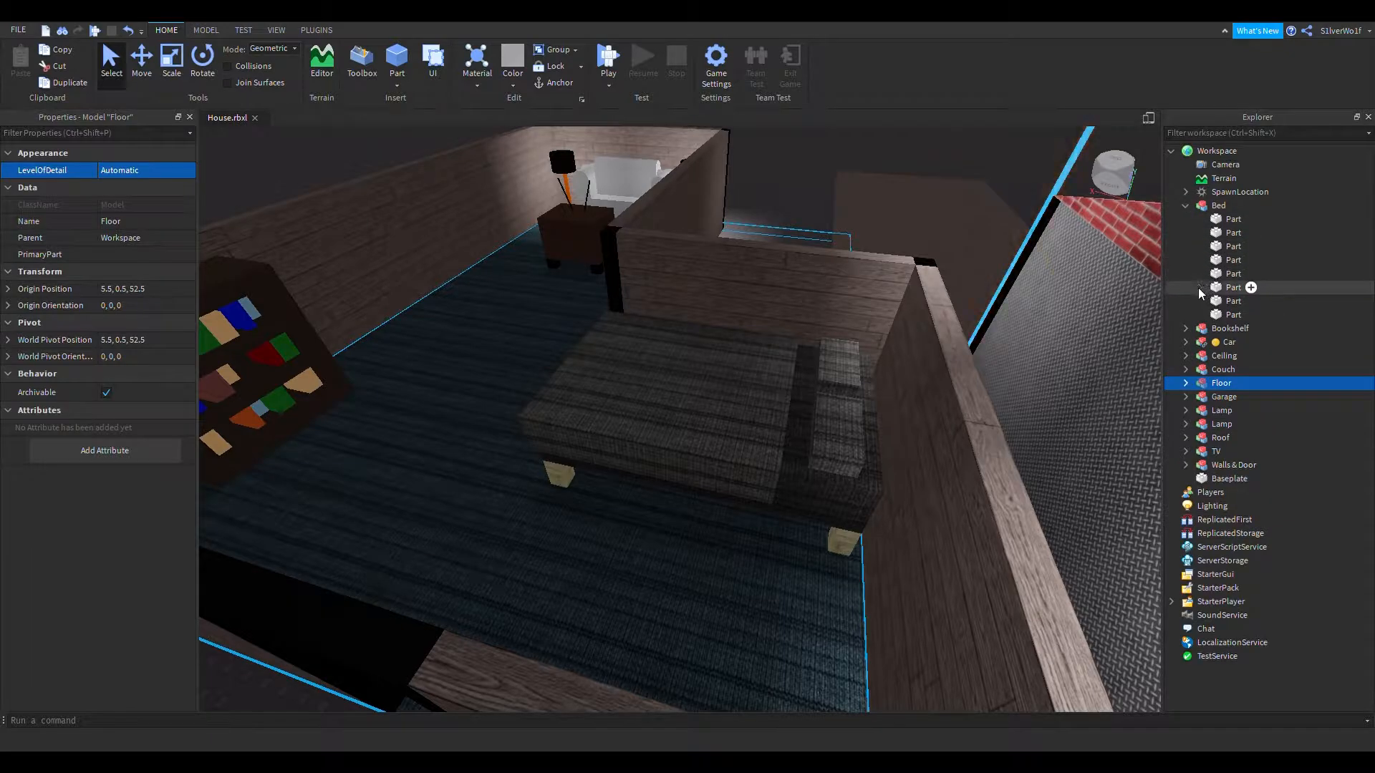
left_click(1199, 287)
left_click(1246, 302)
left_click(1246, 316)
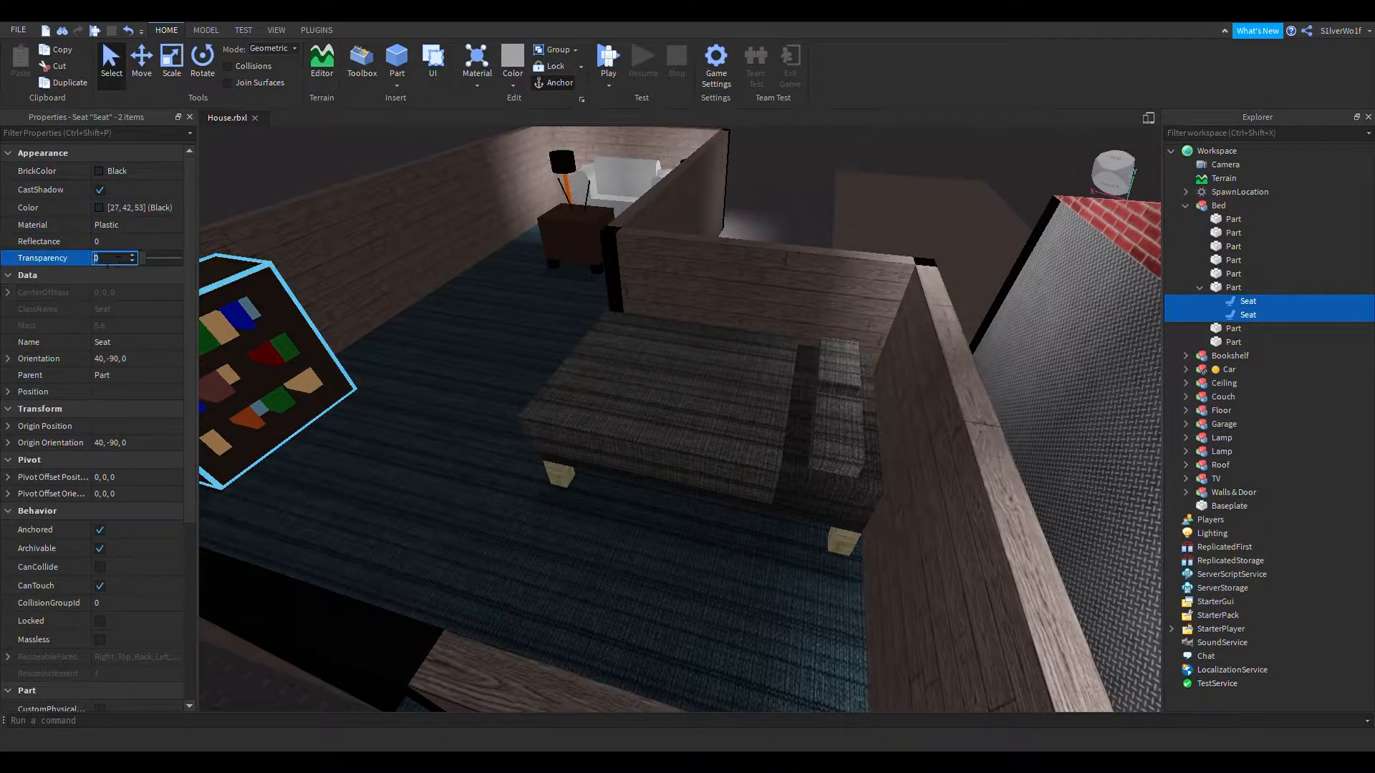
left_click(401, 492)
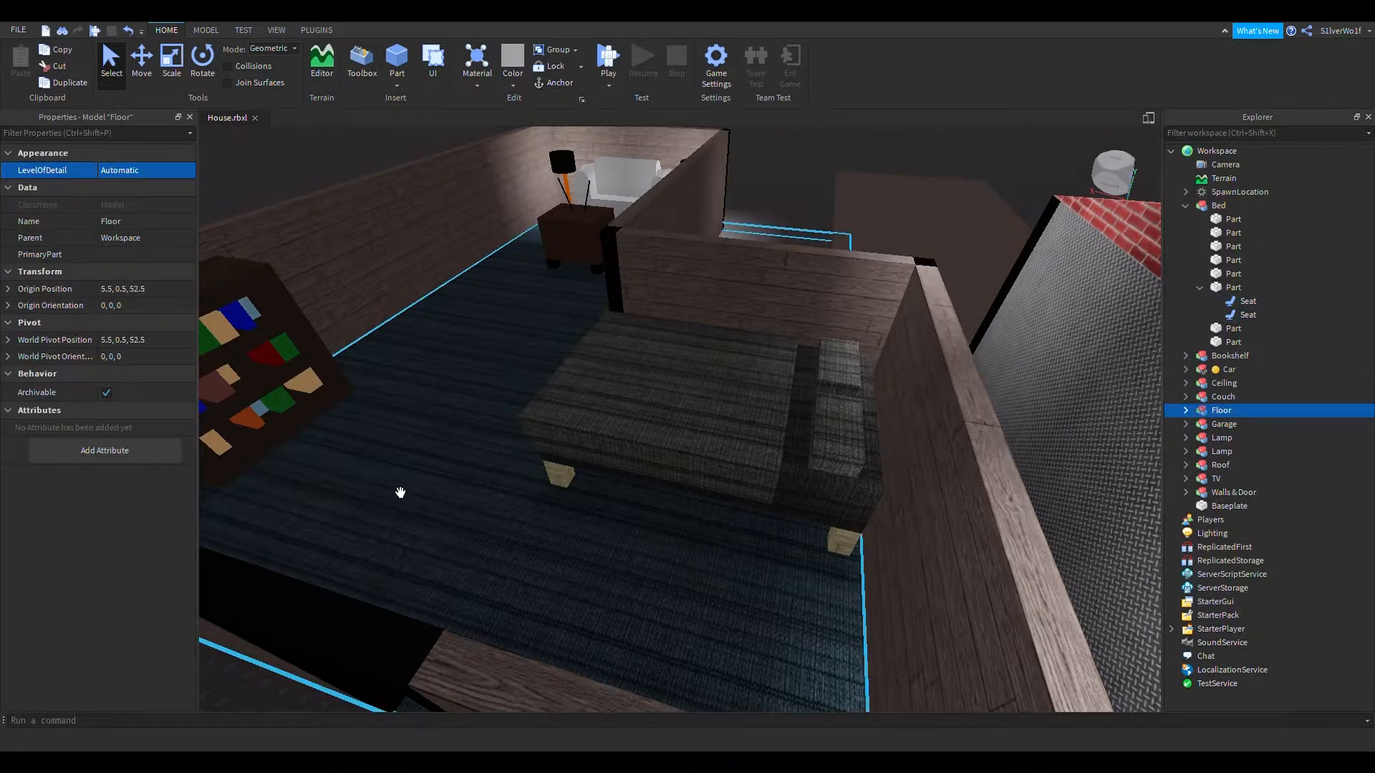
Step: Try to move the garage away from the house by free placement
left_click(629, 535)
scroll(776, 559, "up", 5)
right_click_drag(776, 559, 779, 551)
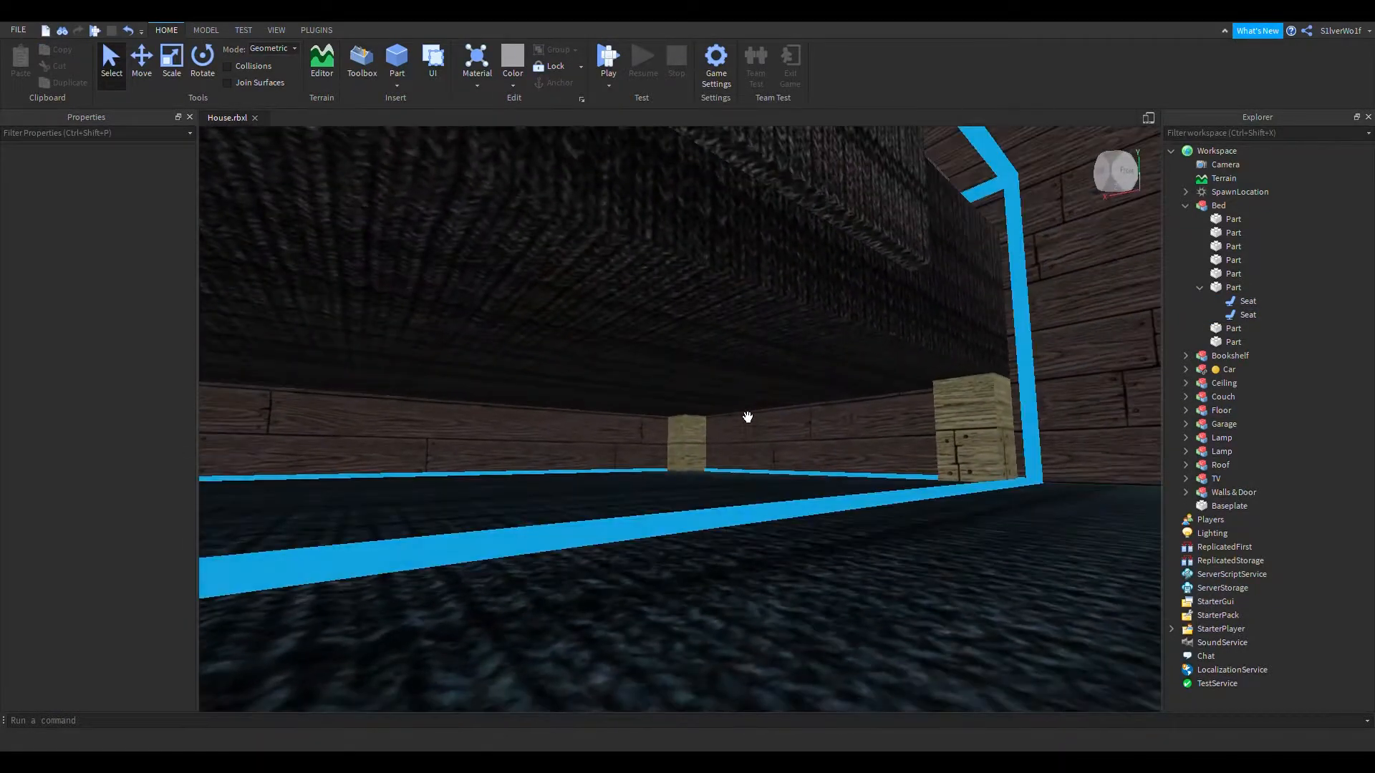
scroll(737, 428, "down", 8)
right_click_drag(748, 417, 733, 429)
key("s")
key("a")
key("d")
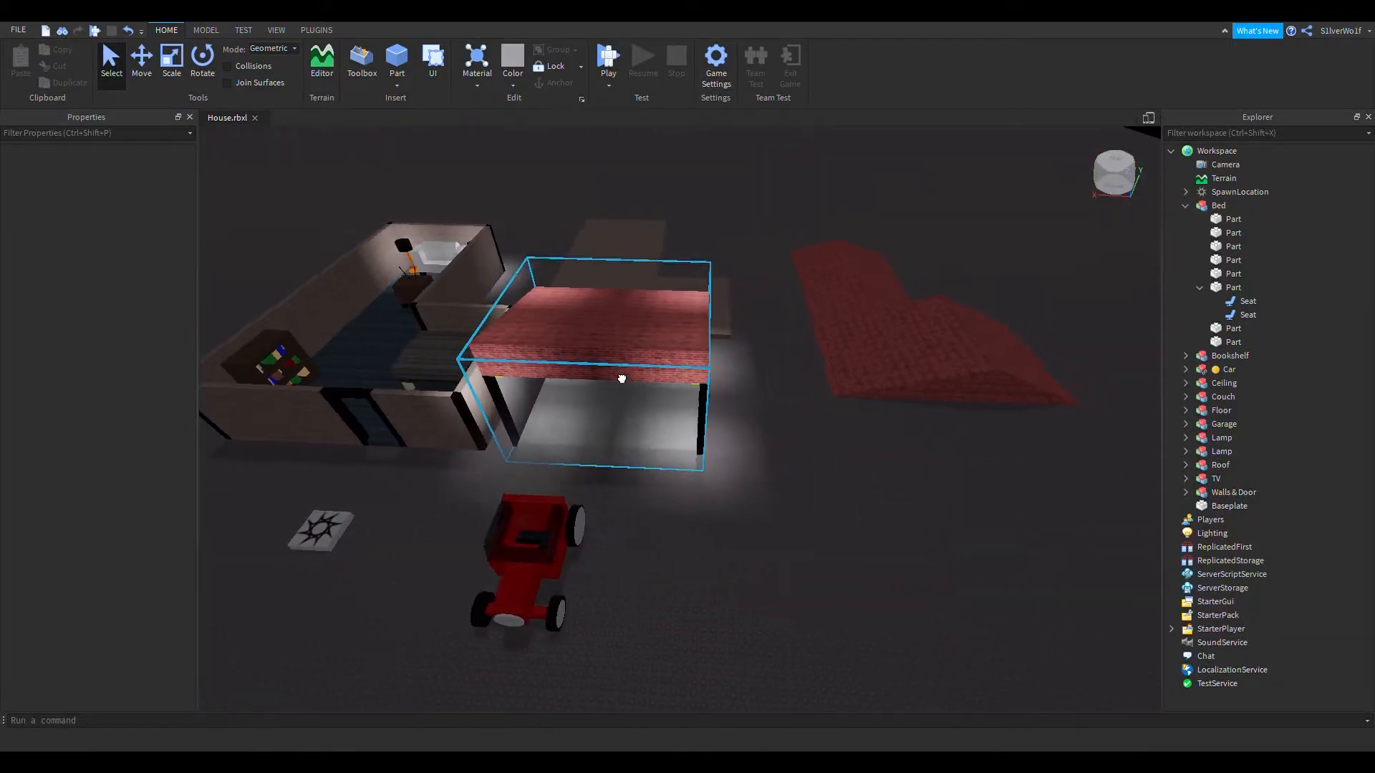
left_click_drag(621, 378, 764, 458)
key("d")
right_click_drag(851, 517, 924, 502)
key("ctrl+a")
left_click(905, 483)
key("a")
key("a")
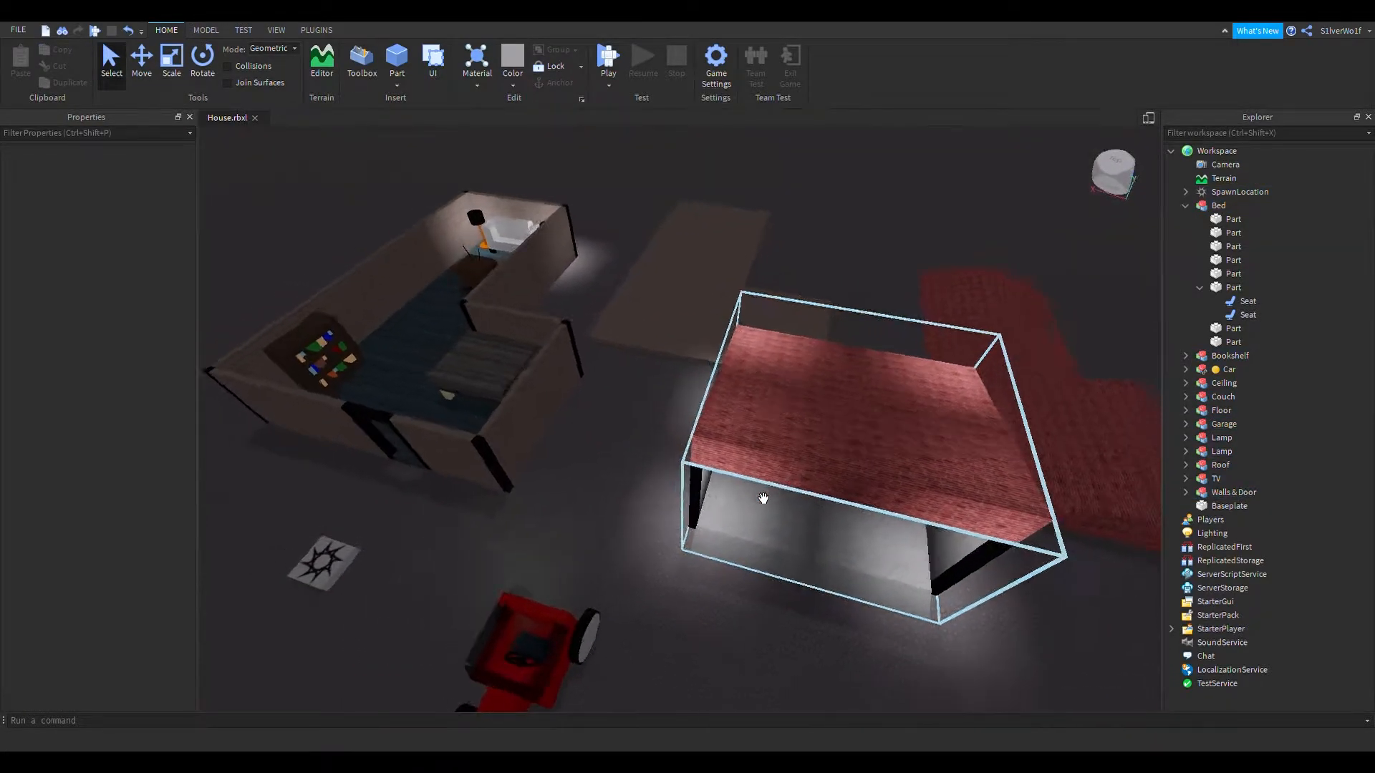
key("a")
Step: Move the garage sideways away from the house with the Move tool, to position -53.5, 8, 36.5
left_click(591, 418)
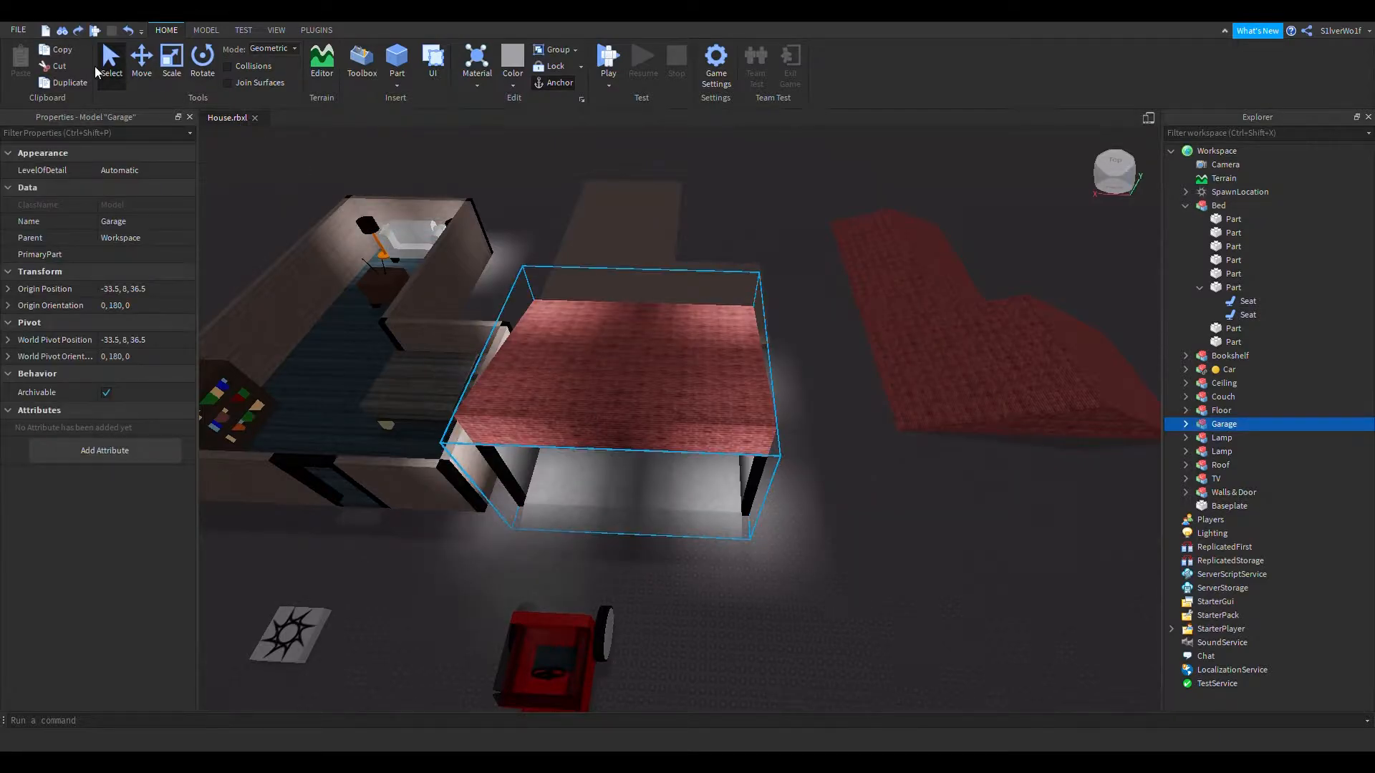
left_click(205, 30)
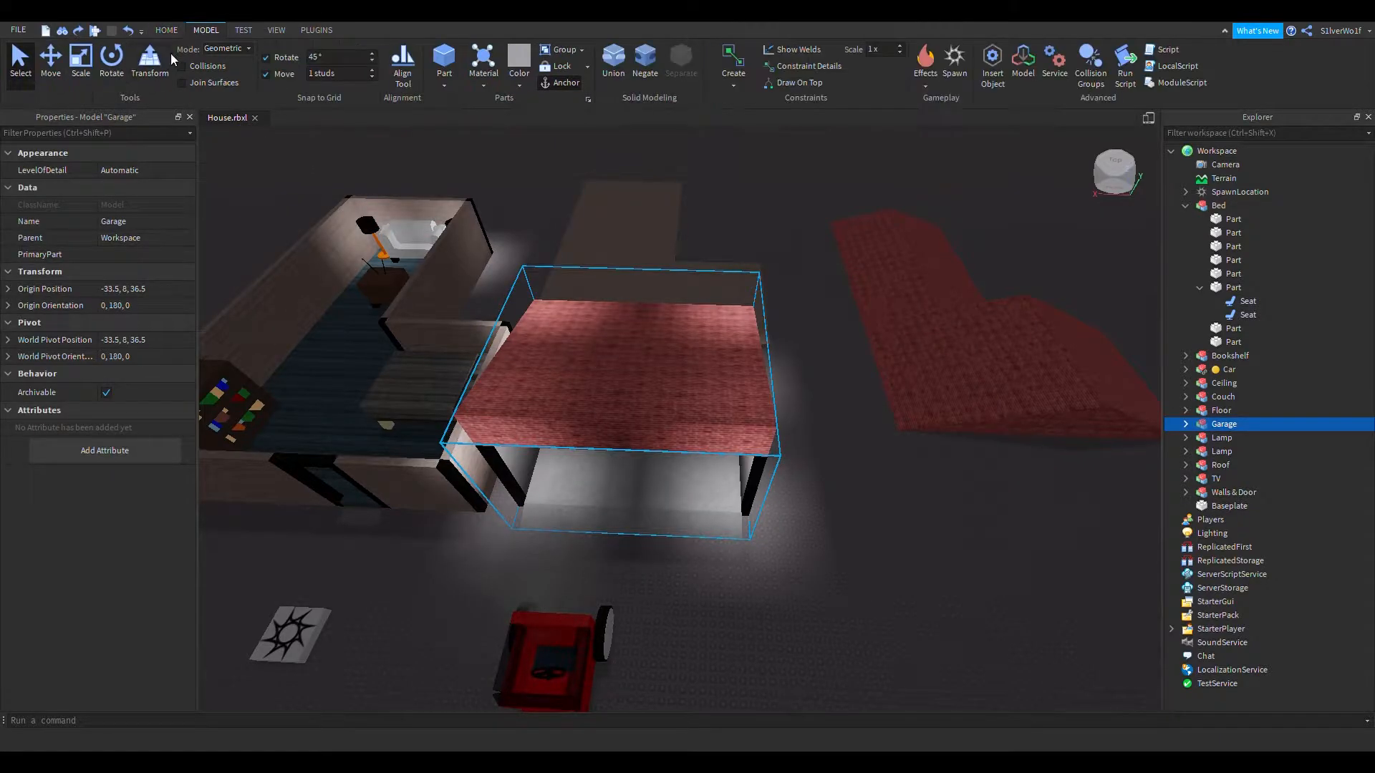
left_click(50, 61)
left_click_drag(835, 431, 1000, 427)
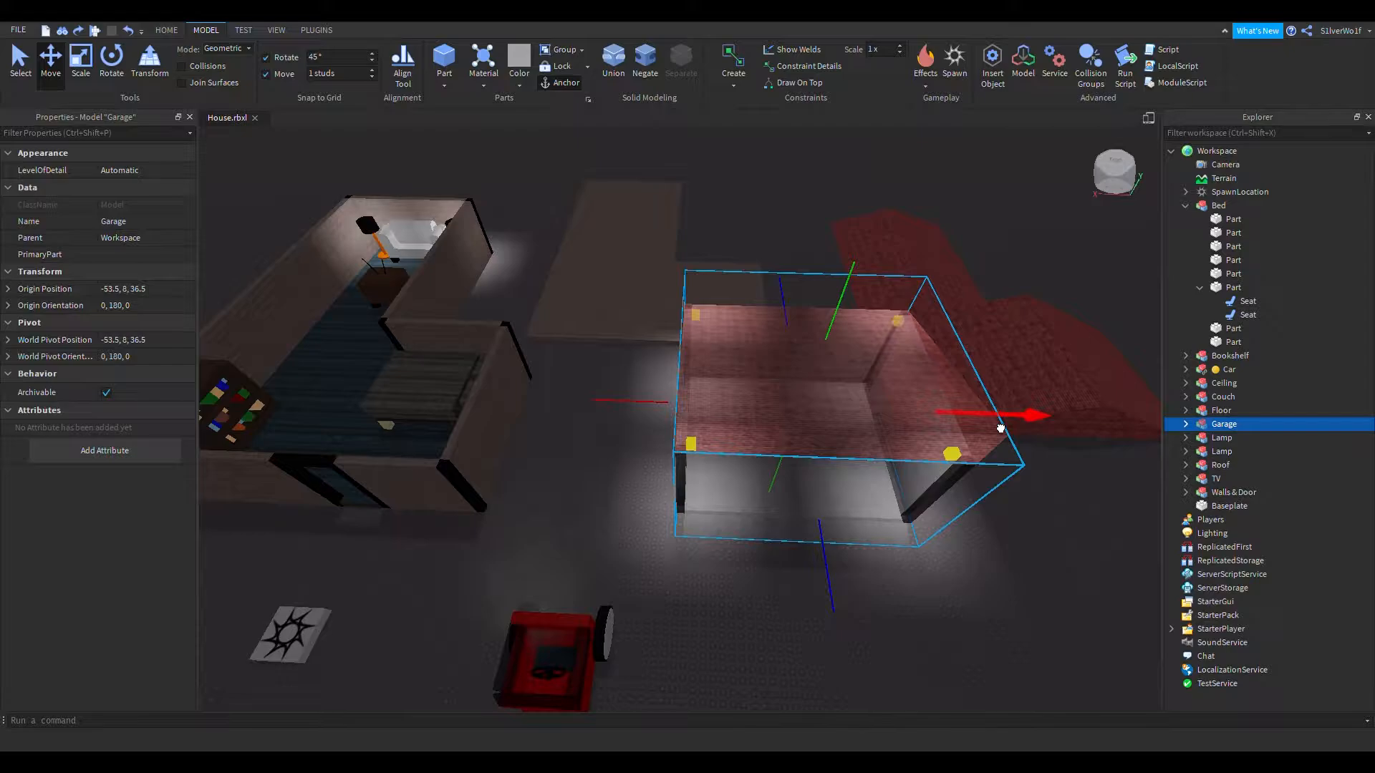
Step: Move the Ceiling model onto the house walls and align it at position 5.5, 11.5, 52.5
key("a")
left_click_drag(768, 289, 595, 372)
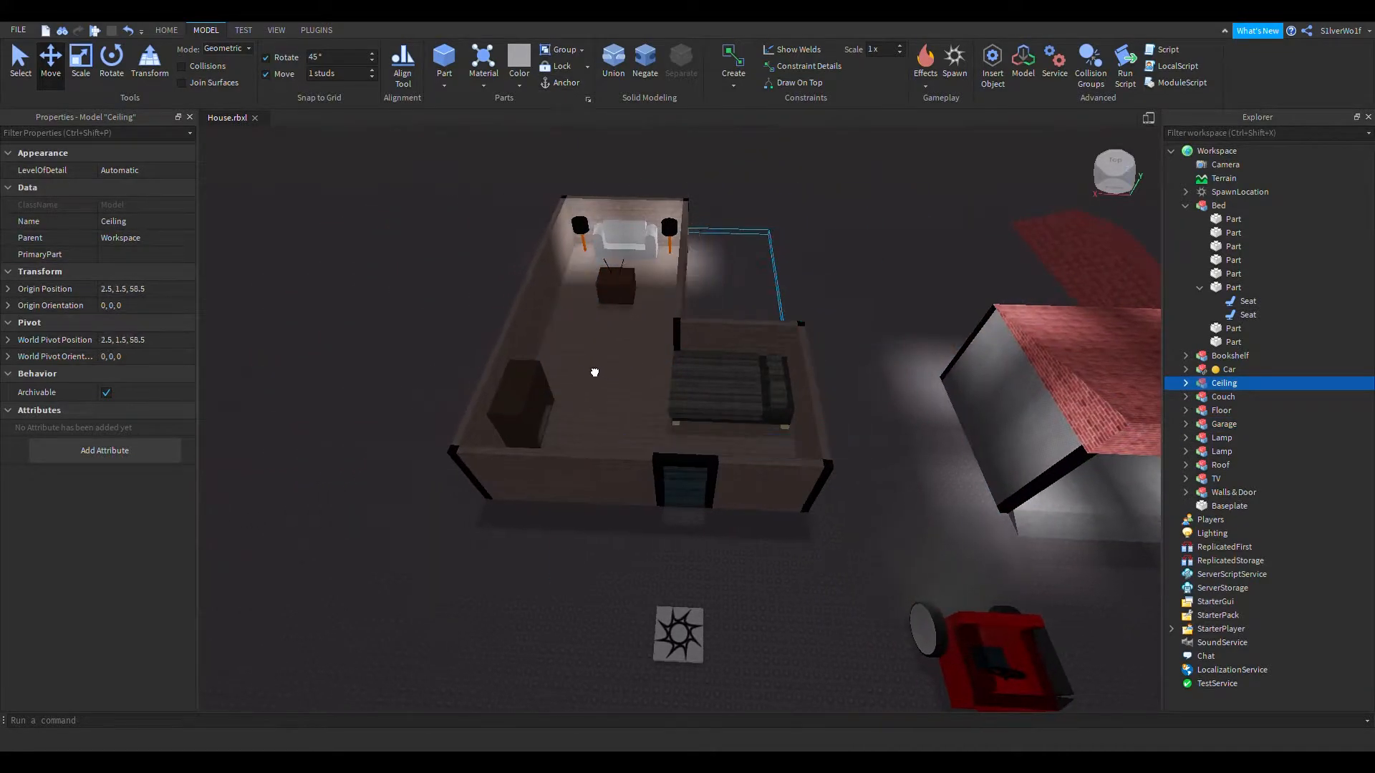
left_click_drag(645, 428, 648, 460)
key("d")
right_click_drag(931, 430, 952, 448)
key("s")
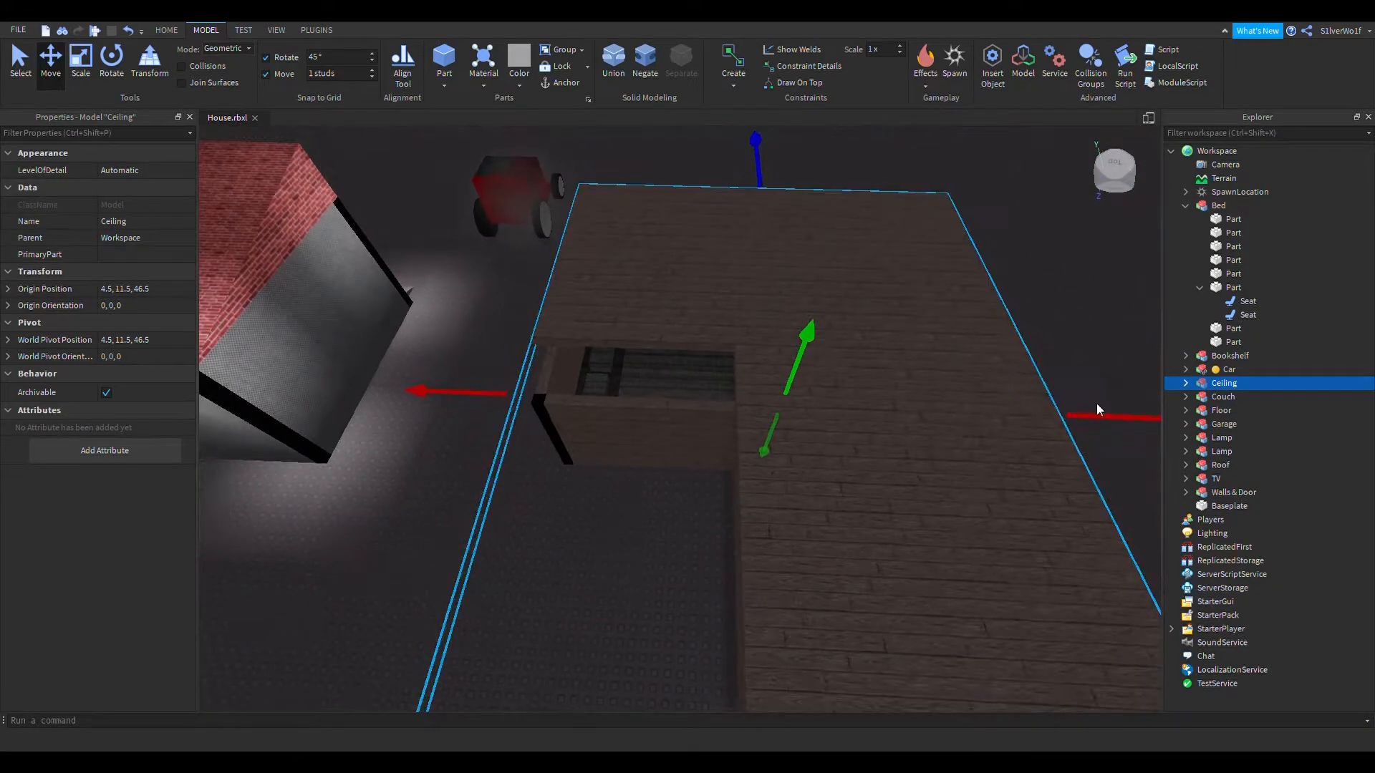
left_click_drag(1128, 421, 1141, 421)
key("a")
right_click_drag(963, 501, 1074, 466)
left_click_drag(979, 471, 924, 630)
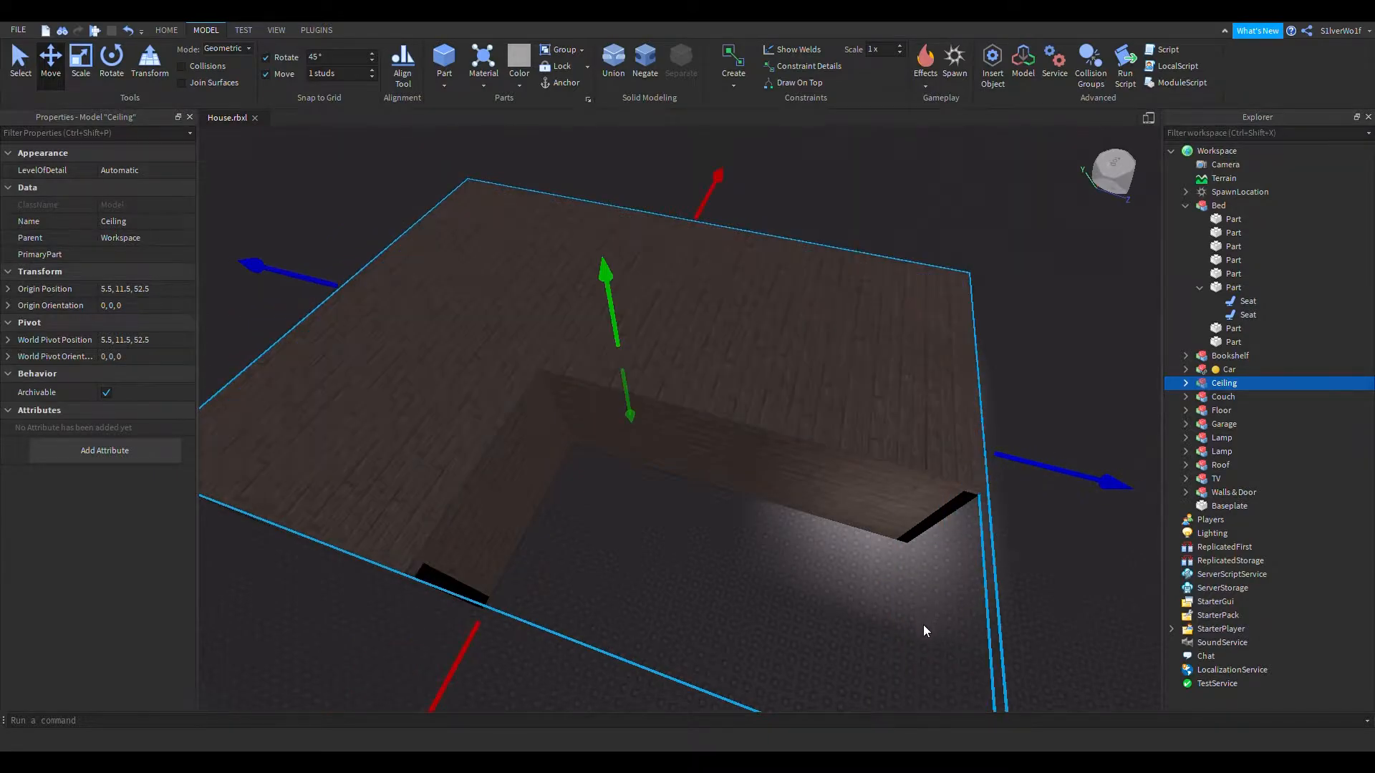
left_click(1018, 388)
Step: Examine the house exterior from several sides, checking how the ceiling sits on the walls
key("a")
right_click_drag(1019, 442, 905, 497)
key("w")
key("s")
key("d")
key("a")
key("w")
key("s")
key("s")
key("d")
key("d")
key("a")
key("d")
key("a")
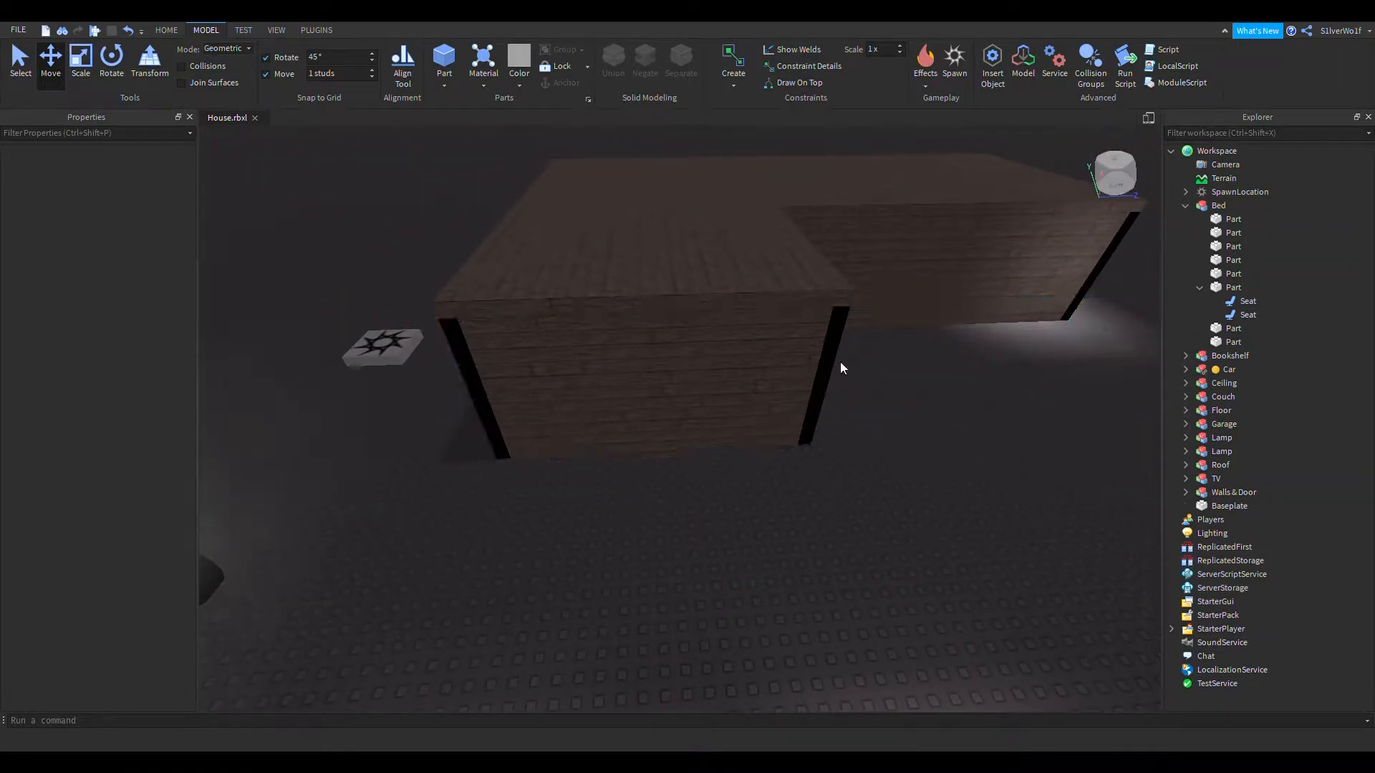
key("d")
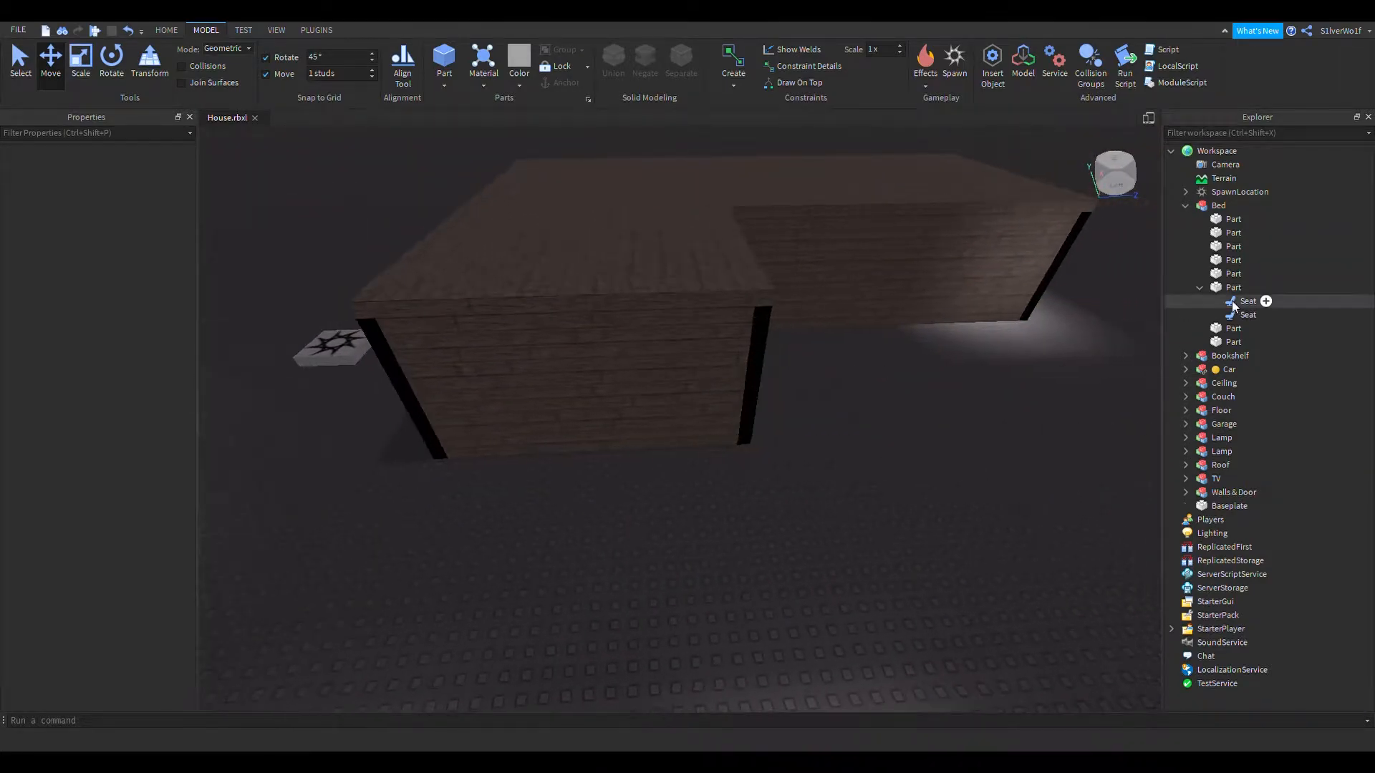
Step: Copy the black corner post above the original at -14.5, 17.5, 46.5 and save the file
left_click(783, 350)
right_click_drag(864, 338, 804, 374)
key("ctrl+c")
key("ctrl+v")
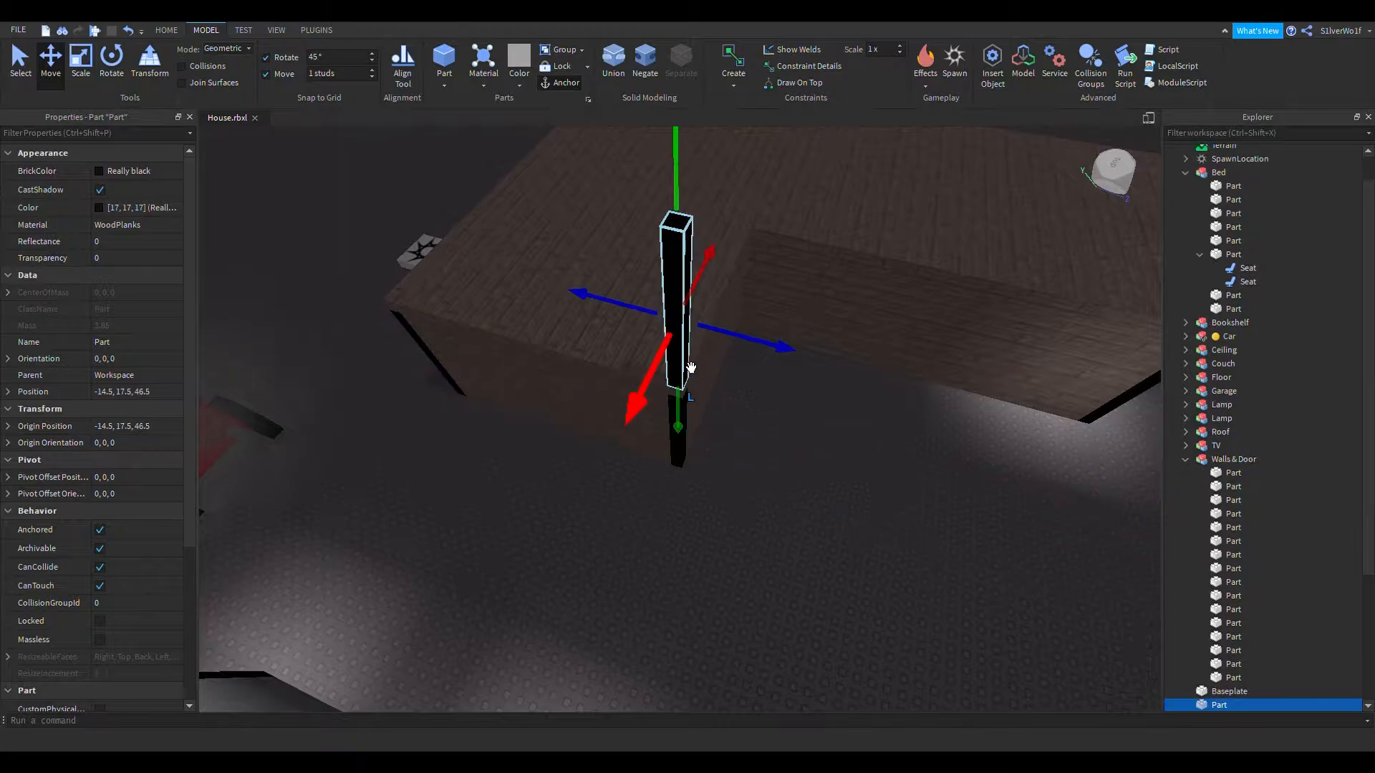
right_click_drag(690, 368, 962, 402)
key("ctrl+s")
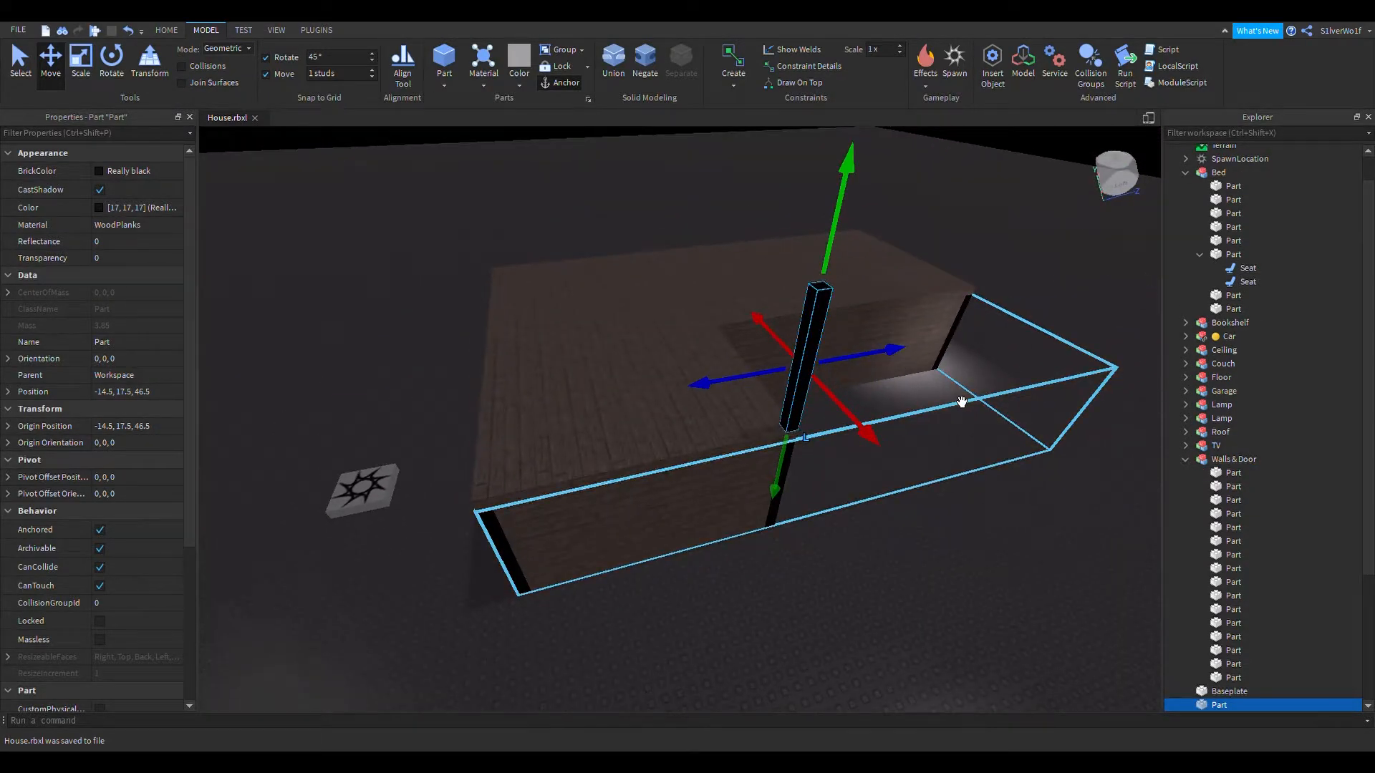
Step: Rename the Walls & Door model as First Floor
left_click(1185, 459)
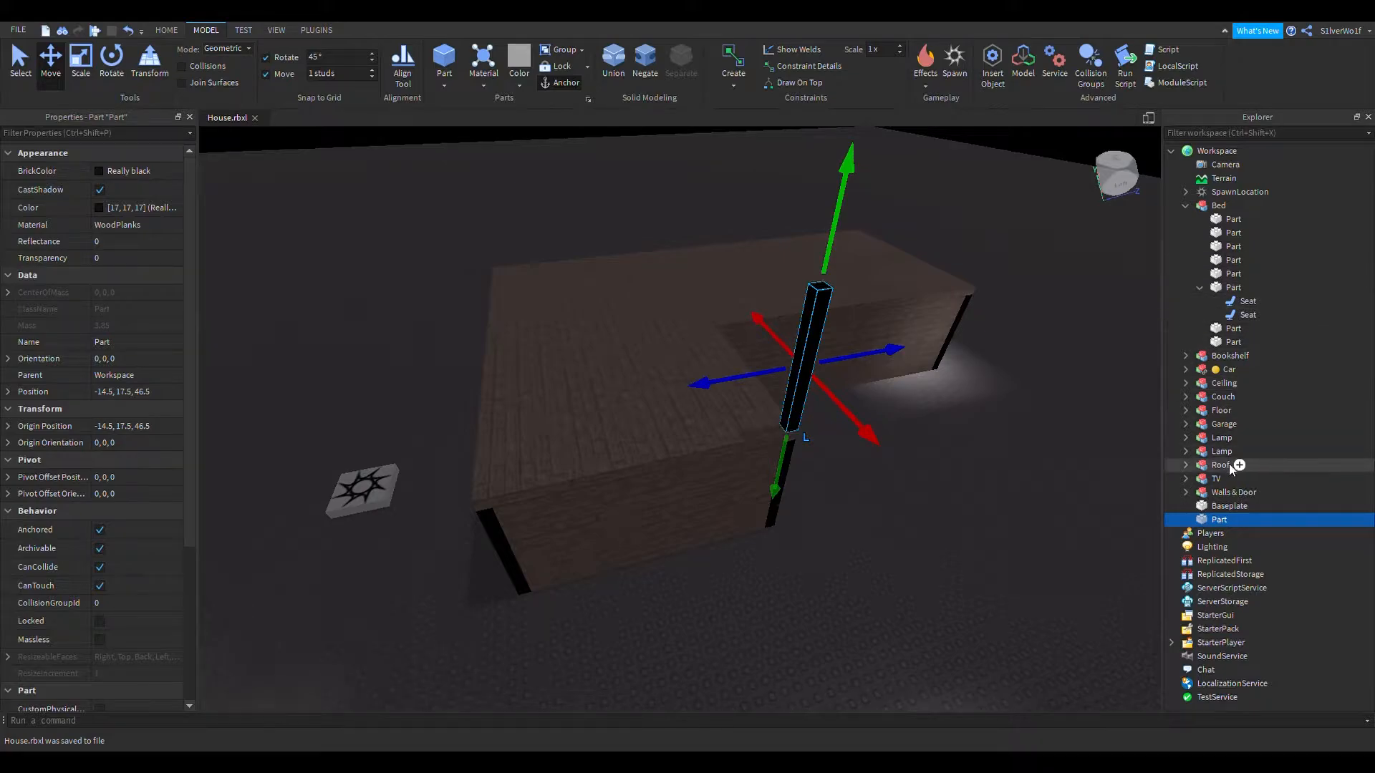
left_click(1214, 494)
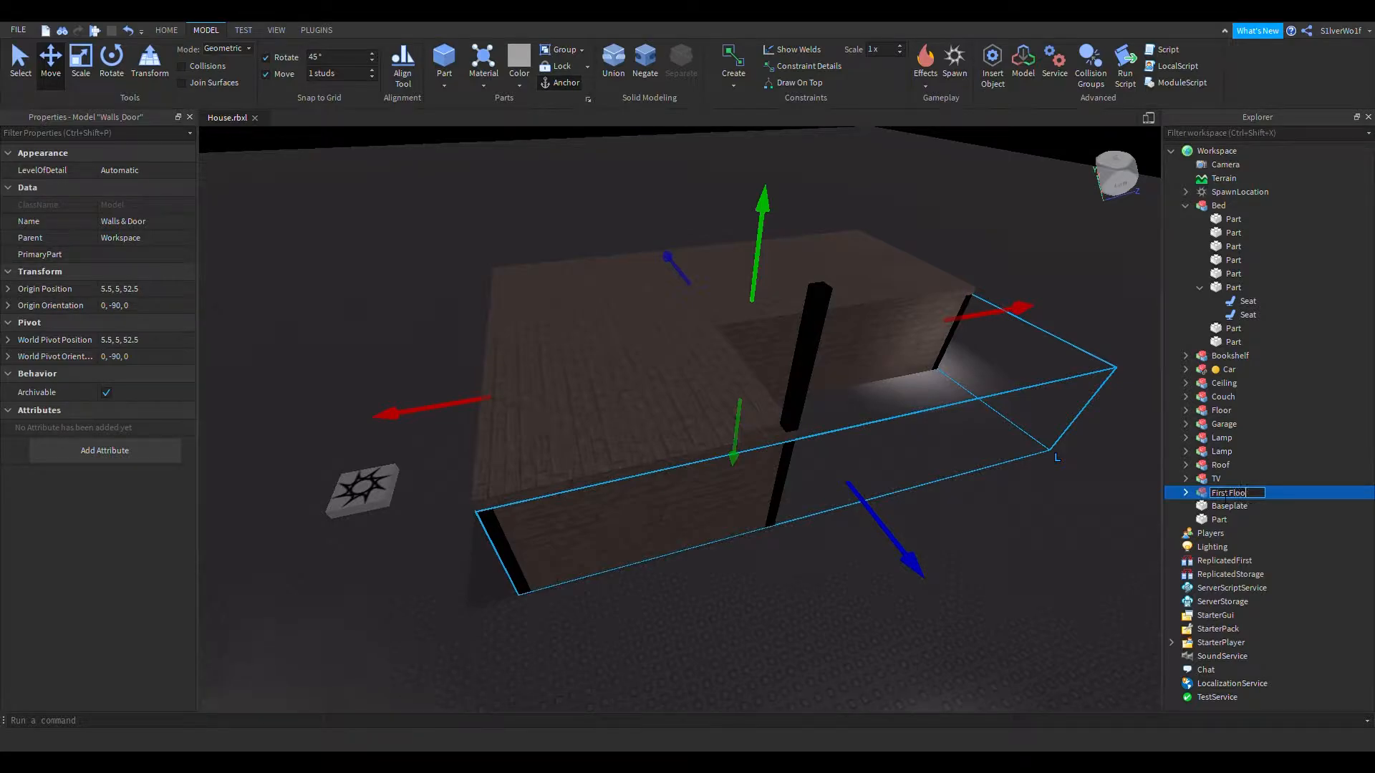
Step: Duplicate the upper black corner post and place the copy above the neighbouring front corner at -14.5, 17.5, 24.5
left_click(843, 344)
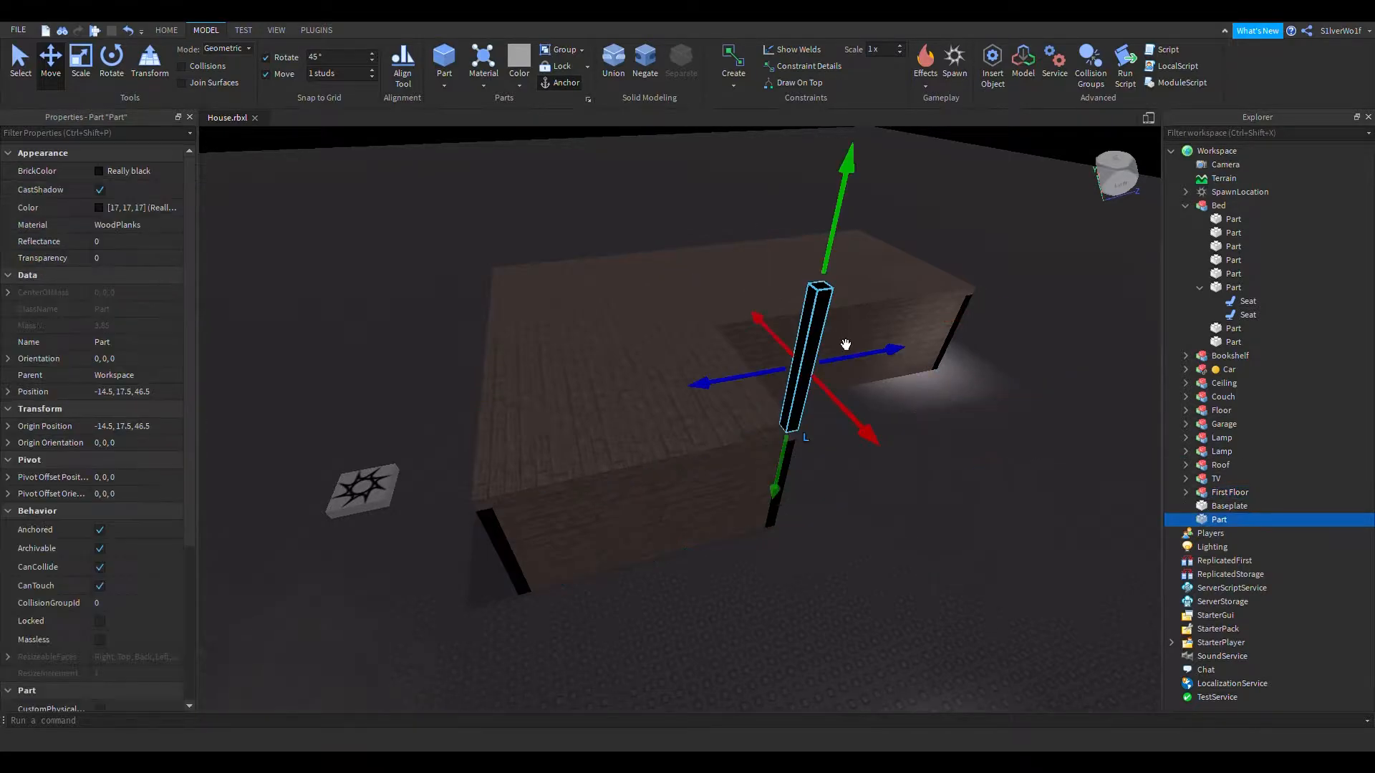
key("ctrl+d")
left_click_drag(533, 494, 499, 496)
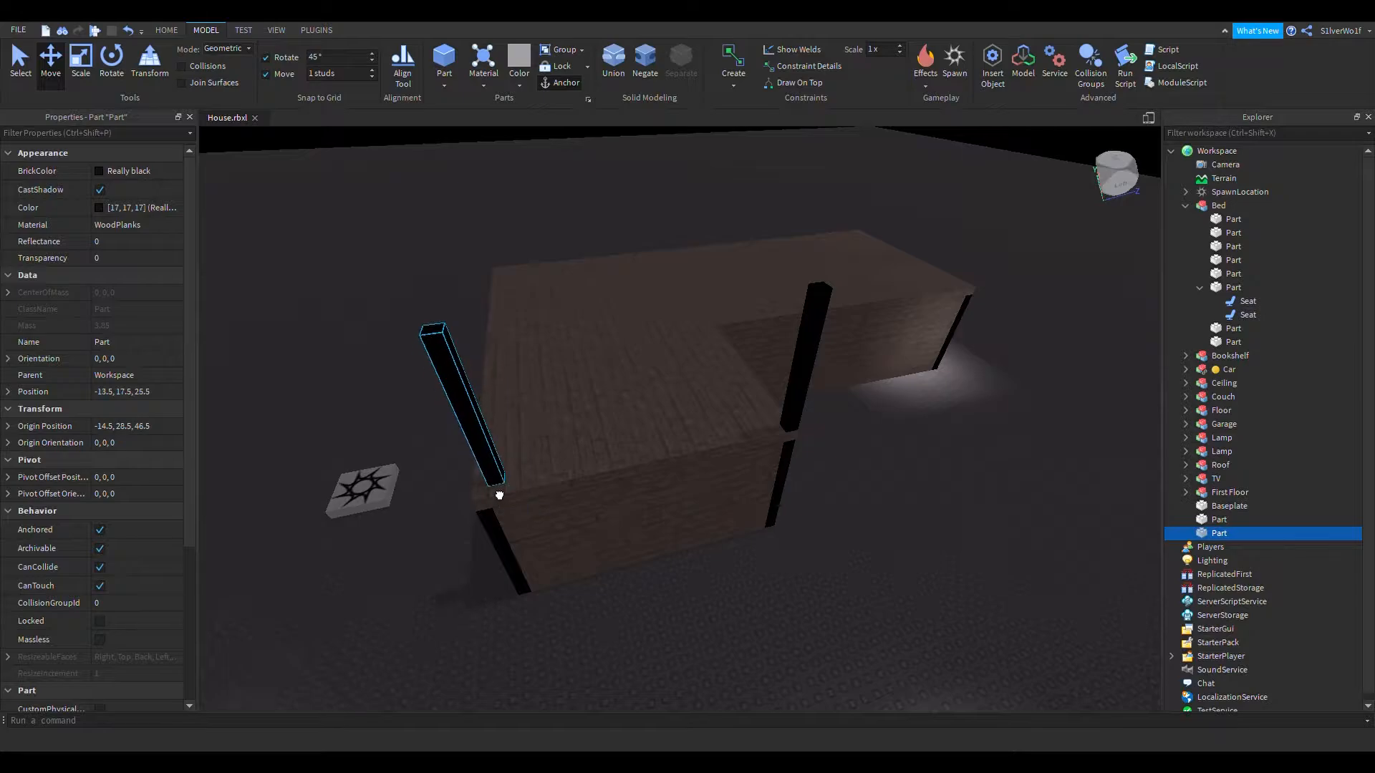
key("a")
right_click_drag(600, 569, 599, 535)
Step: Duplicate the corner post again and stand it above the opposite front corner at 25.5, 17.5, 24.5
key("ctrl+d")
right_click_drag(1010, 437, 988, 413)
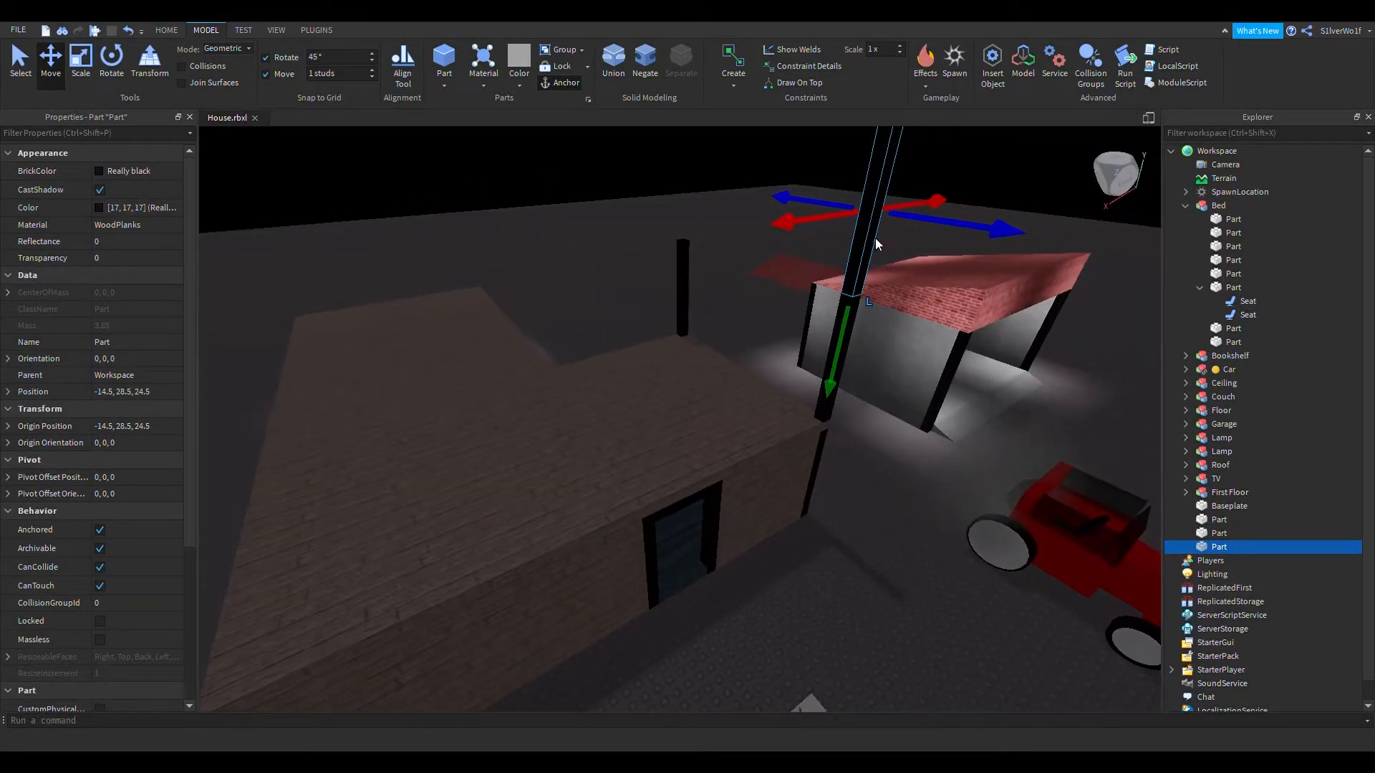
left_click_drag(382, 504, 285, 599)
right_click_drag(288, 600, 286, 598)
left_click_drag(286, 598, 353, 562)
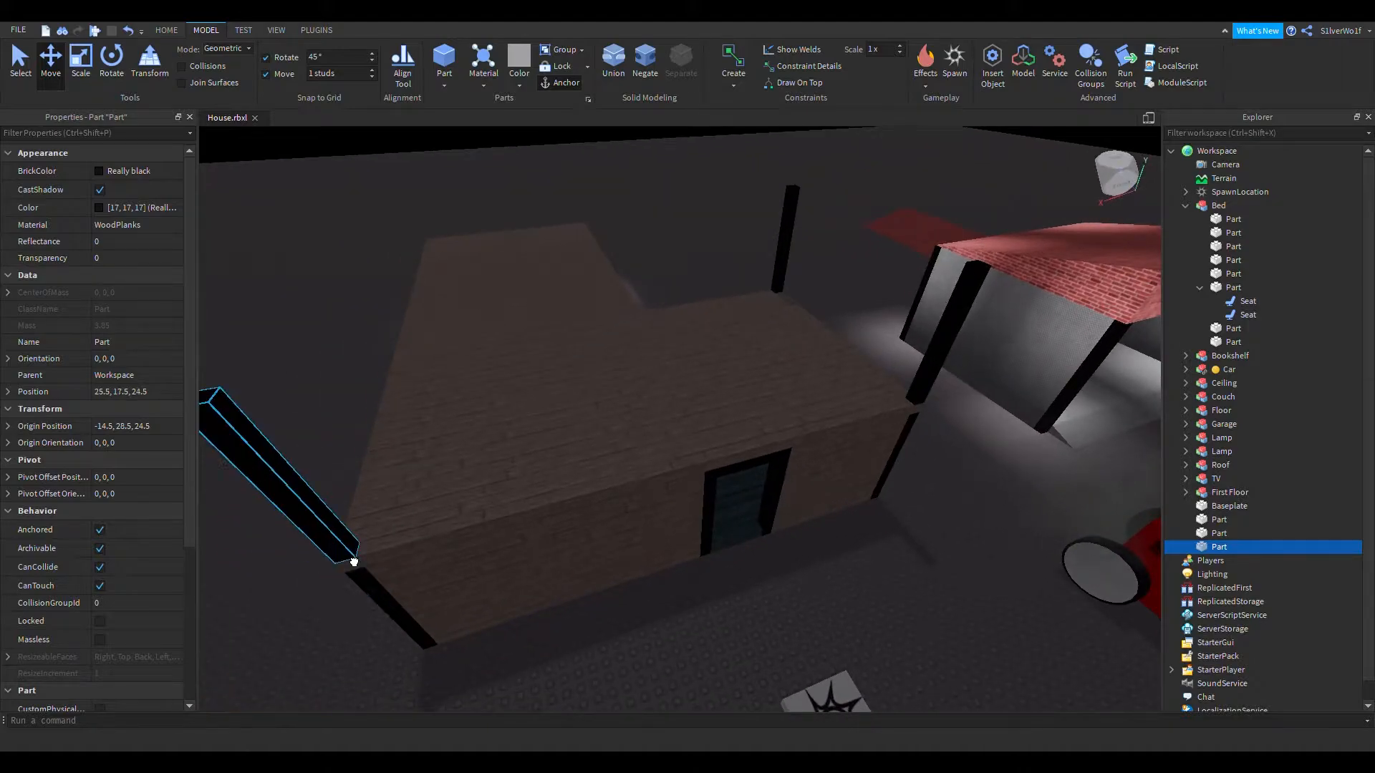
Step: Duplicate the corner post and stand the copy above the house's inner corner at 2.5, 17.5, 46.5
right_click_drag(723, 479, 721, 478)
key("ctrl+d")
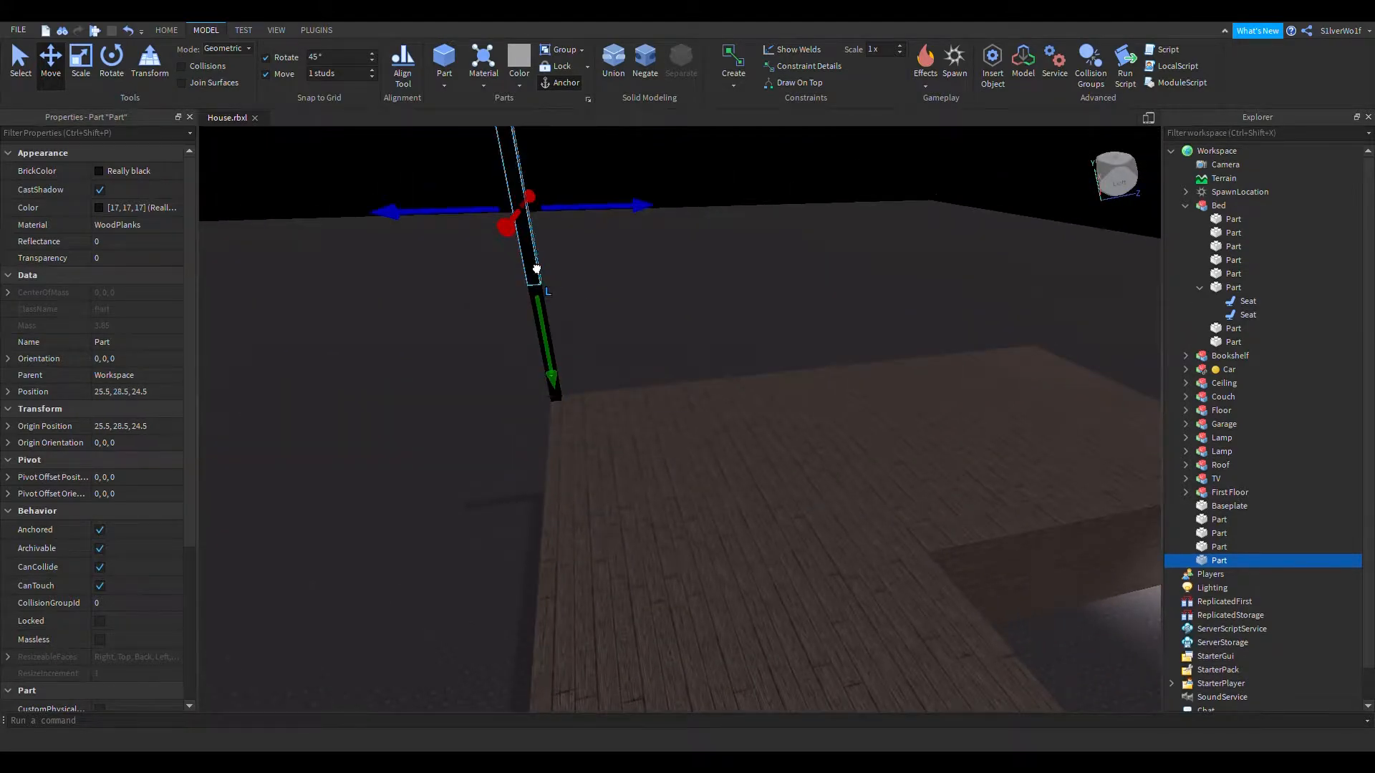
key("d")
left_click_drag(534, 270, 602, 557)
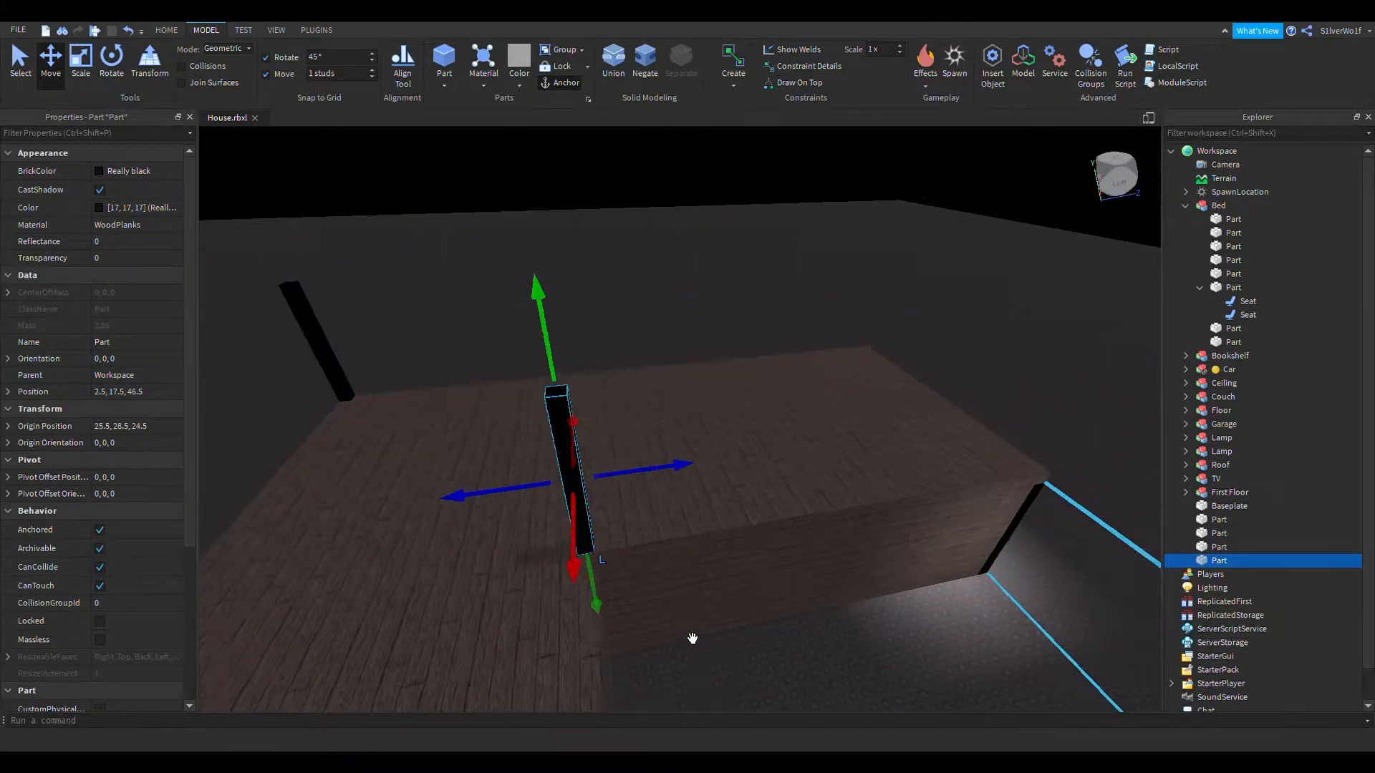
key("d")
Step: Duplicate the inner corner post and place the copy above the rear corner at 2.5, 17.5, 80.5
right_click_drag(670, 618, 669, 617)
key("ctrl+d")
right_click_drag(822, 419, 821, 420)
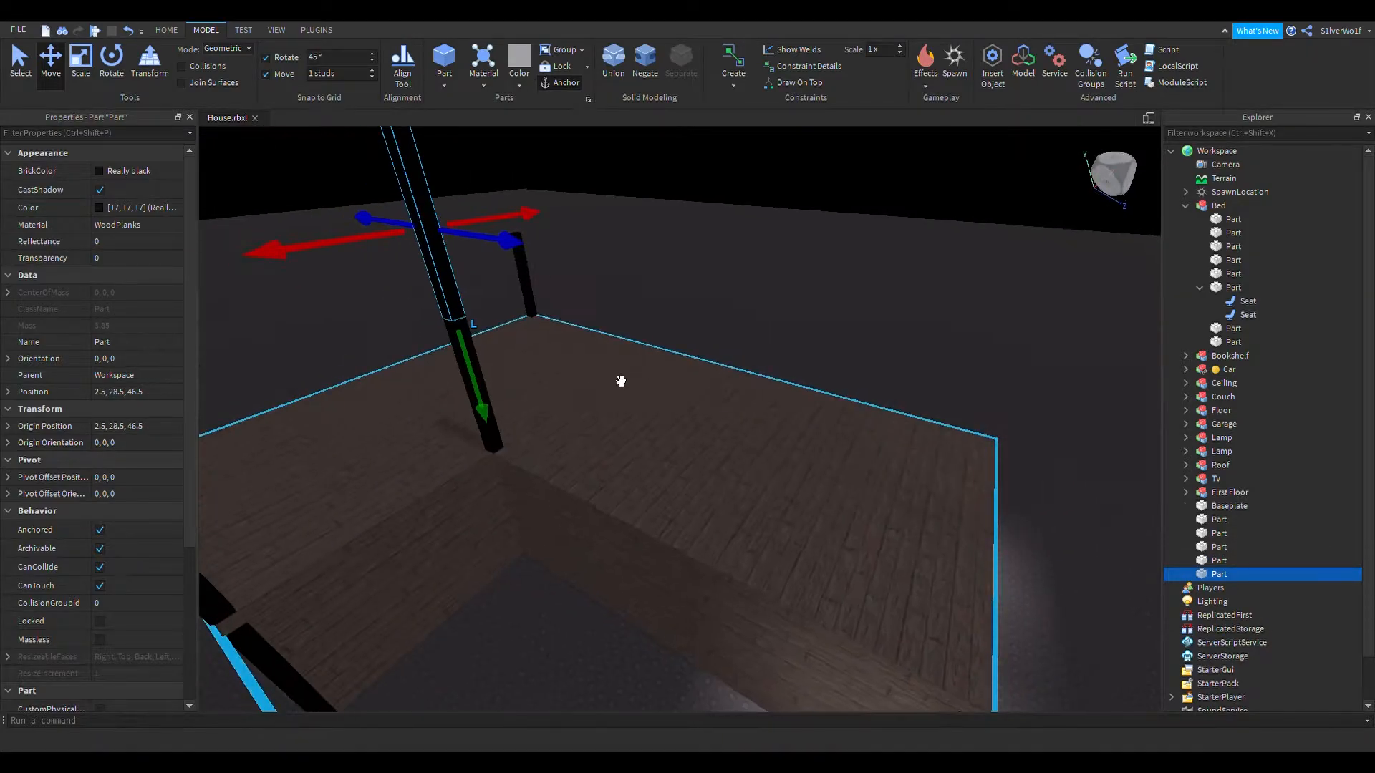
scroll(620, 383, "down", 1)
left_click_drag(500, 316, 932, 651)
key("d")
Step: Duplicate the rear corner post and place the copy above the other rear corner at 25.5, 17.5, 80.5
right_click_drag(1012, 576, 1012, 576)
key("ctrl+d")
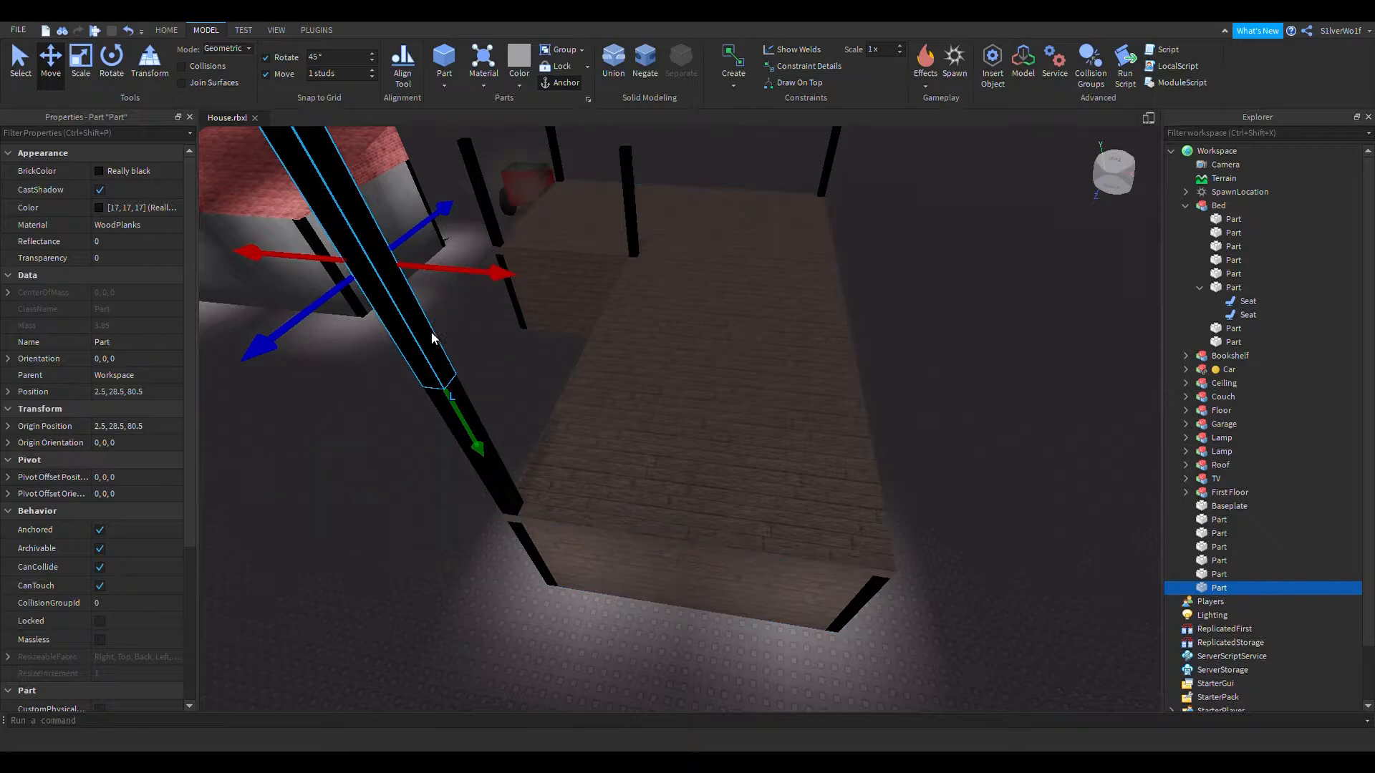
left_click_drag(436, 340, 895, 575)
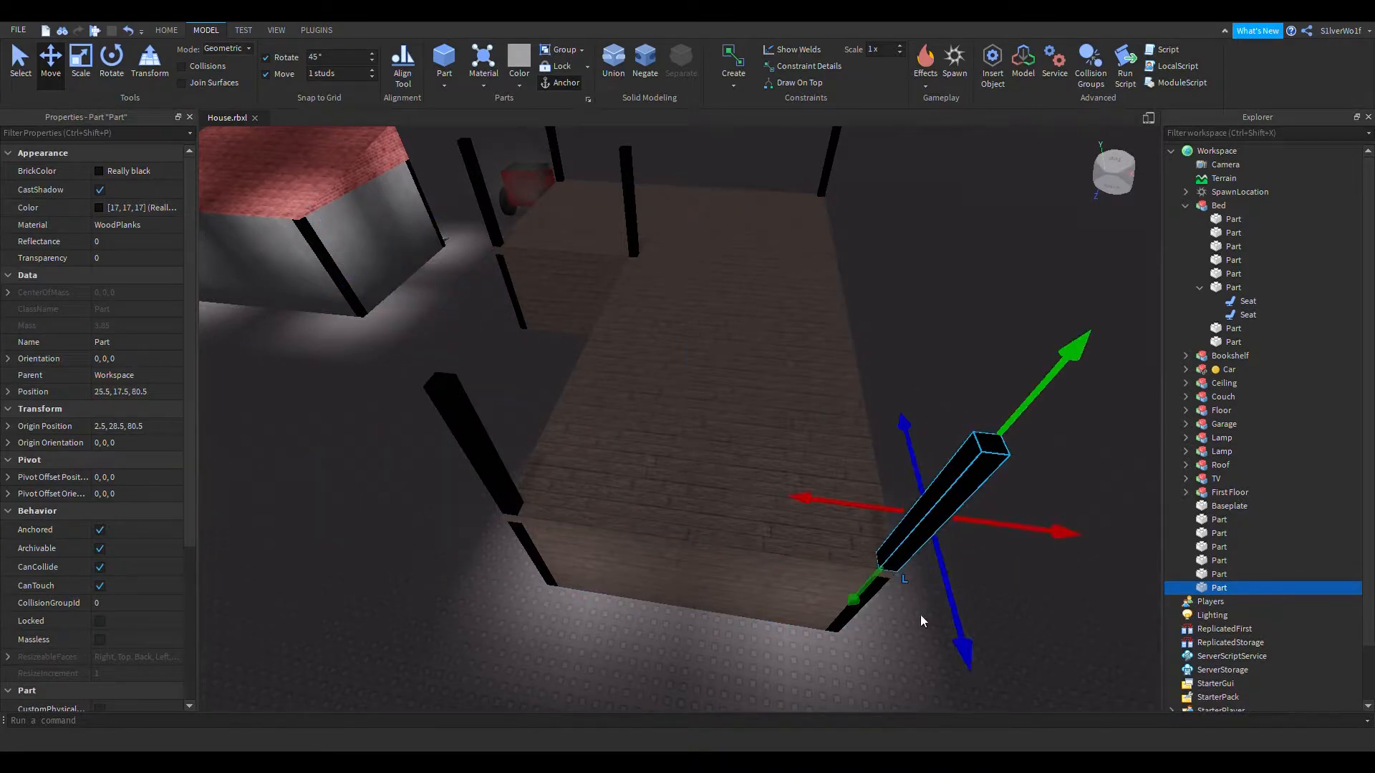
Step: Copy the First Floor's rear end wall onto the upper level between the two rear corner posts
left_click(709, 609)
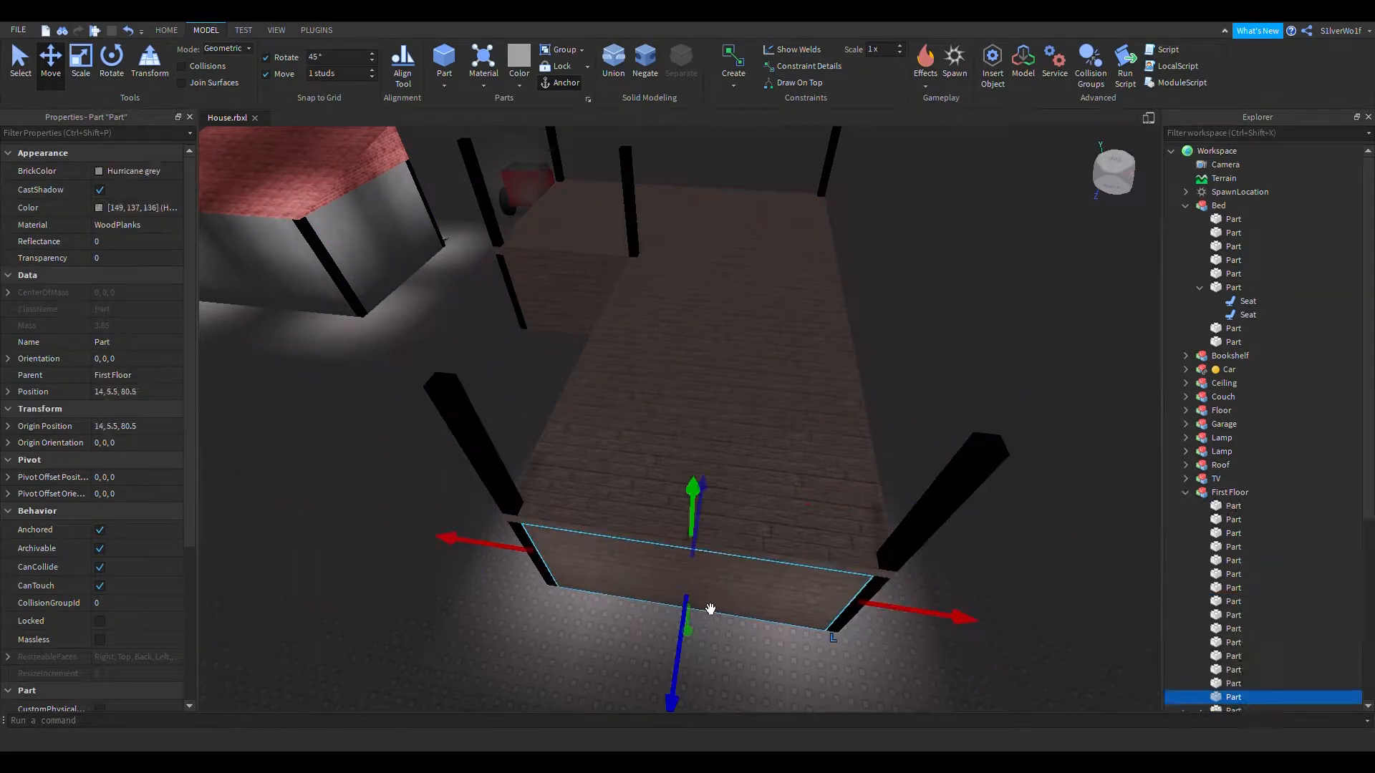
key("ctrl+c")
key("ctrl+v")
key("d")
right_click_drag(1037, 387, 945, 483)
left_click(776, 468)
key("ctrl+c")
key("ctrl+v")
key("d")
key("d")
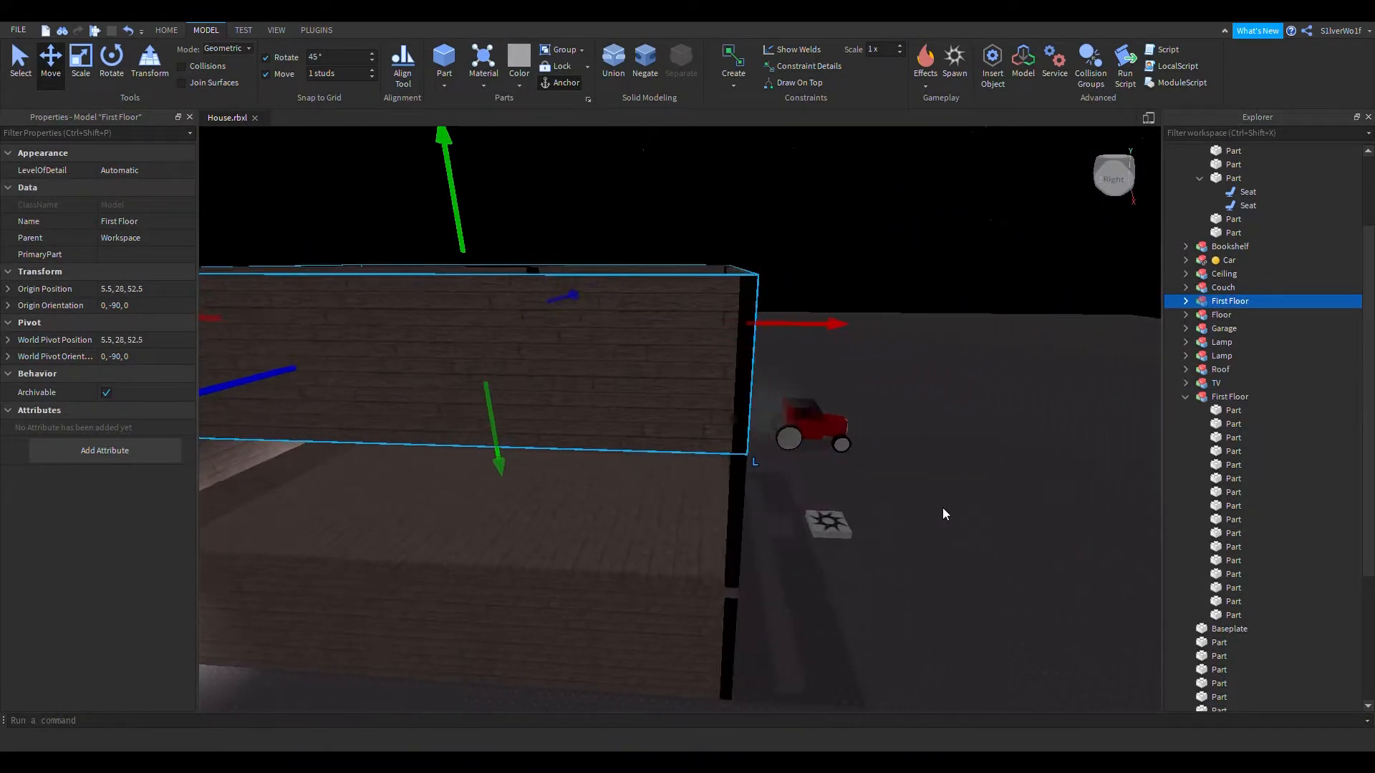
key("ctrl+z")
Step: Copy only the long side wall part of the First Floor model onto the upper level directly above it
key("a")
right_click_drag(958, 553, 861, 621)
left_click(804, 597)
key("d")
key("w")
key("d")
key("a")
left_click(731, 466, "alt")
key("a")
right_click_drag(731, 556, 733, 573)
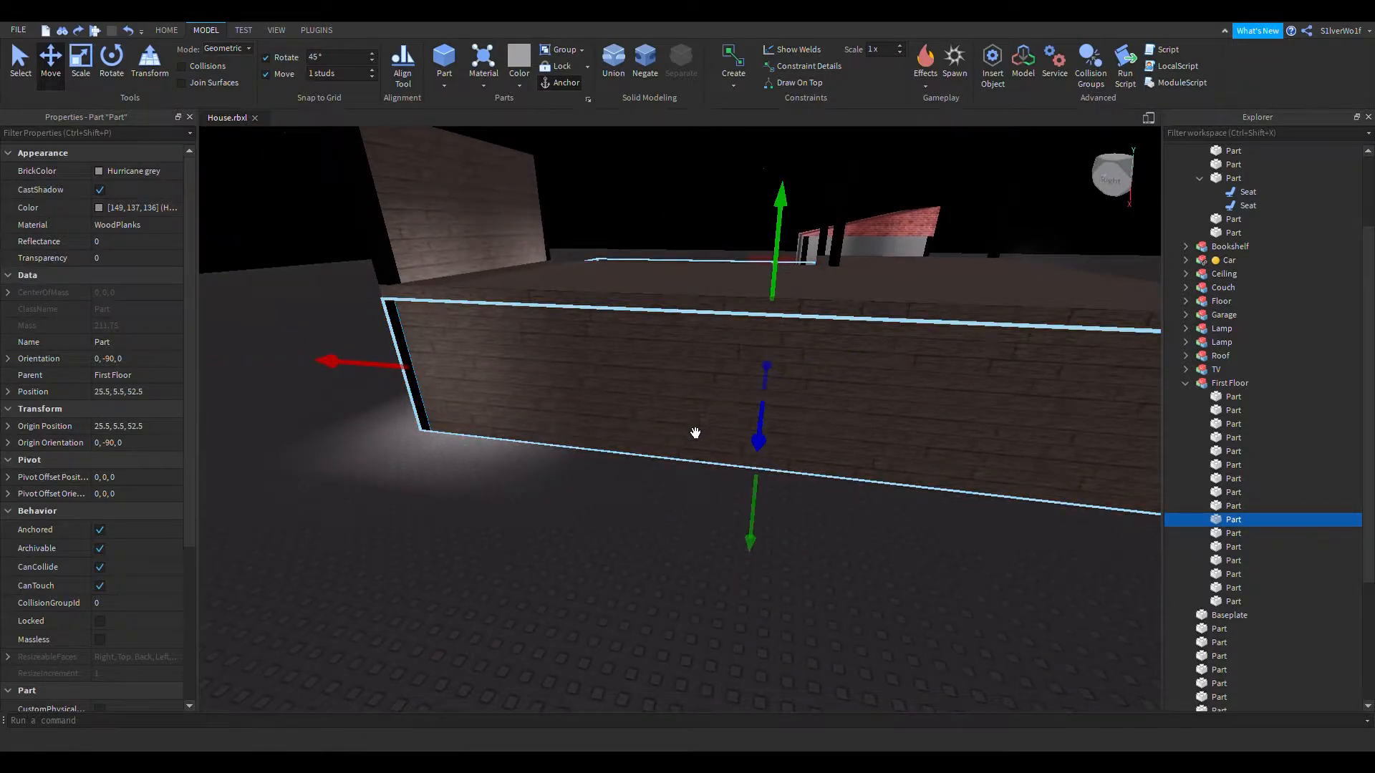
right_click_drag(882, 421, 779, 433)
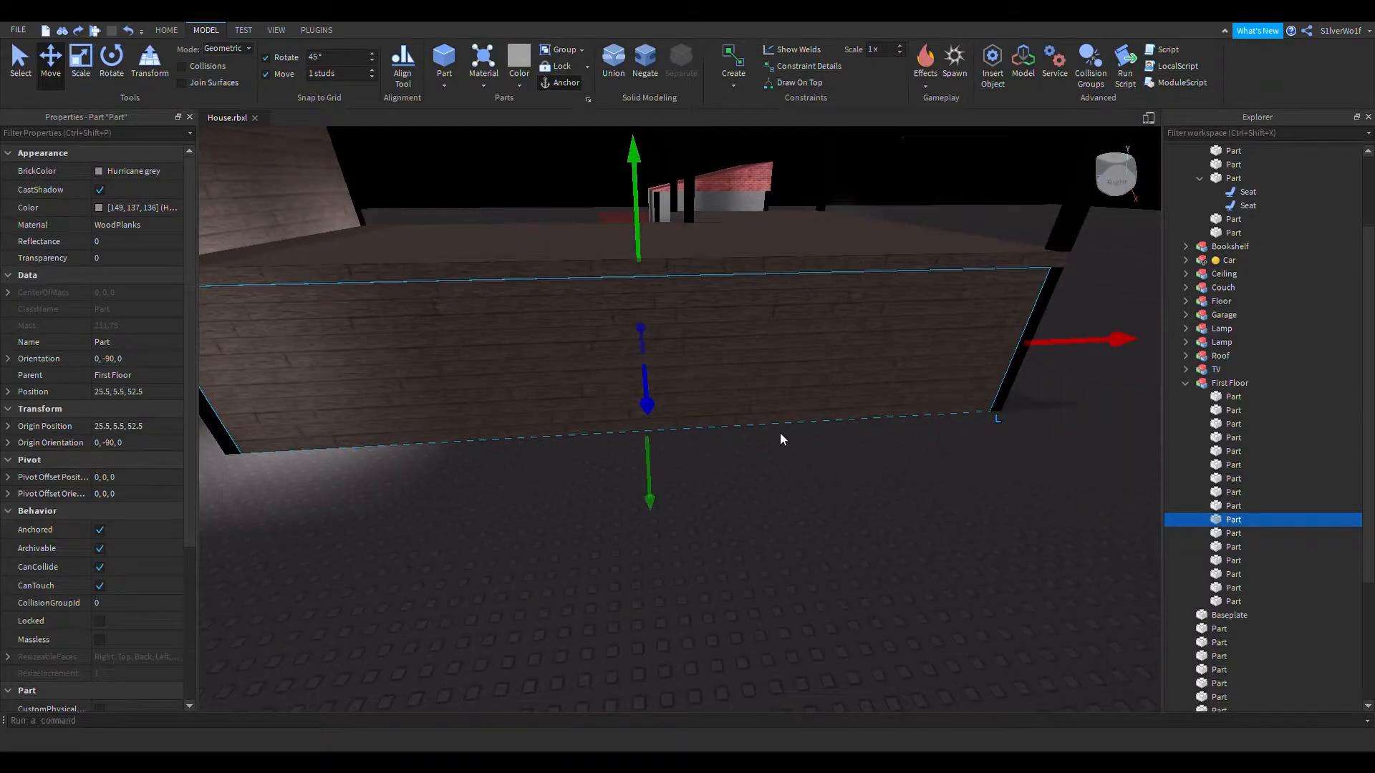
left_click(778, 378)
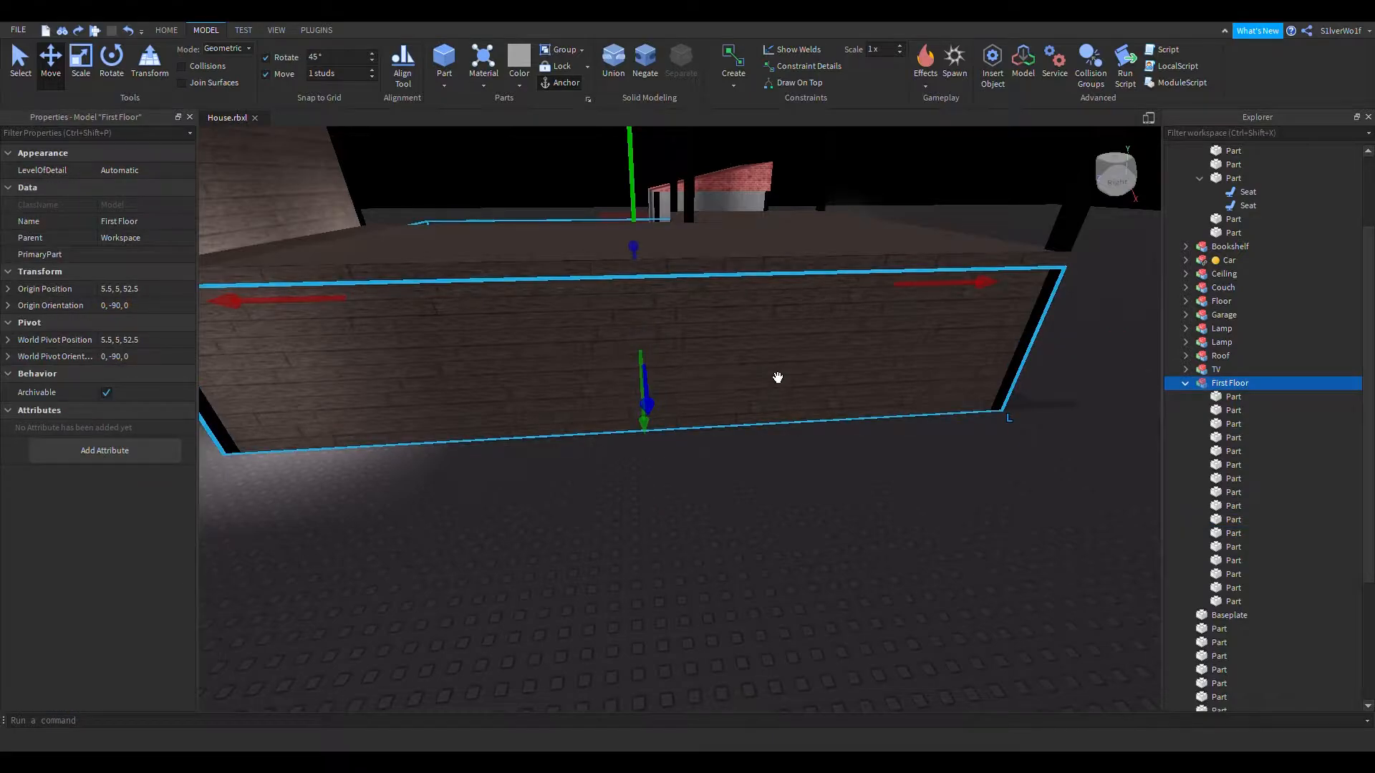
left_click(777, 377, "alt")
key("a")
right_click_drag(820, 554, 745, 552)
key("ctrl+v")
left_click(827, 551)
Step: Copy the wider front wall section beside the door onto the upper level and stretch it across to the opposite corner post
key("d")
key("d")
key("s")
key("a")
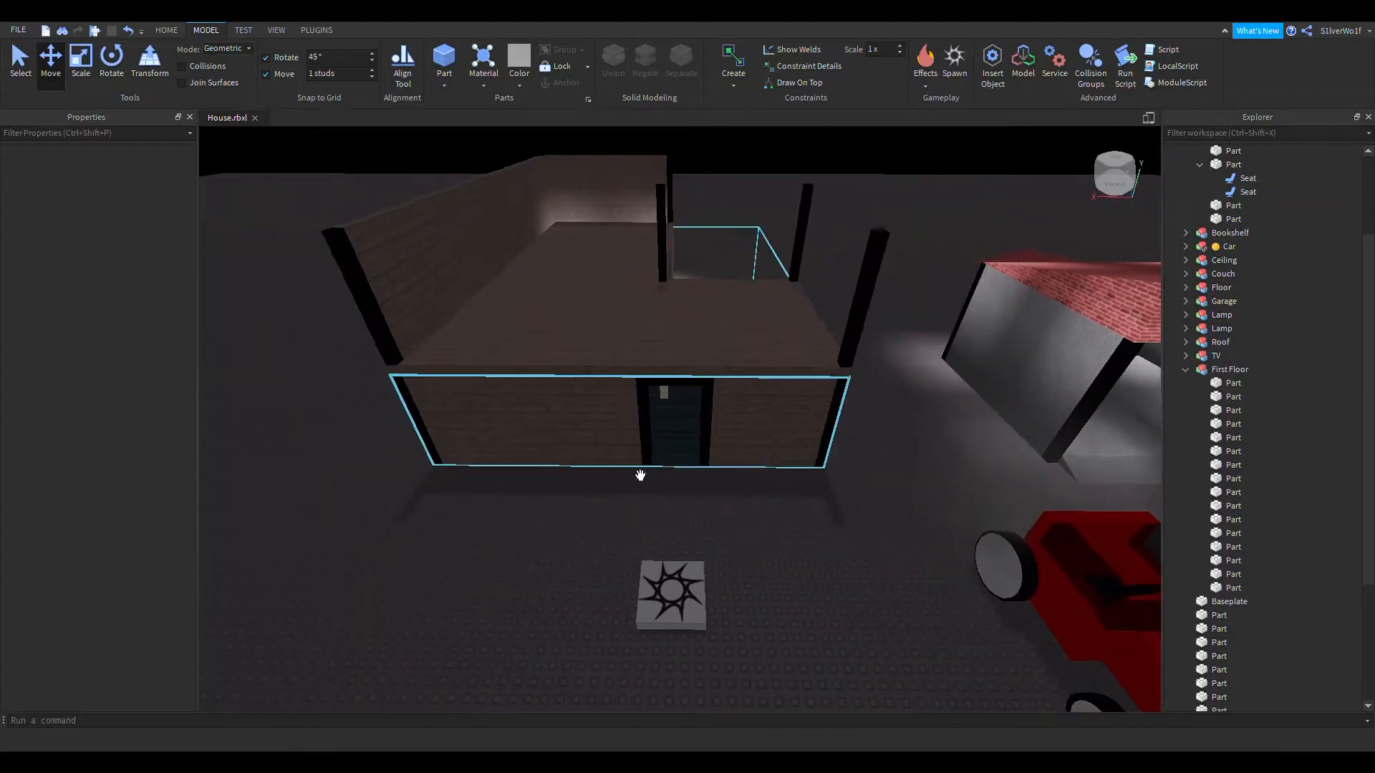
left_click(602, 458)
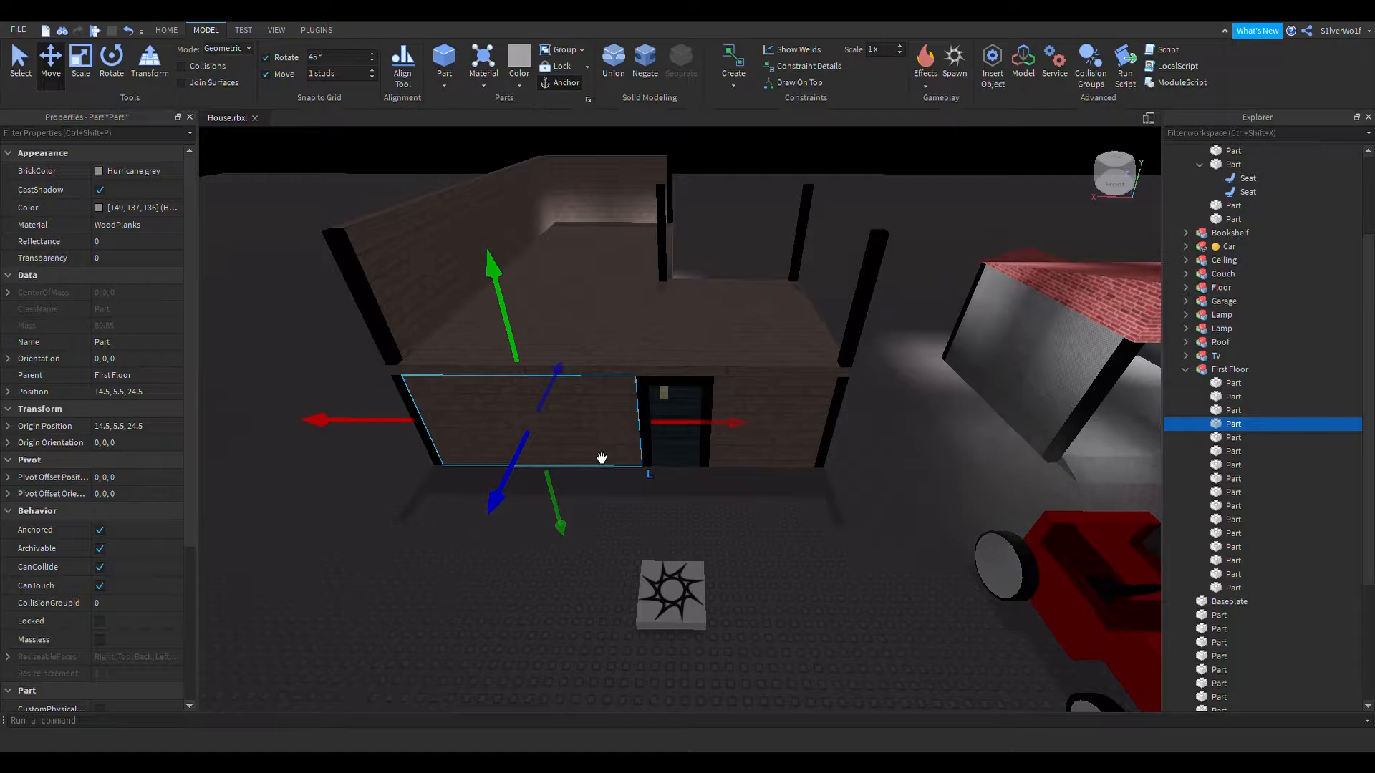
key("ctrl+c")
key("ctrl+v")
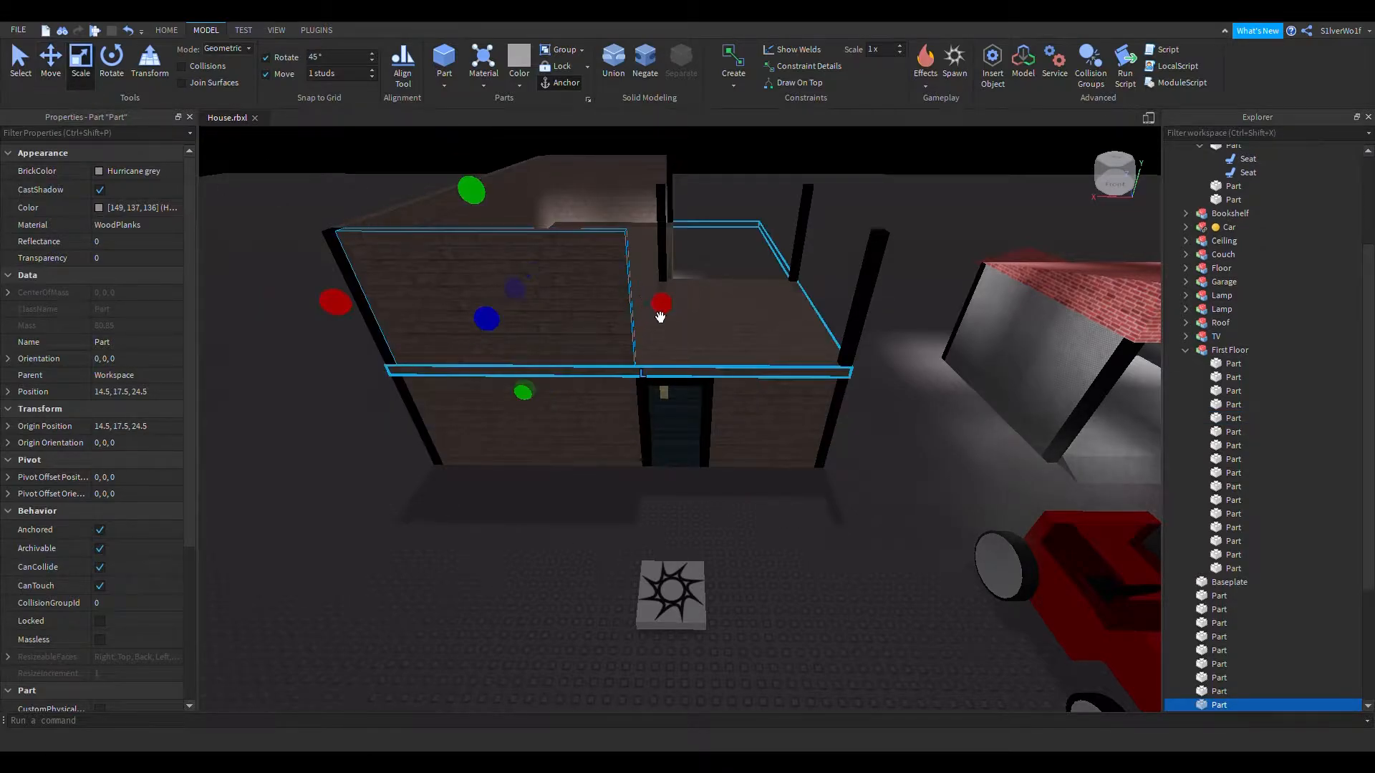
left_click_drag(660, 316, 793, 331)
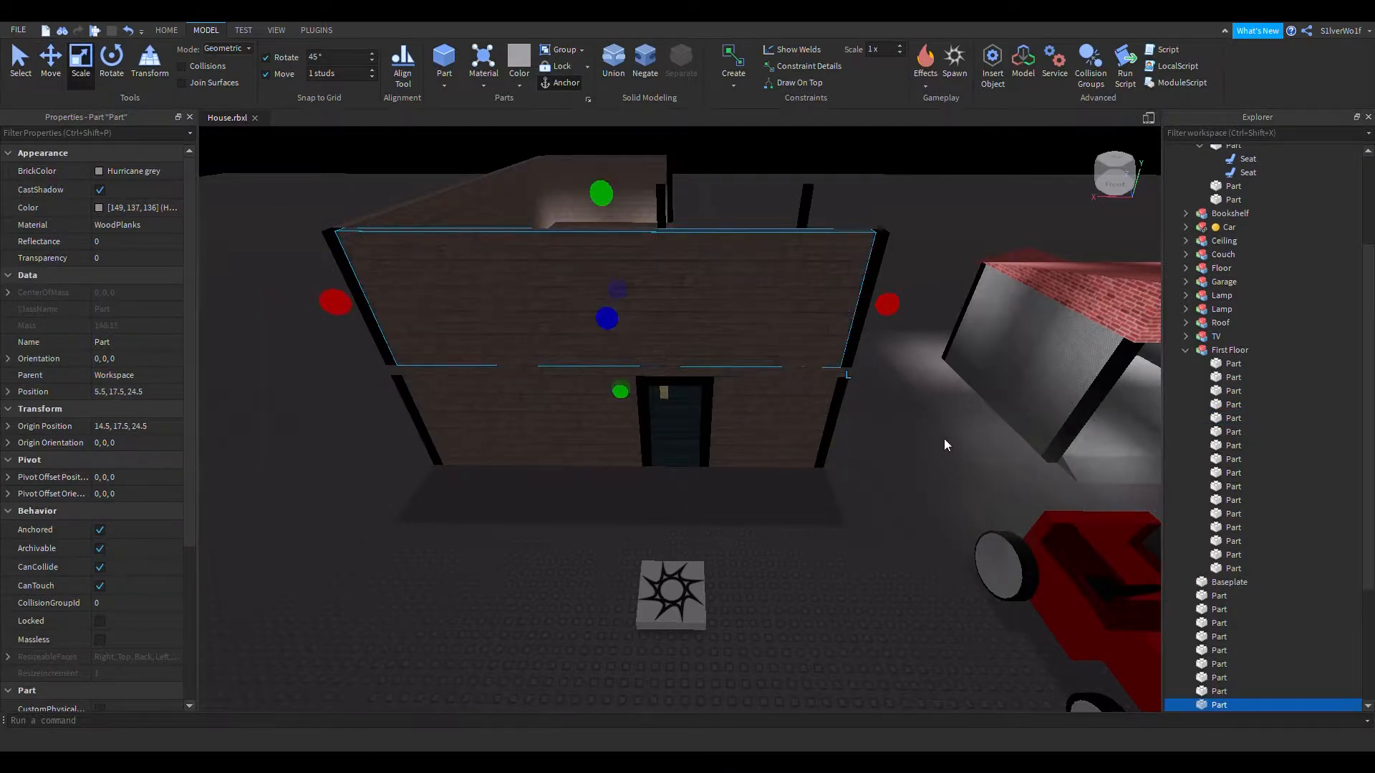
left_click(943, 440)
Step: Rename the Ceiling model as Middle Layer
key("d")
right_click_drag(943, 439, 951, 501)
key("w")
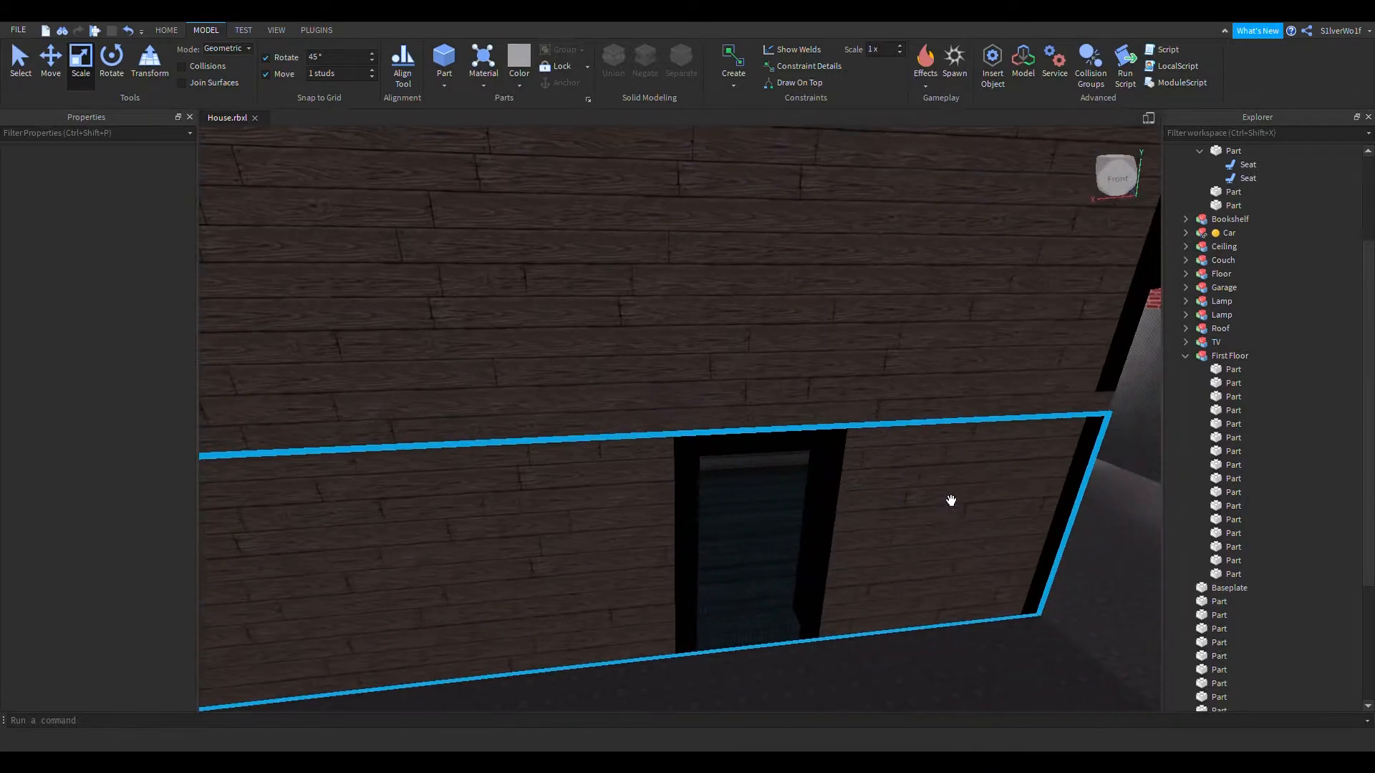
left_click(902, 431)
key("d")
right_click_drag(1011, 533, 1010, 535)
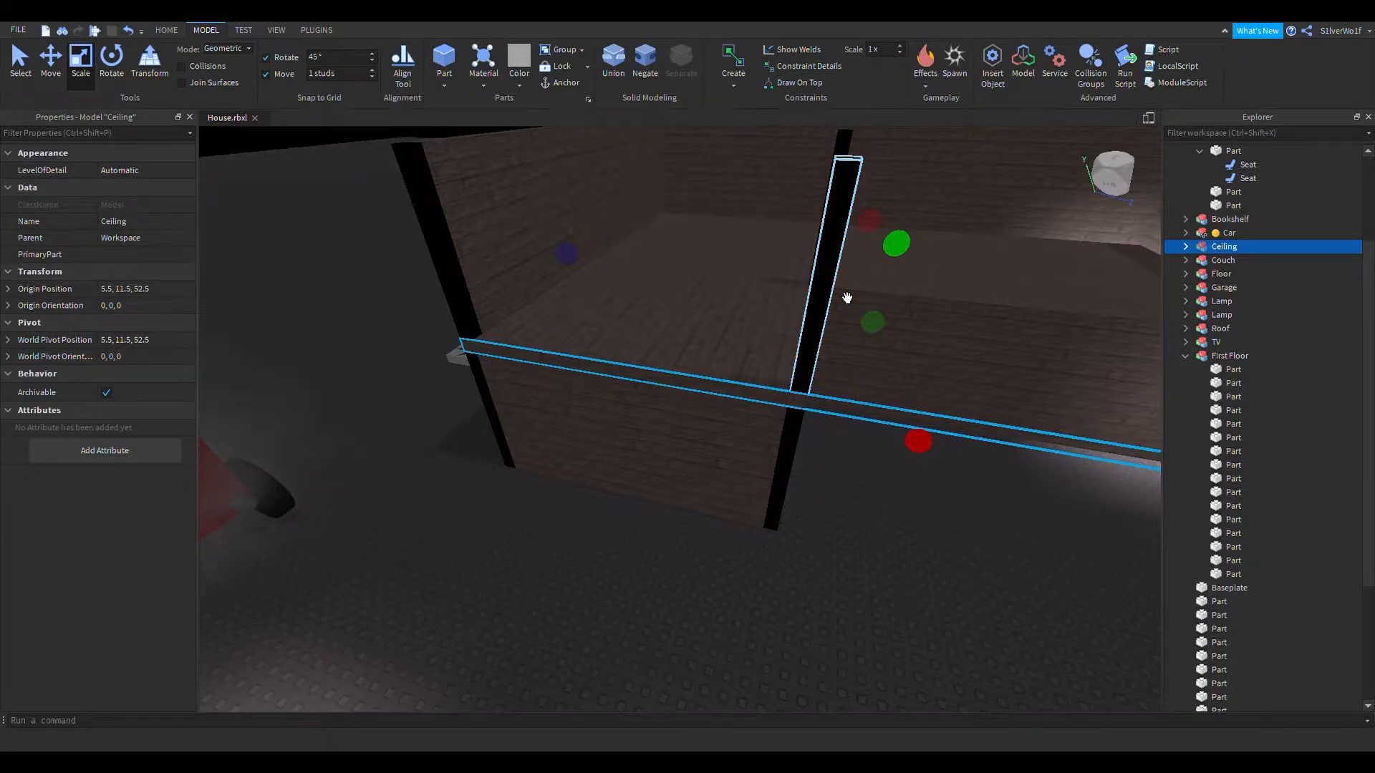
left_click(1186, 247)
left_click(1218, 247)
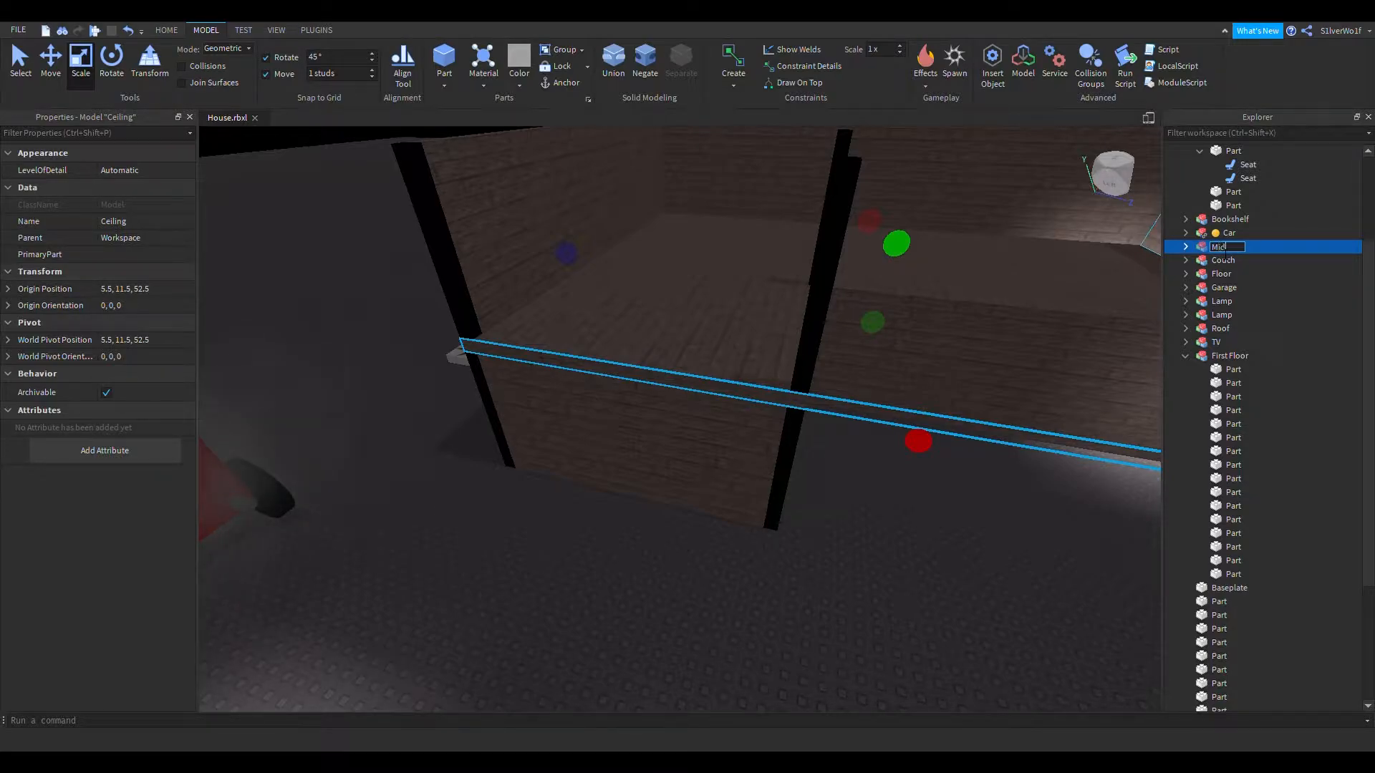
left_click(1218, 247)
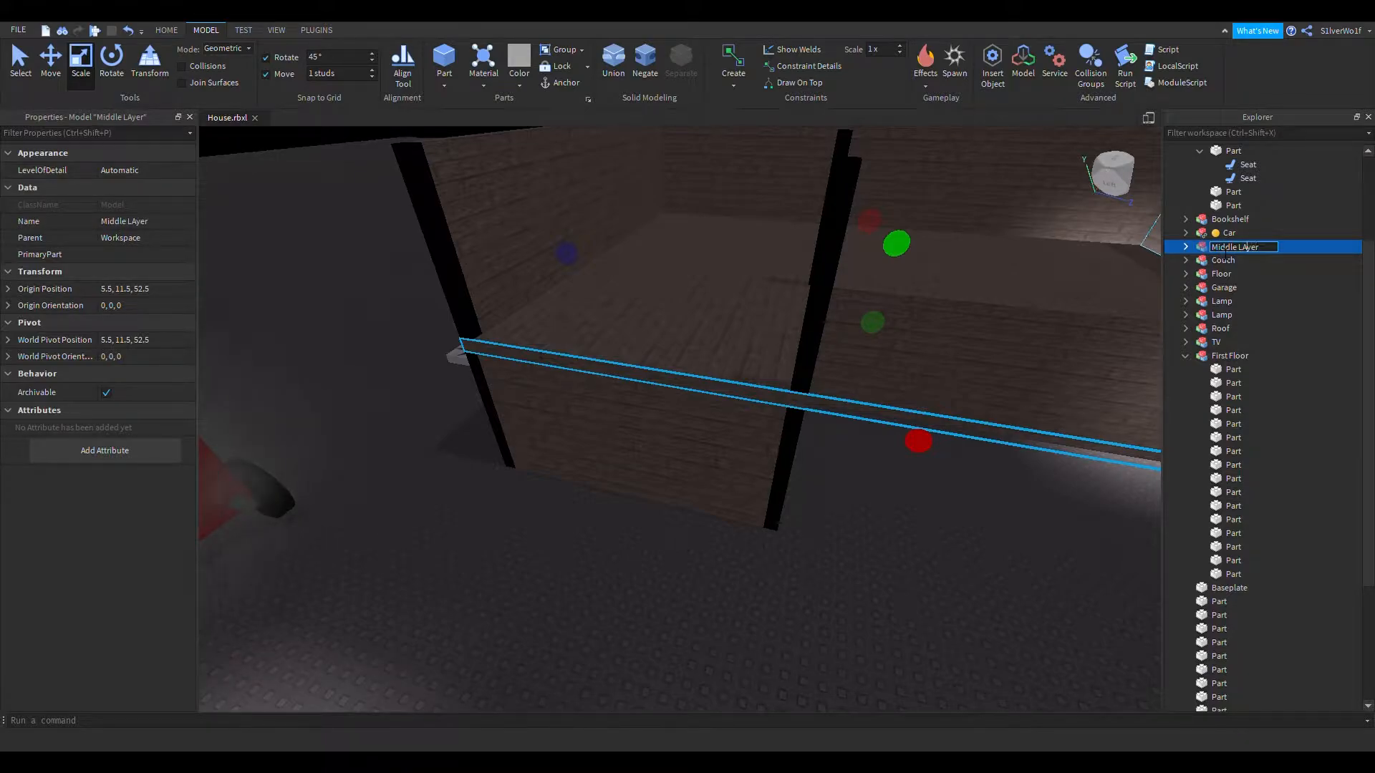
left_click(741, 495)
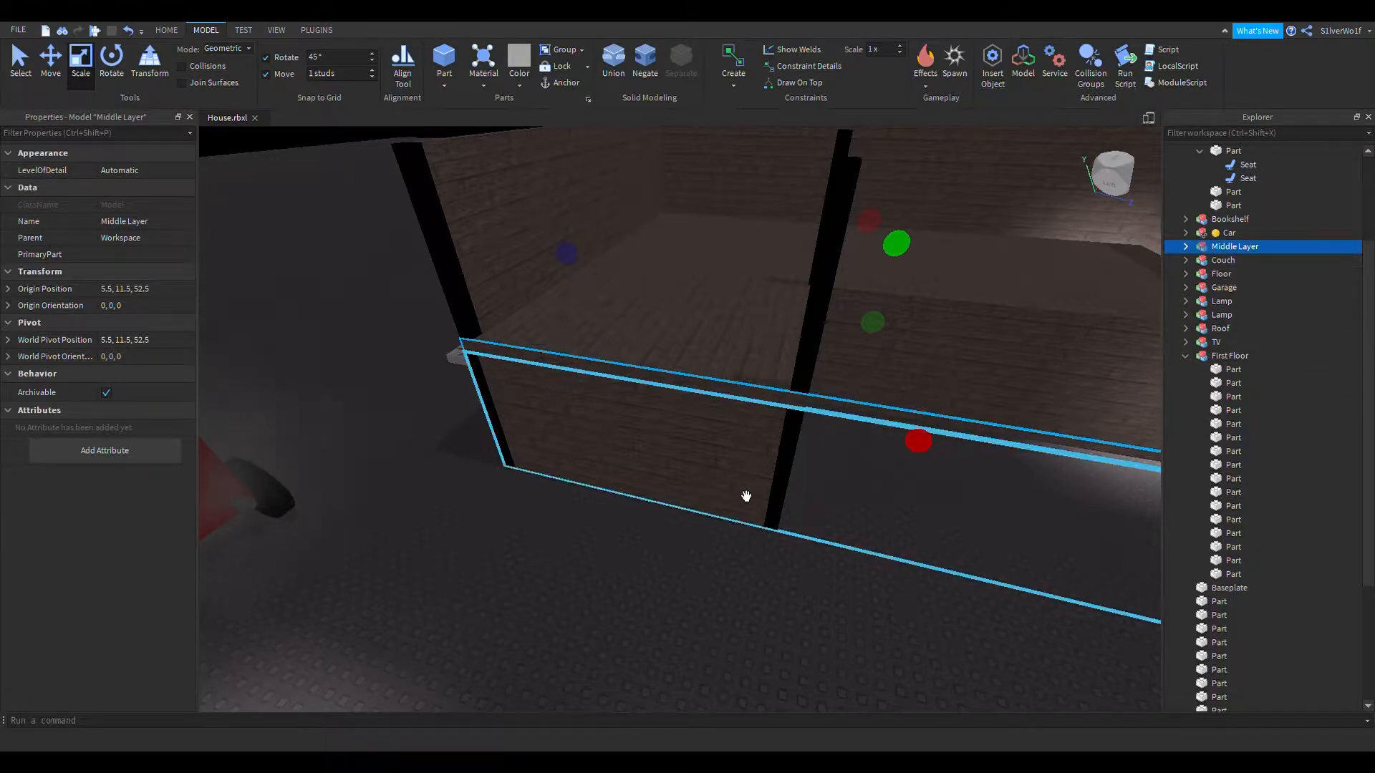
Step: Copy the First Floor's short side wall between the front corner and the recess onto the upper level
left_click(698, 486)
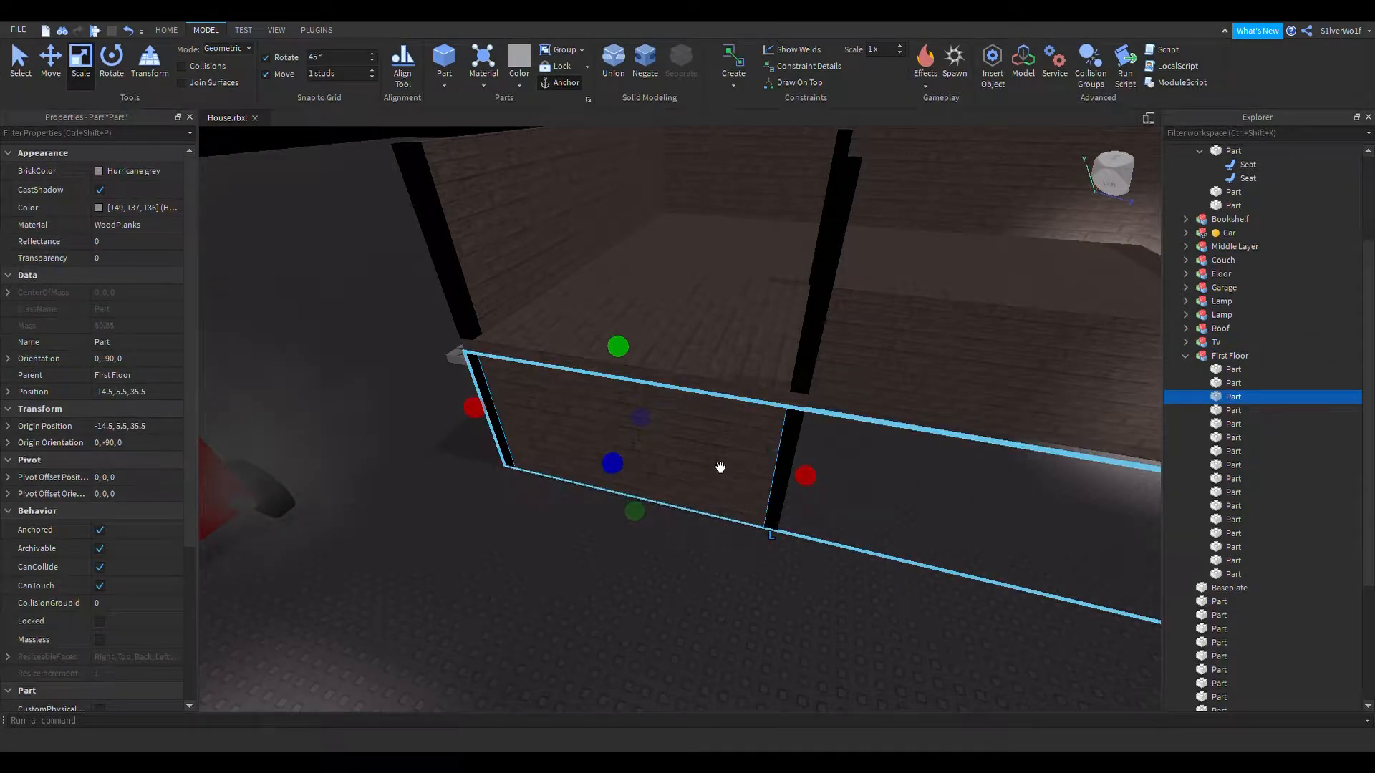
key("ctrl+v")
left_click(900, 606)
key("d")
Step: Copy the short return wall facing the house's recess onto the upper level above it
right_click_drag(901, 606, 900, 604)
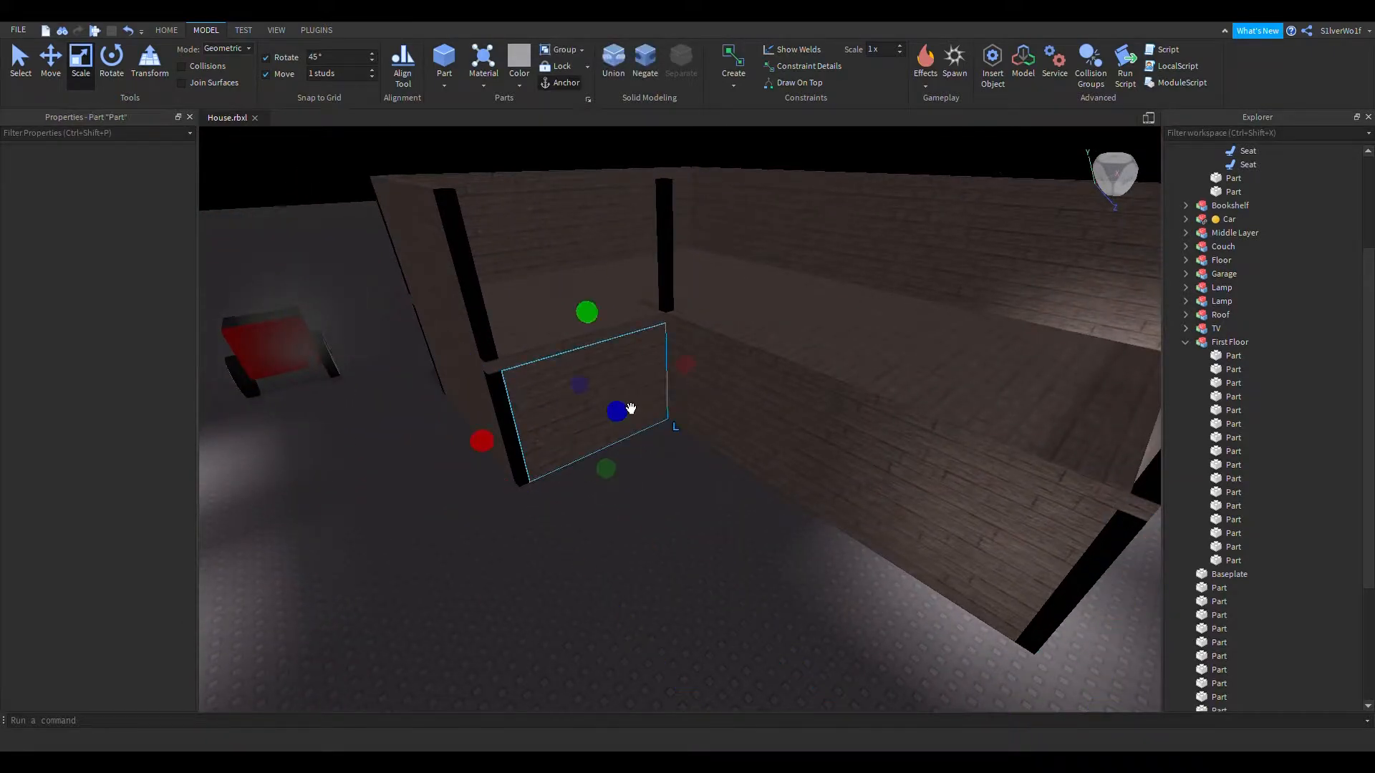
left_click(654, 430)
left_click(653, 429)
Step: Copy the long recess wall between the inner and rear corner posts onto the upper level
left_click(837, 476)
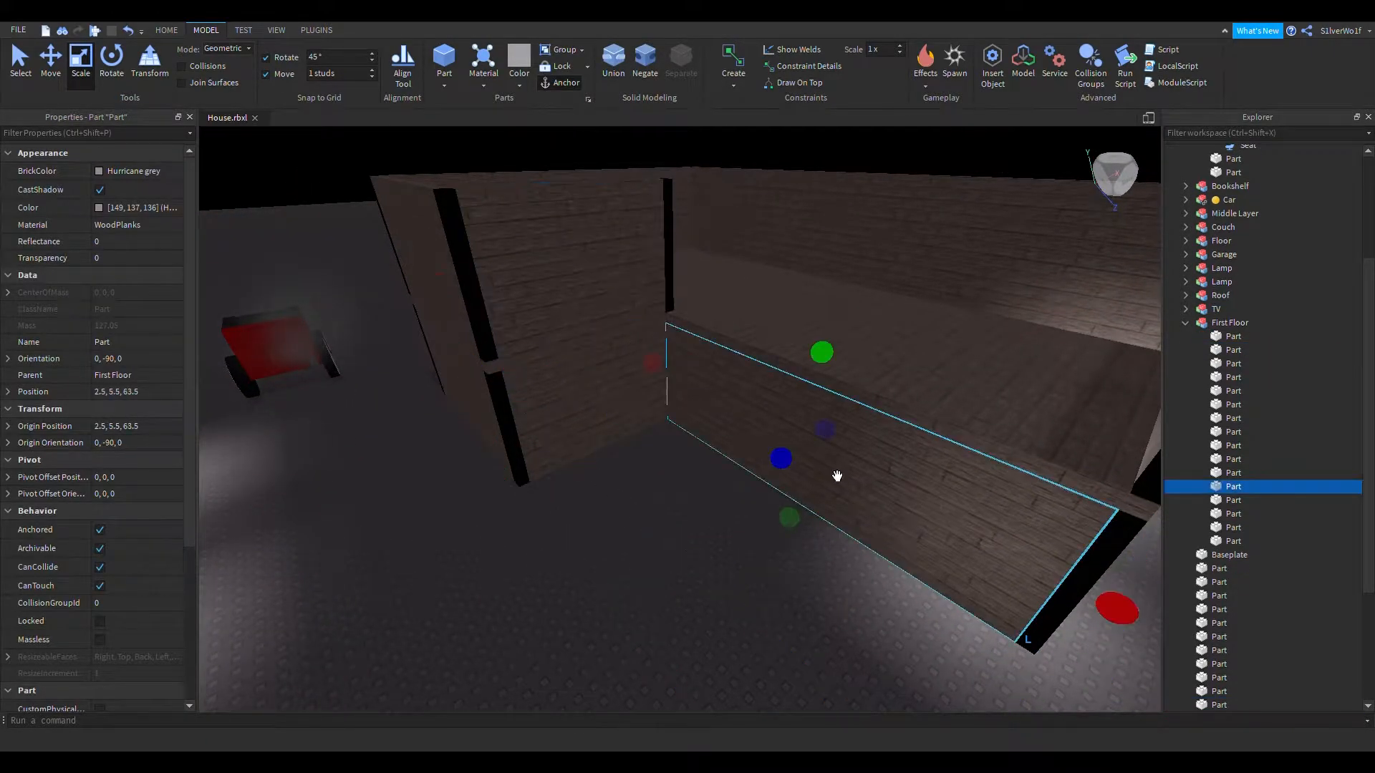
key("ctrl+c")
key("ctrl+v")
key("s")
right_click_drag(859, 497, 852, 387)
key("d")
left_click(915, 406)
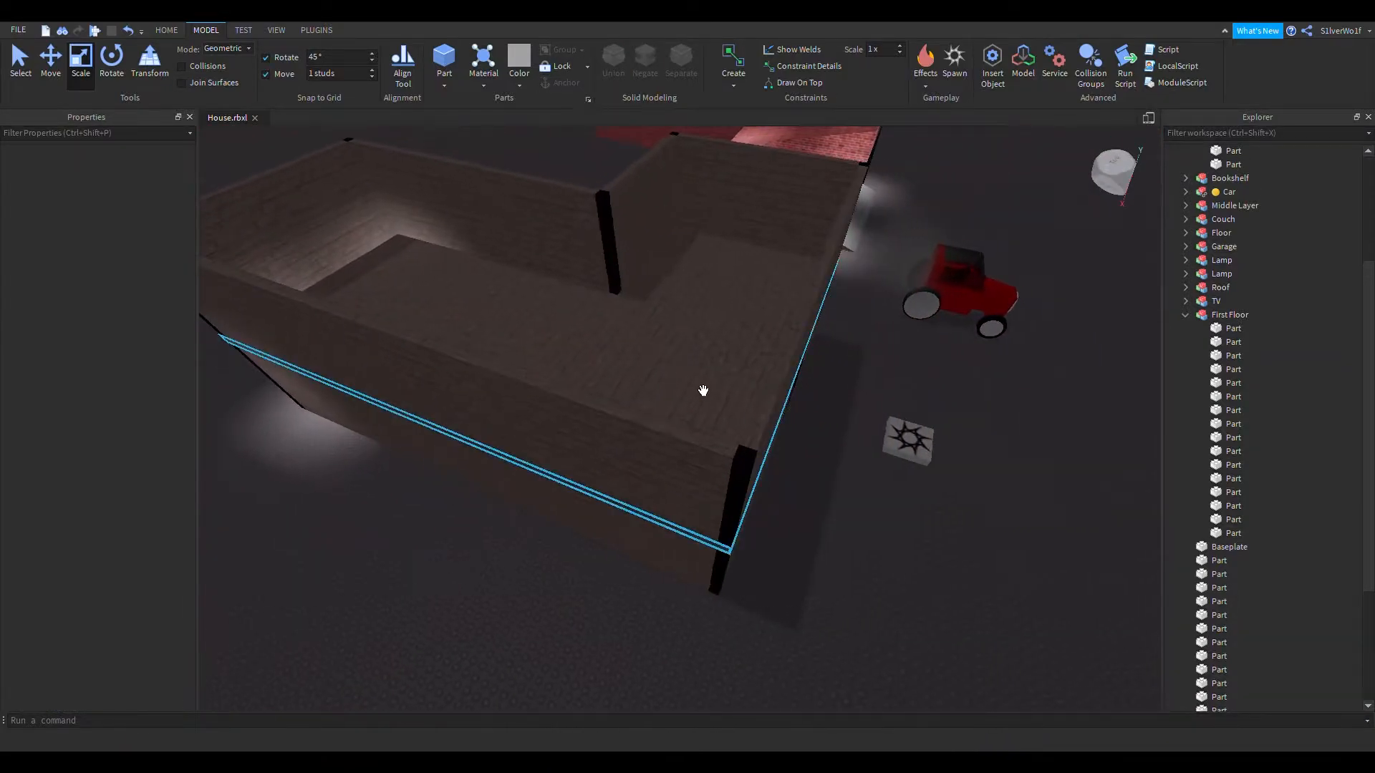
Step: Select the whole Middle Layer model and paste a copy of it on top of the second-floor walls
right_click_drag(1155, 302, 788, 315)
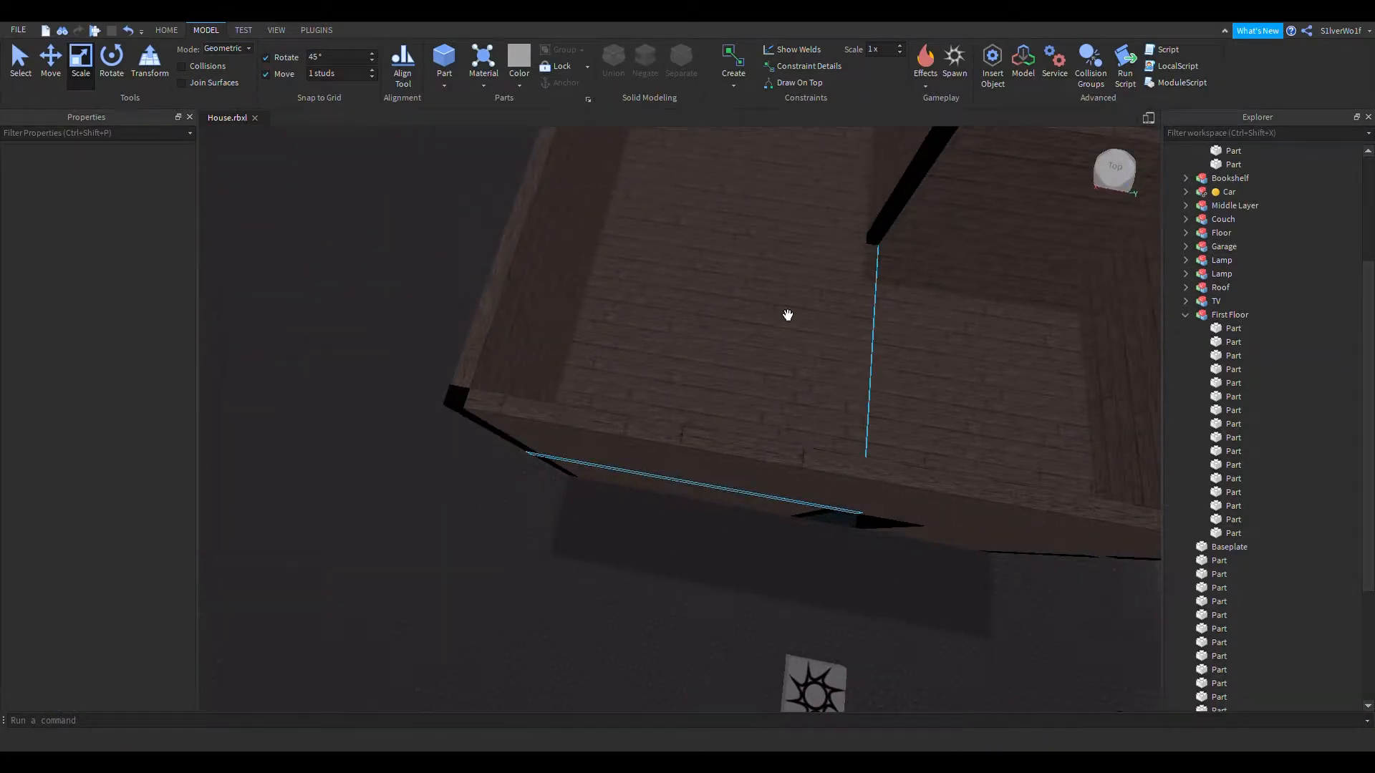
left_click(733, 287)
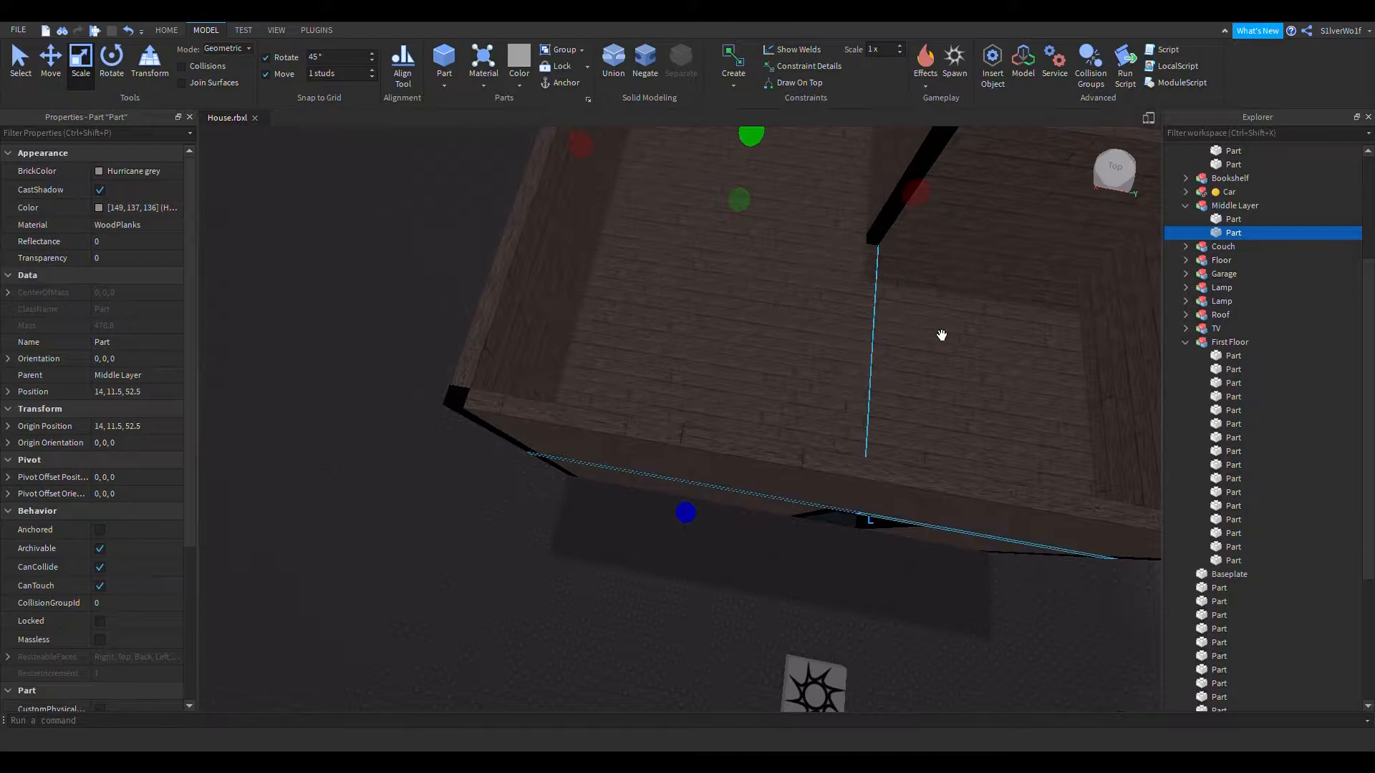
left_click(1185, 206)
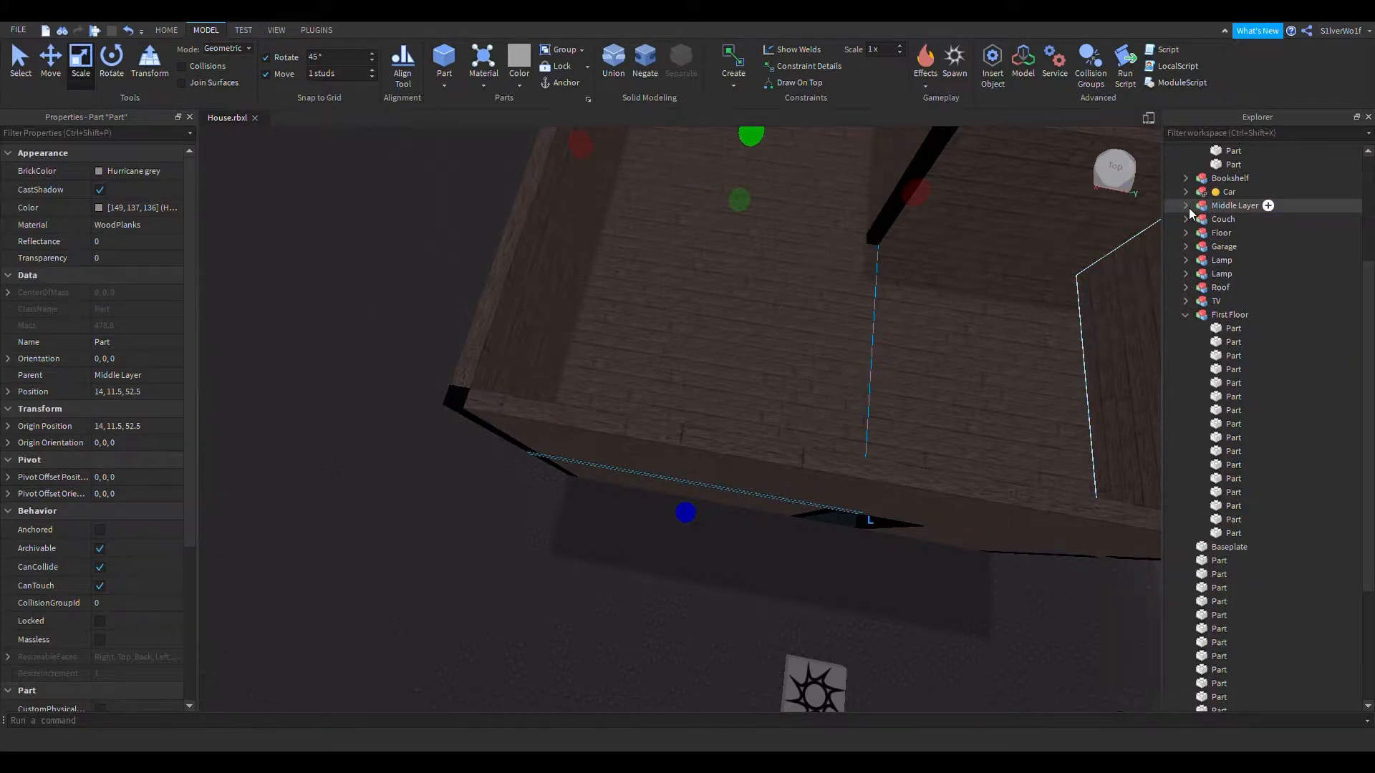
left_click(1232, 208)
right_click_drag(940, 419, 939, 452)
key("ctrl+c")
key("ctrl+v")
scroll(939, 451, "down", 5)
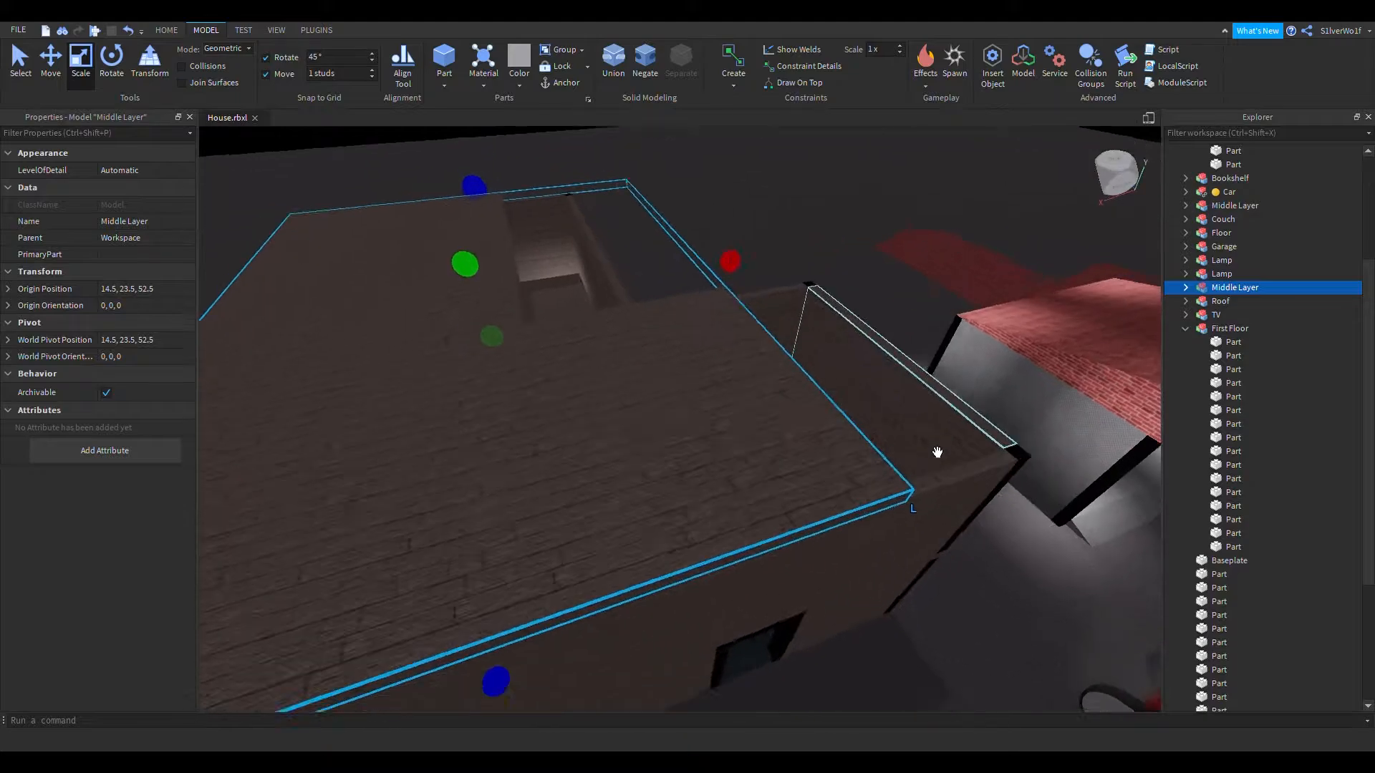
Step: Move the copied Middle Layer off the house and set it on the ground at -43.5, 0.5, 92.5
left_click_drag(698, 438, 819, 467)
left_click(845, 509)
mouse_move(843, 510)
right_mouse_down()
mouse_move(864, 535)
mouse_move(852, 526)
right_mouse_up()
left_click_drag(644, 398, 866, 331)
key("w")
right_click_drag(731, 507, 752, 526)
Step: Select the three black door frame parts on the house front and paste copies of them above the doorway
right_click_drag(905, 580, 908, 577)
key("a")
key("w")
key("a")
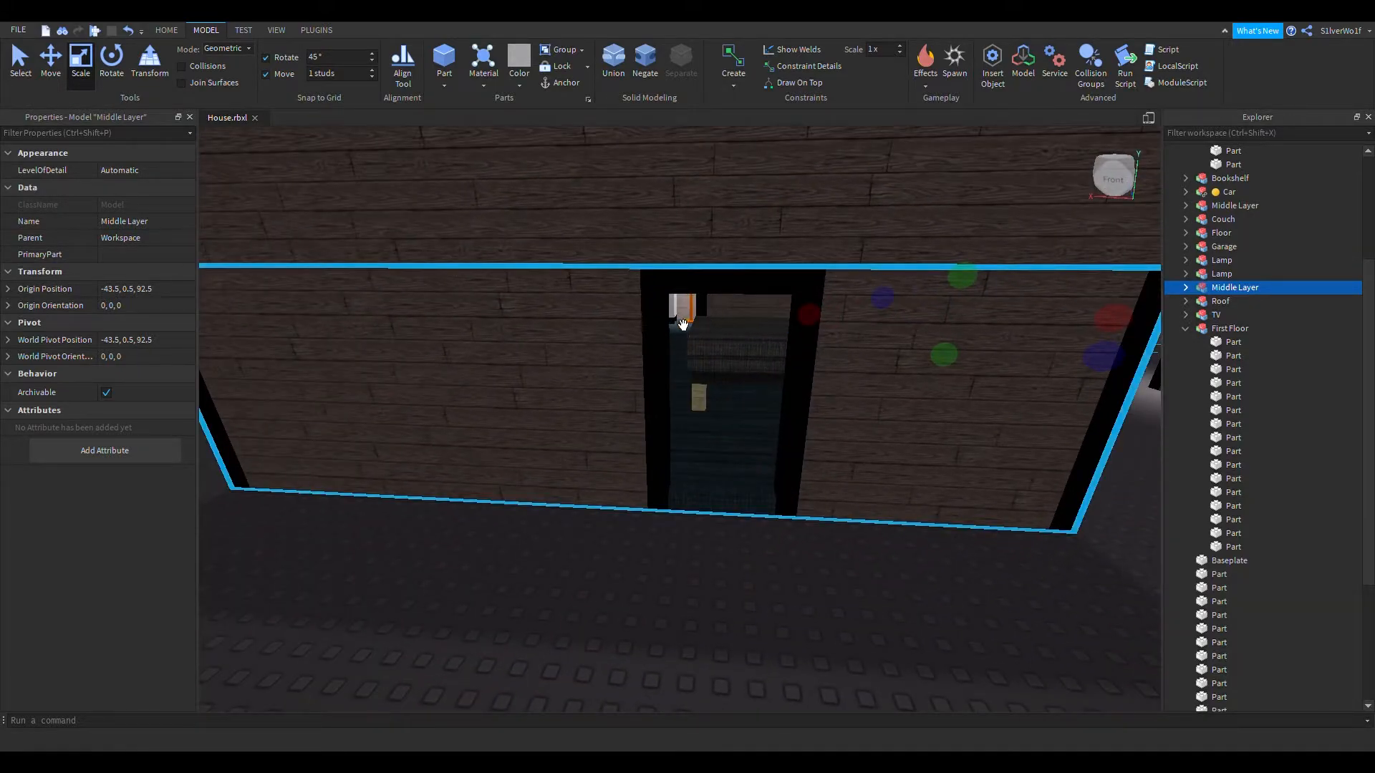
right_click_drag(670, 421, 668, 421)
key("s")
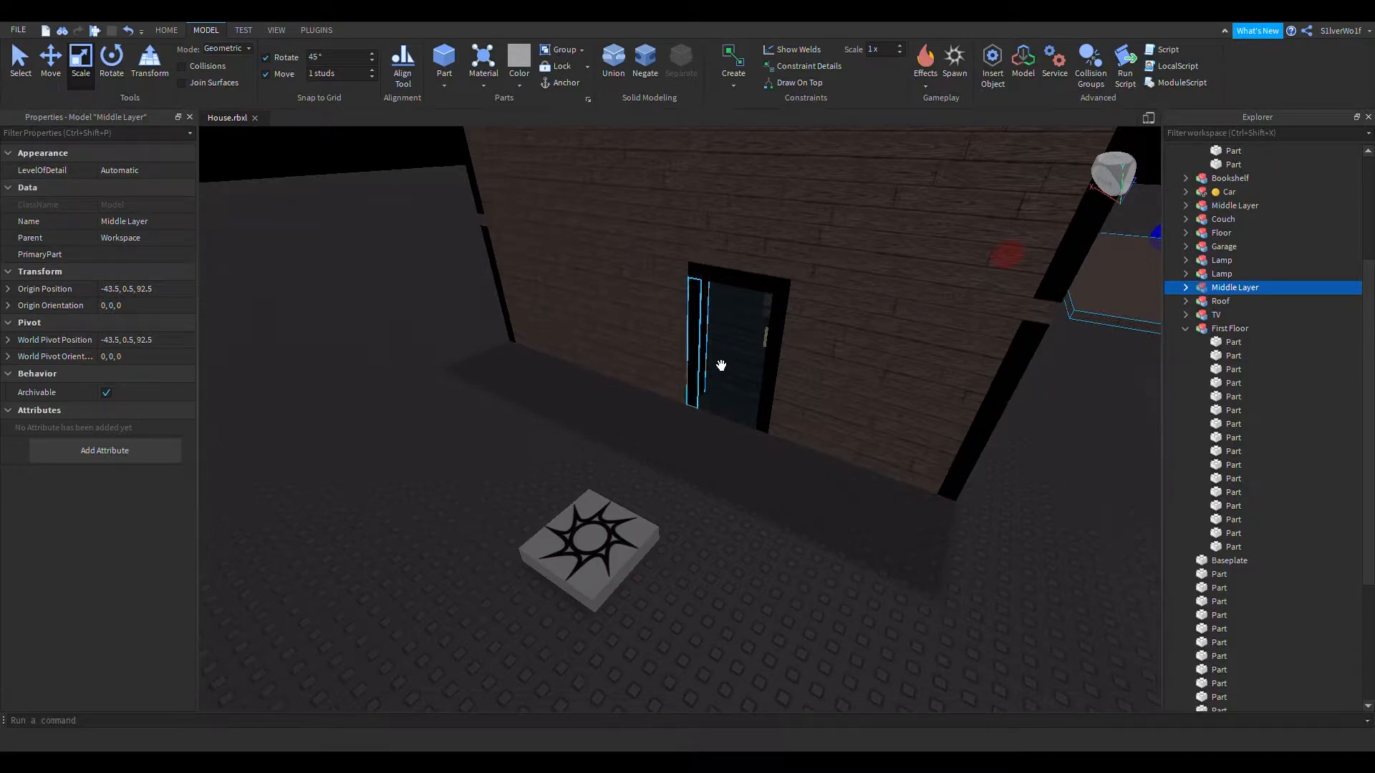
left_click(703, 348)
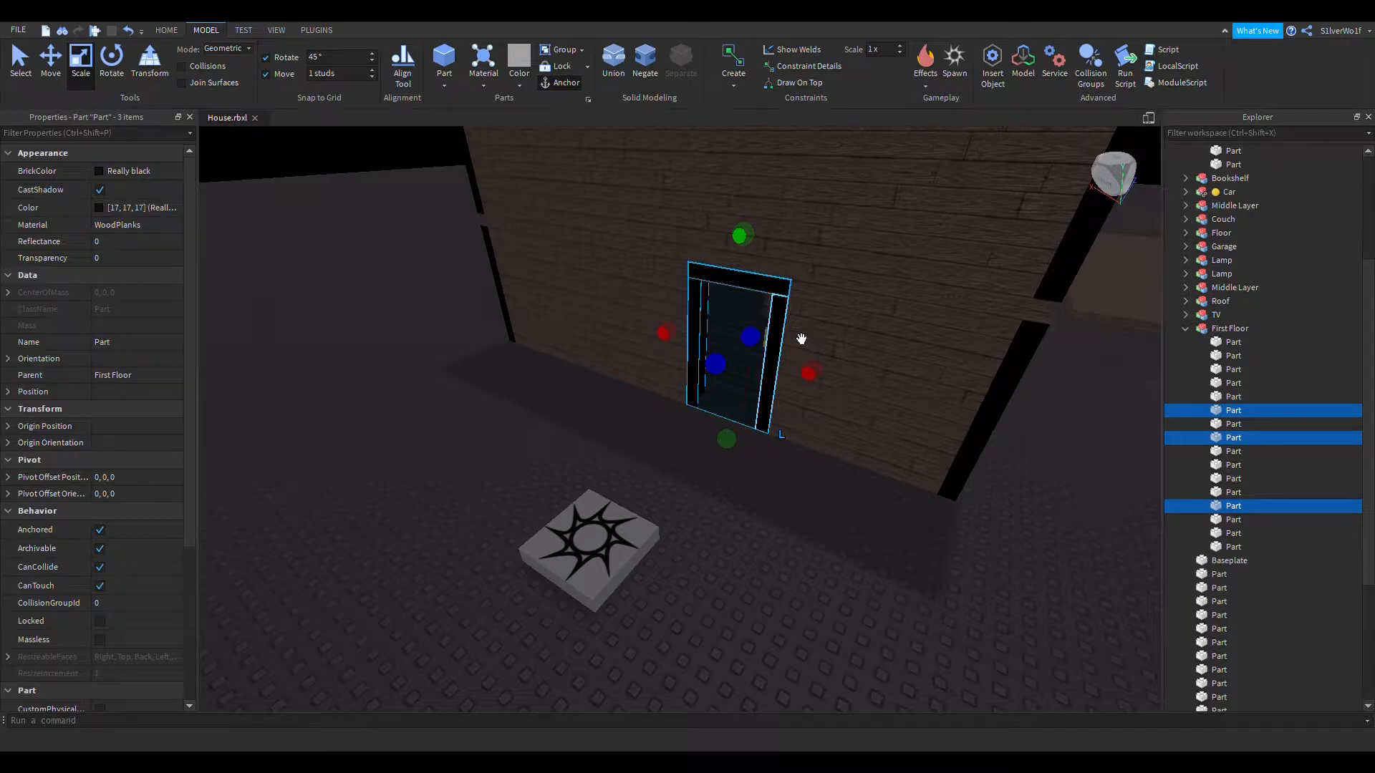
key("ctrl+c")
key("ctrl+v")
key("s")
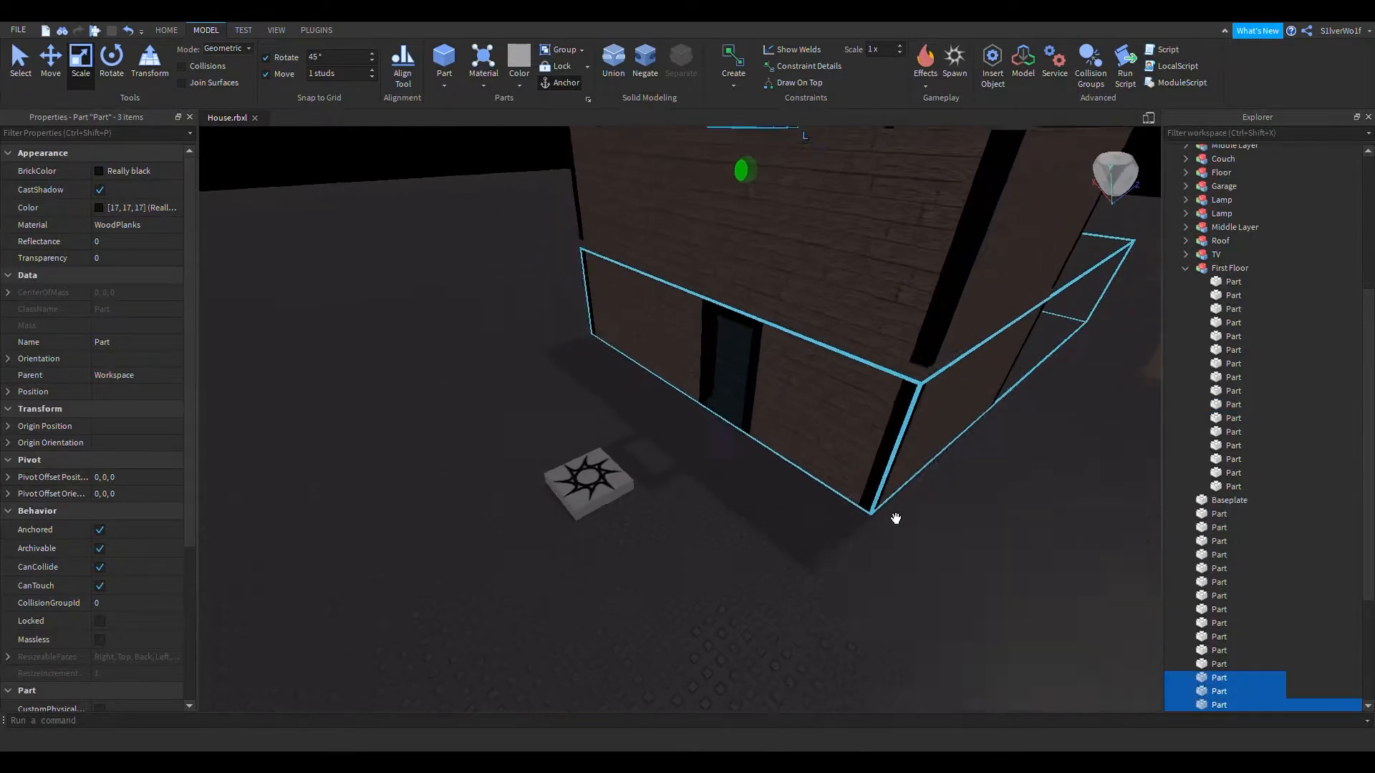
Step: Shorten the second-floor front wall from its corner-post end, leaving an opening for the upper doorway
right_click_drag(896, 518, 893, 518)
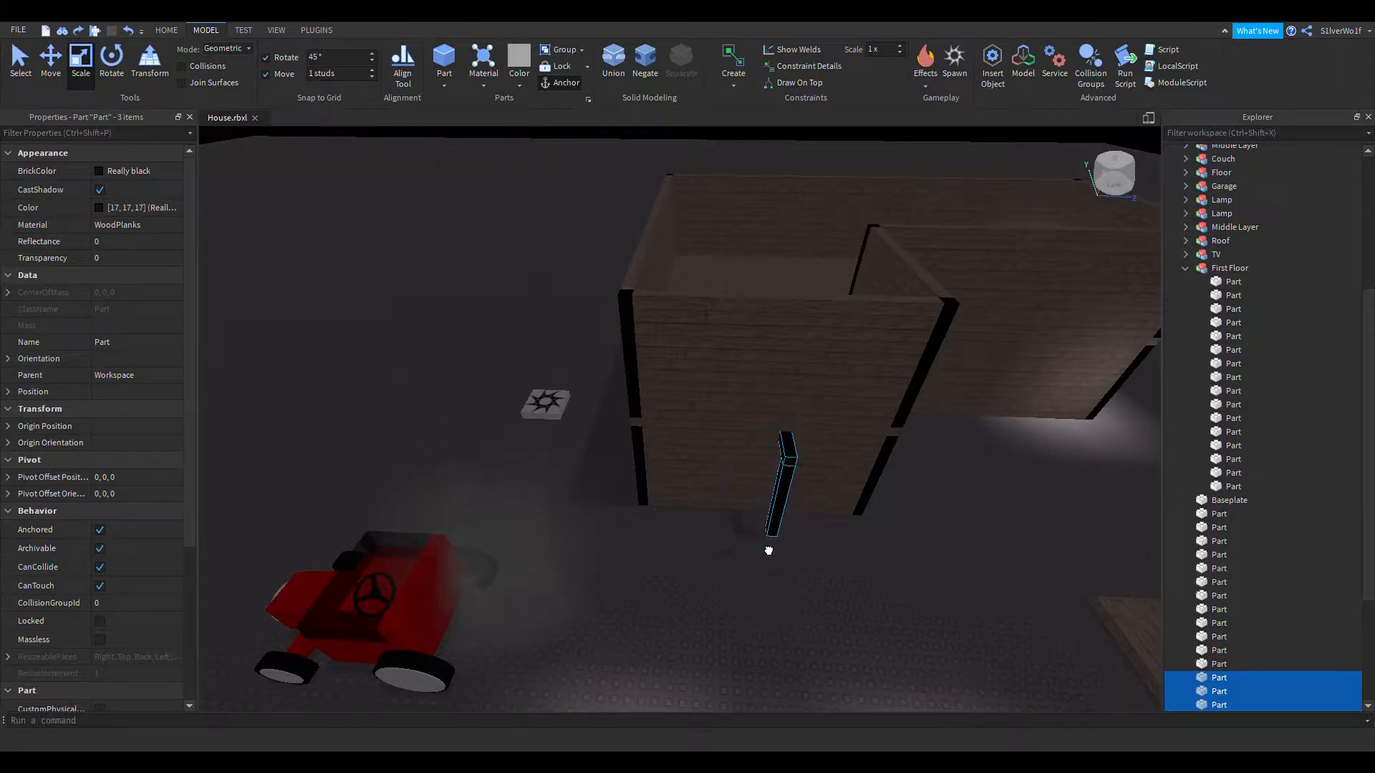
right_click_drag(951, 561, 941, 553)
left_click(618, 373)
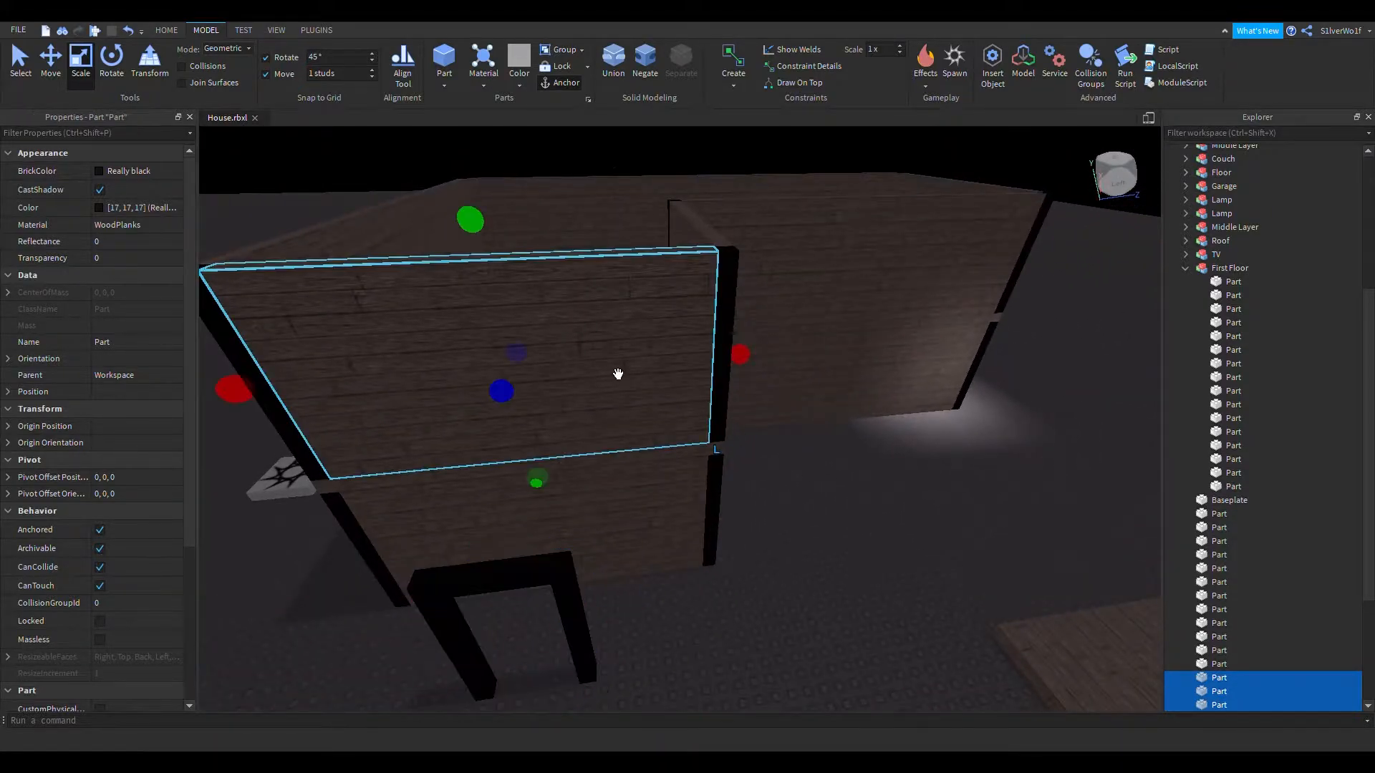
left_click_drag(592, 365, 553, 373)
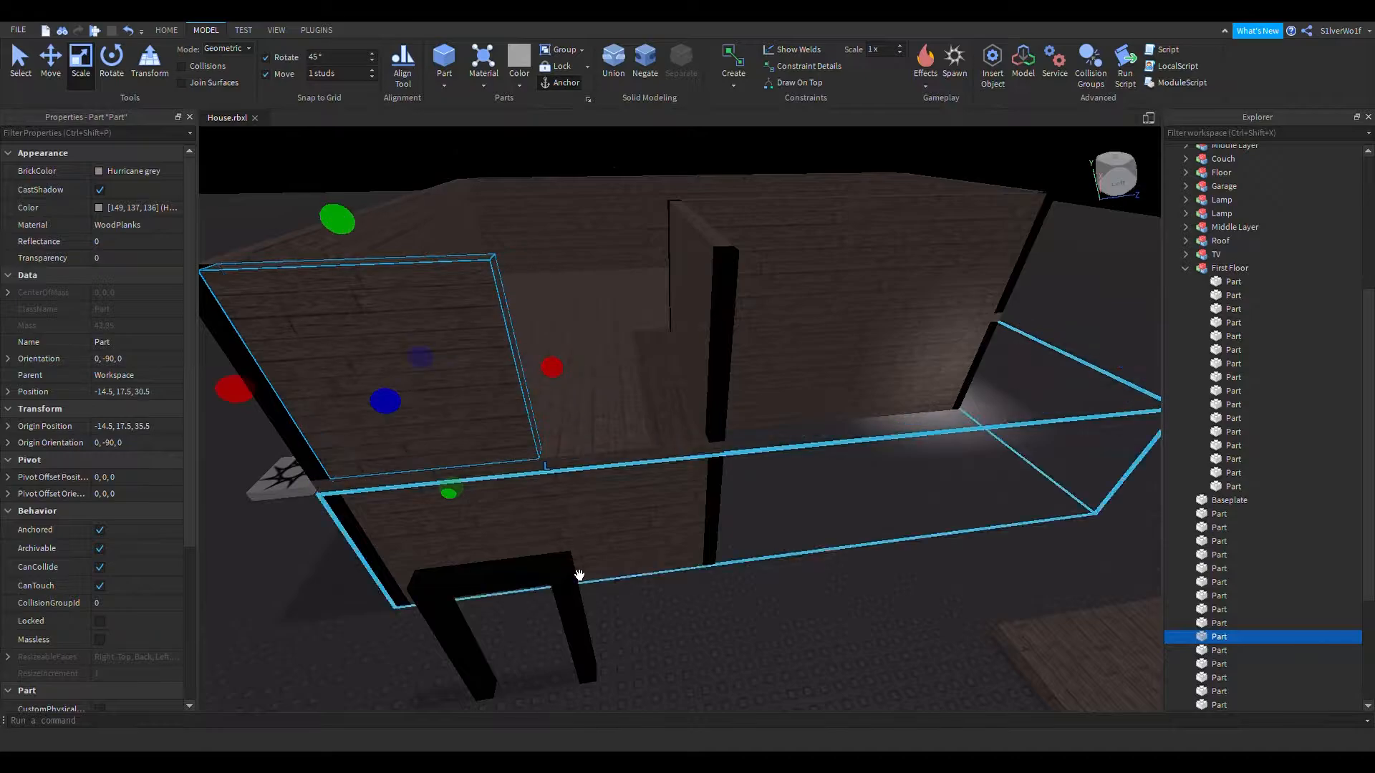
Step: Select the three copied black door frame parts and place them in the second-floor wall opening, against the corner post
right_click_drag(684, 638, 699, 526)
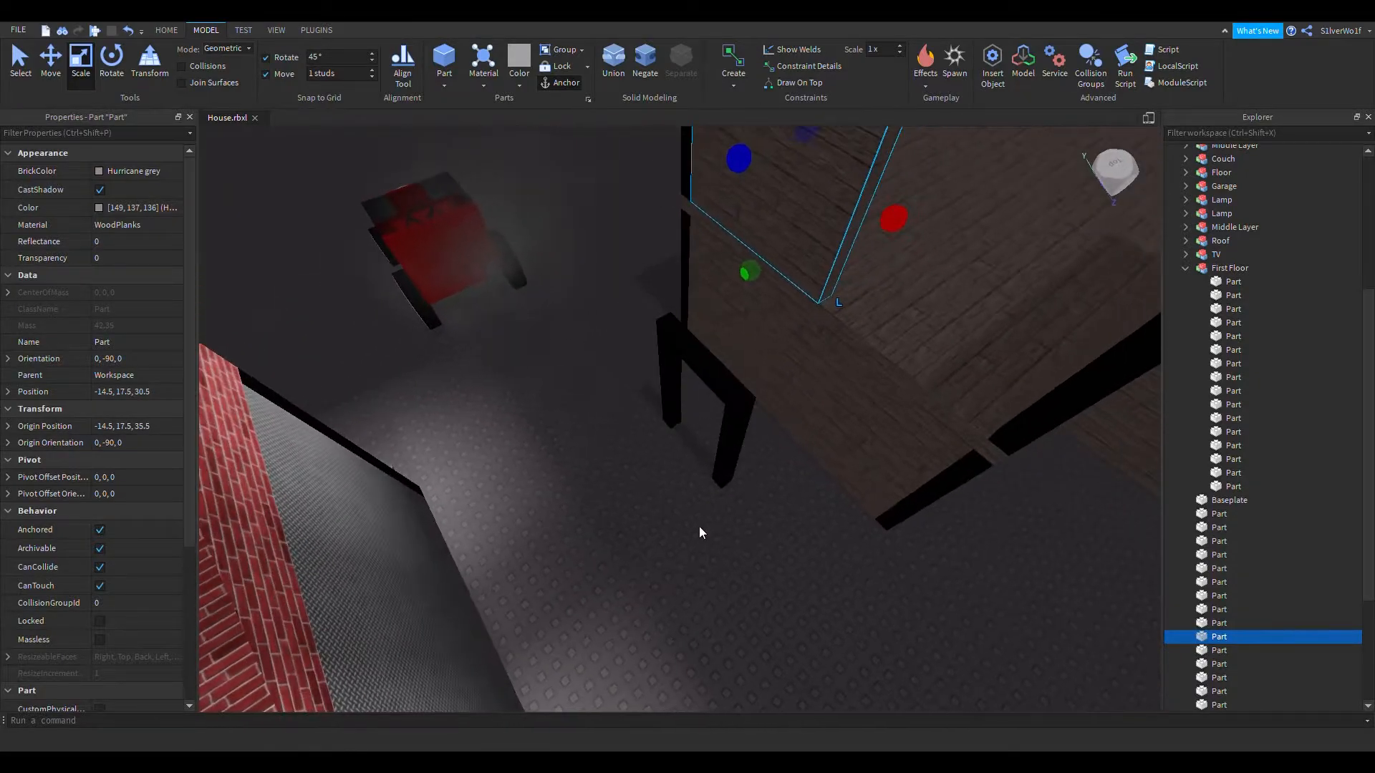
left_click(684, 353, "ctrl")
left_click(737, 455, "ctrl")
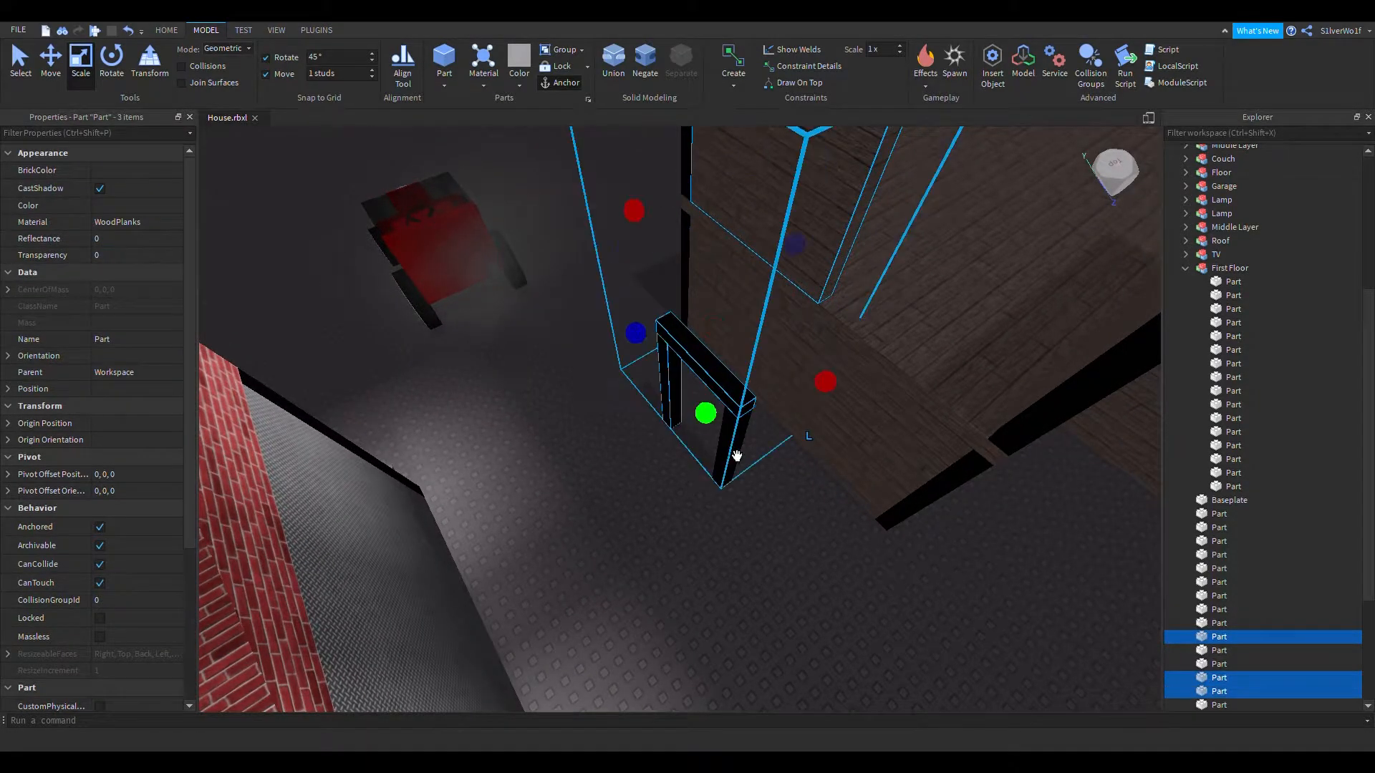
left_click(820, 571)
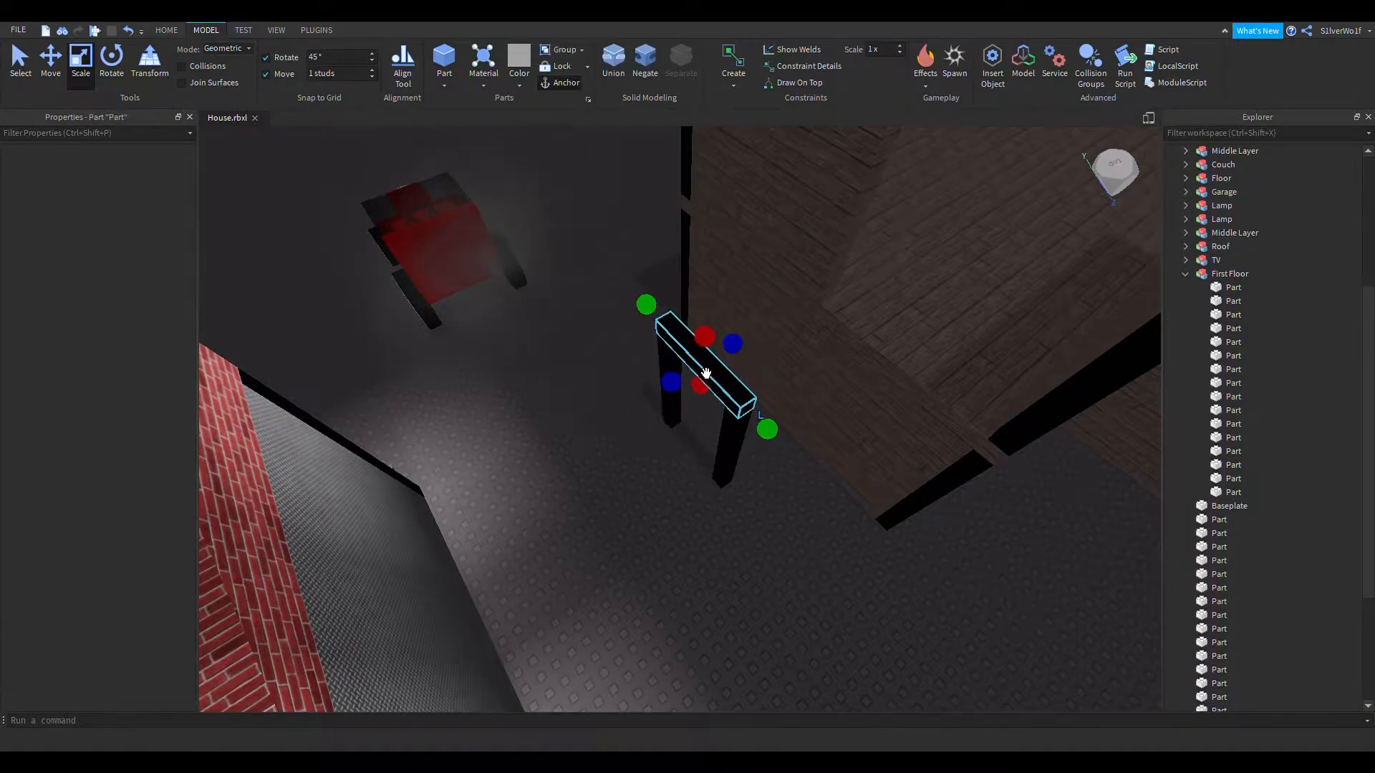
left_click(685, 384)
left_click(688, 407, "ctrl")
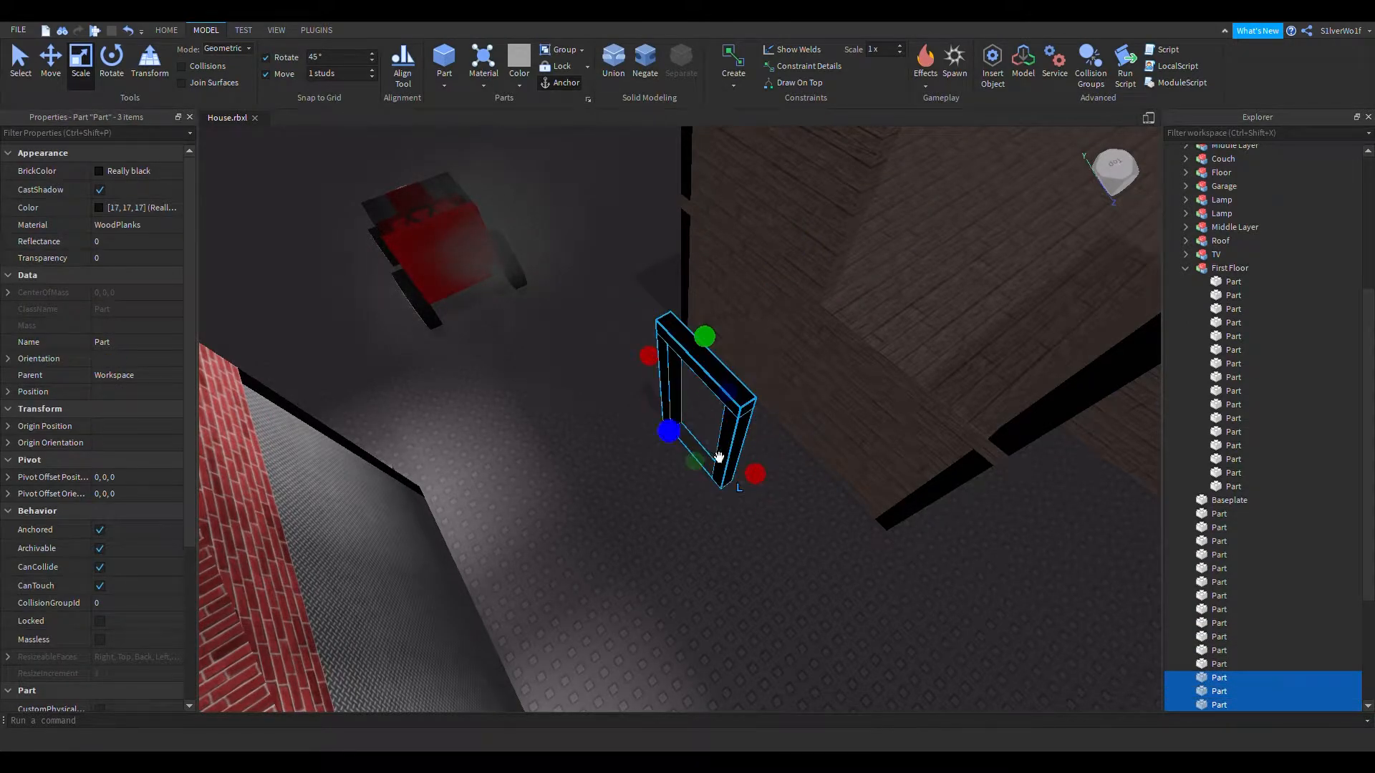
left_click_drag(743, 489, 981, 433)
key("f")
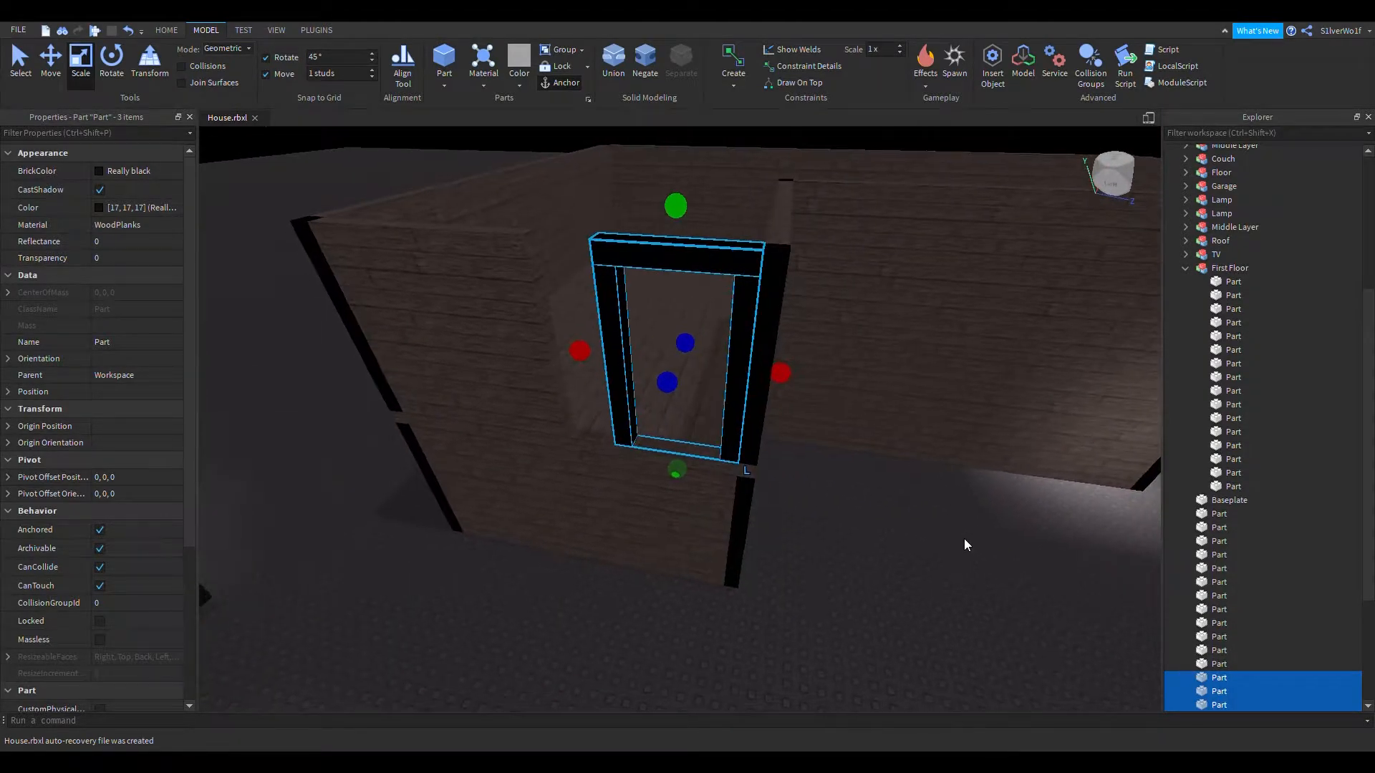
Step: Slide the upper door frame away from the corner post and extend the second-floor front wall to meet it
left_click(938, 569)
key("a")
right_click_drag(938, 570, 938, 569)
key("d")
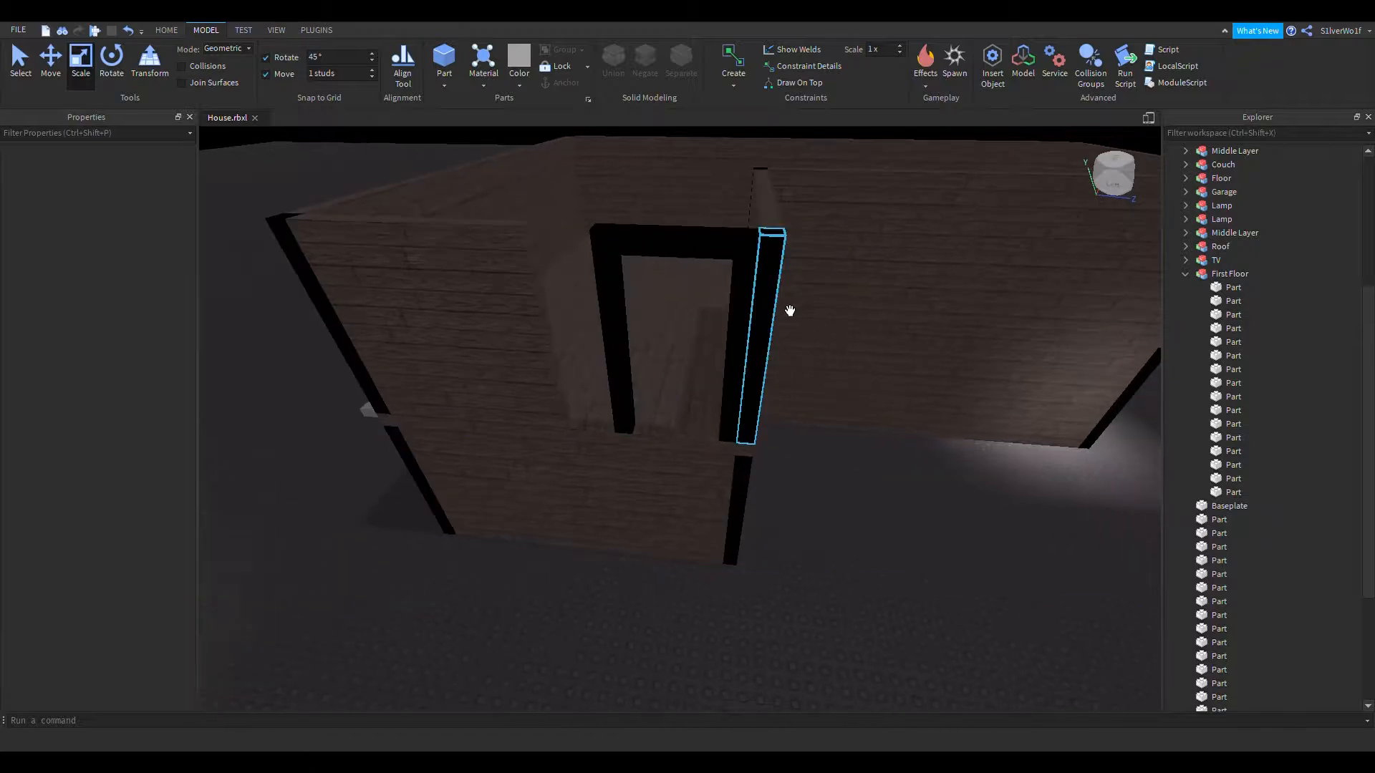
key("a")
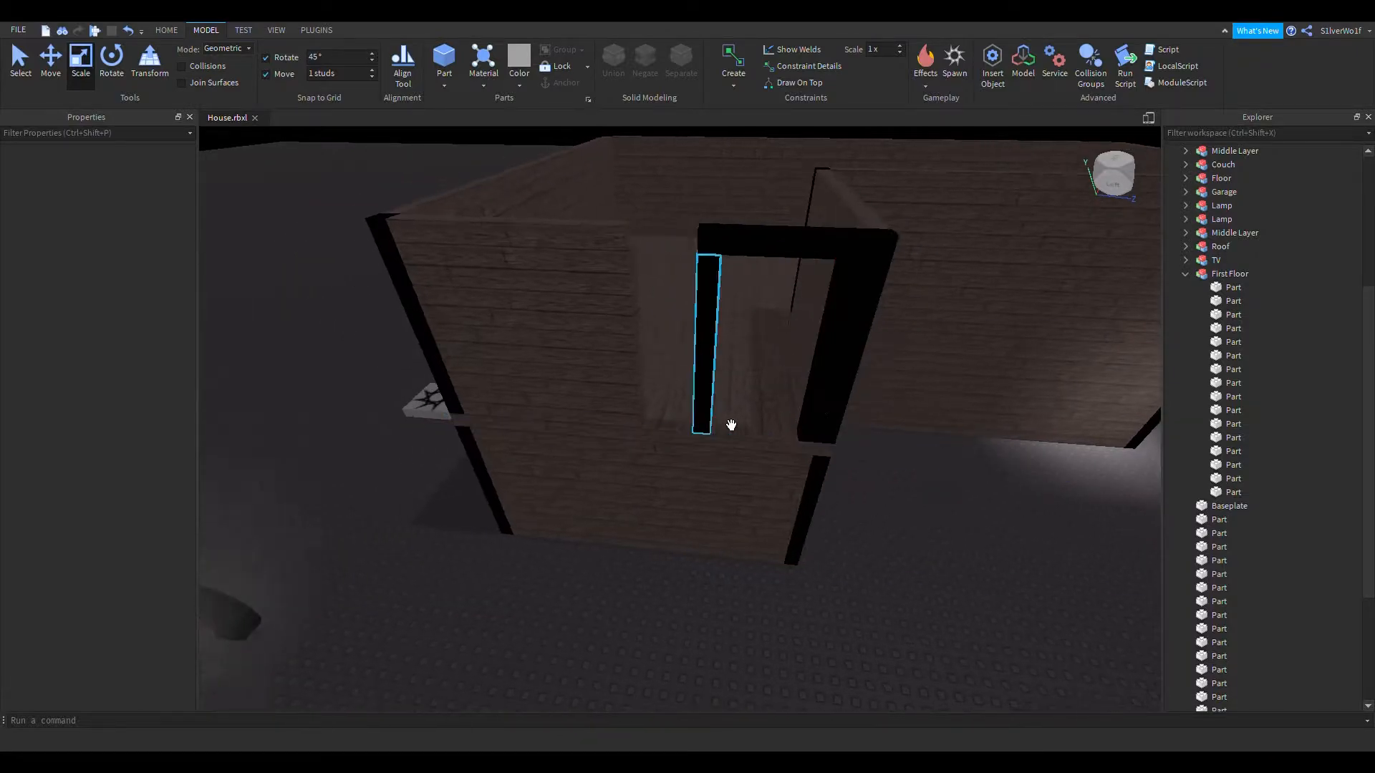
left_click(744, 274)
left_click(720, 308, "ctrl")
left_click(847, 347, "ctrl")
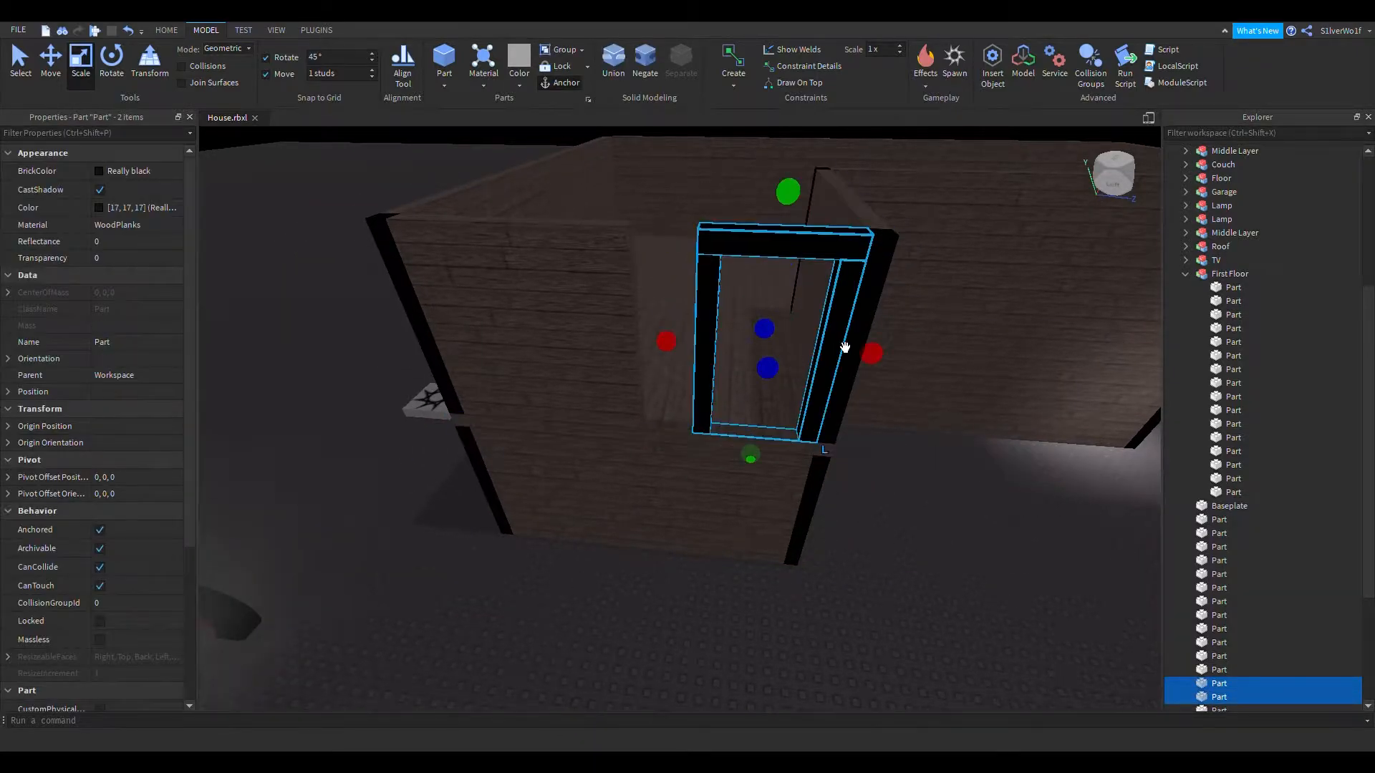
left_click(50, 57)
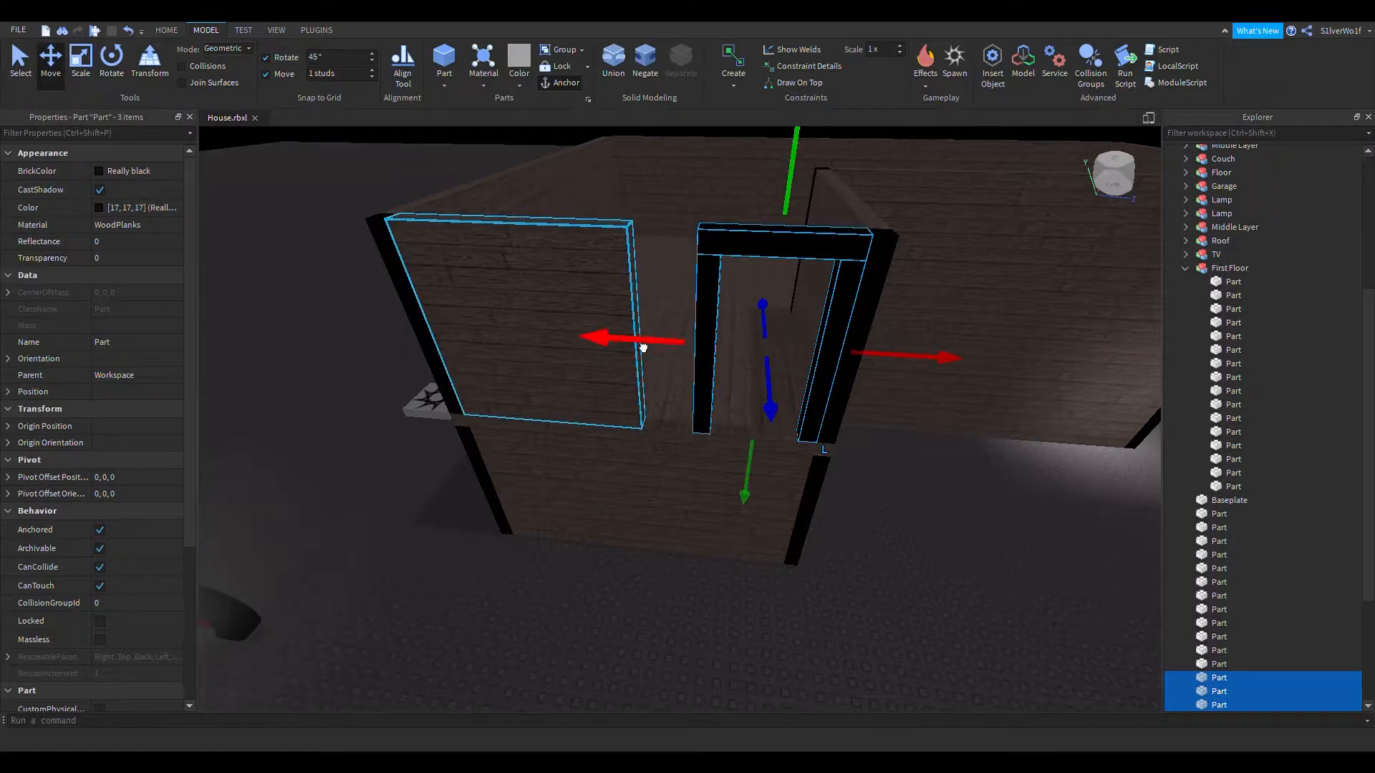
left_click_drag(643, 348, 698, 358)
left_click(604, 310)
key("ctrl+3")
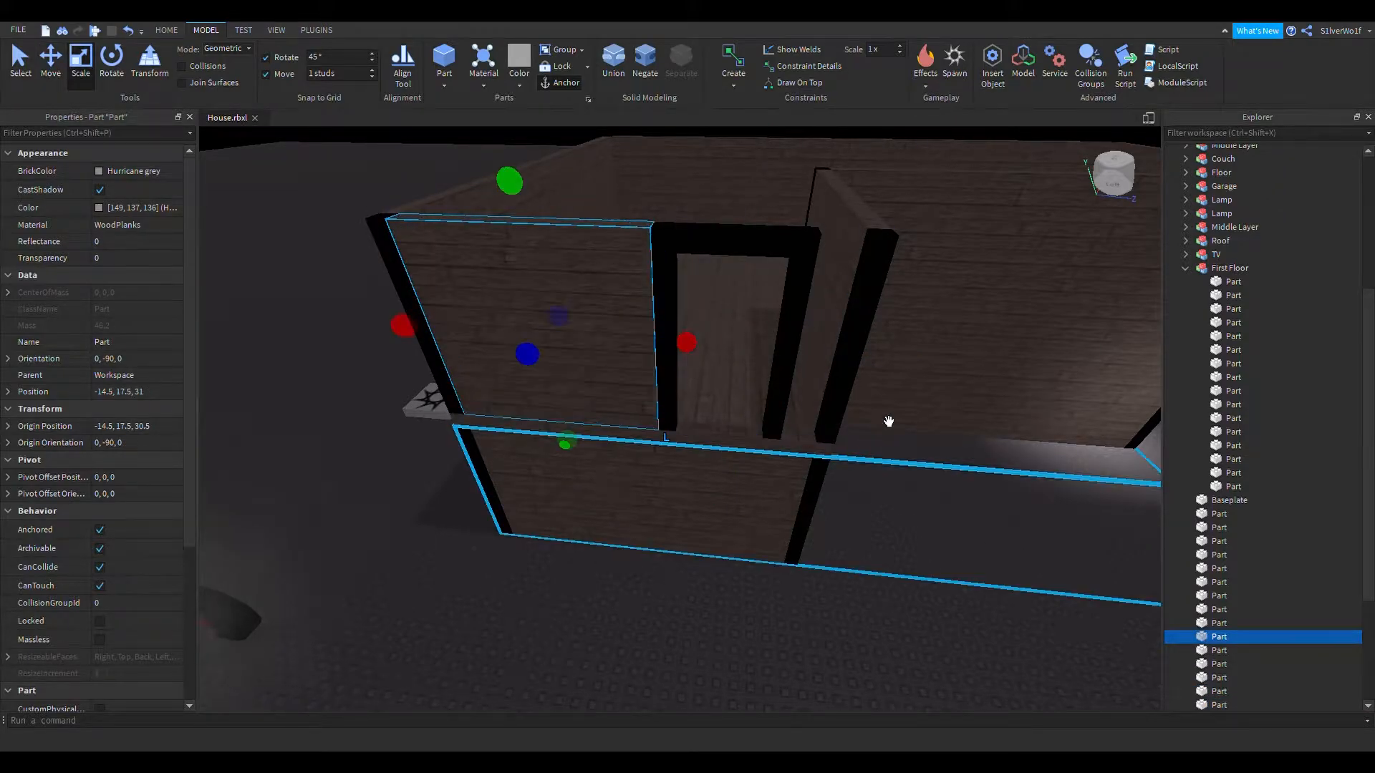
Step: Copy the second-floor front wall and narrow the copy to fill the gap between the door frame and the corner post
key("ctrl+c")
key("ctrl+v")
left_click_drag(634, 225, 761, 684)
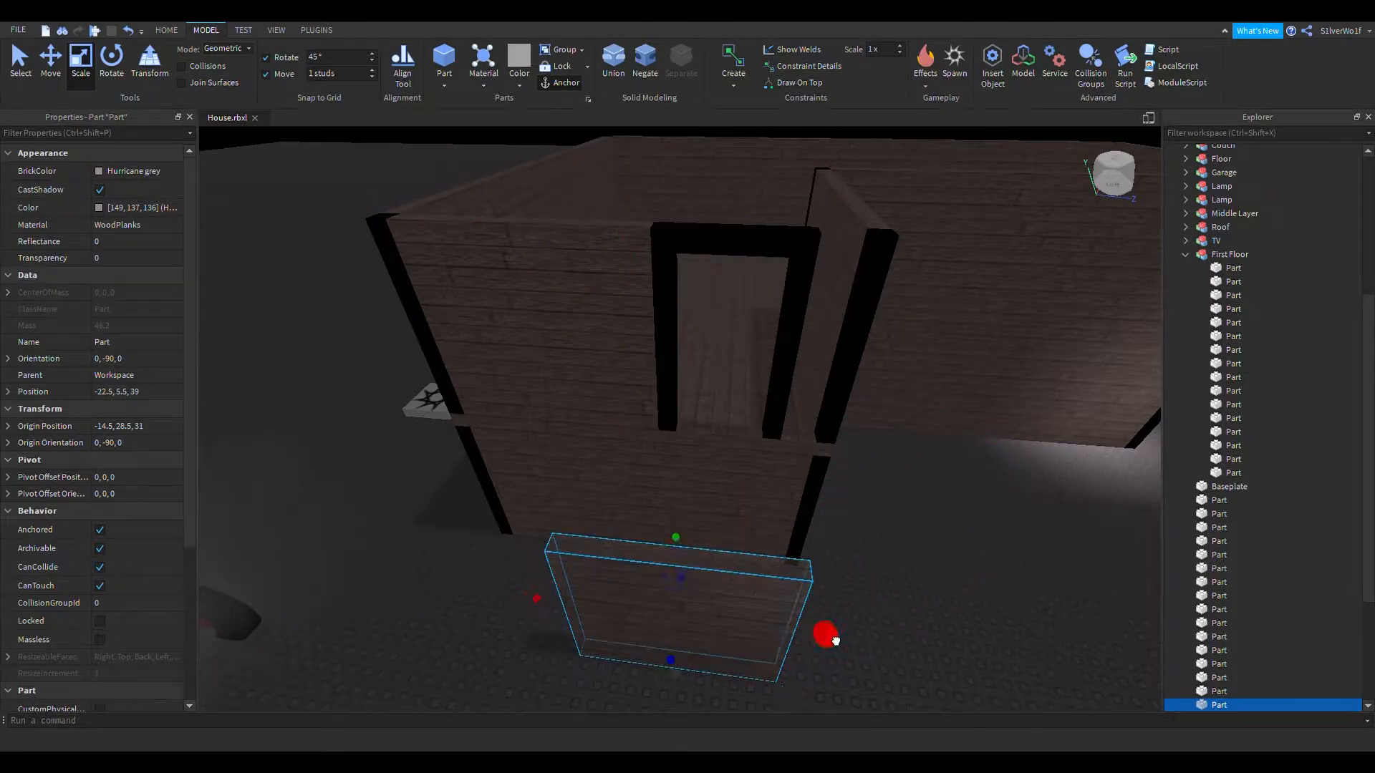
left_click_drag(835, 641, 636, 629)
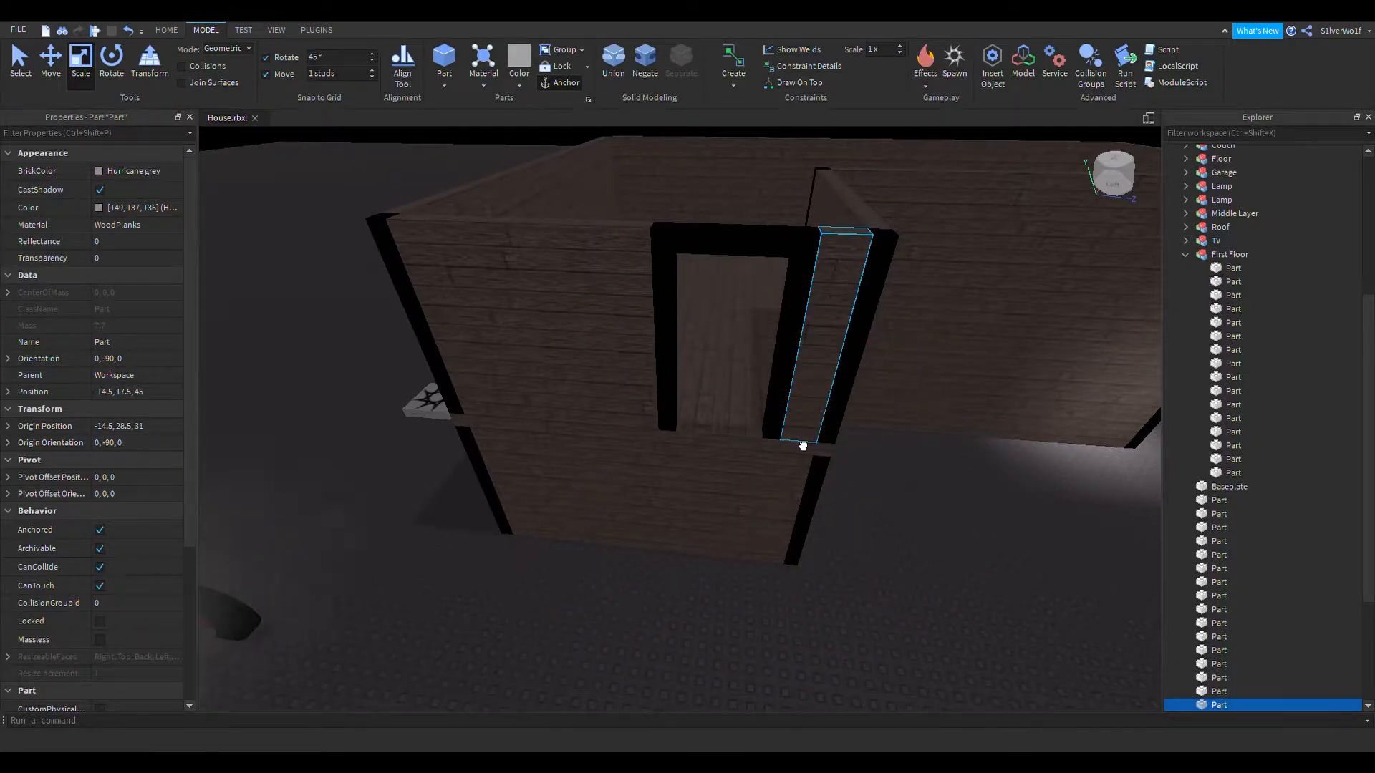
left_click(908, 587)
Step: Copy the second-floor front wall, flatten the copy to a slab 1 stud thick, and place it below the upper doorway at layer height
right_click_drag(908, 587, 907, 587)
key("w")
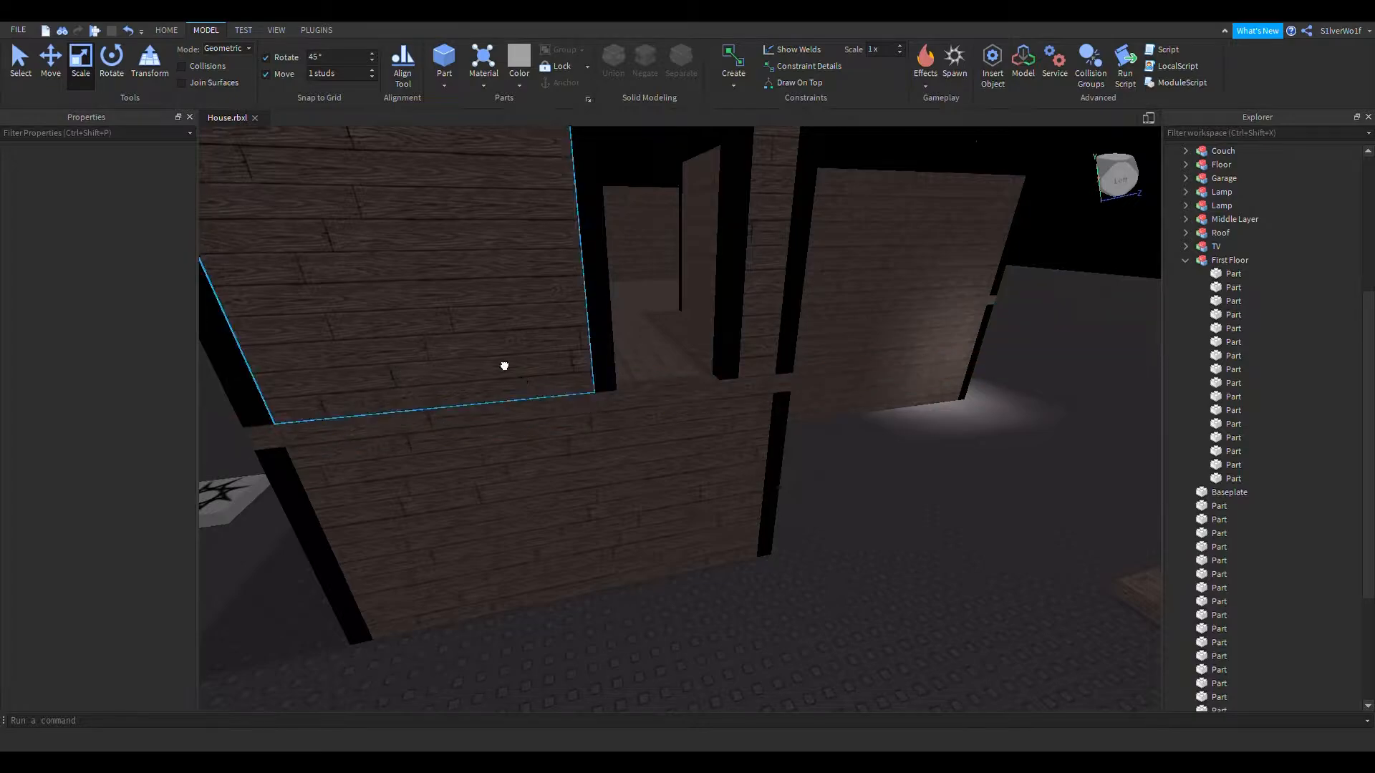
left_click(504, 366)
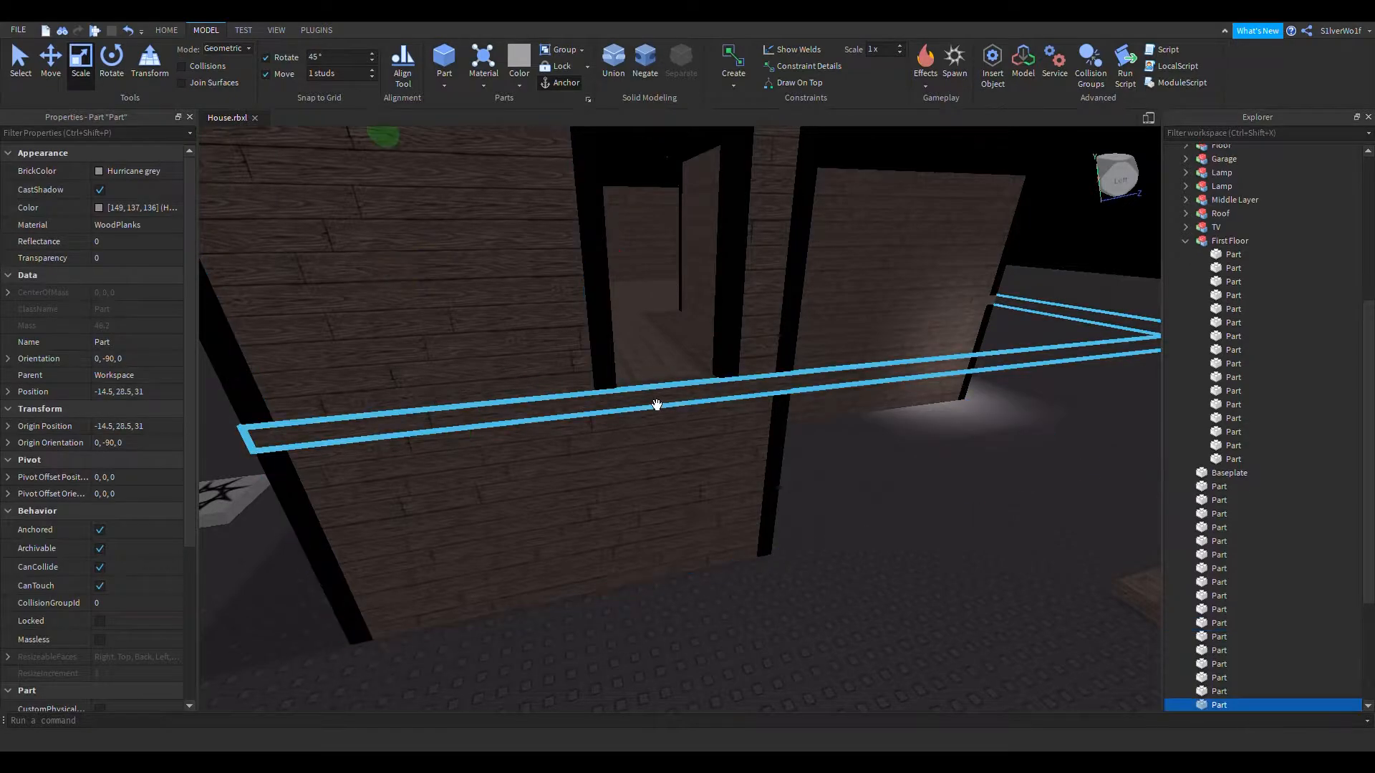
left_click_drag(562, 279, 755, 644)
right_click_drag(755, 645, 755, 644)
left_click_drag(754, 644, 730, 389)
left_click_drag(729, 205, 705, 416)
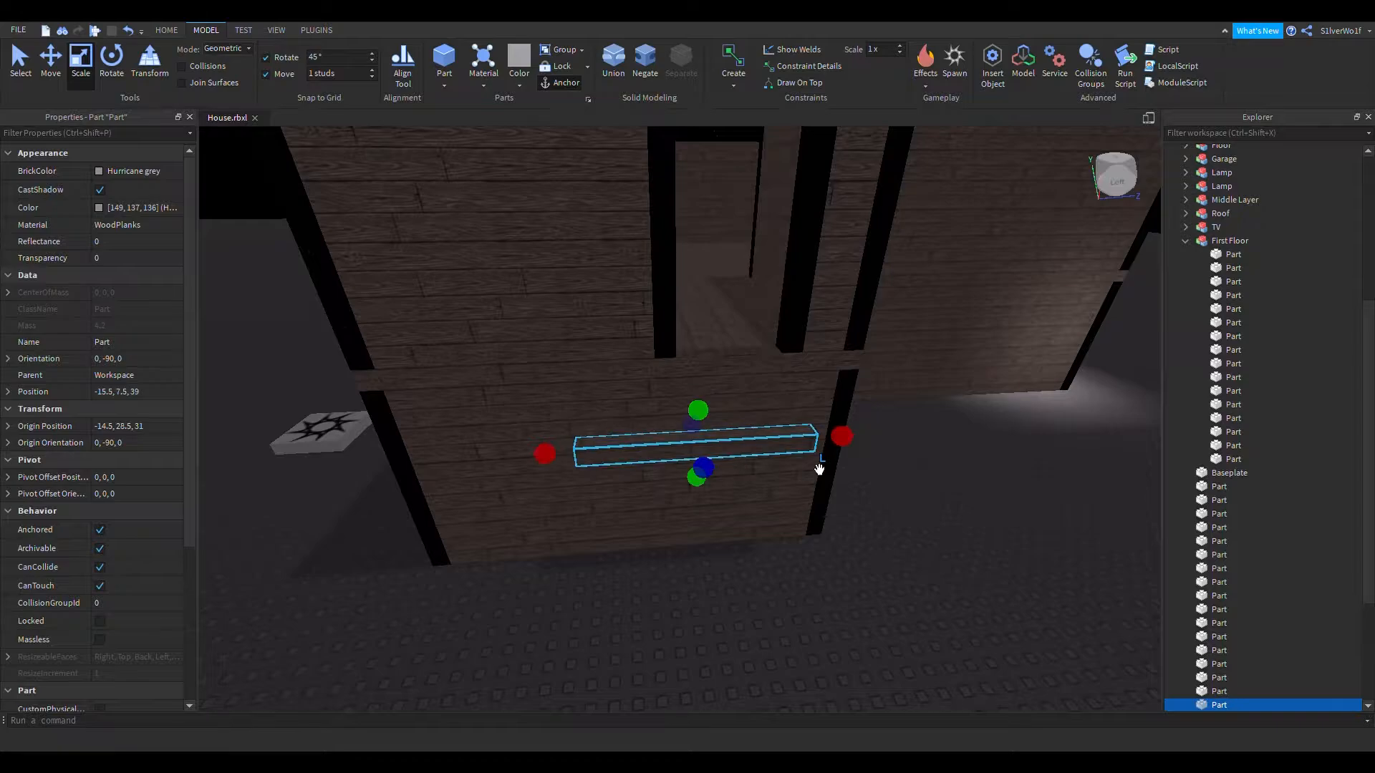
left_click_drag(772, 452, 754, 384)
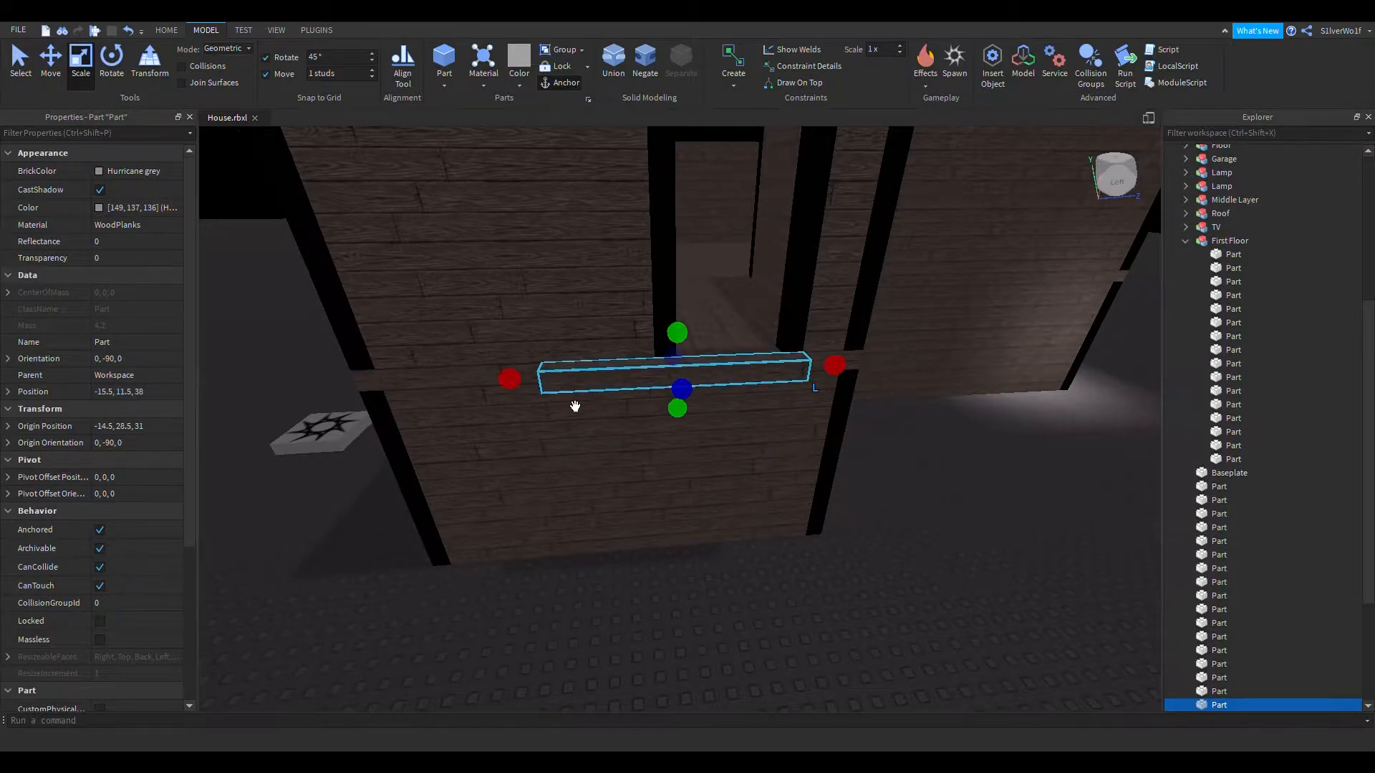
Step: Resize the slab below the upper doorway to 7, 1, 5 so it projects from the wall as a platform
left_click_drag(509, 379, 538, 387)
right_click_drag(868, 586, 869, 585)
key("a")
left_click_drag(679, 367, 731, 377)
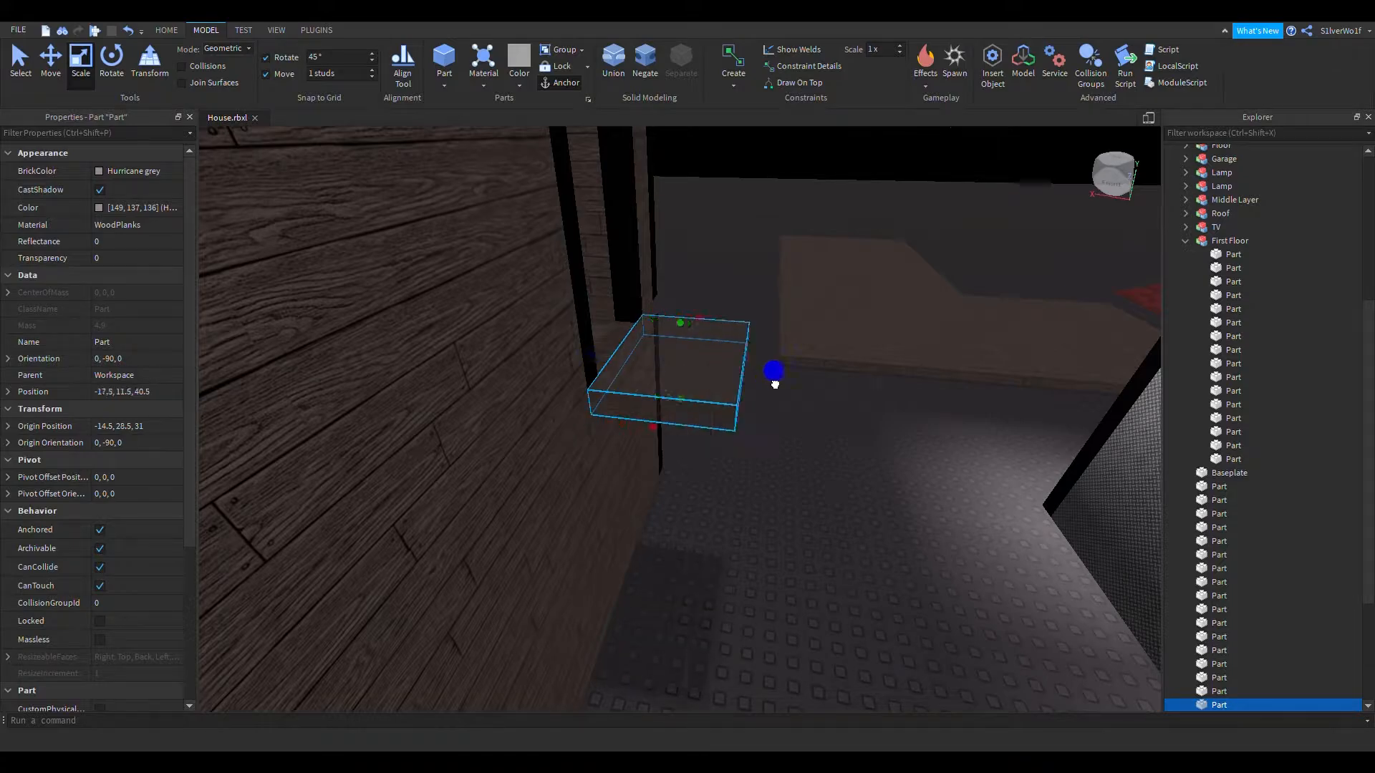
scroll(74, 475, "down", 5)
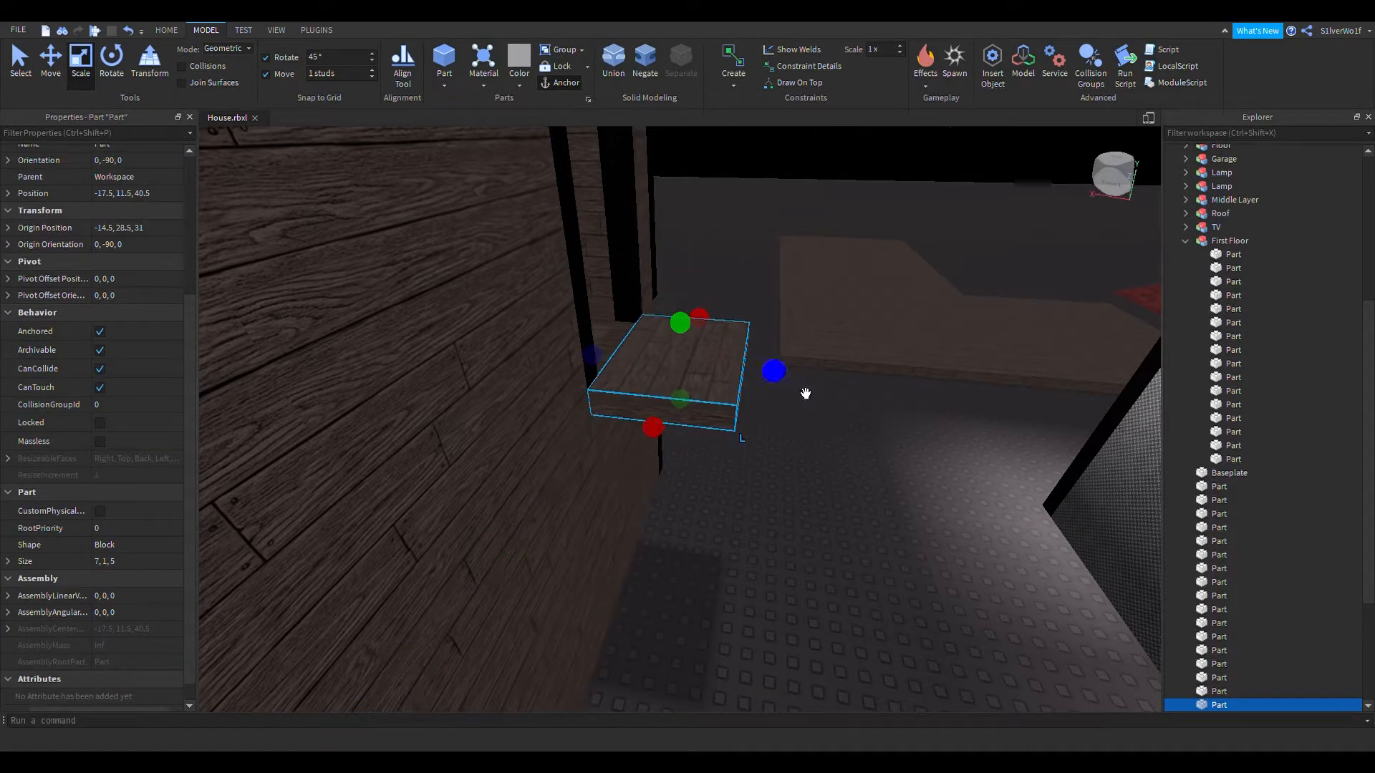
left_click(865, 522)
key("d")
right_click_drag(859, 524, 856, 527)
key("a")
key("d")
key("a")
key("d")
left_click(838, 406)
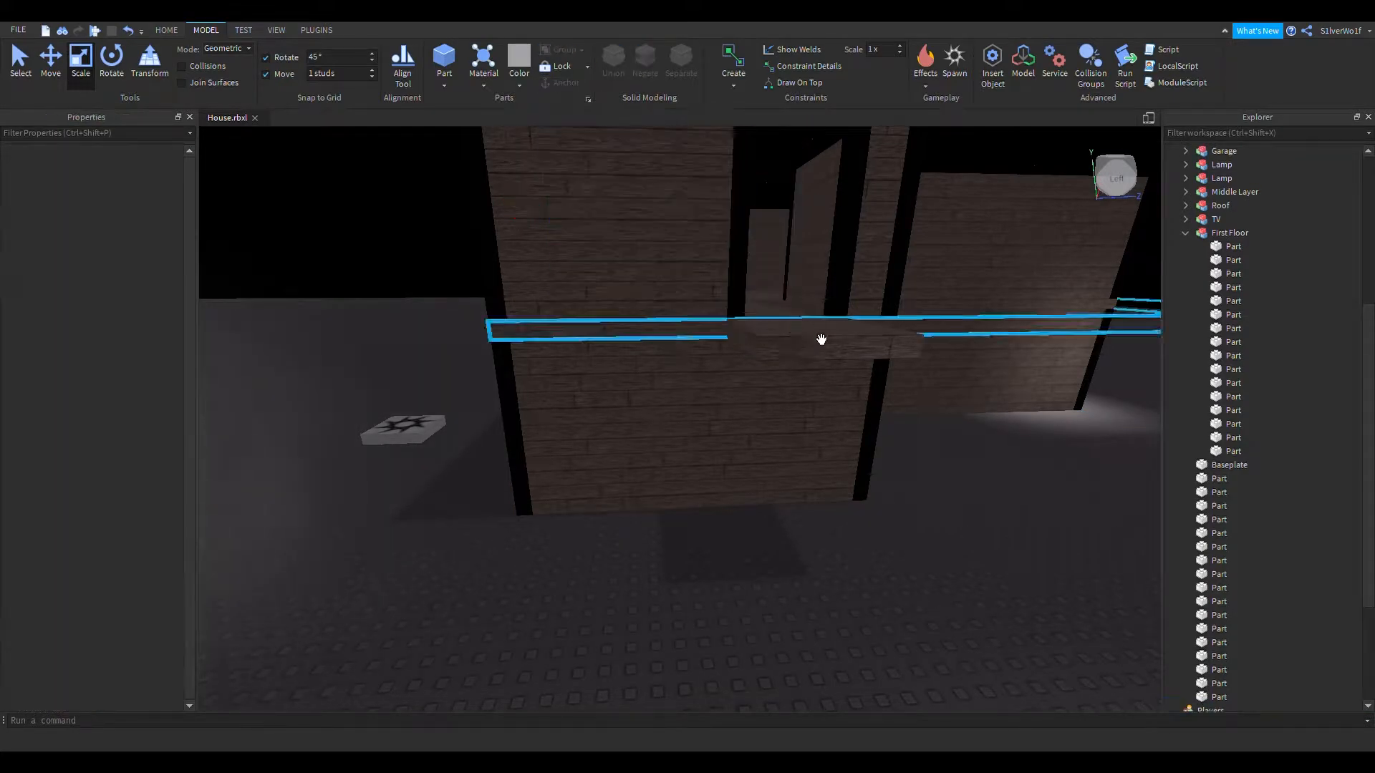
Step: Duplicate the doorway platform, narrow the copy to a stair tread, and place it lower beside the platform at -18.5, 9.5, 36
left_click(844, 364)
key("ctrl+d")
left_click_drag(845, 332, 637, 387)
left_click_drag(766, 402, 639, 409)
key("w")
right_click_drag(836, 499, 835, 499)
key("d")
key("a")
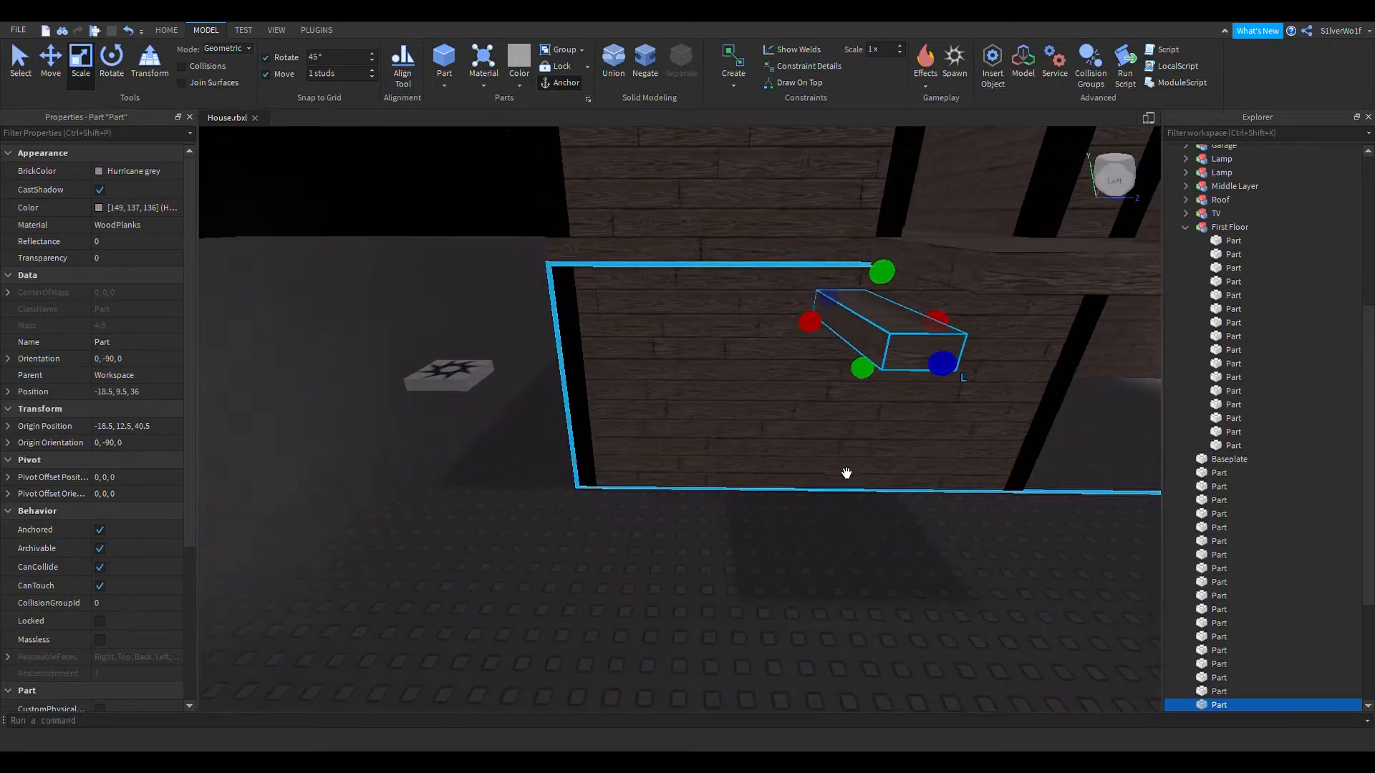
Step: Raise the first stair tread to -18.5, 10.5, 36 and place a duplicate of it lower along the wall at -18.5, 8.5, 33
key("ctrl+z")
key("ctrl+z")
left_click(895, 358)
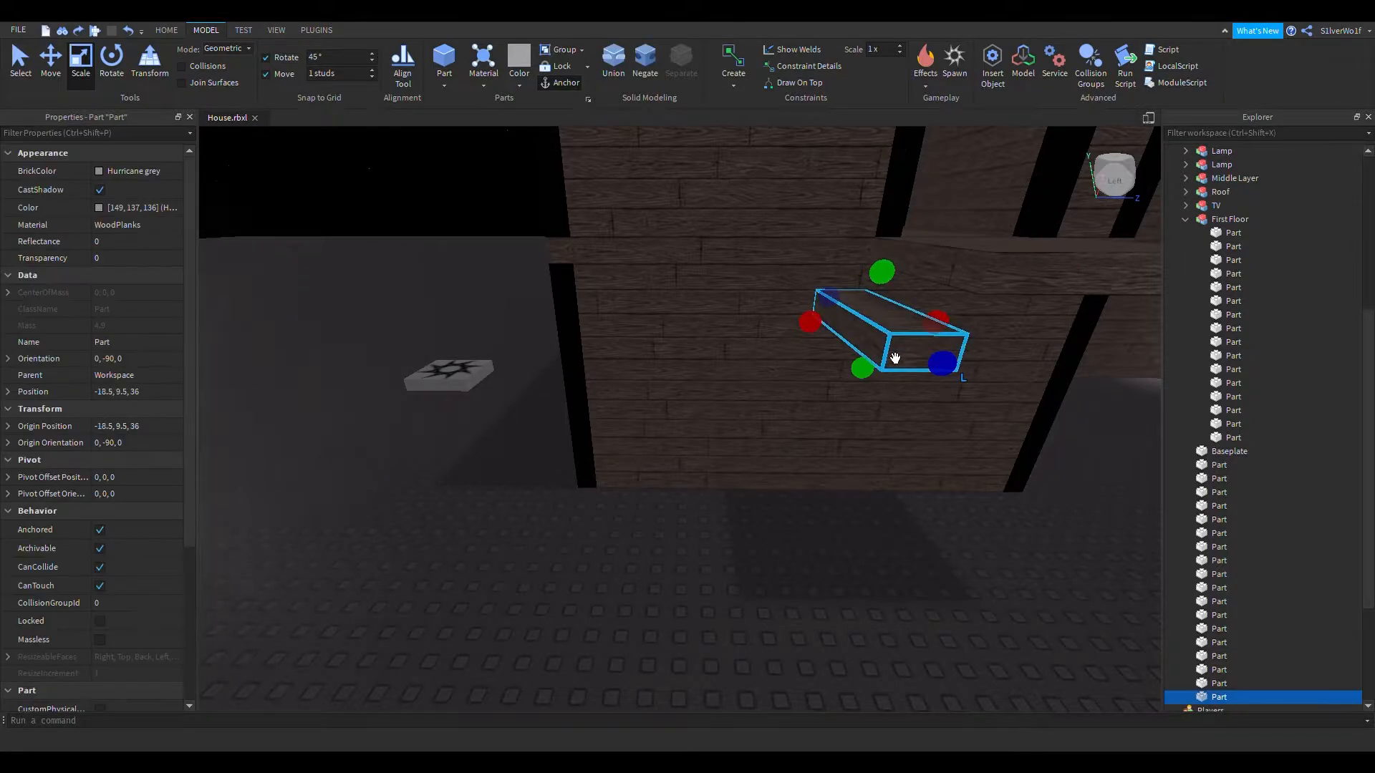
left_click_drag(895, 358, 888, 300)
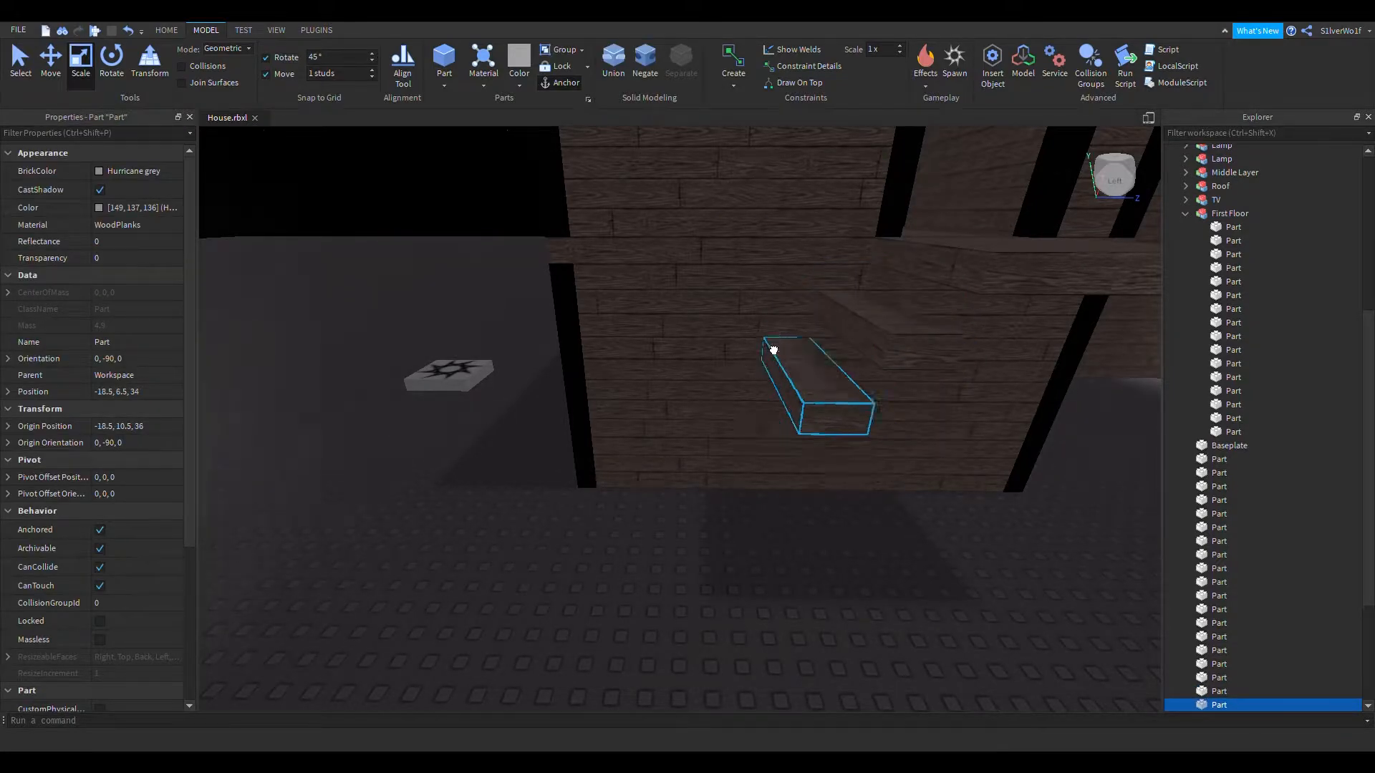
left_click_drag(776, 327, 751, 326)
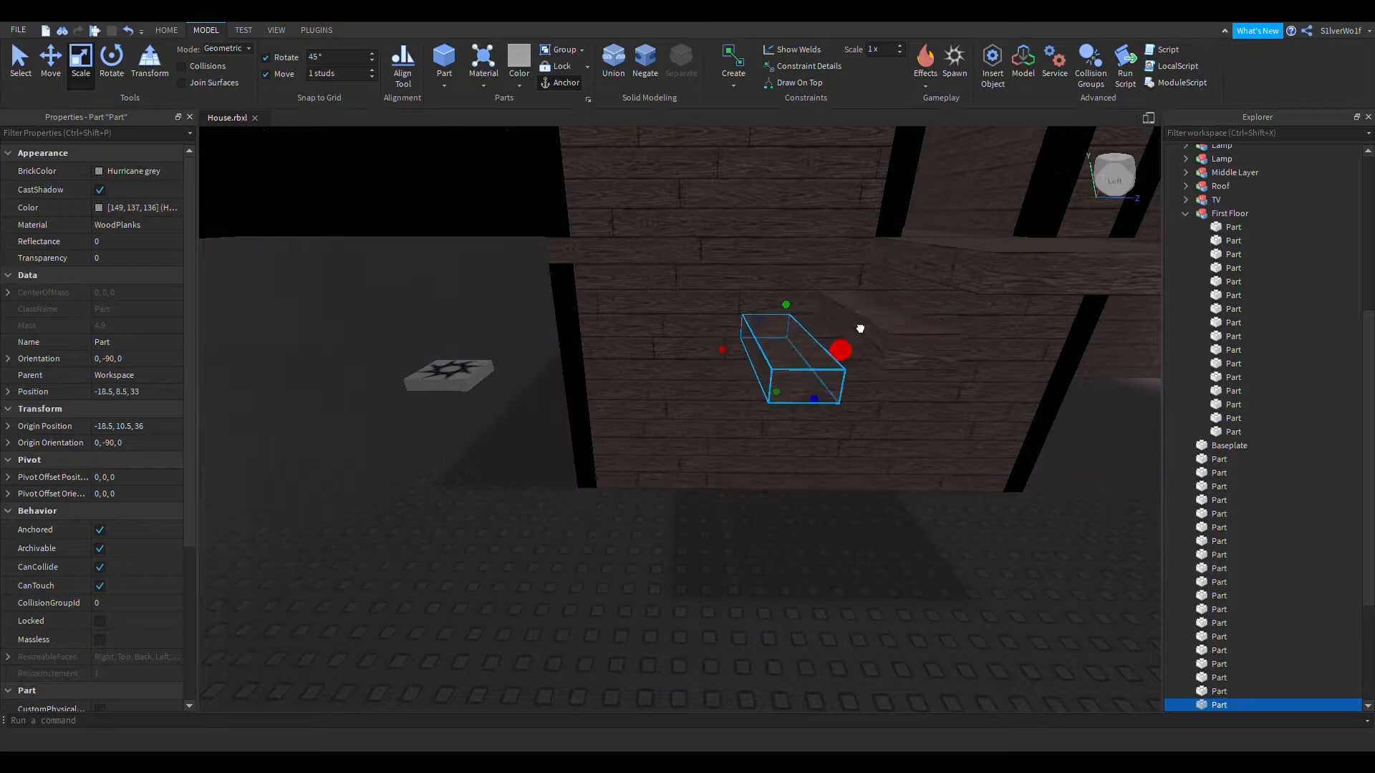
right_click_drag(969, 447, 967, 425)
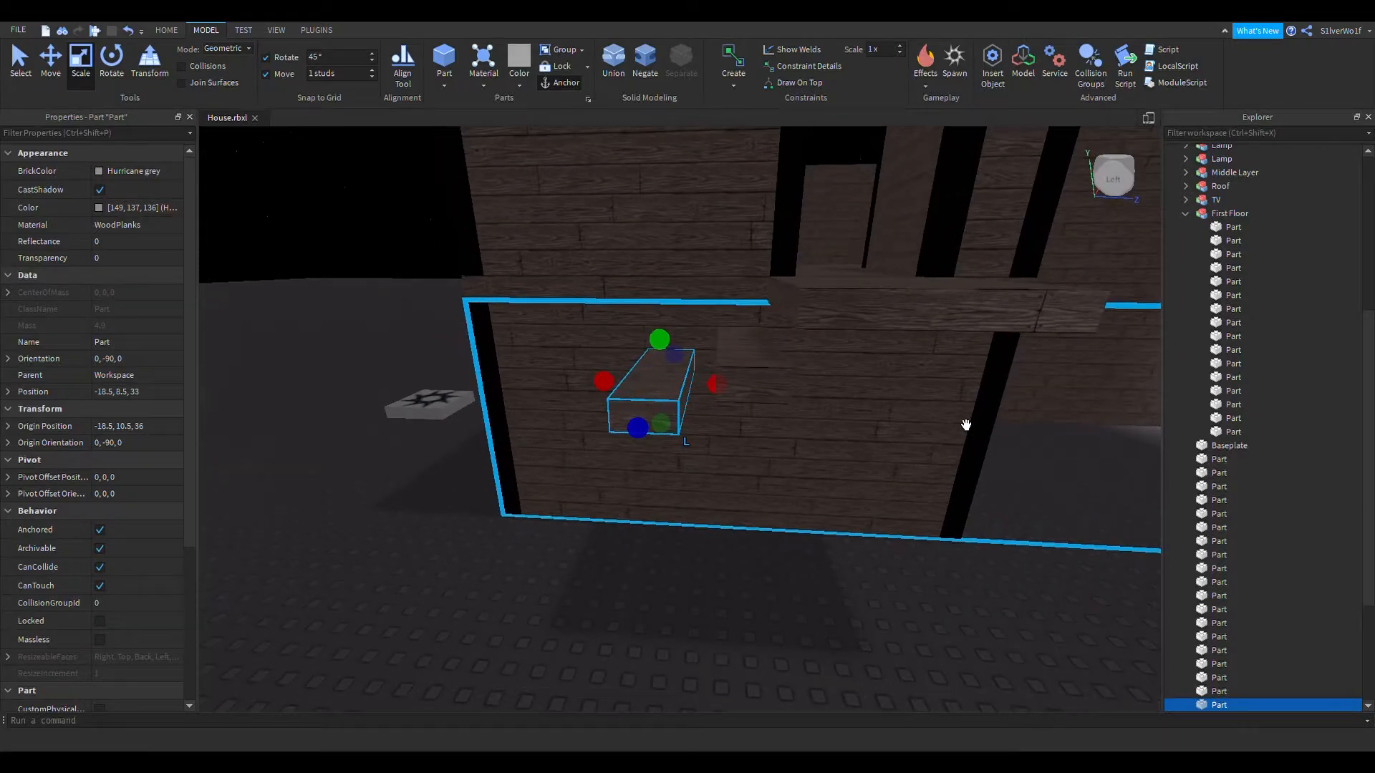
Step: Reposition the second stair tread below the first one, keeping X at -18.5 and bringing Z to 34
left_click(788, 387)
left_click(693, 383)
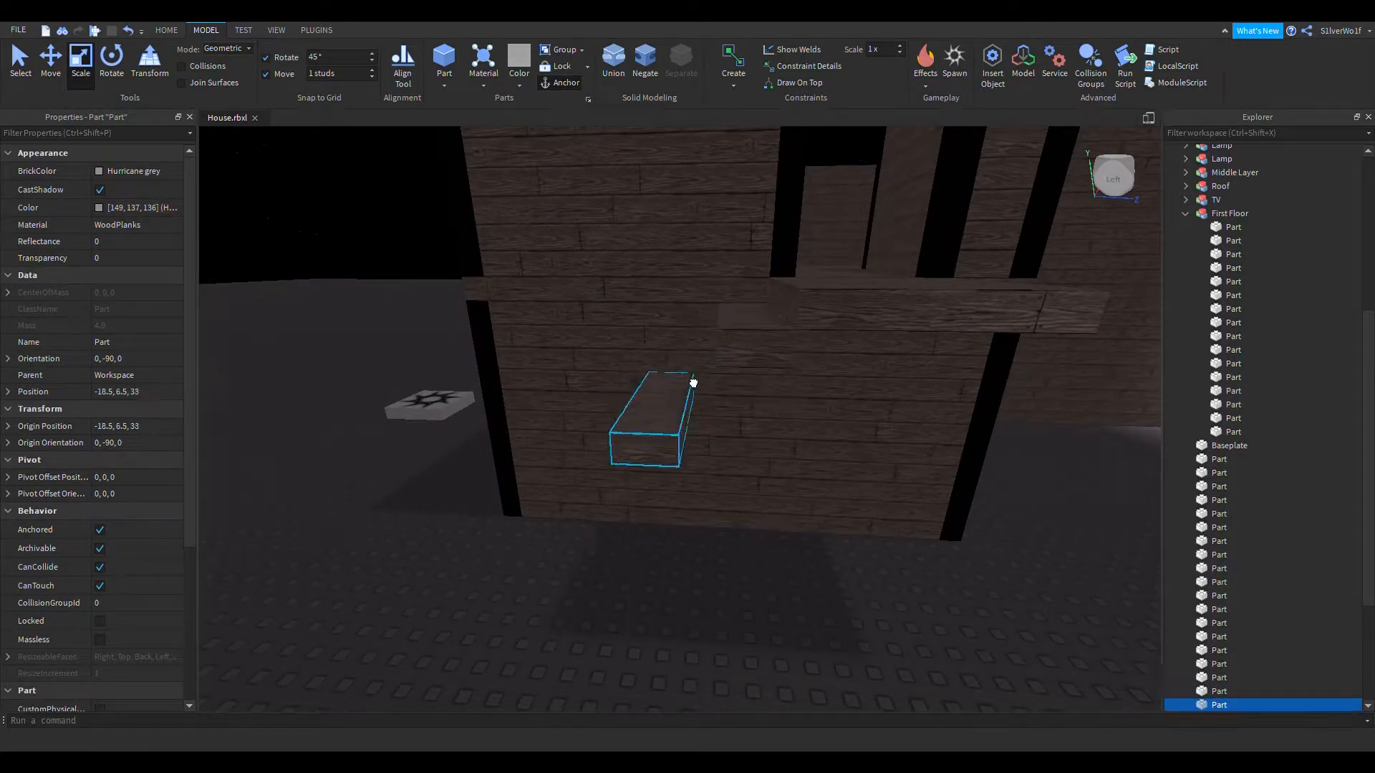
key("a")
right_click_drag(784, 546, 783, 544)
key("d")
left_click(759, 283)
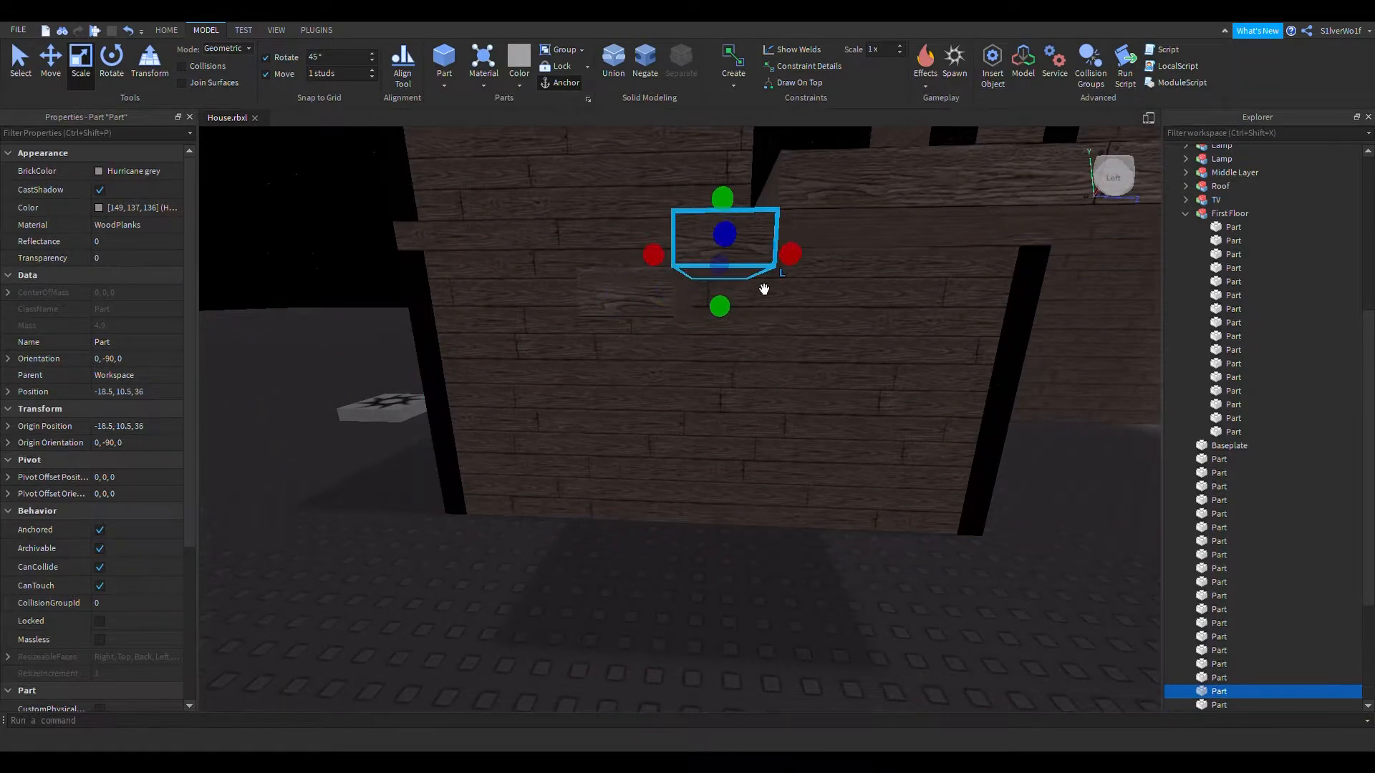
left_click(634, 339)
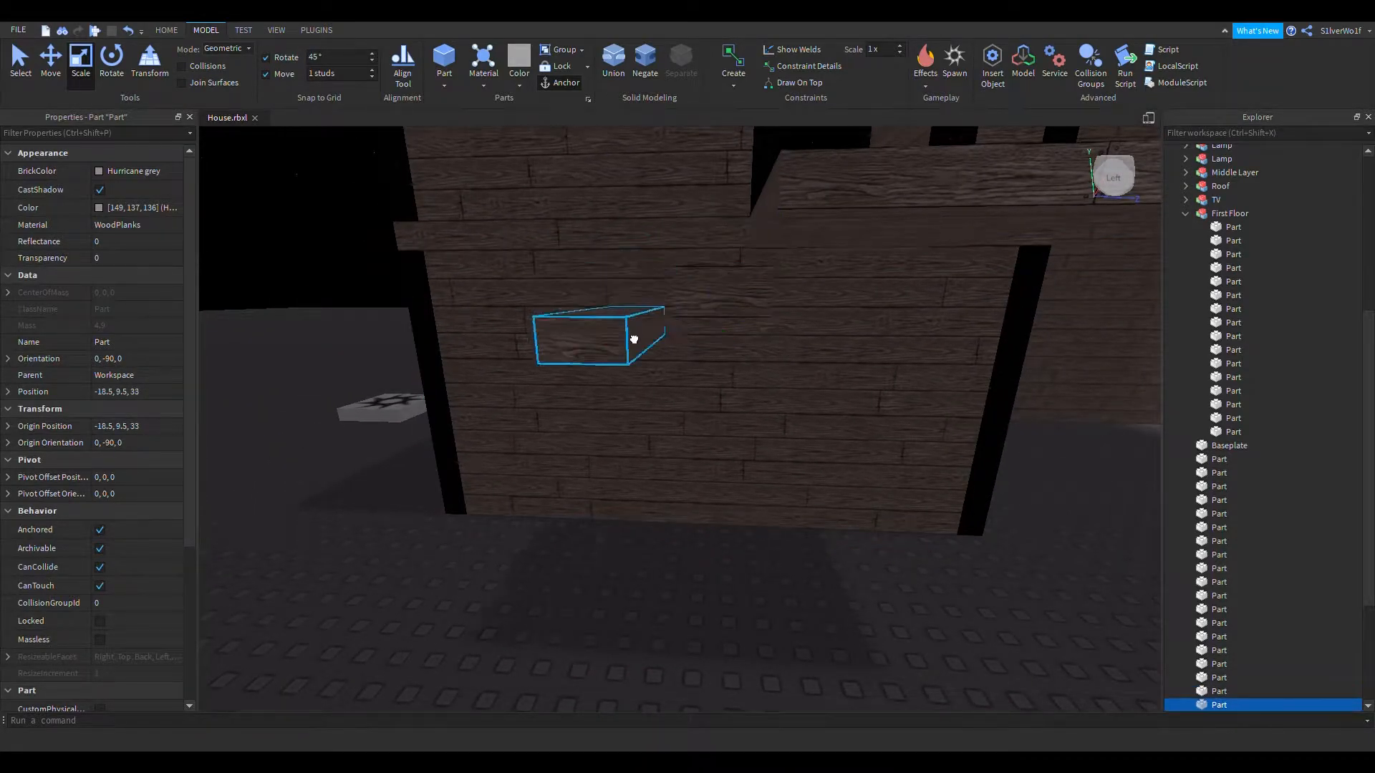
left_click_drag(646, 362, 647, 362)
right_click_drag(760, 577, 760, 577)
key("a")
left_click_drag(682, 346, 710, 396)
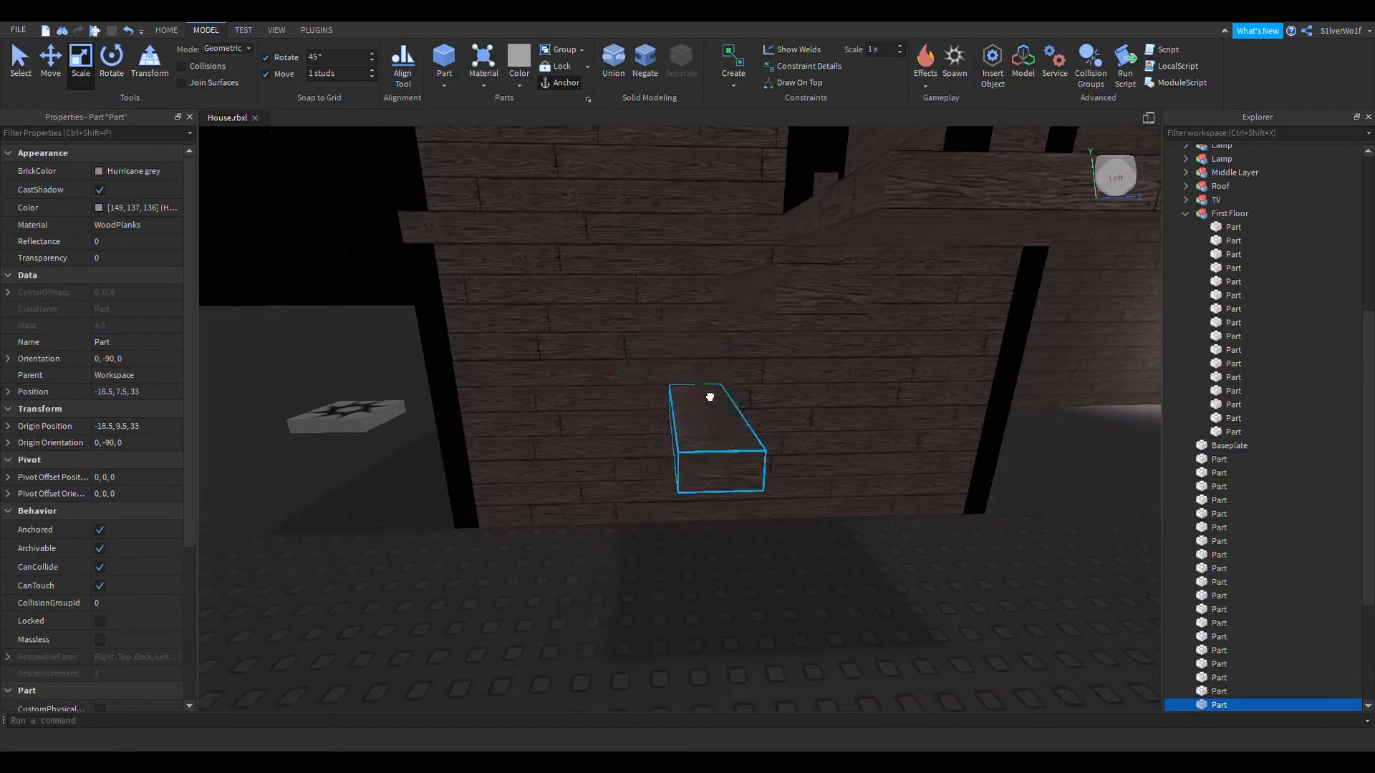
left_click(55, 80)
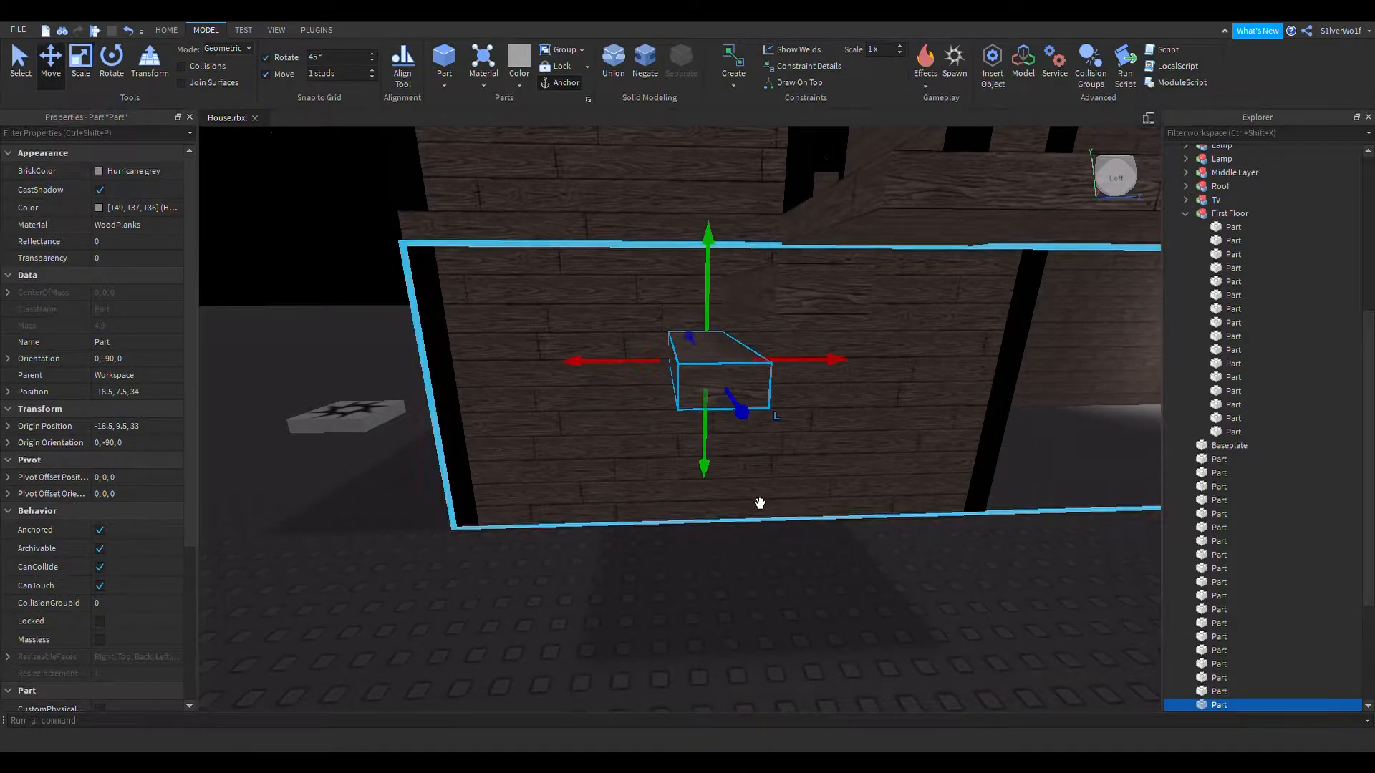
right_click_drag(757, 502, 736, 481)
Step: Duplicate the second stair tread and place the copy lower along the wall at -18.5, 5.5, 32
scroll(736, 481, "down", 2)
key("ctrl+d")
scroll(718, 385, "up", 1)
left_click_drag(740, 329, 740, 329)
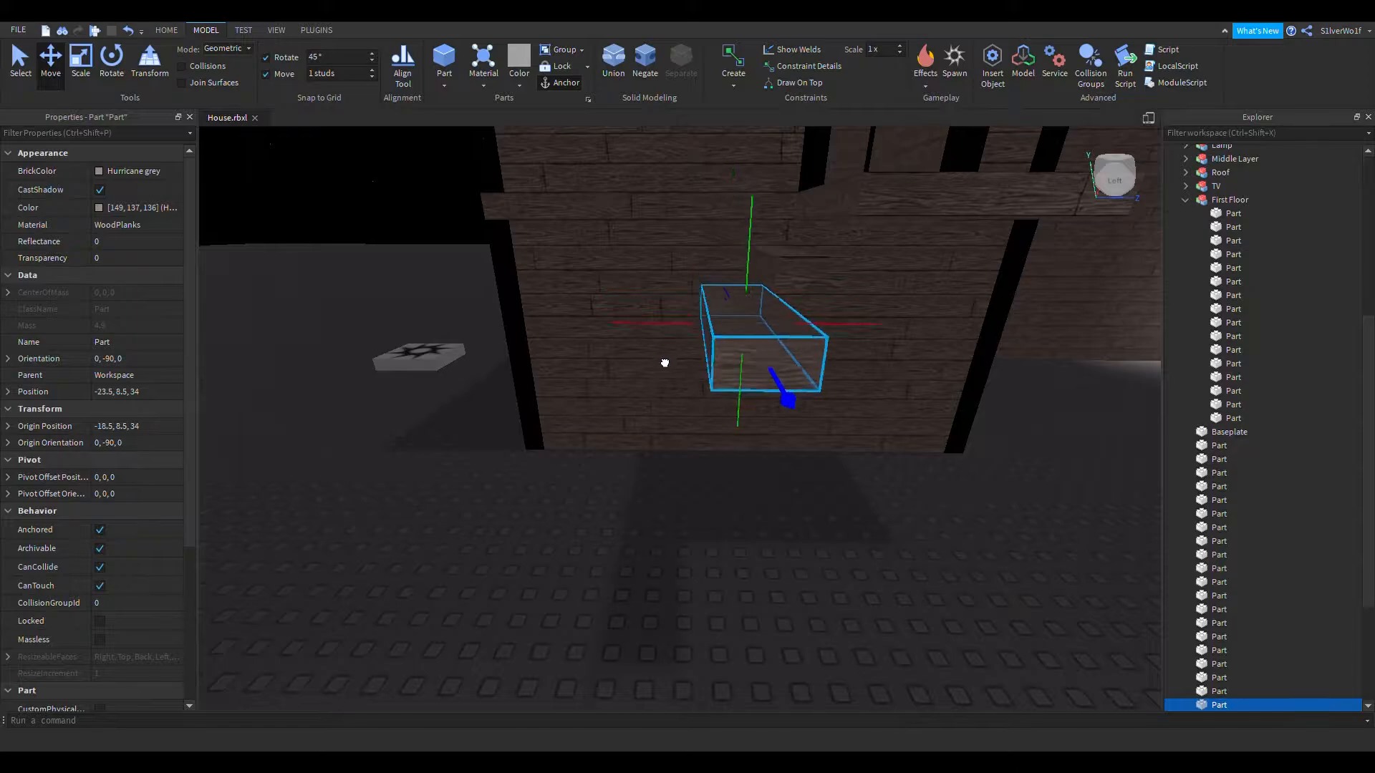
left_click_drag(664, 363, 694, 334)
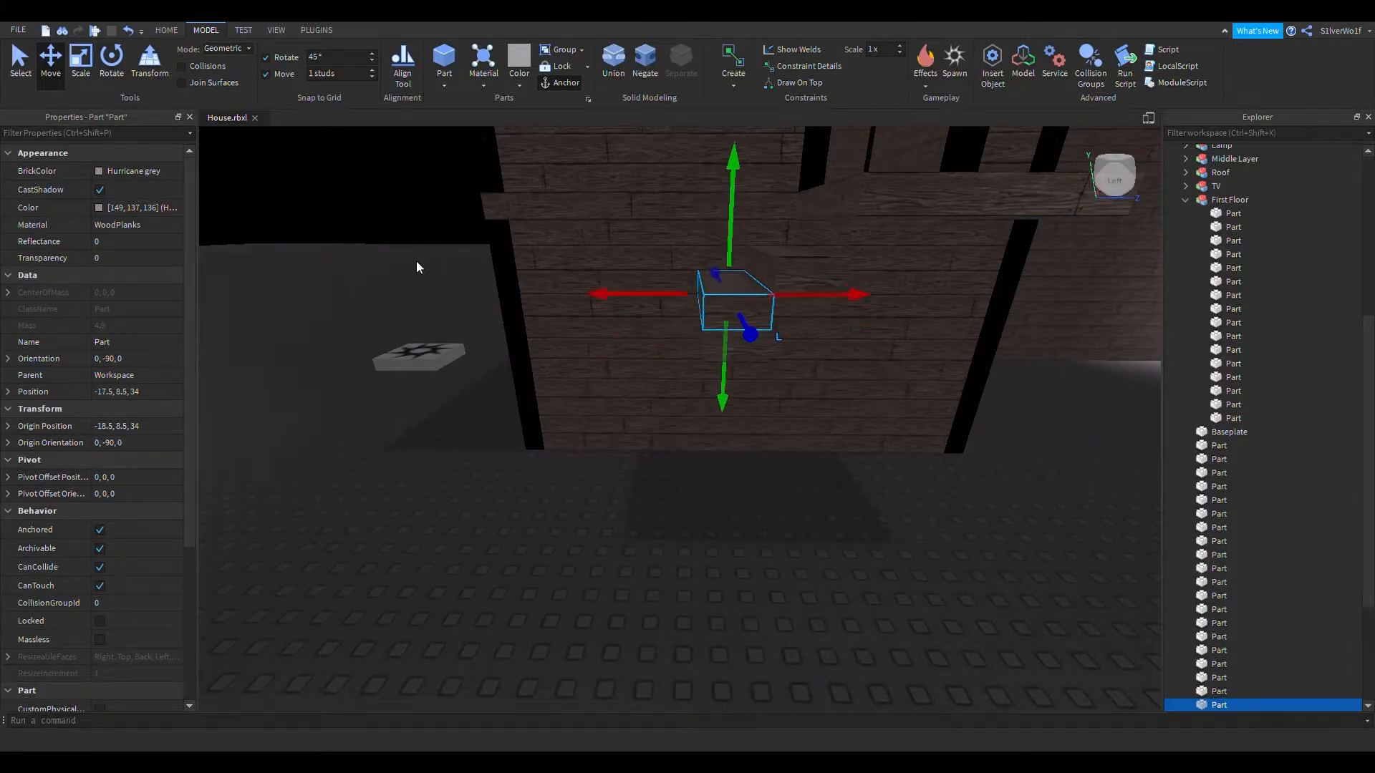
left_click(35, 72)
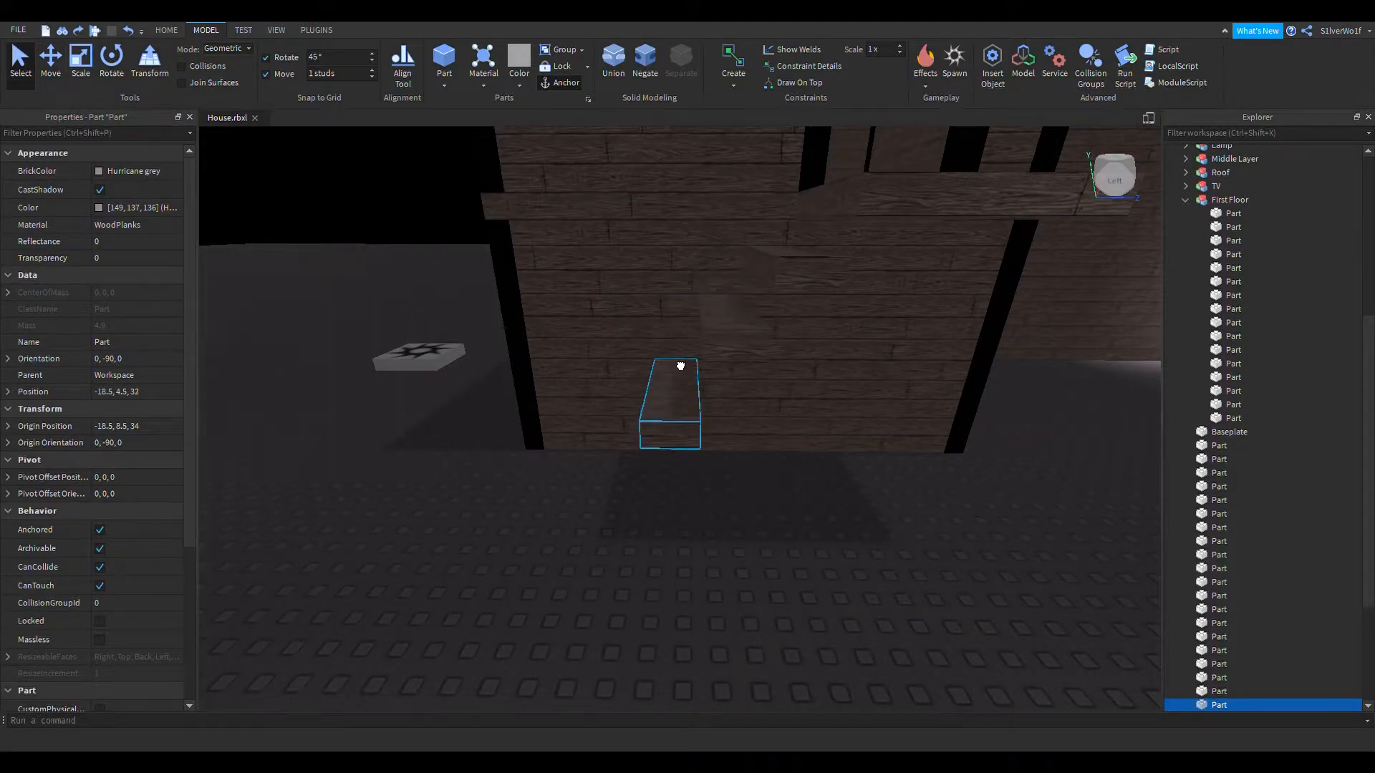
left_click_drag(680, 362, 680, 362)
right_click_drag(762, 564, 763, 564)
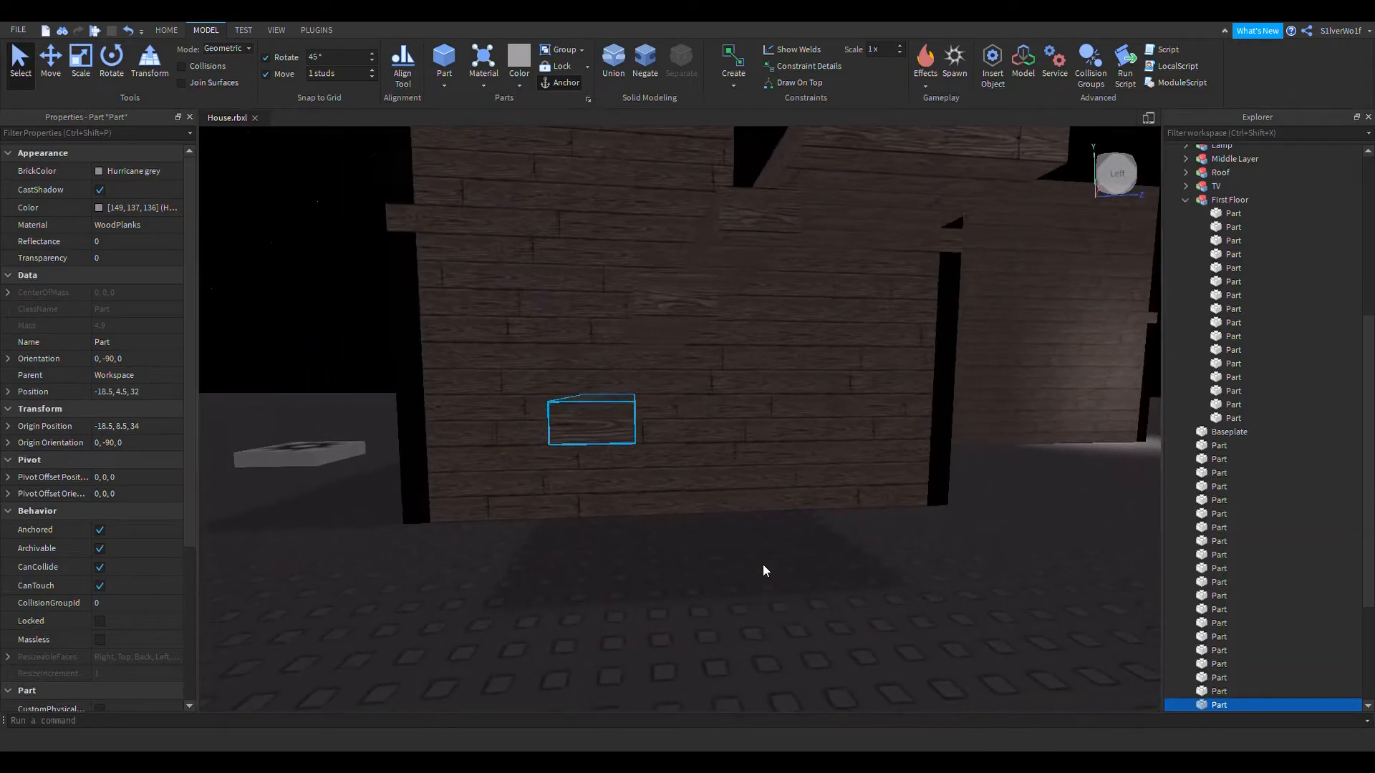
left_click_drag(617, 453, 617, 399)
scroll(769, 627, "down", 4)
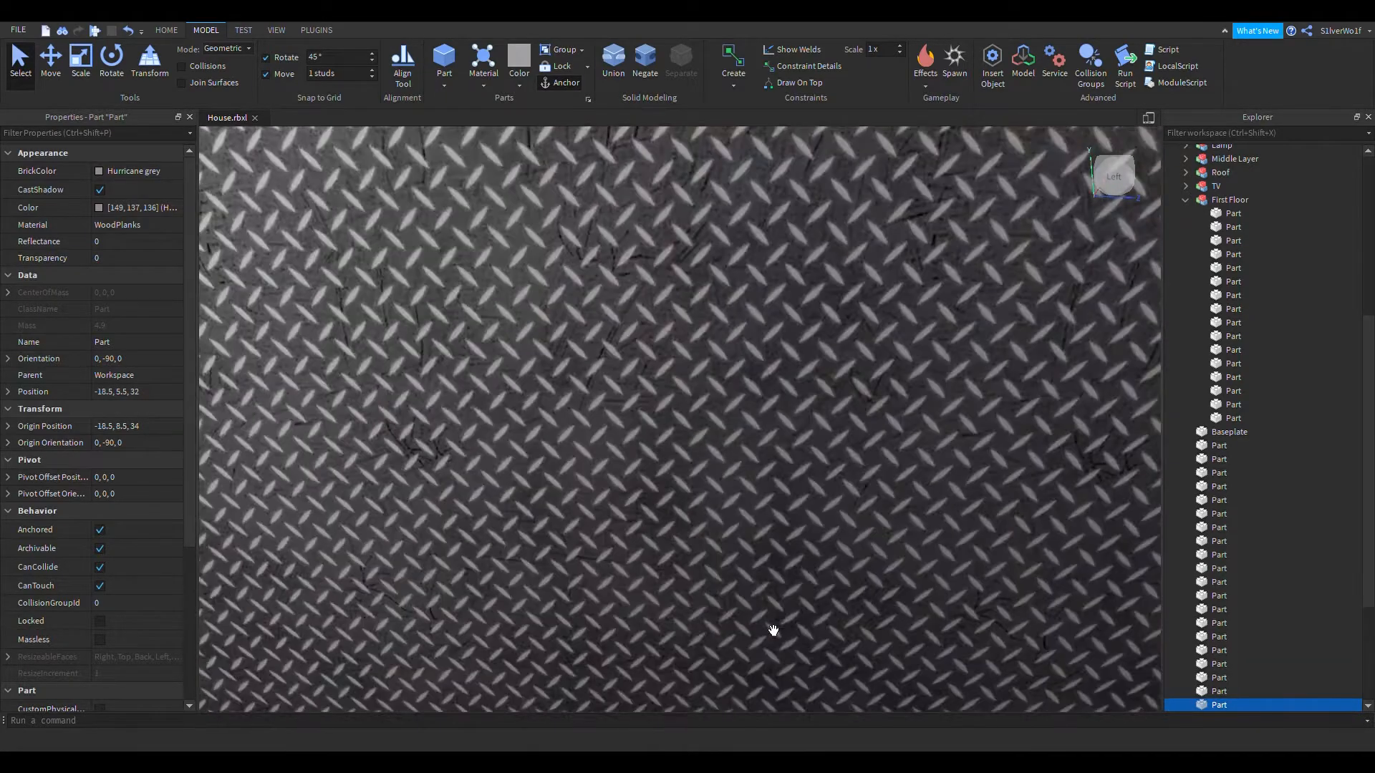
Step: Duplicate a stair tread again and place the fourth tread at -18.5, 3.5, 30
scroll(750, 608, "up", 2)
mouse_move(751, 609)
right_mouse_down()
mouse_move(770, 624)
mouse_move(751, 608)
right_mouse_up()
scroll(751, 608, "down", 1)
left_click(760, 604)
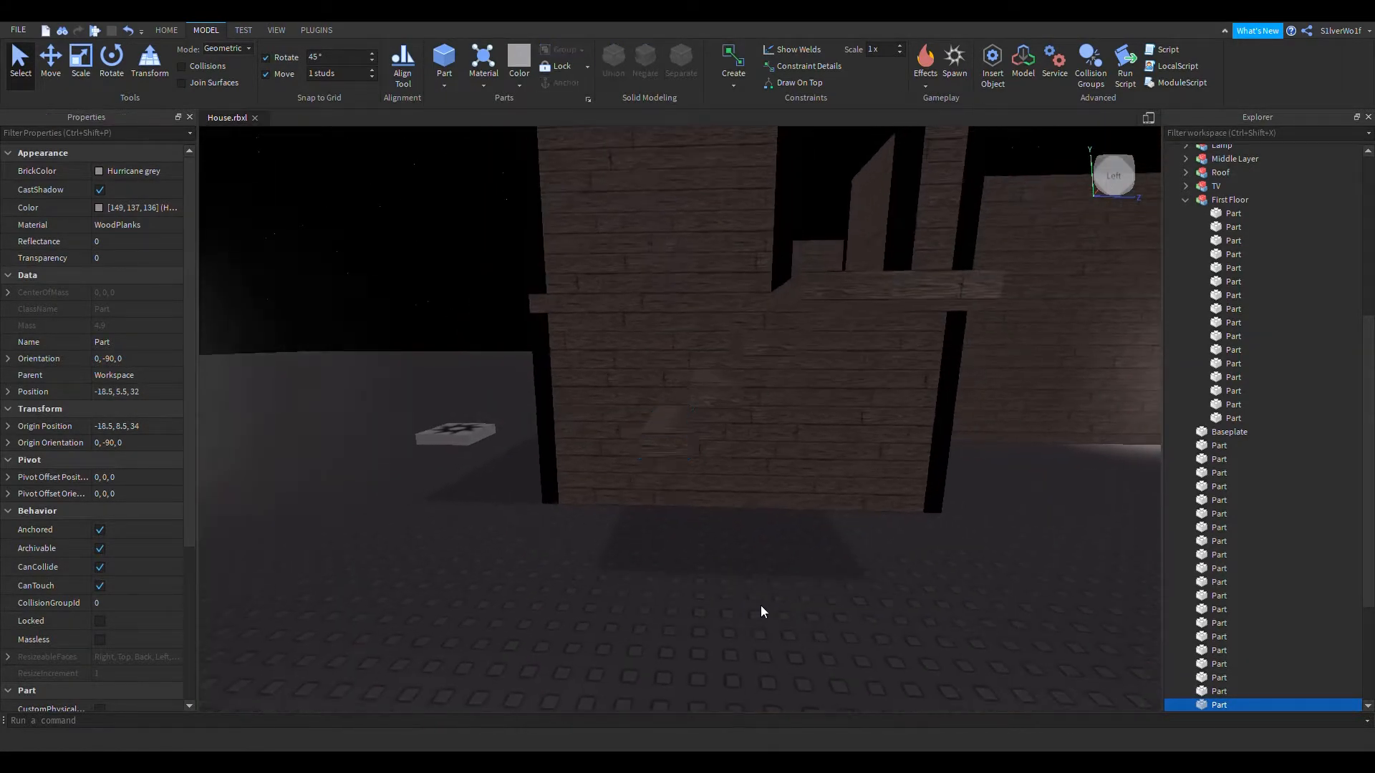
scroll(760, 587, "up", 2)
left_click_drag(737, 435, 608, 498)
right_click_drag(662, 659, 662, 659)
scroll(662, 659, "up", 2)
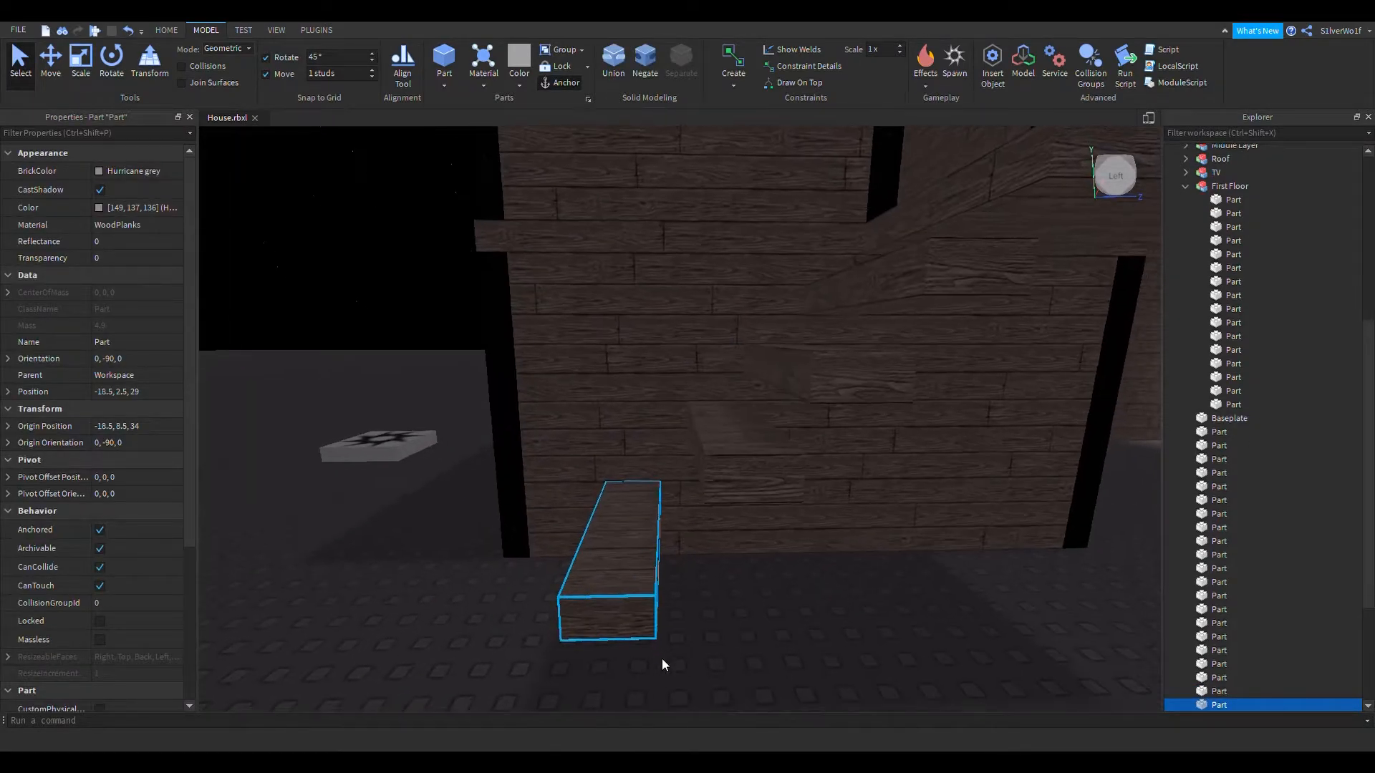
left_click_drag(660, 561, 674, 469)
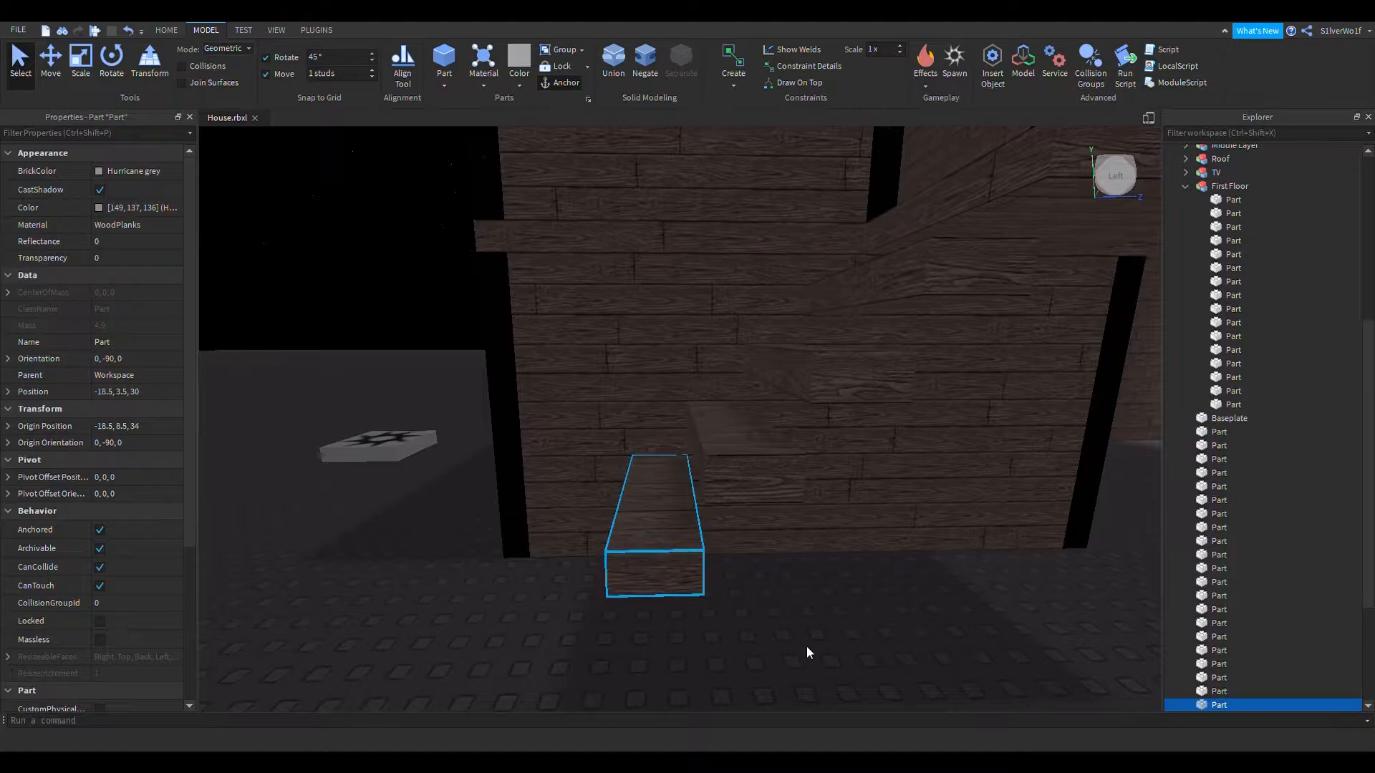
Step: Duplicate the third stair tread and place the copy at ground level at -18.5, 0.5, 28 as the bottom step
scroll(806, 645, "down", 1)
right_click_drag(807, 645, 808, 637)
left_click(733, 423)
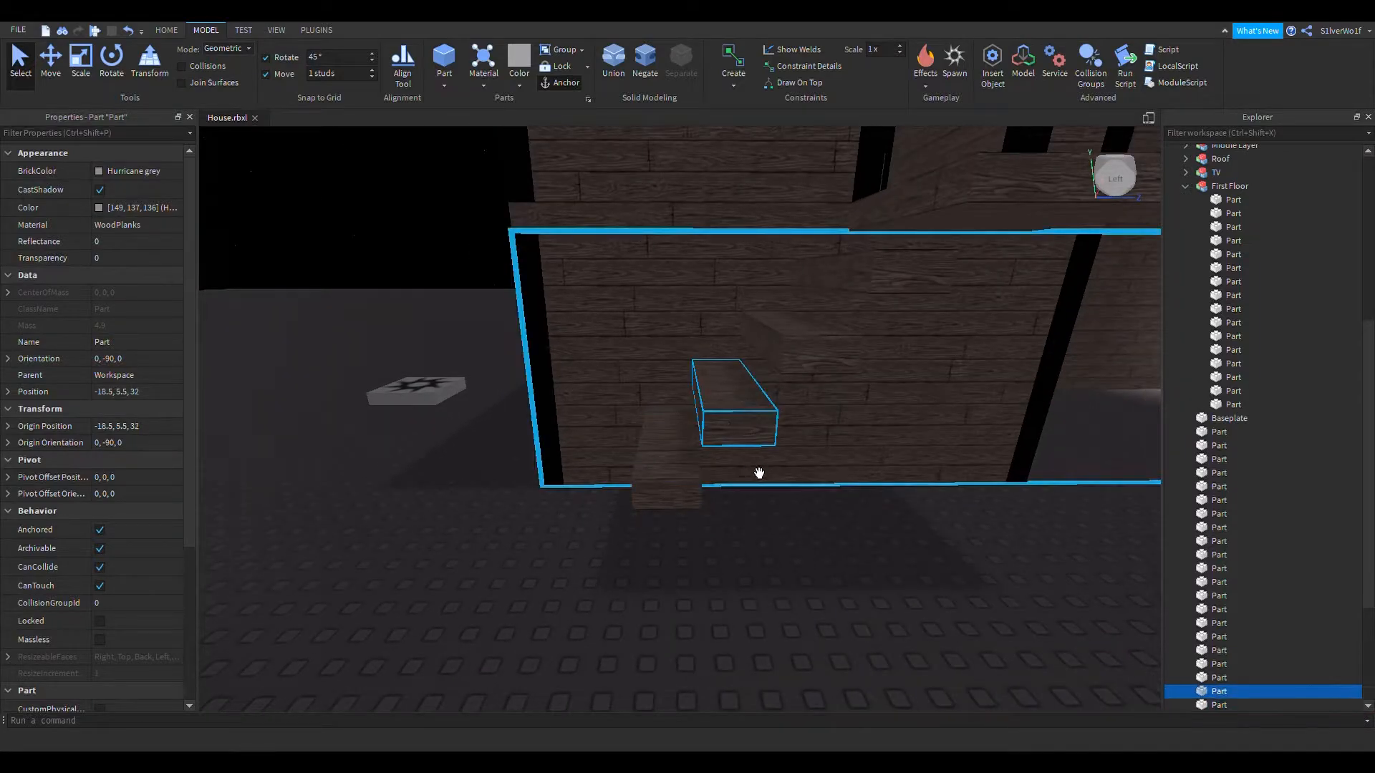
left_click_drag(759, 473, 763, 425)
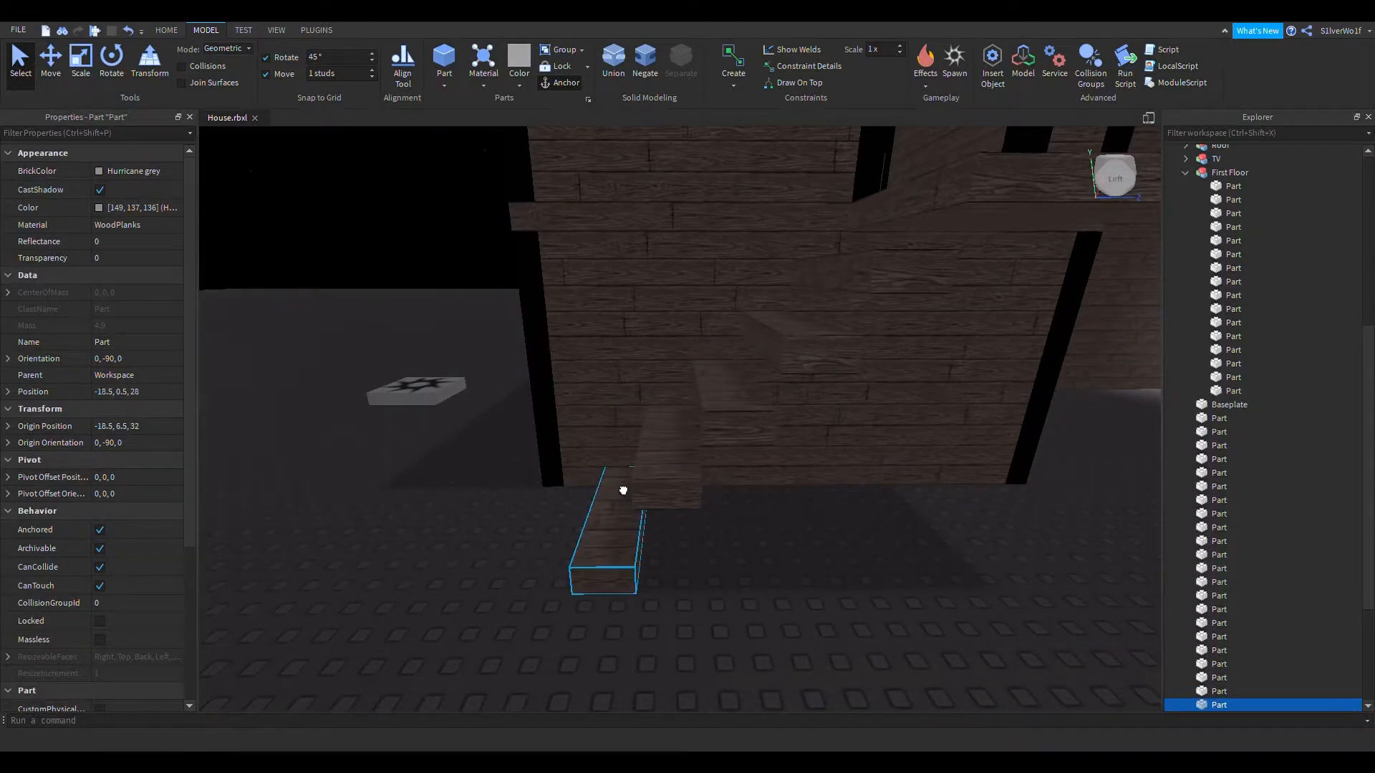
right_click_drag(645, 530, 659, 568)
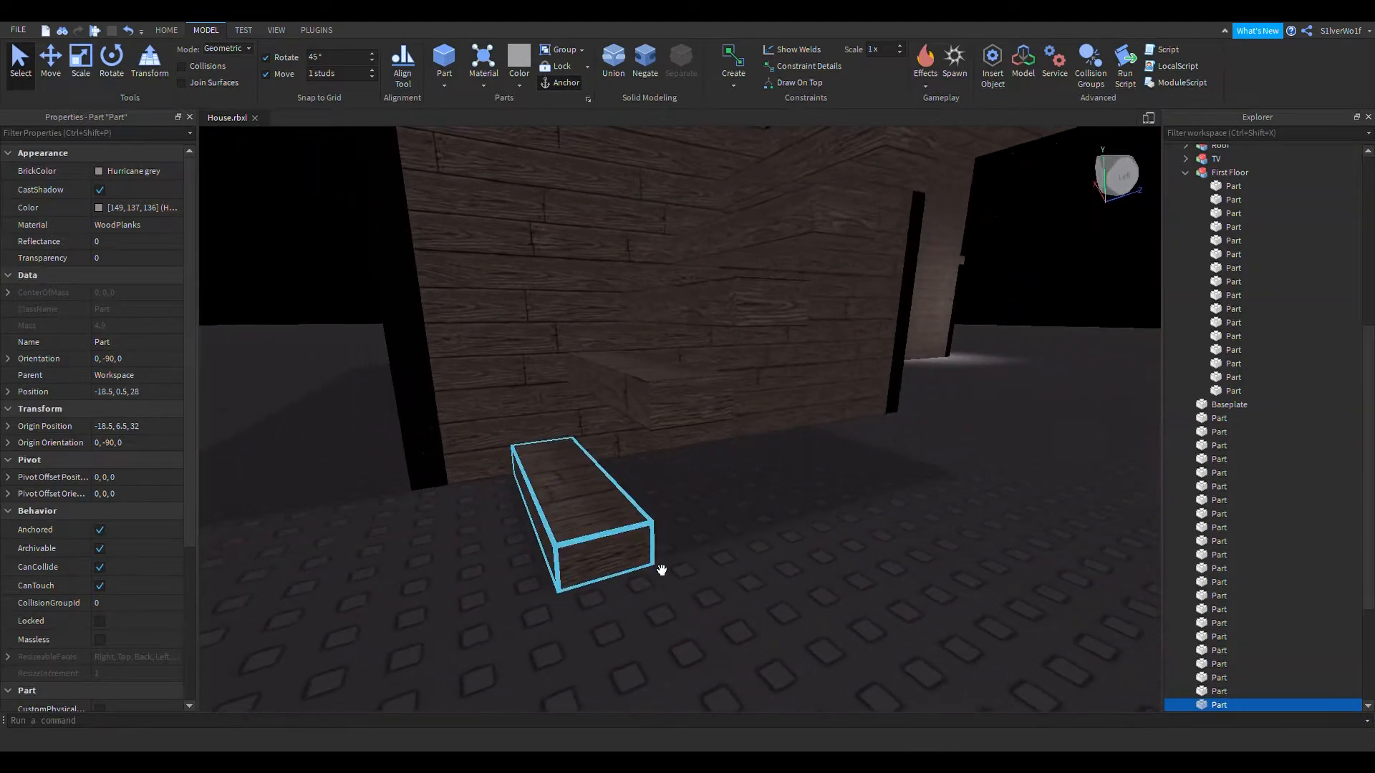
left_click(749, 561)
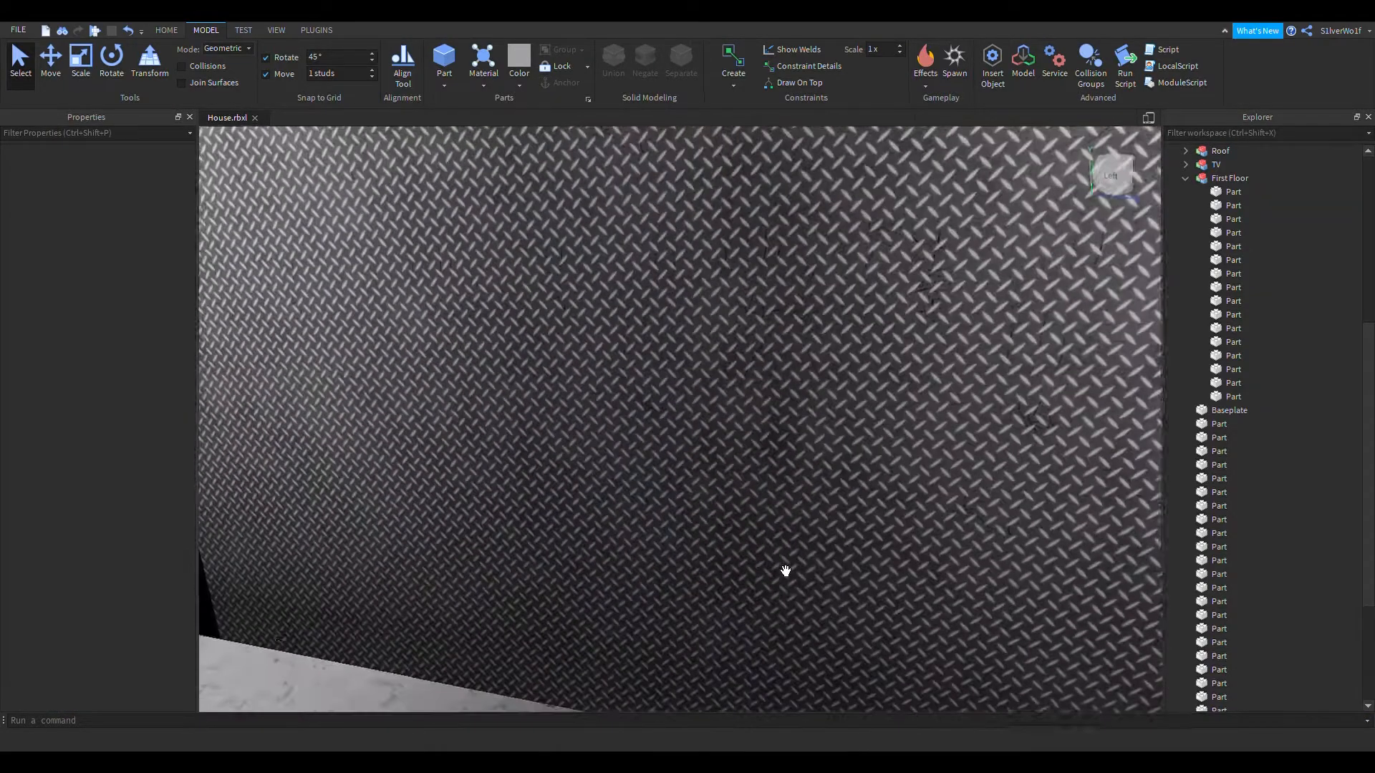
Step: Inspect the staircase, platform and upper doorway from several sides, including the front of the house
right_click_drag(785, 571, 762, 548)
key("s")
key("w")
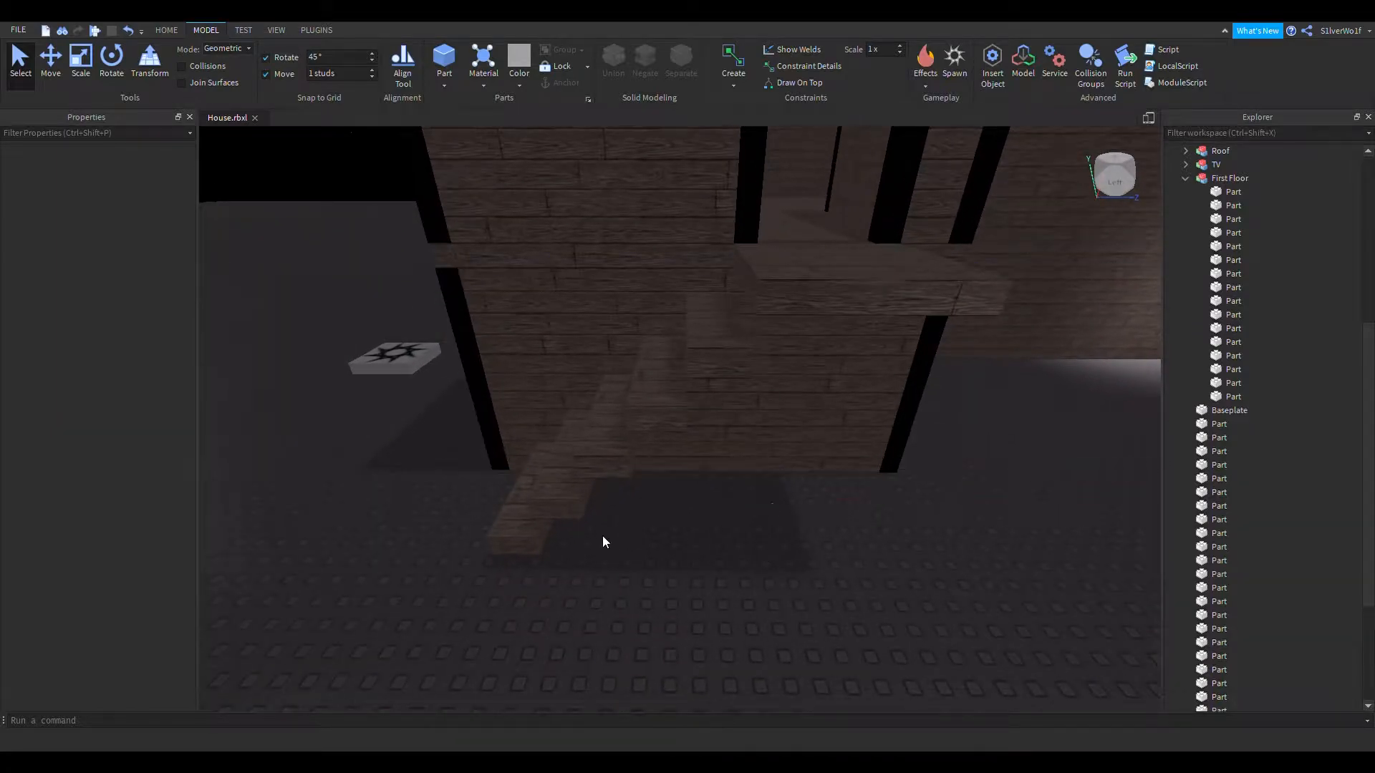
right_click_drag(612, 591, 614, 592)
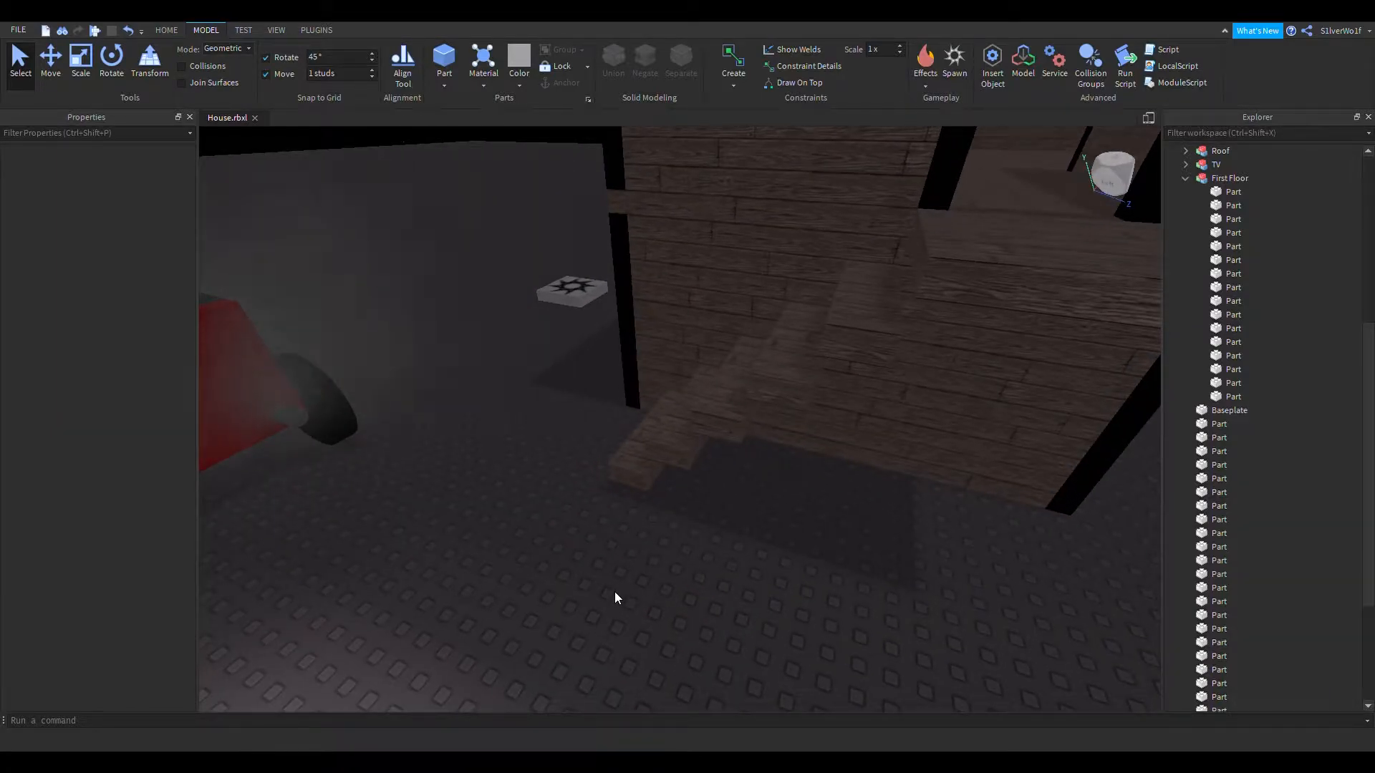
key("w")
right_click_drag(690, 613, 689, 615)
key("d")
key("d")
key("a")
key("s")
key("s")
key("a")
key("a")
key("s")
key("w")
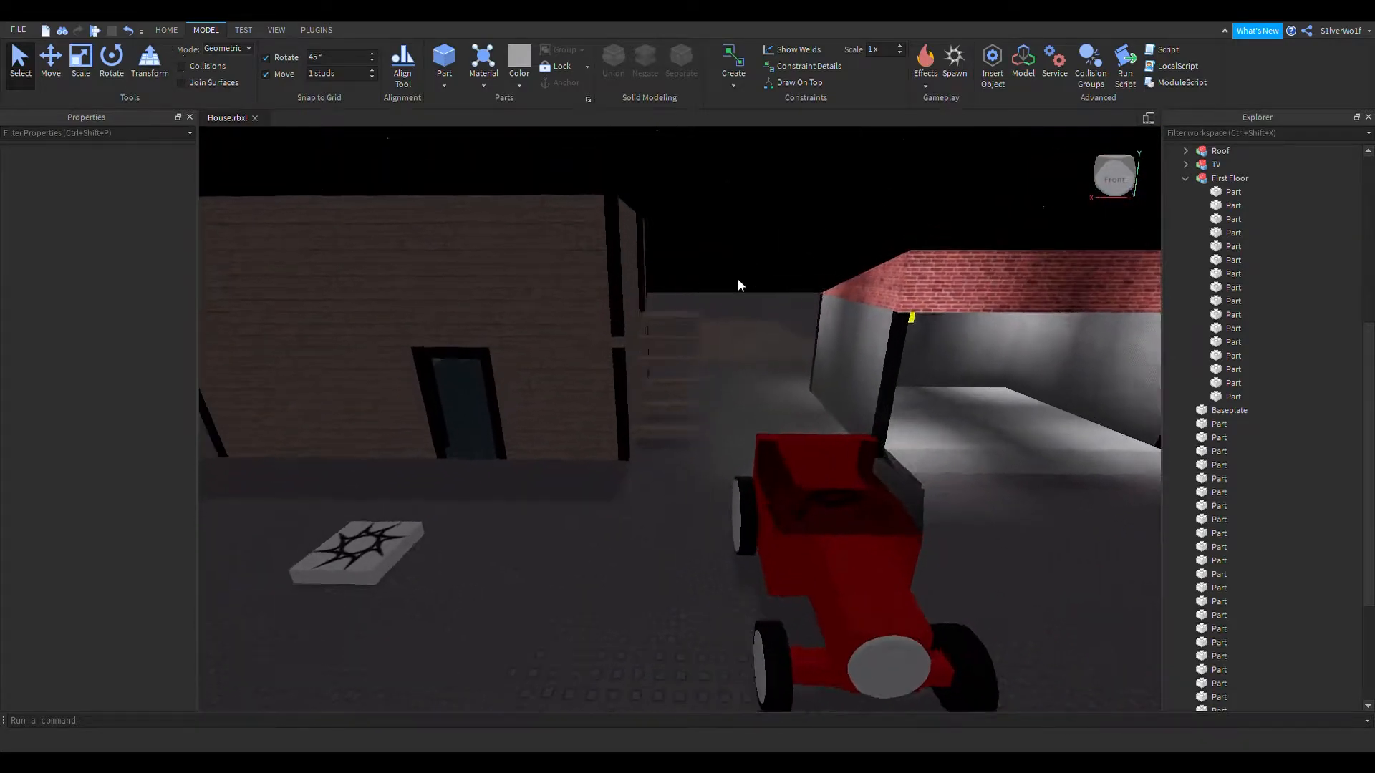
right_click_drag(738, 278, 761, 301)
key("s")
Step: Collapse the First Floor group and select all ungrouped parts to check which belong to the second floor and stairs
left_click(1186, 178)
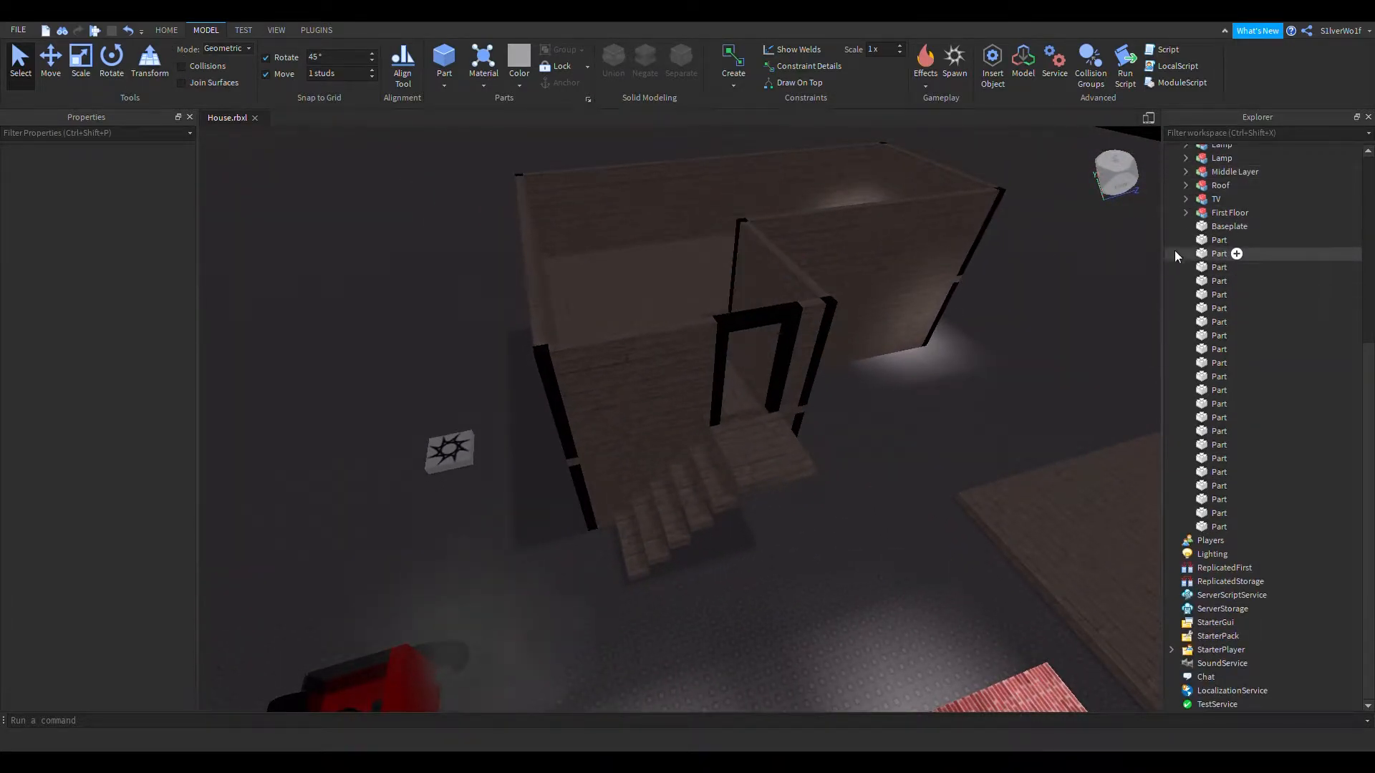
left_click(1213, 240)
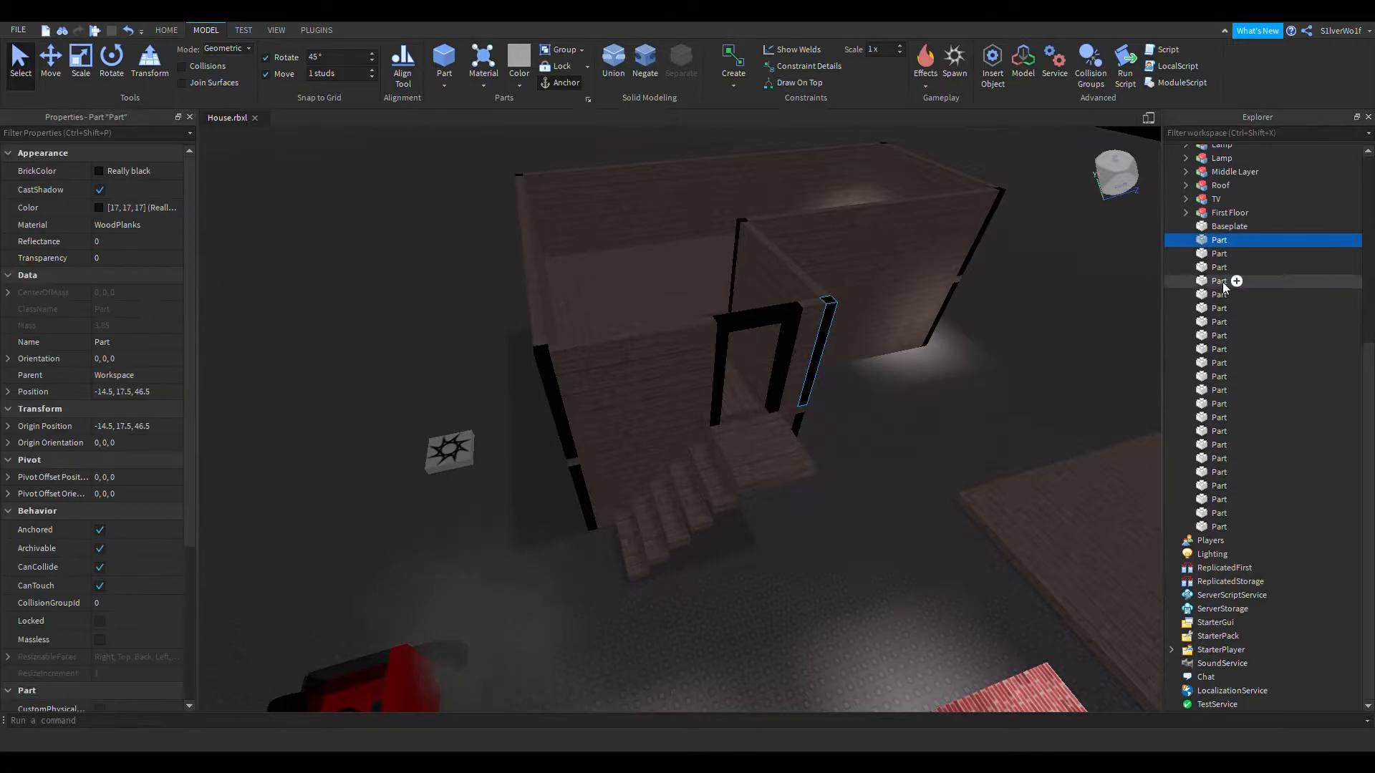
left_click(1218, 525, "shift")
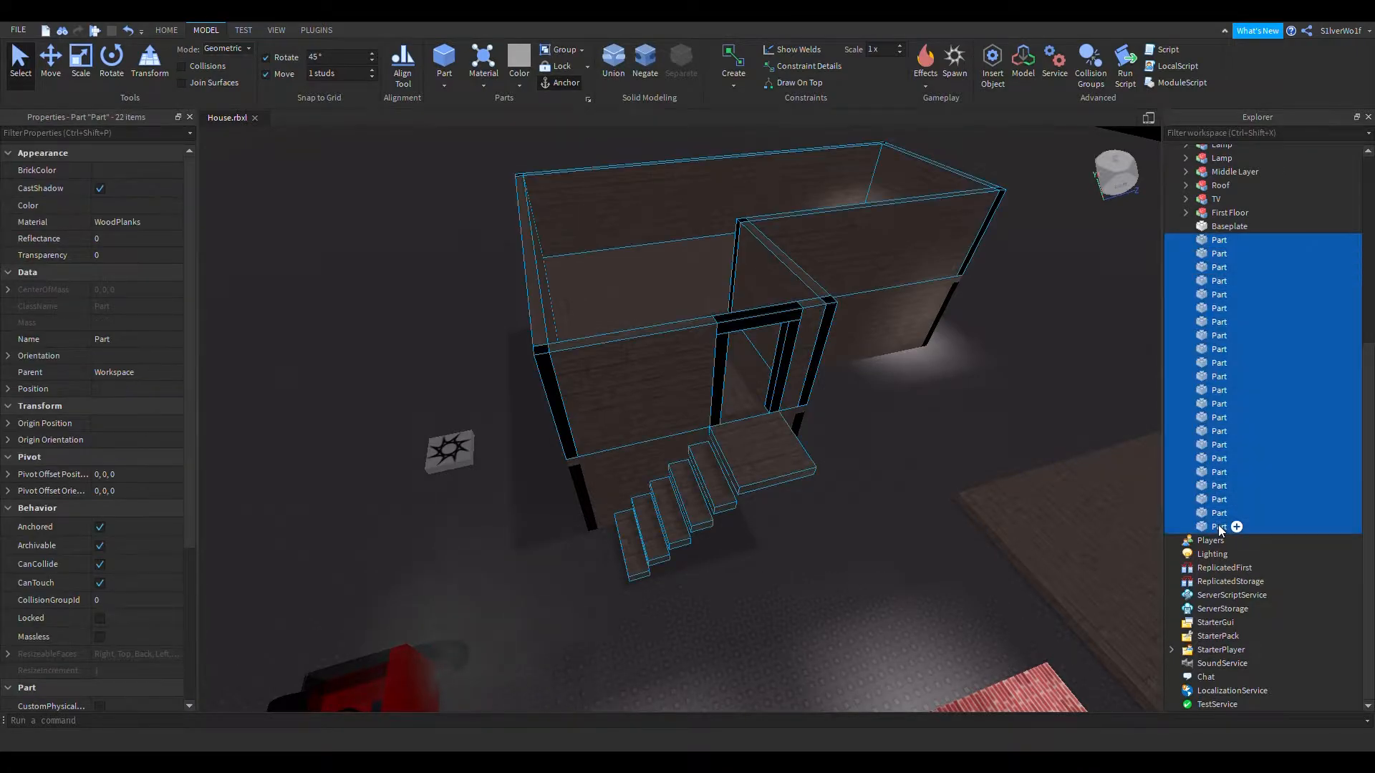
left_click(449, 329)
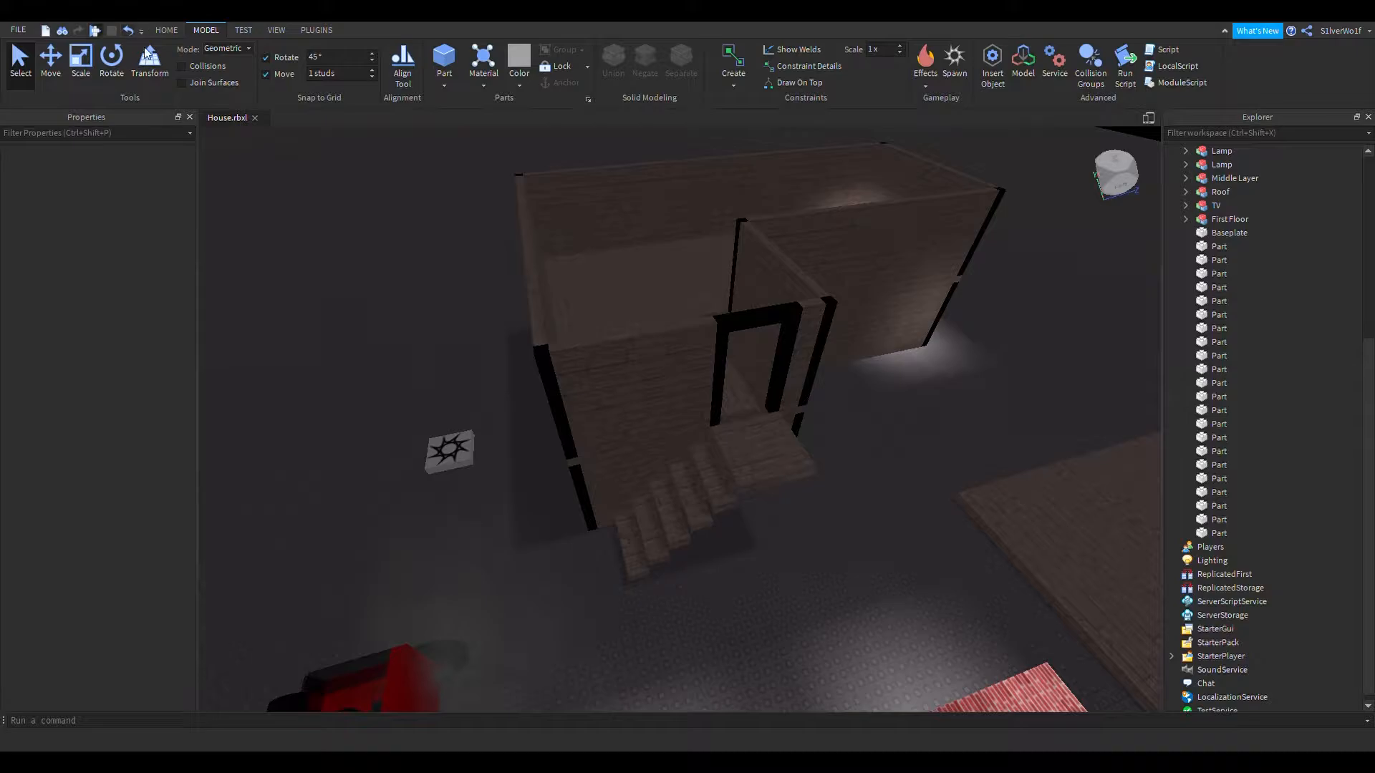
Step: Playtest the house by walking the character up the stairs to the upper doorway, and end the test
key("F5")
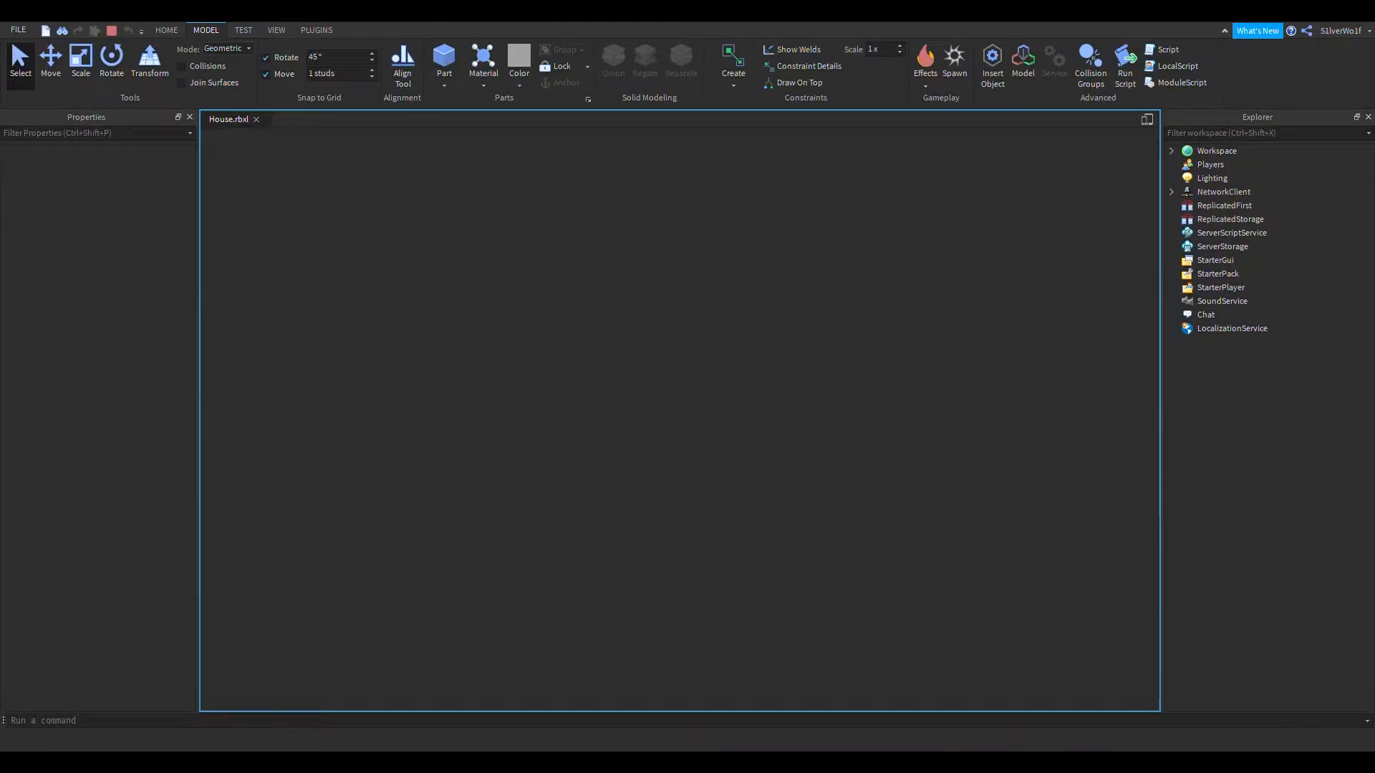
key("d")
key("w")
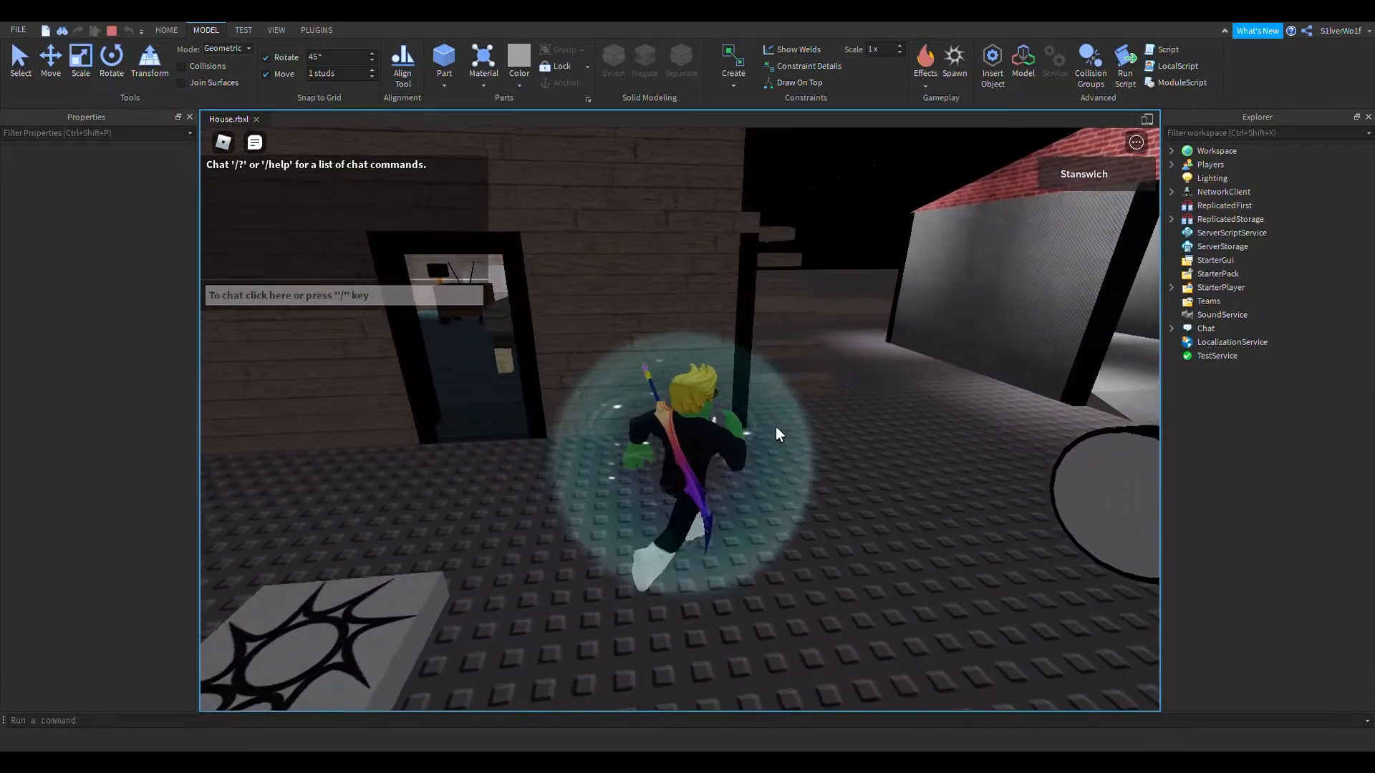
key("w")
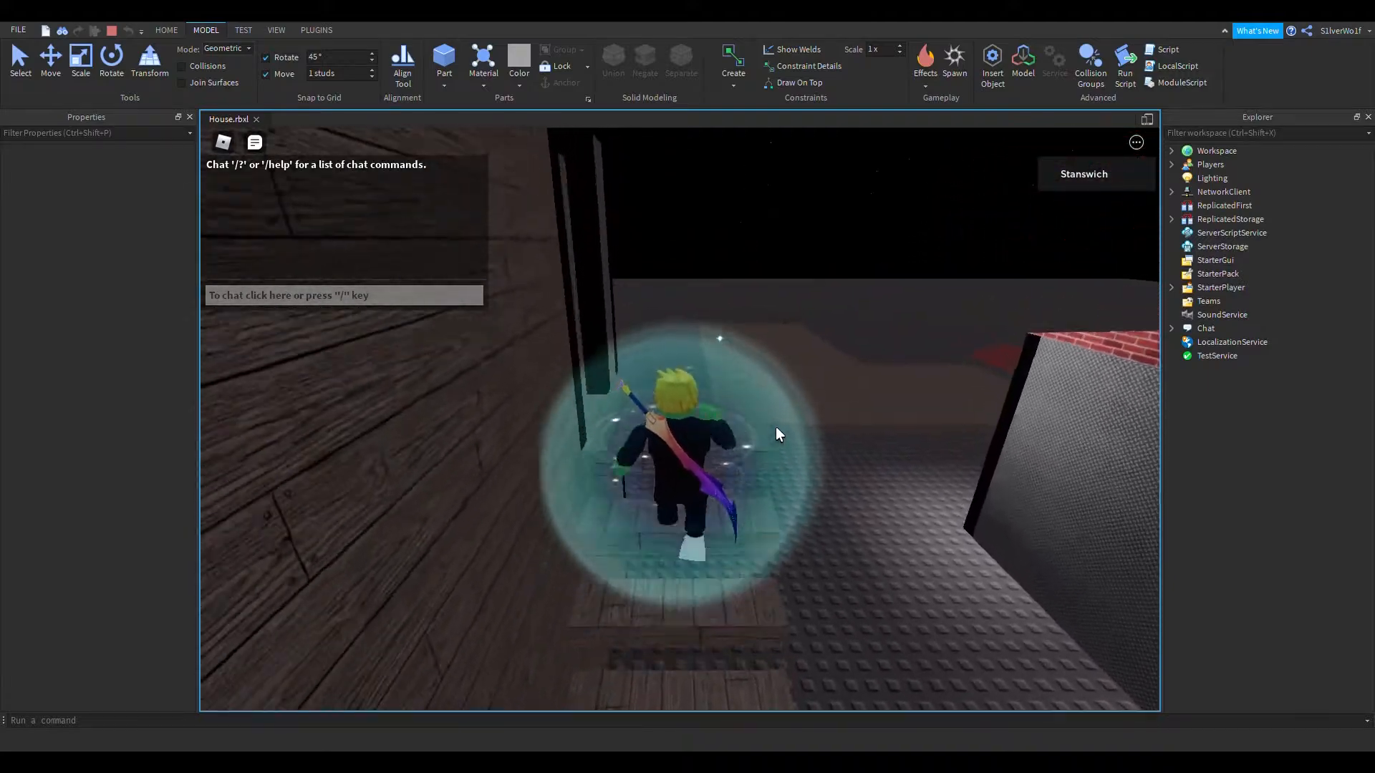
right_click_drag(776, 428, 776, 427)
key("a")
key("w")
key("w")
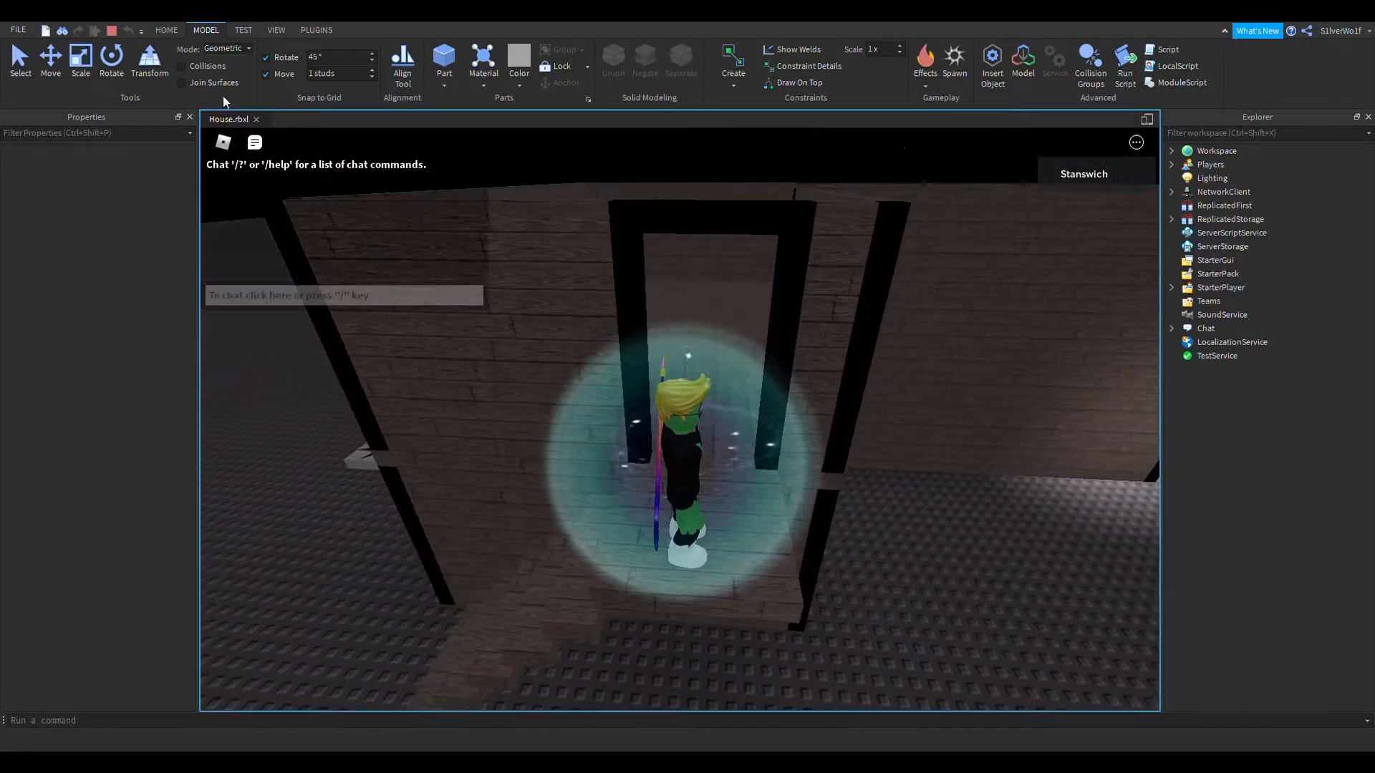
left_click(112, 31)
Step: Scale the top stair tread to half its depth and place it against the platform at -18.5, 10.5, 36.5
scroll(733, 529, "down", 5)
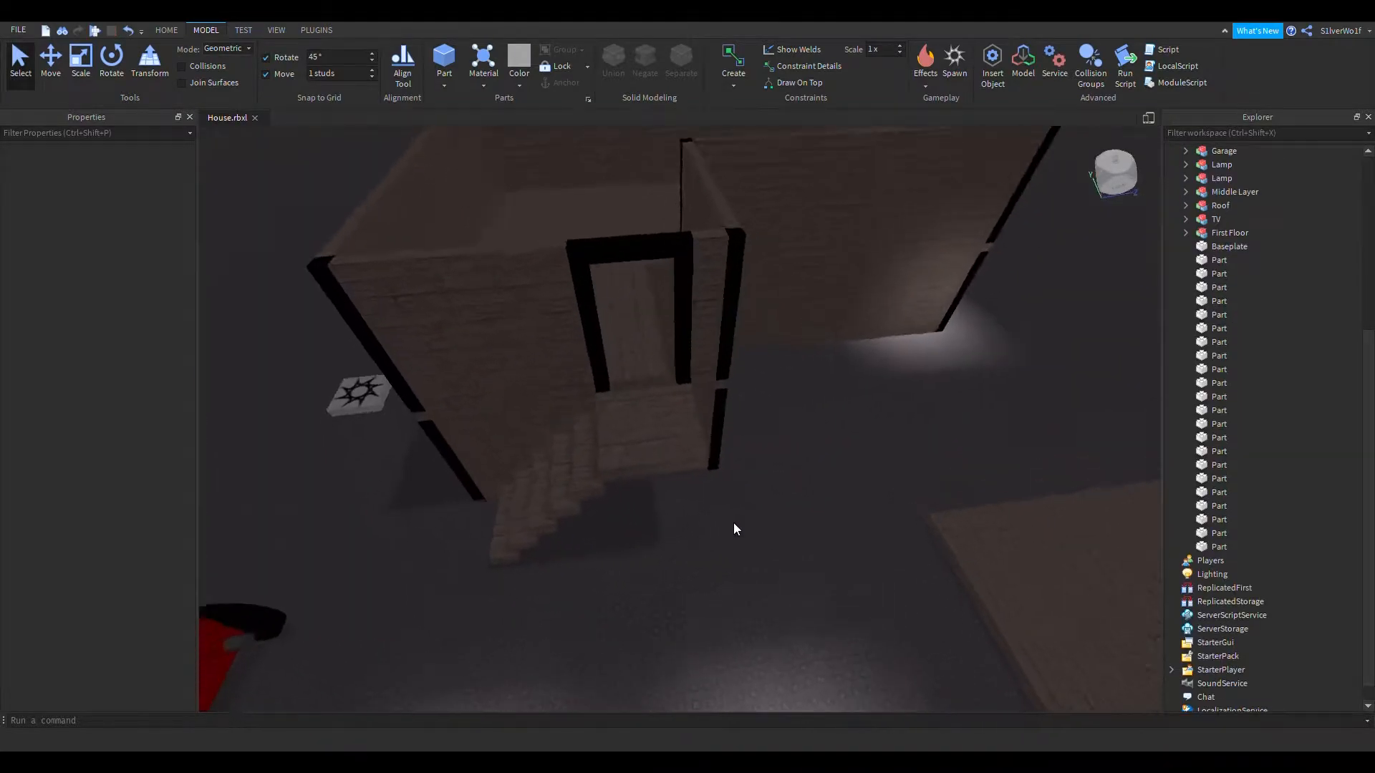
right_click_drag(733, 524, 755, 545)
left_click(666, 466)
key("a")
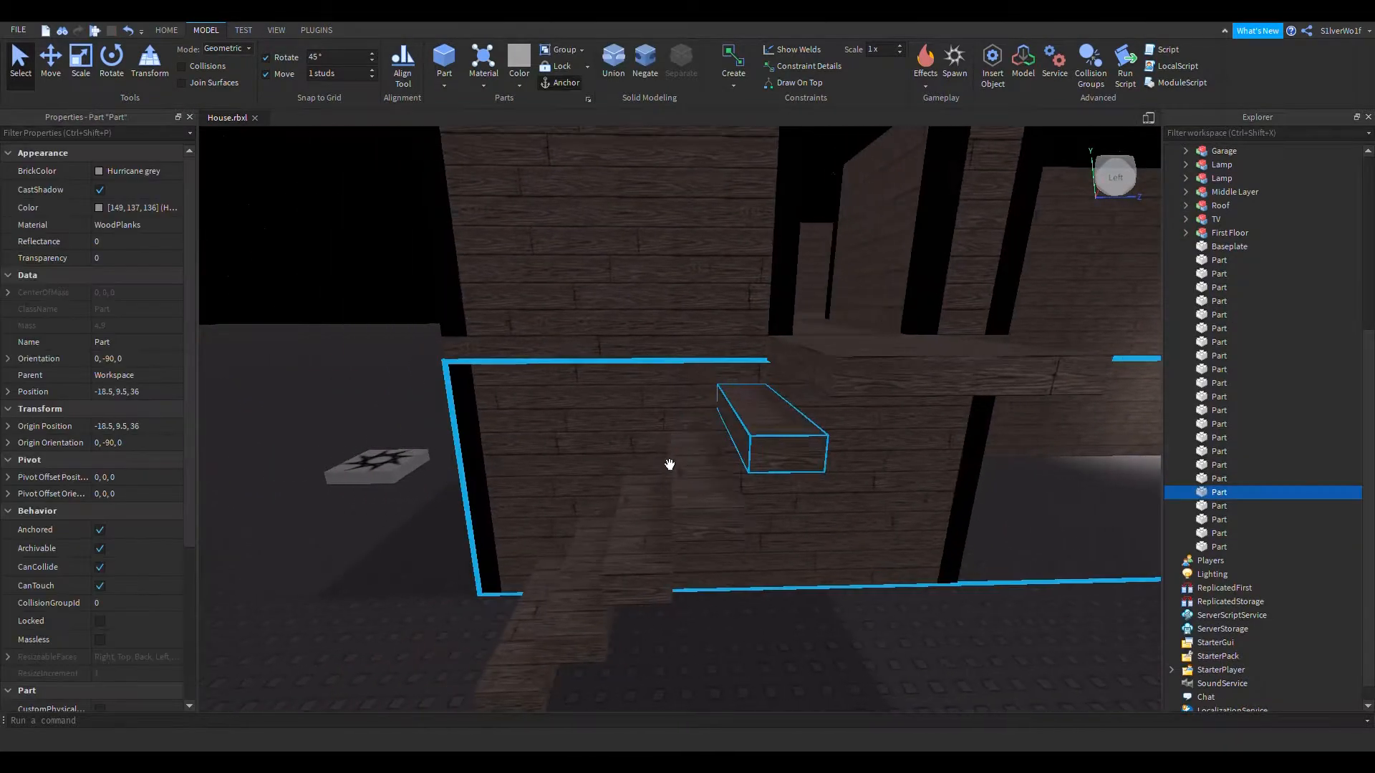
left_click(81, 61)
left_click_drag(611, 465, 605, 430)
right_click_drag(605, 430, 800, 587)
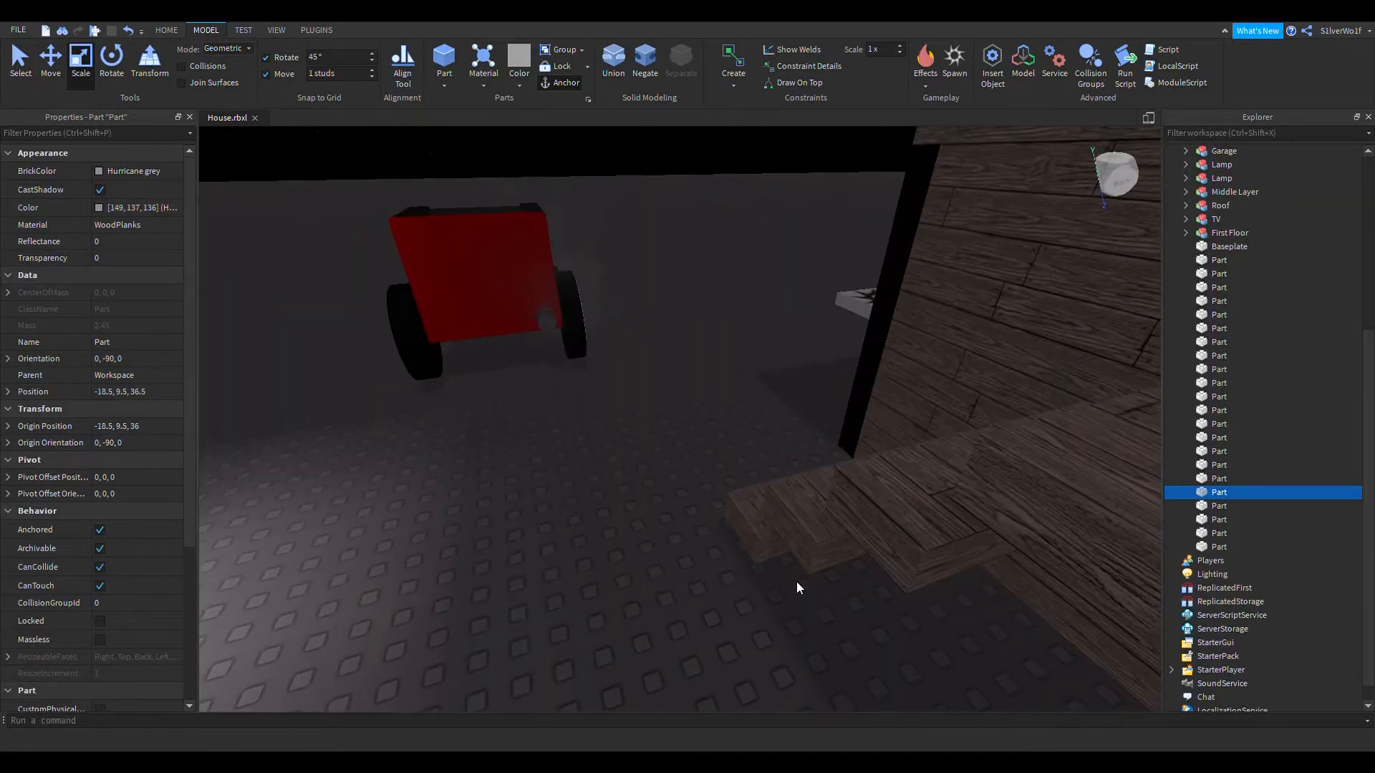
key("f")
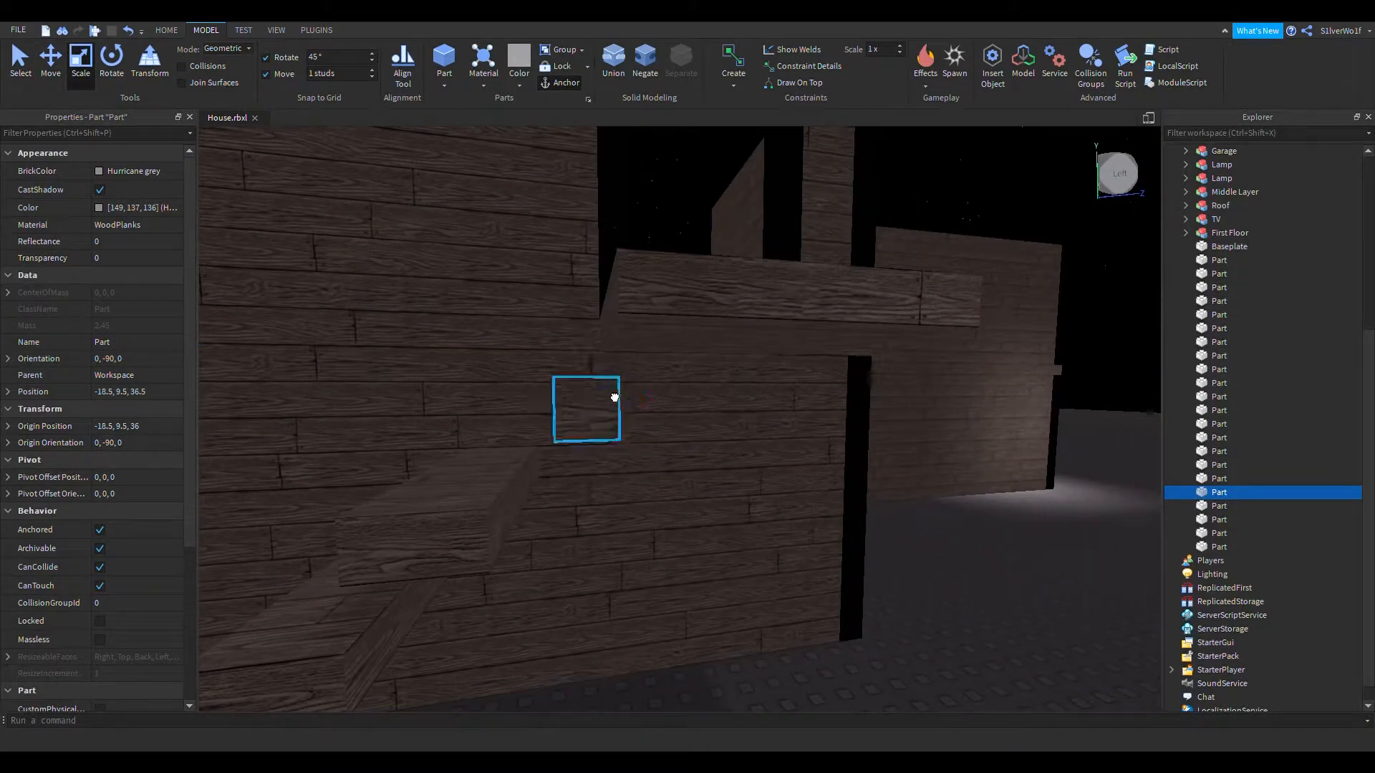
right_click_drag(757, 601, 602, 503)
key("a")
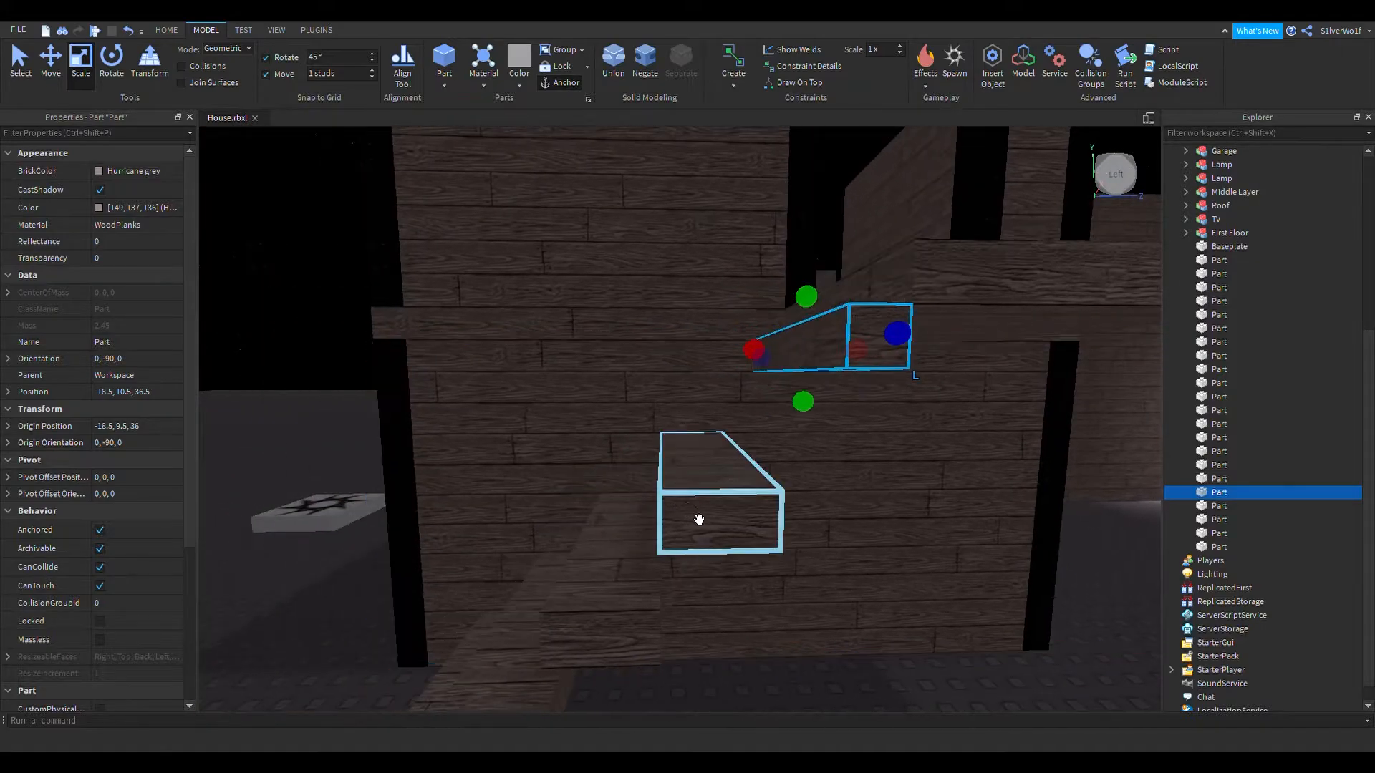
Step: Delete all the wider stair treads below the narrowed top tread
left_click(703, 522)
left_click_drag(710, 525, 499, 684)
key("Delete")
Step: Copy the narrowed top tread and lower the copy along the wall to -18.5, 2.5, 36.5
left_click(862, 365)
key("ctrl+c")
key("ctrl+v")
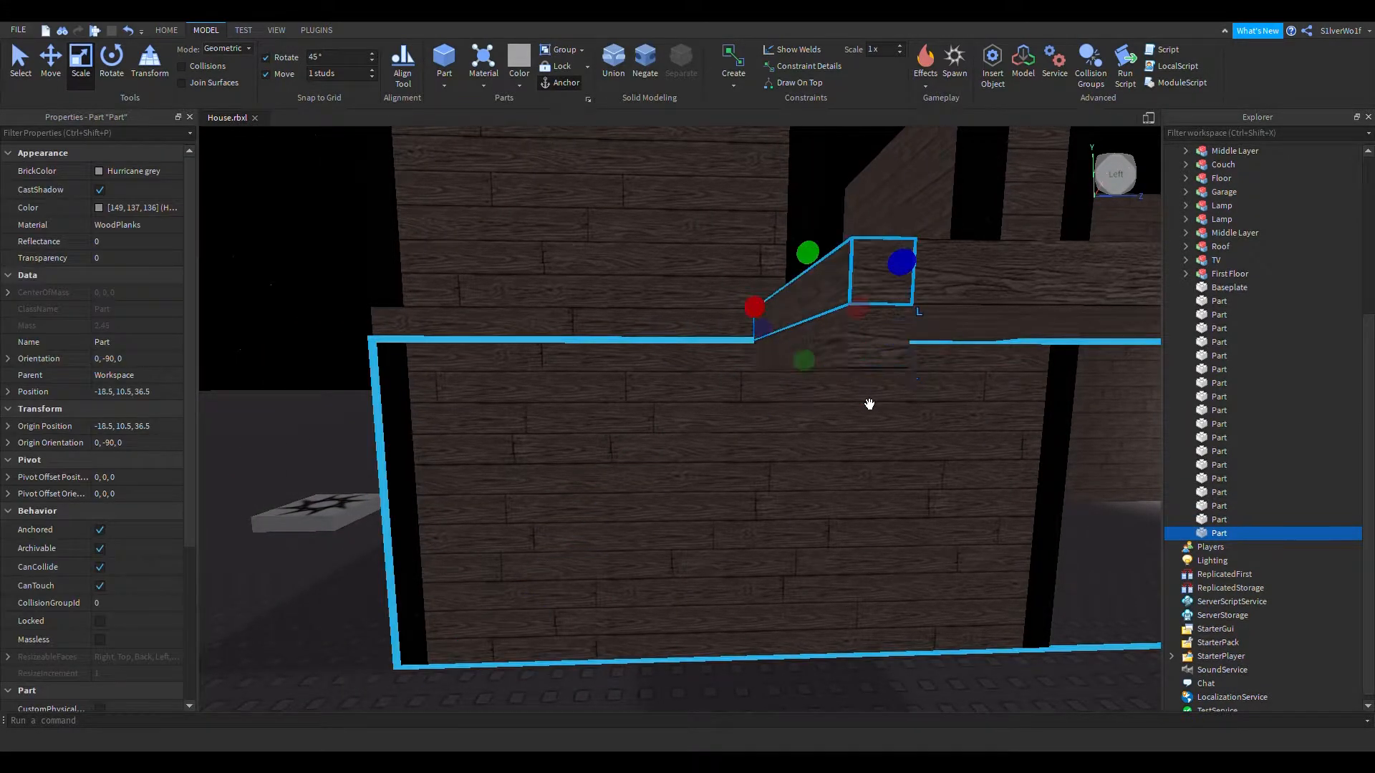
left_click_drag(862, 318, 738, 396)
right_click_drag(891, 584, 865, 611)
key("s")
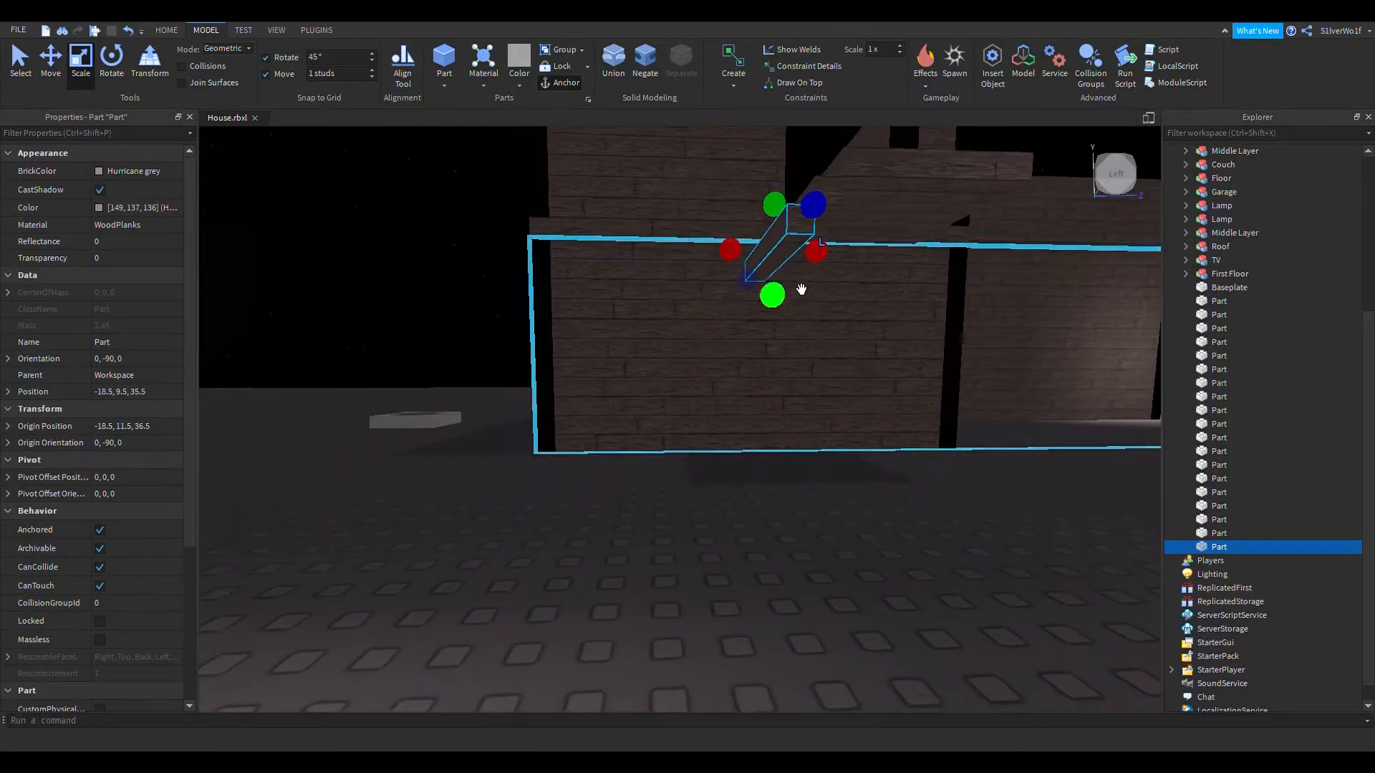
left_click_drag(799, 283, 764, 445)
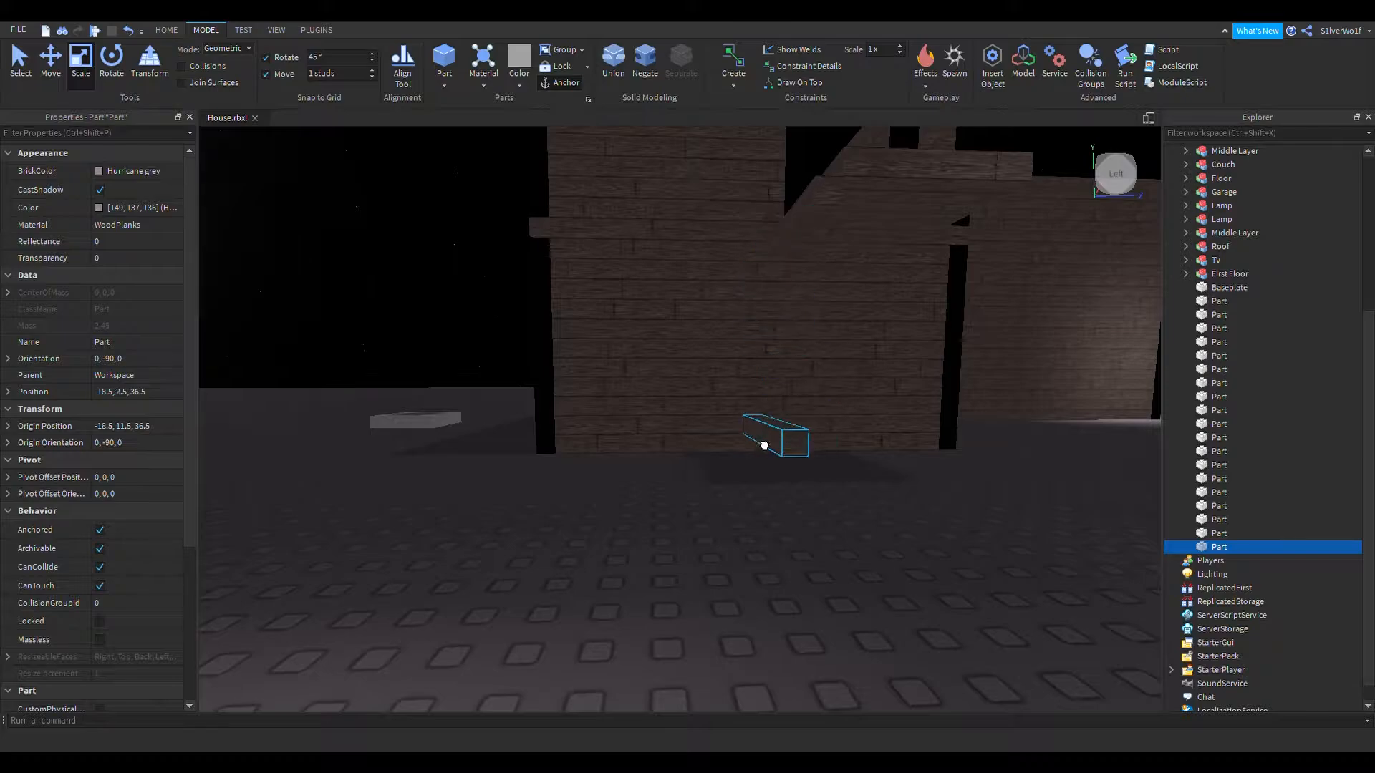
Step: Move the copied tread down to ground level near the wall's front corner at -18.5, 0.5, 28.5
left_click_drag(589, 468, 589, 467)
right_click_drag(750, 430, 751, 429)
key("s")
key("ctrl+1")
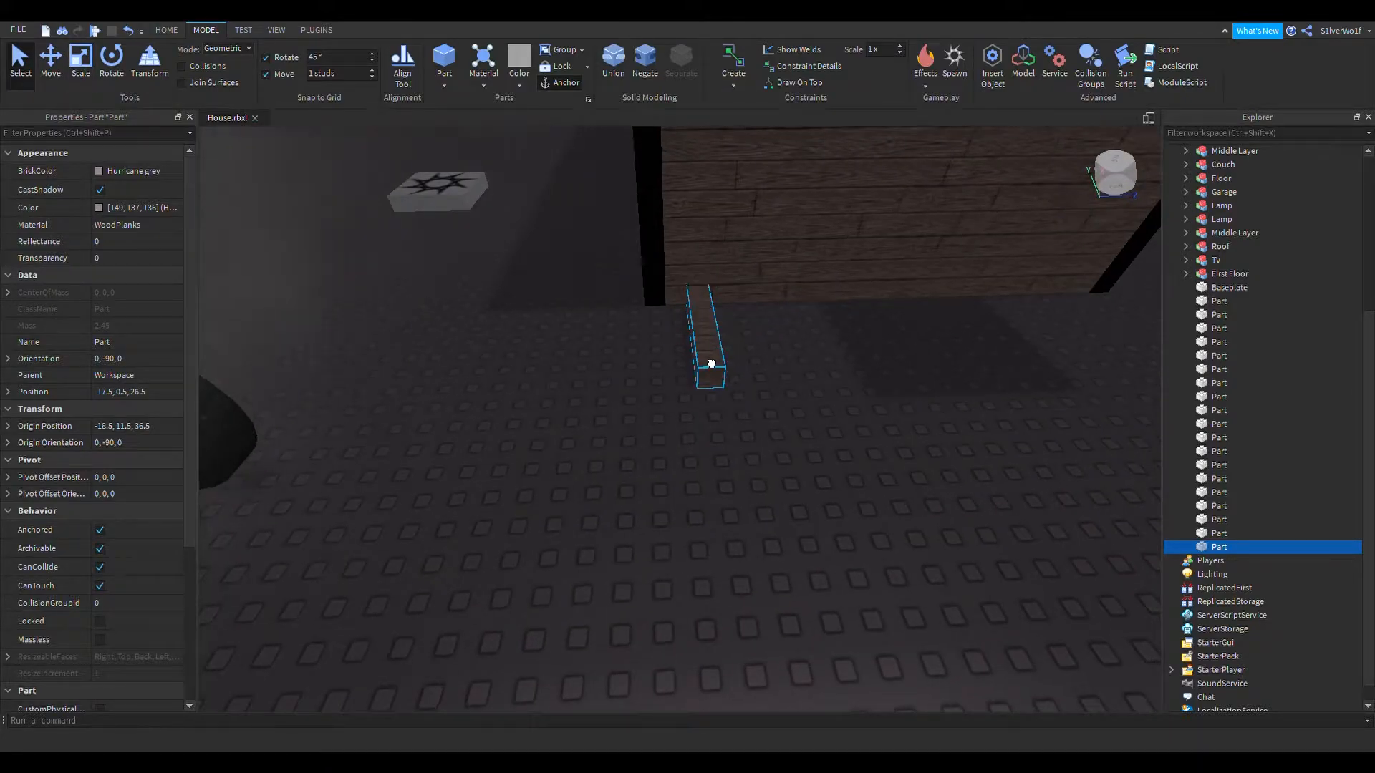
left_click_drag(710, 387, 707, 371)
key("d")
right_click_drag(785, 398, 786, 398)
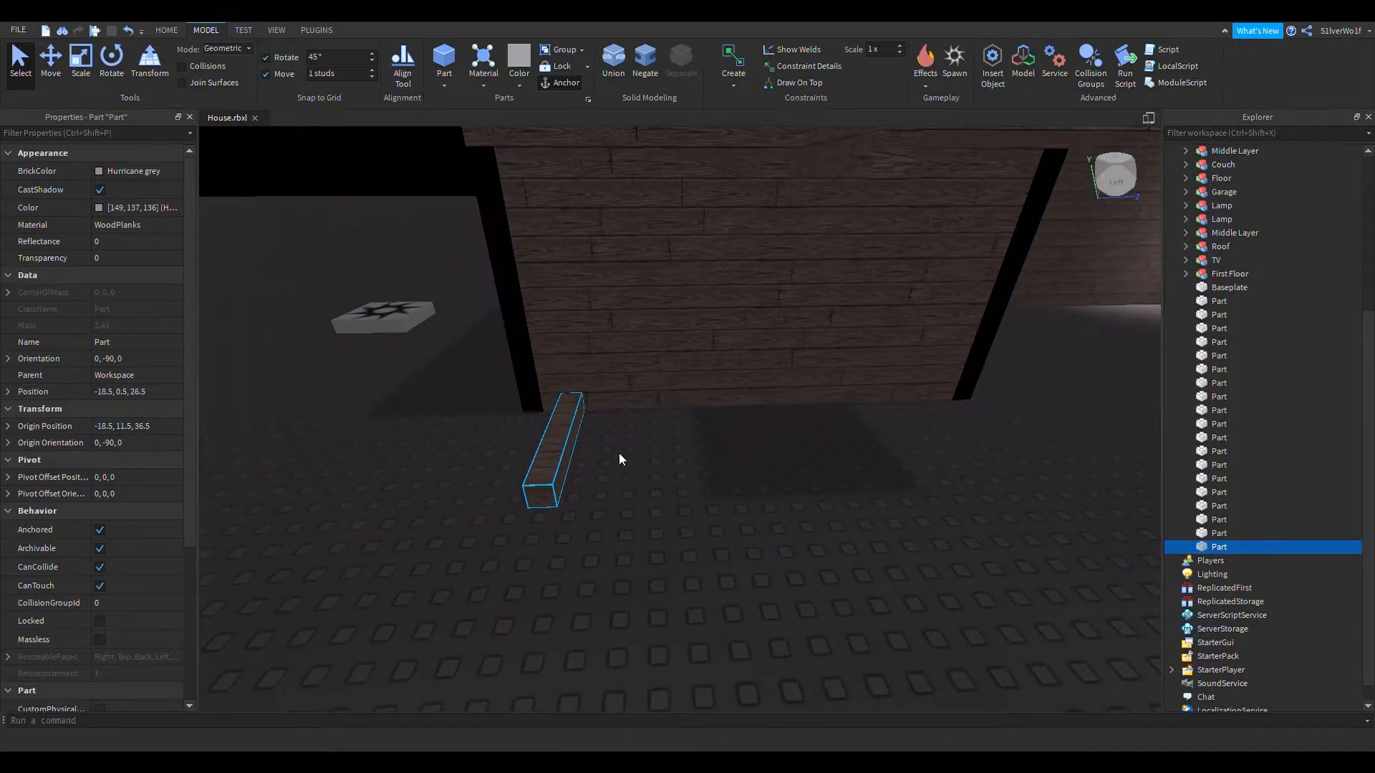
right_click_drag(583, 478, 624, 516)
Step: Duplicate the ground-level tread repeatedly, stacking the copies upward to -18.5, 9.5, 26.5
key("ctrl+d")
key("ctrl+d")
key("ctrl+d")
key("ctrl+d")
key("ctrl+d")
key("ctrl+d")
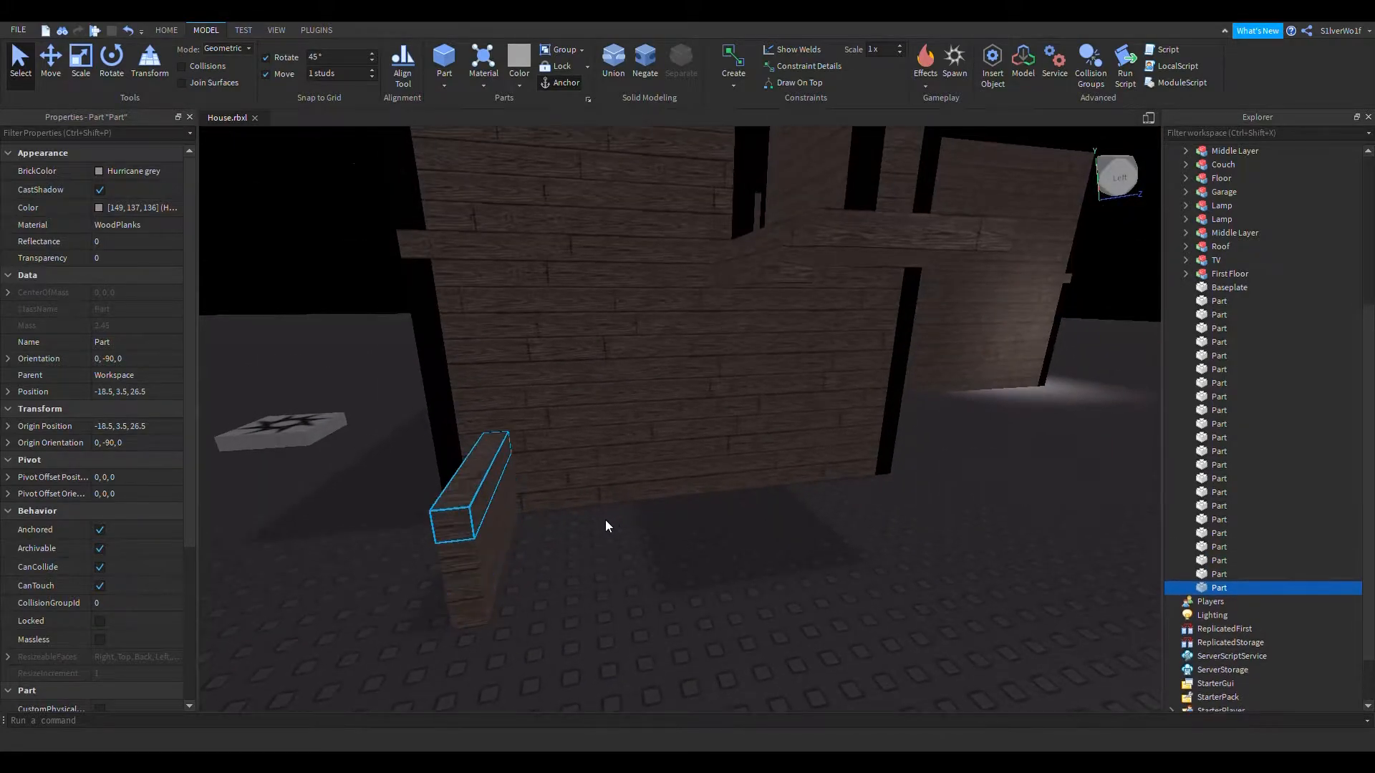
key("ctrl+d")
key("ctrl+d")
key("ctrl+d")
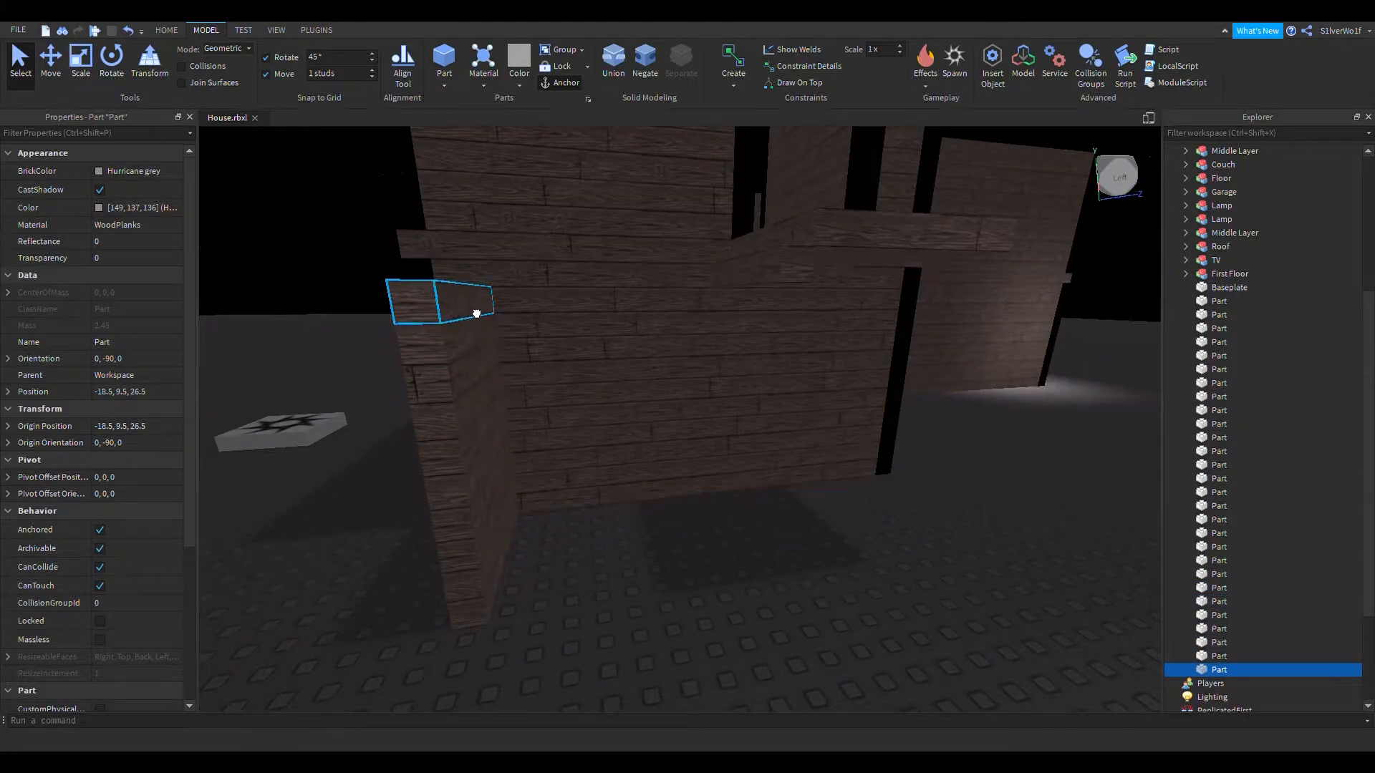
Step: Spread the stacked treads along the wall as ascending steps between the ground and the existing upper treads
left_click_drag(479, 310, 691, 310)
left_click_drag(485, 359, 659, 334)
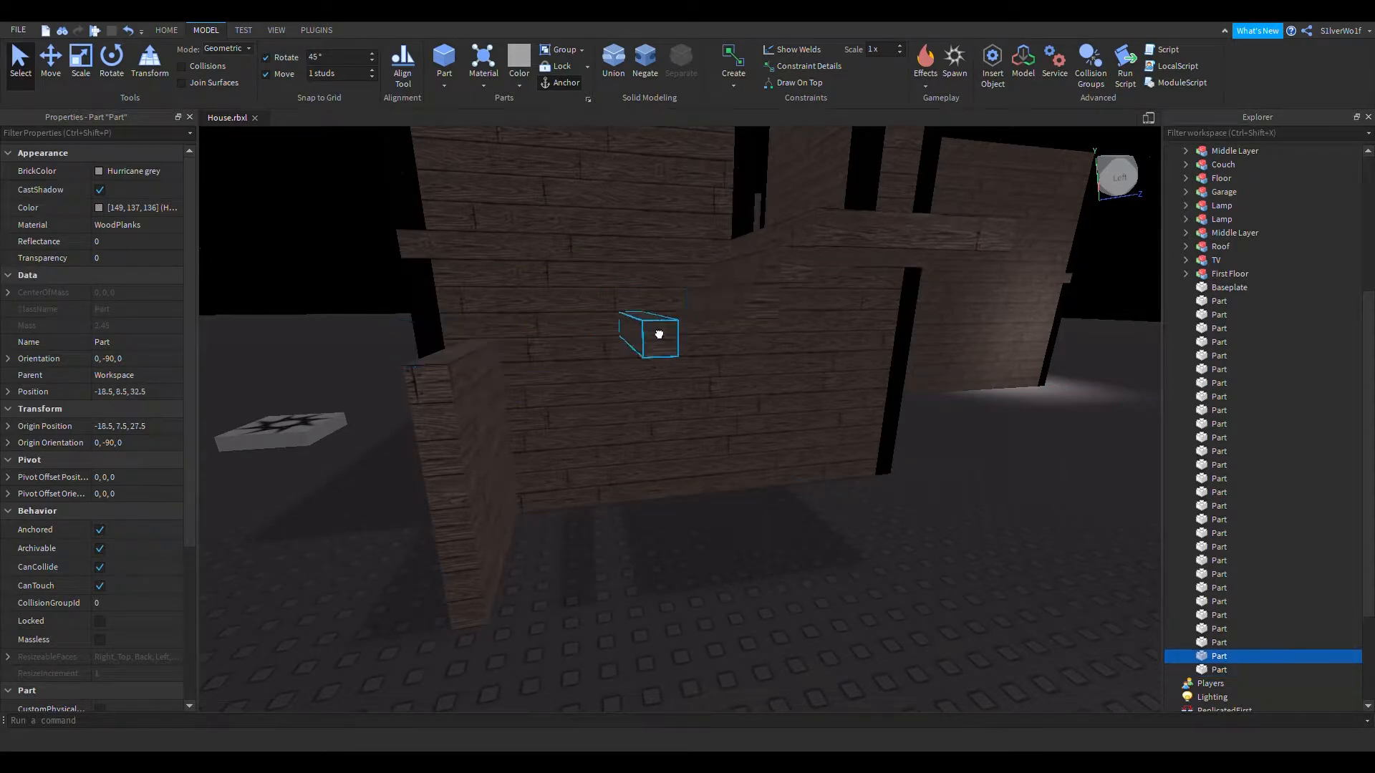
left_click_drag(451, 361, 624, 372)
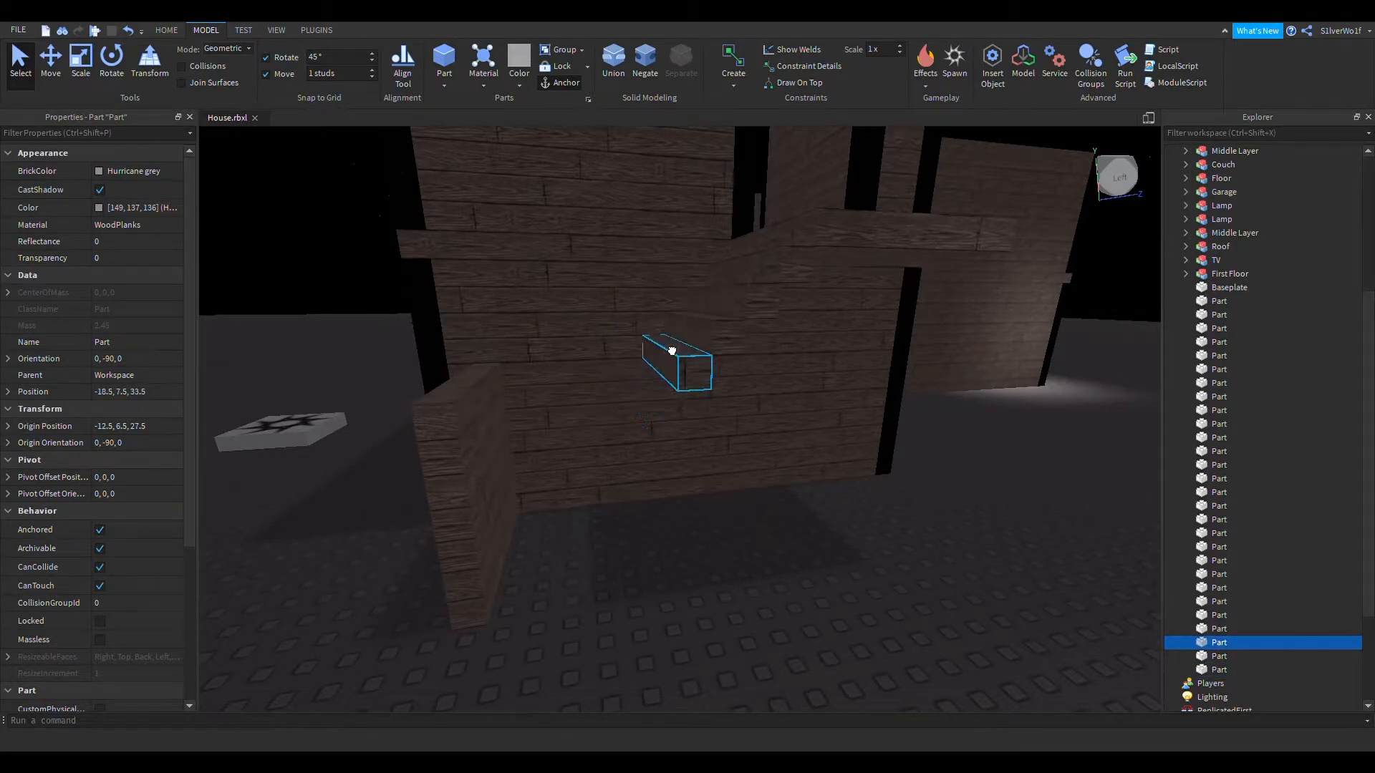
left_click_drag(484, 410, 641, 389)
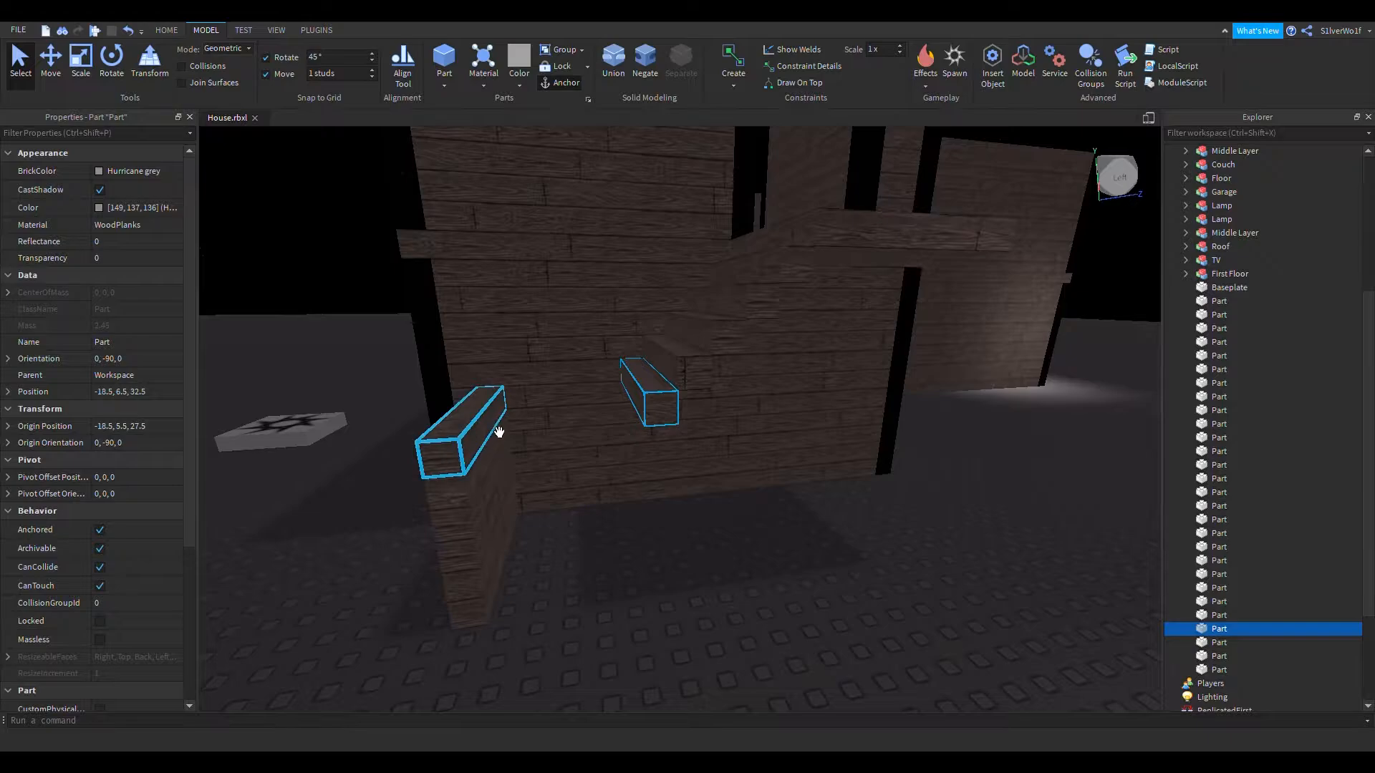
left_click_drag(499, 431, 573, 398)
left_click_drag(501, 458, 597, 418)
left_click_drag(521, 467, 573, 439)
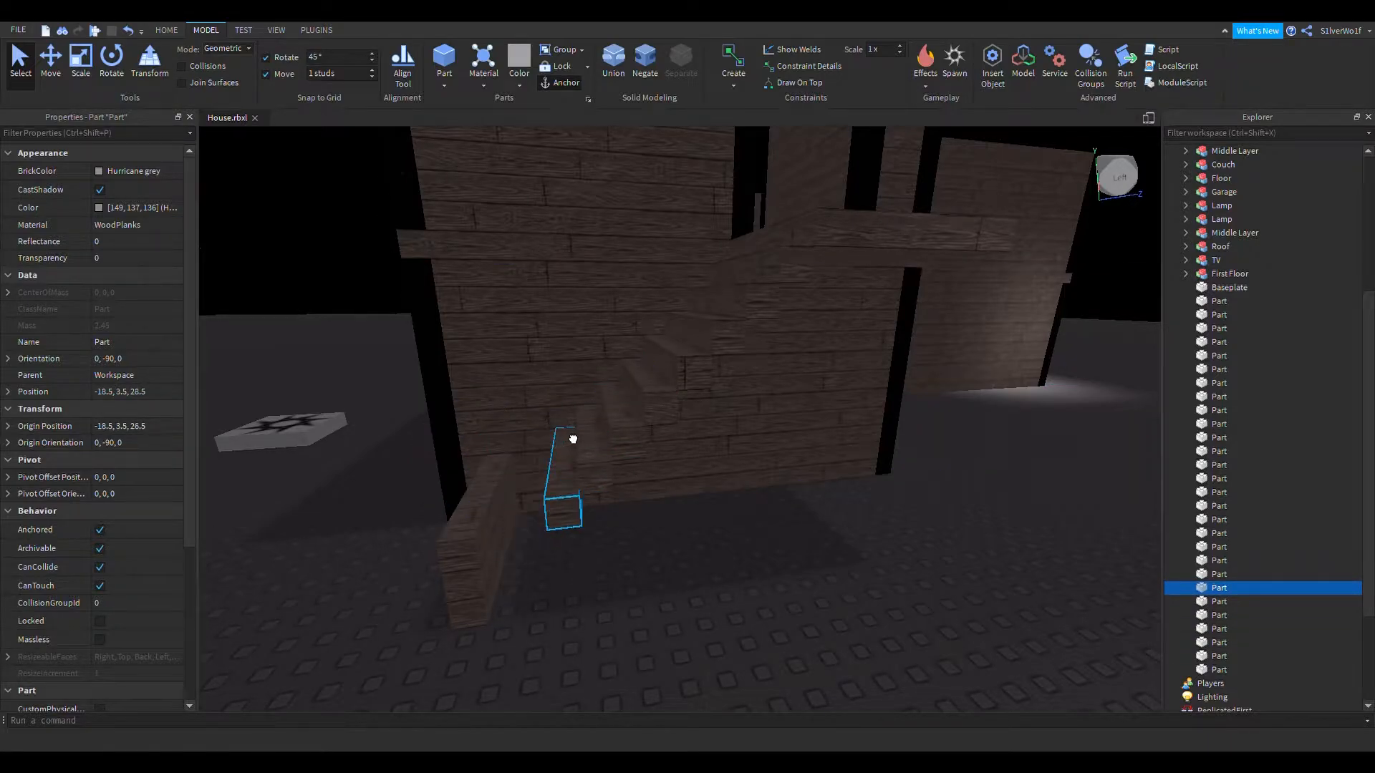
left_click_drag(524, 493, 550, 460)
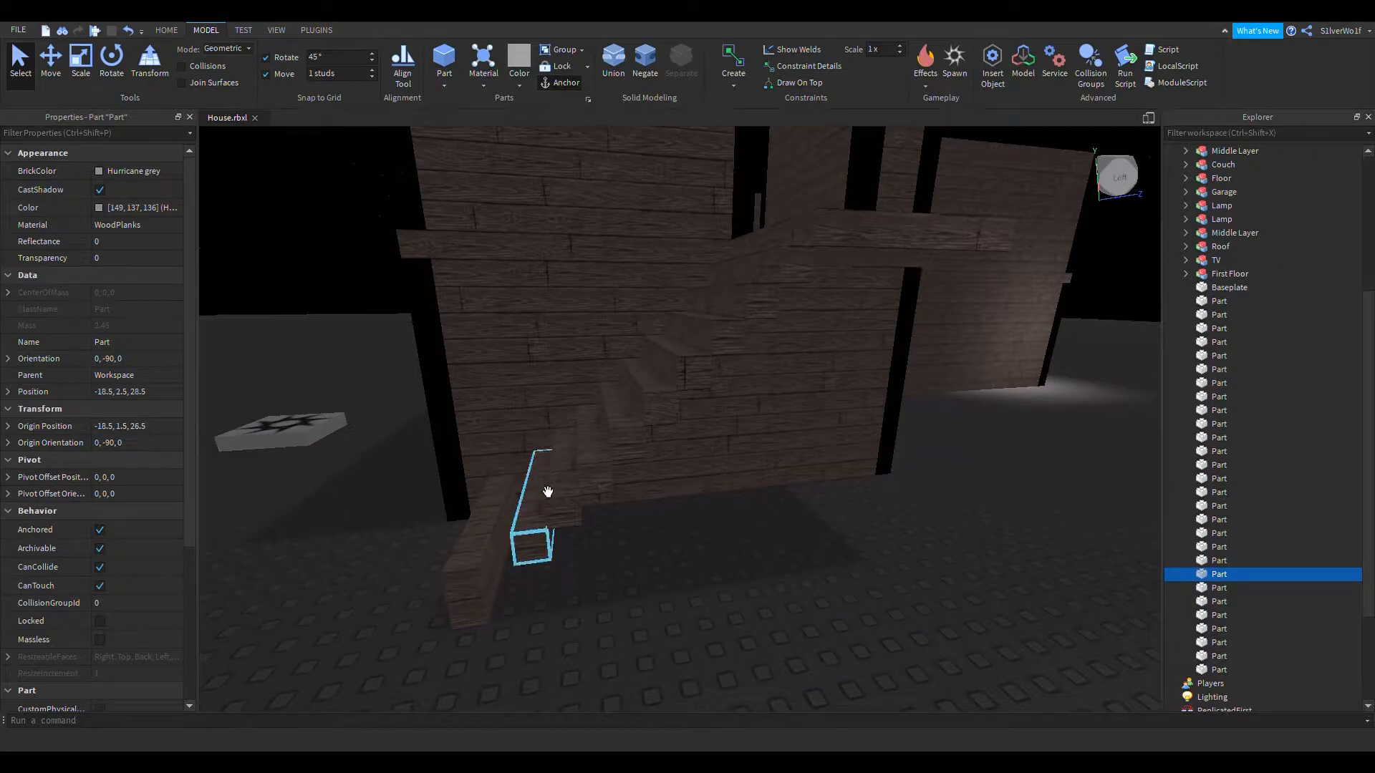
left_click(522, 485)
left_click(758, 634)
Step: Playtest the house by walking the character up the rebuilt outside staircase, and stop the test
key("d")
right_click_drag(729, 630, 757, 634)
key("a")
key("a")
key("s")
key("s")
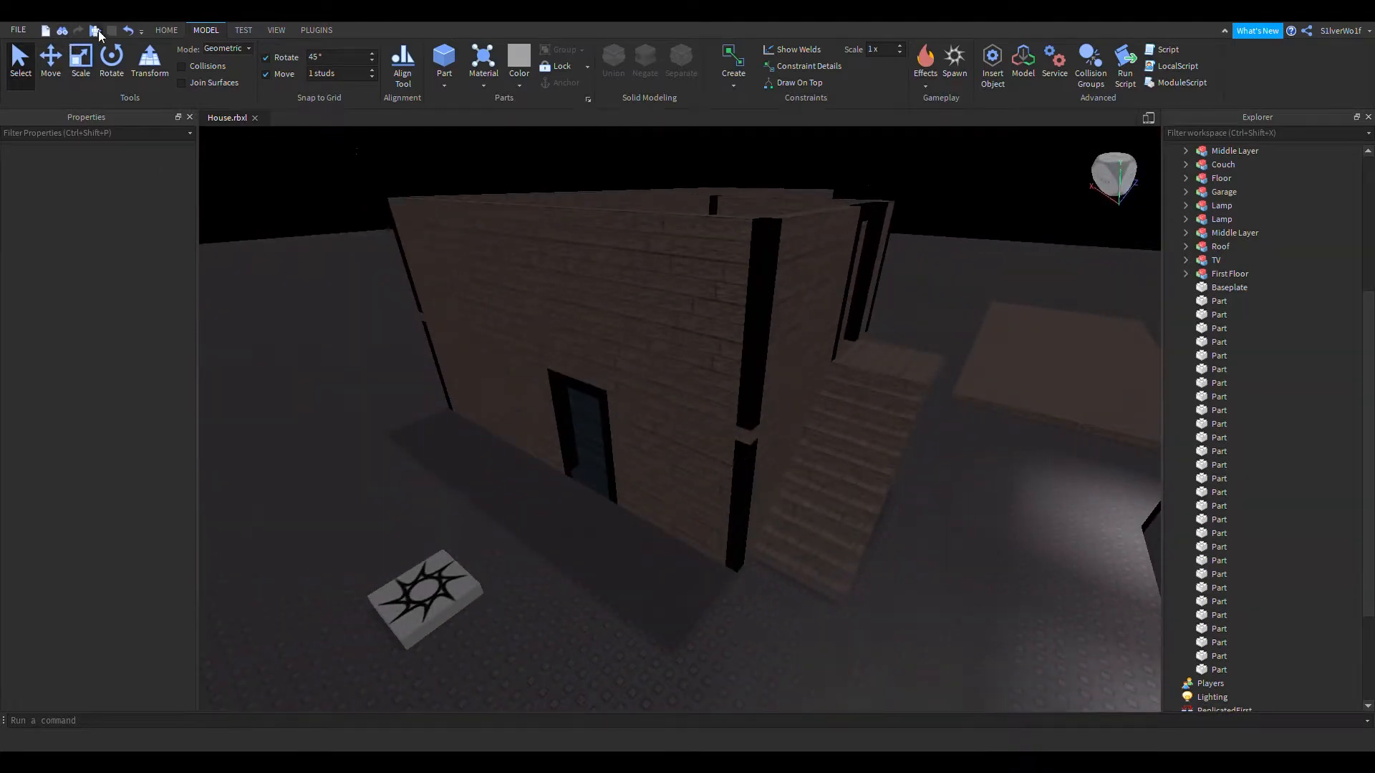
left_click(98, 31)
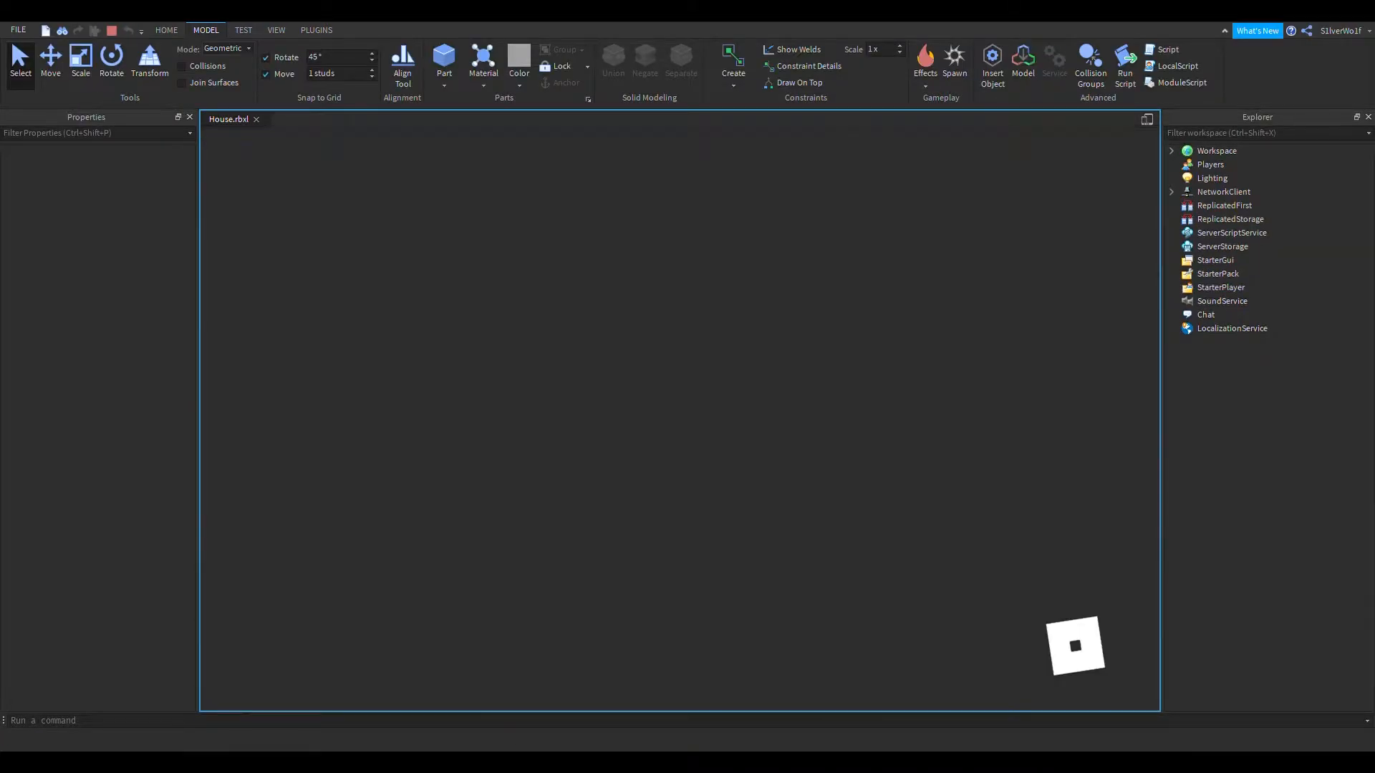
key("d")
right_click_drag(773, 504, 774, 504)
key("w")
key("a")
key("w")
key("w")
key("s")
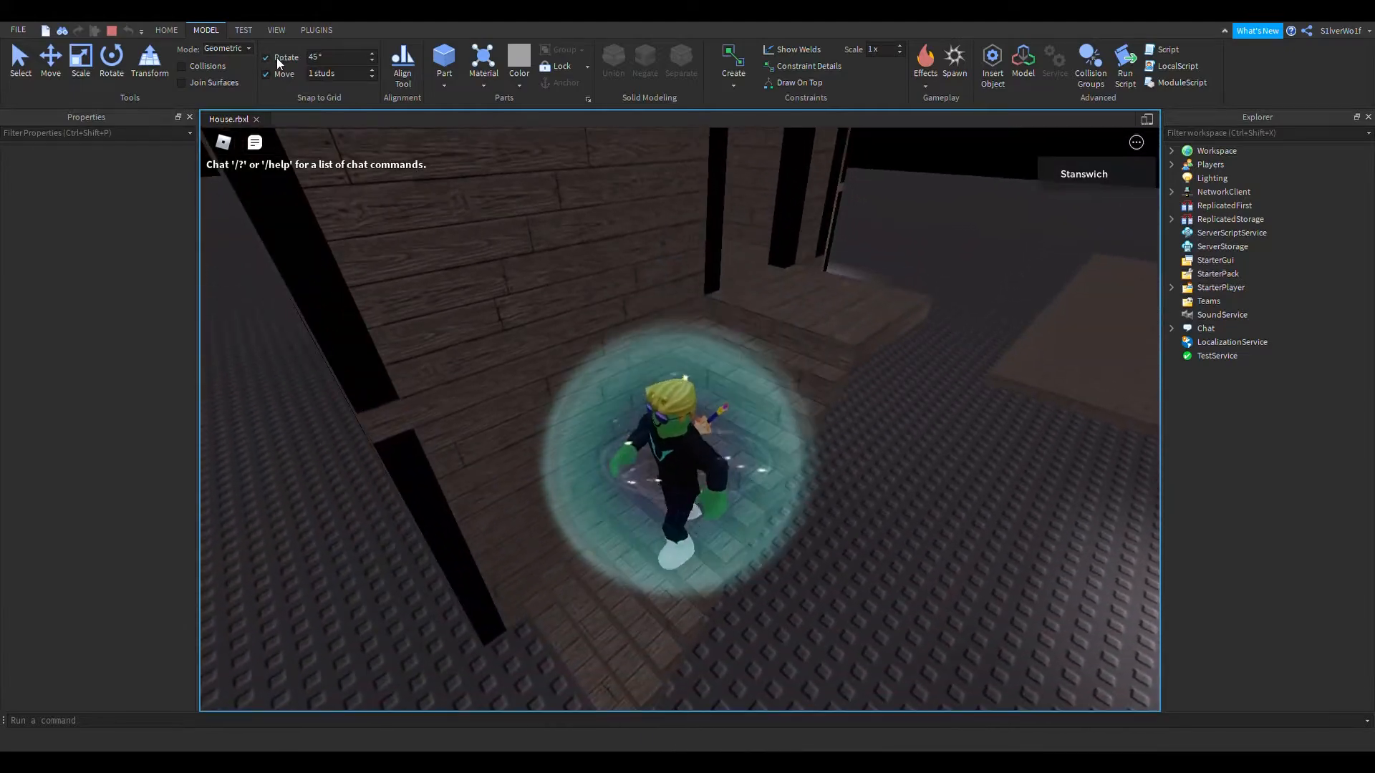
key("d")
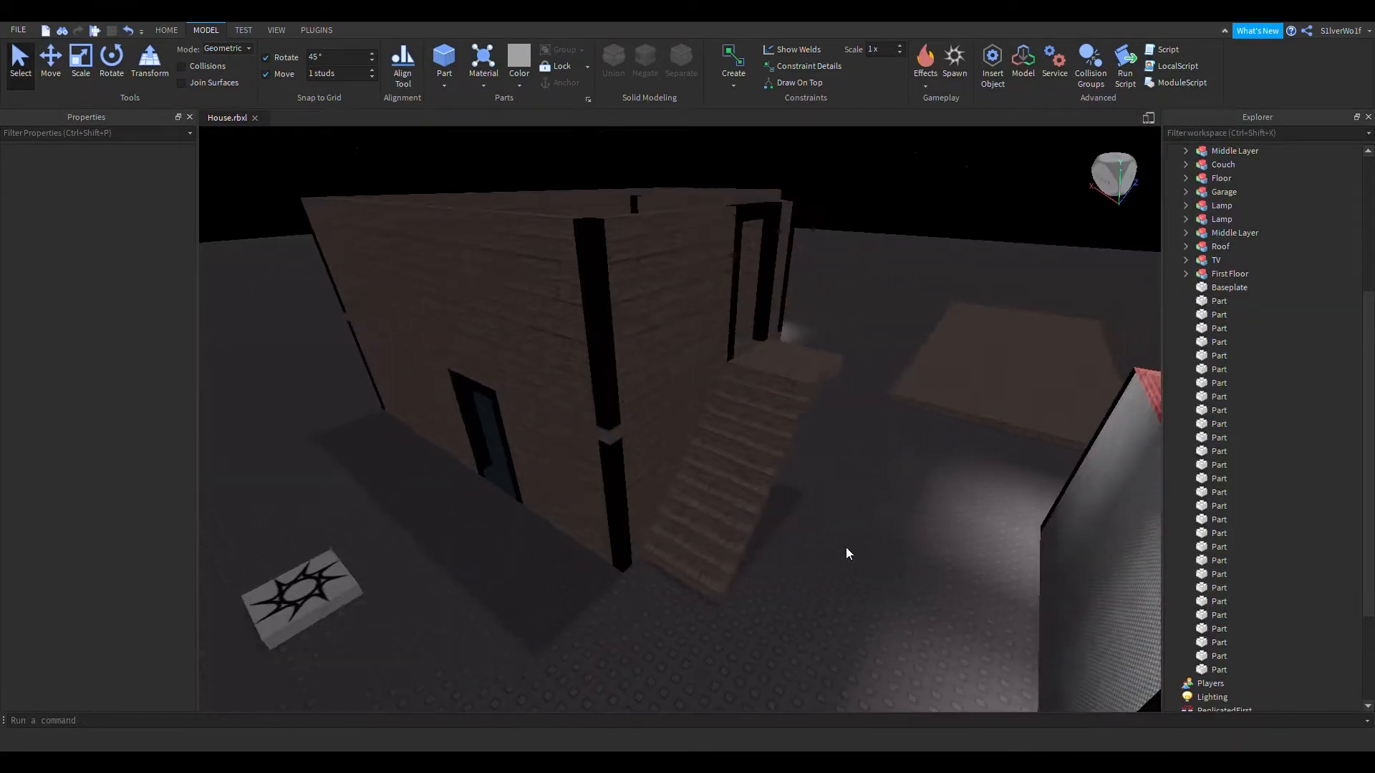
Step: Duplicate the top stair tread and place the copy as a rail above the platform's far edge at -18.5, 16.5, 43.5
right_click_drag(847, 548, 846, 549)
key("e")
key("w")
key("w")
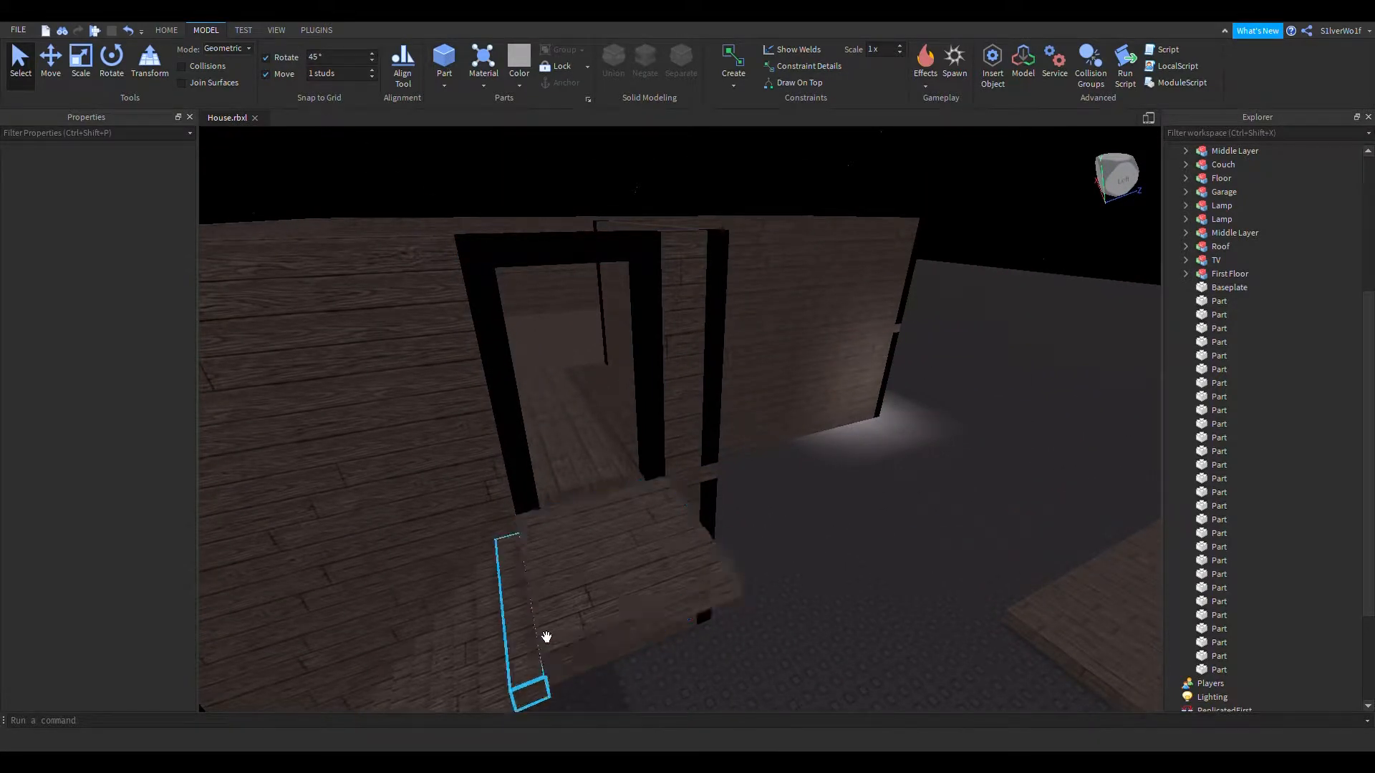
left_click(629, 552)
key("ctrl+d")
left_click_drag(582, 543, 751, 427)
right_click_drag(852, 554, 849, 552)
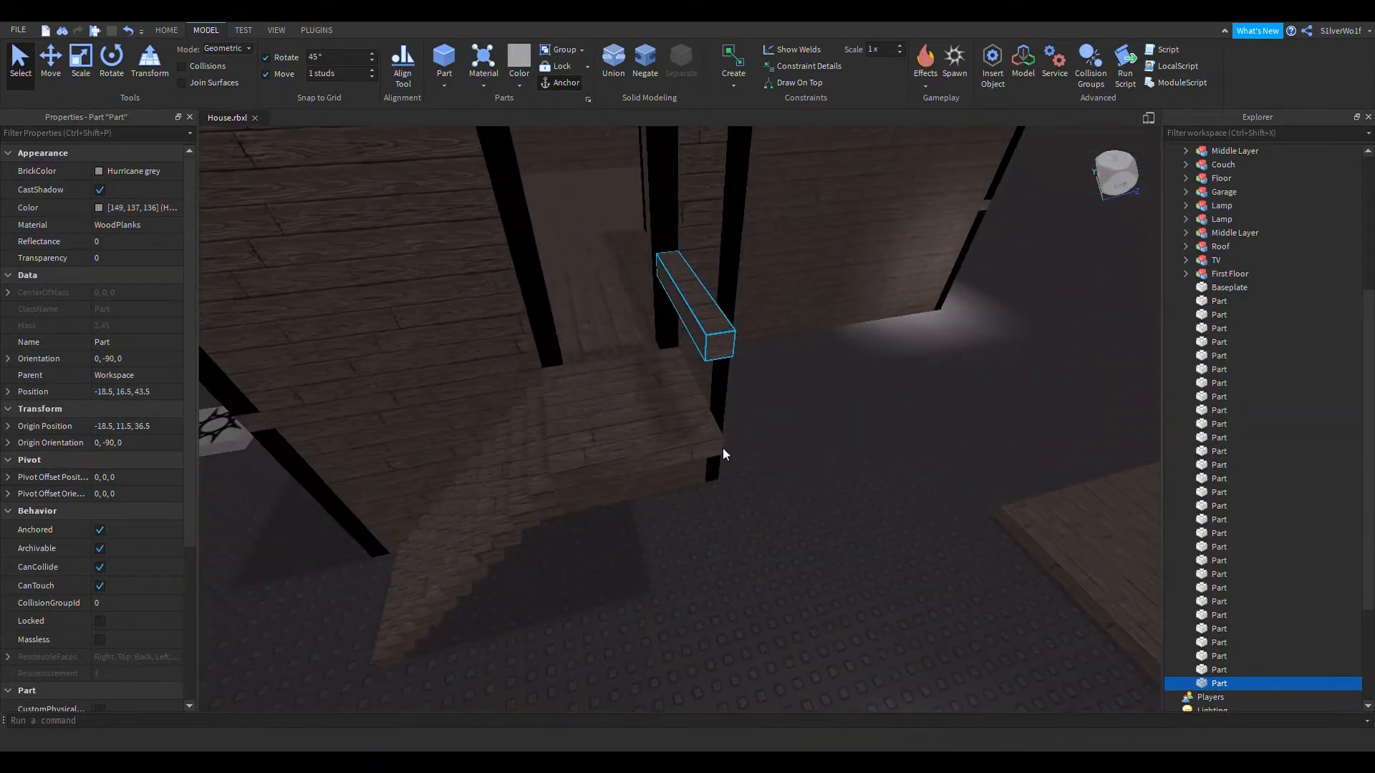
Step: Duplicate the rail, shrink the copy to a cube, and place it on the platform's outer corner at -21.5, 12.5, 43.5
key("ctrl+d")
left_click_drag(716, 337, 640, 435)
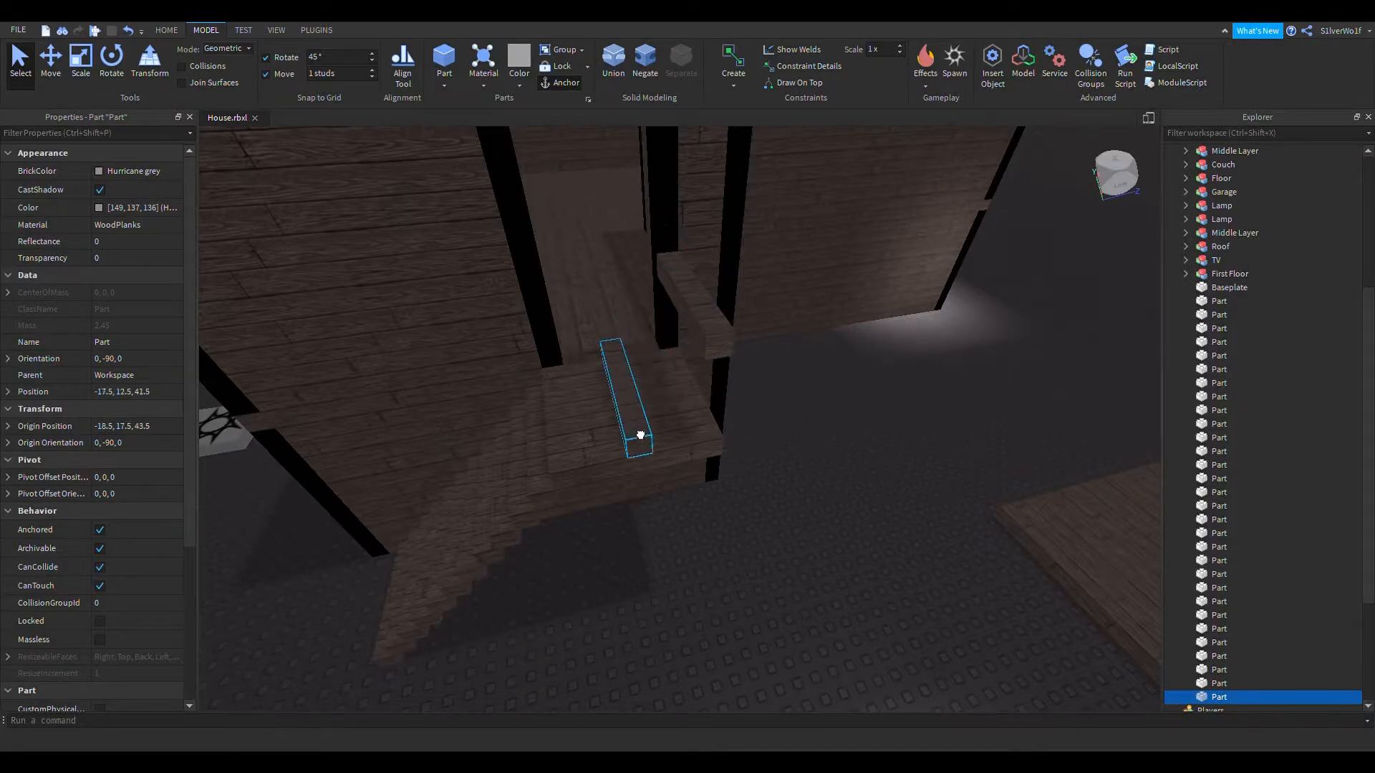
right_click_drag(655, 375, 646, 367)
key("ctrl+3")
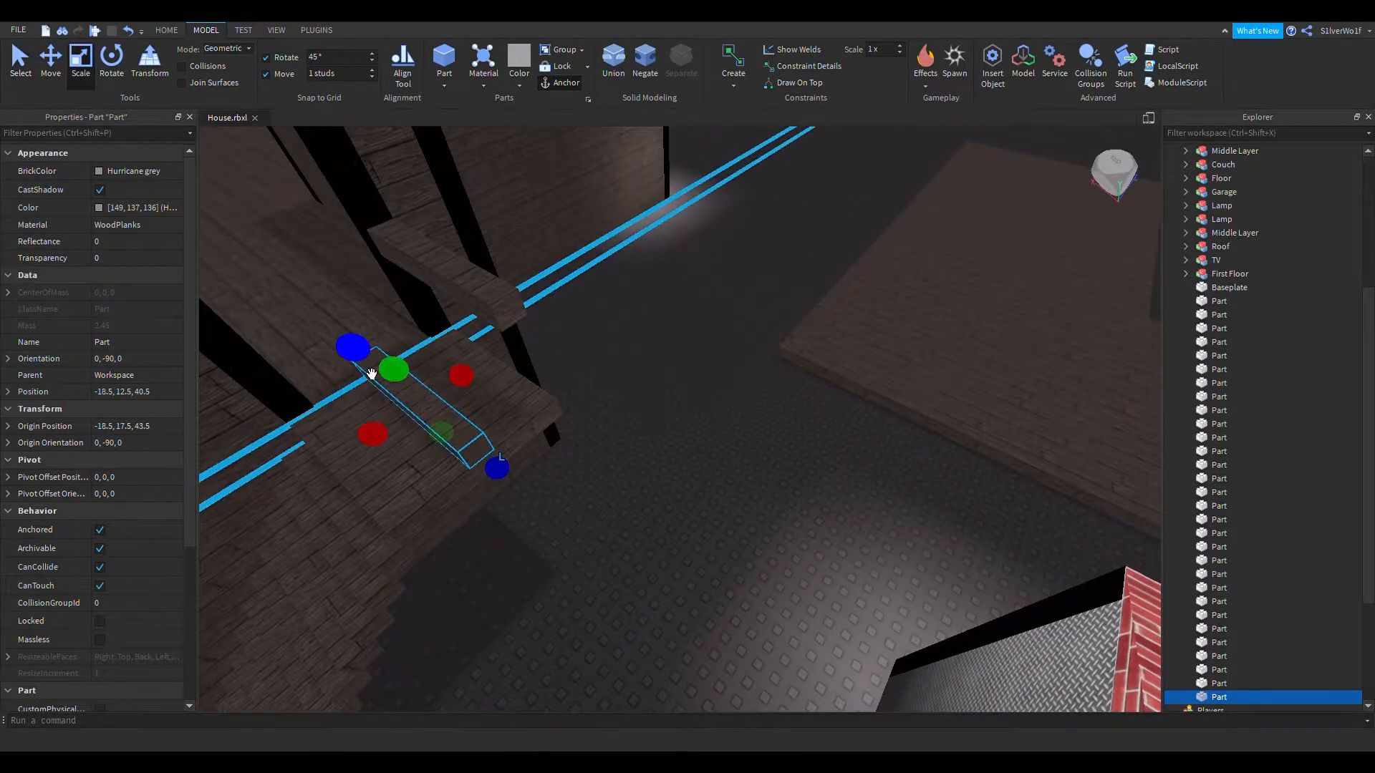
left_click_drag(376, 347, 544, 421)
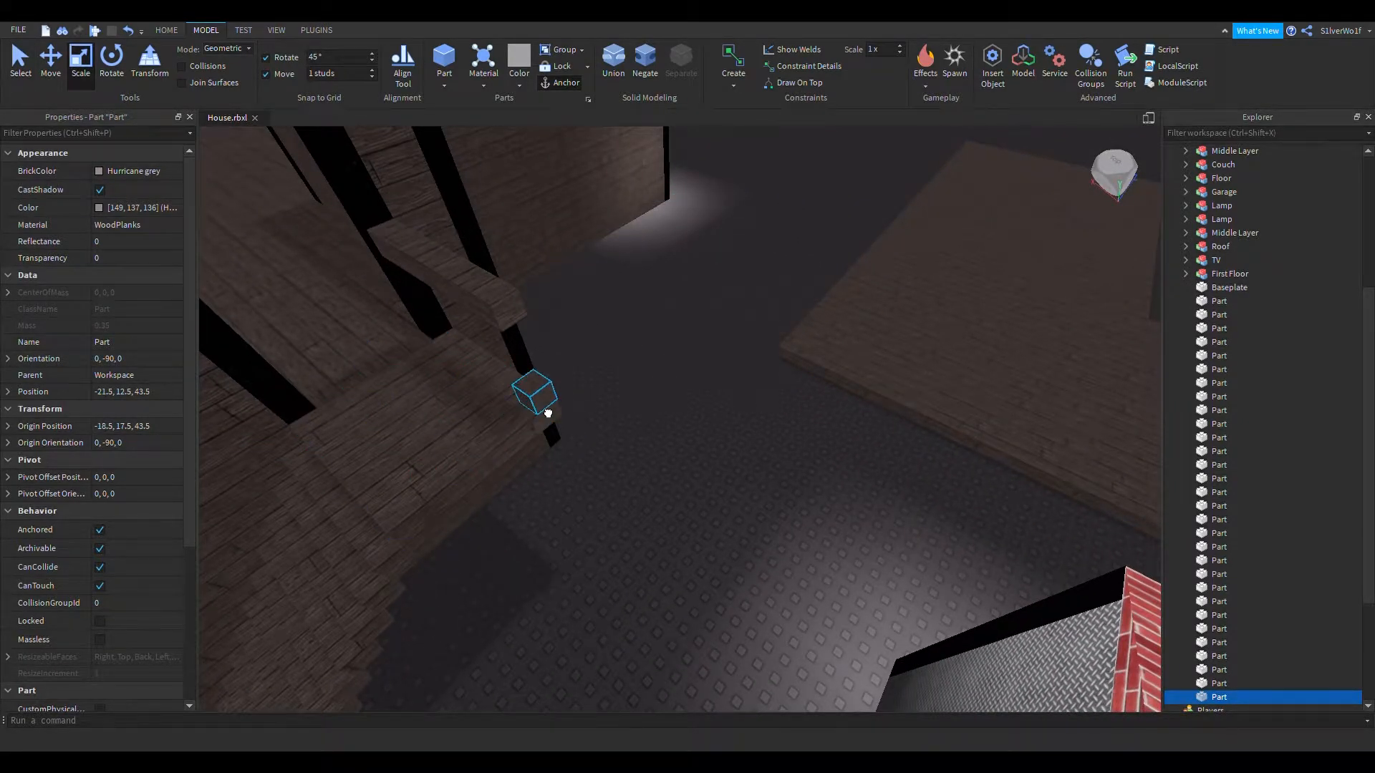
right_click_drag(550, 414, 636, 458)
Step: Shorten the far rail's outer end to meet the corner and stretch the corner cube upward into a railing post
left_click(635, 408)
left_click_drag(676, 398, 644, 401)
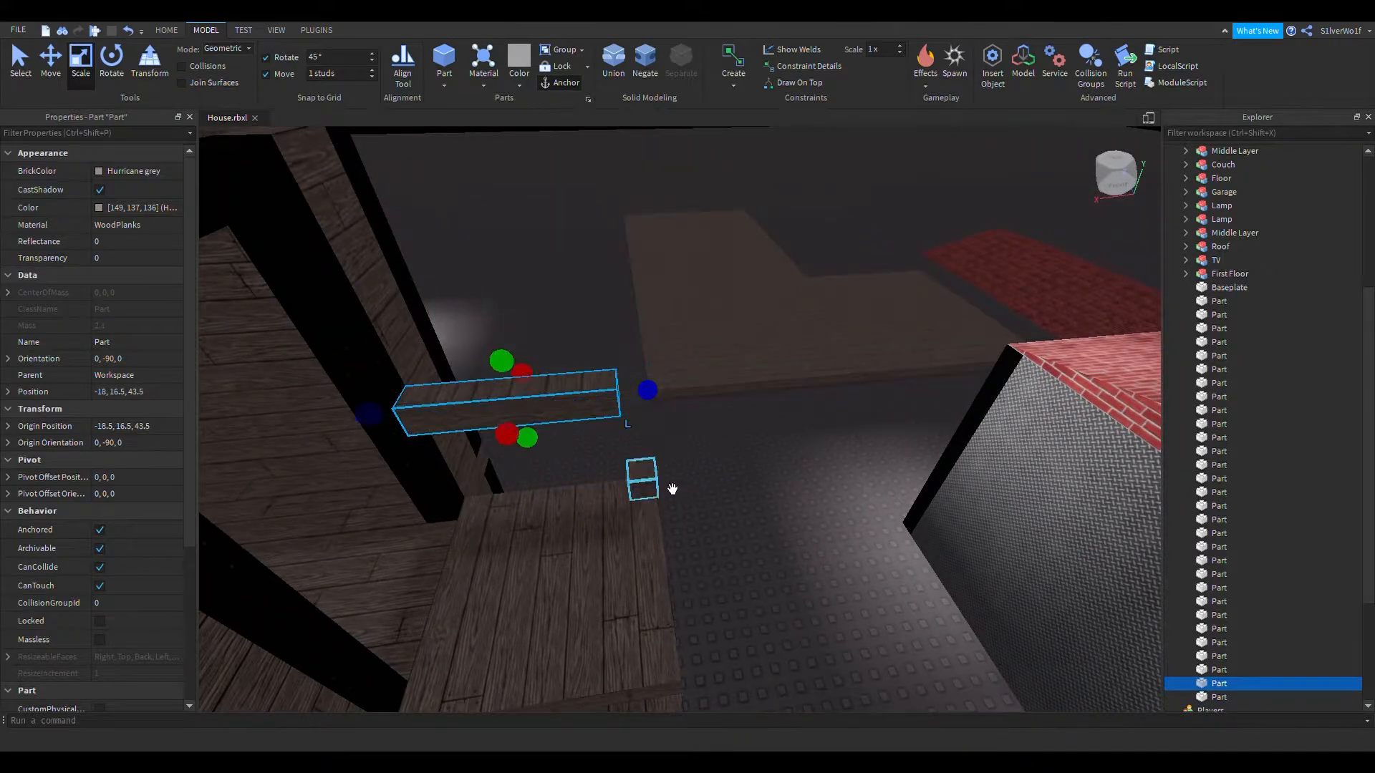
left_click(653, 484)
right_click_drag(723, 535, 740, 553)
Step: Duplicate the far rail, turn the copy to orientation 0, 0, 0, and place it along the platform's outer edge at -21.5, 16.5, 40
left_click(816, 351)
right_click_drag(893, 467, 887, 473)
key("ctrl+v")
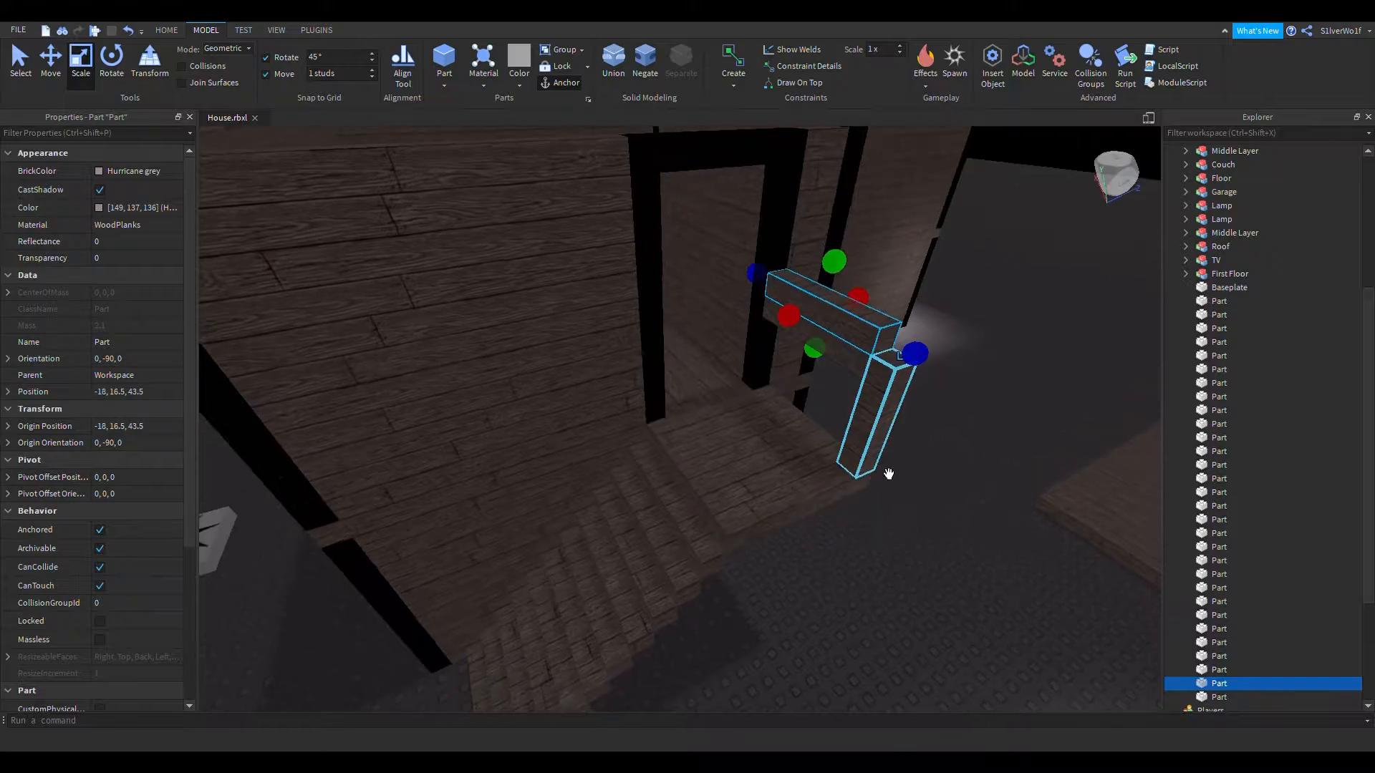
left_click_drag(884, 360, 886, 391)
right_click_drag(949, 510, 840, 626)
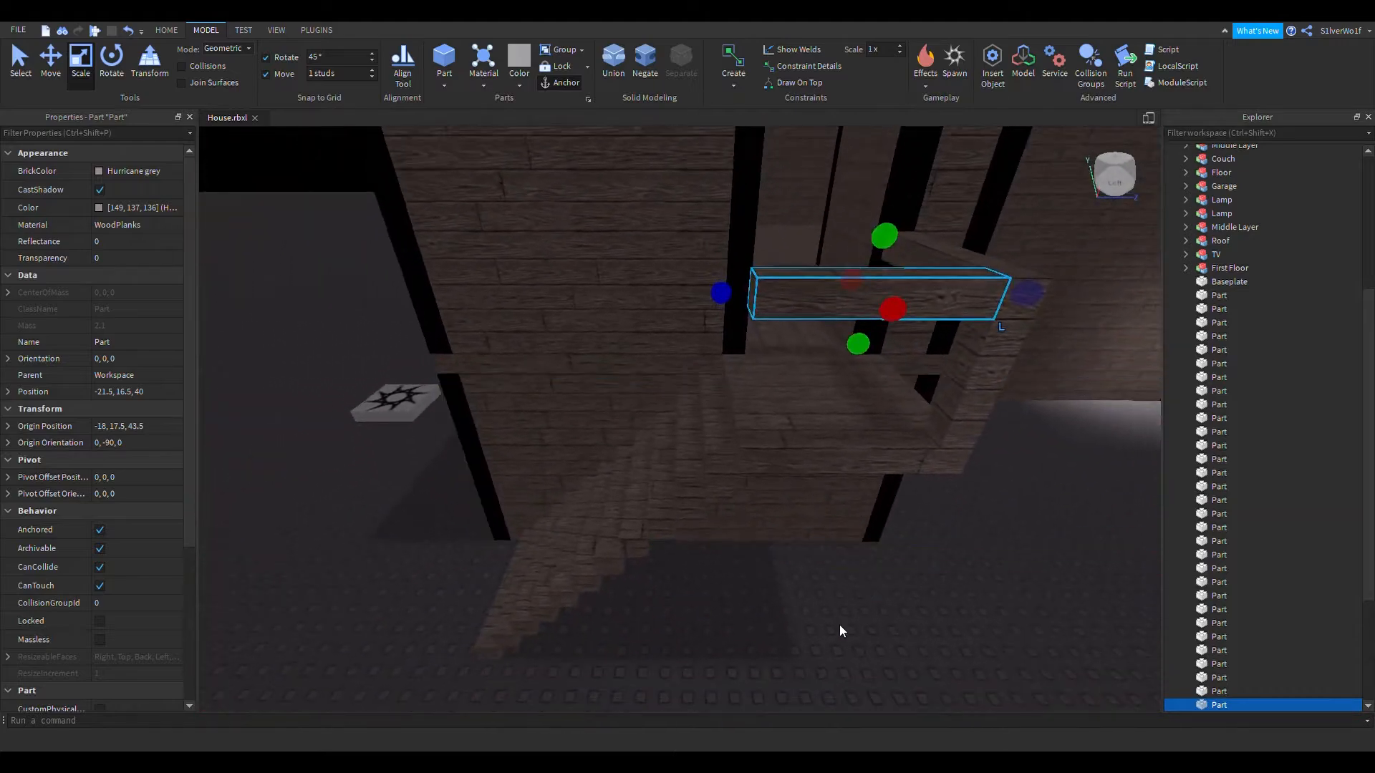
left_click(832, 633)
Step: Copy the corner post to the stair end of the platform's outer edge and shorten the outer rail to fit between the posts
key("d")
key("a")
key("s")
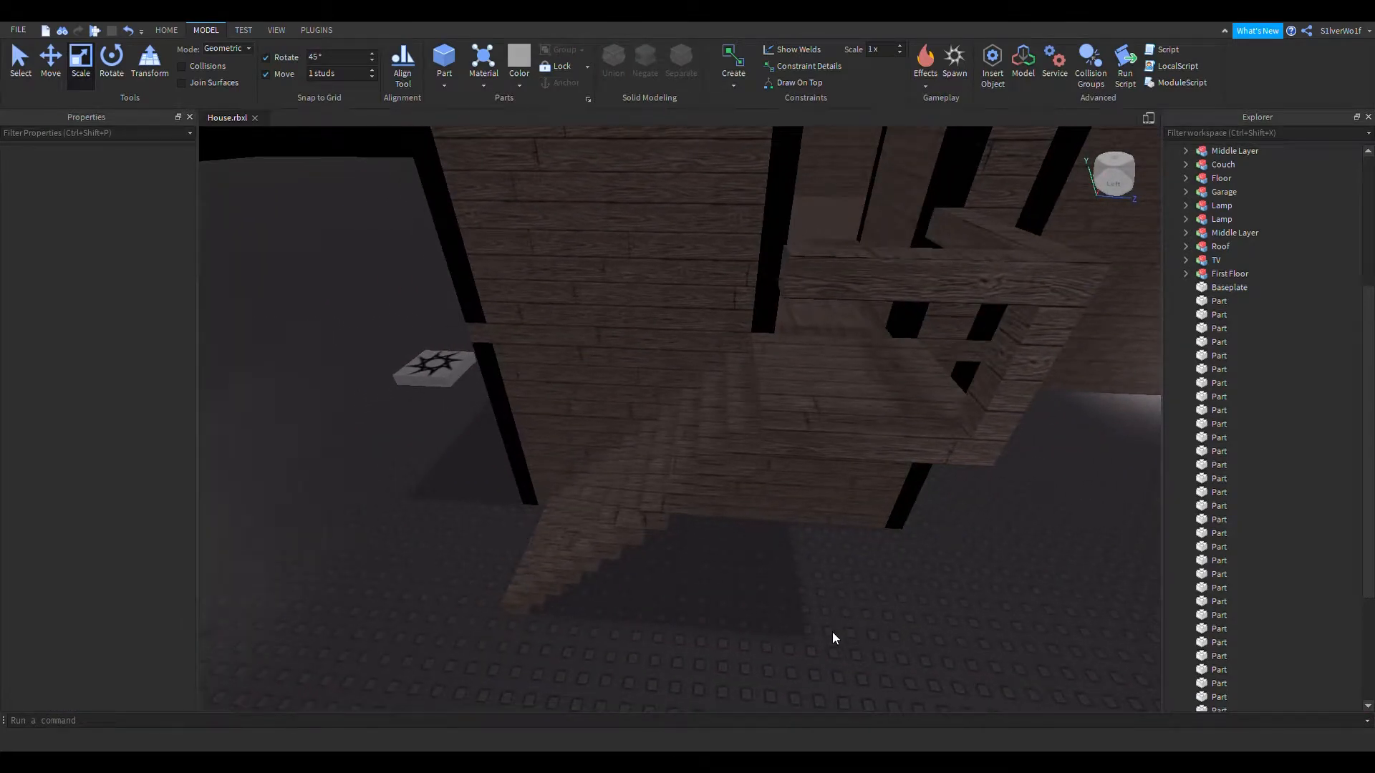
key("a")
key("d")
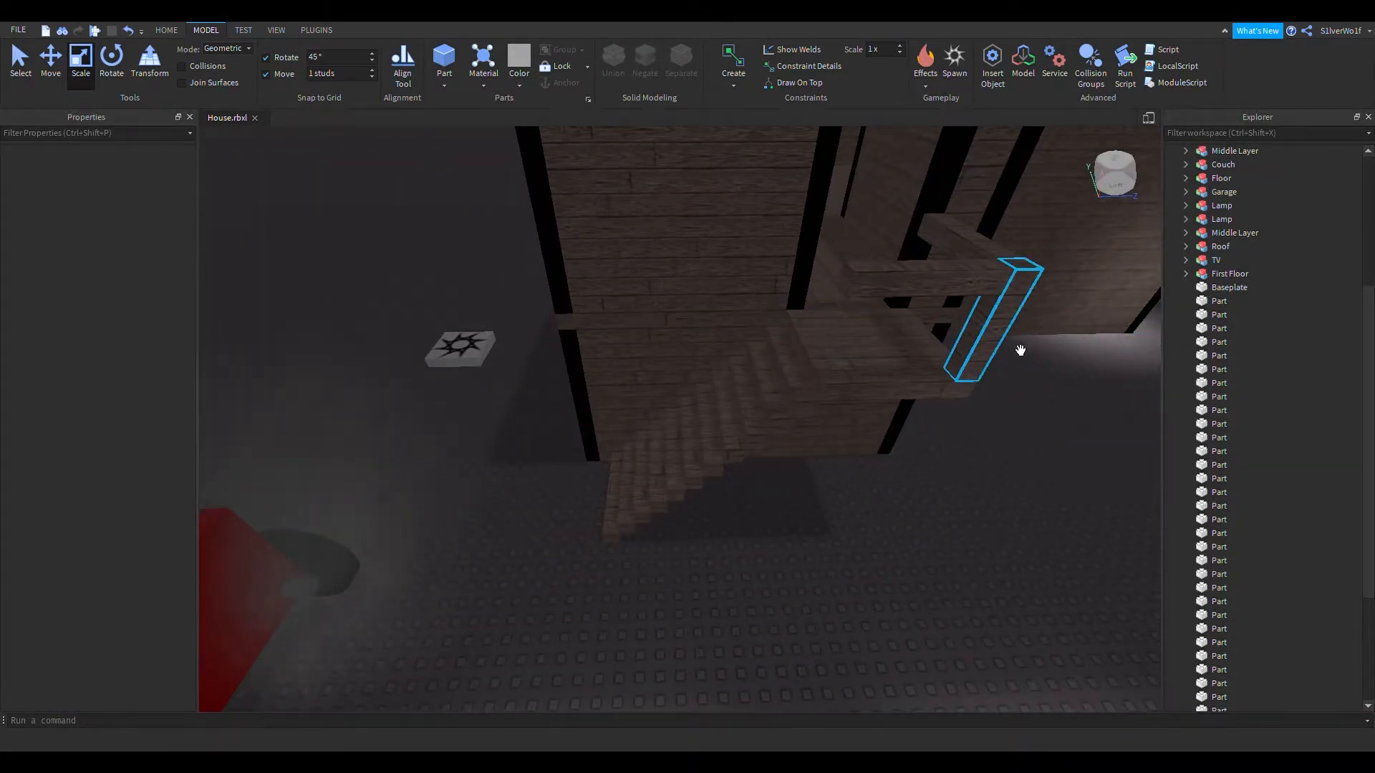
left_click(1015, 348)
right_click_drag(1015, 501, 956, 454)
key("ctrl+d")
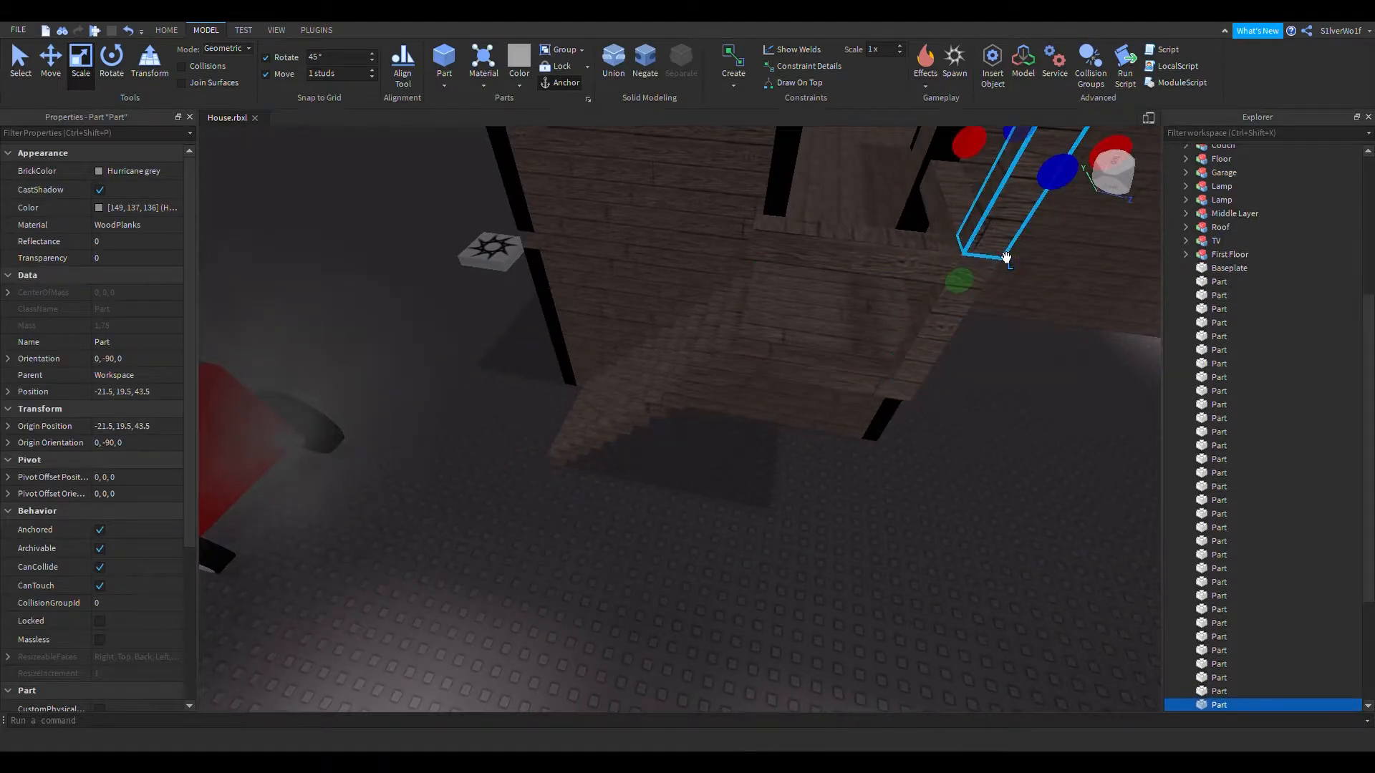
left_click_drag(1003, 253, 779, 351)
left_click(819, 275)
left_click_drag(721, 234, 749, 247)
left_click(806, 504)
Step: Duplicate the outer rail and place the copy above the upper stair treads at -21.5, 16.5, 34.5
key("a")
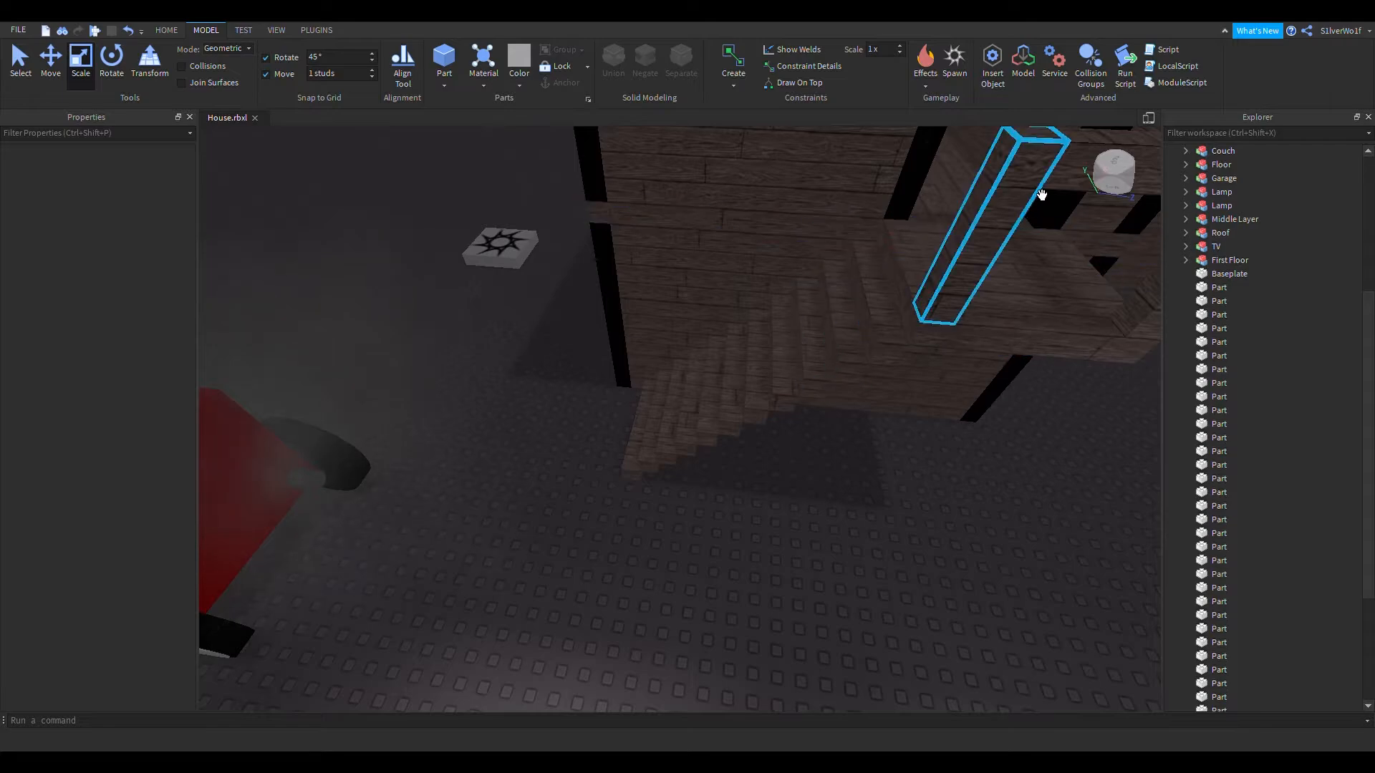
left_click(916, 294)
key("ctrl+d")
left_click_drag(943, 245, 884, 251)
right_click_drag(862, 441, 862, 441)
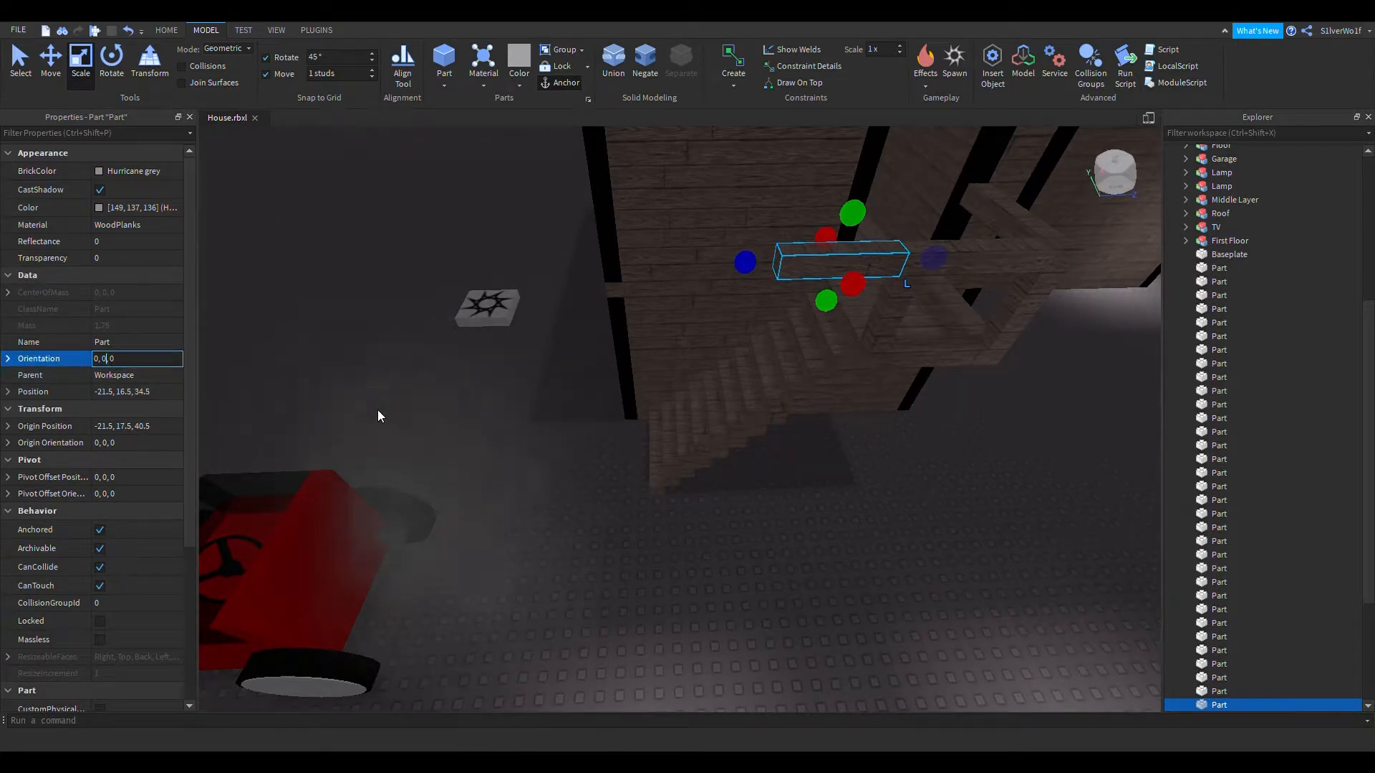
Step: Try orientations 0, 45, 0 and 0, 0, 45 on the copied rail above the stairs, undoing each
key("BackSpace")
type("45")
key("Return")
key("ctrl+z")
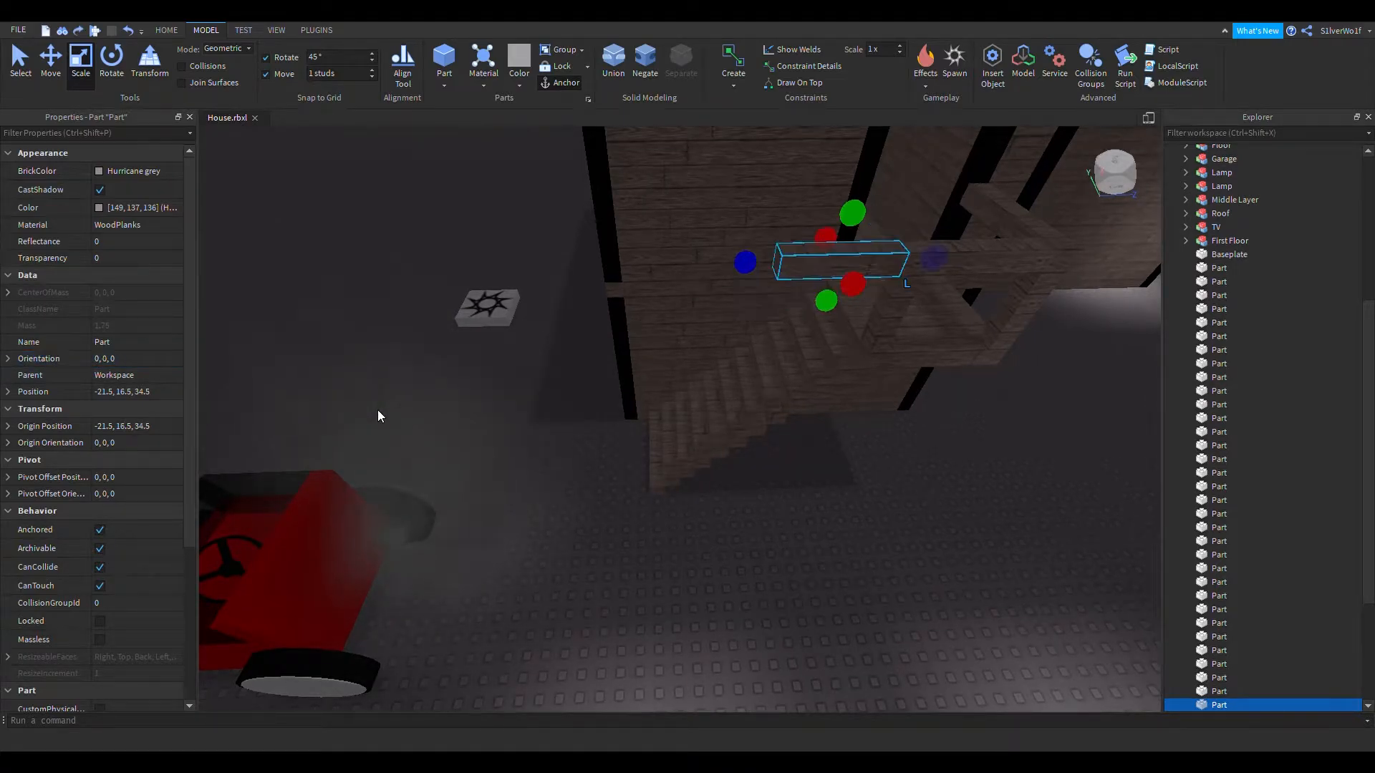
right_click_drag(780, 449, 371, 466)
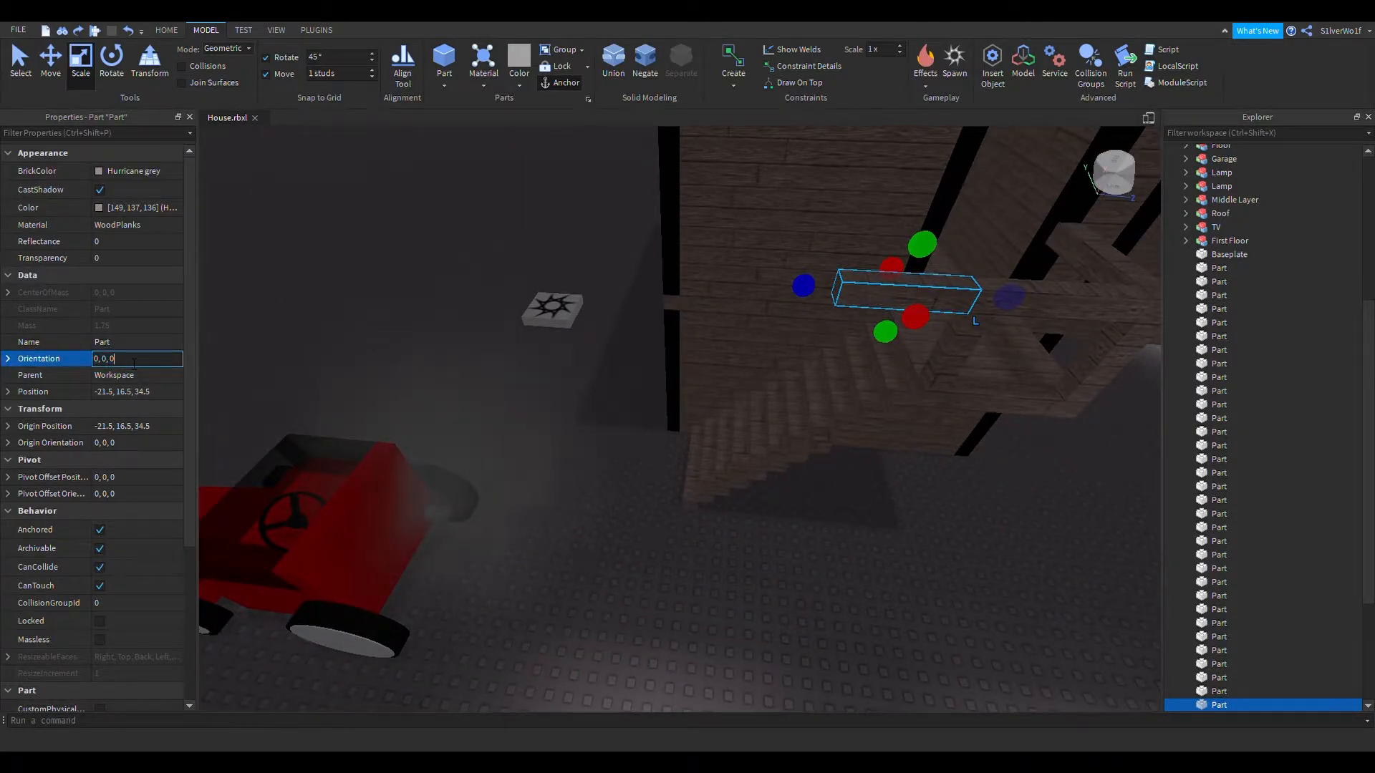
key("Return")
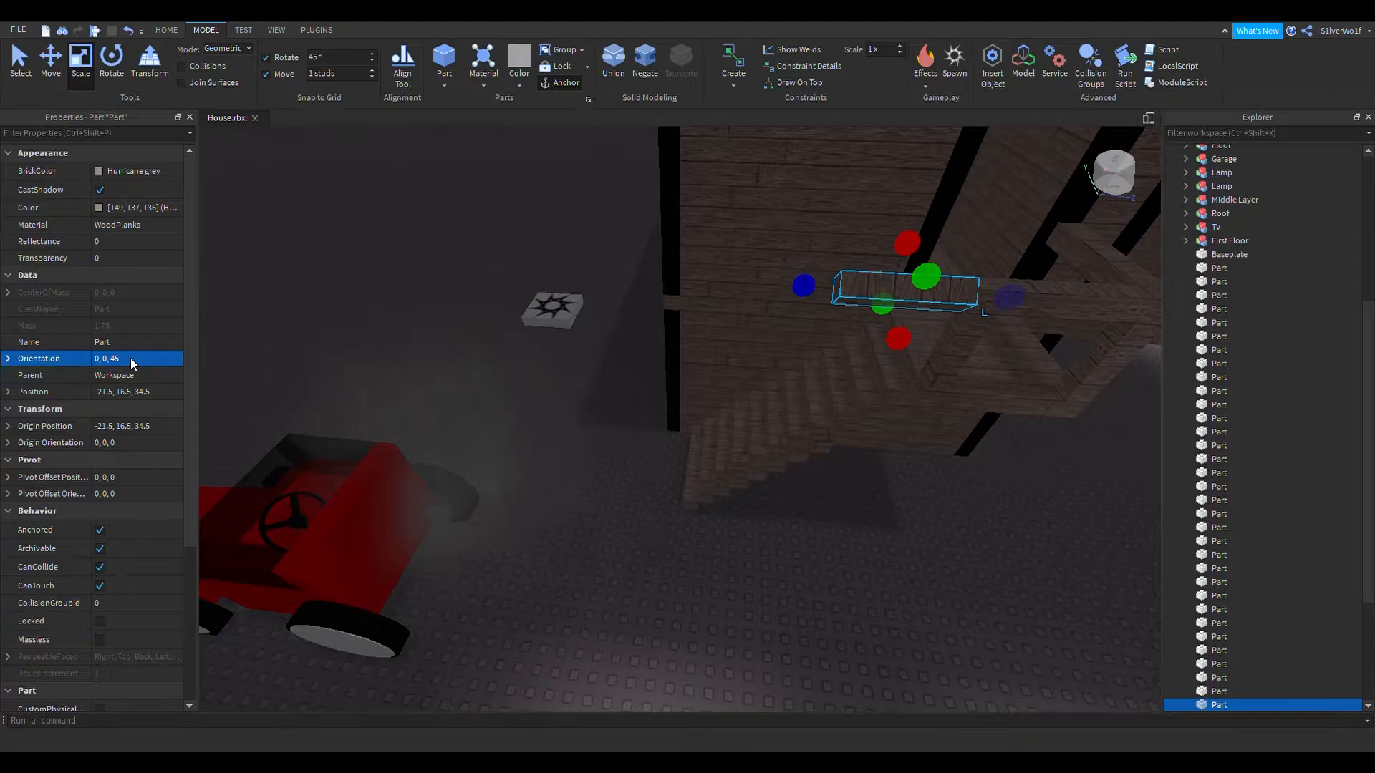
key("ctrl+z")
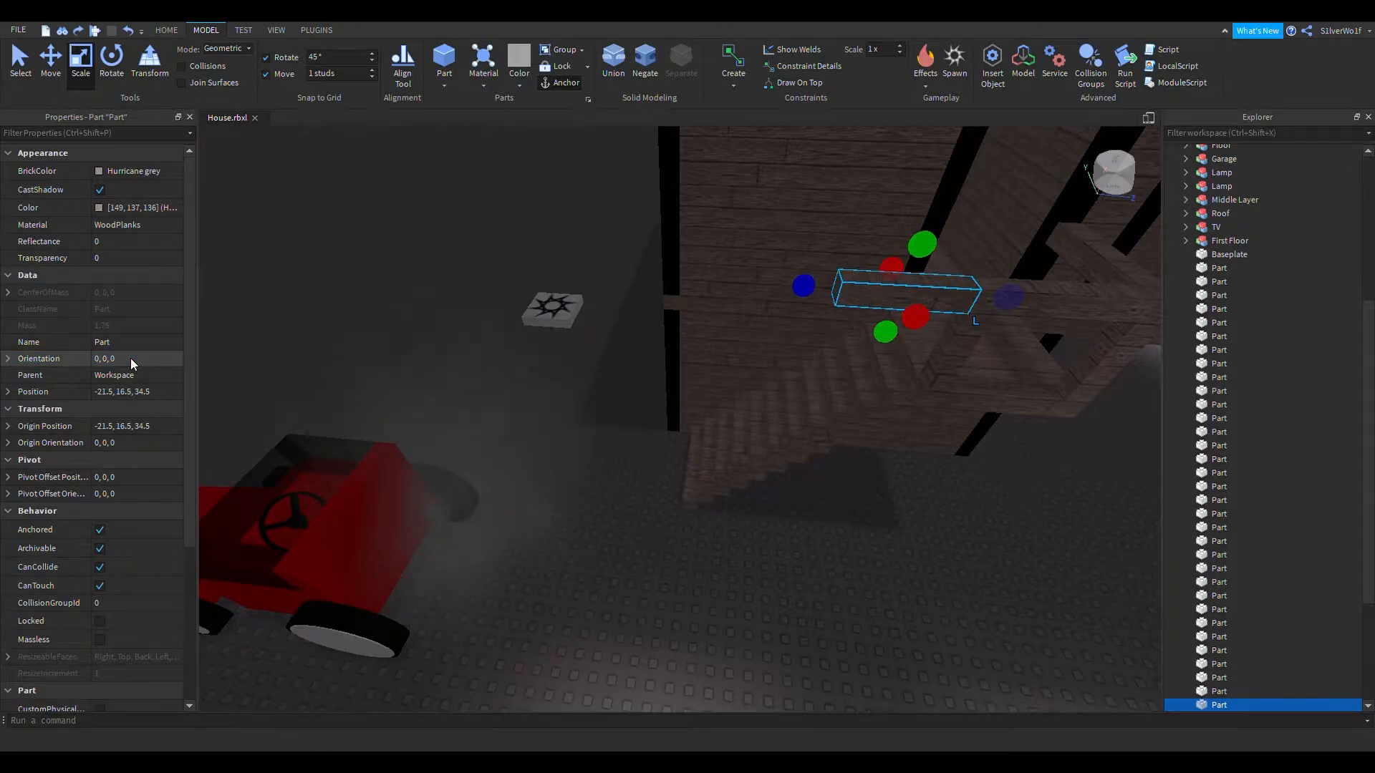
Step: Tilt the copied rail to follow the staircase slope by setting its orientation to 135, 0, 0
left_click(105, 361)
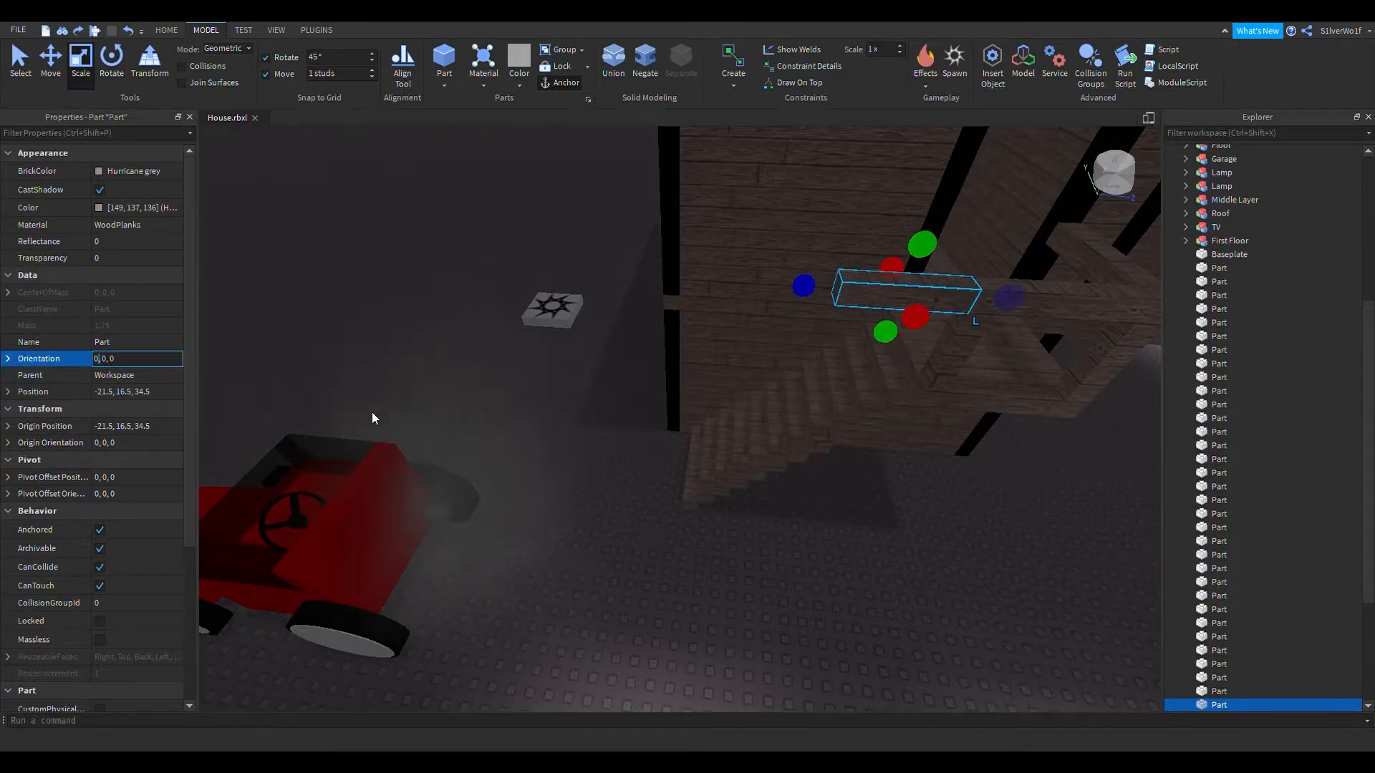
type("45")
key("Return")
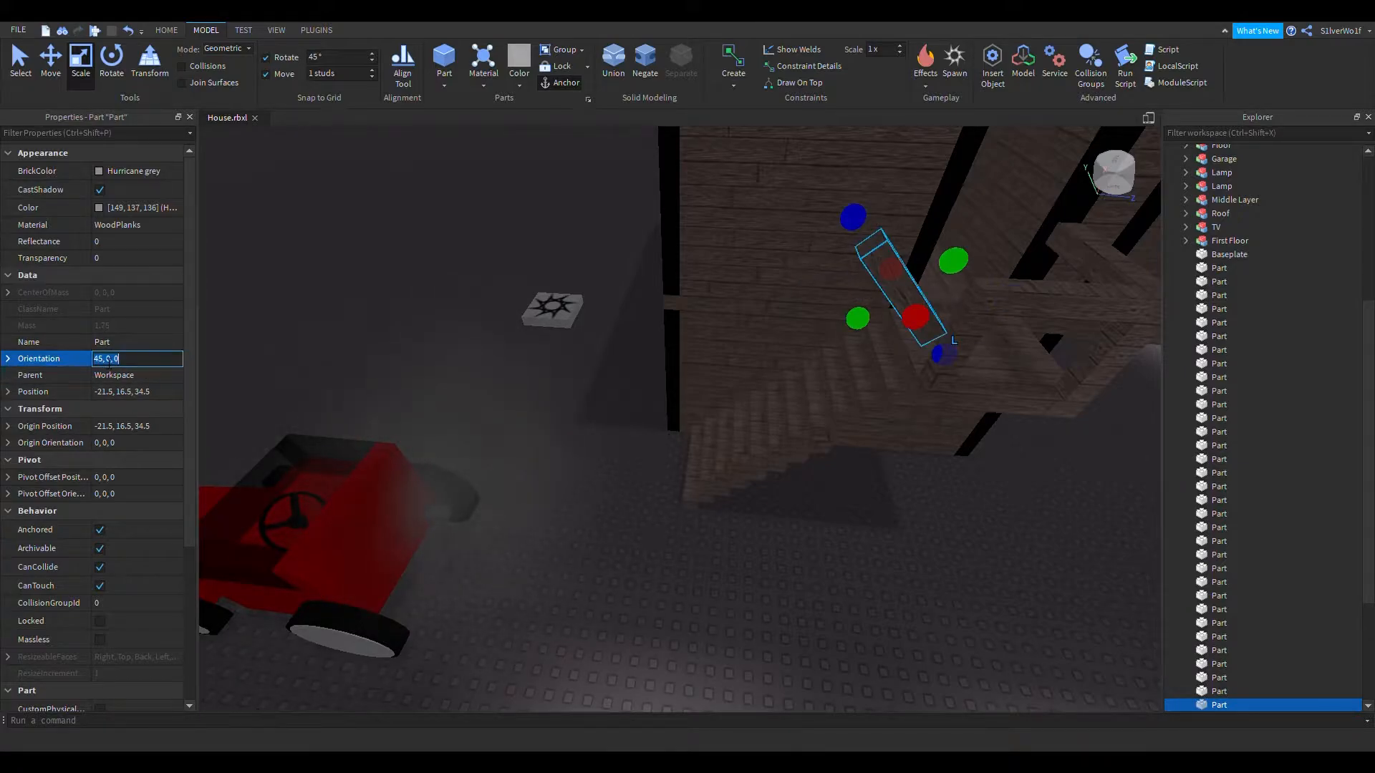
type("13")
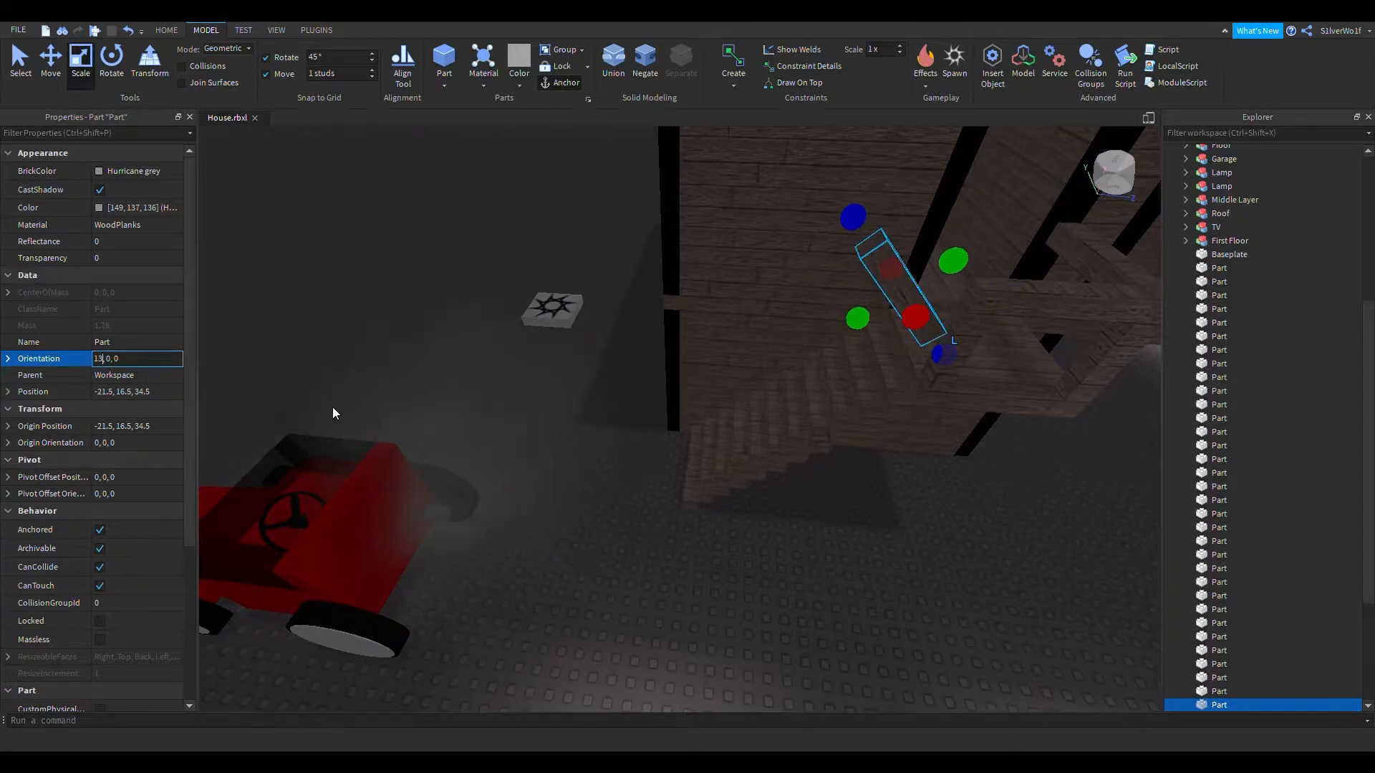
type("5")
key("Return")
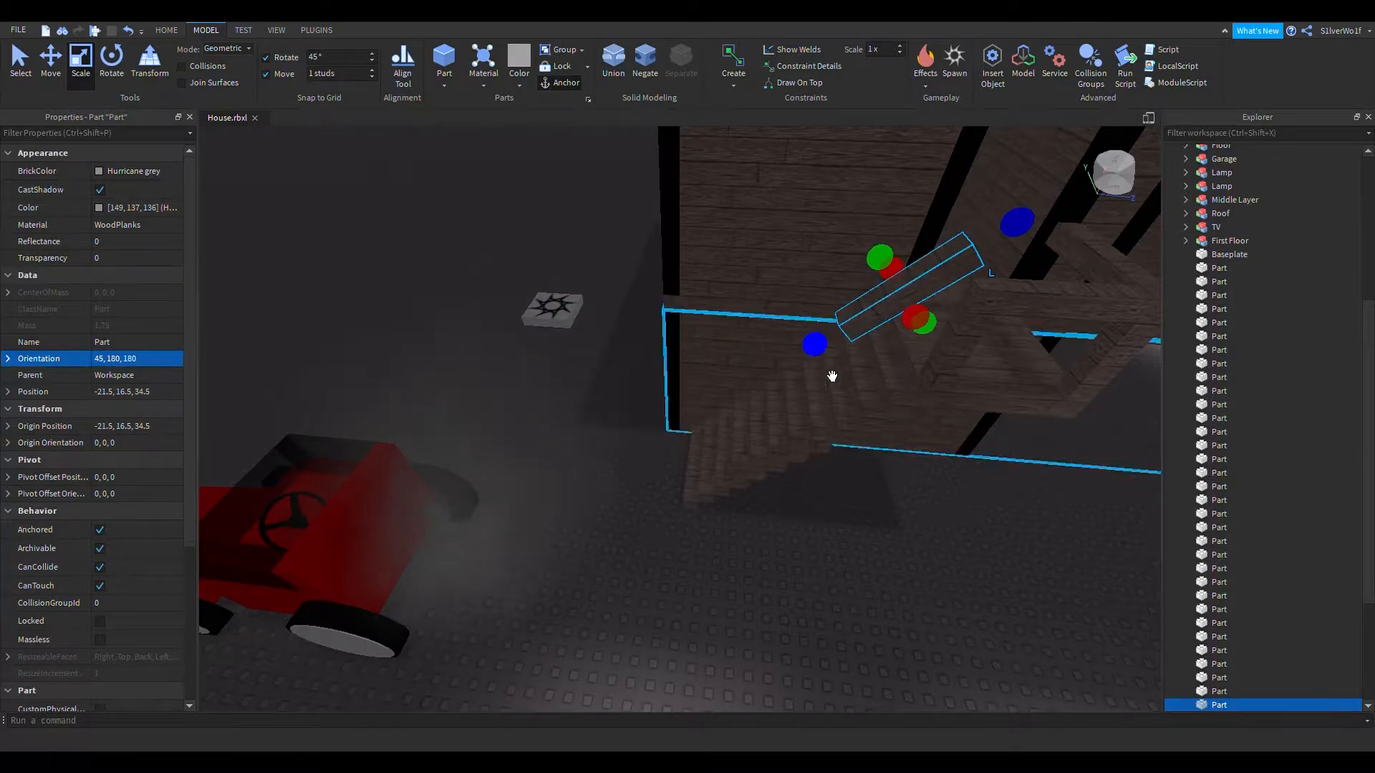
Step: Lengthen the tilted rail into a handrail running from the platform's outer rail down past the bottom tread, centred at -21.5, 9.782, 30.611
left_click_drag(609, 469, 598, 477)
right_click_drag(948, 581, 948, 581)
left_click_drag(588, 545, 611, 552)
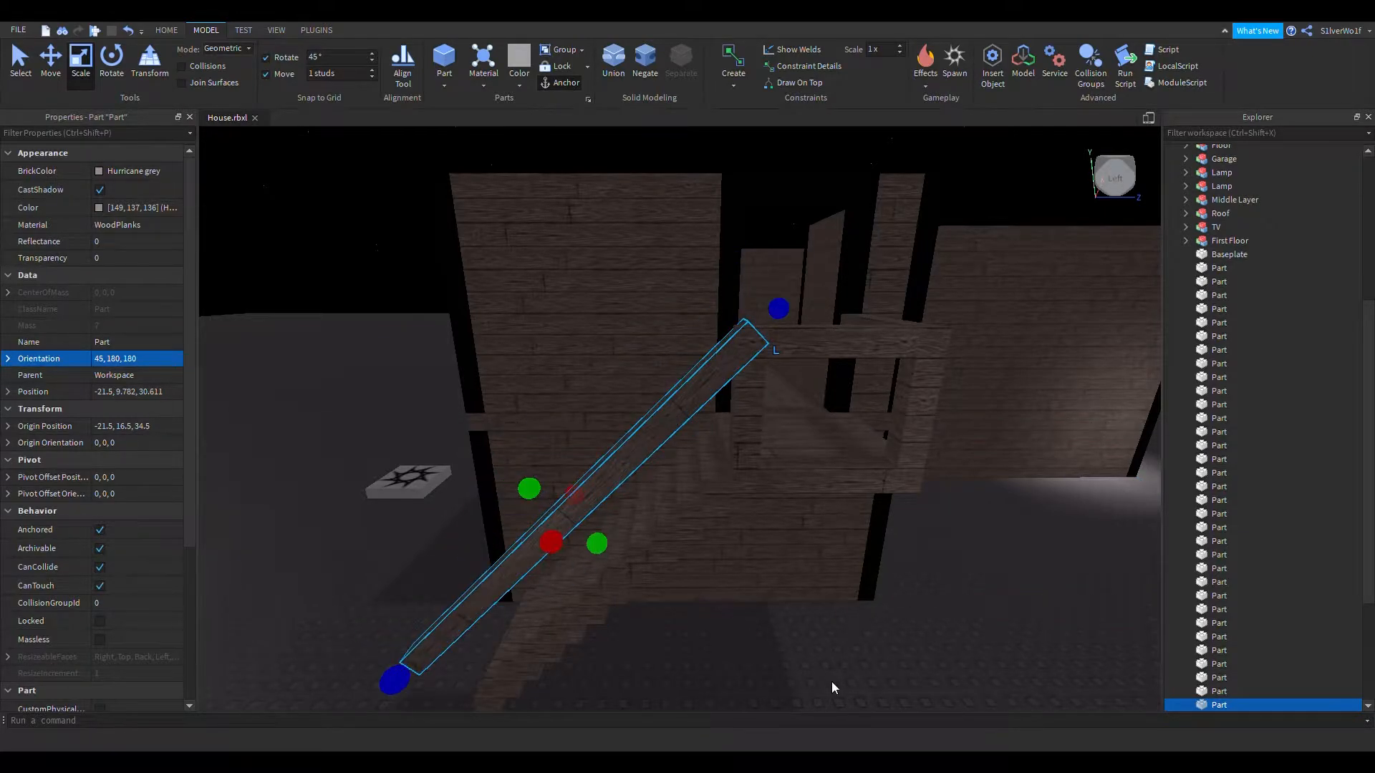
left_click(835, 650)
right_click_drag(835, 650, 835, 650)
Step: Copy a railing post to the staircase foot at -21.5, 2.5, 25.5 and trim the handrail's lower end back to that post
left_click(801, 290)
left_click_drag(820, 276, 818, 200)
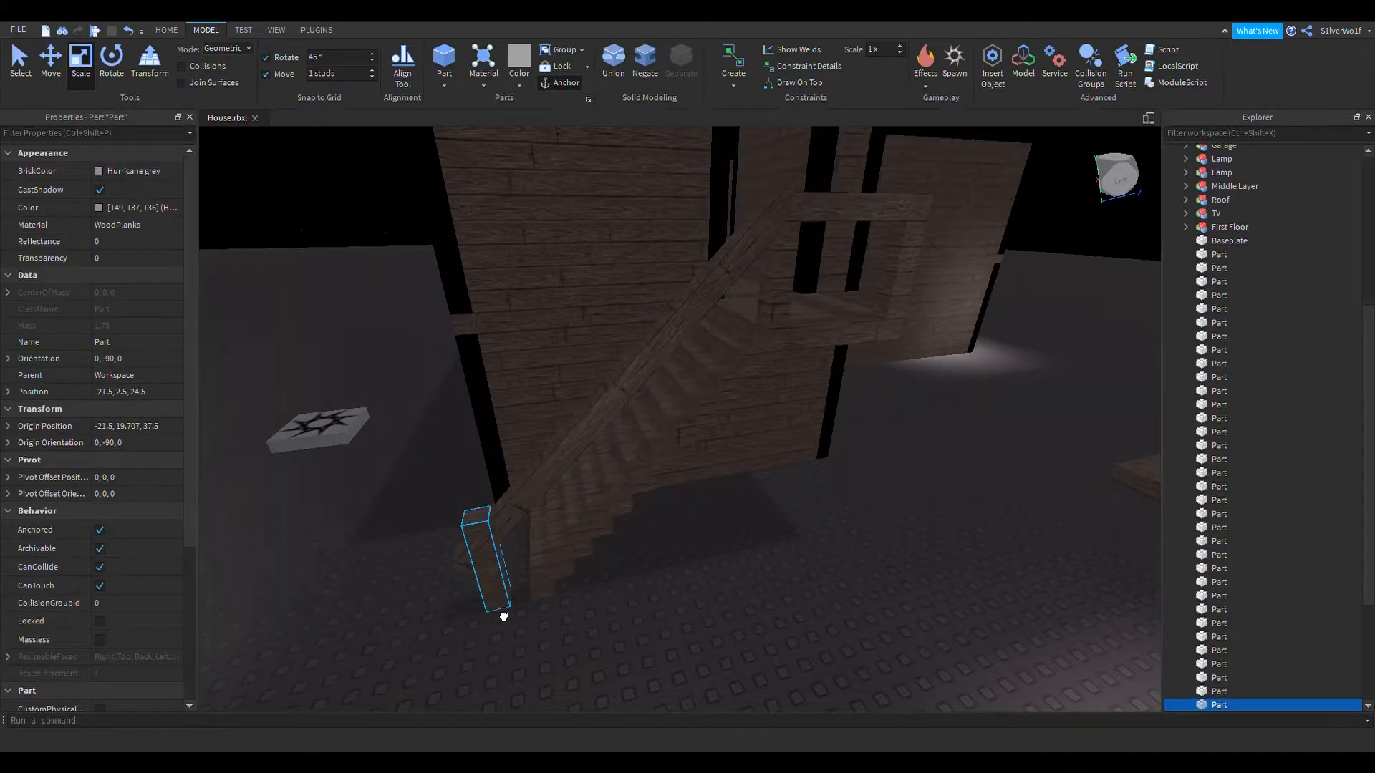
left_click_drag(519, 614, 518, 616)
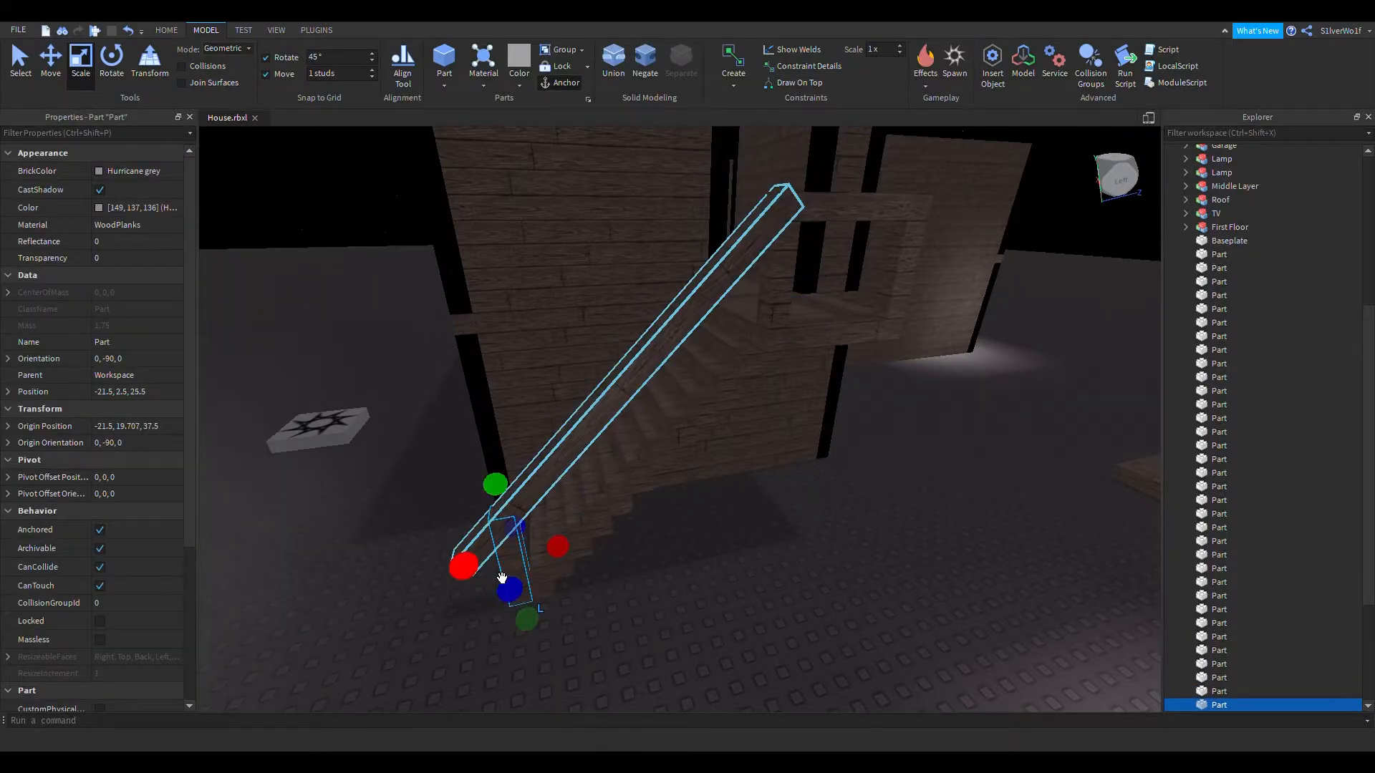
left_click(472, 596)
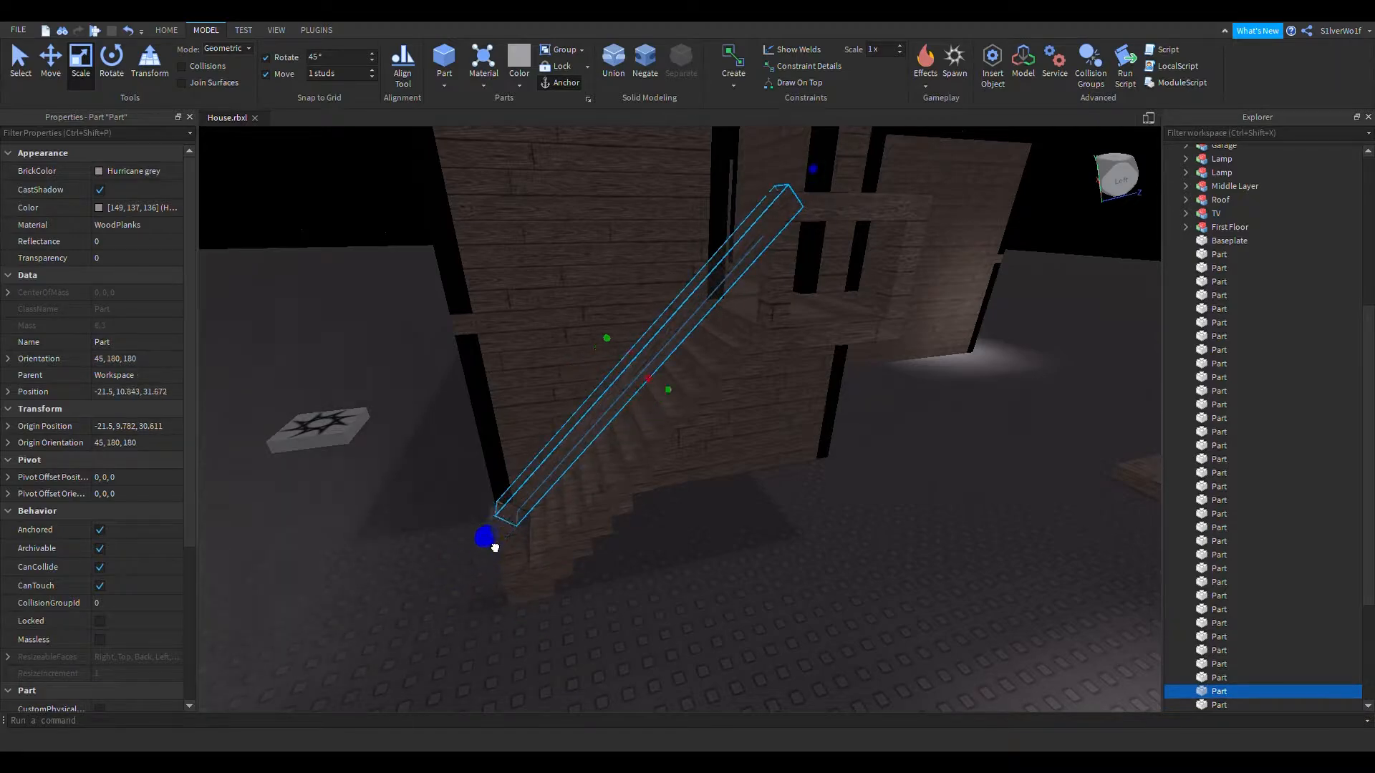
left_click(810, 600)
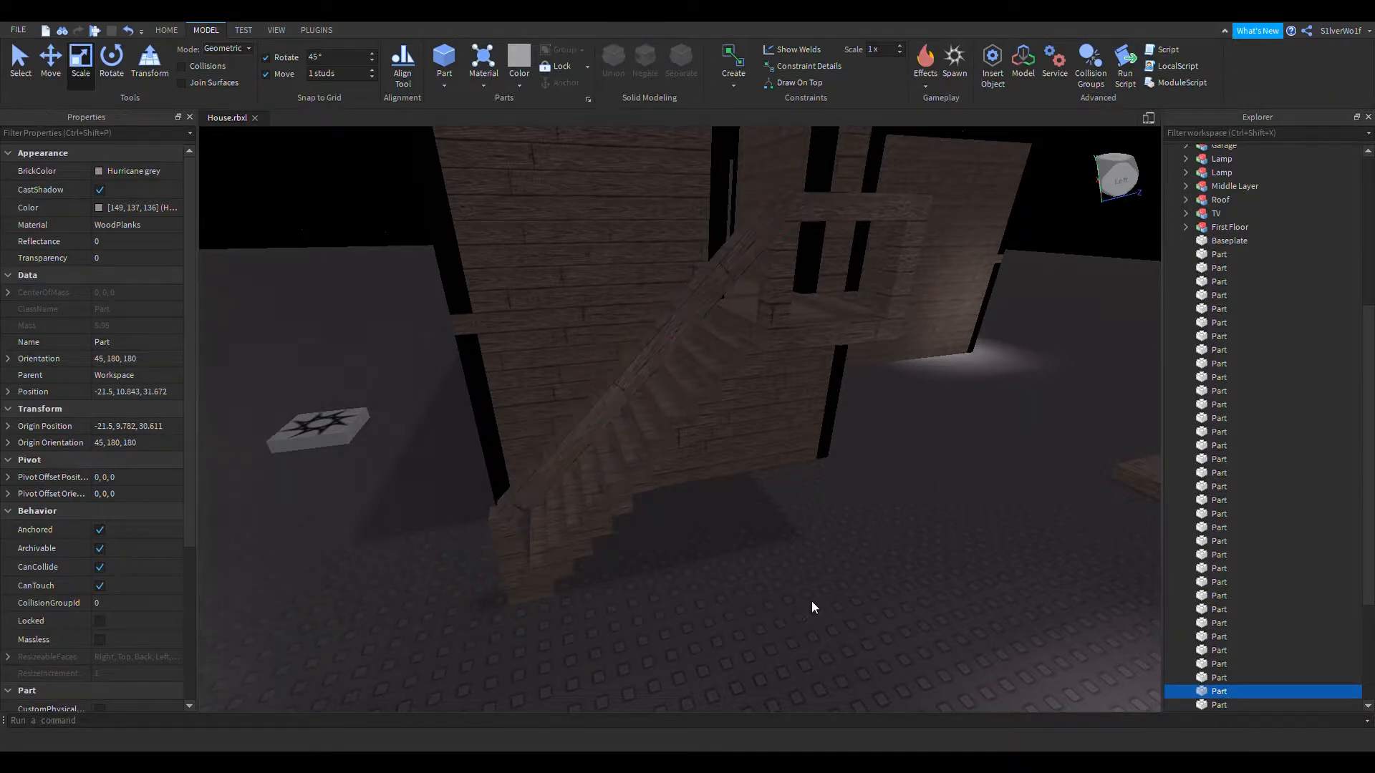
Step: Examine how the handrail meets the platform rail and the post at the staircase foot
mouse_move(819, 586)
right_mouse_down()
mouse_move(840, 606)
mouse_move(774, 567)
mouse_move(798, 589)
right_mouse_up()
key("w")
key("d")
key("w")
left_click(772, 535)
key("s")
key("s")
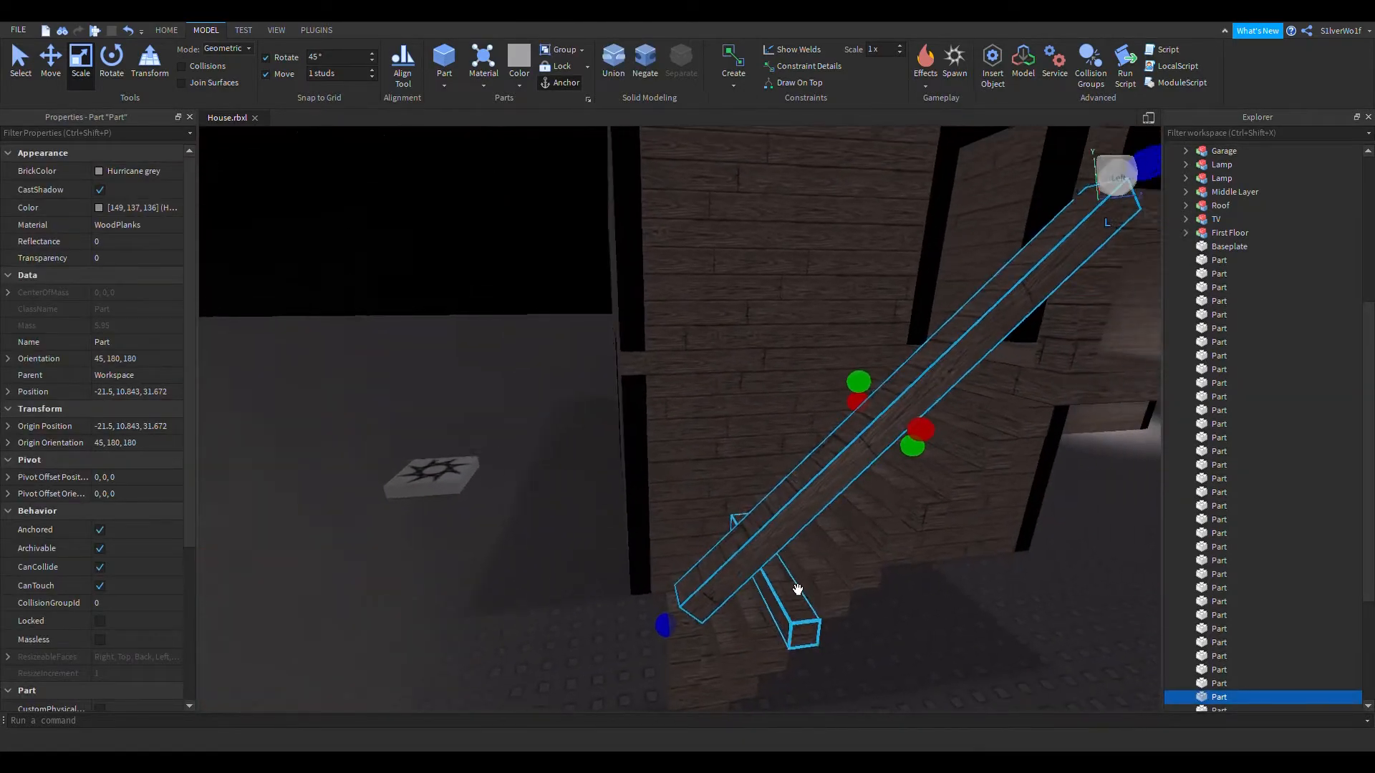
key("d")
left_click(827, 635)
key("s")
mouse_move(830, 635)
right_mouse_down()
mouse_move(852, 658)
mouse_move(831, 635)
right_mouse_up()
key("w")
key("d")
left_click(637, 353)
right_click_drag(716, 520, 716, 520)
key("a")
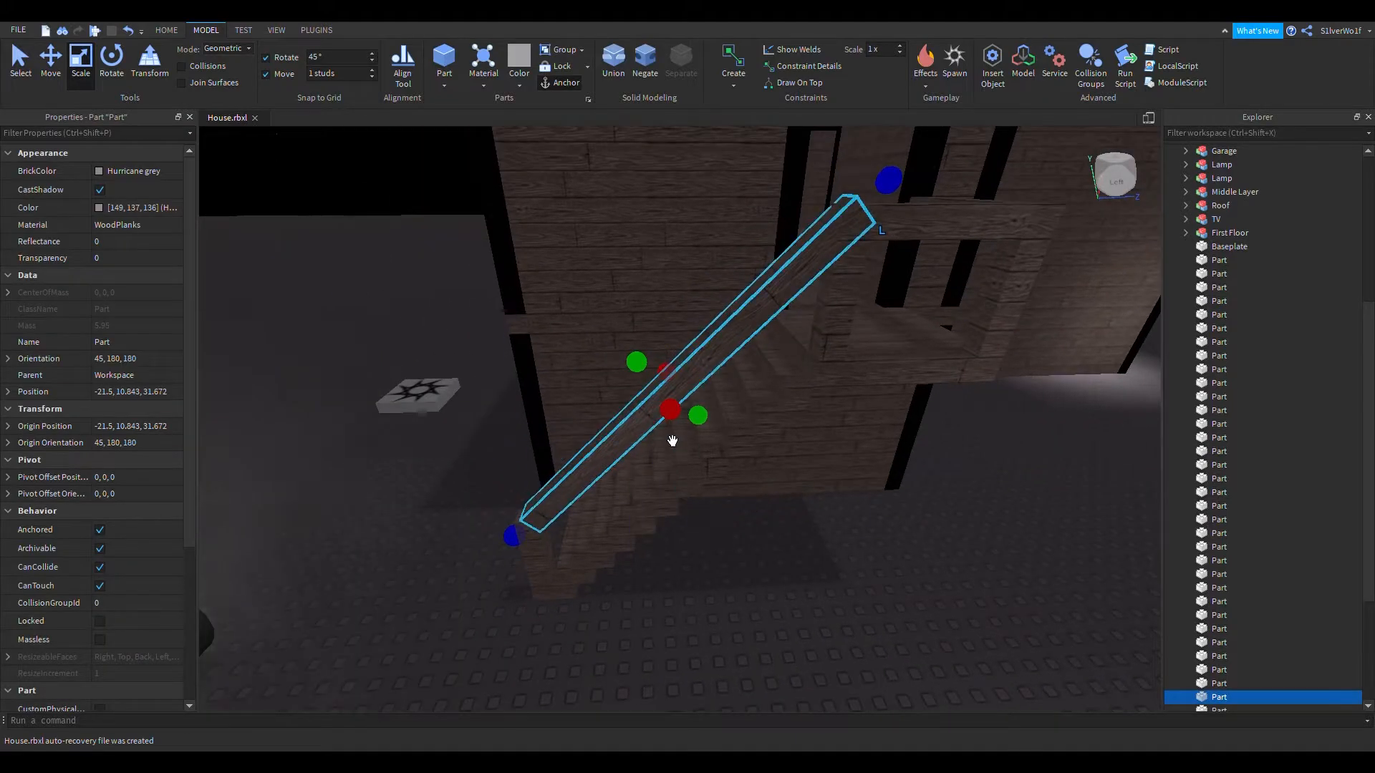
Step: Try to slide the handrail along its slope with the 1-stud snap to line it up with the foot post
left_click(51, 61)
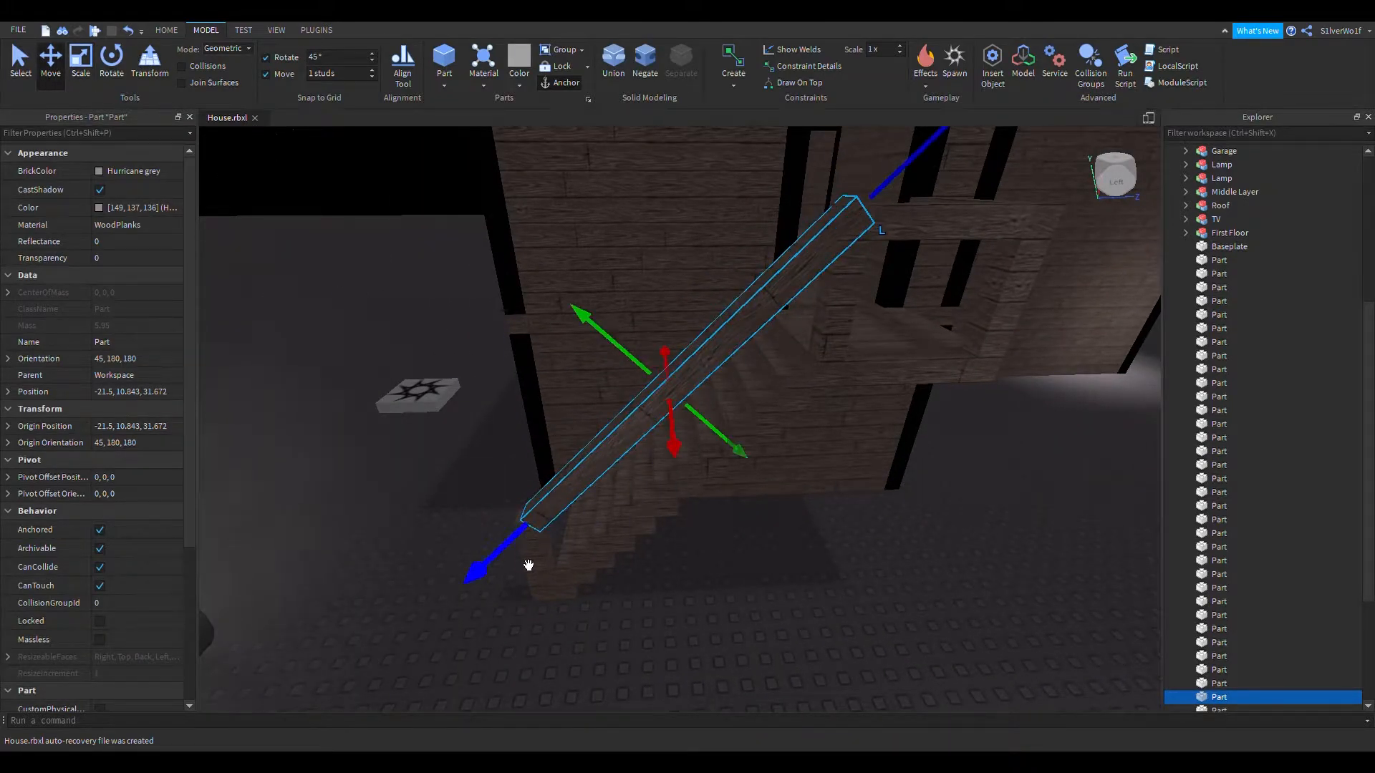
mouse_move(528, 562)
left_mouse_down()
mouse_move(495, 558)
mouse_move(507, 552)
left_mouse_up()
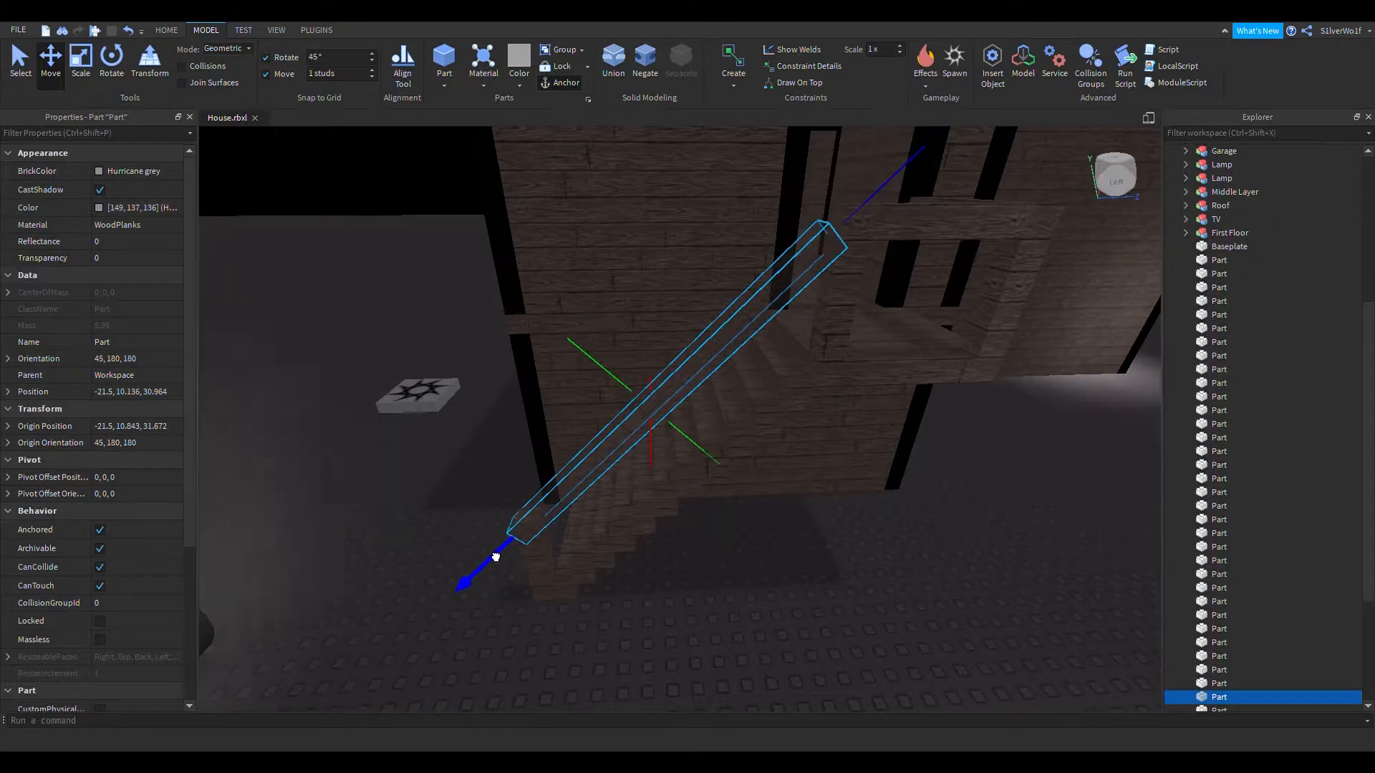
mouse_move(495, 558)
left_mouse_down()
mouse_move(513, 553)
mouse_move(517, 574)
mouse_move(509, 559)
left_mouse_up()
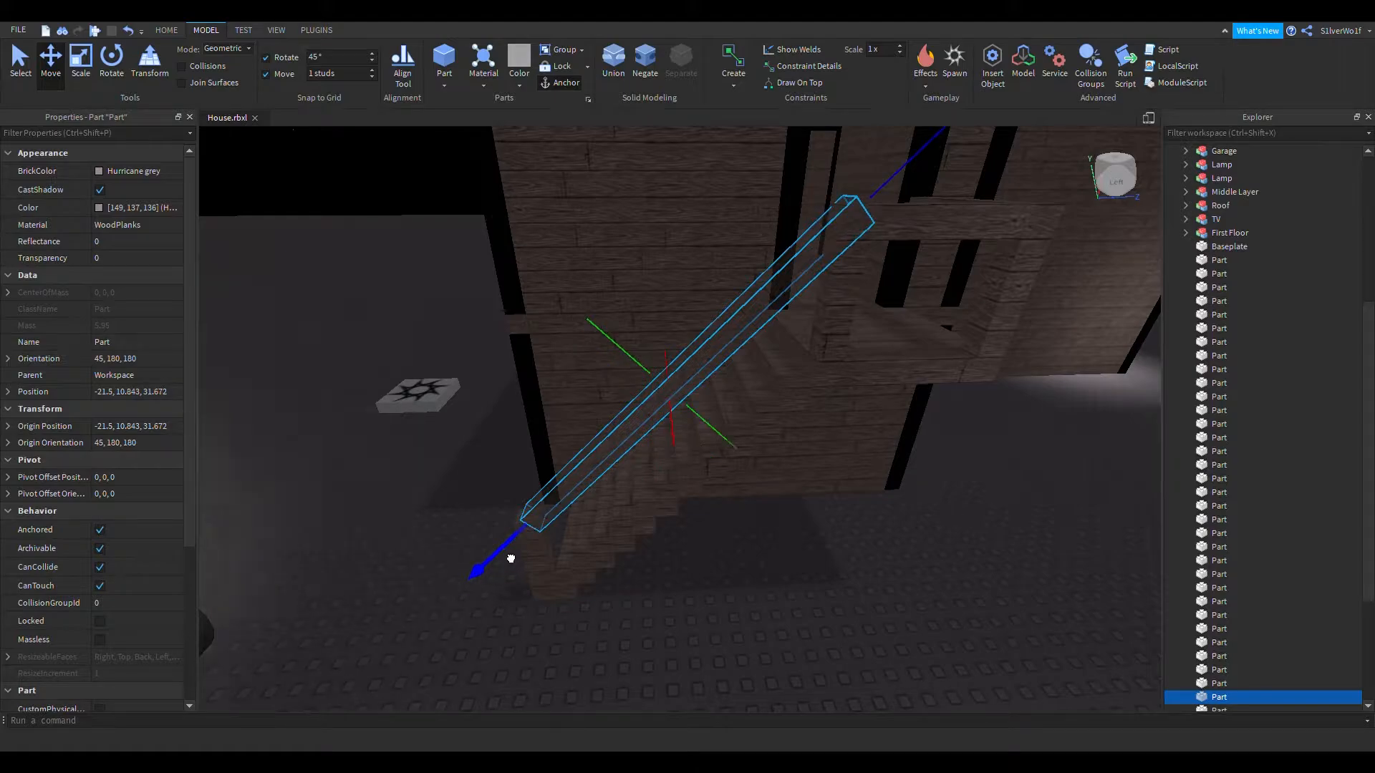
left_click_drag(511, 558, 510, 560)
right_click_drag(664, 608, 665, 608)
left_click_drag(626, 470, 625, 469)
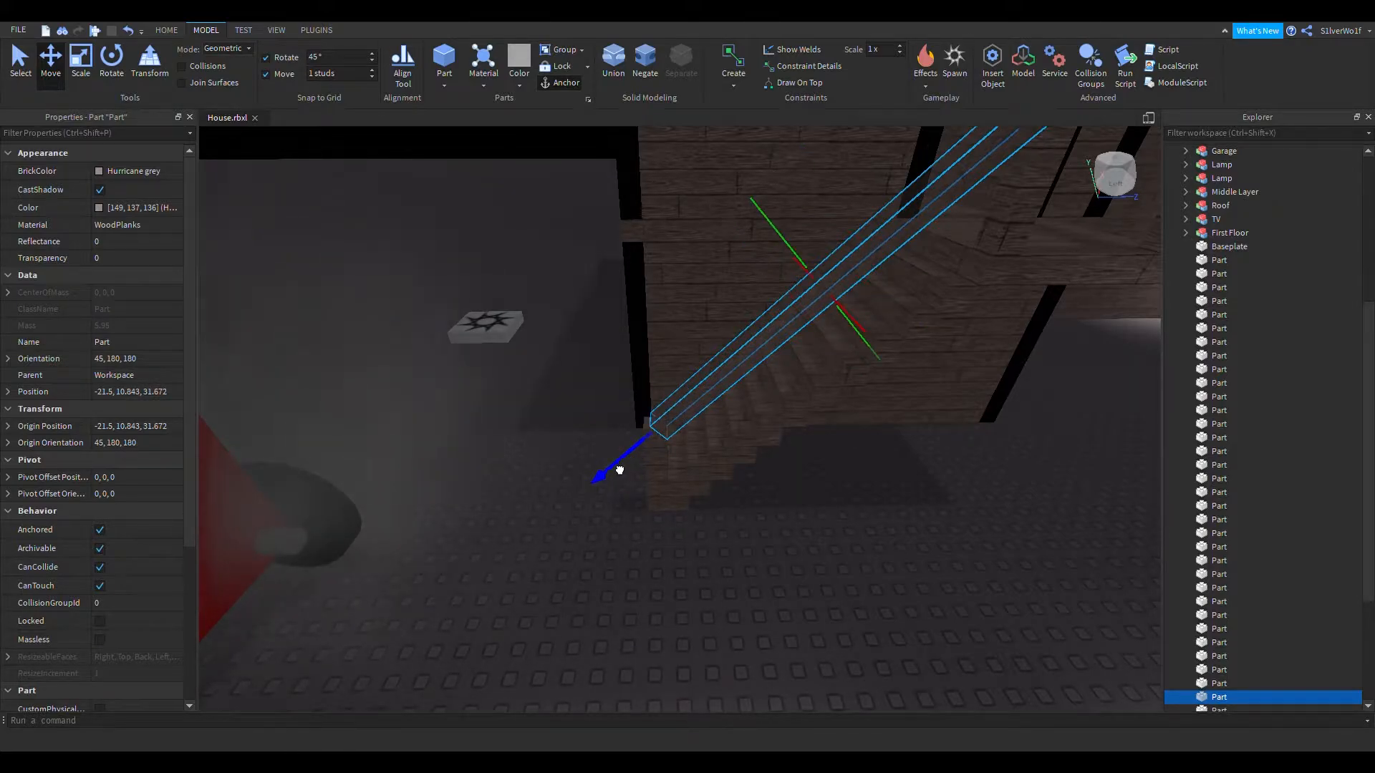
mouse_move(622, 469)
left_mouse_down()
mouse_move(690, 493)
mouse_move(637, 464)
left_mouse_up()
left_click(681, 493)
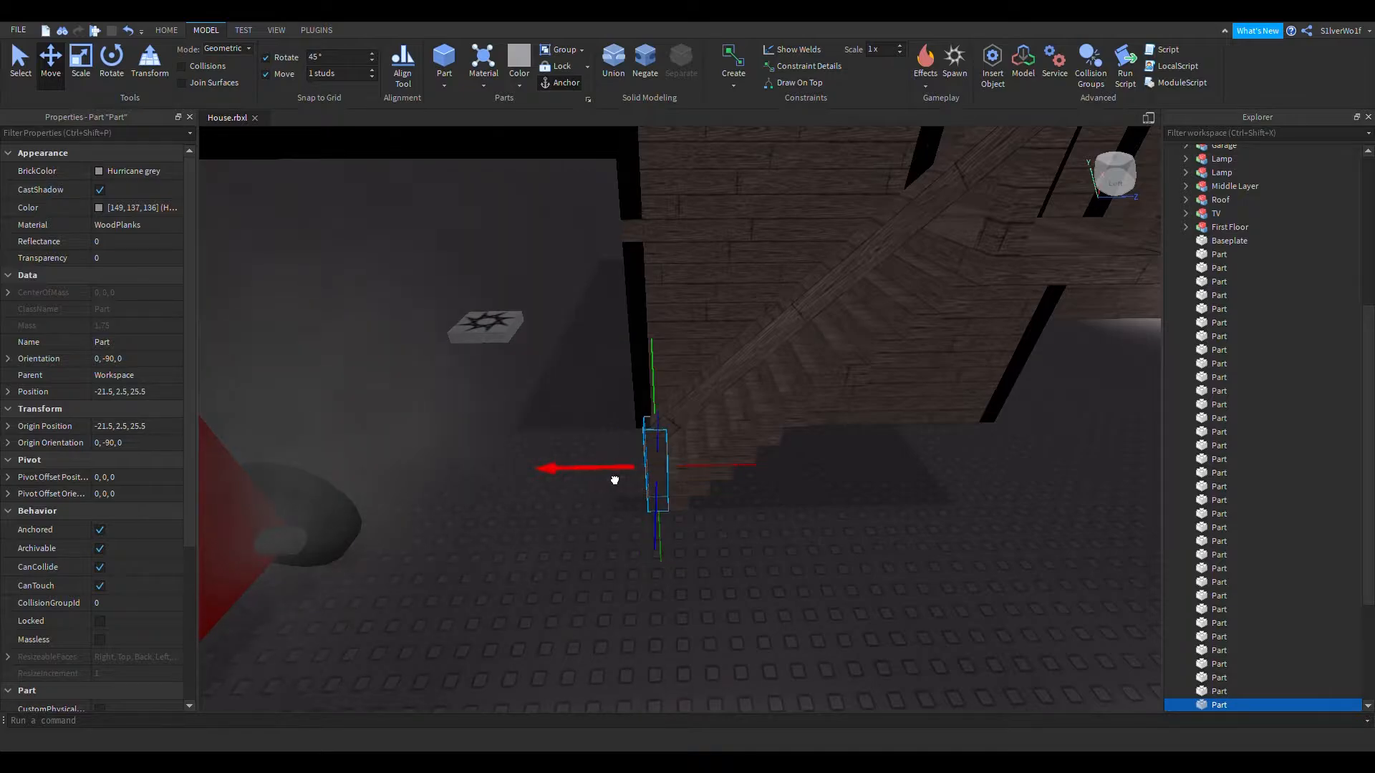
left_click(710, 400)
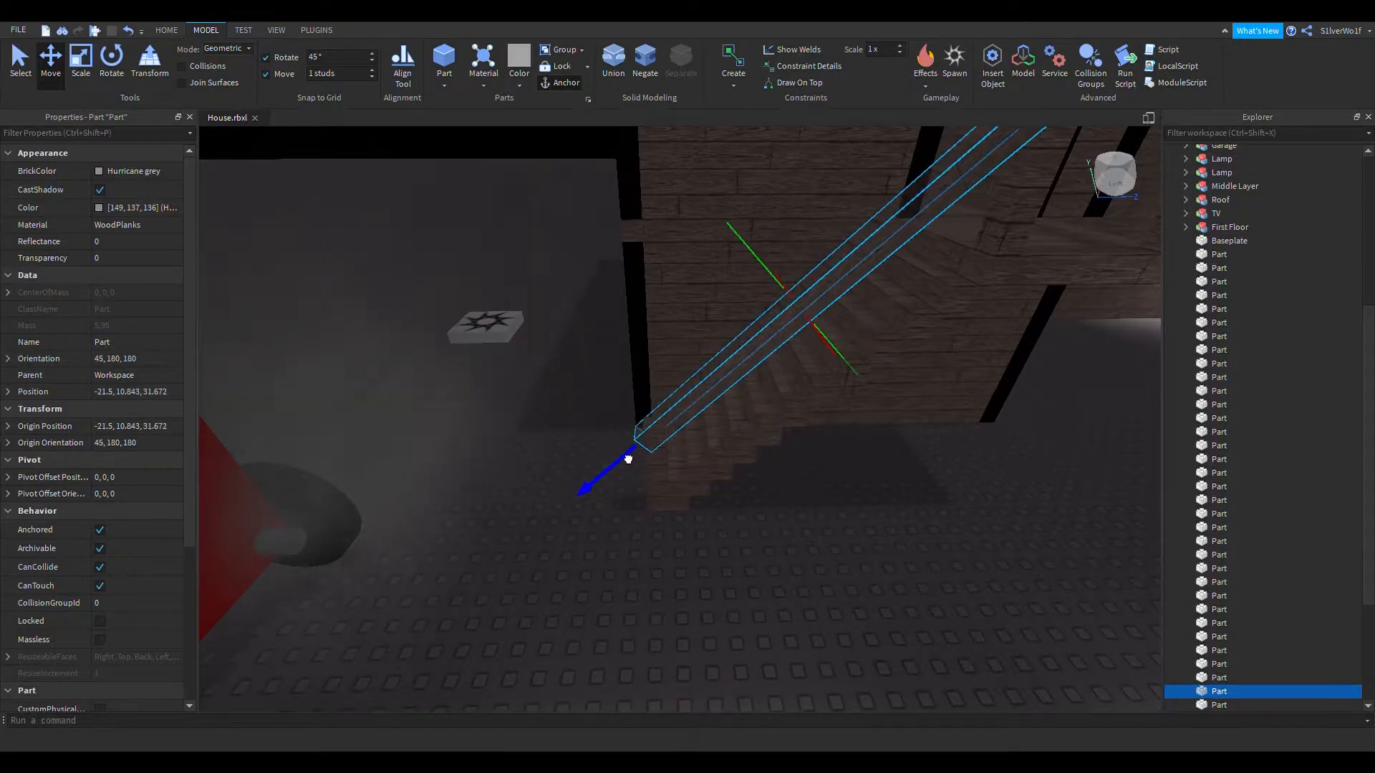
left_click_drag(634, 456, 630, 451)
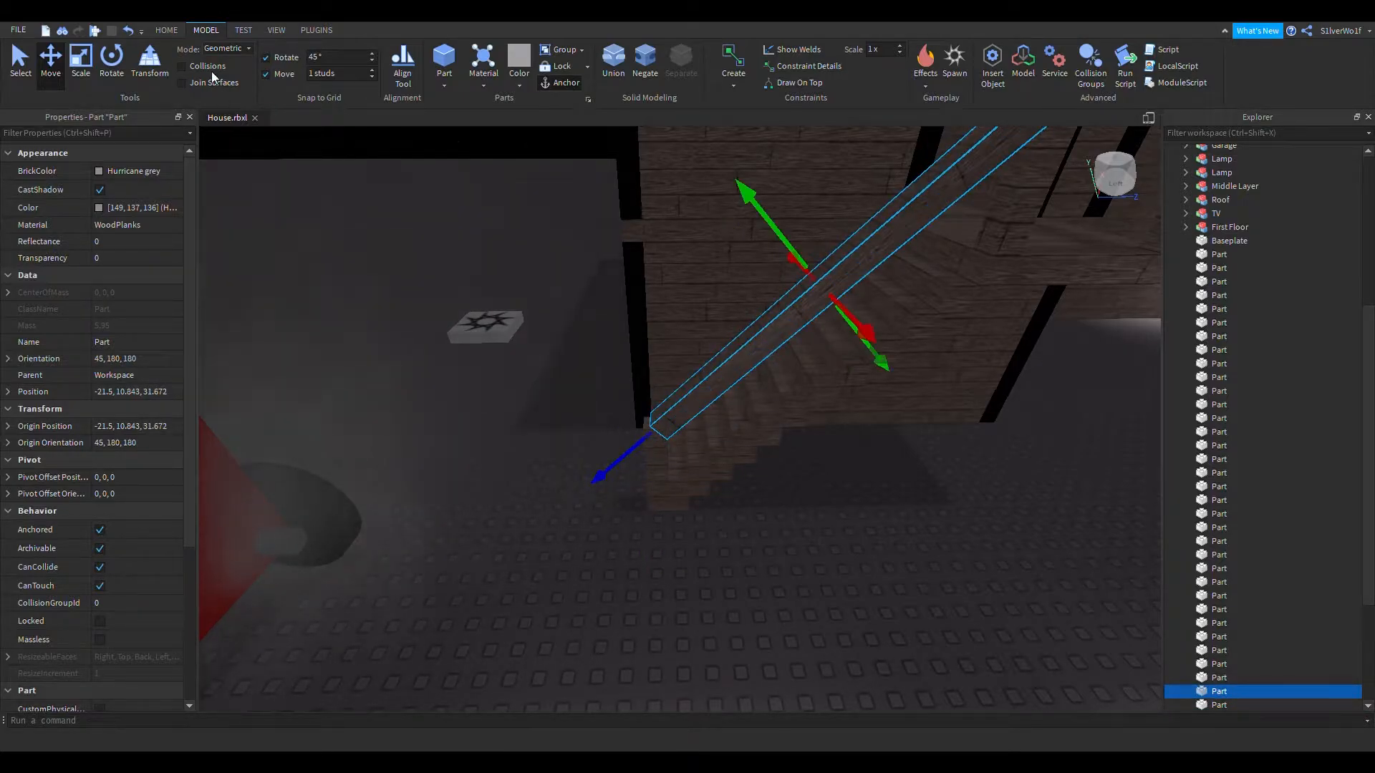
Step: Switch the transform mode to Physical and insert a plain test block beside the staircase
left_click(467, 512)
left_click(743, 402)
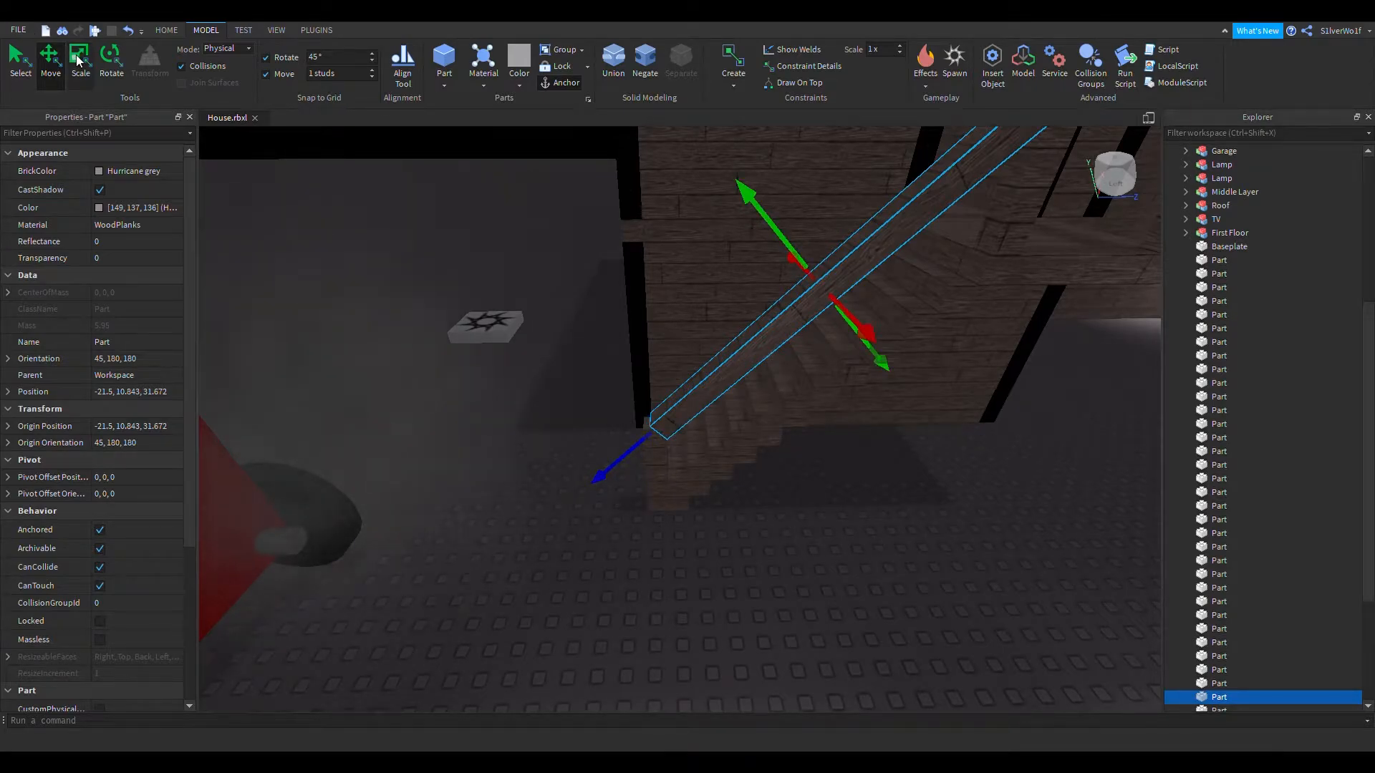
left_click(20, 62)
right_click_drag(897, 409, 896, 409)
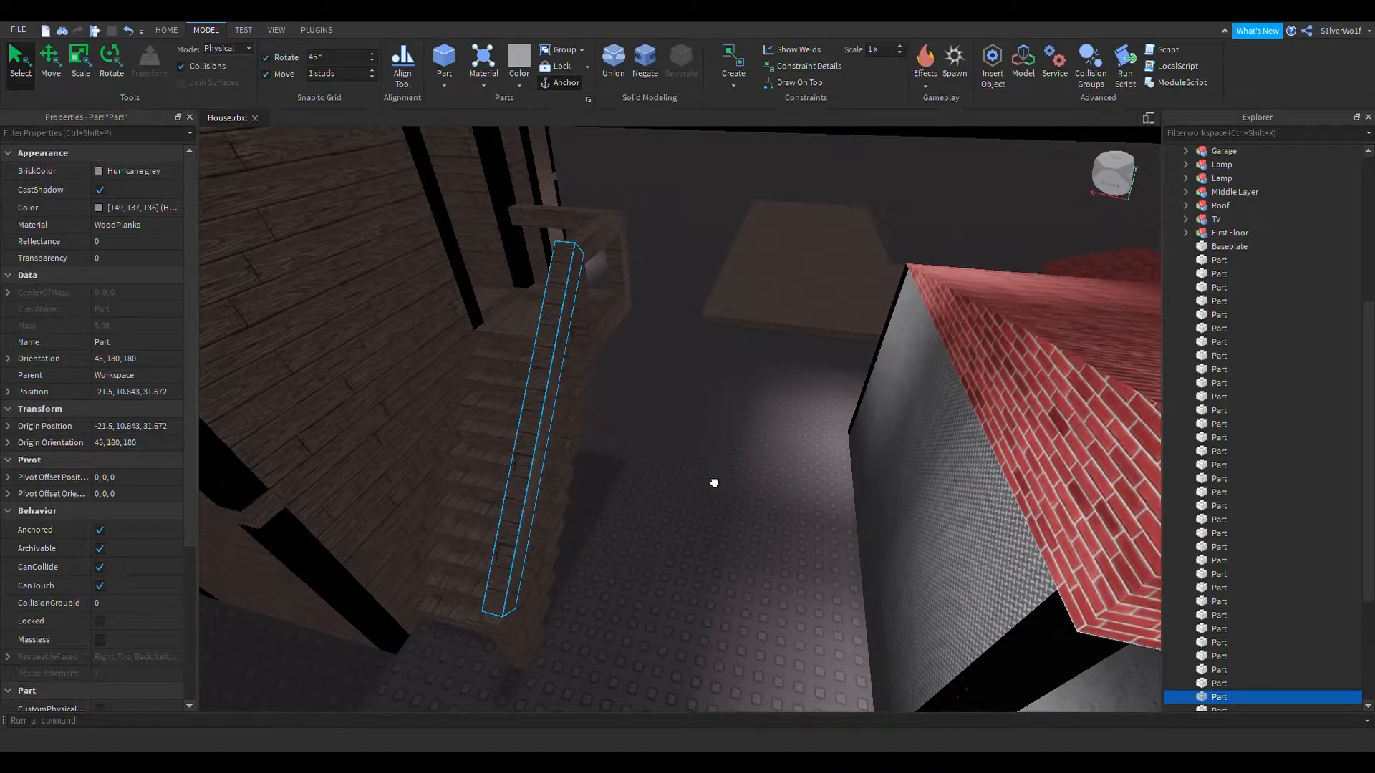
right_click_drag(766, 438, 767, 439)
left_click(443, 66)
right_click_drag(812, 398, 798, 439)
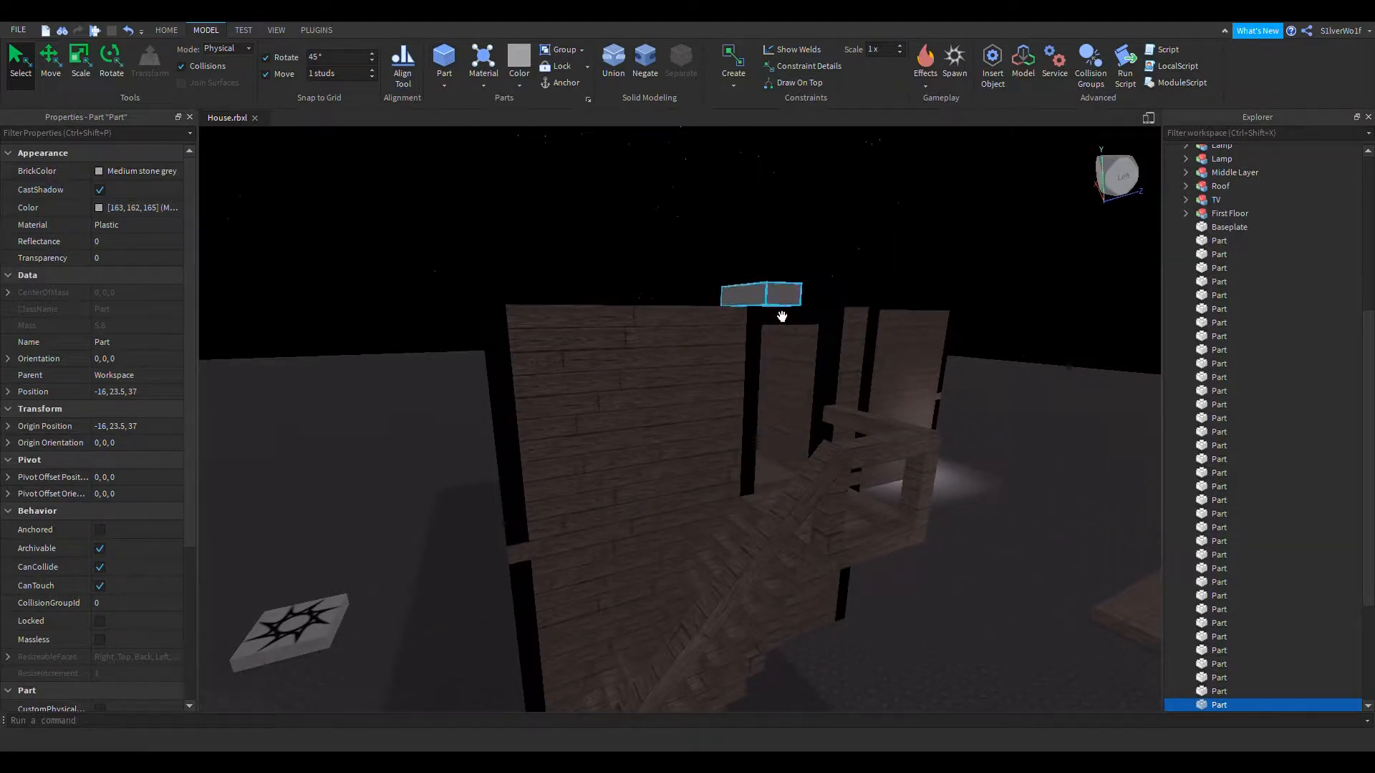
left_click_drag(782, 316, 730, 343)
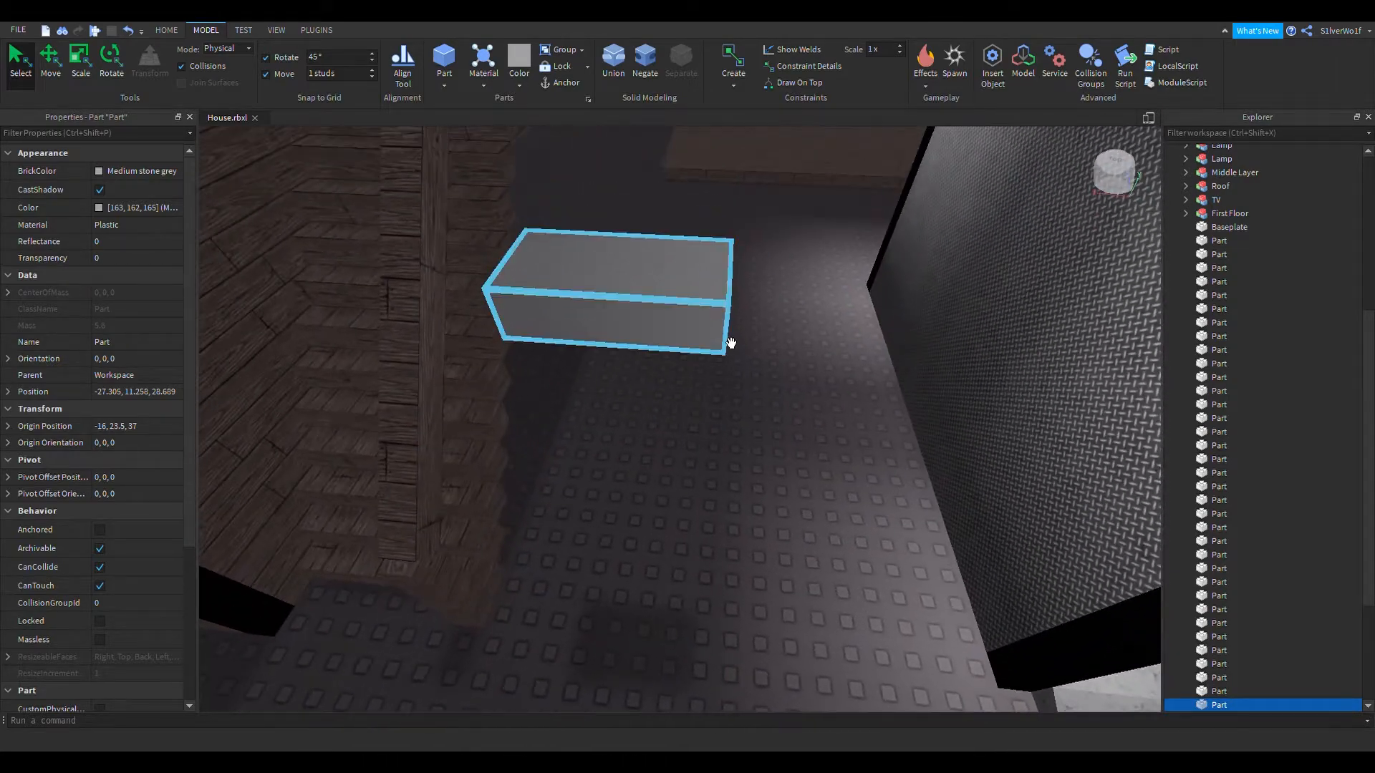
Step: Lower the test block beside the staircase to -27.305, 9.258, 28.689 and try the Scale tool on it
right_click_drag(731, 344, 721, 368)
key("ctrl+2")
scroll(703, 377, "down", 3)
left_click_drag(753, 373, 727, 428)
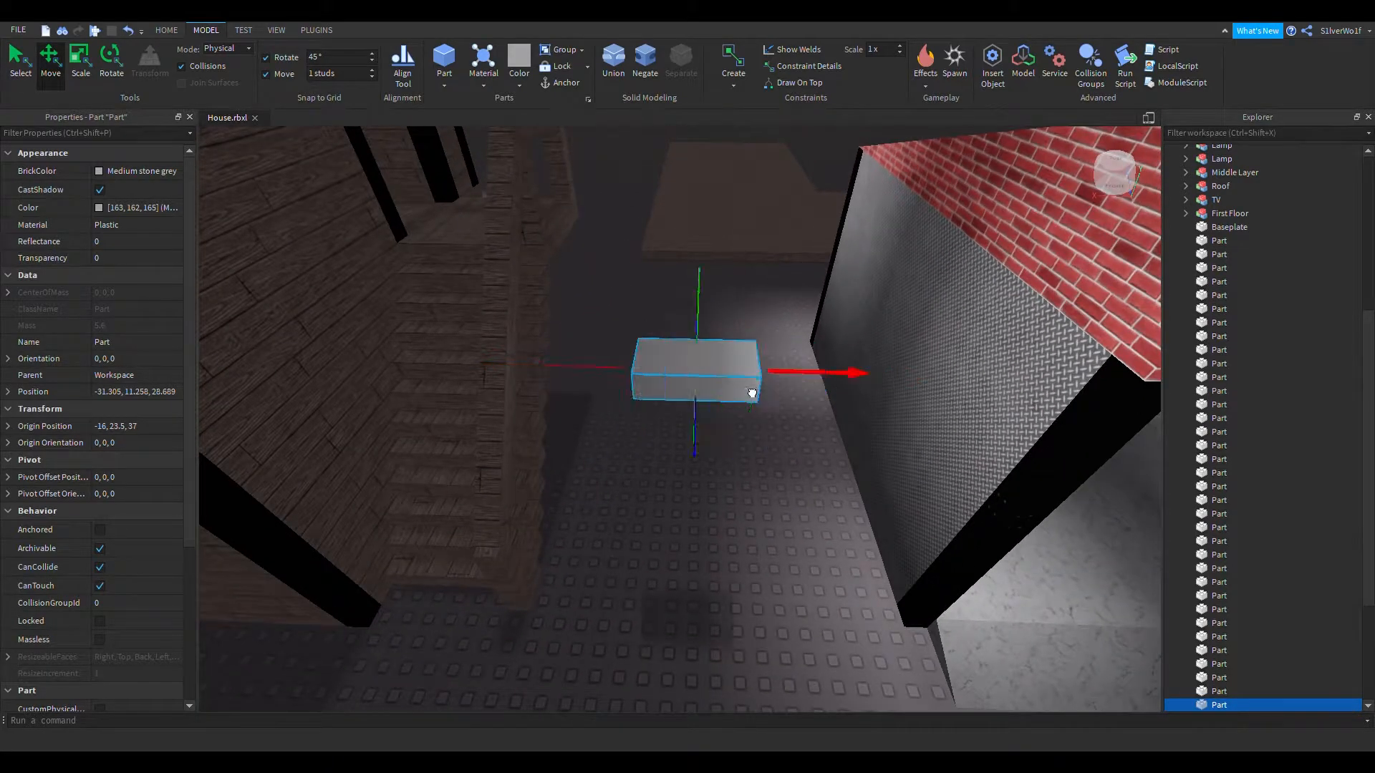
left_click_drag(643, 438, 646, 472)
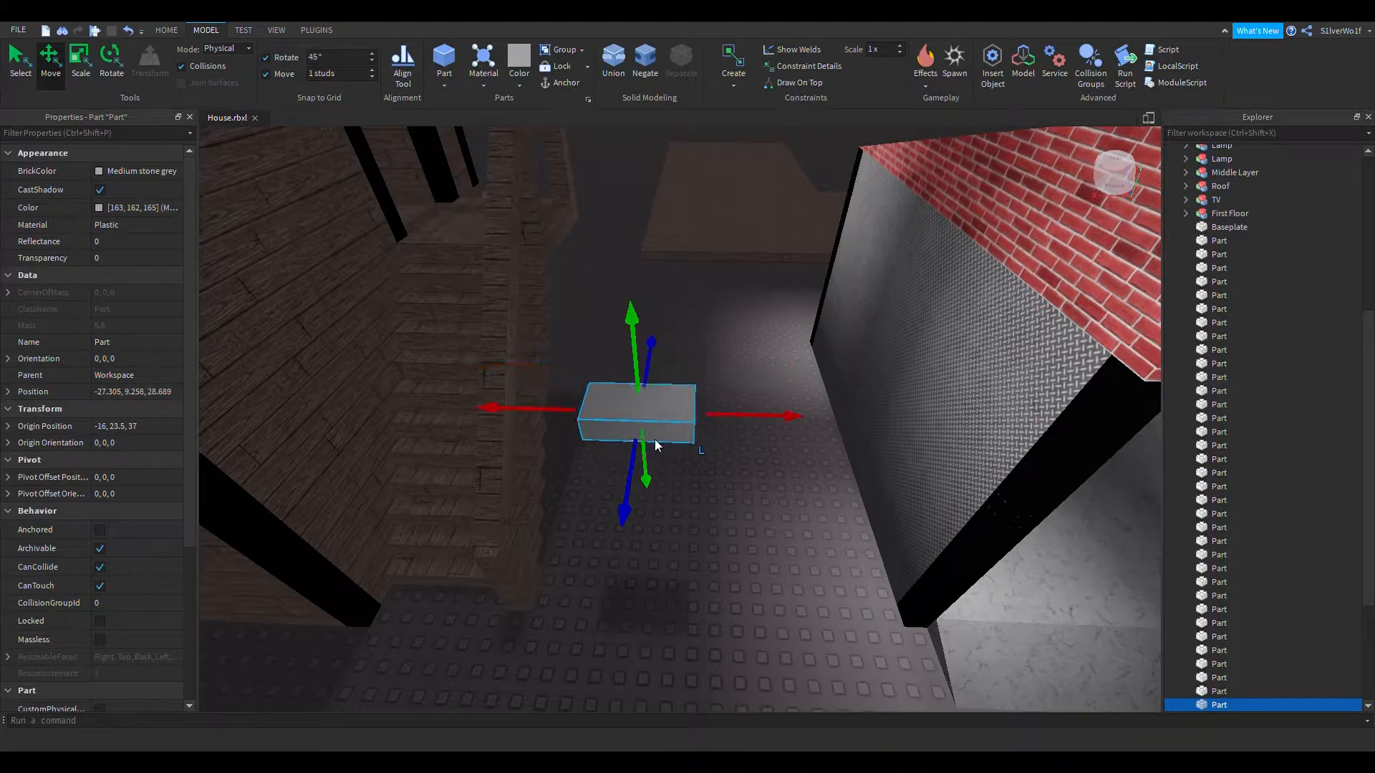
key("ctrl+3")
mouse_move(728, 421)
left_mouse_down()
mouse_move(819, 433)
mouse_move(720, 438)
left_mouse_up()
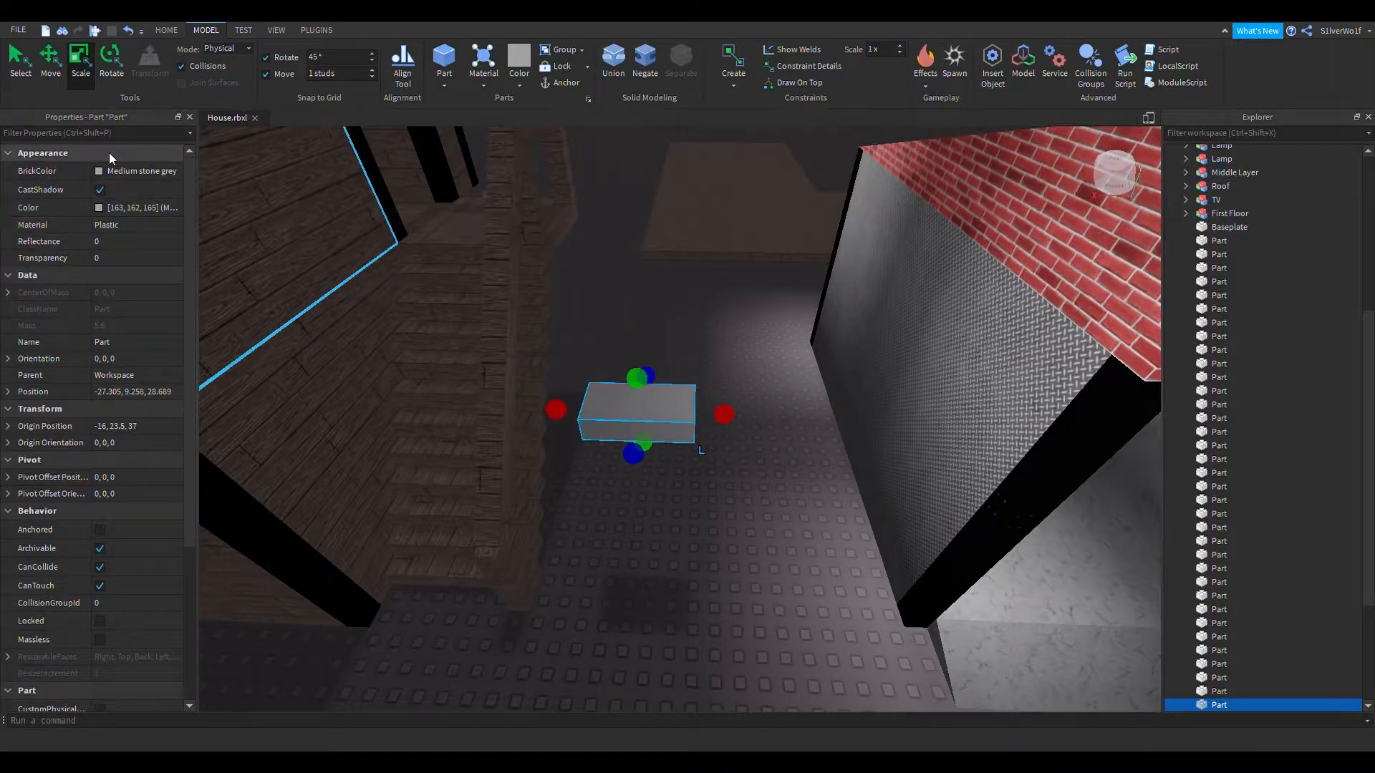
Step: Check the test block's size property and try scaling the block in Geometric mode
scroll(156, 489, "down", 5)
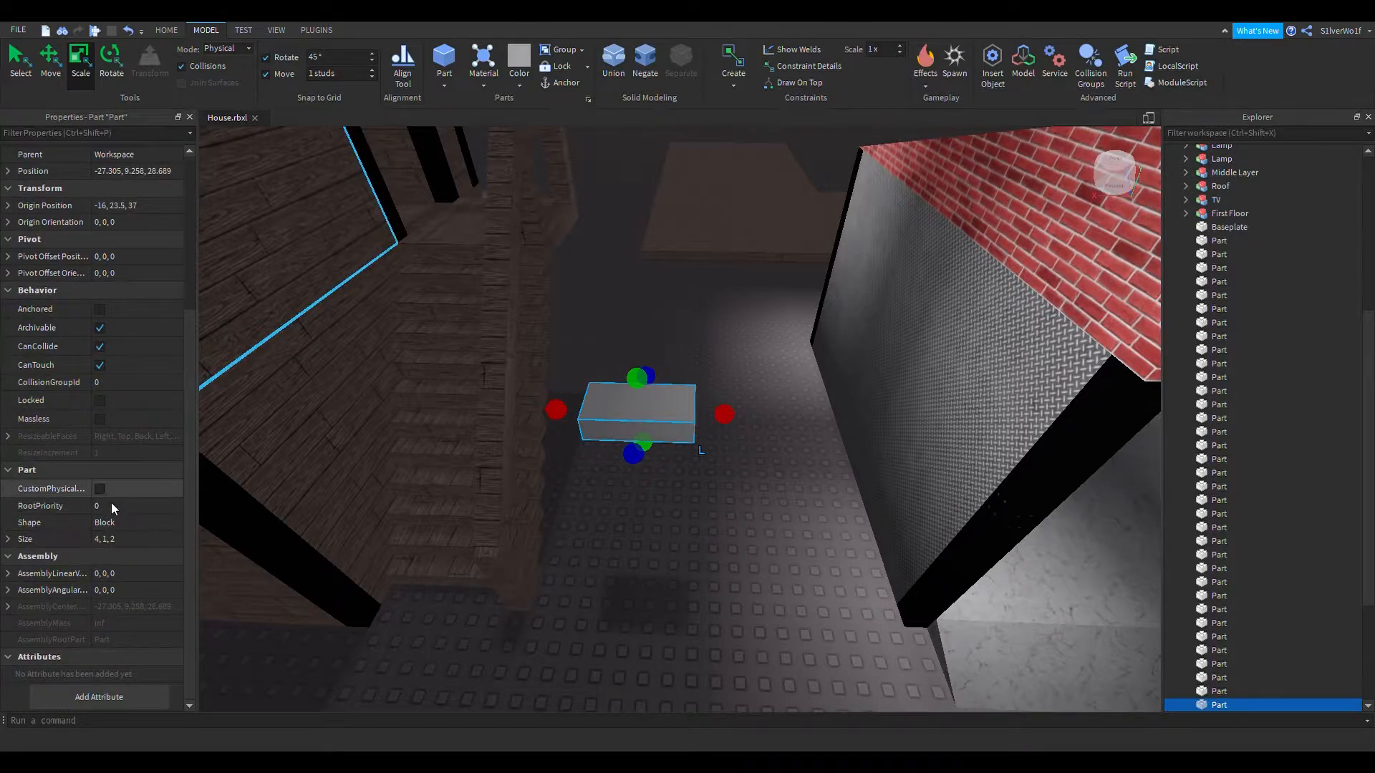
left_click(242, 46)
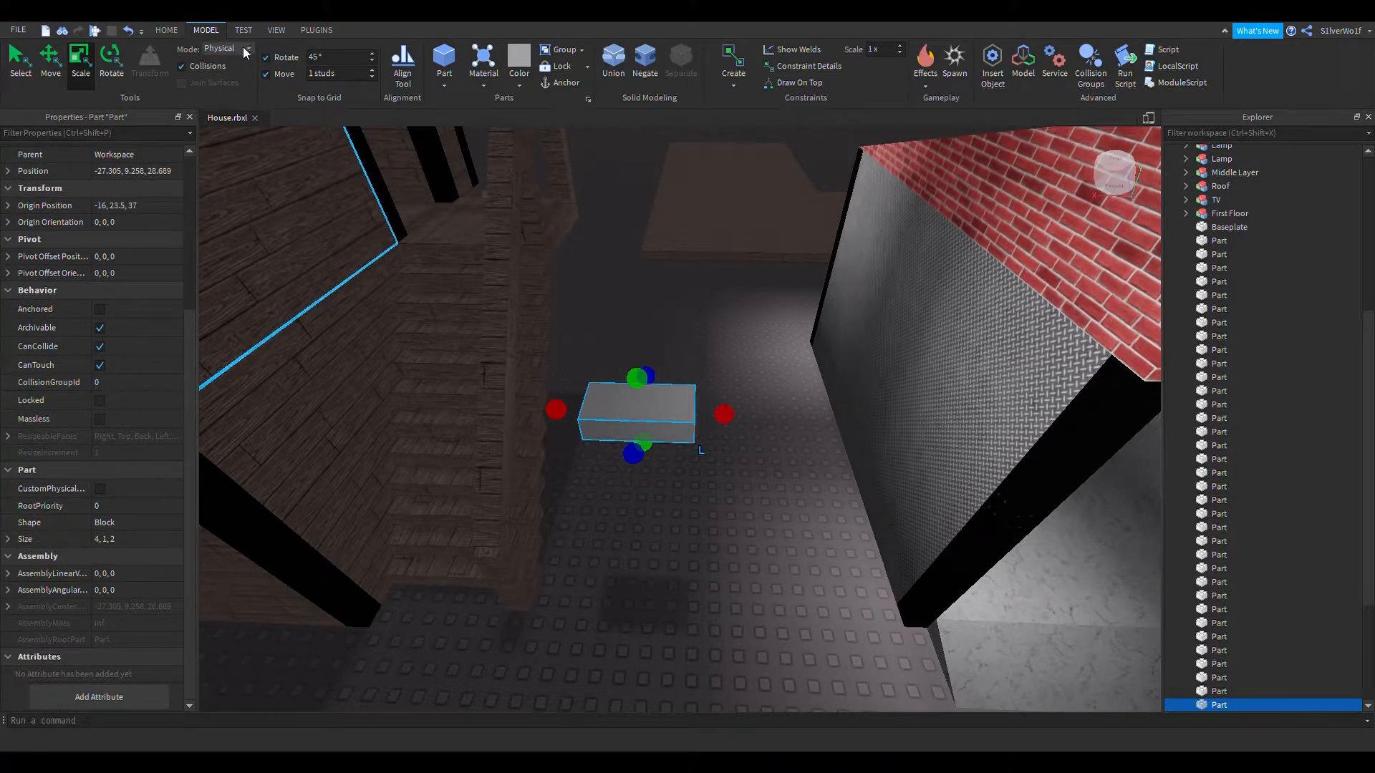
left_click(230, 58)
left_click(673, 466)
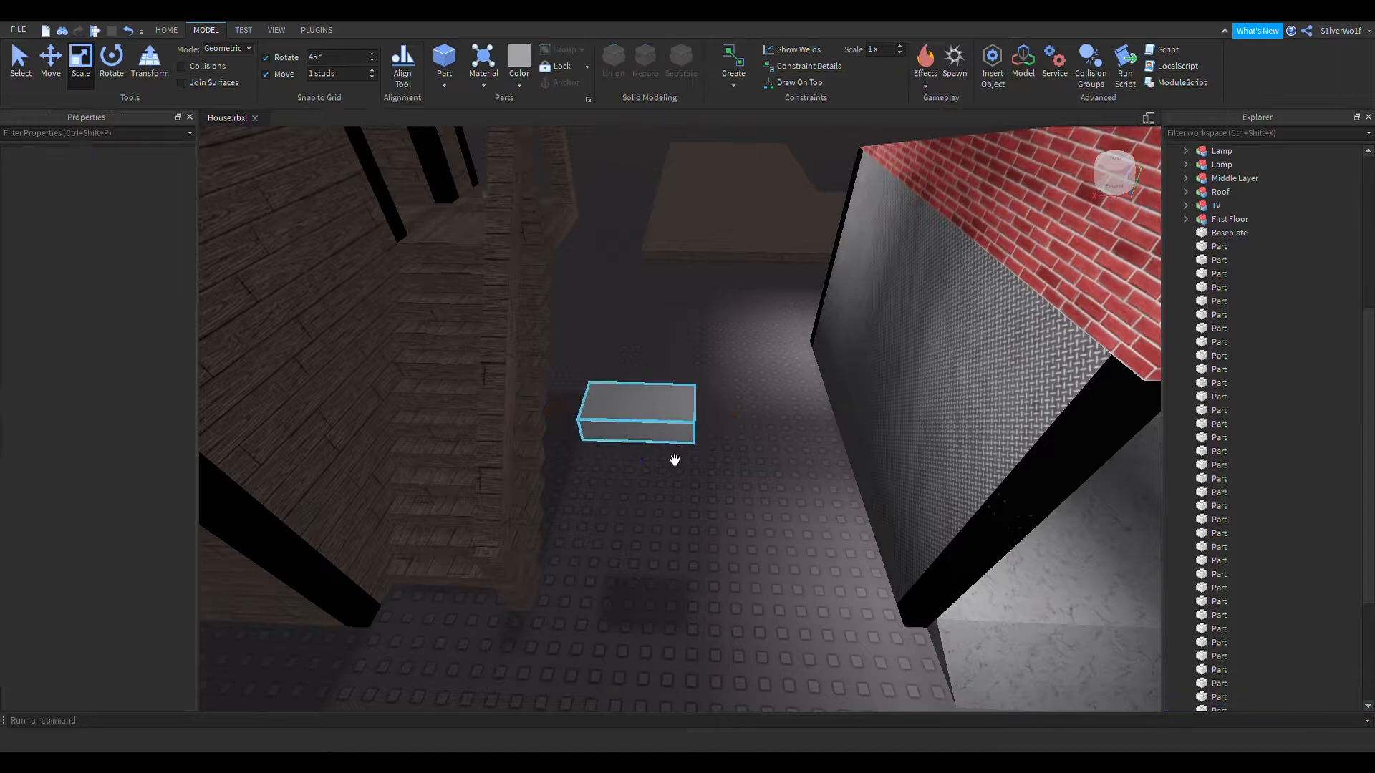
left_click(629, 393)
mouse_move(636, 377)
left_mouse_down()
mouse_move(630, 301)
mouse_move(645, 387)
left_mouse_up()
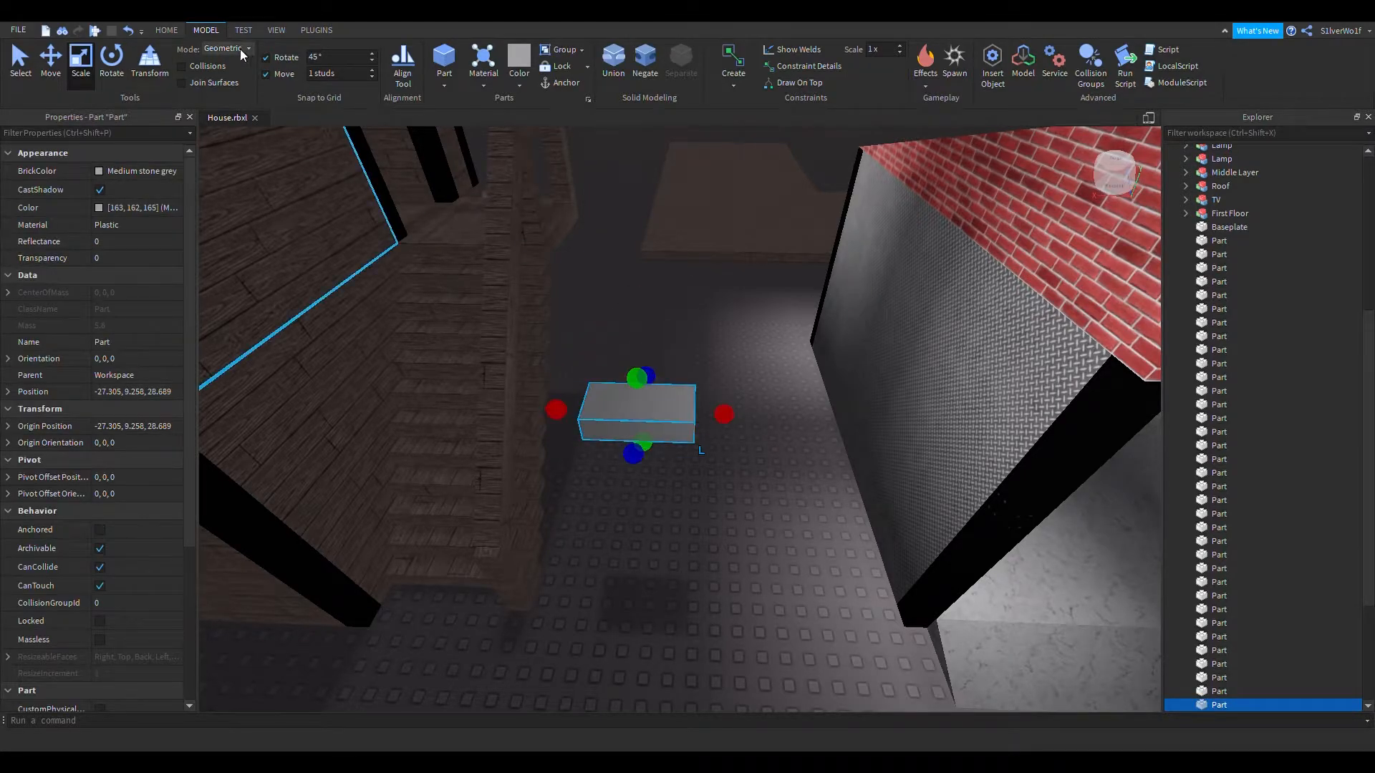
Step: Try Physical mode scaling on the handrail and test block, delete the block, and restore Geometric mode
left_click(227, 74)
left_click(512, 318)
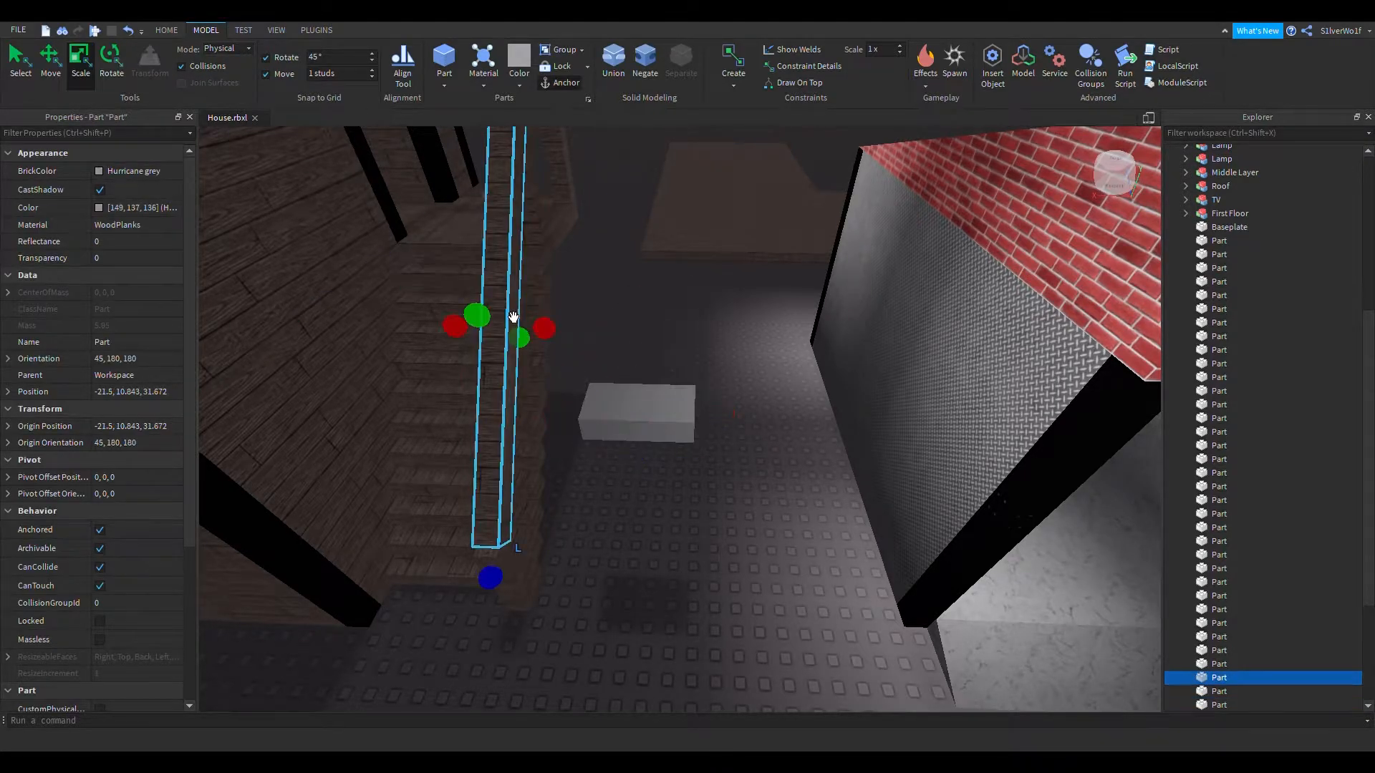
left_click_drag(481, 327, 358, 238)
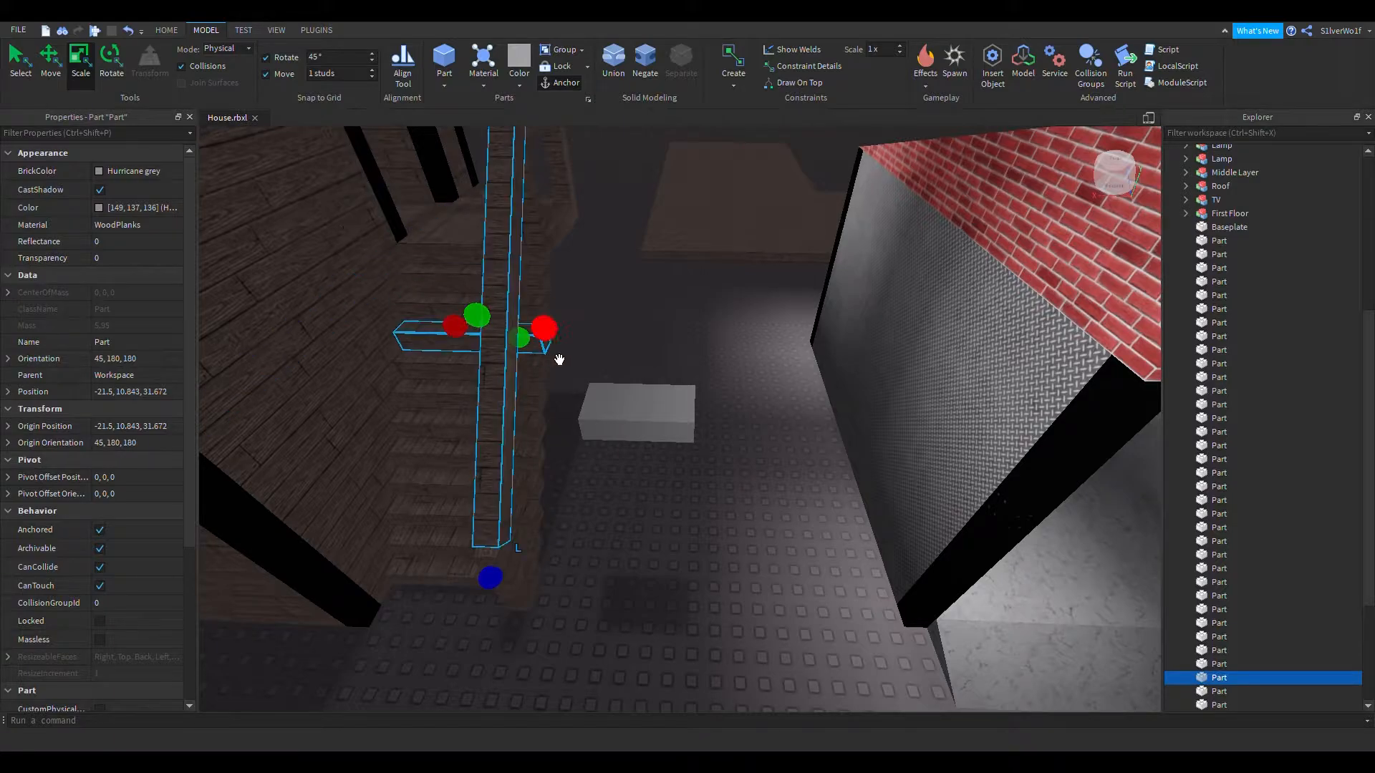
left_click(644, 412)
mouse_move(636, 379)
left_mouse_down()
mouse_move(630, 329)
mouse_move(639, 385)
left_mouse_up()
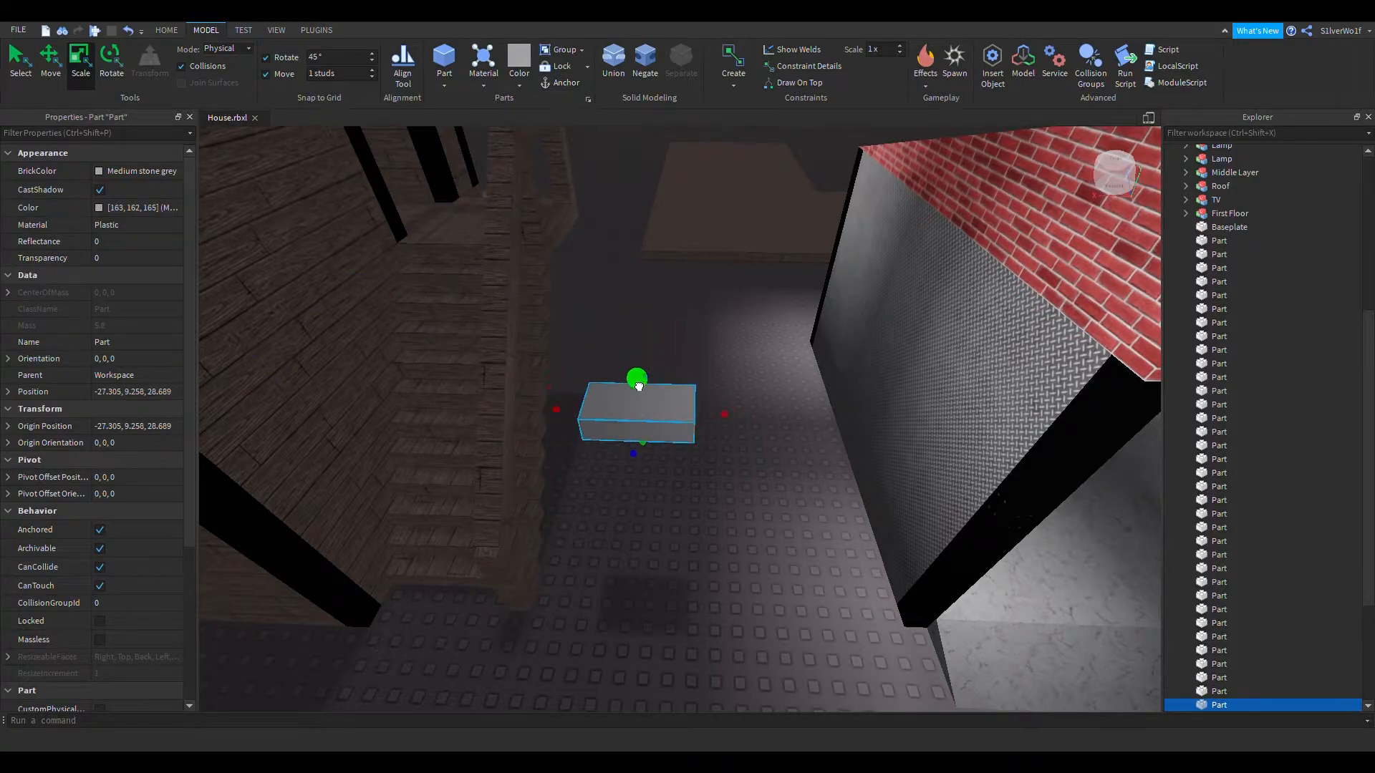
key("Delete")
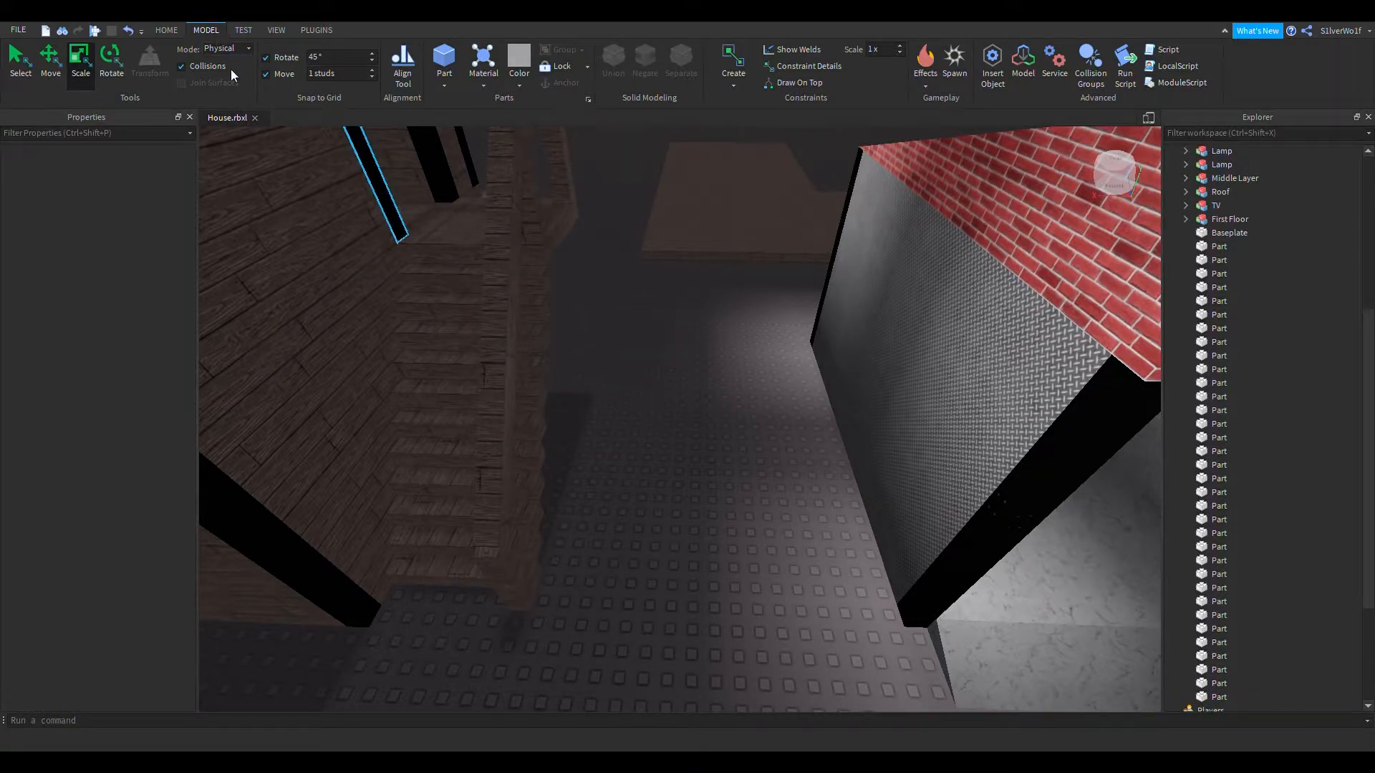
left_click(225, 65)
Step: Set the move snap to 0.1 studs and slide the handrail down its slope to -21.5, 10.56, 31.389
right_click_drag(653, 453, 696, 493)
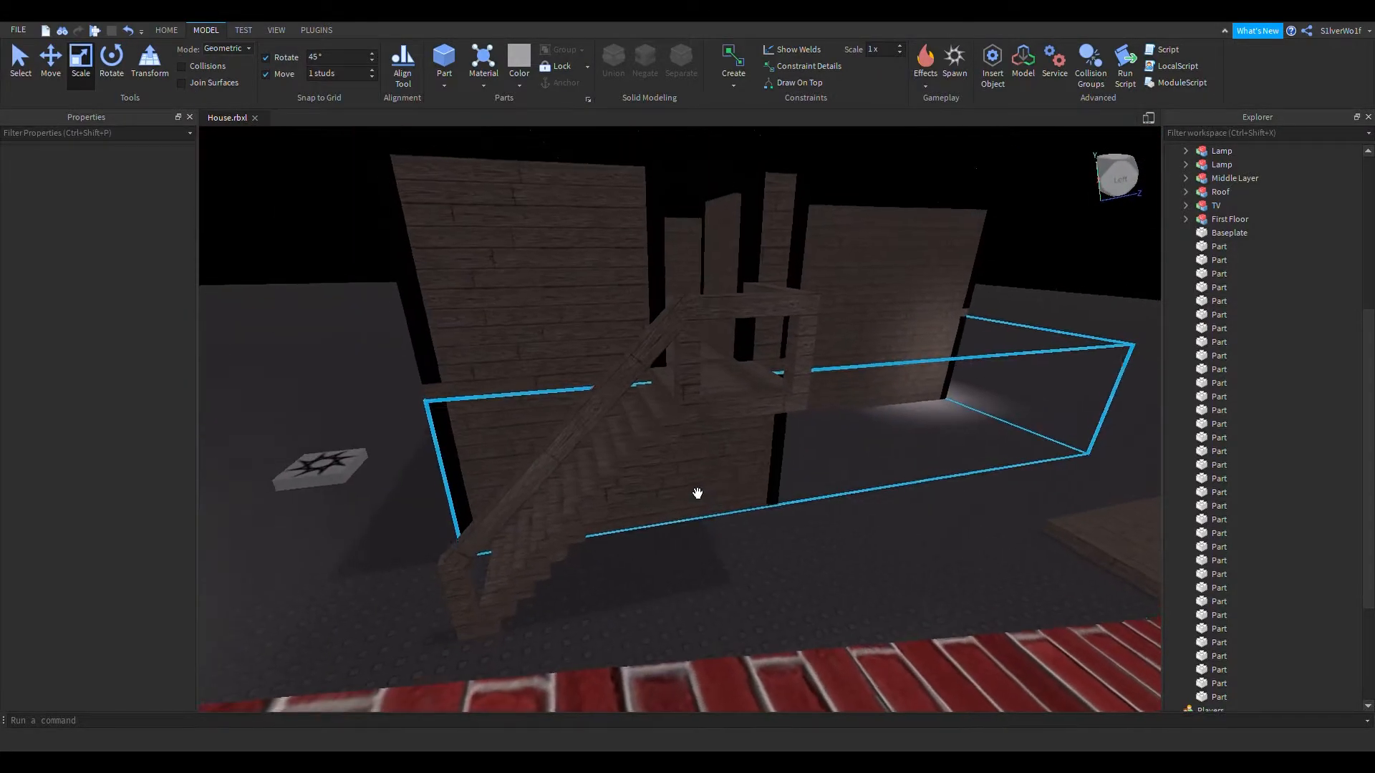
scroll(698, 493, "up", 2)
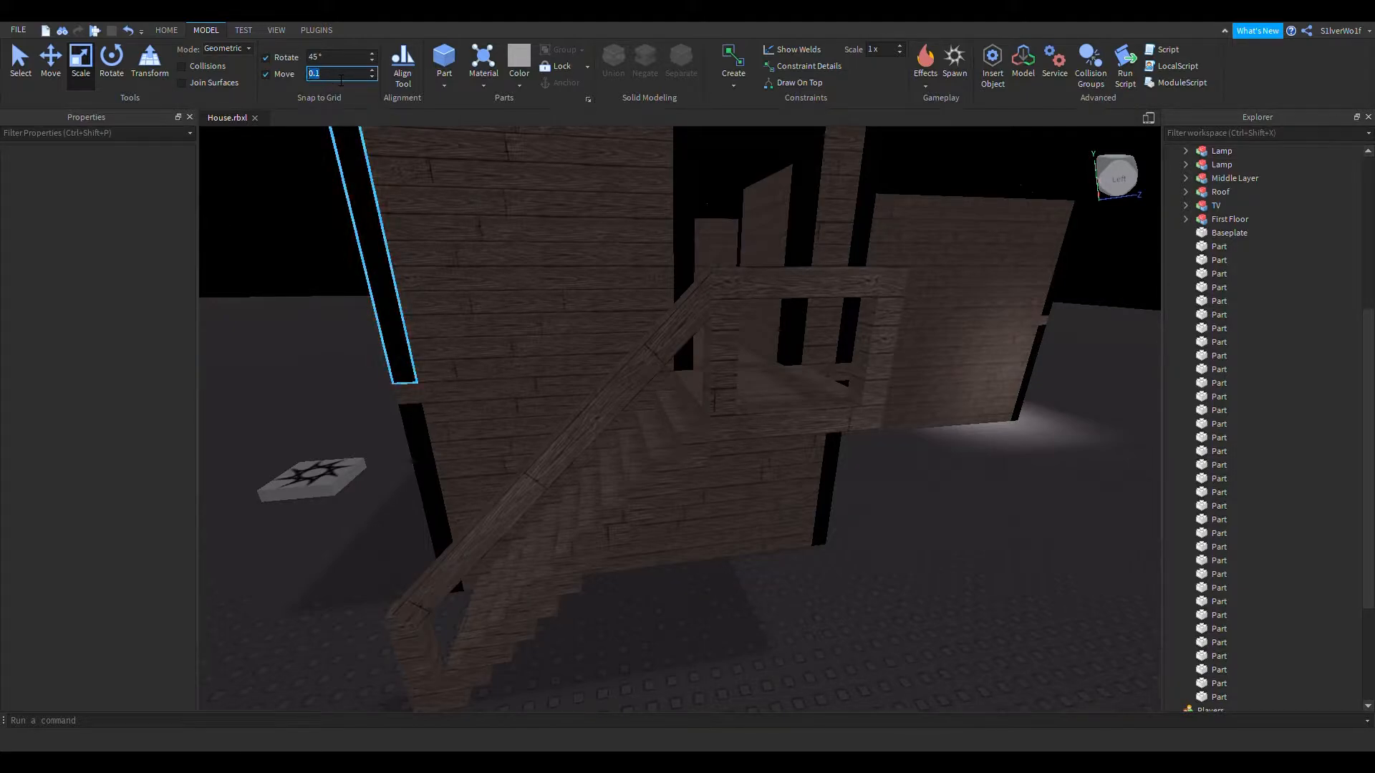
key("Return")
left_click(562, 523)
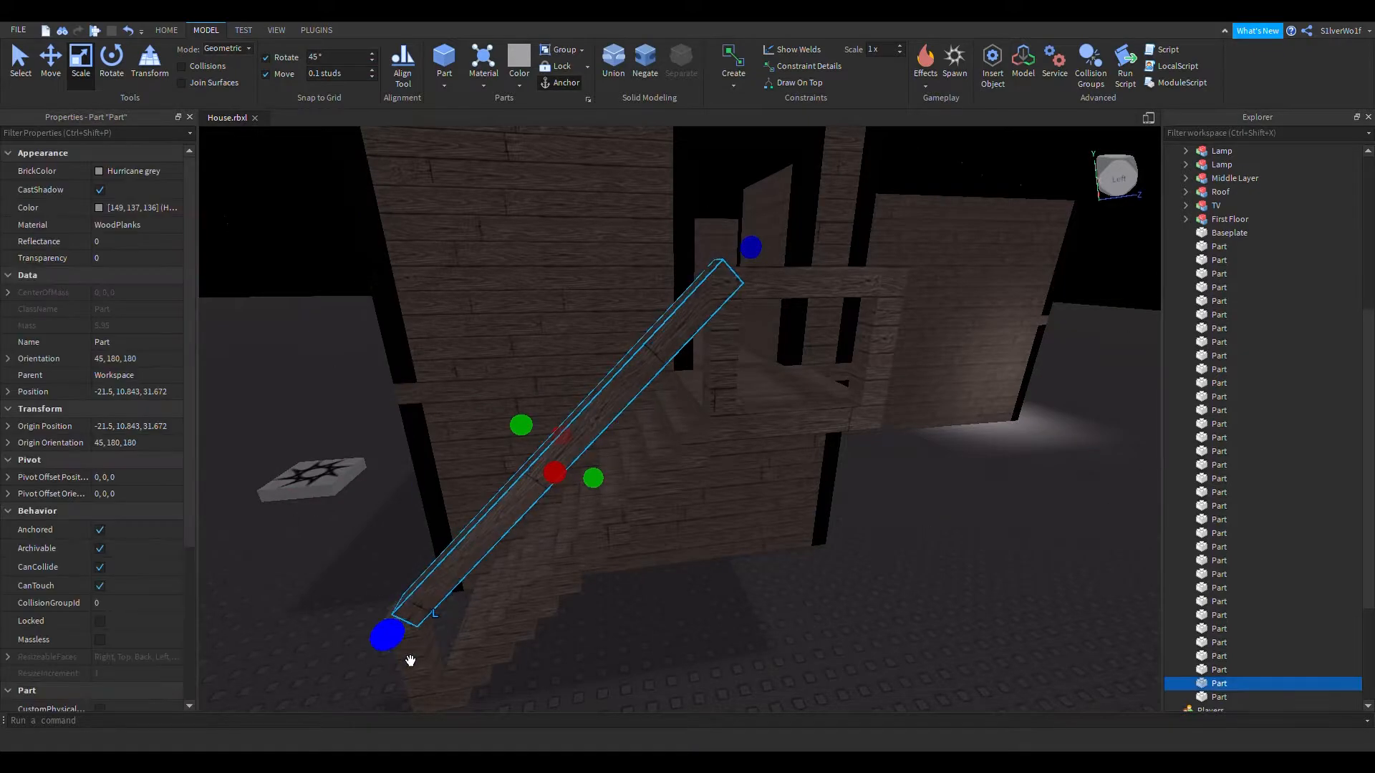
left_click(50, 57)
mouse_move(779, 253)
left_mouse_down()
mouse_move(773, 235)
mouse_move(753, 250)
left_mouse_up()
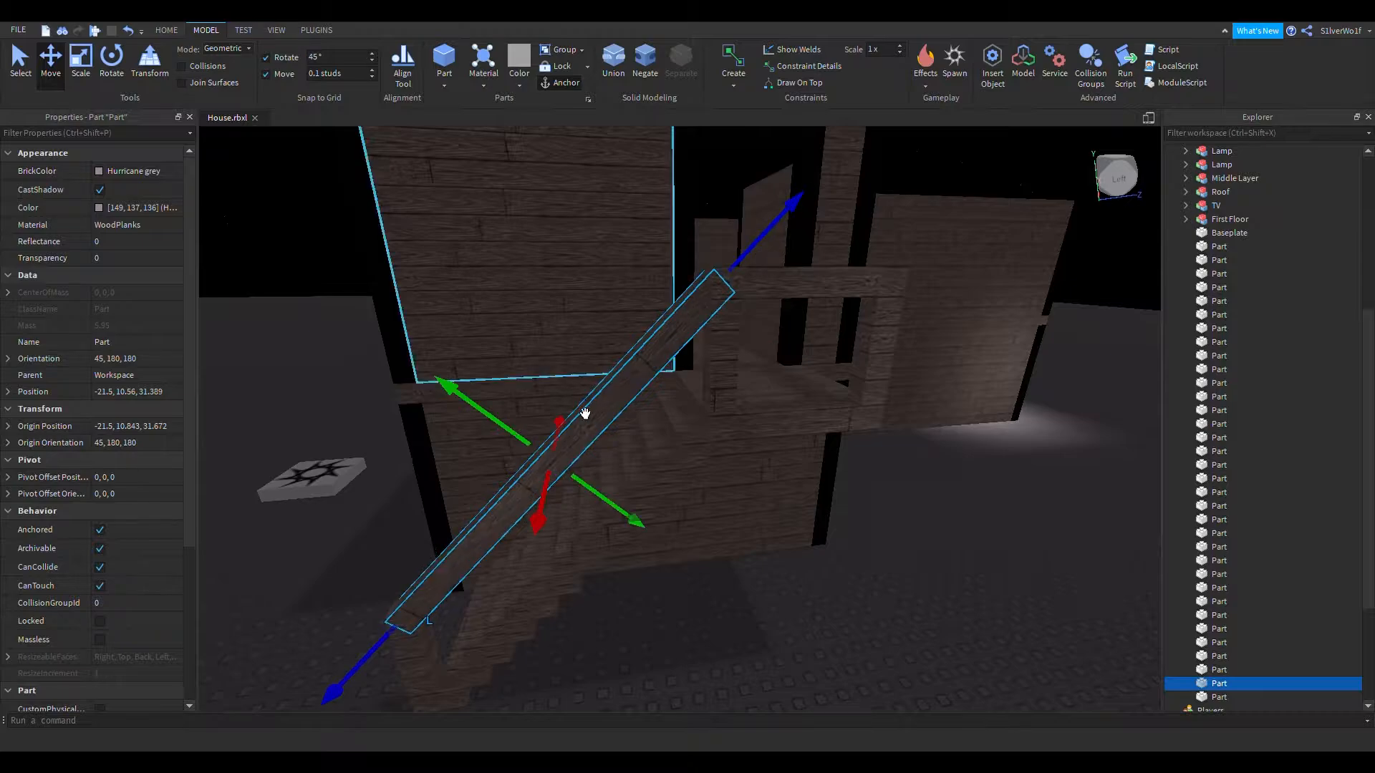
left_click(358, 562)
Step: Reduce the move snap increment to 0.05 studs for finer handrail alignment at the foot post
mouse_move(358, 562)
right_mouse_down()
mouse_move(383, 586)
mouse_move(363, 566)
right_mouse_up()
key("w")
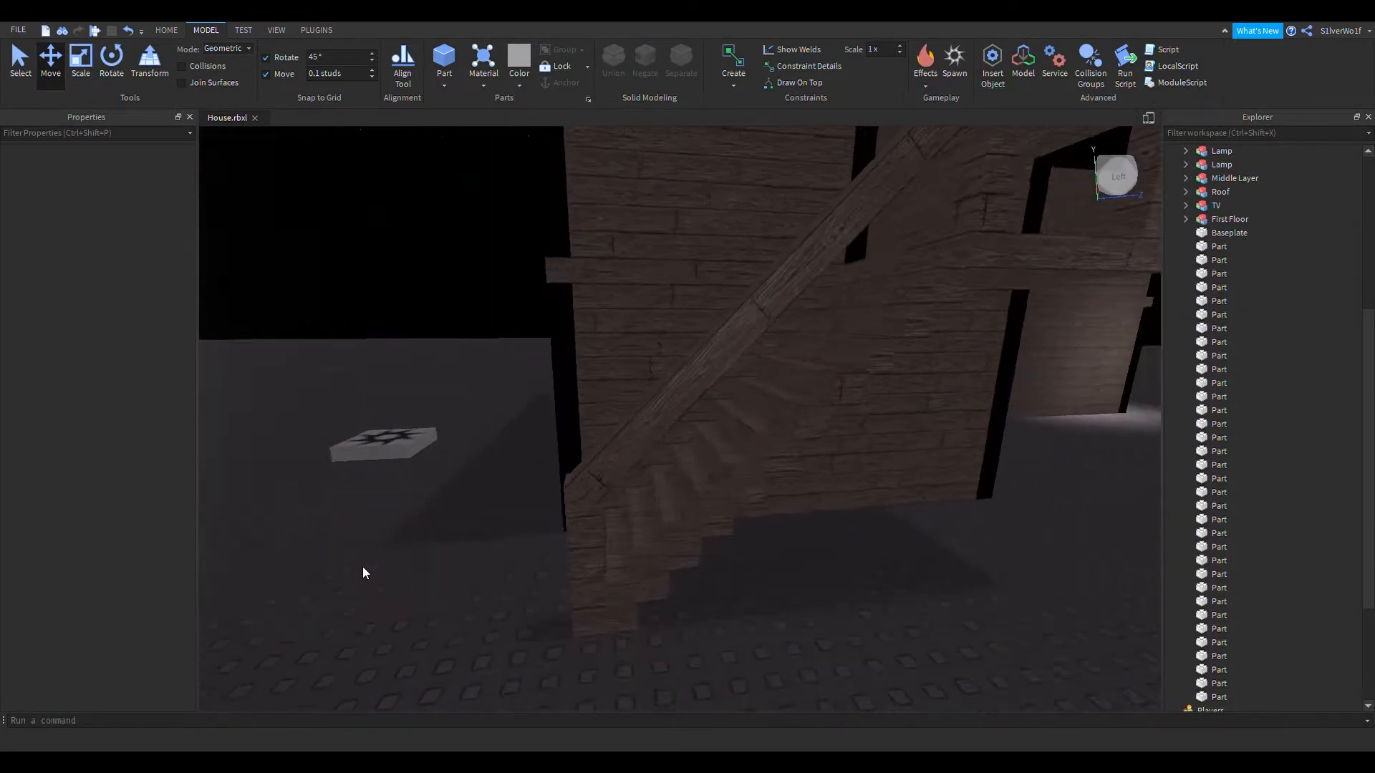
left_click(528, 587)
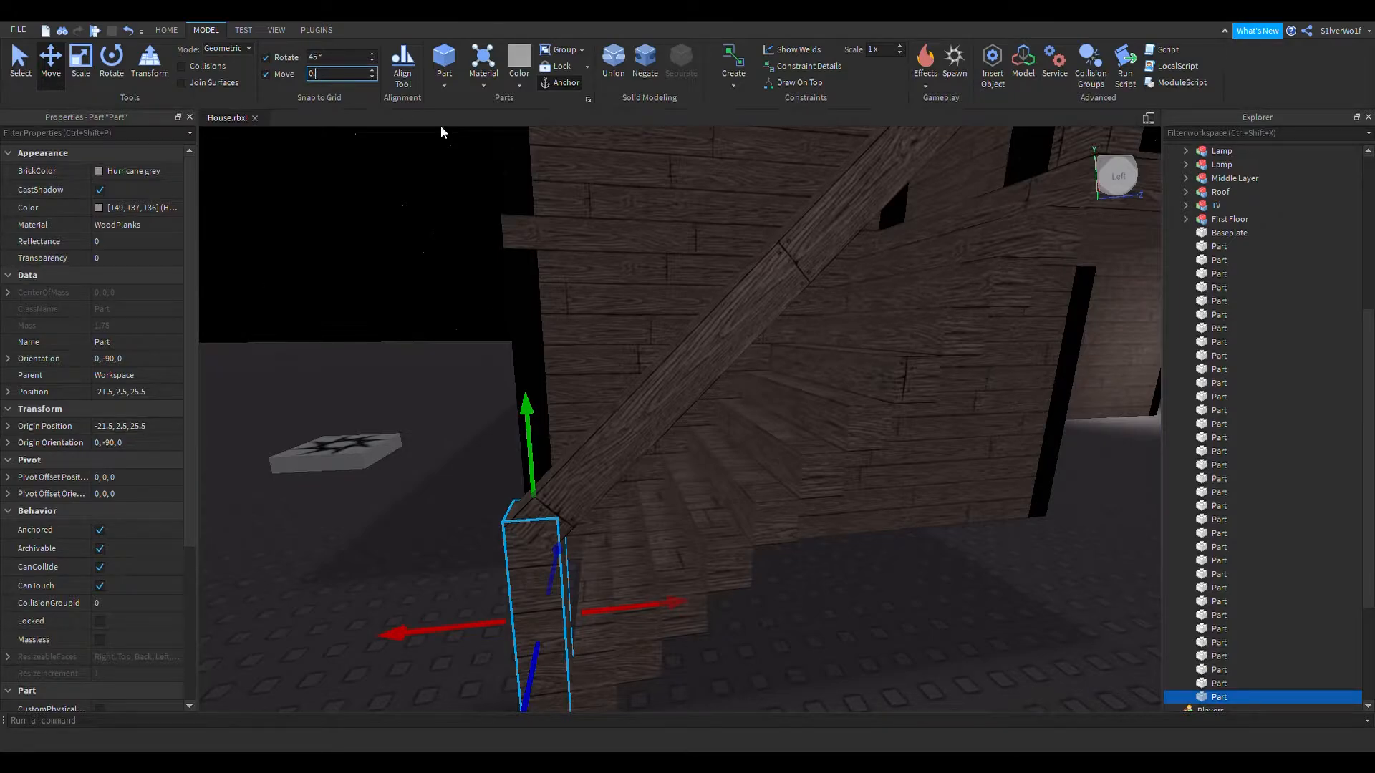
key("BackSpace")
type("05")
key("Return")
Step: Slide the handrail slightly up its slope to -21.5, 10.596, 31.424
left_click(449, 528)
key("s")
right_click_drag(449, 529, 613, 501)
left_click(469, 462)
left_click_drag(620, 519, 636, 520)
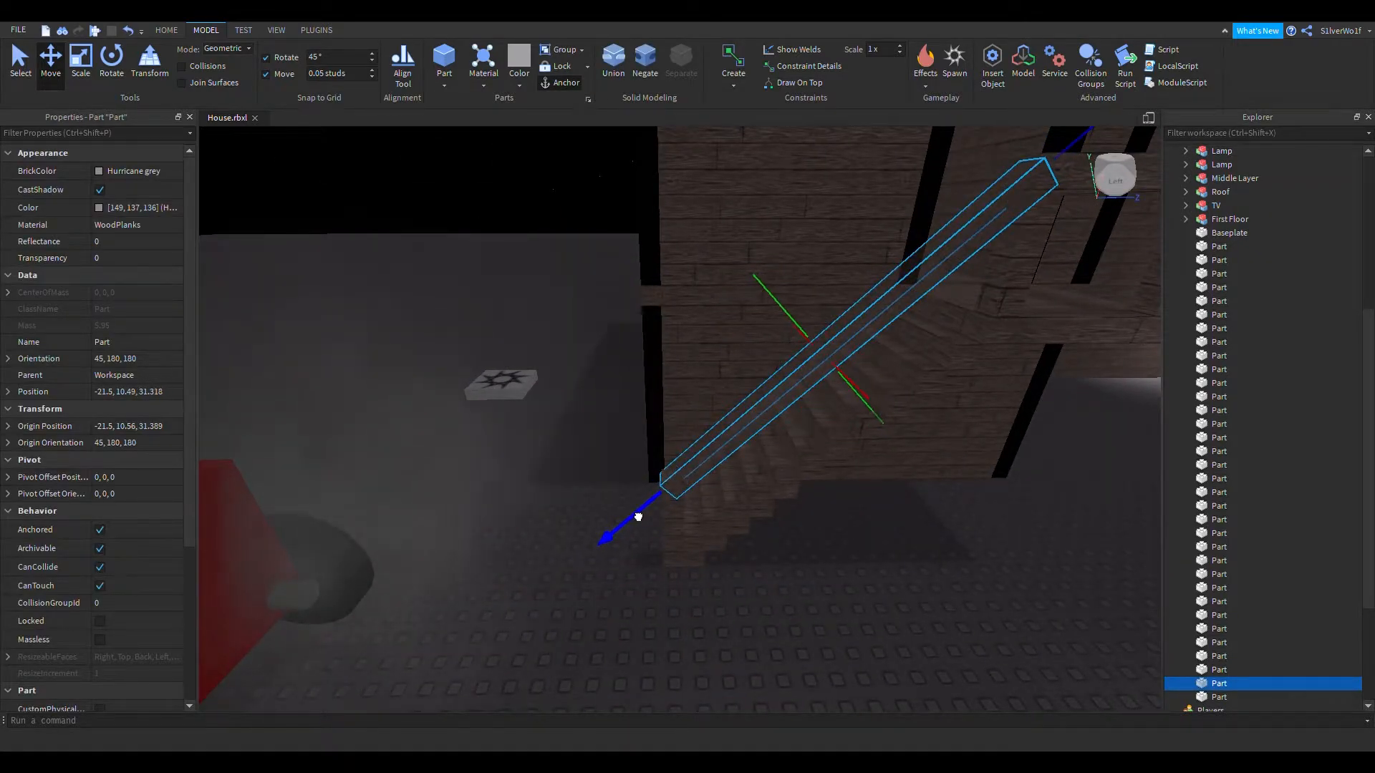
left_click(625, 551)
Step: Try shifting the handrail farther down its slope against the foot post and return it to -21.5, 10.596, 31.424
key("w")
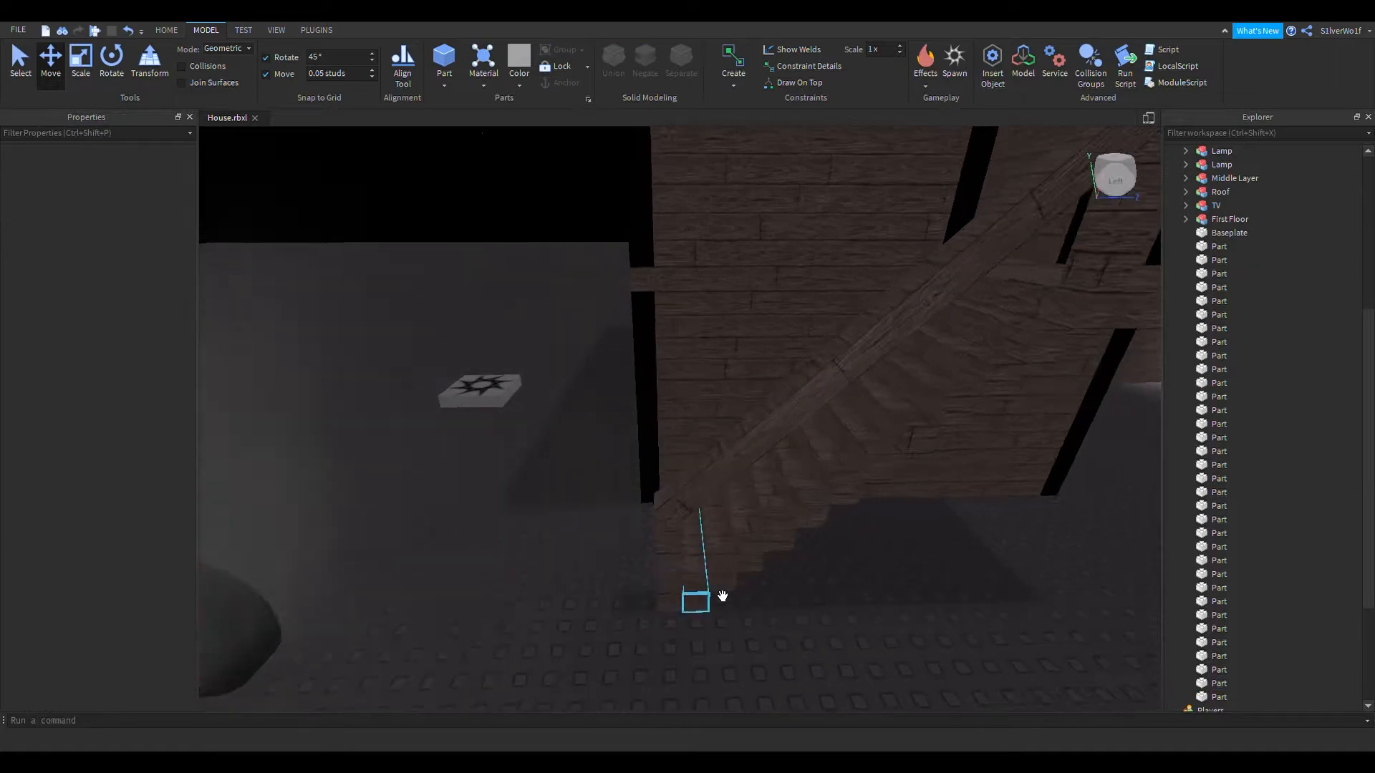
mouse_move(722, 595)
right_mouse_down()
mouse_move(700, 575)
mouse_move(721, 595)
right_mouse_up()
key("a")
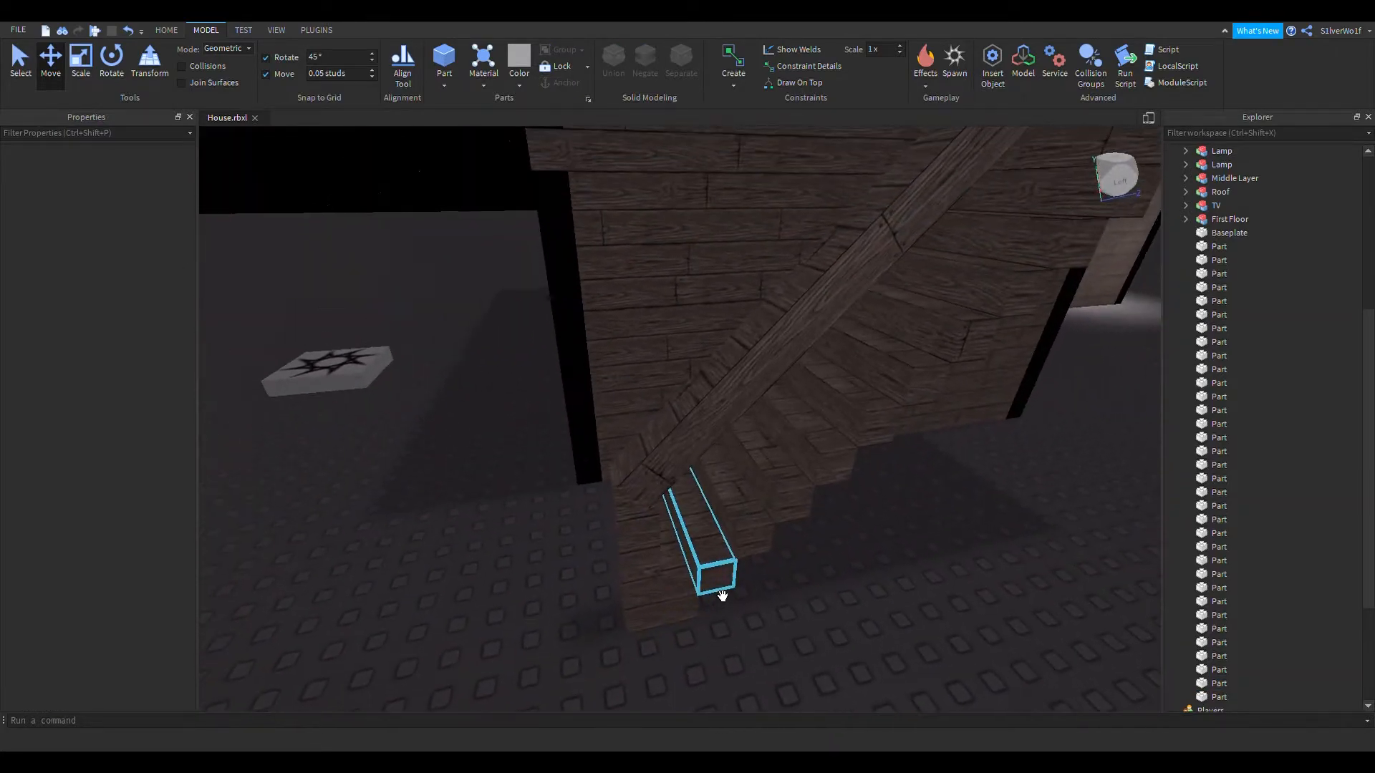
key("w")
left_click(669, 509)
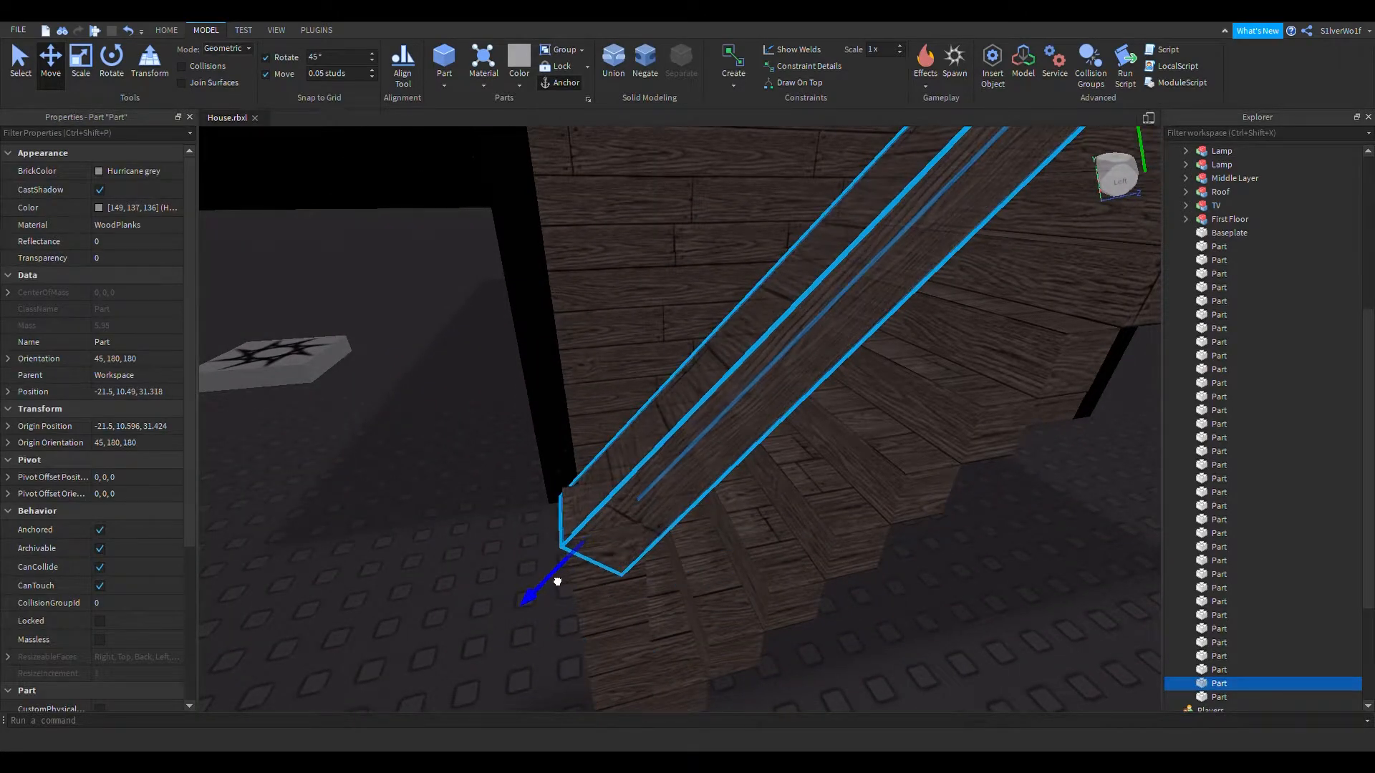
left_click_drag(562, 577, 582, 592)
left_click(936, 637)
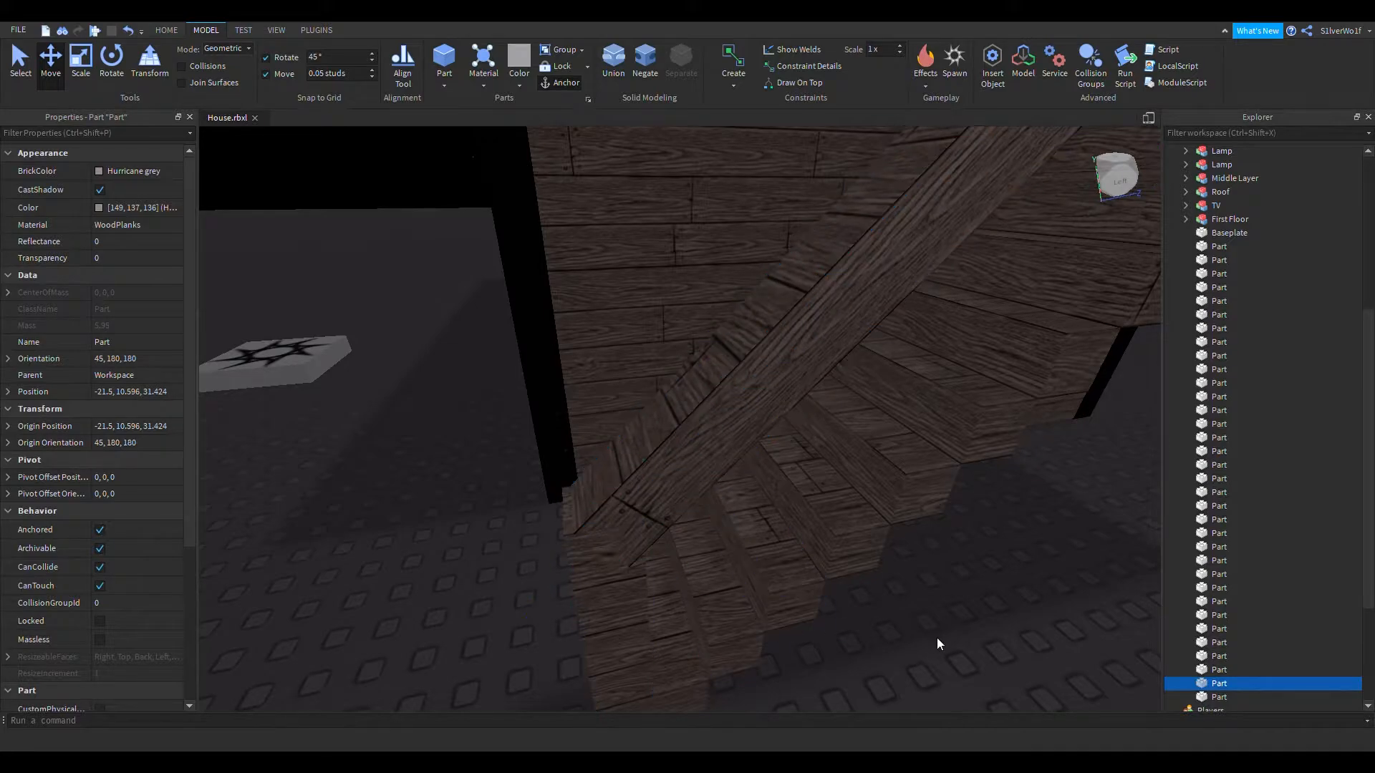
Step: Examine the handrail's fit along the staircase and at the upper platform railing from several angles
key("s")
mouse_move(937, 638)
right_mouse_down()
mouse_move(960, 661)
mouse_move(937, 637)
right_mouse_up()
key("w")
key("s")
left_click(642, 460)
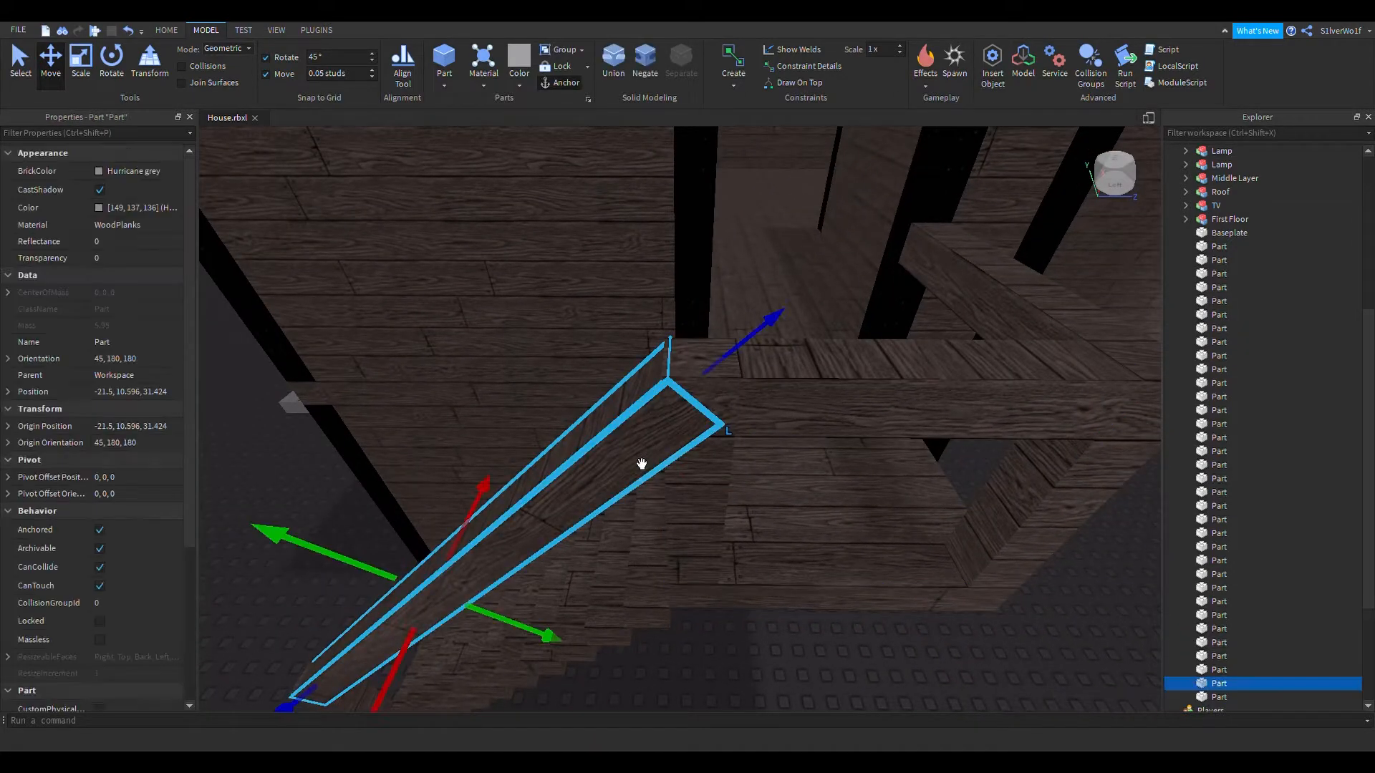
key("s")
left_click(831, 603)
right_click_drag(830, 603, 828, 599)
Step: Playtest the house by running the character to the second floor, and stop the test
key("F5")
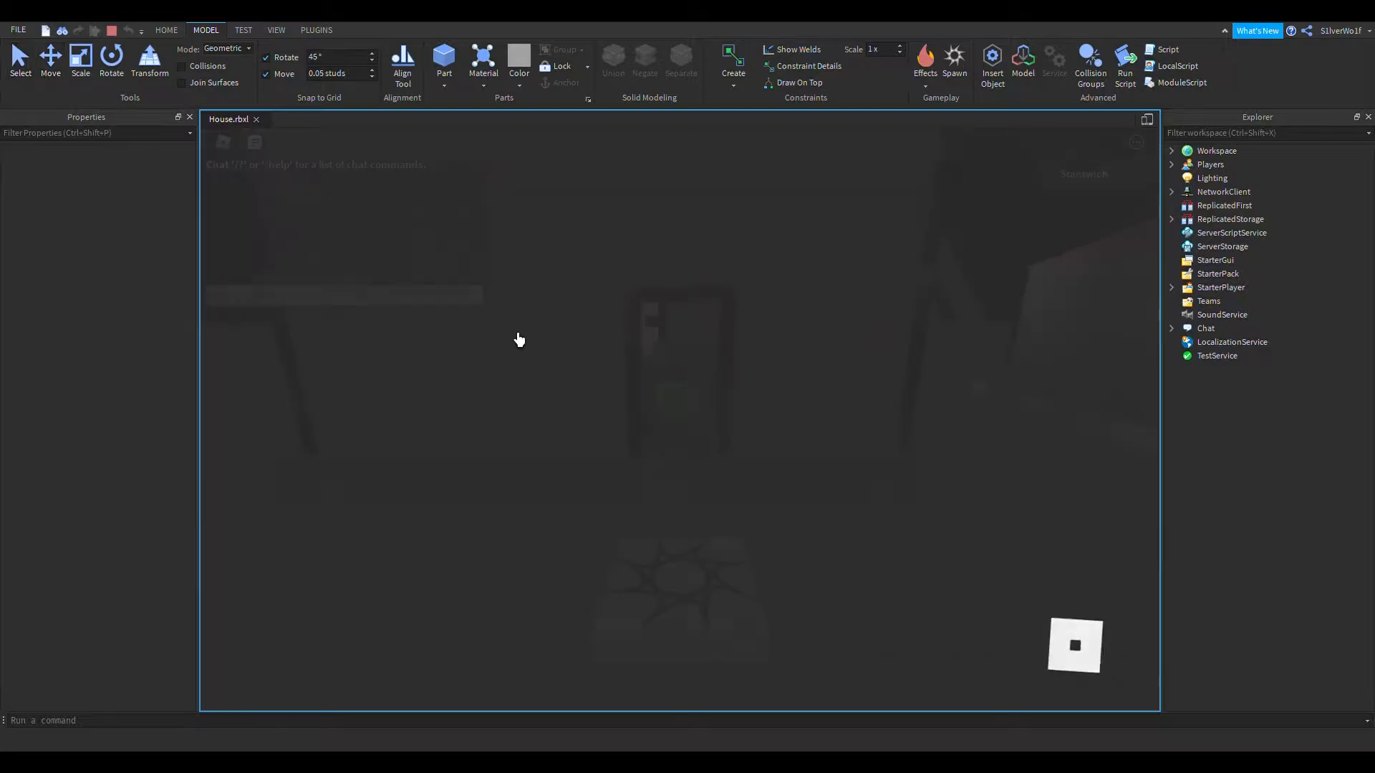
key("d")
right_click_drag(902, 478, 905, 463)
key("w")
key("w")
key("w")
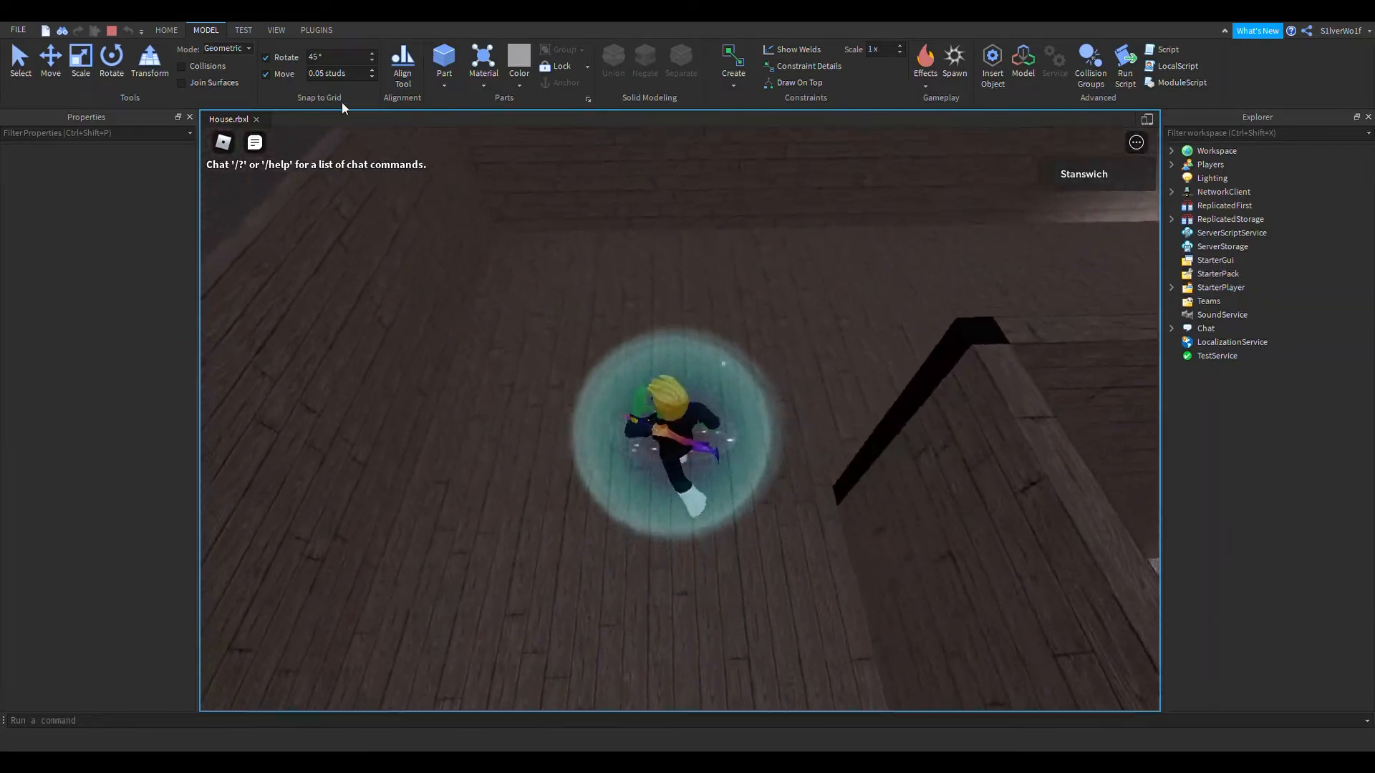
left_click(111, 30)
Step: Examine the second floor from above and the furnished first-floor room, checking which models the floor and lamp belong to
right_click_drag(794, 339, 745, 356)
key("s")
key("w")
key("w")
key("s")
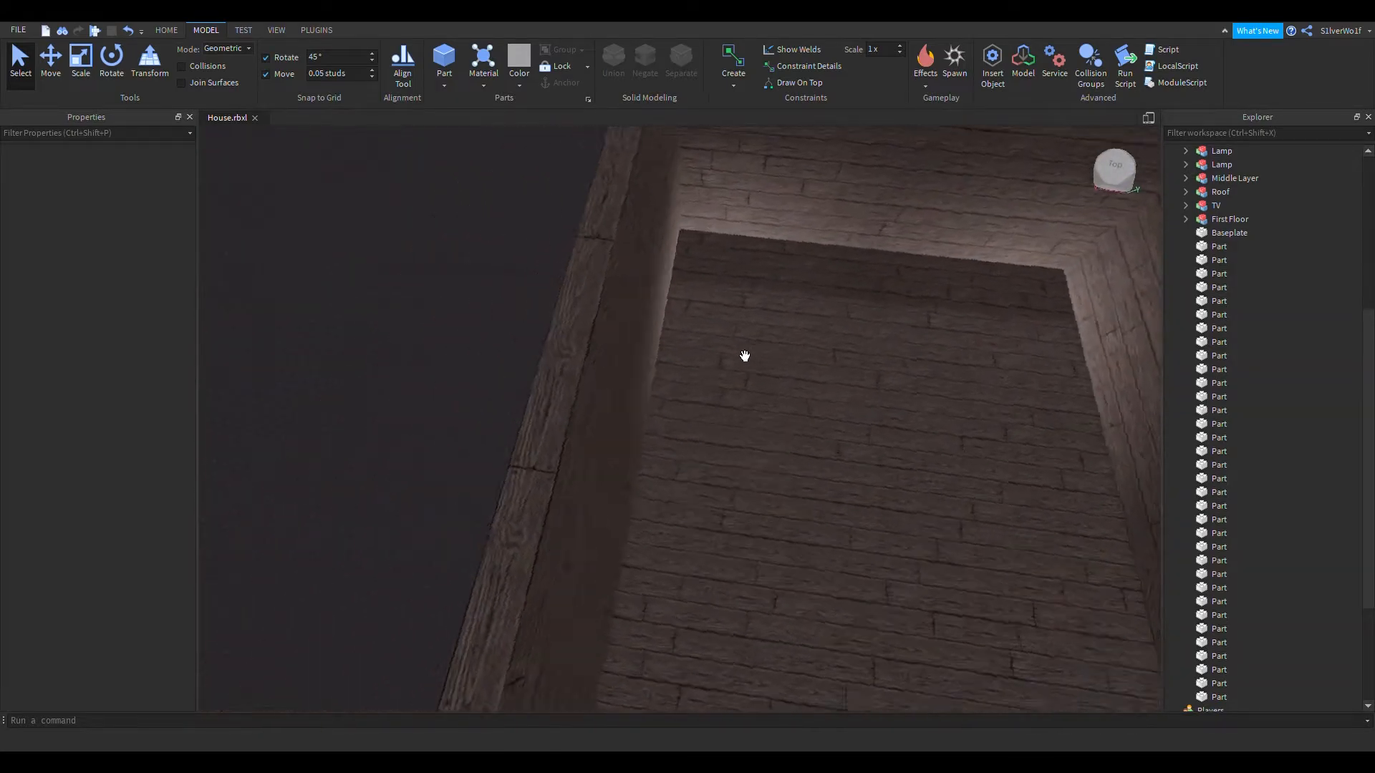
key("w")
left_click(792, 387)
key("s")
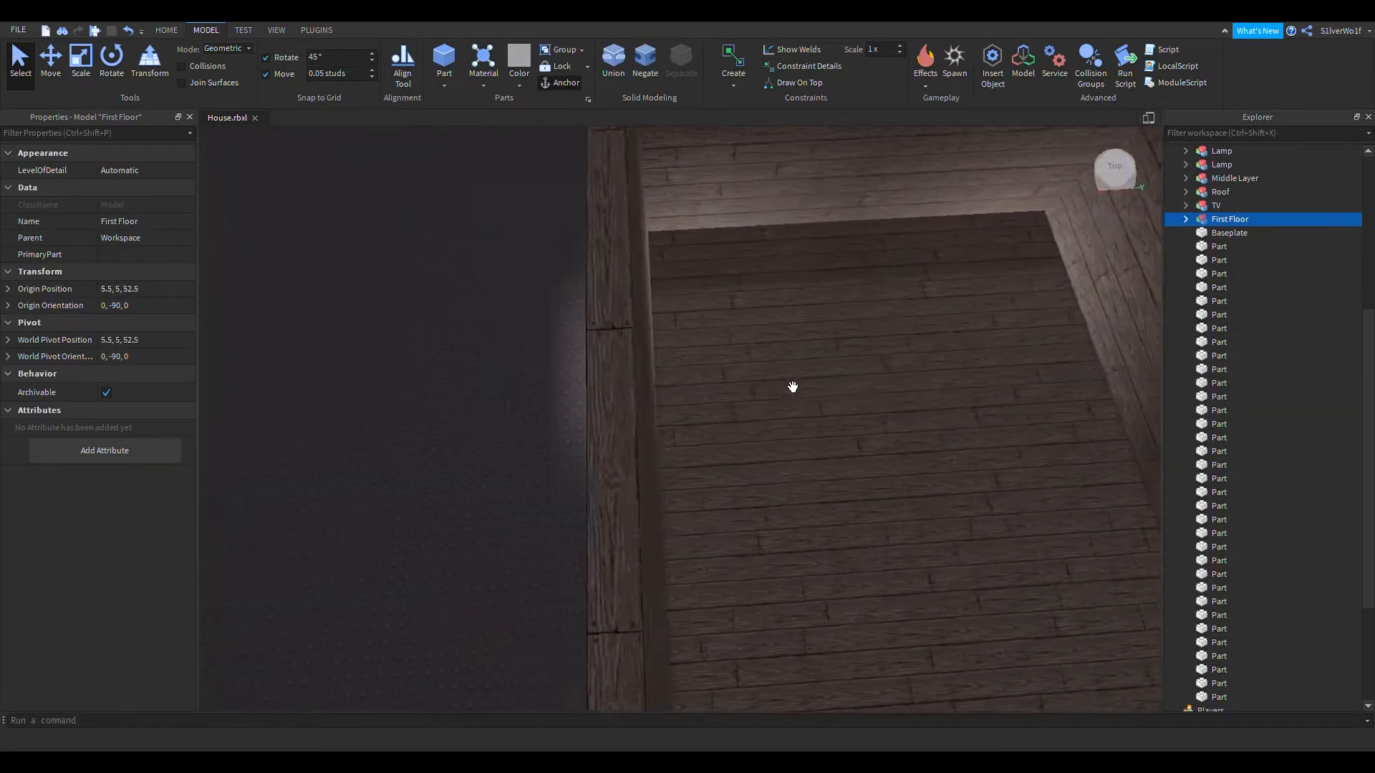
key("d")
key("w")
right_click_drag(738, 420, 738, 420)
key("w")
left_click(655, 370)
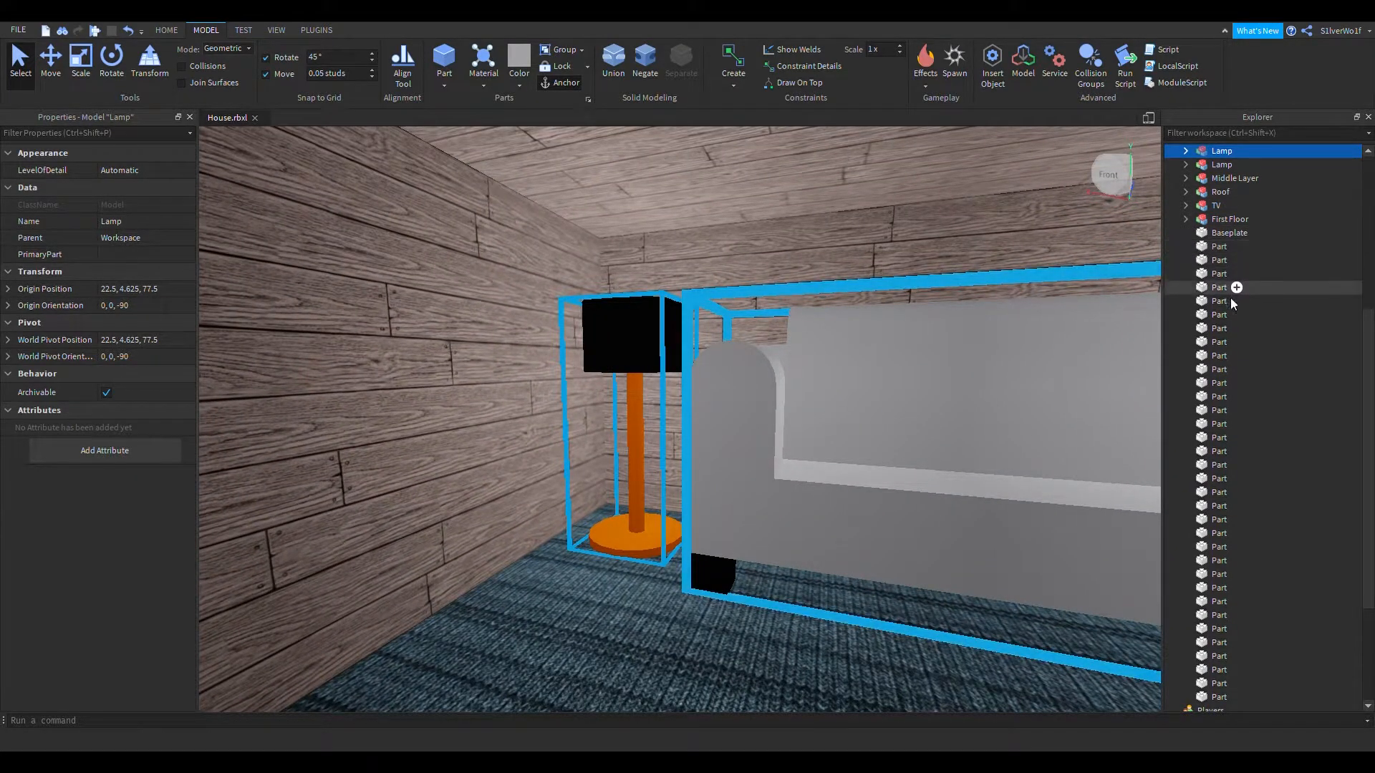
key("s")
Step: Group all the loose parts listed below the Baseplate into one model and name it Second Floor
left_click_drag(1231, 303, 1141, 402)
scroll(1207, 332, "down", 2)
left_click(1218, 610)
key("s")
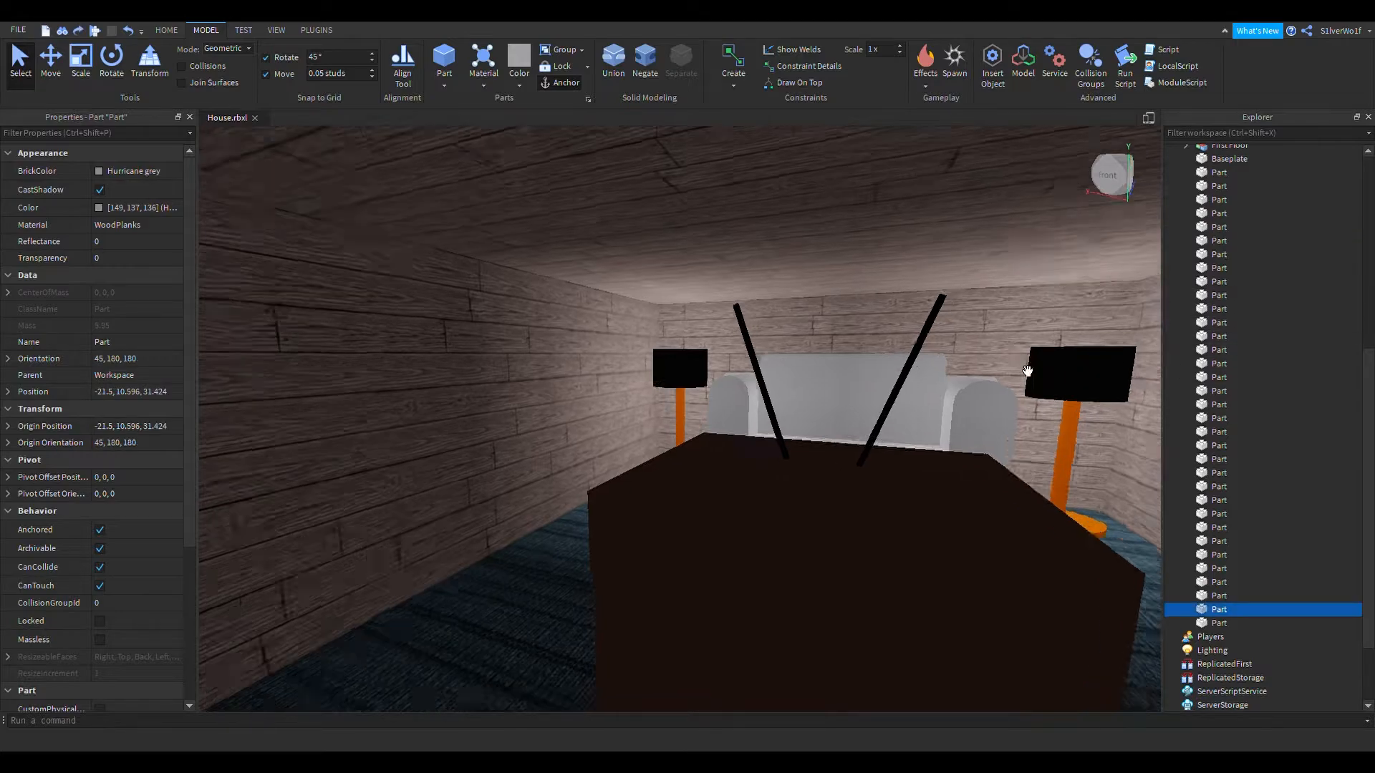
right_click_drag(1029, 369, 1033, 369)
scroll(1275, 243, "up", 2)
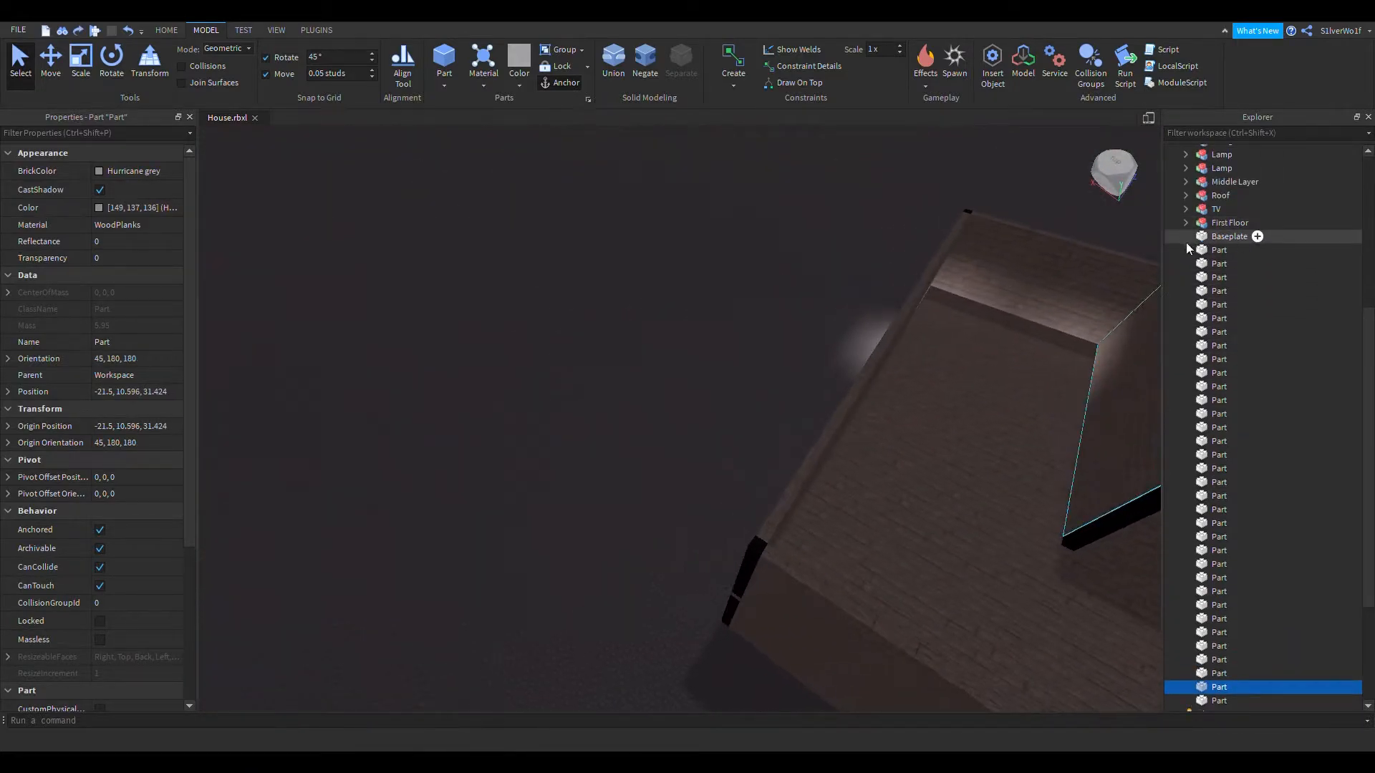
left_click(1217, 250)
left_click(1217, 700, "shift")
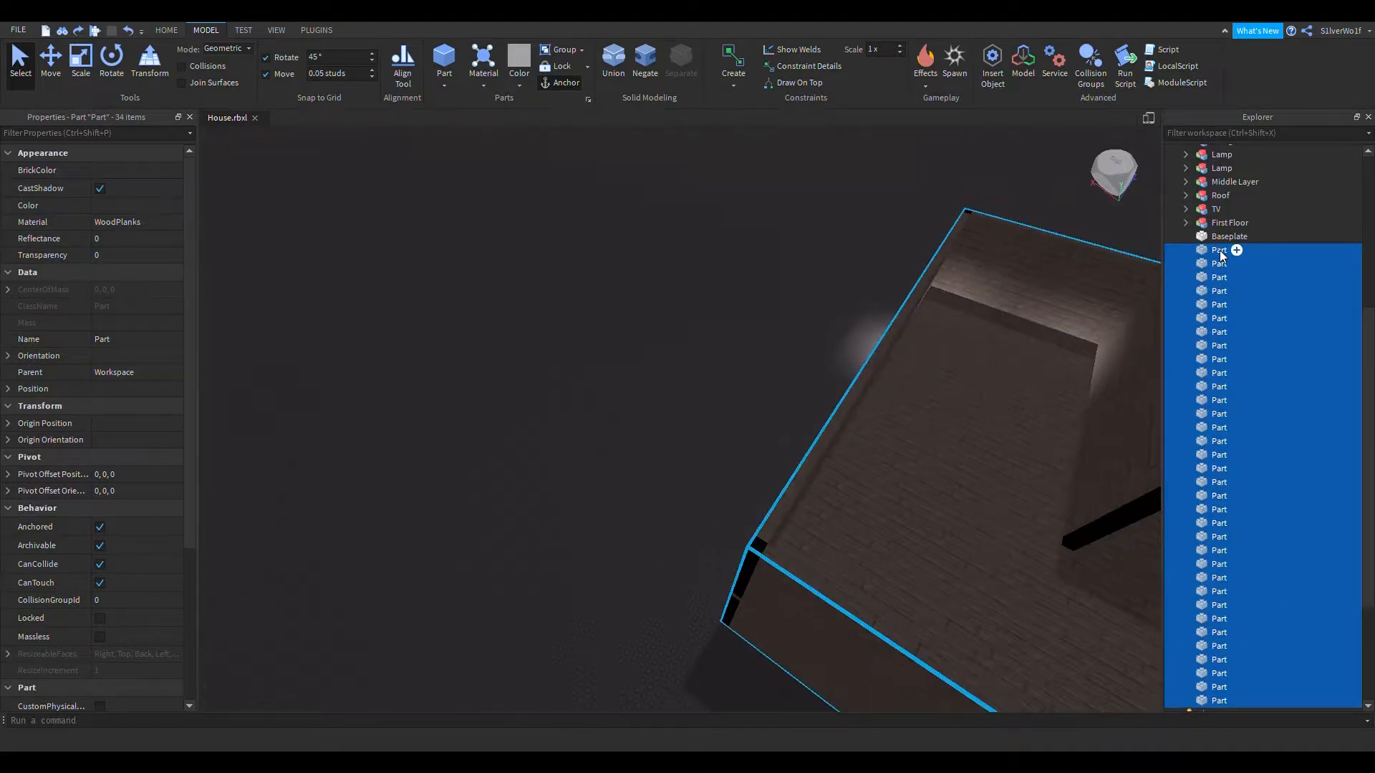
key("ctrl+g")
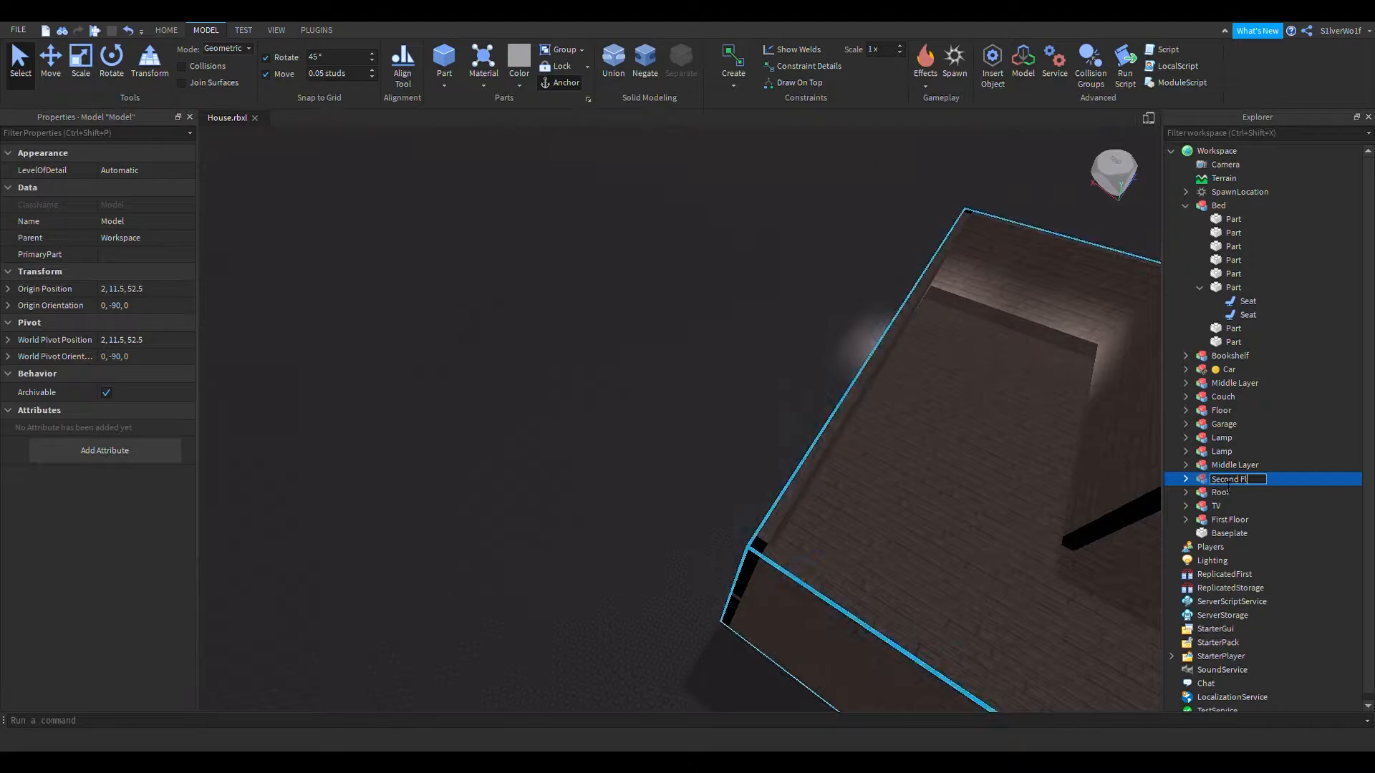
key("Return")
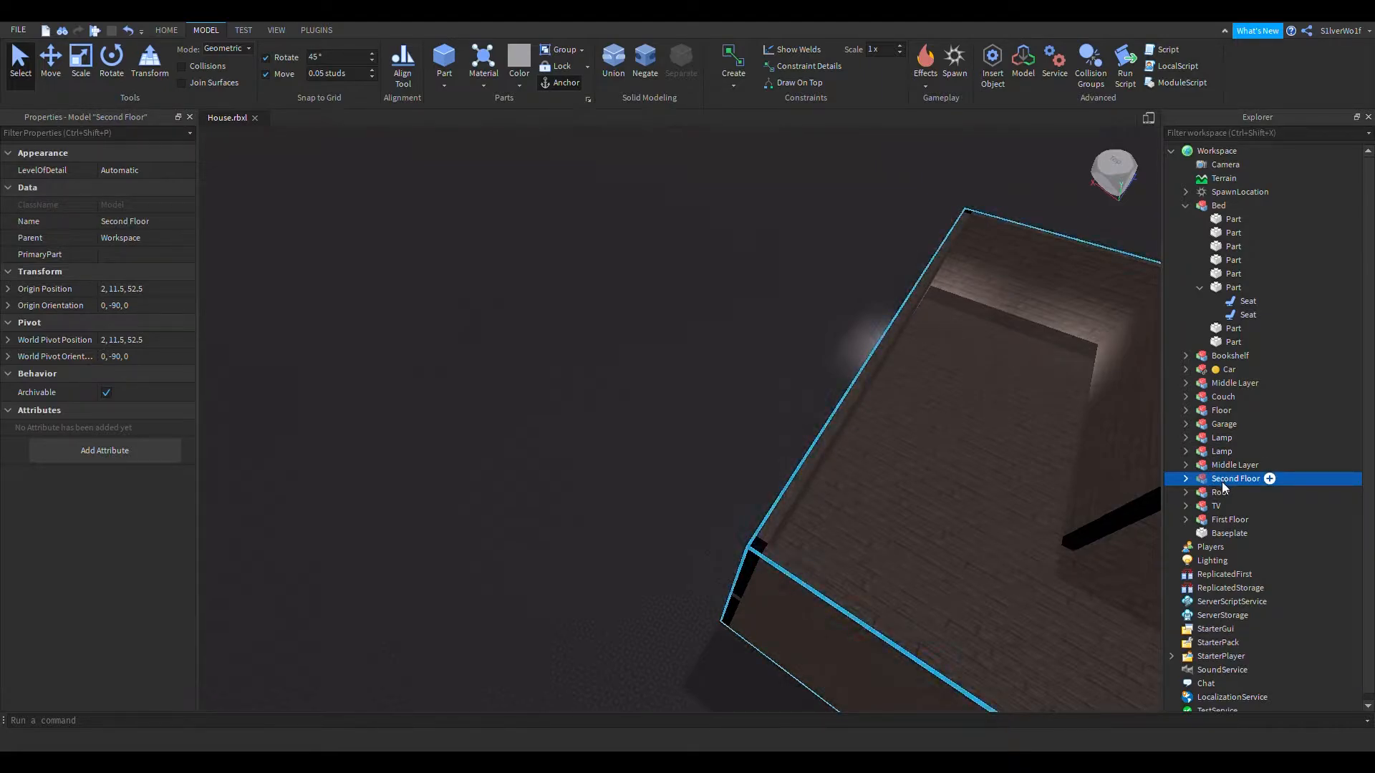
Step: Examine the extent of the Second Floor model around the house
left_click_drag(1223, 487, 1267, 490)
left_click(702, 307)
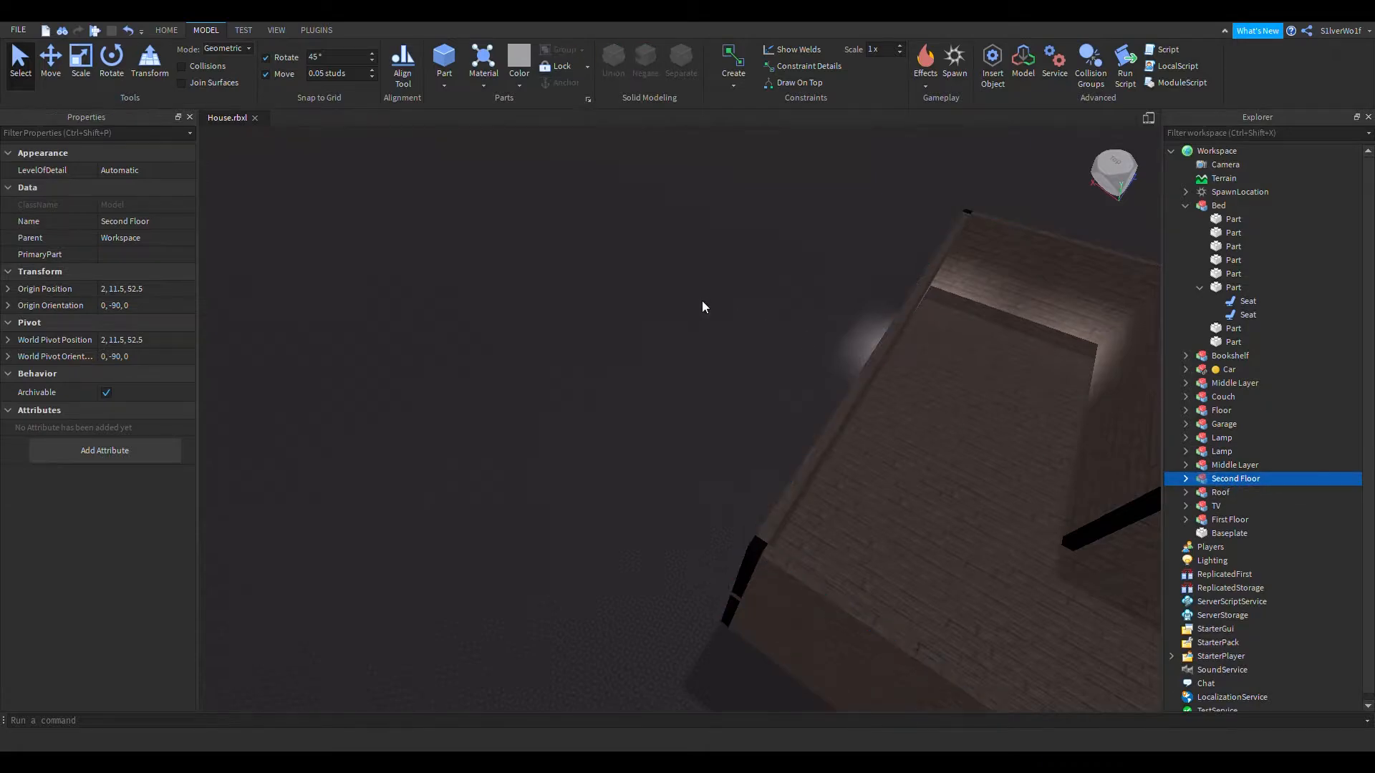
right_click_drag(988, 502, 991, 500)
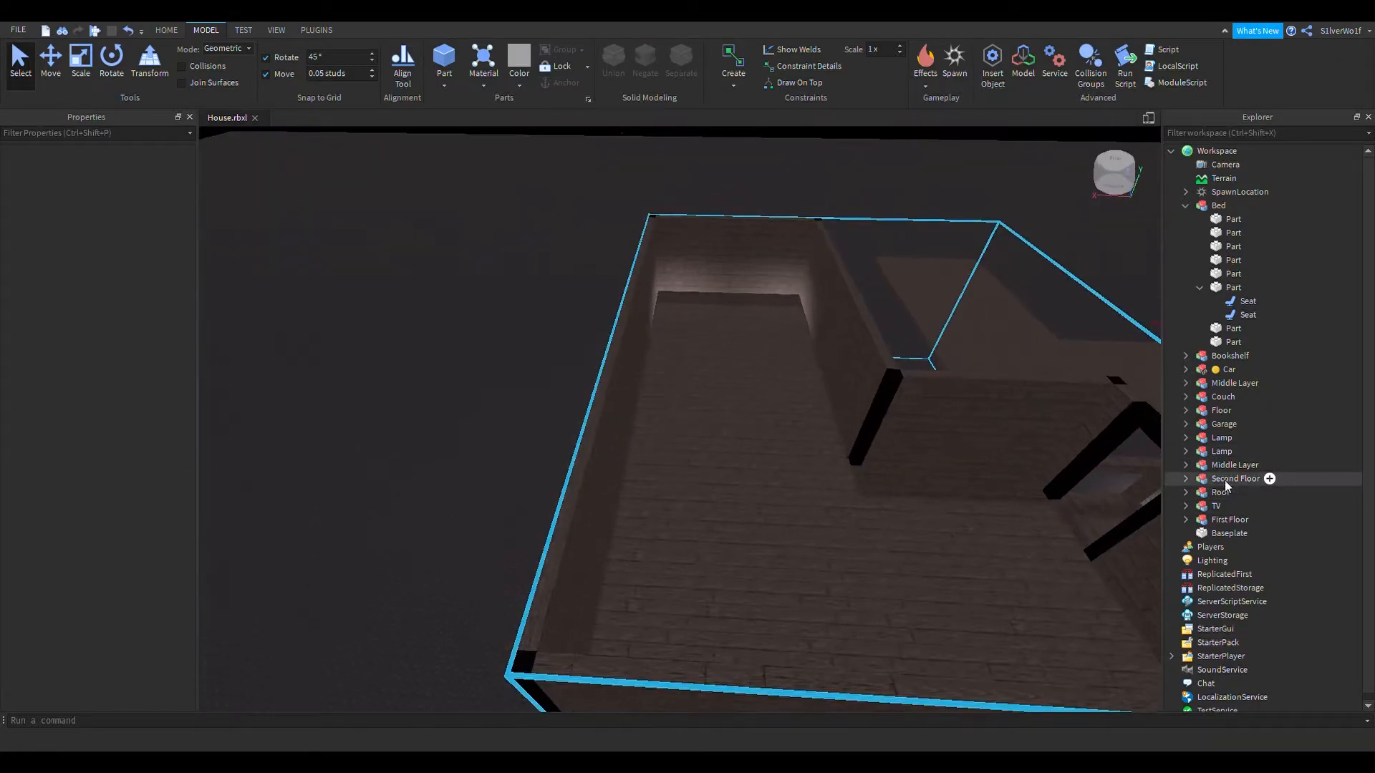
left_click(1210, 479)
key("f")
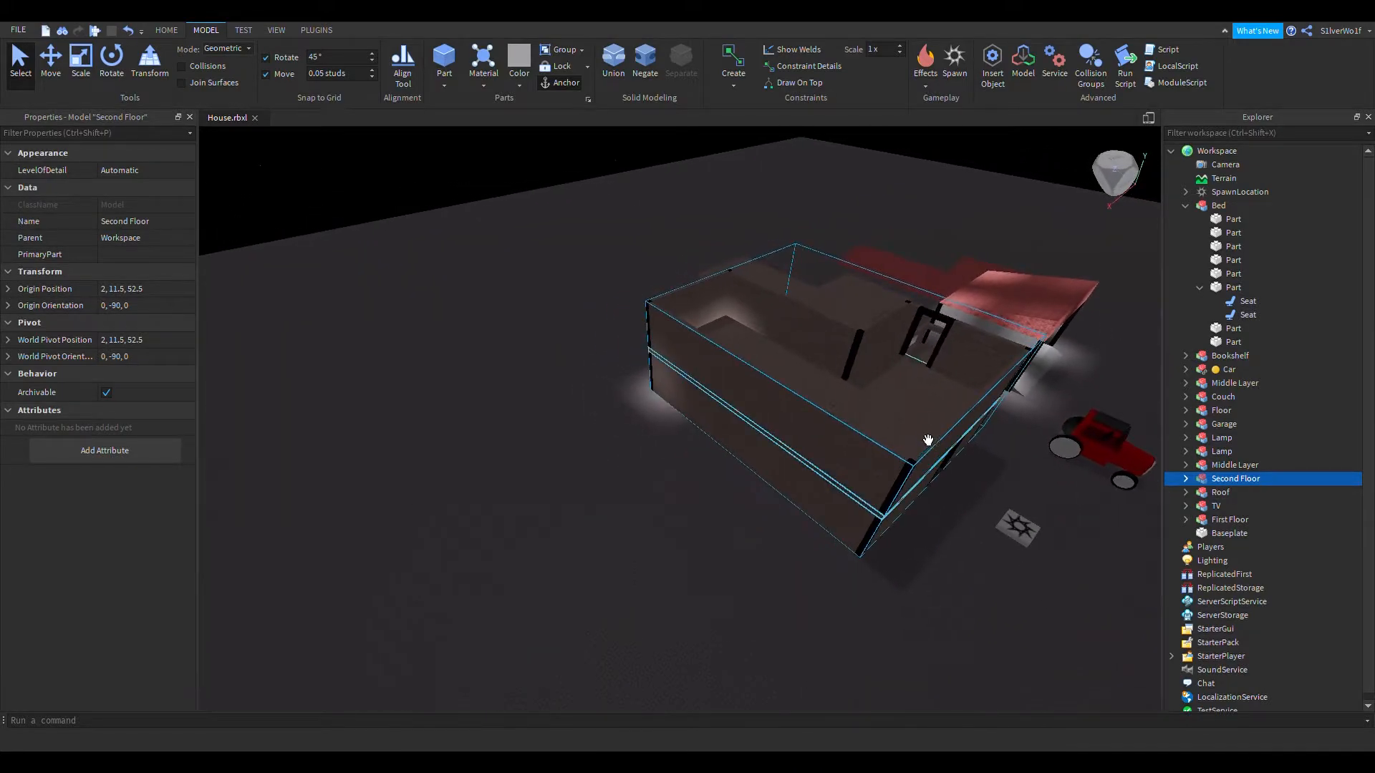
double_click(1235, 479)
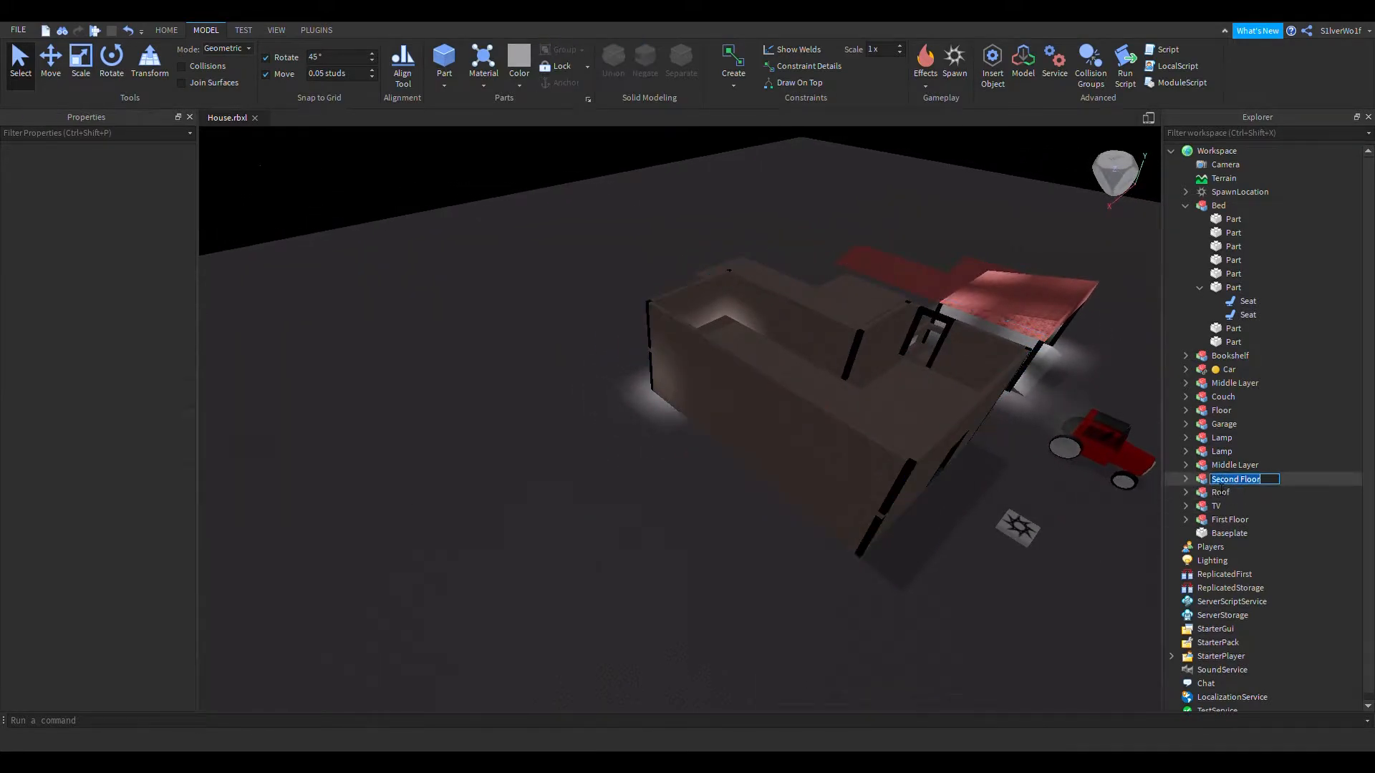
left_click(1314, 478)
left_click_drag(981, 582, 1095, 547)
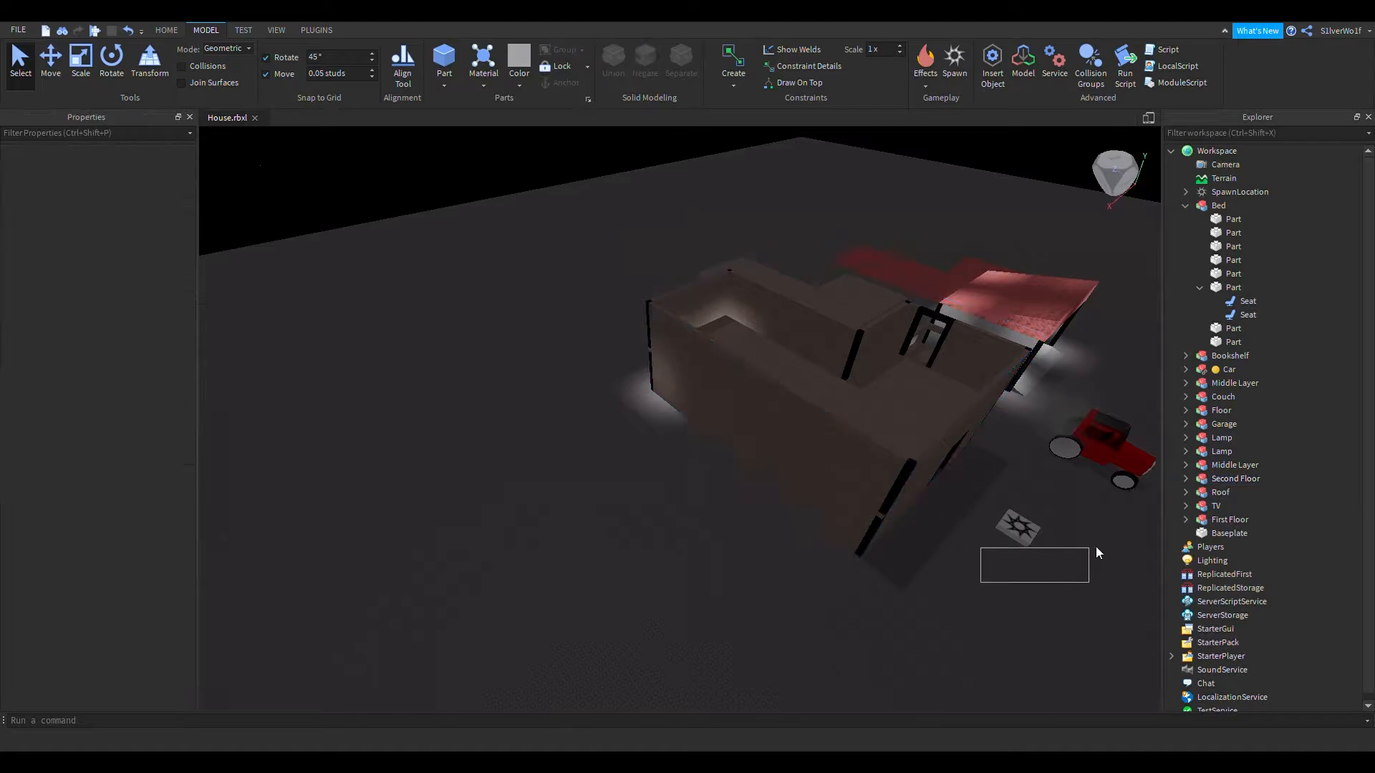
right_click_drag(967, 610, 1074, 609)
Step: Try pulling the Second Floor model away from the house and undo the move
left_click(1231, 479)
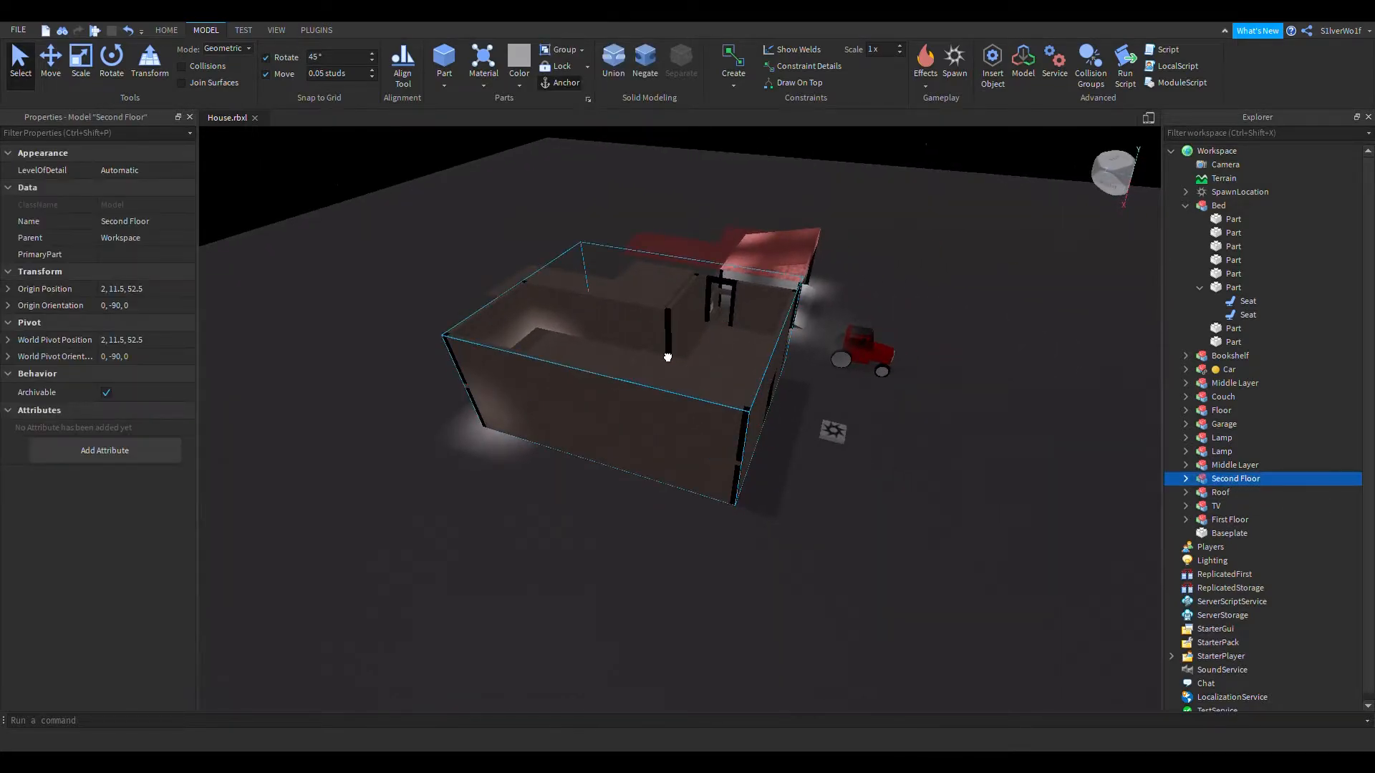
left_click_drag(646, 359, 975, 511)
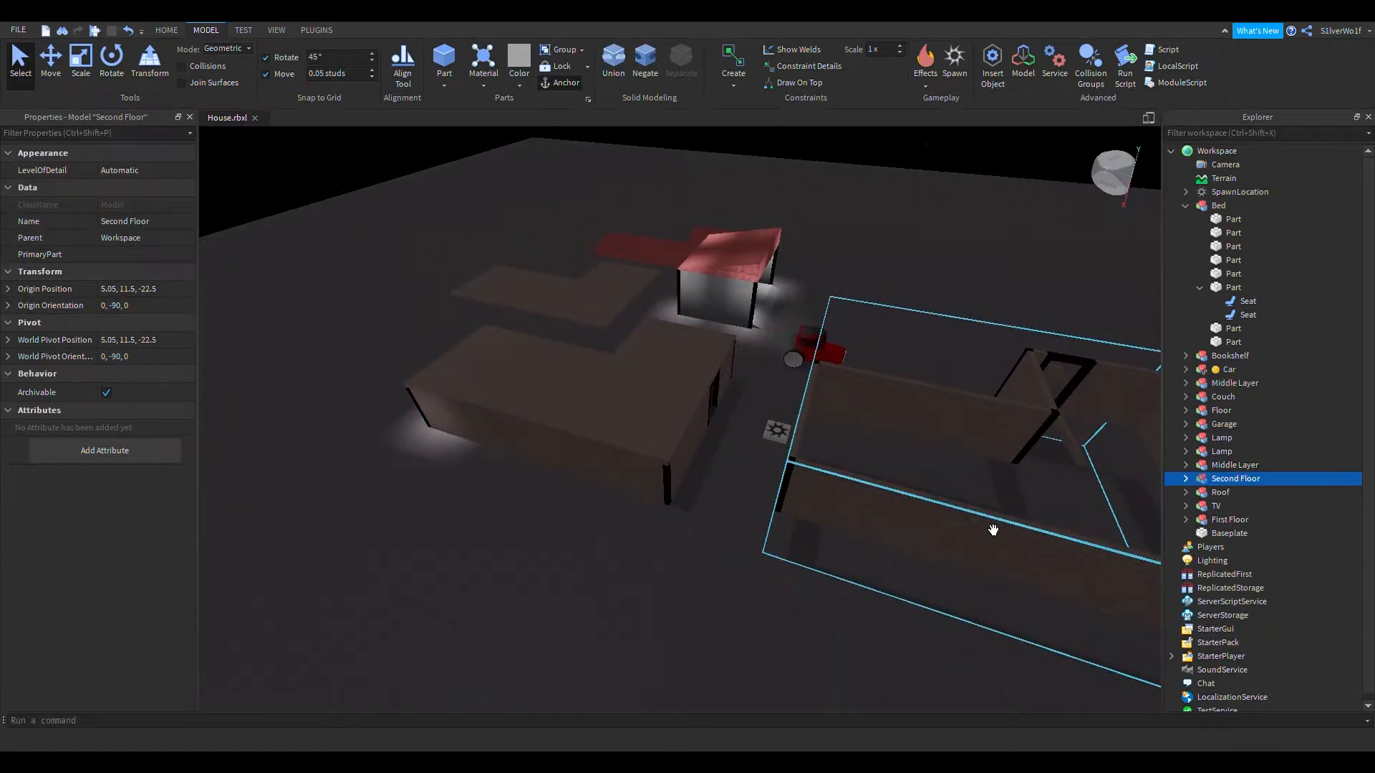
key("ctrl+z")
Step: Examine the outside staircase, platform and railings within the Second Floor model
right_click_drag(929, 521, 951, 543)
key("d")
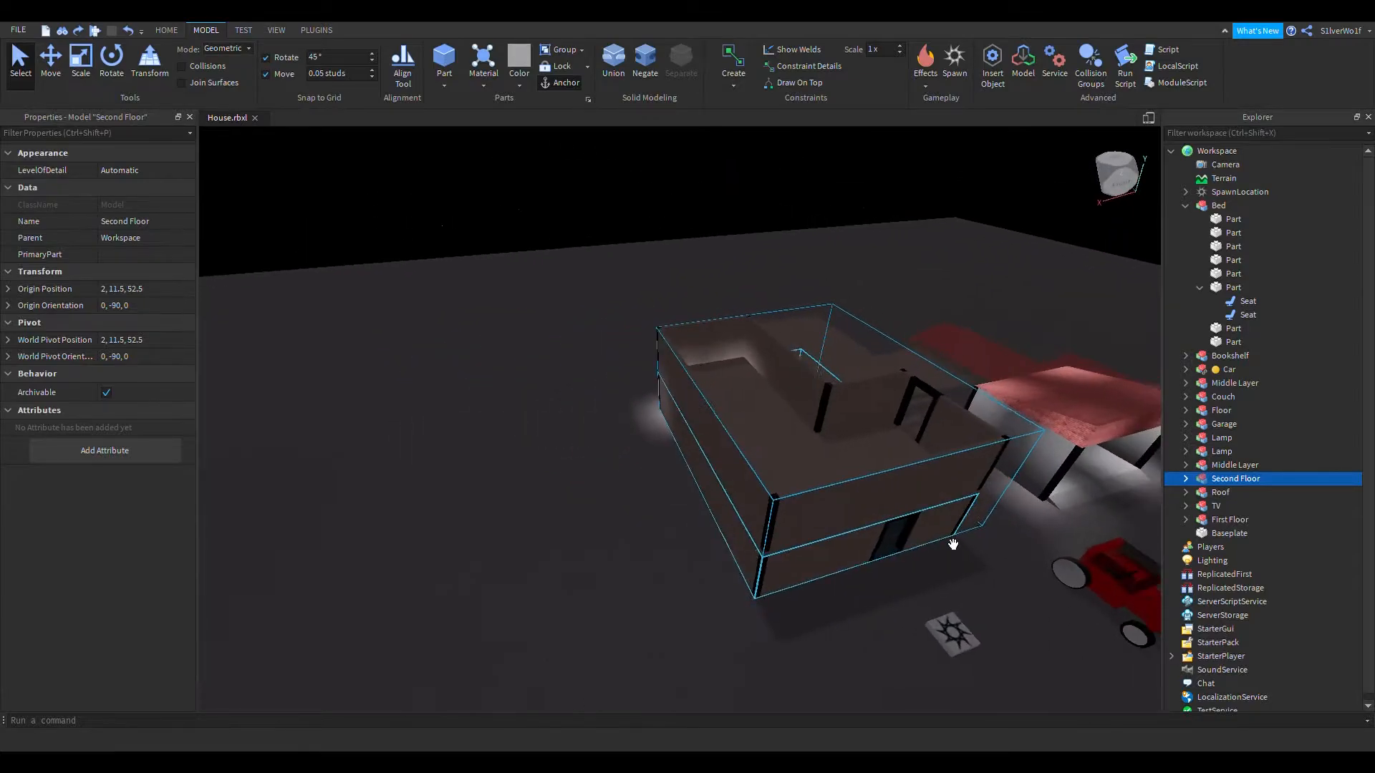
key("w")
left_click(820, 526)
right_click_drag(821, 526, 792, 535)
key("w")
key("d")
key("w")
key("s")
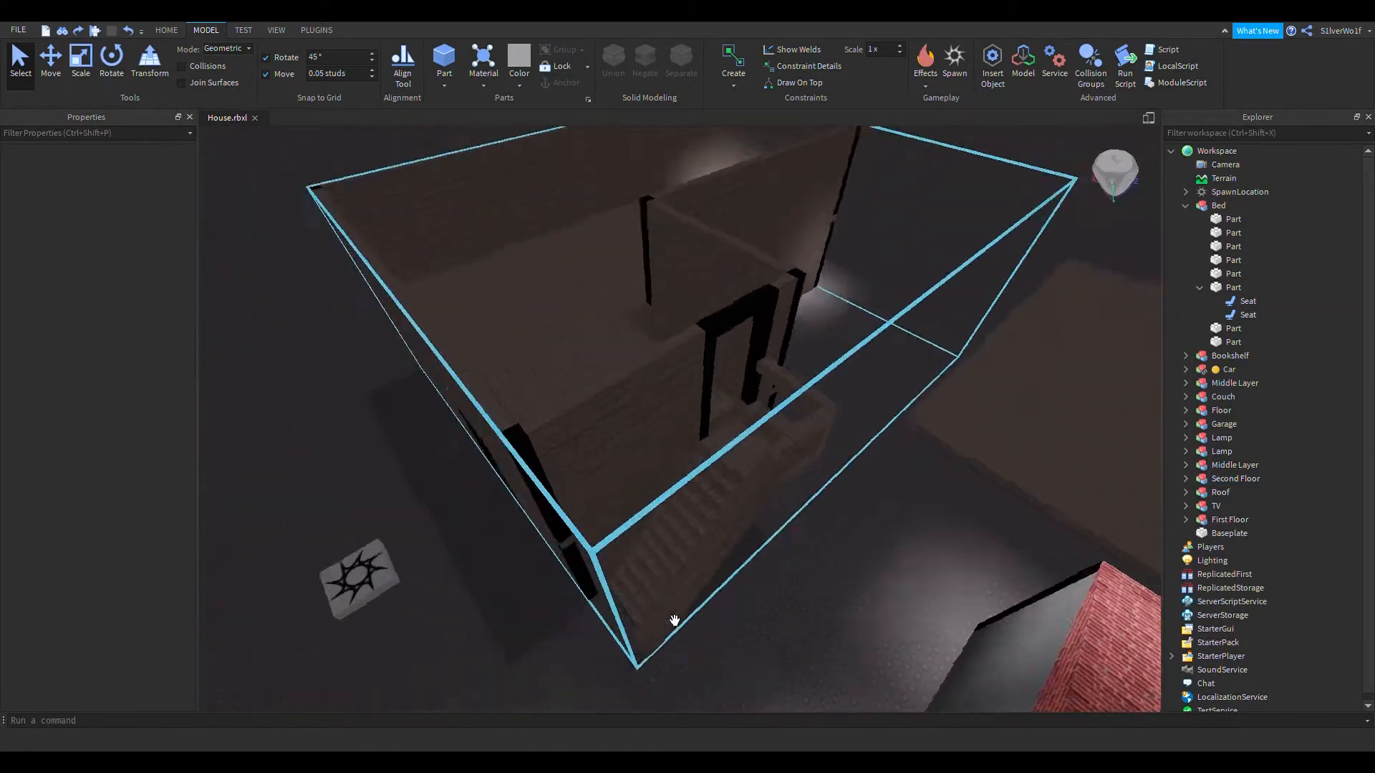
right_click_drag(675, 620, 673, 620)
key("w")
key("a")
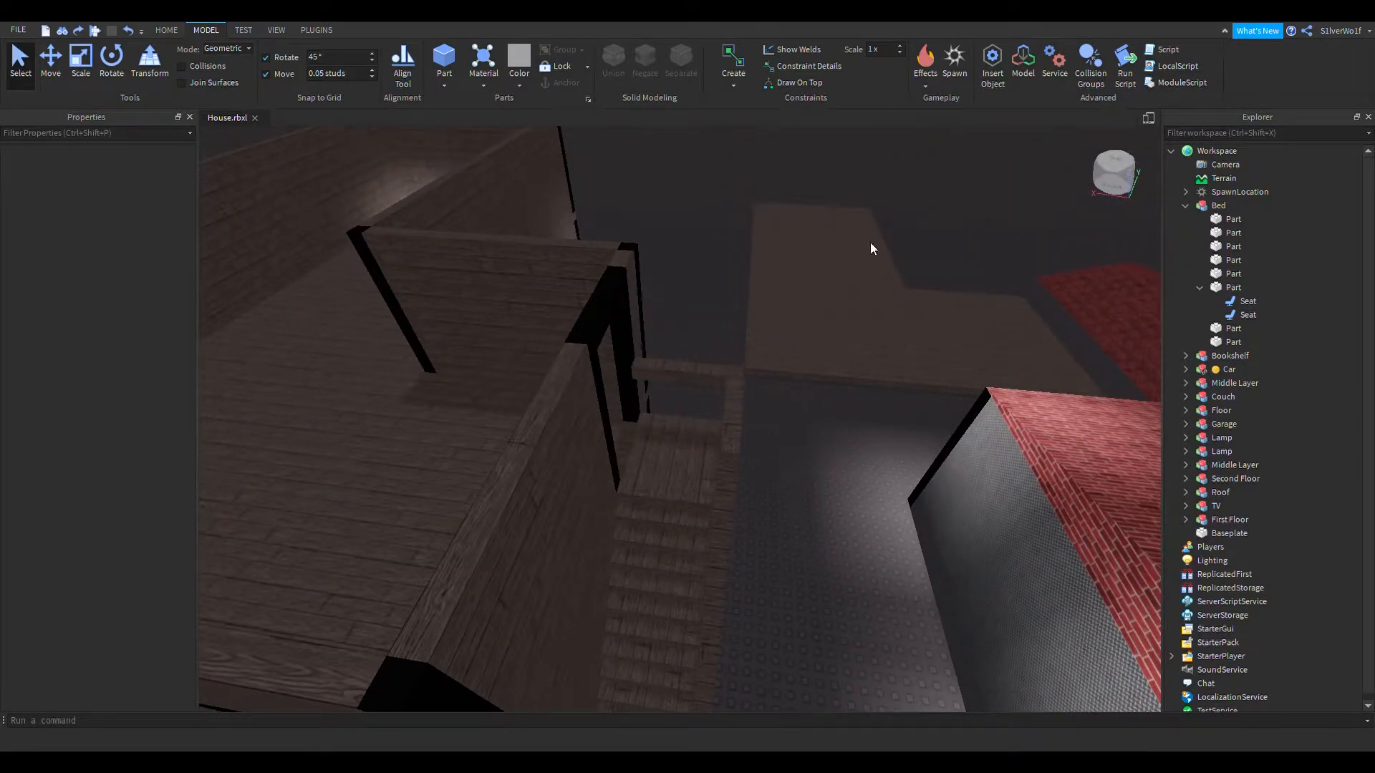
right_click_drag(736, 416, 736, 417)
Step: Undo the naming and grouping of the Second Floor model to separate its parts again
left_click_drag(623, 298, 694, 697)
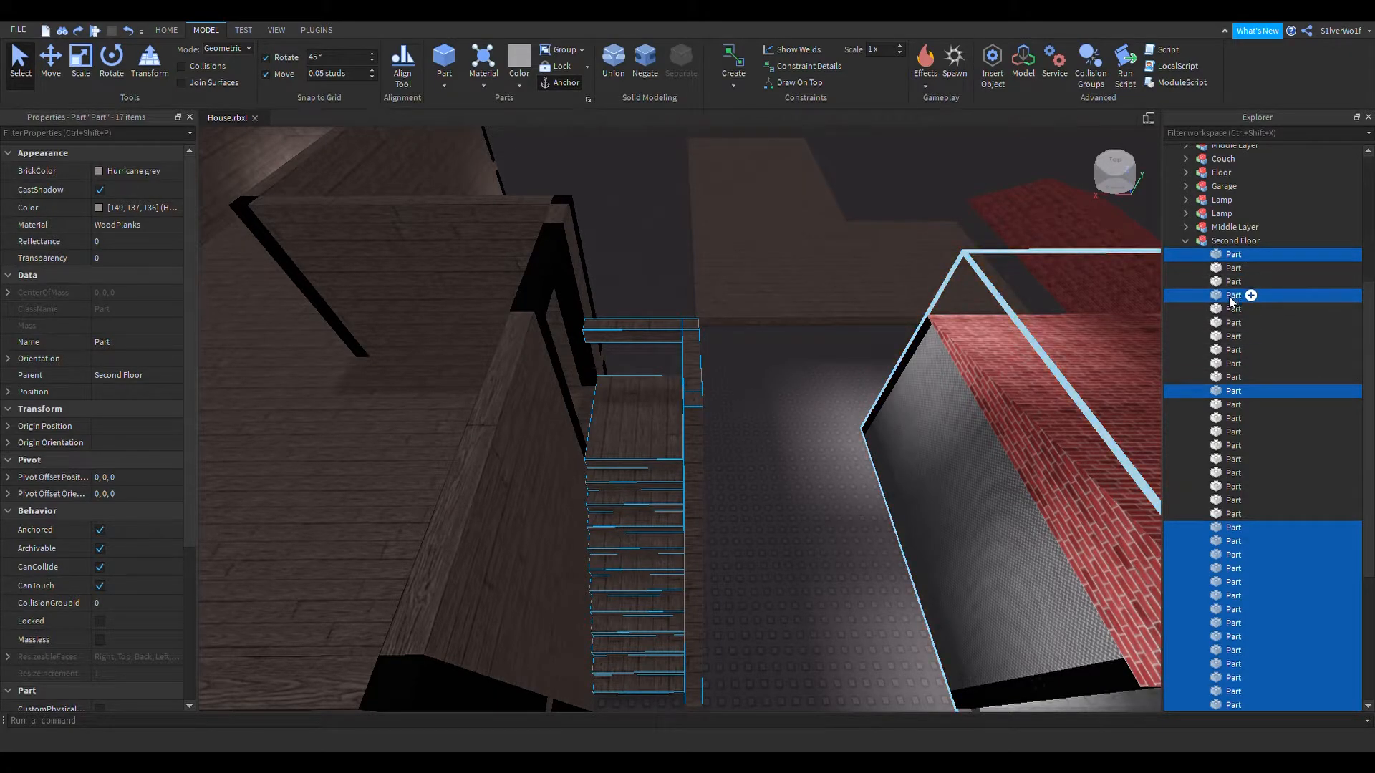
key("ctrl+z")
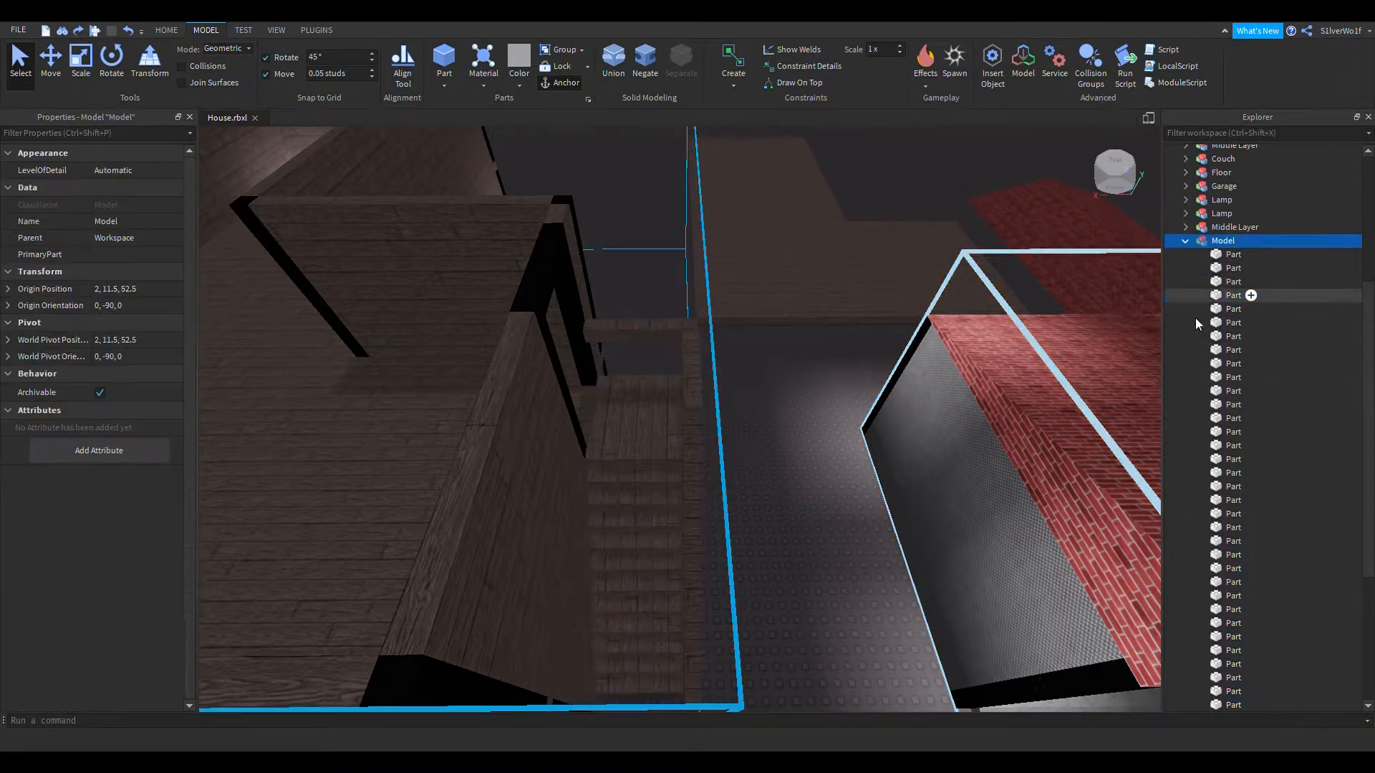
key("ctrl+z")
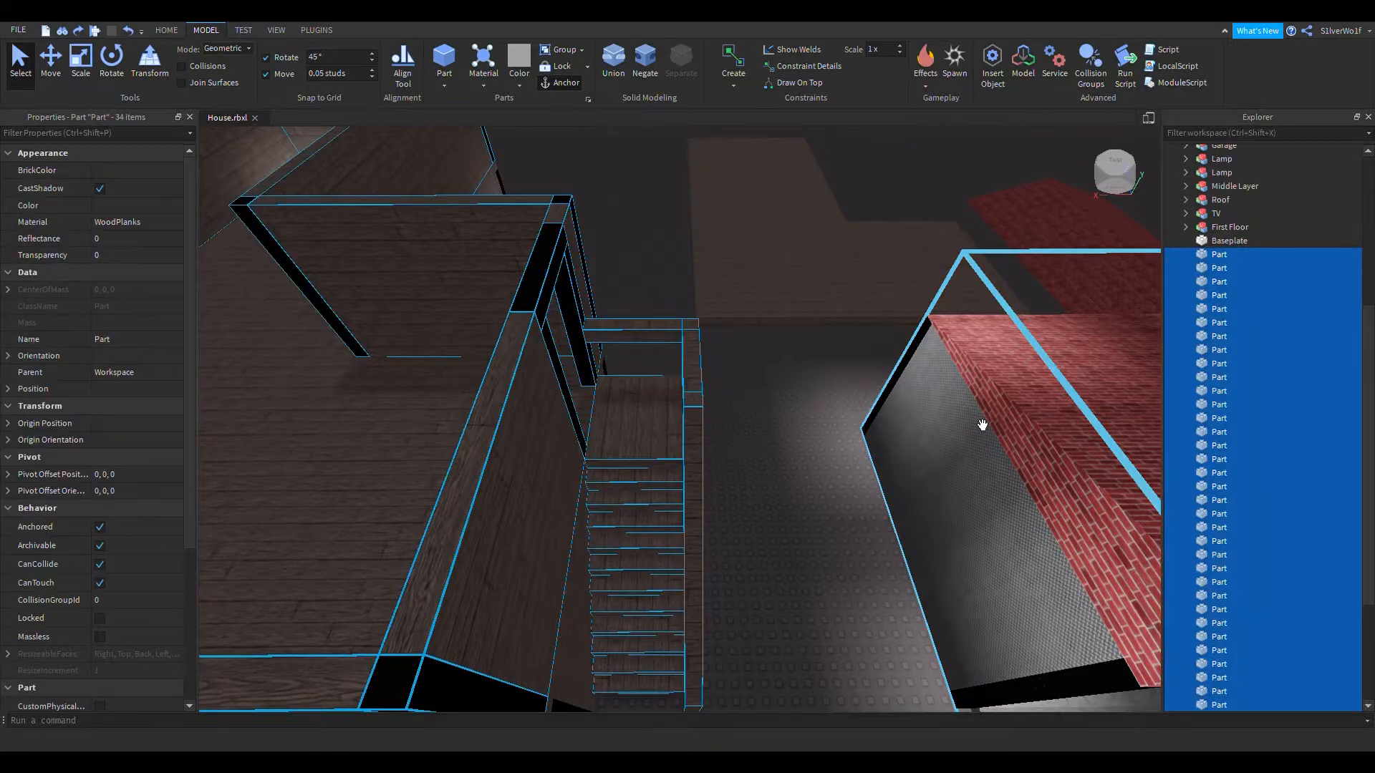
Step: Group the outside steps, platform and railings into a model named Stairs
right_click_drag(982, 425, 872, 487)
scroll(905, 422, "down", 3)
left_click(872, 487)
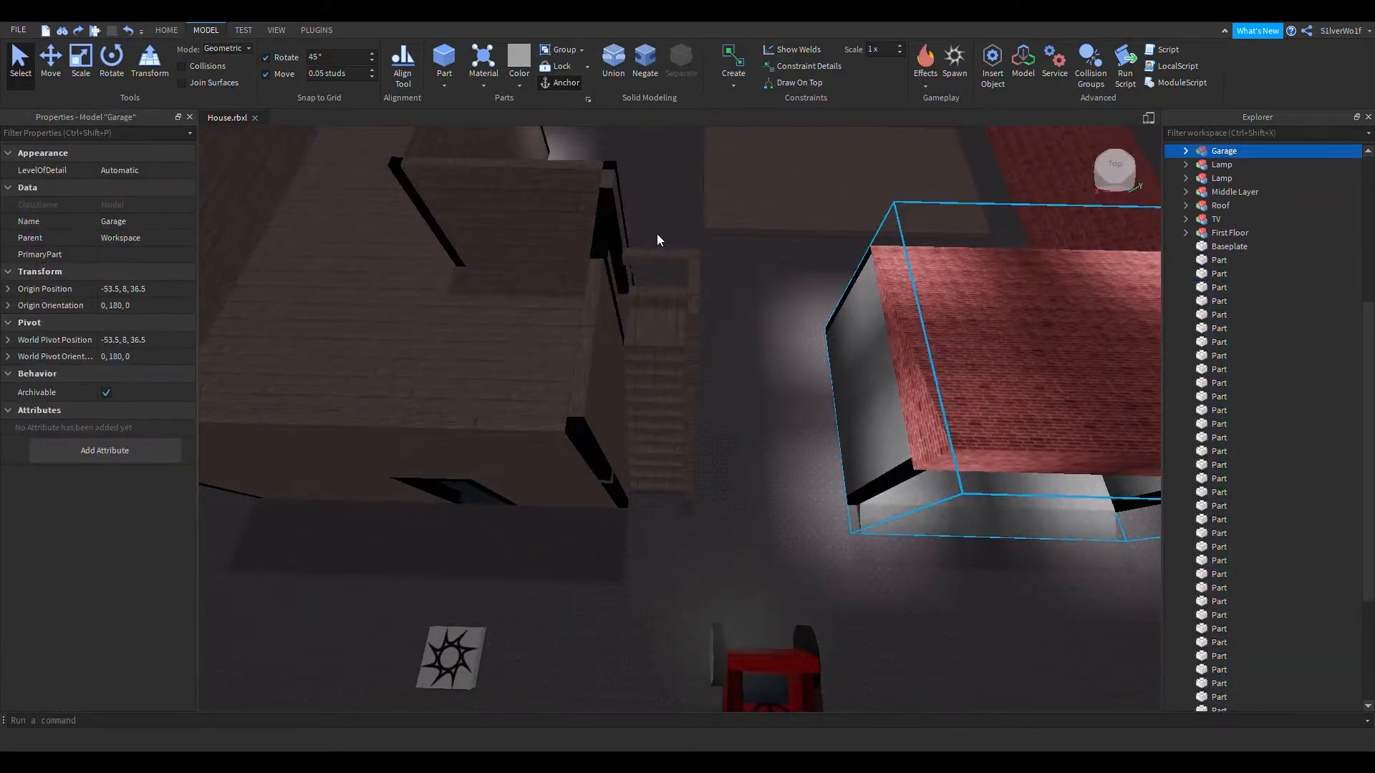
left_click_drag(652, 236, 716, 523)
key("ctrl+g")
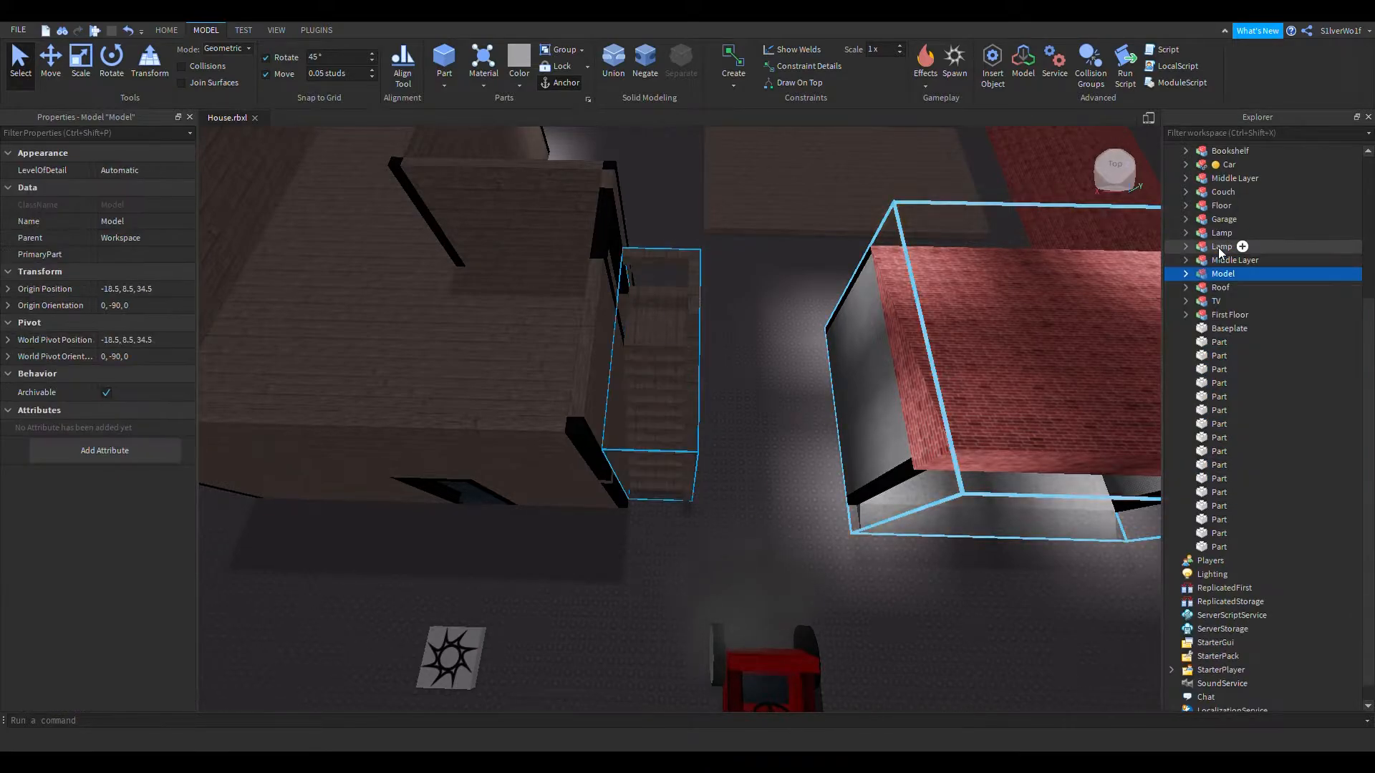
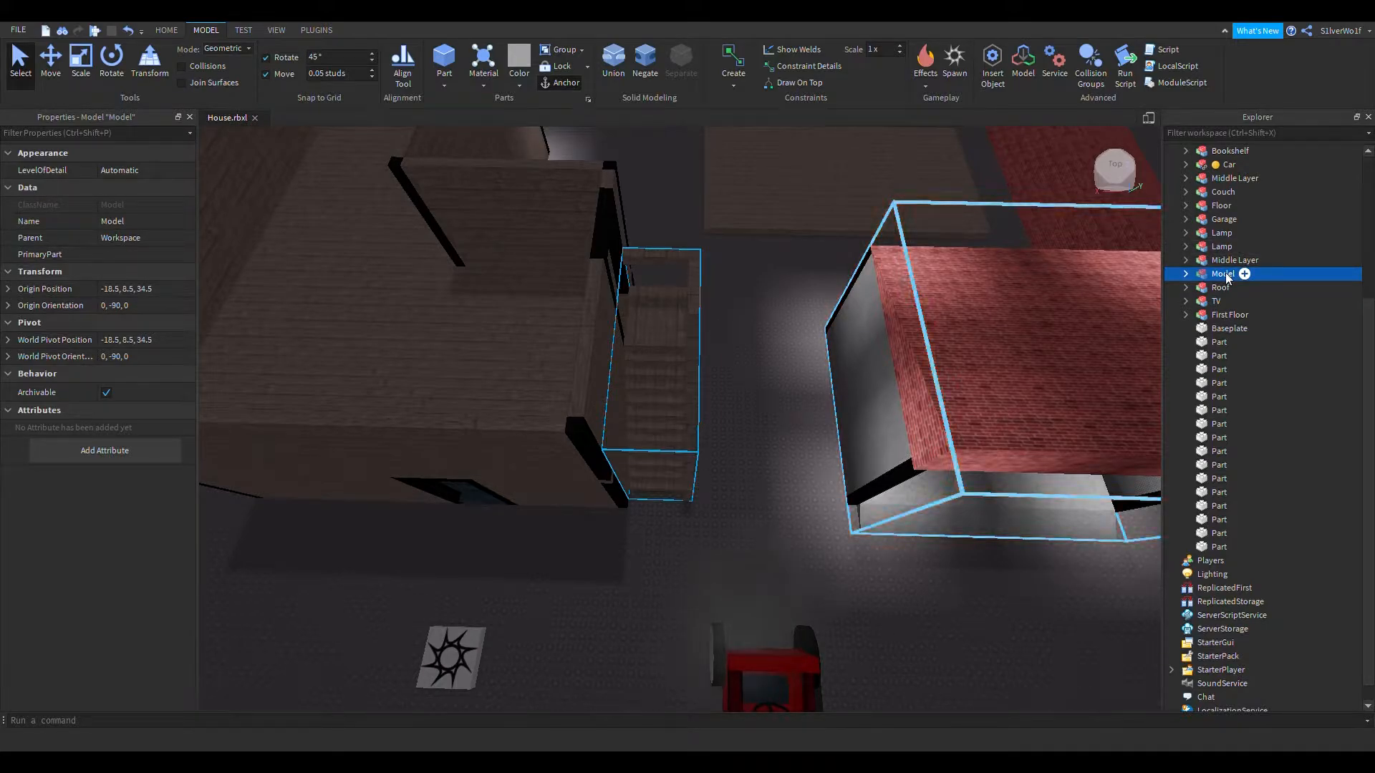
left_click(1224, 275)
type("Stairs")
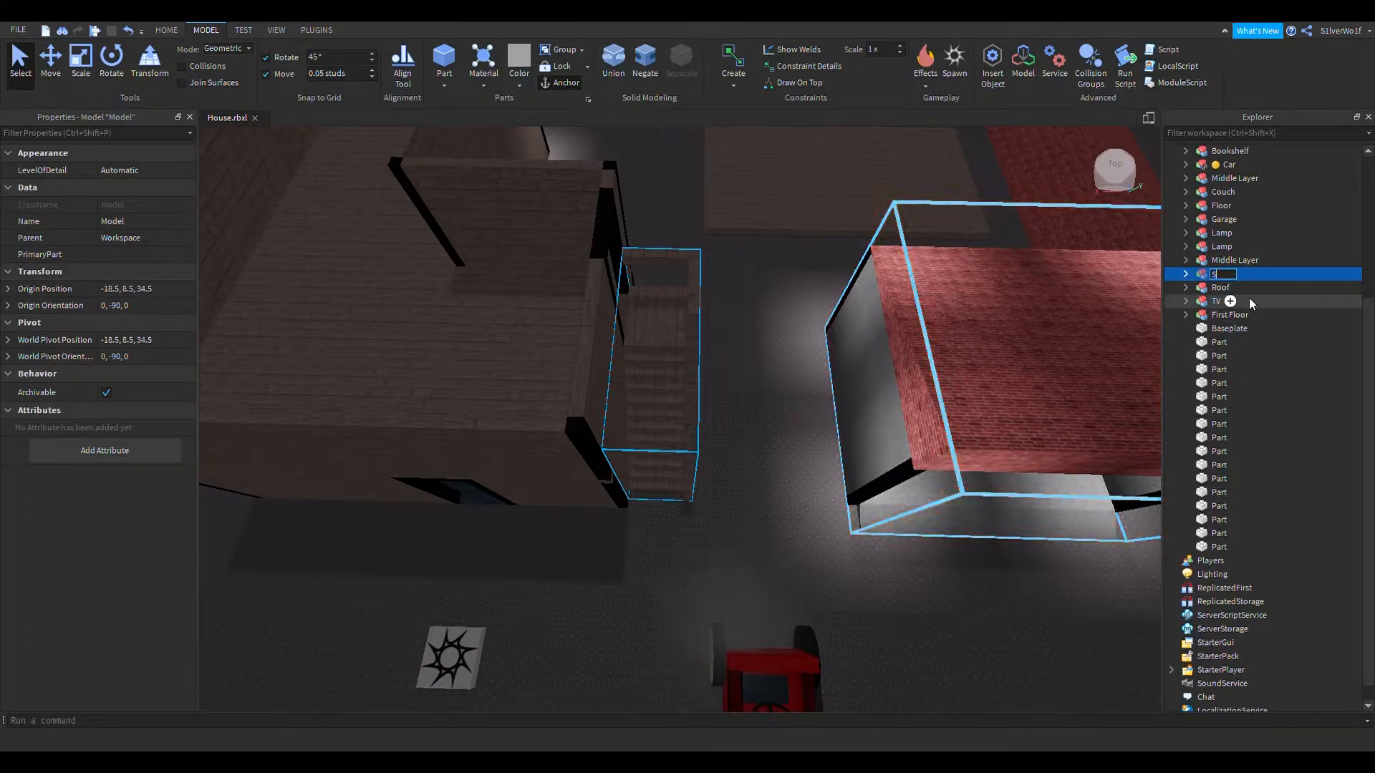
key("Return")
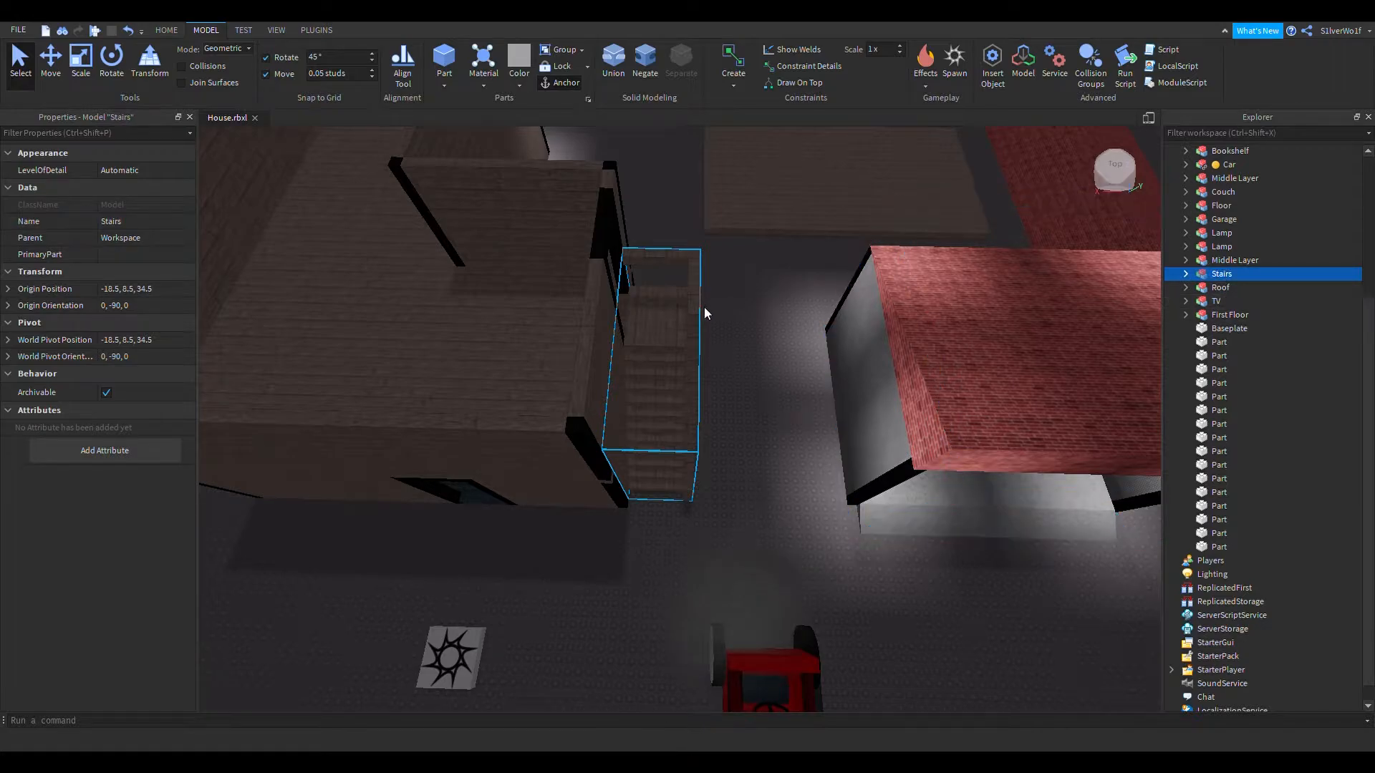
Step: Group the remaining loose parts of the upper storey into a model named Second Floor
left_click(805, 435)
right_click_drag(805, 436, 828, 457)
key("s")
key("a")
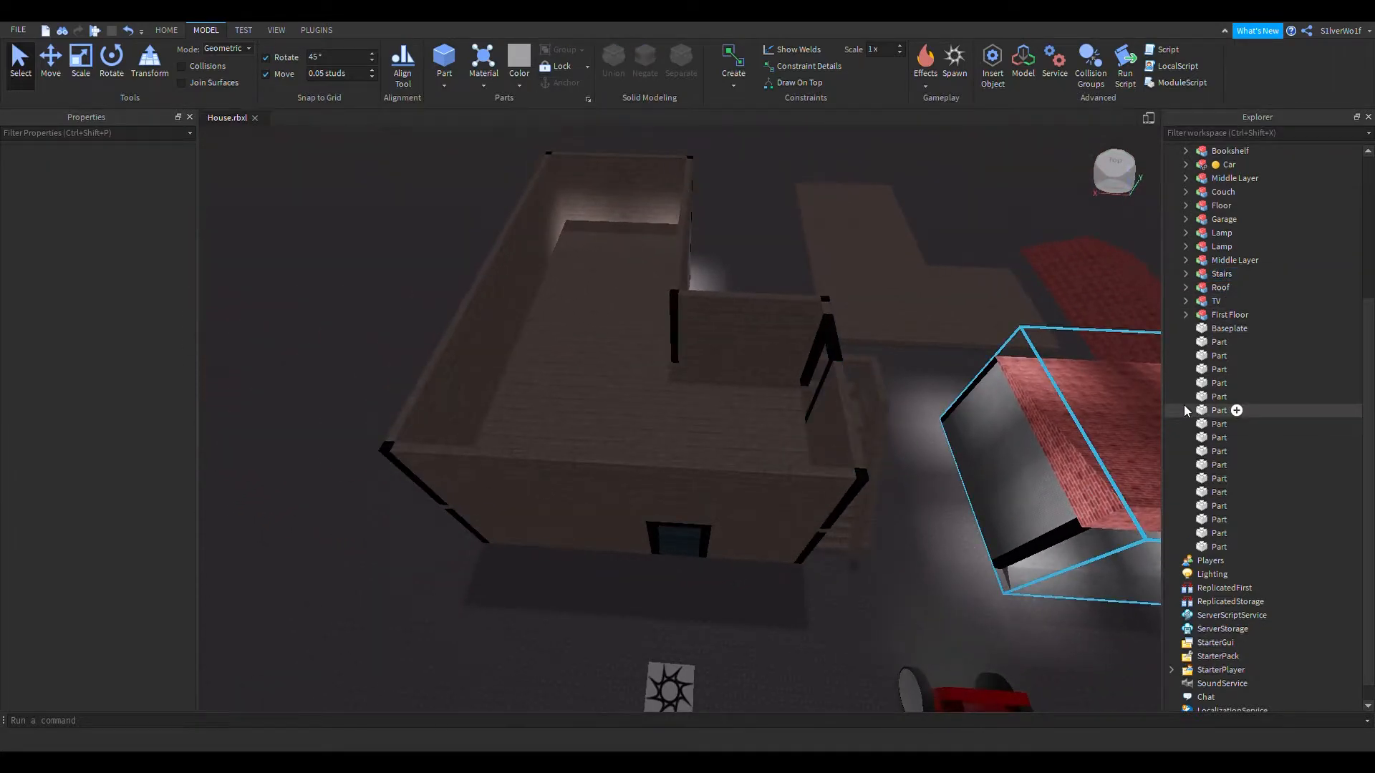
left_click(1217, 342)
left_click(1218, 547, "shift")
key("ctrl+g")
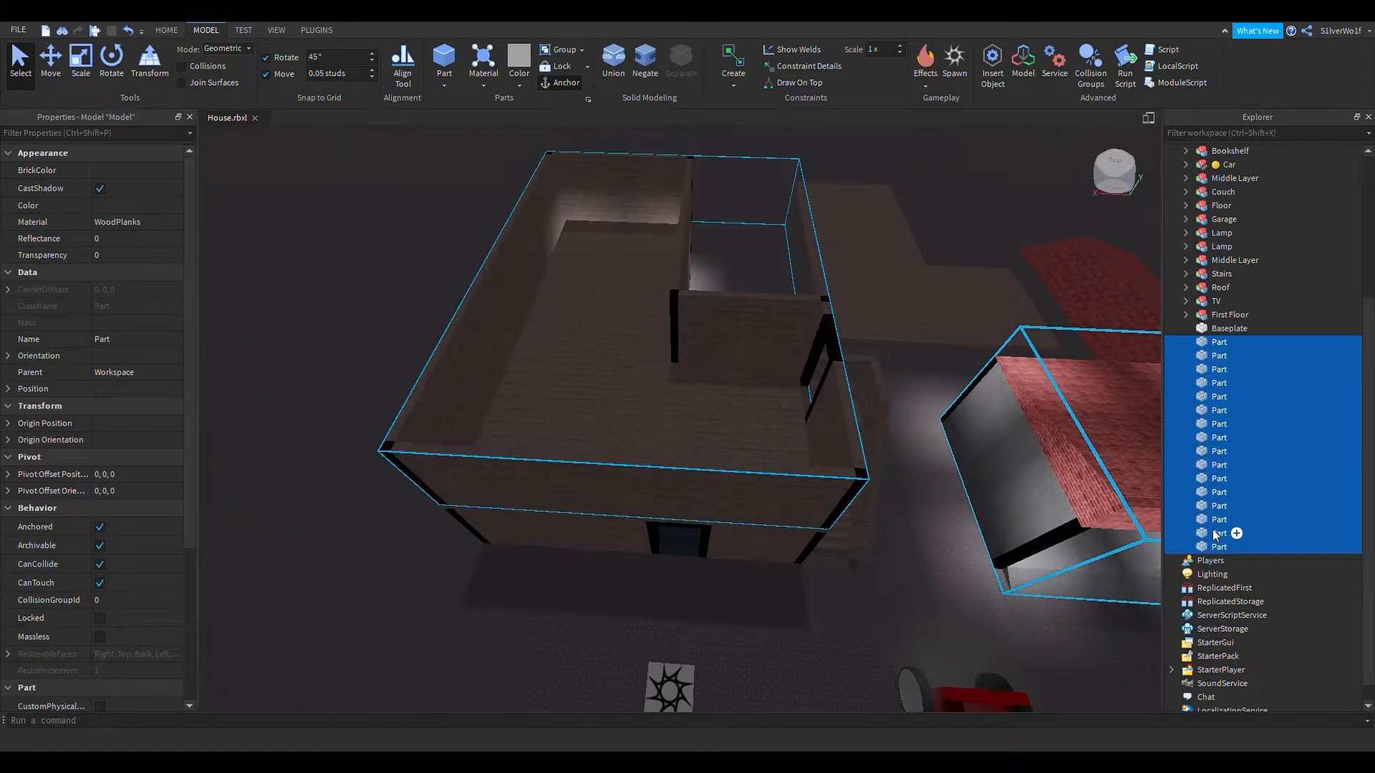
left_click(1225, 479)
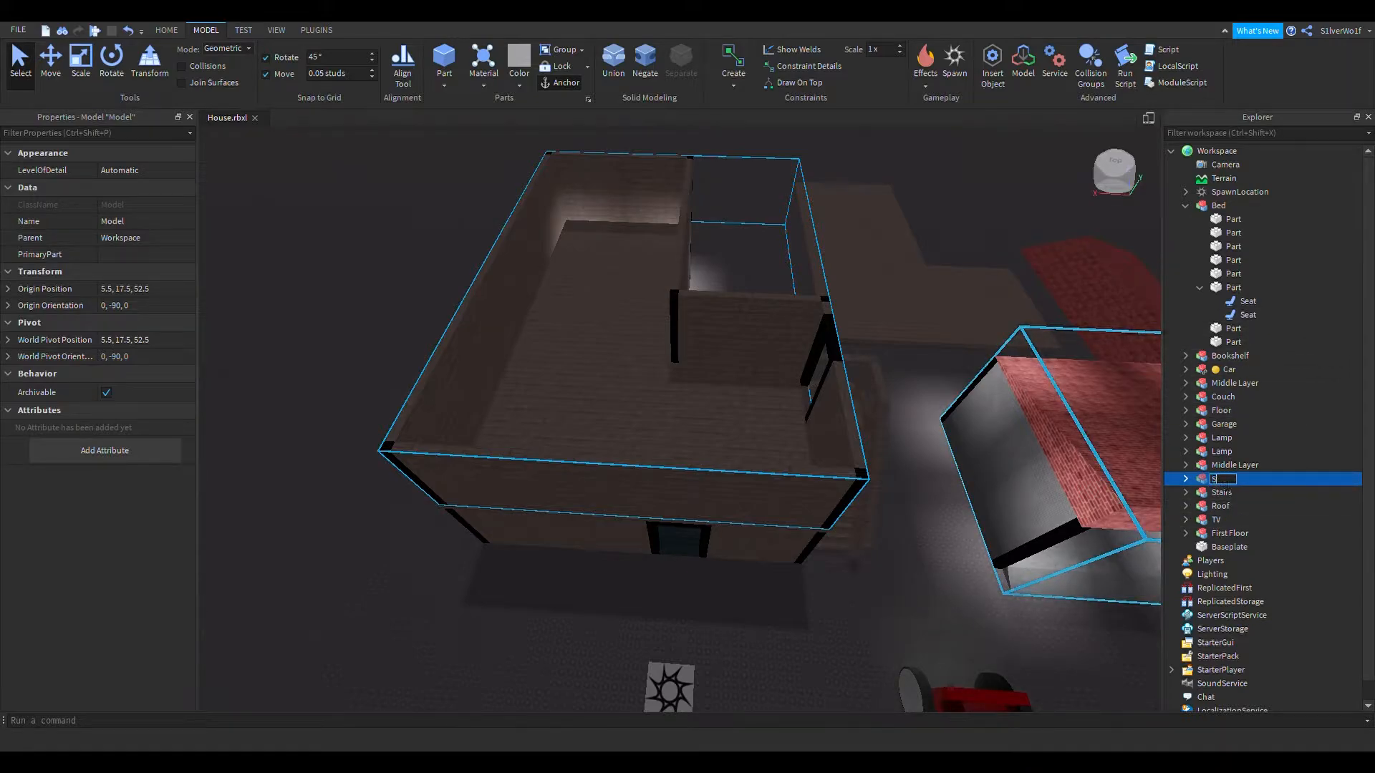
type("Second Floor")
left_click(706, 612)
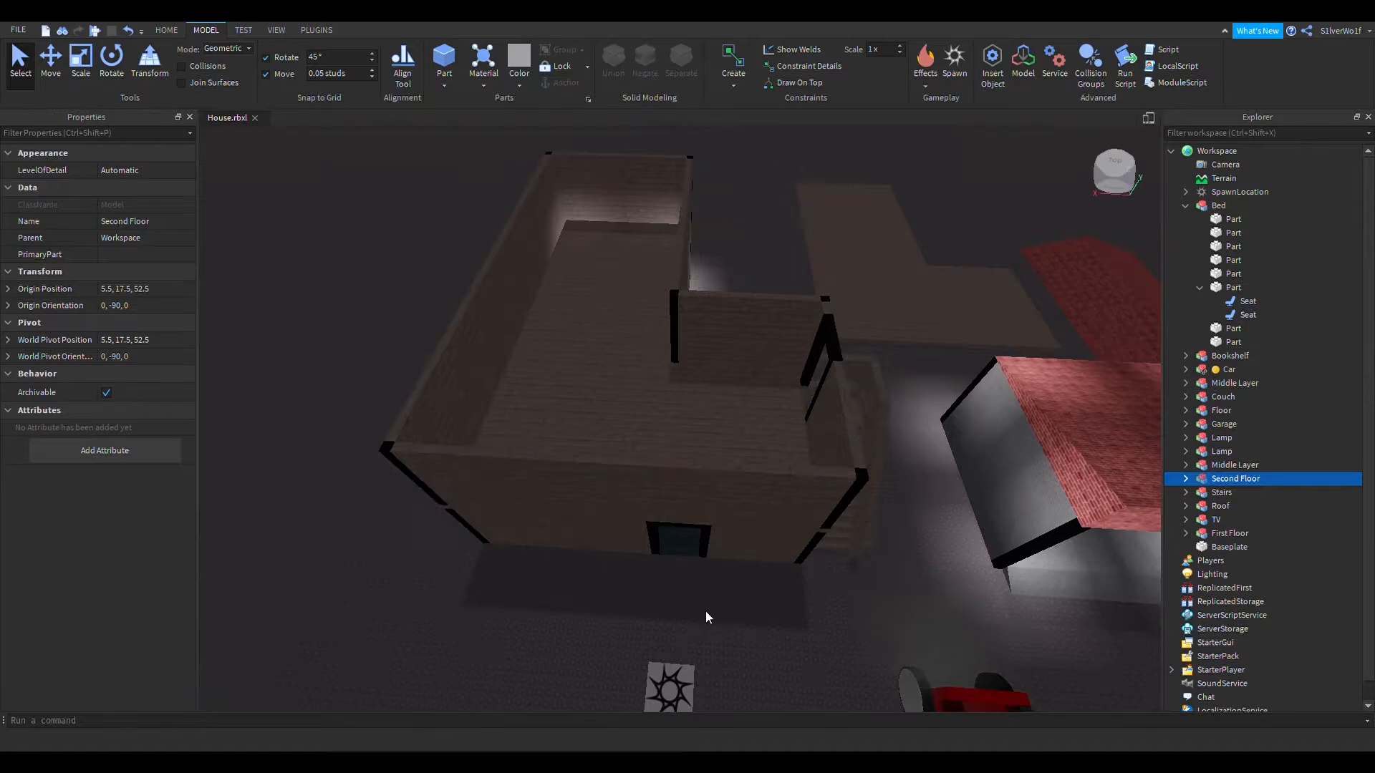
Step: Insert a block part on the baseplate in front of the house, beside the spawn pad, and scale it down
right_click_drag(760, 611, 760, 617)
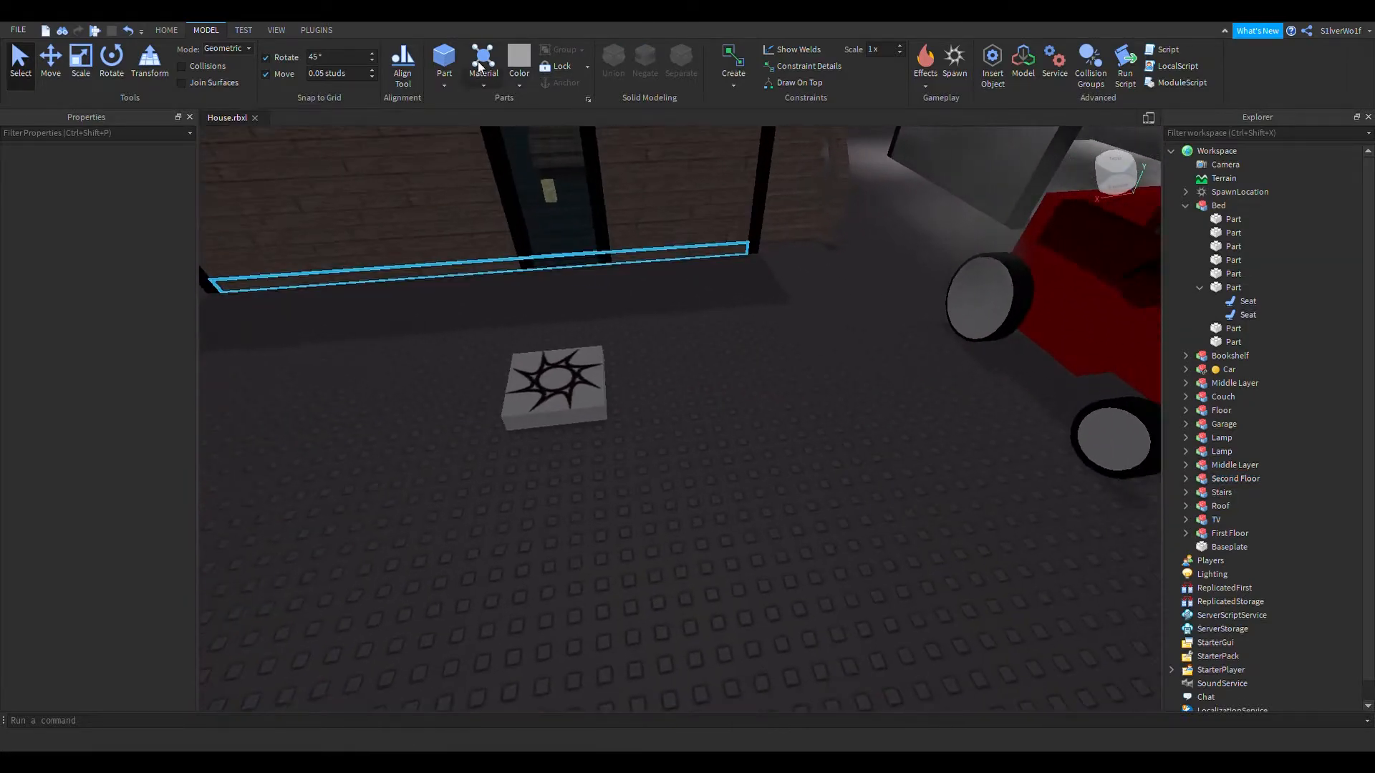
left_click(445, 62)
left_click_drag(691, 432, 691, 490)
left_click(80, 61)
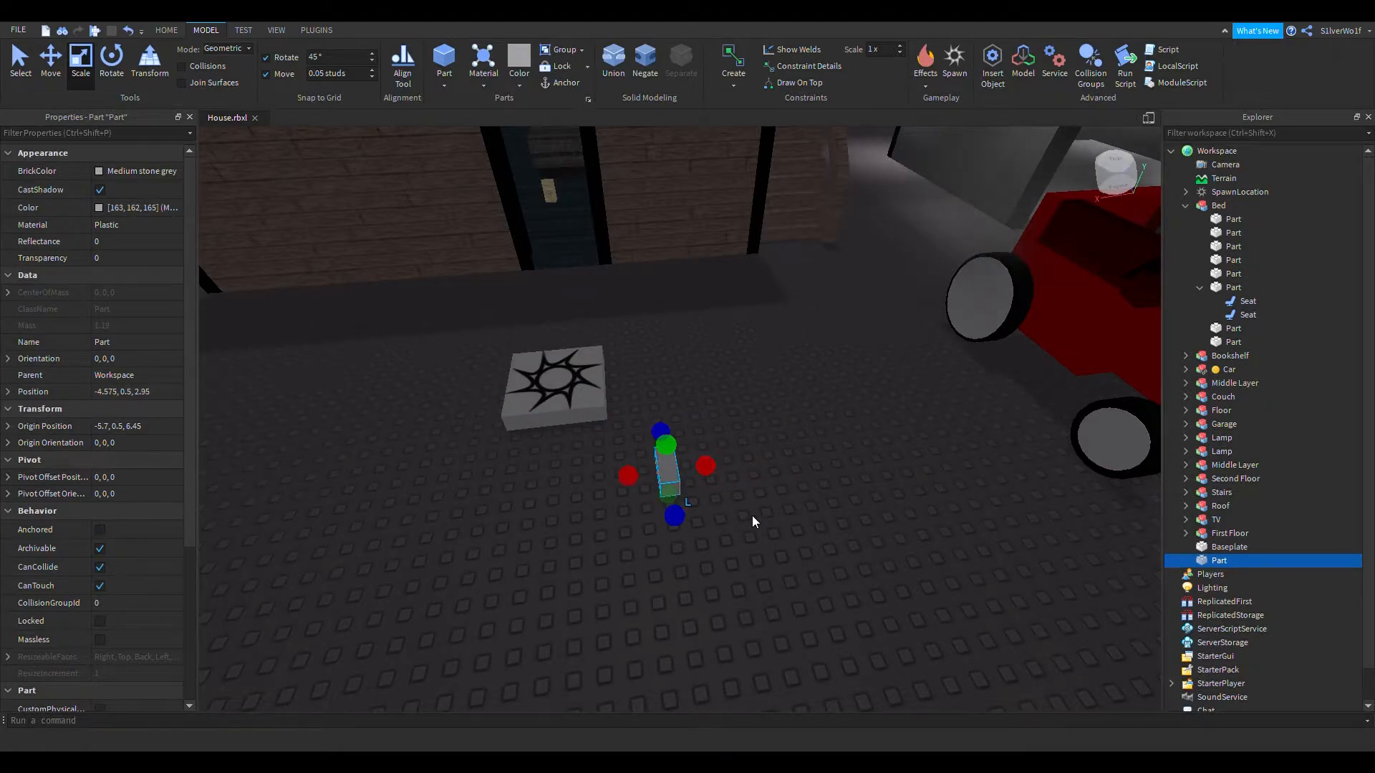
Step: Set the movement snap increment to 0.1 studs and scale the new part to about 0.65 × 1.54 × 3.09 studs
right_click_drag(752, 516, 752, 515)
scroll(751, 516, "up", 5)
scroll(752, 516, "down", 4)
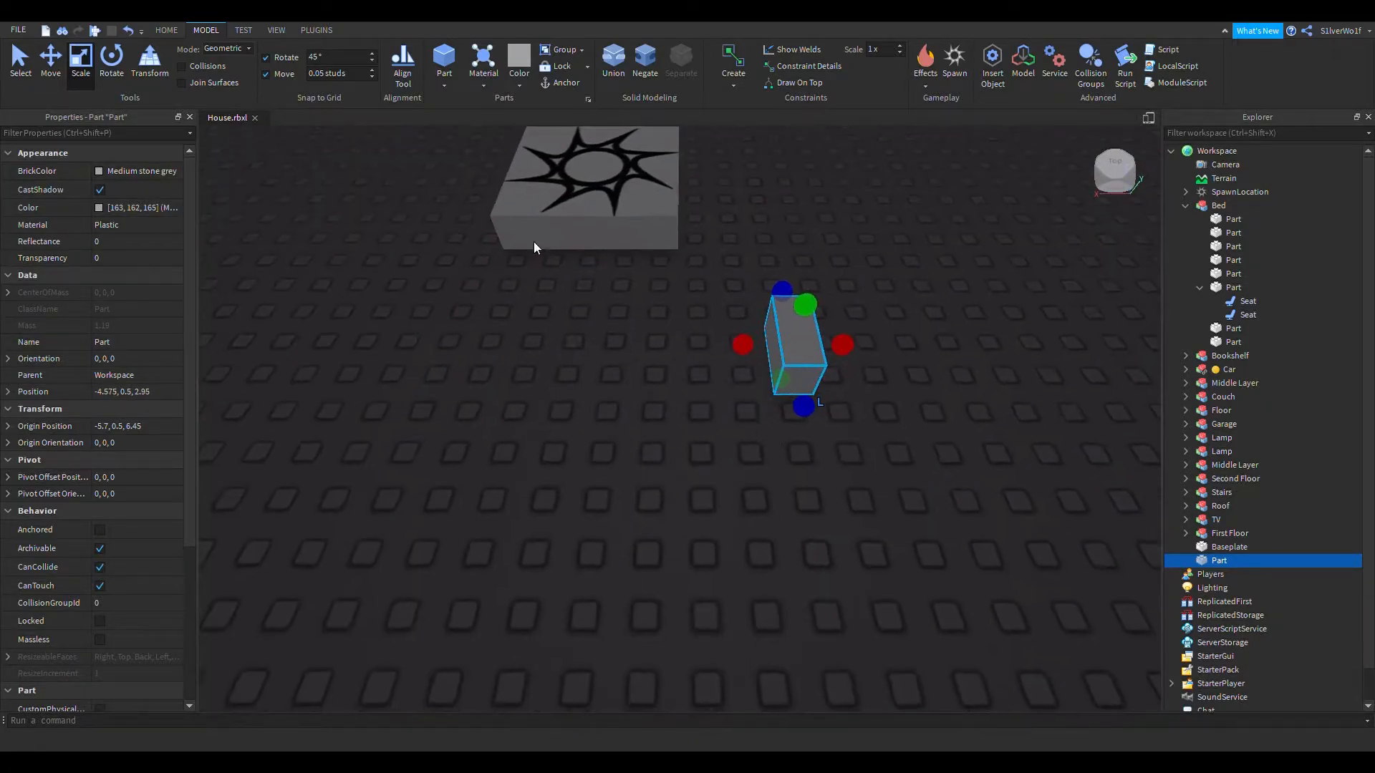
right_click_drag(535, 247, 534, 247)
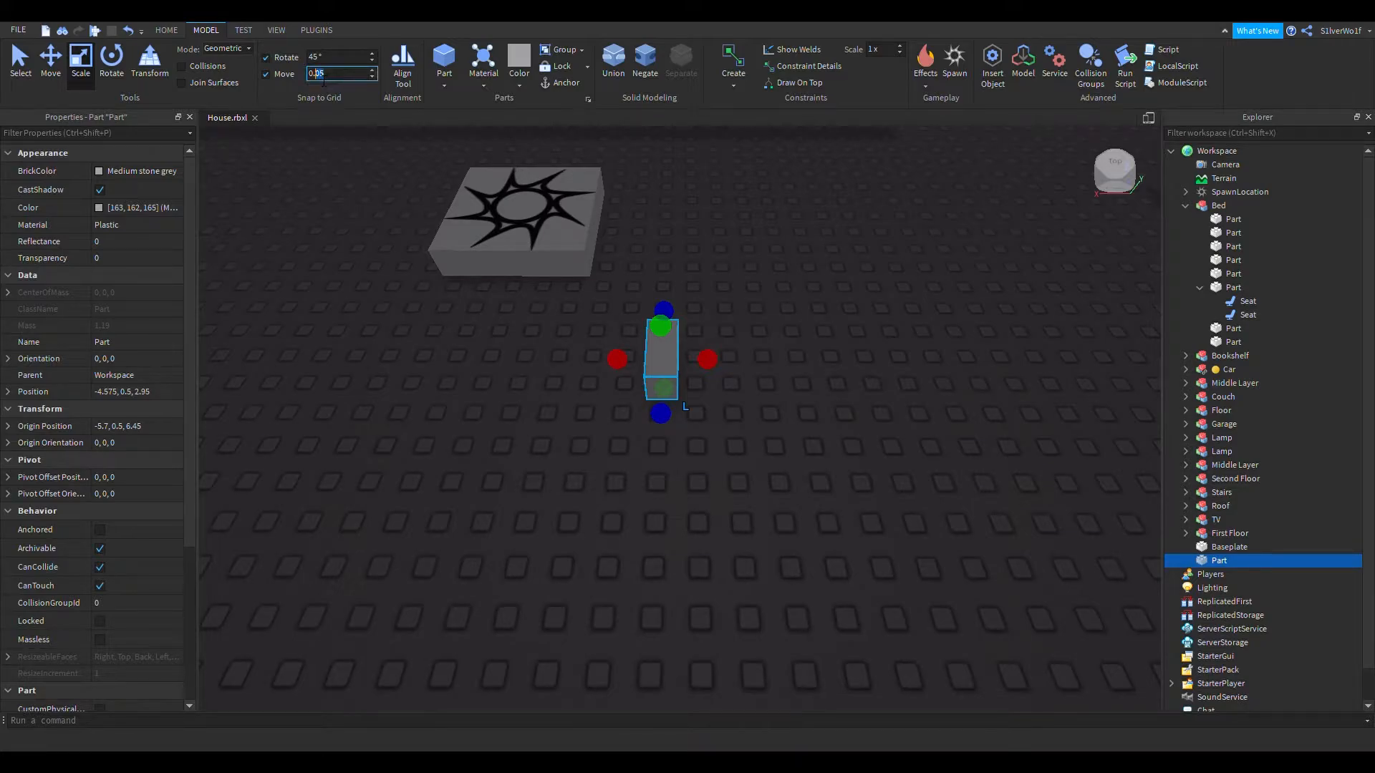
key("Return")
right_click_drag(758, 325, 758, 325)
mouse_move(723, 369)
left_mouse_down()
mouse_move(843, 371)
mouse_move(719, 364)
left_mouse_up()
Step: Set the new part's size to 1, 1, 1
scroll(135, 328, "down", 5)
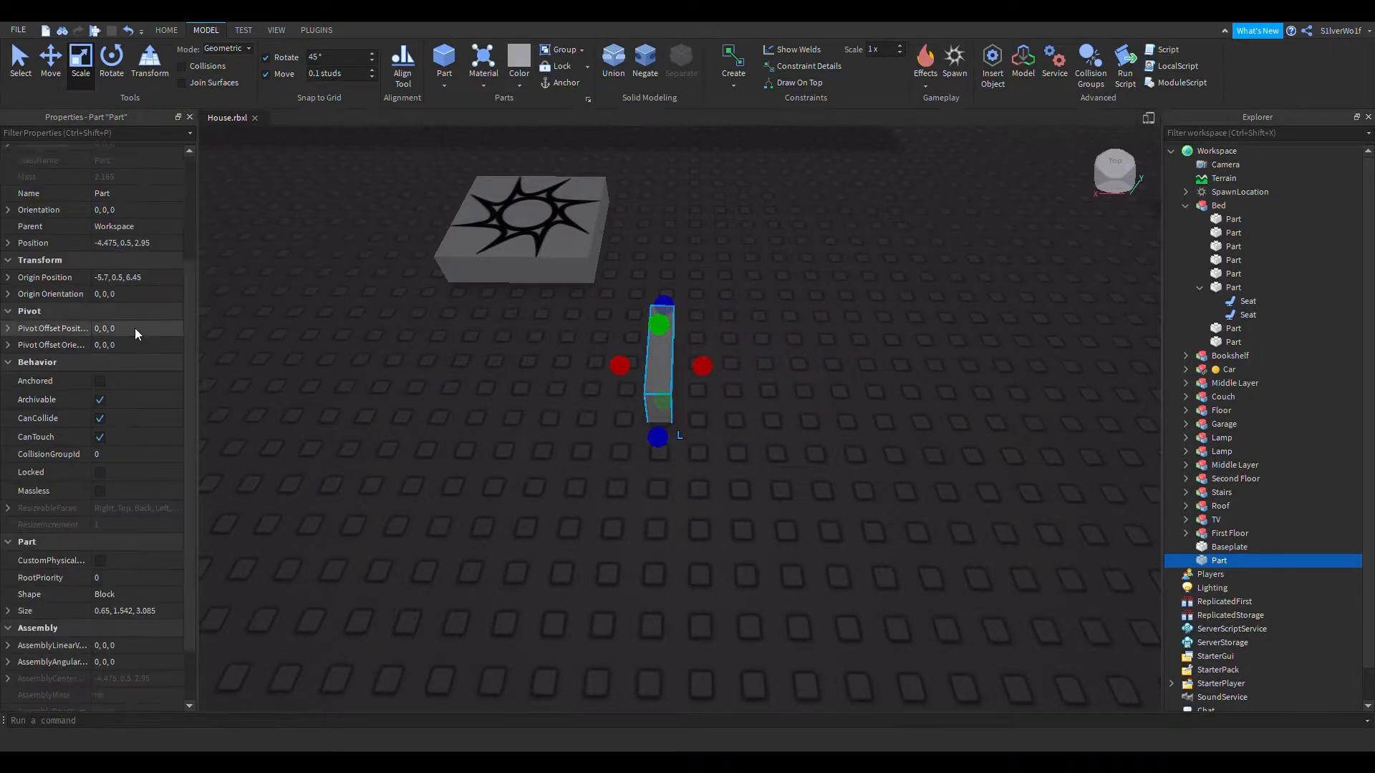
left_click(162, 539)
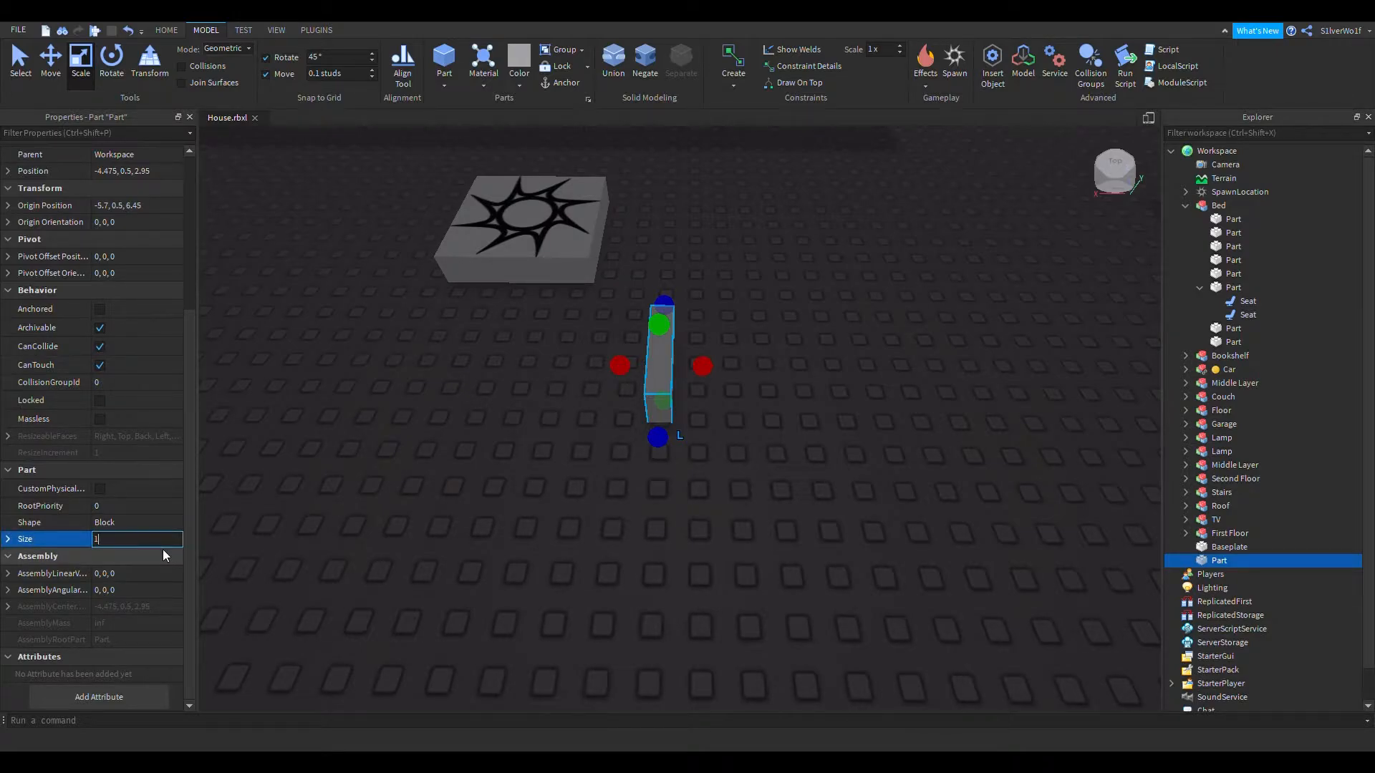
type("1, 1, 1")
key("Return")
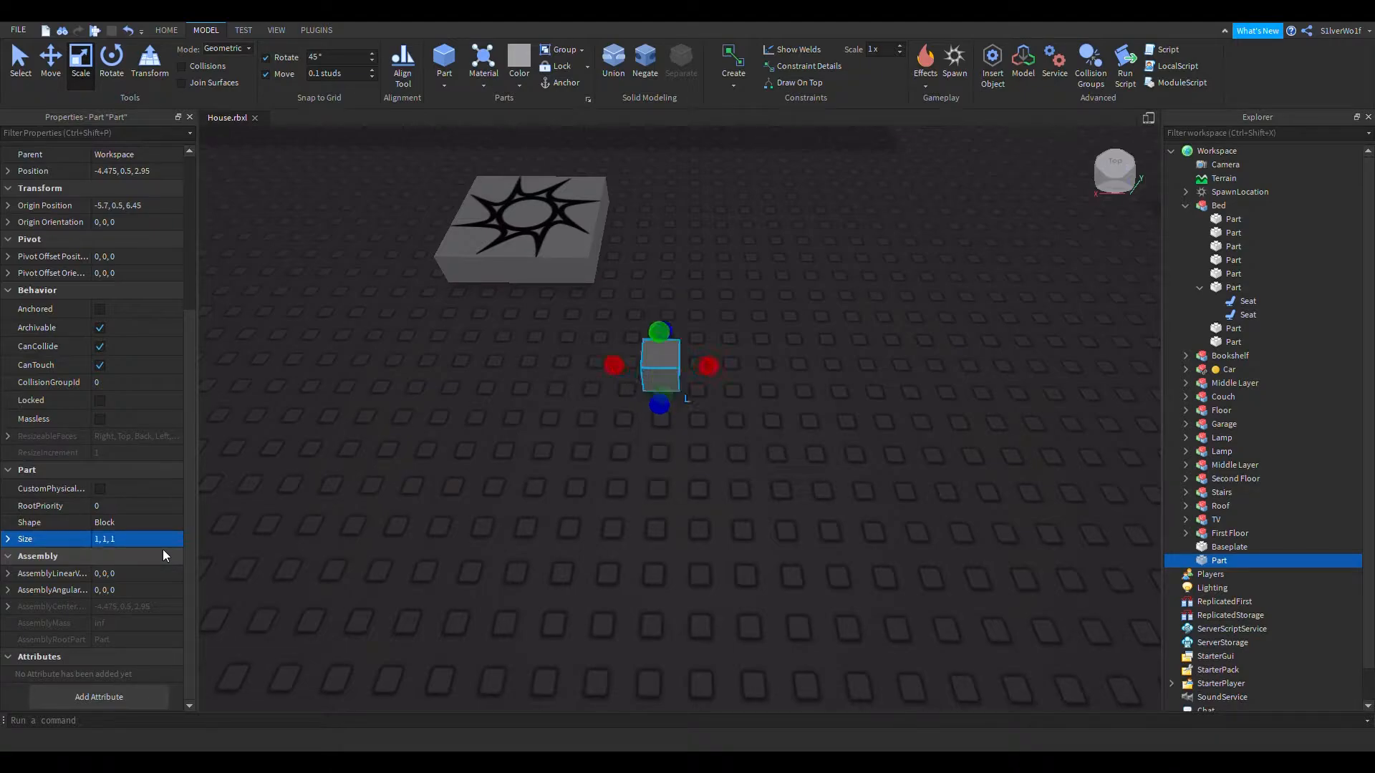
Step: Stretch the cube beside the spawn pad upward into a post about 5.1 studs tall
right_click_drag(887, 365, 885, 363)
left_click_drag(715, 397, 760, 393)
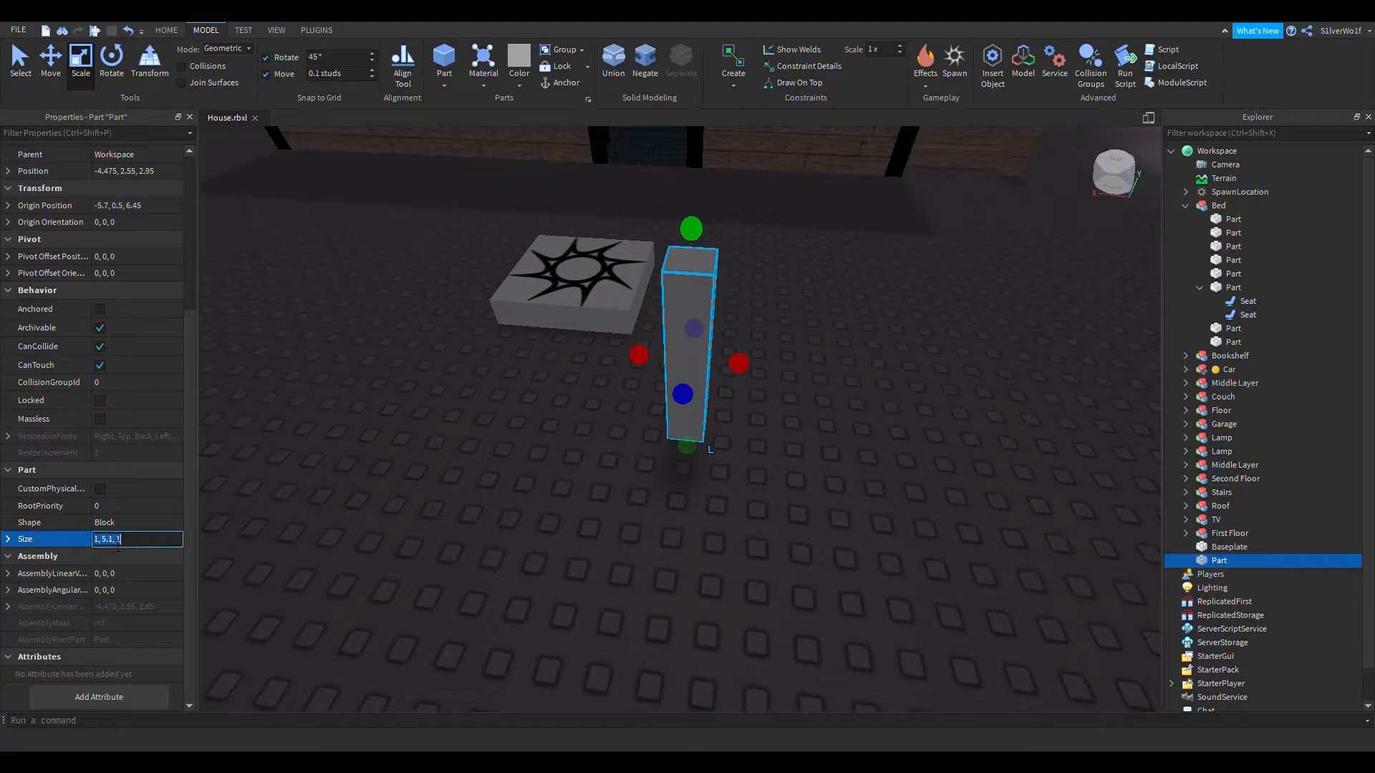
Step: Set the upright part's size to 1, 5, 1
key("BackSpace")
key("BackSpace")
key("BackSpace")
type("5")
key("Return")
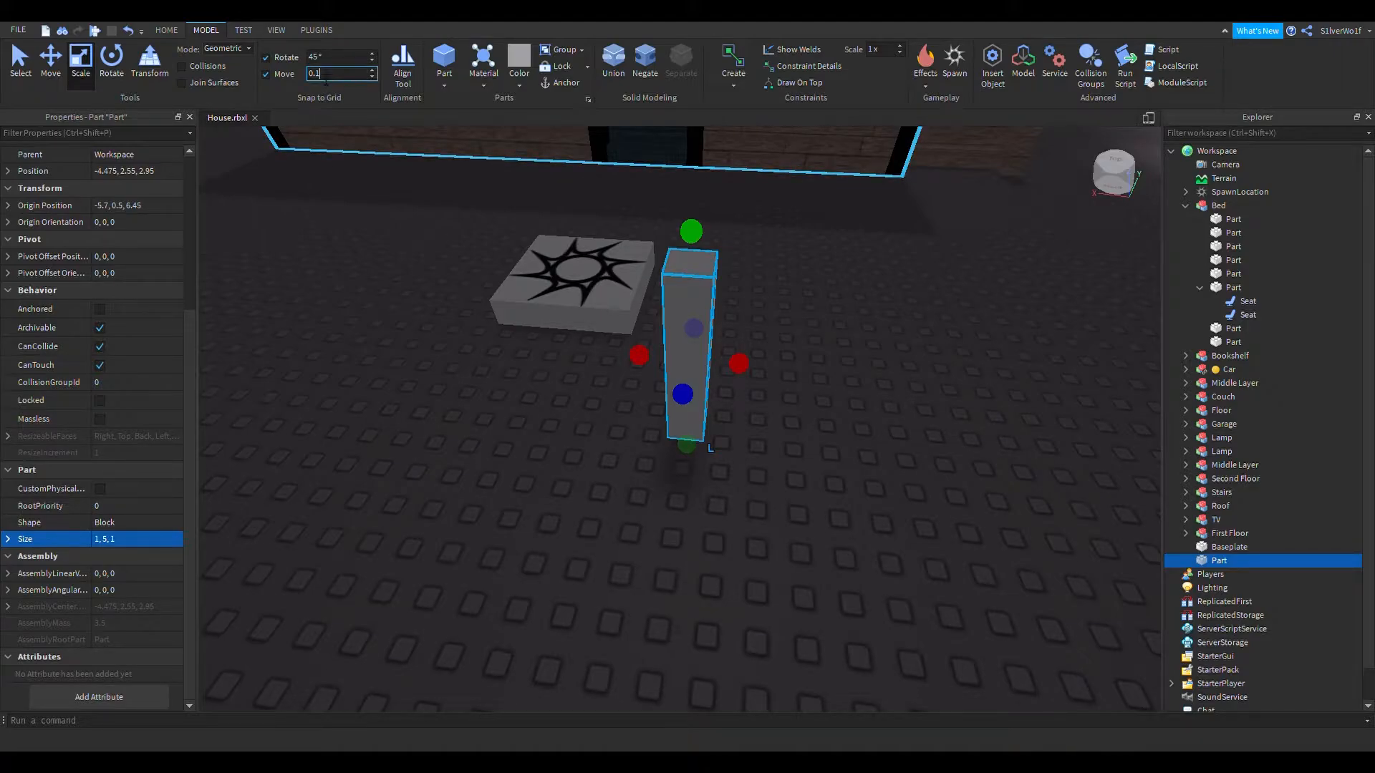
Step: Set the move snapping increment to 1 stud
key("BackSpace")
key("Left")
key("BackSpace")
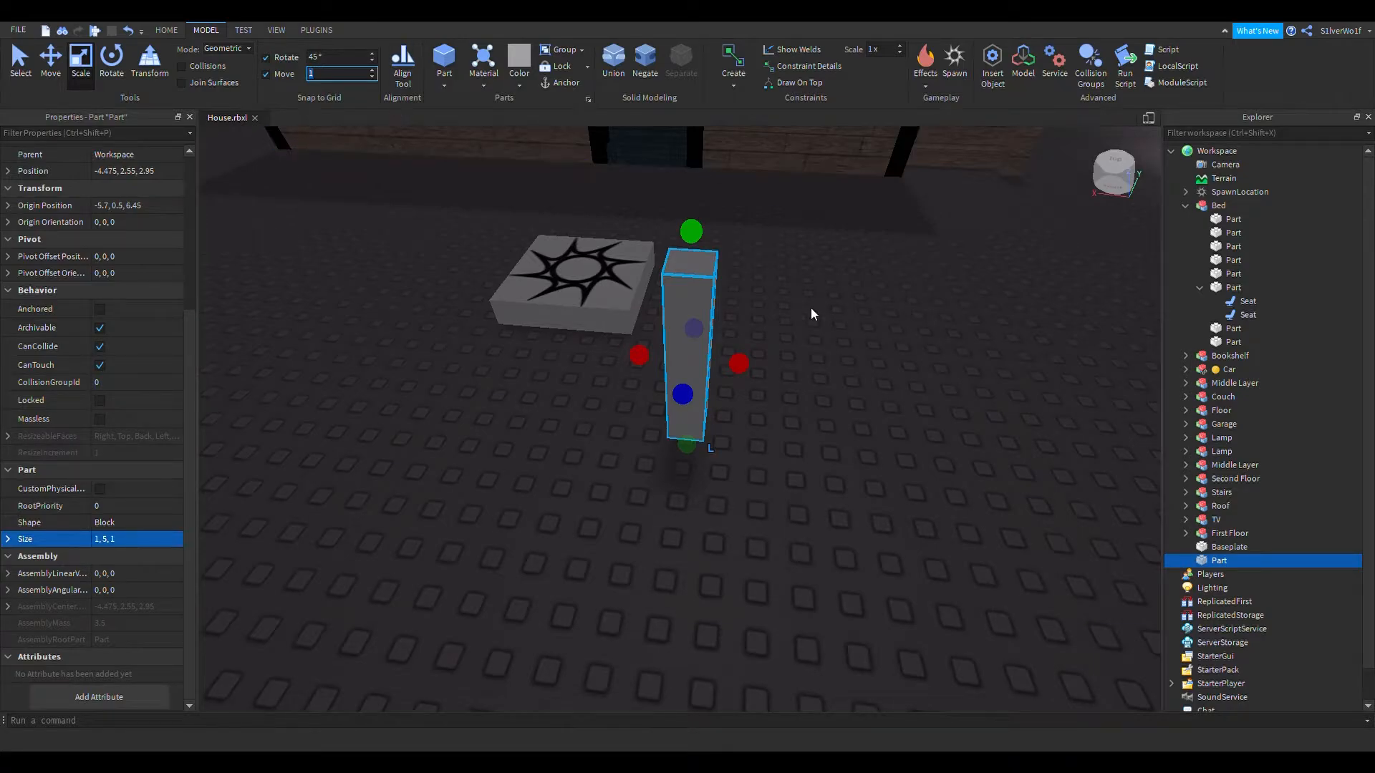
left_click(855, 430)
Step: Shorten the upright part from its upper end to form a chair leg
left_click(706, 394)
right_click_drag(789, 396, 815, 383)
left_click_drag(776, 198, 768, 263)
right_click_drag(862, 337, 885, 343)
Step: Duplicate the leg, stand the copy on the baseplate at about -7.5, 2, 2.5, and snap the original leg onto the grid beside it
key("ctrl+d")
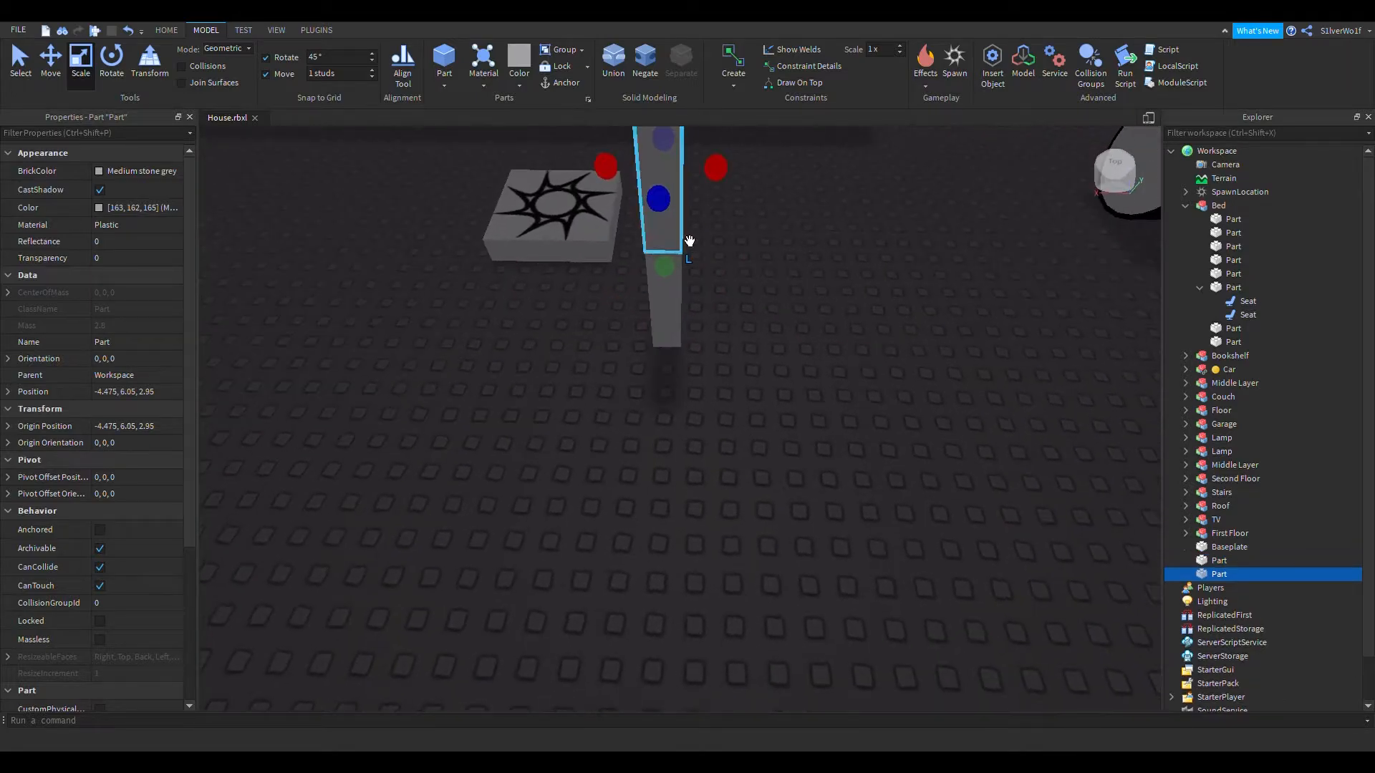
left_click_drag(680, 238, 771, 358)
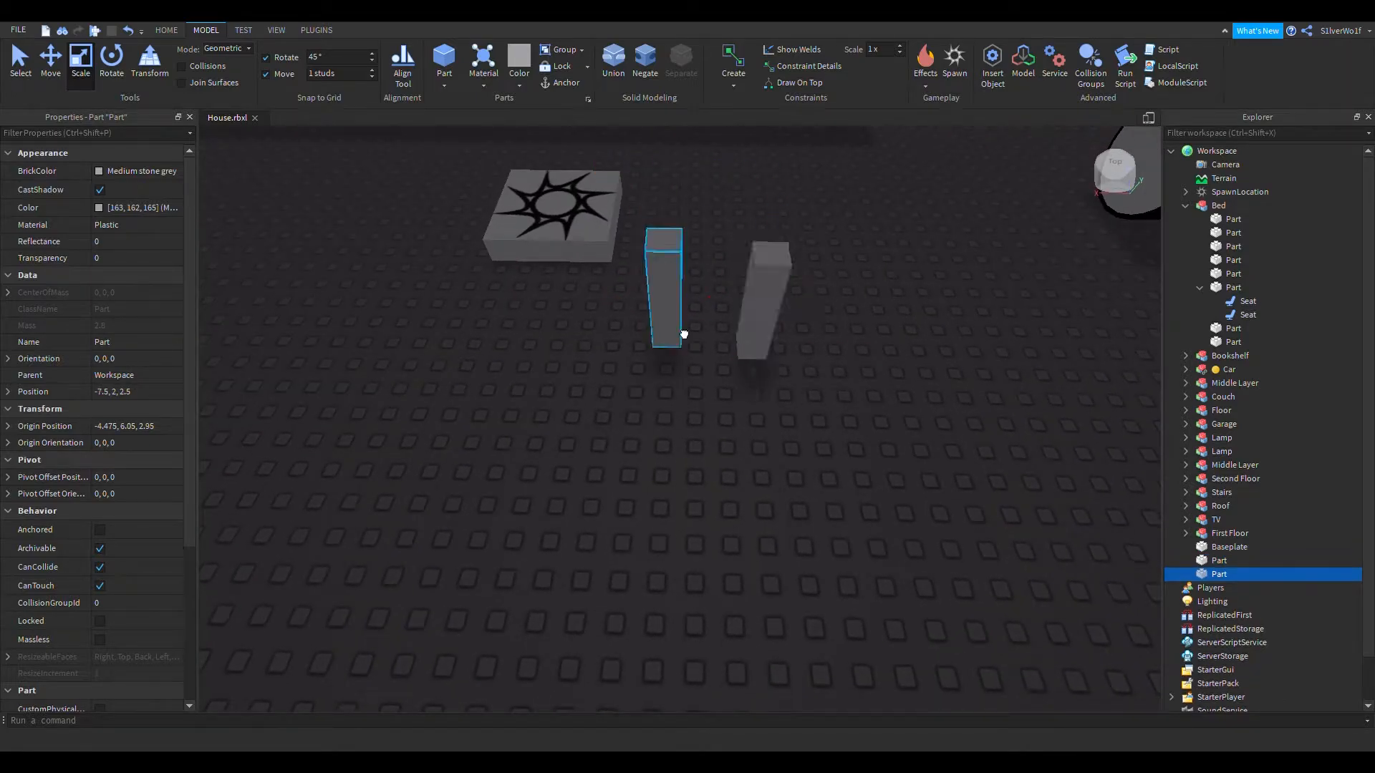
left_click_drag(684, 334, 680, 361)
left_click(859, 454)
Step: Add a third copy of the leg and place it behind the second one at about -7.5, 2, -1.5
right_click_drag(858, 454, 770, 376)
key("ctrl+v")
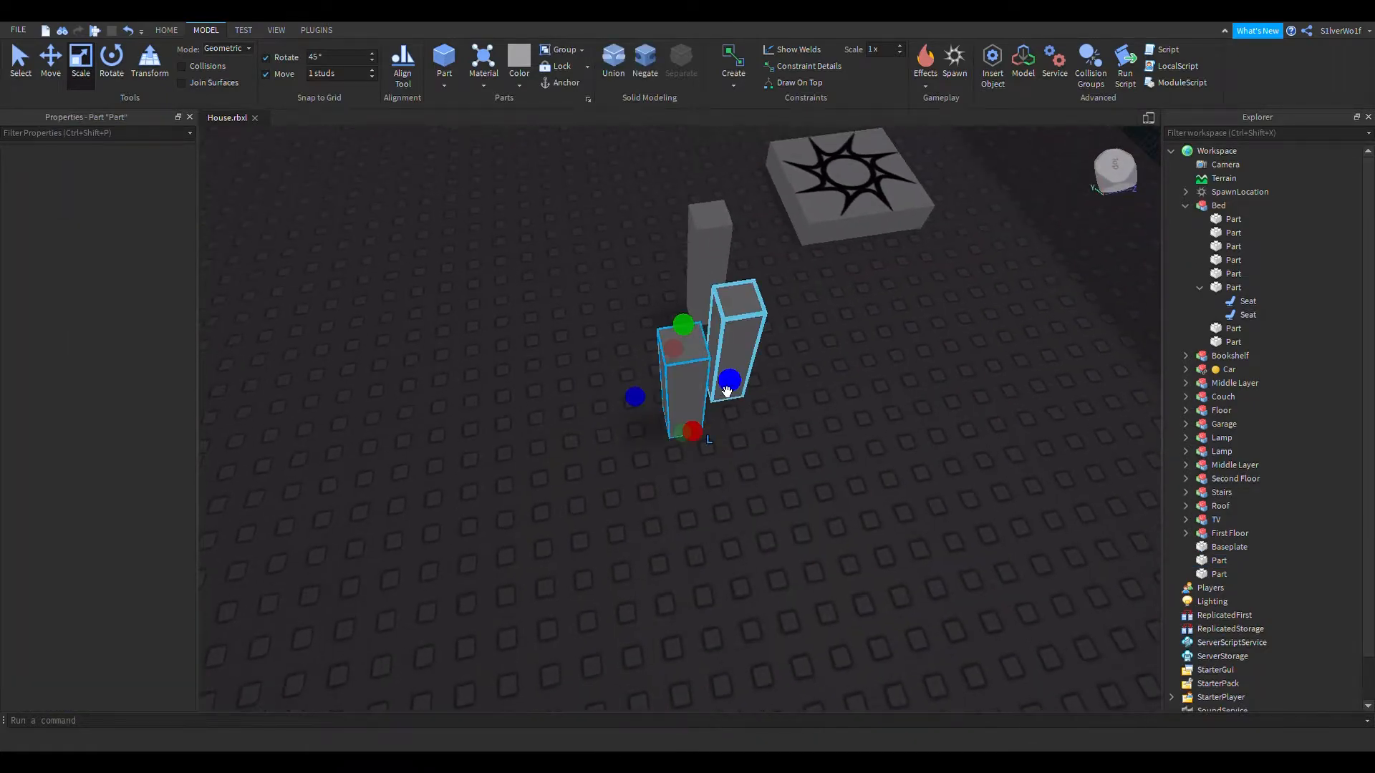
left_click_drag(691, 397, 606, 408)
key("a")
right_click_drag(705, 499, 705, 499)
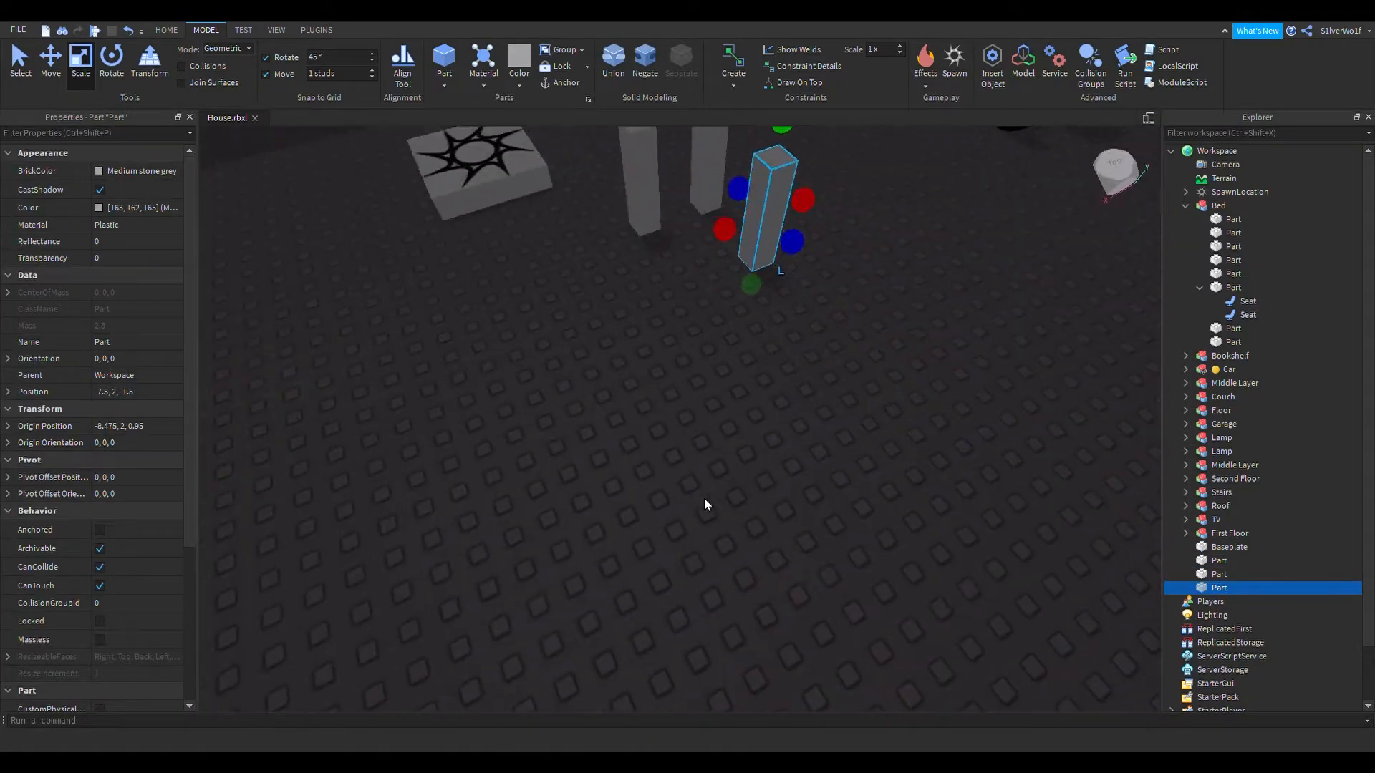
Step: Duplicate a fourth leg and arrange the rear legs so all four stand at the corners of a square
key("ctrl+d")
left_click_drag(781, 152, 694, 293)
right_click_drag(814, 407, 810, 475)
left_click_drag(711, 295, 739, 335)
mouse_move(736, 445)
right_mouse_down()
mouse_move(719, 448)
mouse_move(735, 444)
right_mouse_up()
left_click_drag(628, 365, 608, 375)
left_click(737, 454)
right_click_drag(737, 453, 737, 454)
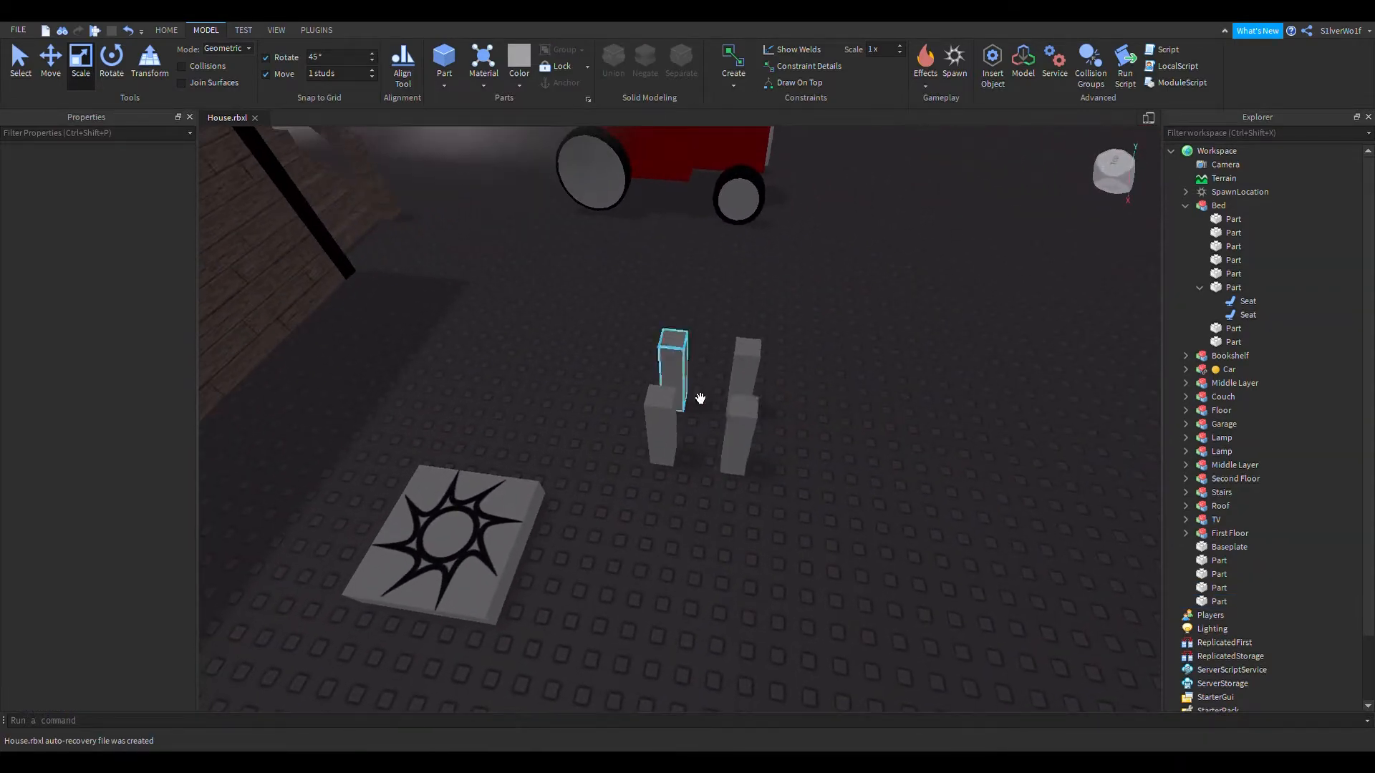
Step: Insert a new block part over the legs and raise it to rest on their tops
left_click(444, 58)
left_click_drag(699, 362, 756, 363)
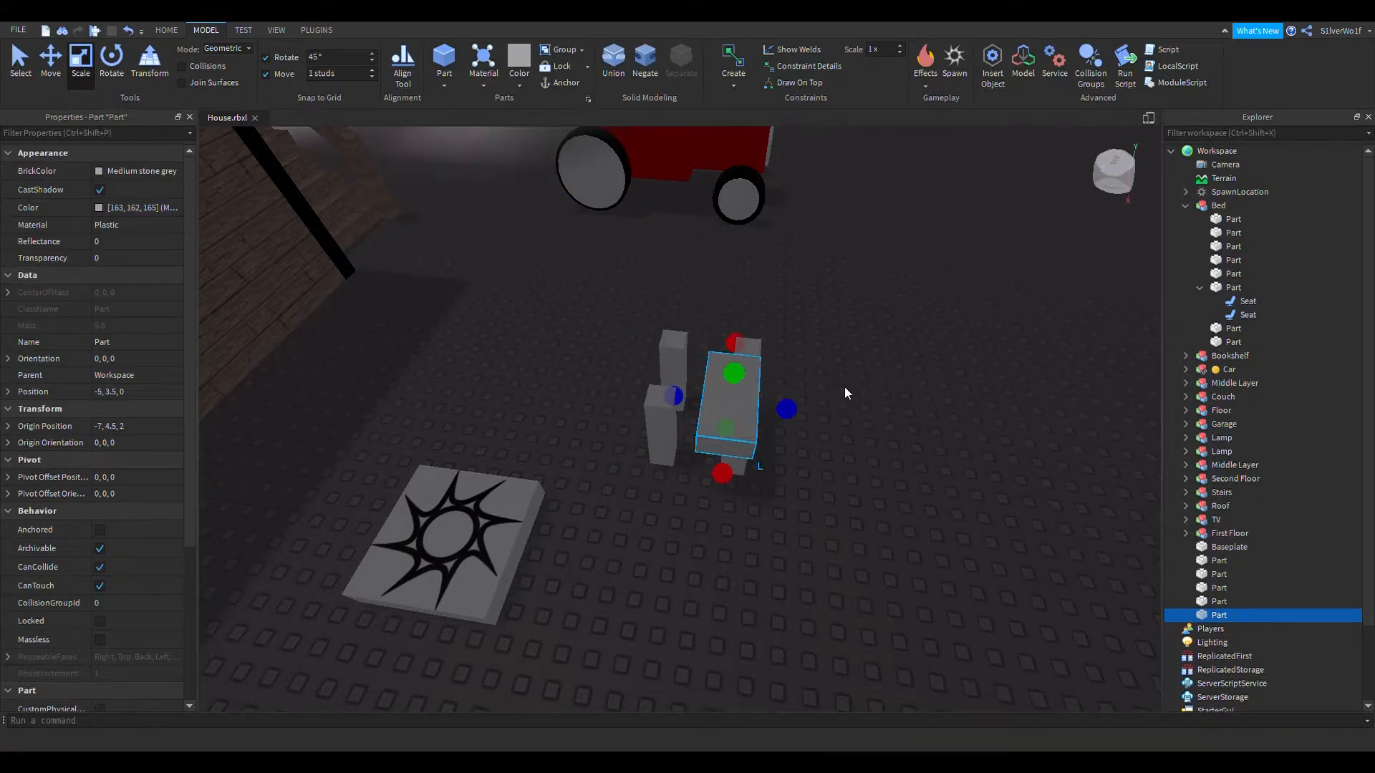
right_click_drag(844, 386, 813, 308)
left_click_drag(658, 217, 659, 173)
left_click_drag(663, 319, 665, 289)
Step: Stretch the block sideways and lengthwise into a seat that covers all four legs
left_click_drag(782, 245, 831, 262)
right_click_drag(866, 320, 956, 383)
left_click_drag(984, 351, 903, 407)
key("d")
key("s")
left_click_drag(701, 434, 679, 415)
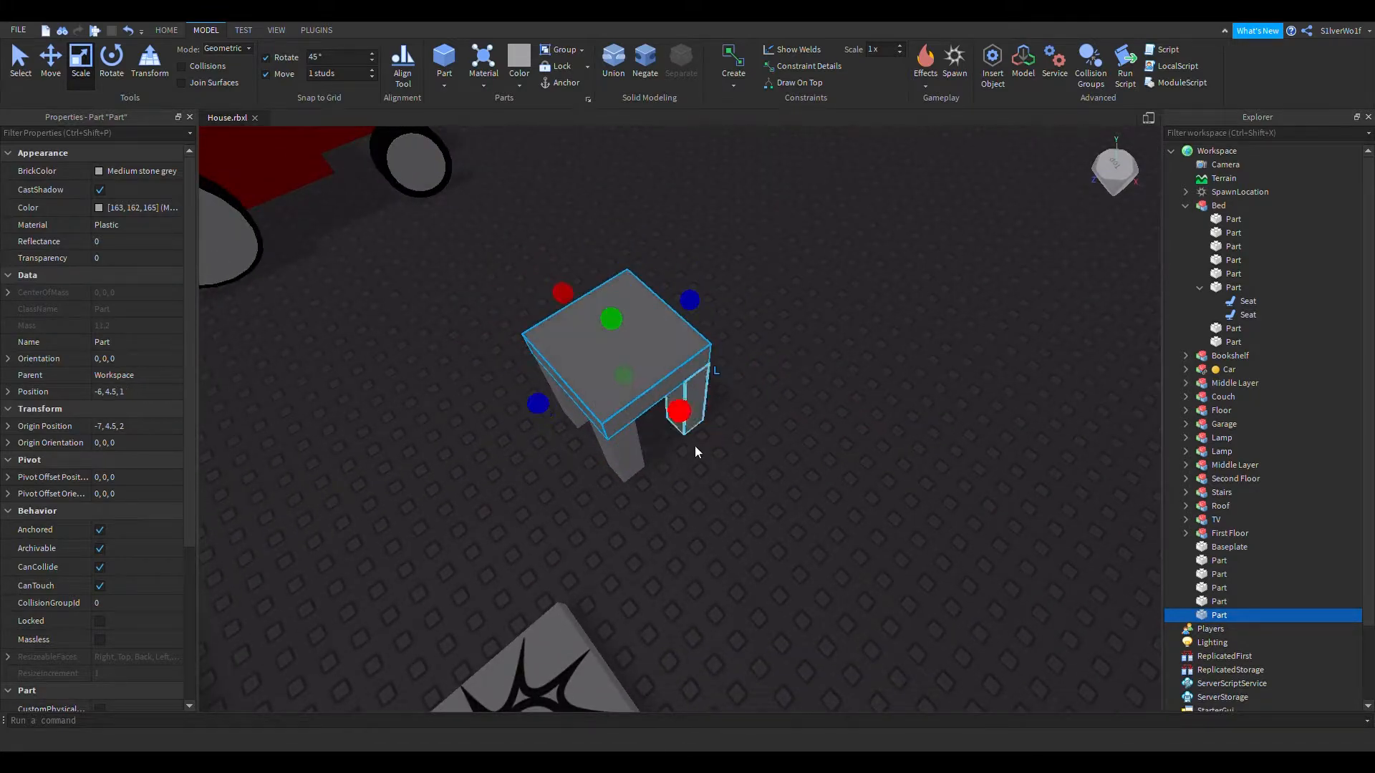
key("d")
left_click(810, 492)
right_click_drag(815, 483, 815, 483)
Step: Duplicate a rear leg onto the seat's back corner and extend the copy upward into a tall back post
key("d")
left_click(780, 503)
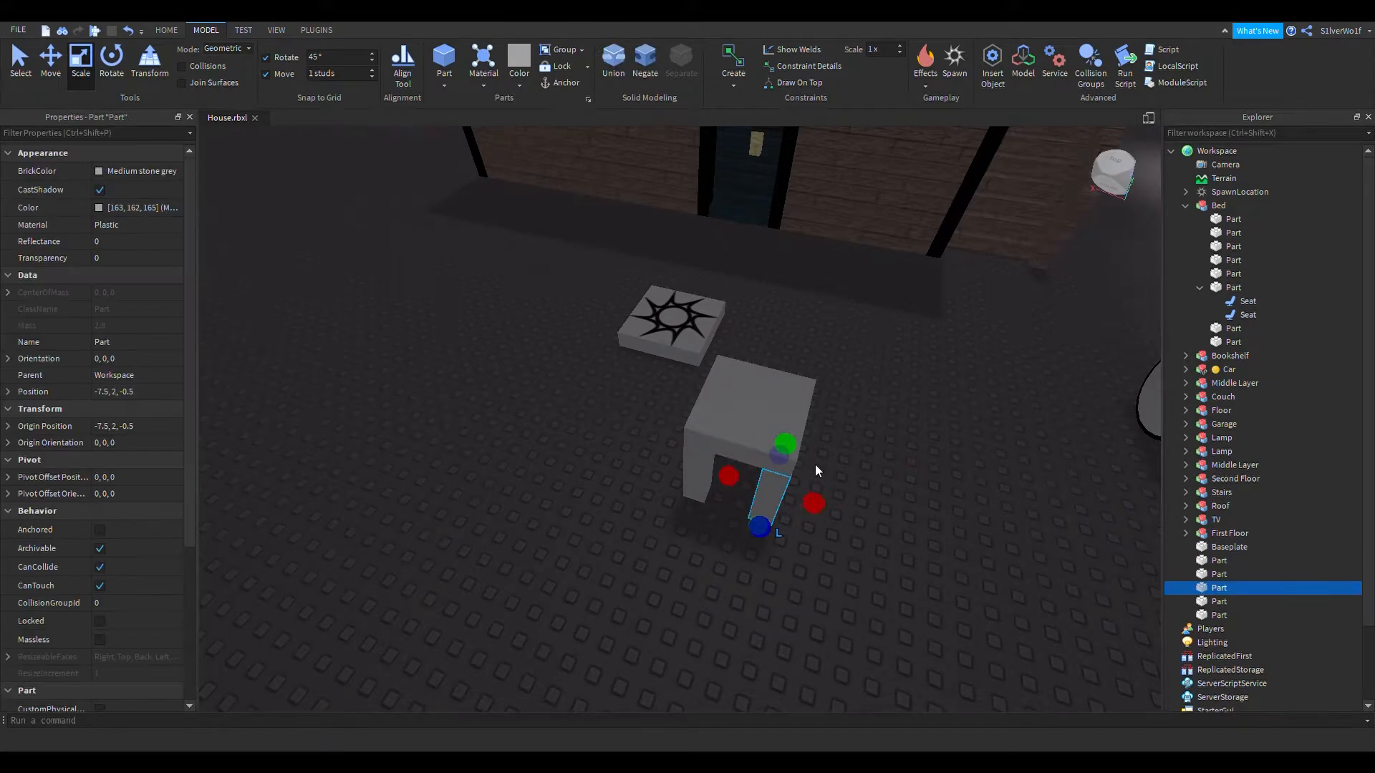
key("ctrl+d")
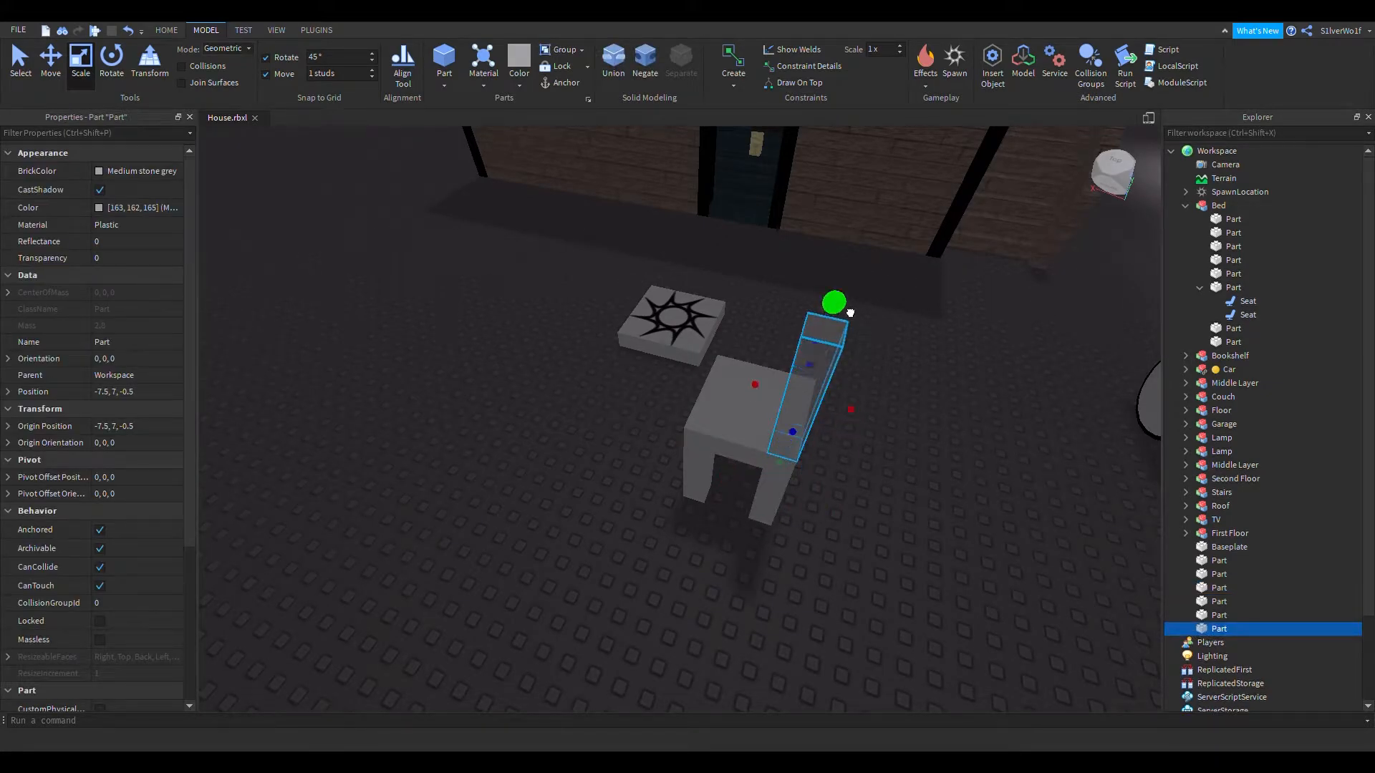
left_click_drag(850, 312, 851, 313)
right_click_drag(923, 505, 922, 505)
key("a")
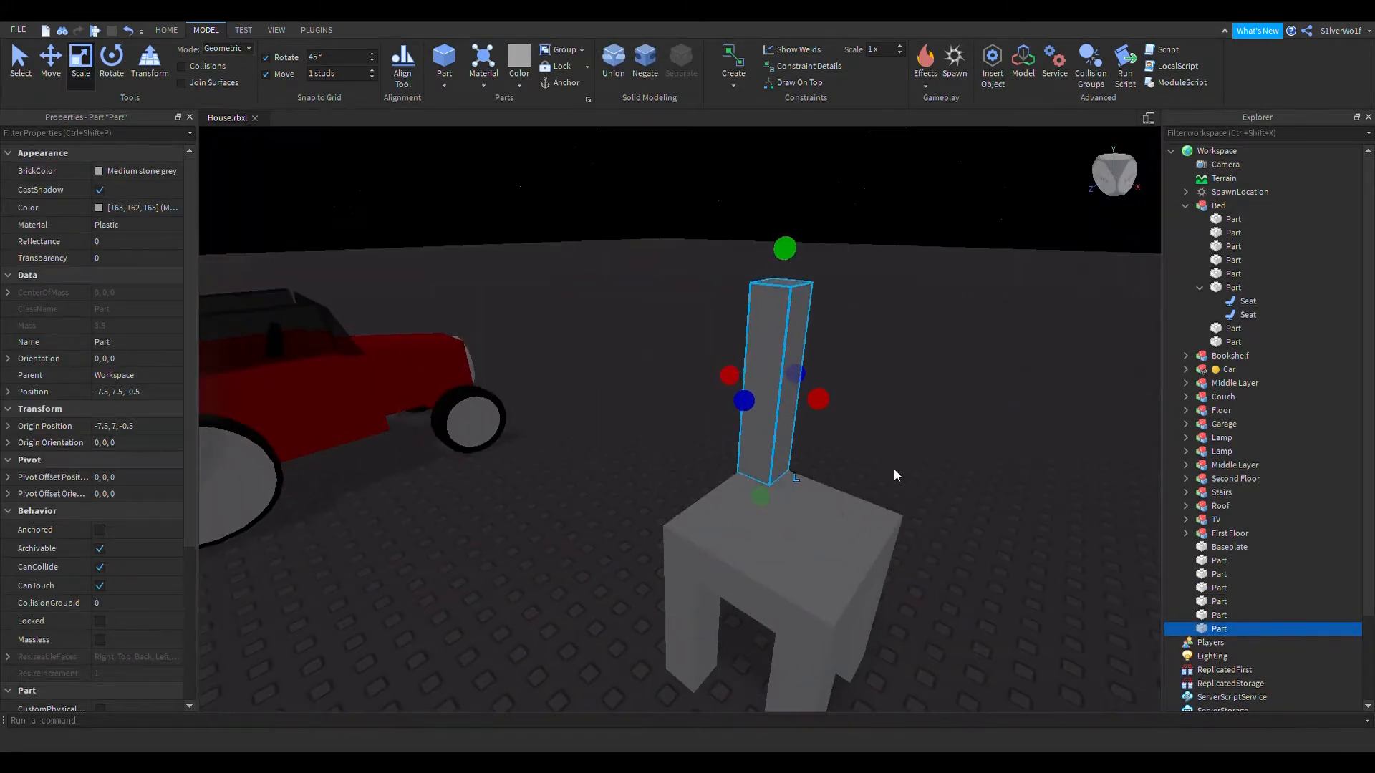
Step: Try stretching the back post across the seat into a full-width backrest, and narrow it back to a single post
left_click_drag(822, 403, 961, 440)
left_click(1060, 548)
right_click_drag(964, 538, 964, 538)
key("d")
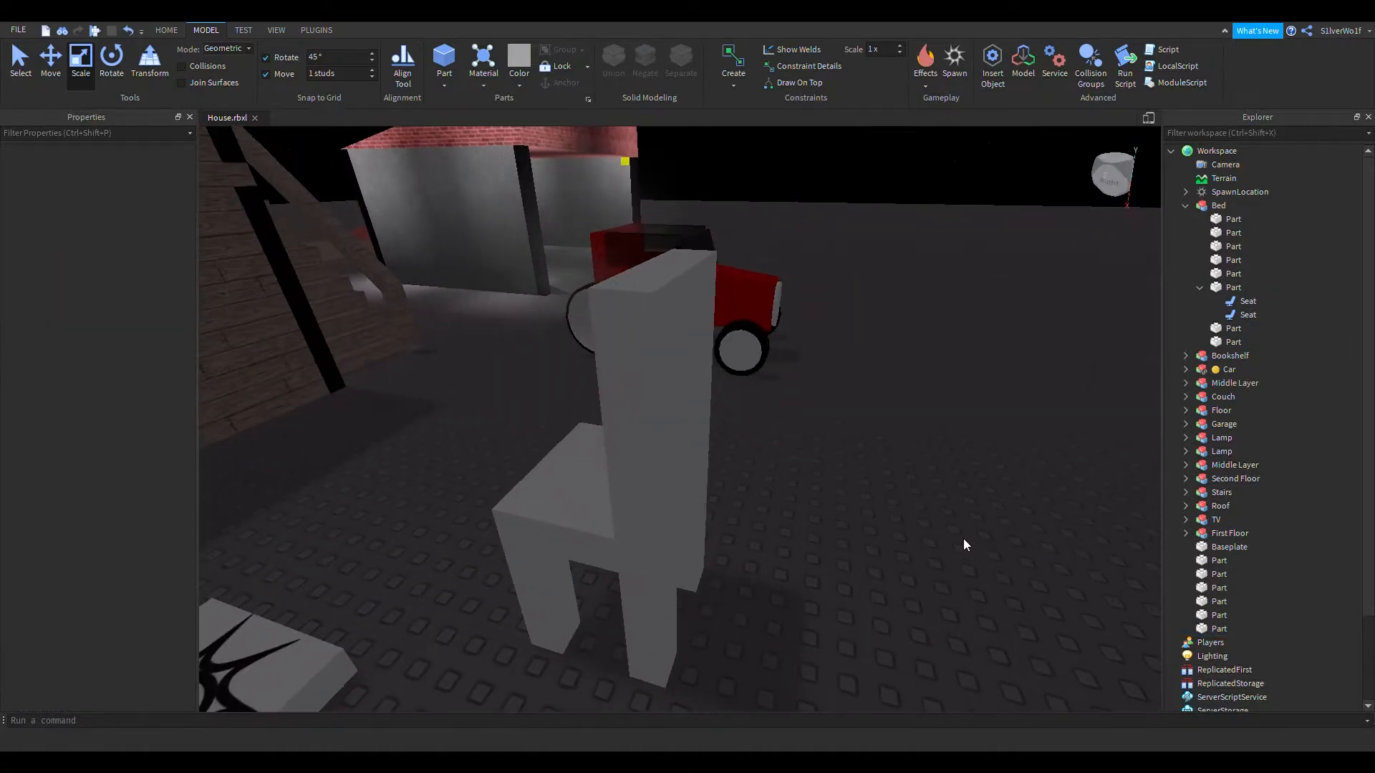
key("a")
right_click_drag(856, 546, 856, 546)
left_click(724, 363)
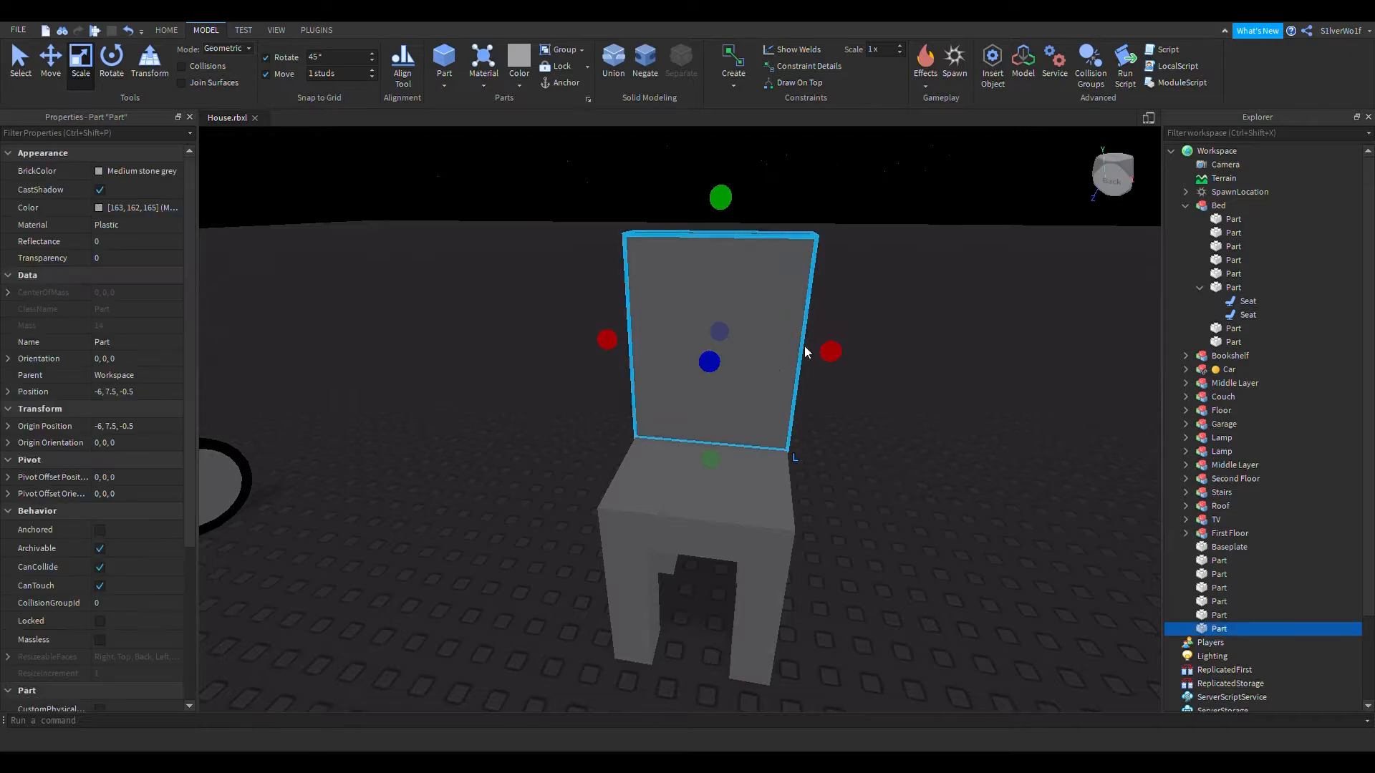
left_click_drag(829, 351, 701, 347)
Step: Duplicate the back post and place the copy on the seat's opposite rear corner
right_click_drag(905, 423, 872, 429)
key("ctrl+d")
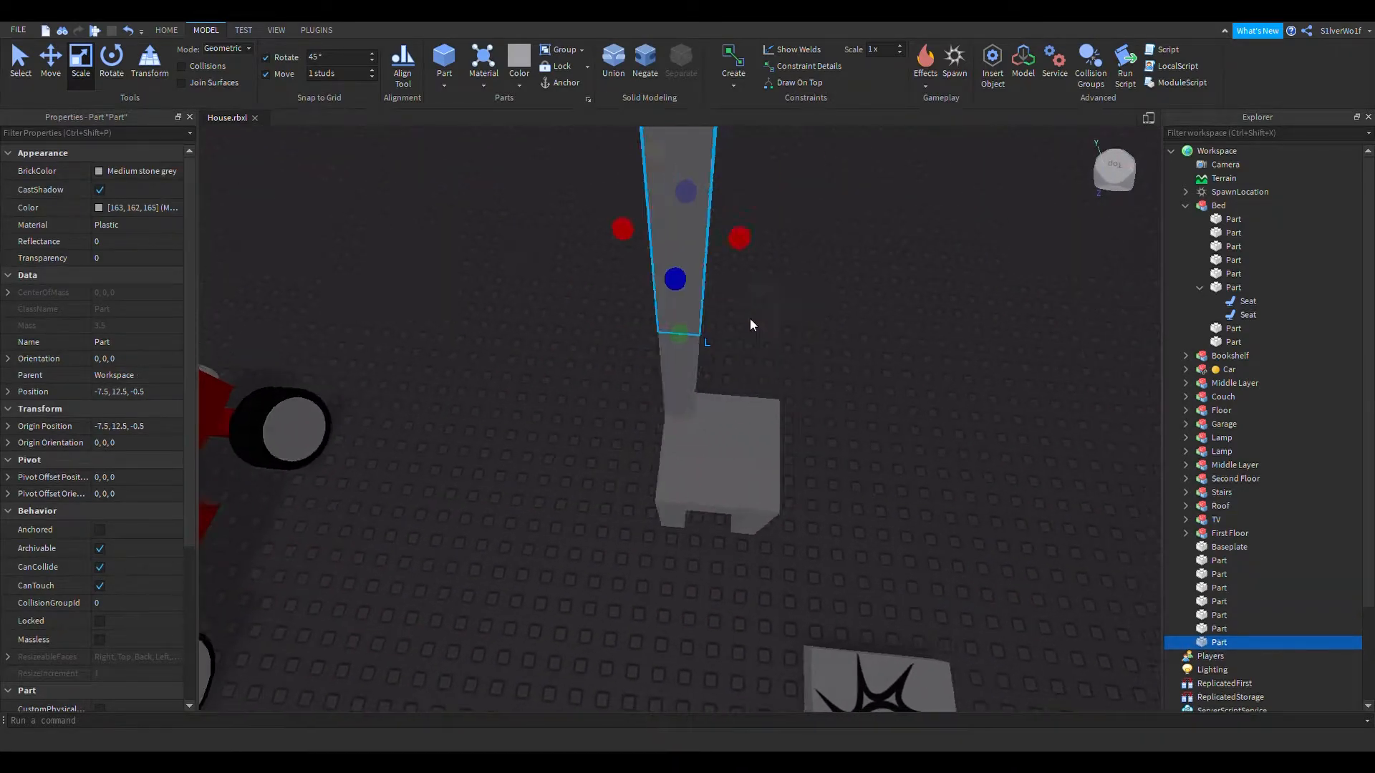
key("d")
left_click_drag(606, 320, 708, 419)
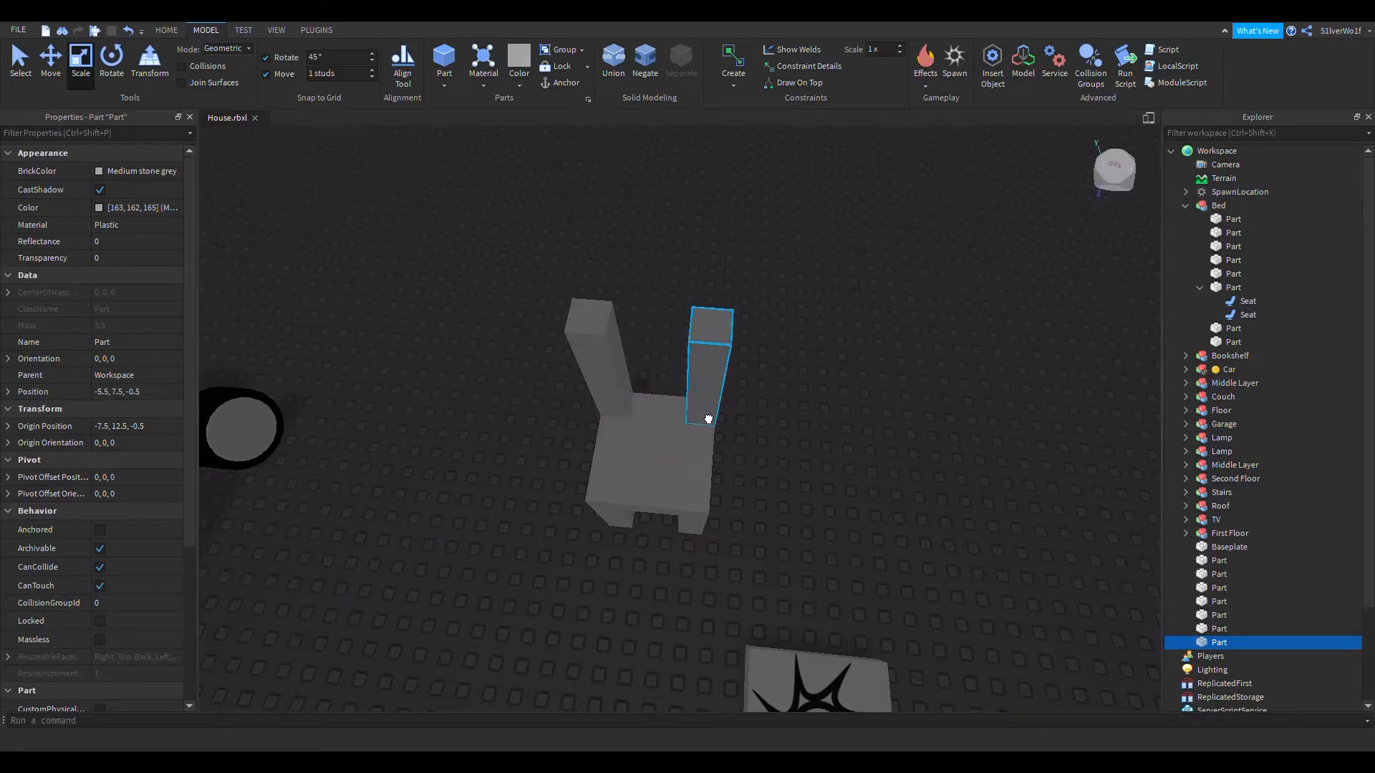
Step: Select all seven chair parts and anchor them
left_click(835, 478)
right_click_drag(835, 484, 835, 485)
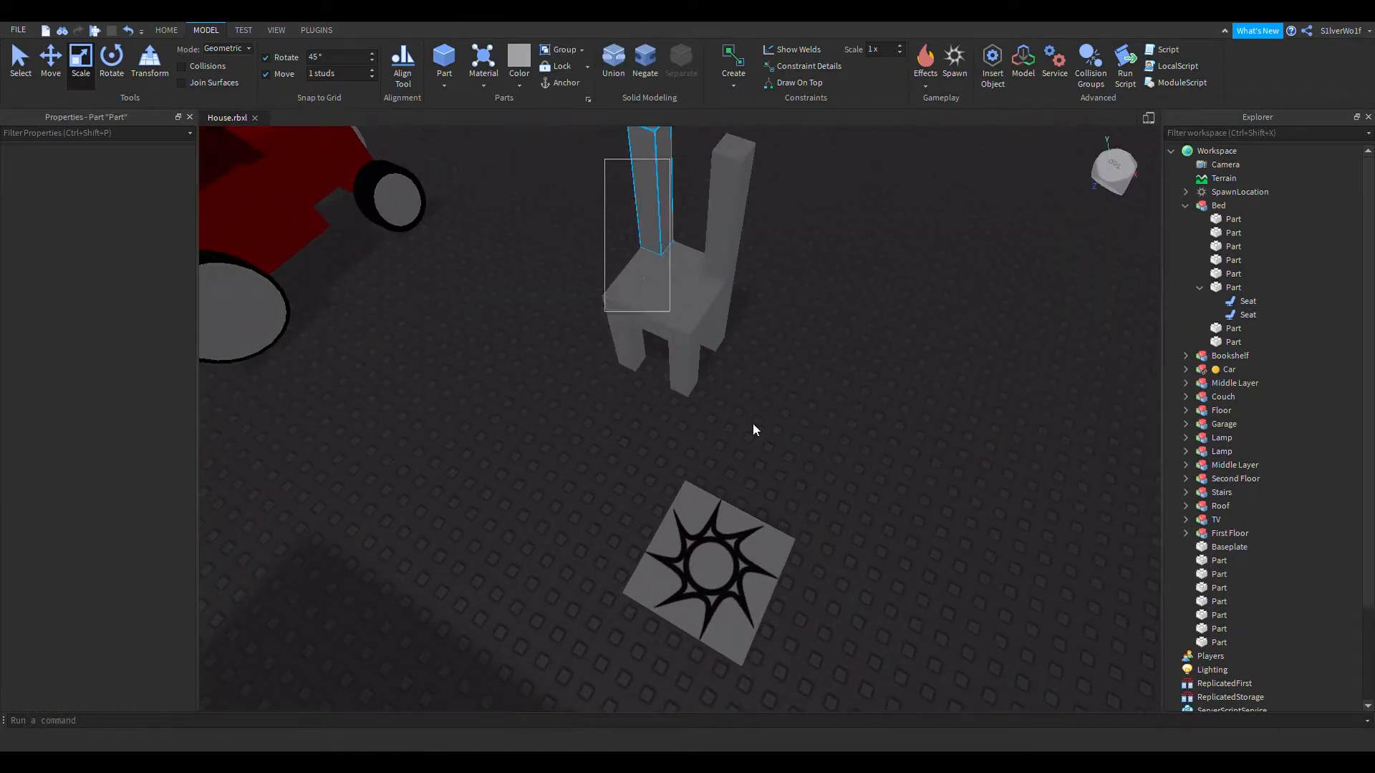
left_click_drag(754, 423, 756, 428)
left_click(565, 71)
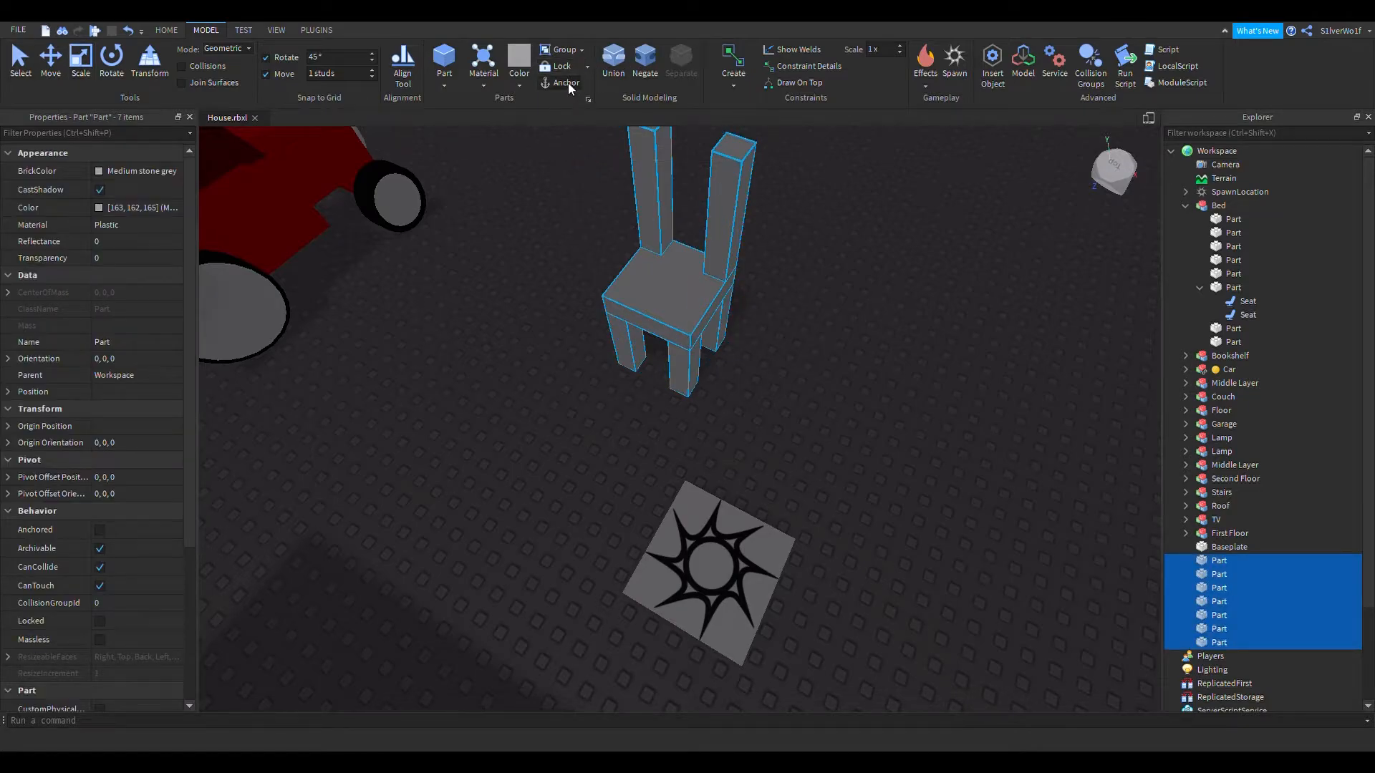
Step: Playtest the game, walk the character near the chair to compare its size, and stop the test
left_click(94, 30)
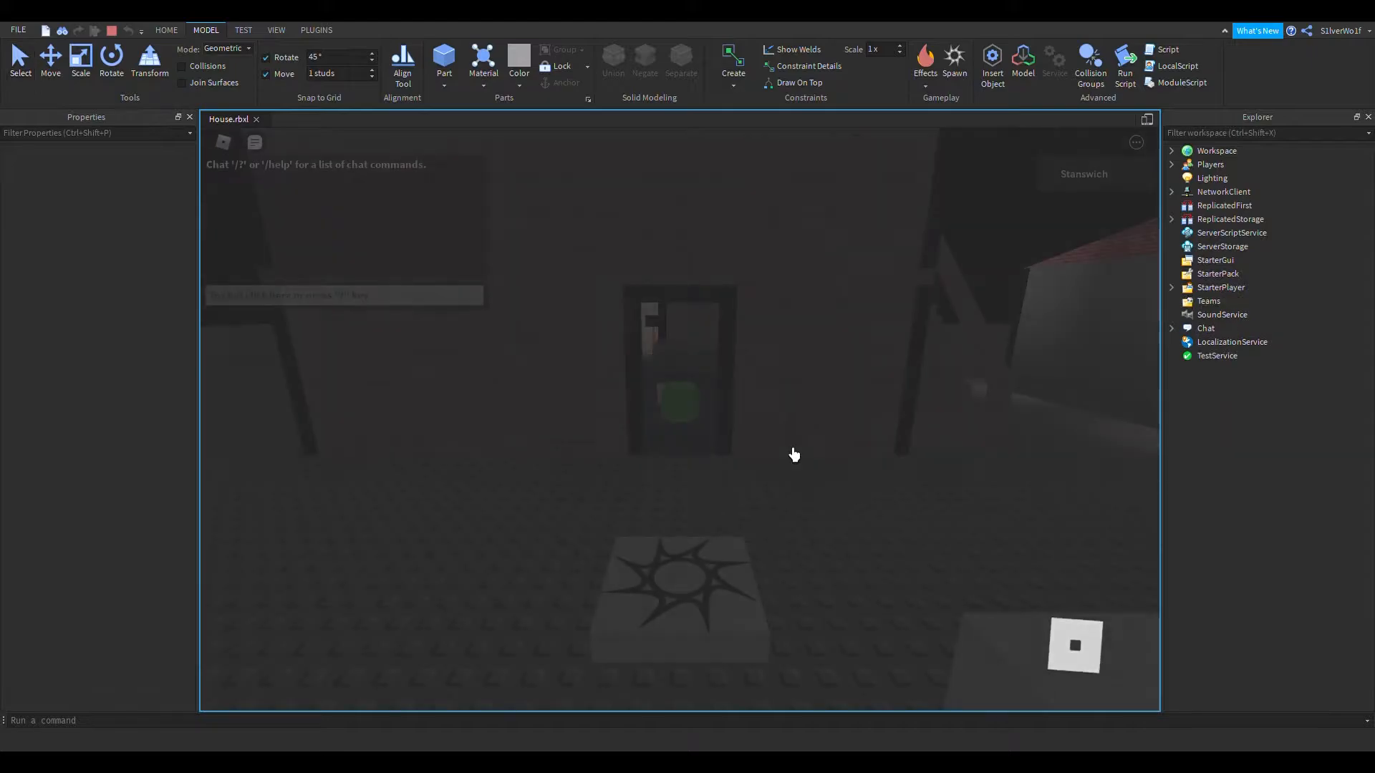
key("w")
right_click_drag(732, 462, 731, 463)
key("space")
key("a")
key("s")
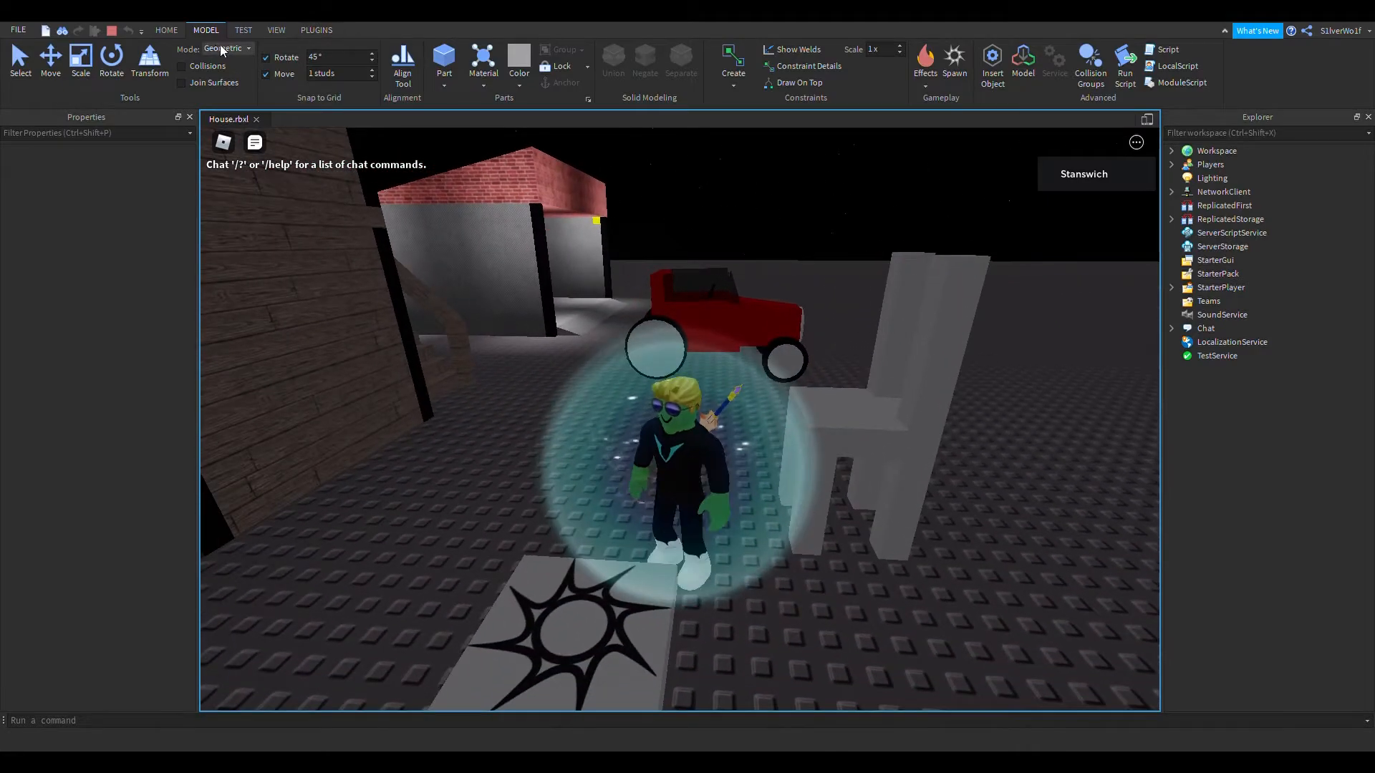
left_click(111, 31)
Step: Shorten both front chair legs by 1 stud from their upper ends
key("a")
right_click_drag(754, 418, 723, 428)
key("w")
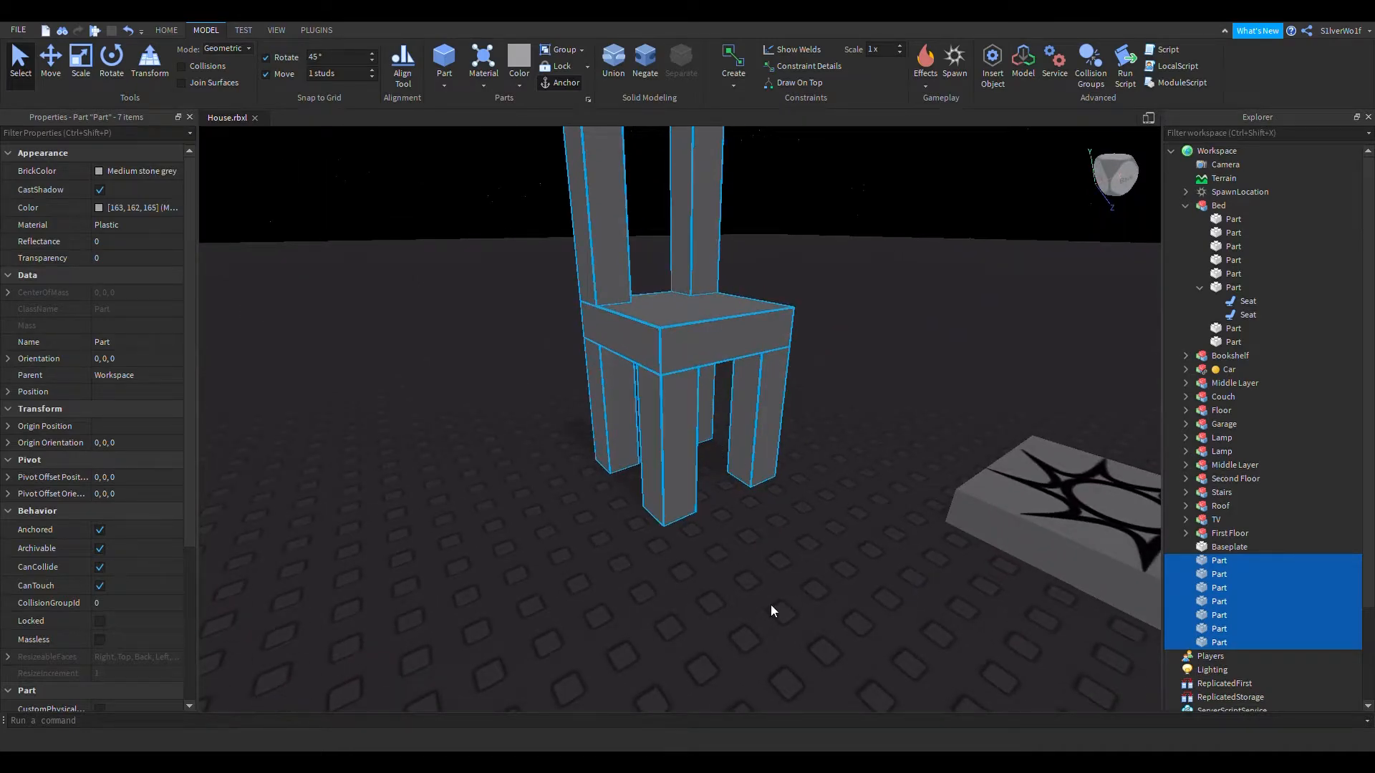
left_click(687, 480)
key("ctrl+3")
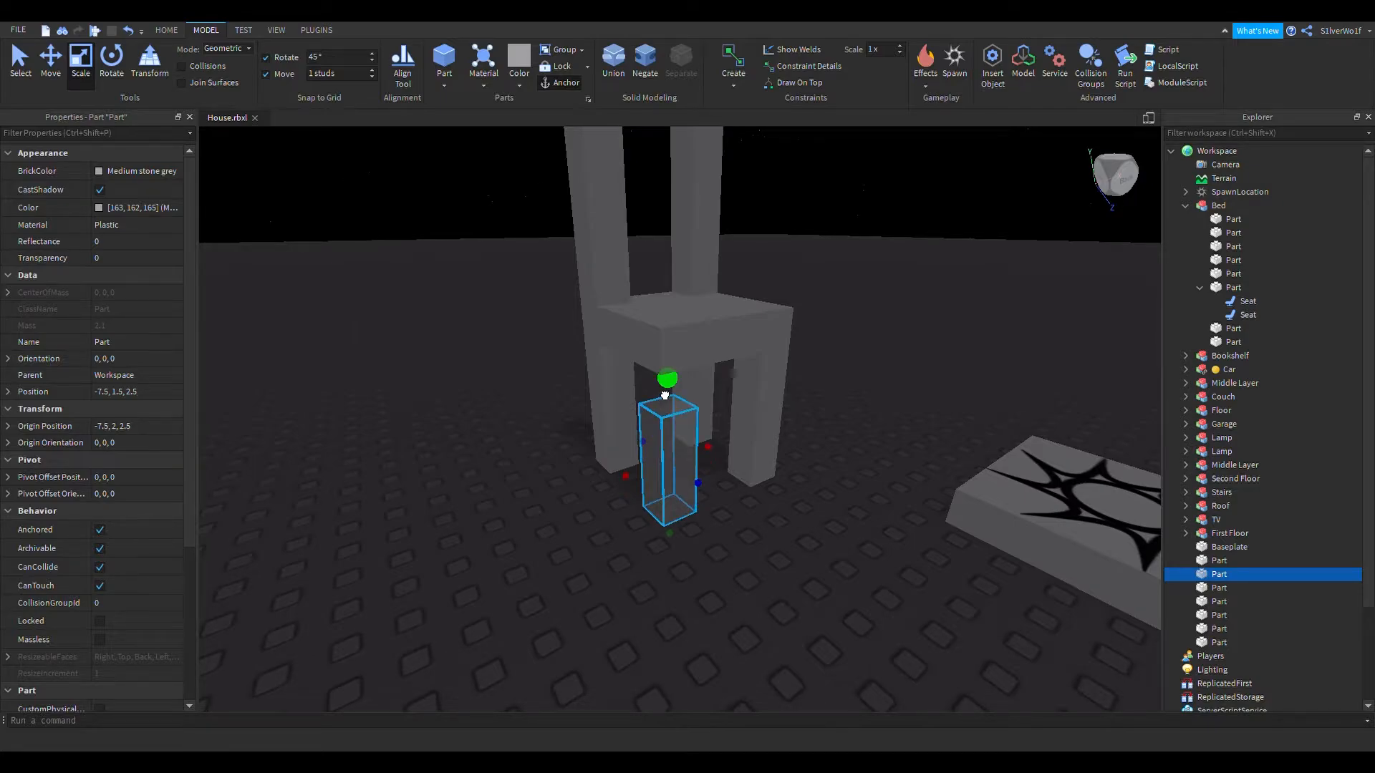
left_click(753, 593)
left_click(686, 482)
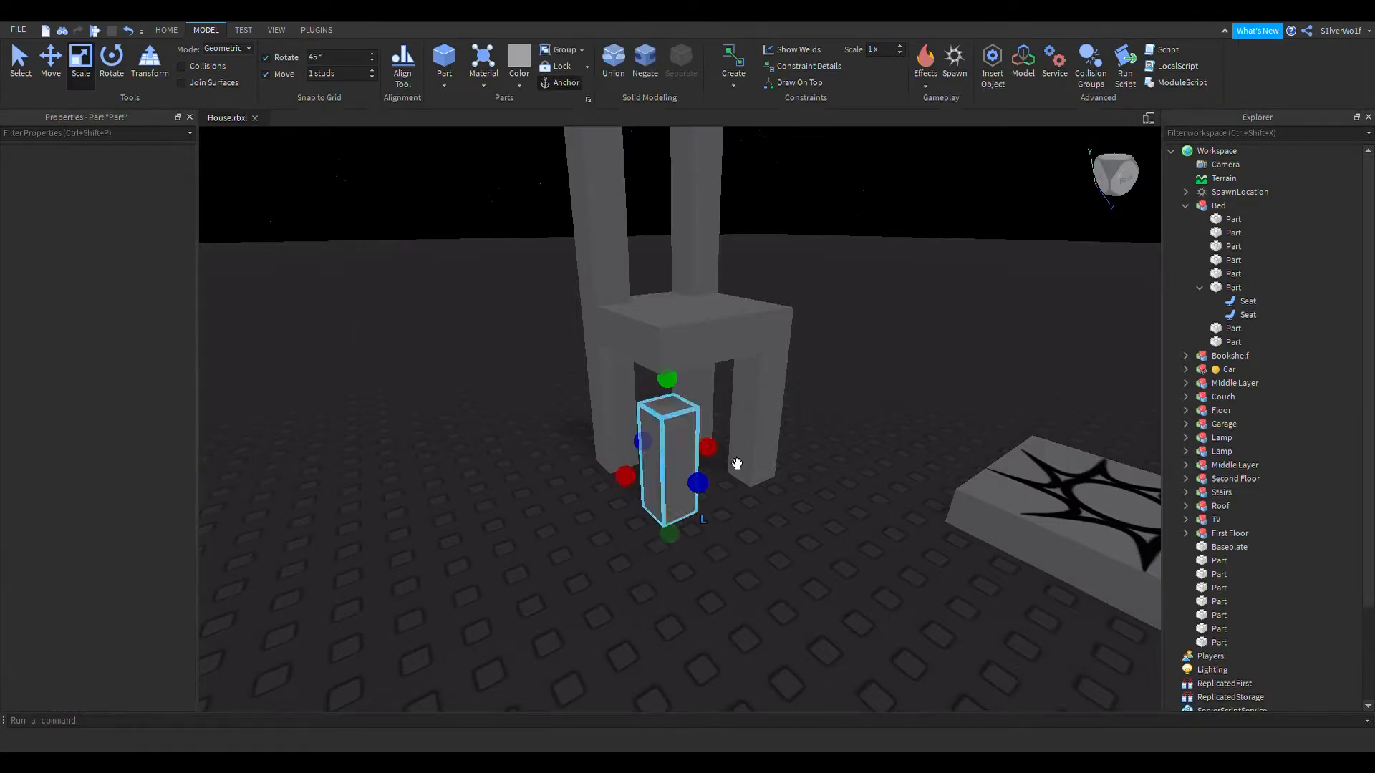
left_click(749, 447)
left_click_drag(769, 313, 772, 348)
Step: Try to shorten both rear legs together by scaling them as one selection, and undo it
key("a")
right_click_drag(668, 576, 669, 576)
key("w")
right_click_drag(737, 487, 737, 487)
key("s")
left_click(841, 514)
left_click(696, 452)
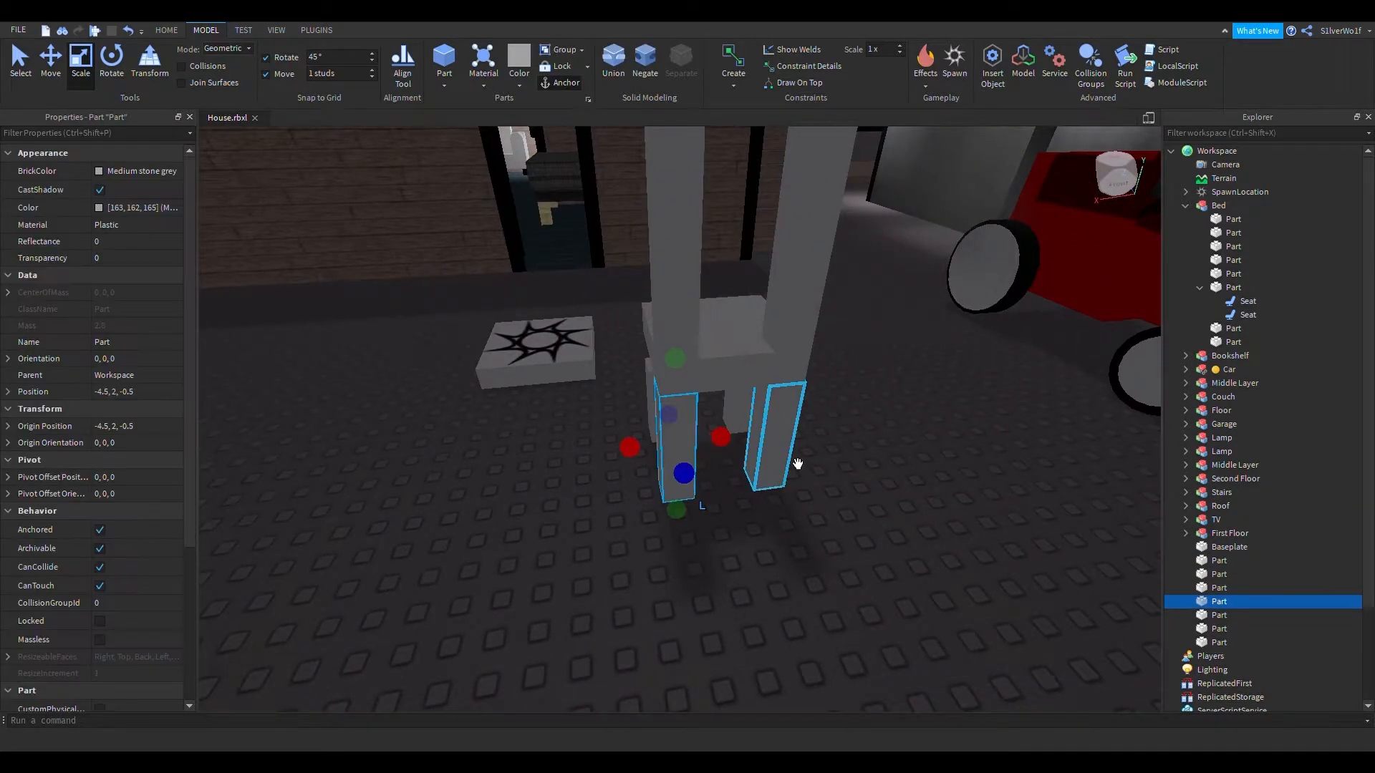
left_click(767, 458, "ctrl")
left_click_drag(731, 351, 738, 386)
key("ctrl+z")
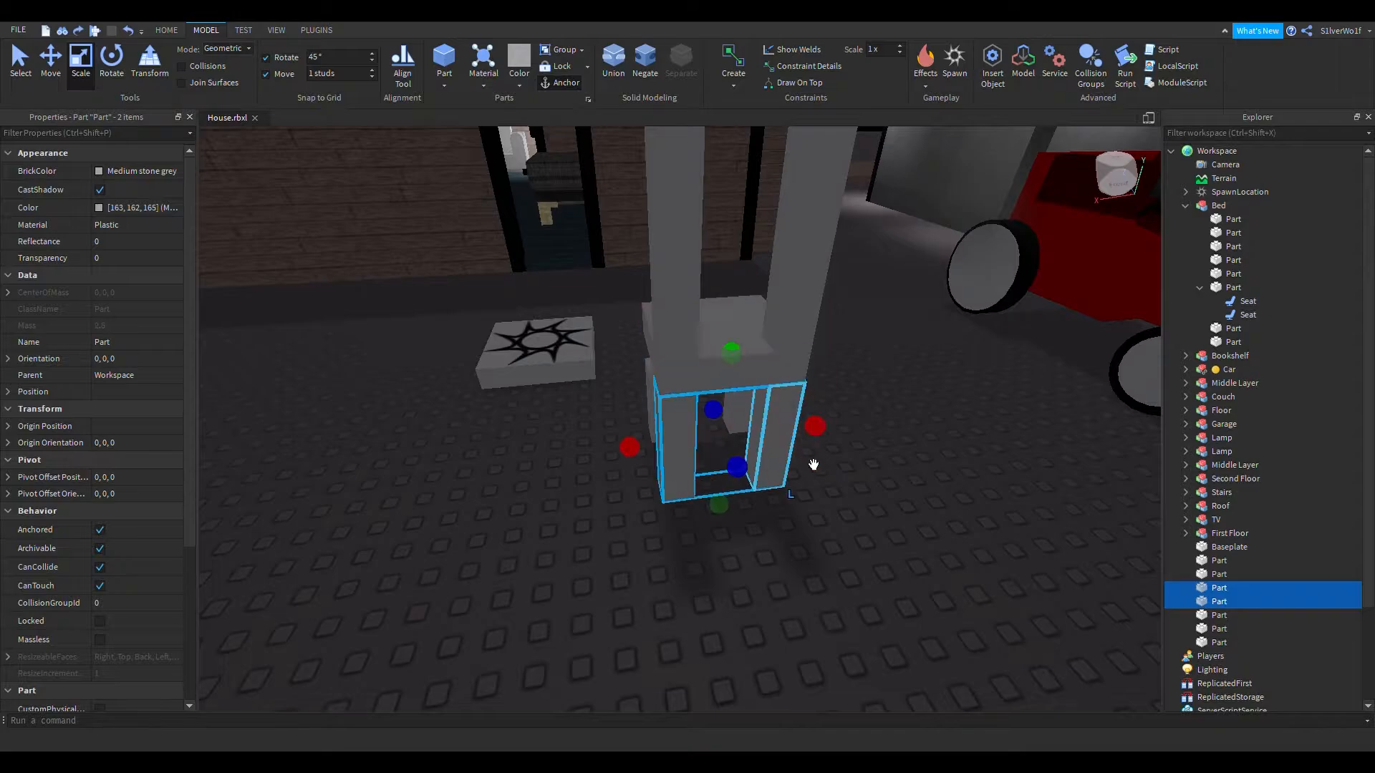
Step: Shorten the two rear legs one at a time by 1 stud from their upper ends
left_click(703, 474)
left_click(682, 459)
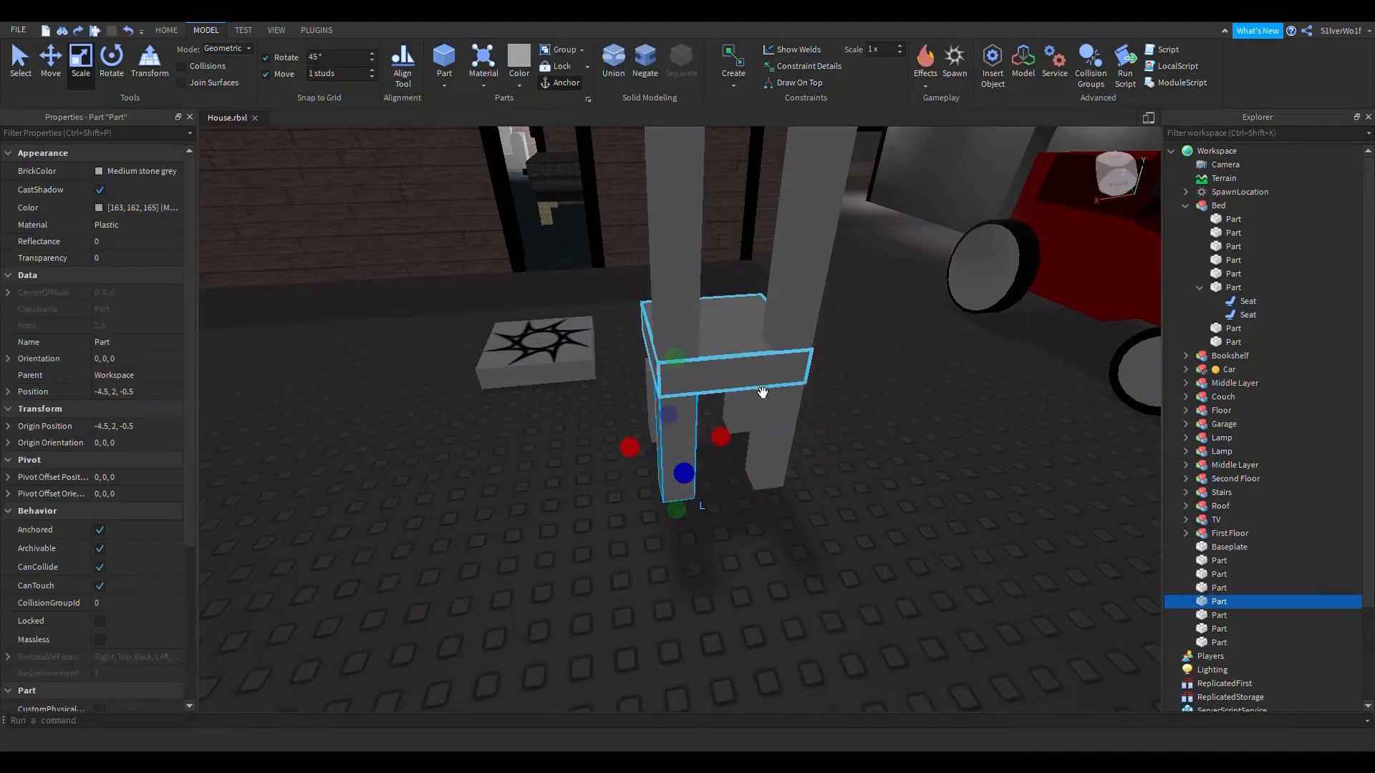
left_click(778, 436)
left_click_drag(785, 351, 791, 385)
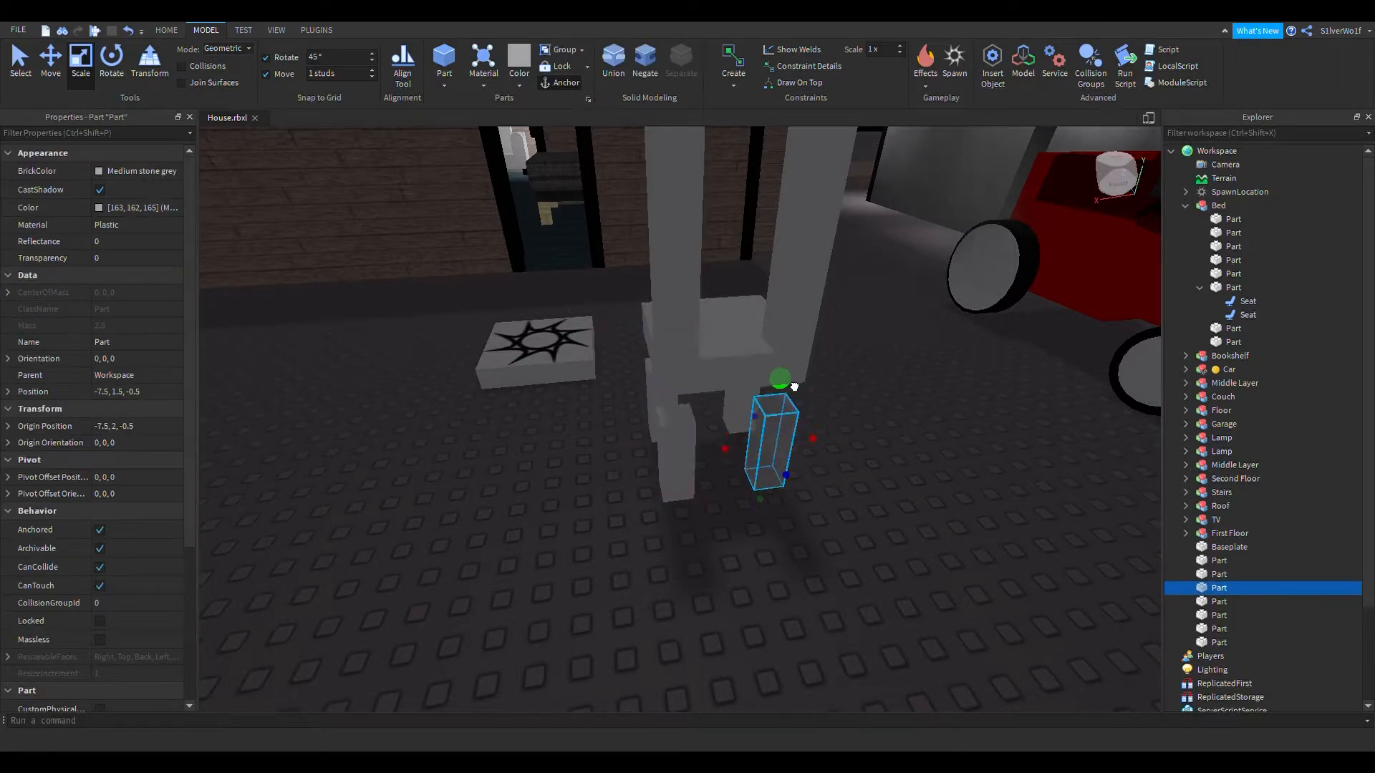
left_click(911, 574)
Step: Lower the seat by 1 stud onto the shortened legs
right_click_drag(911, 573, 939, 572)
key("a")
left_click(862, 402)
key("ctrl+2")
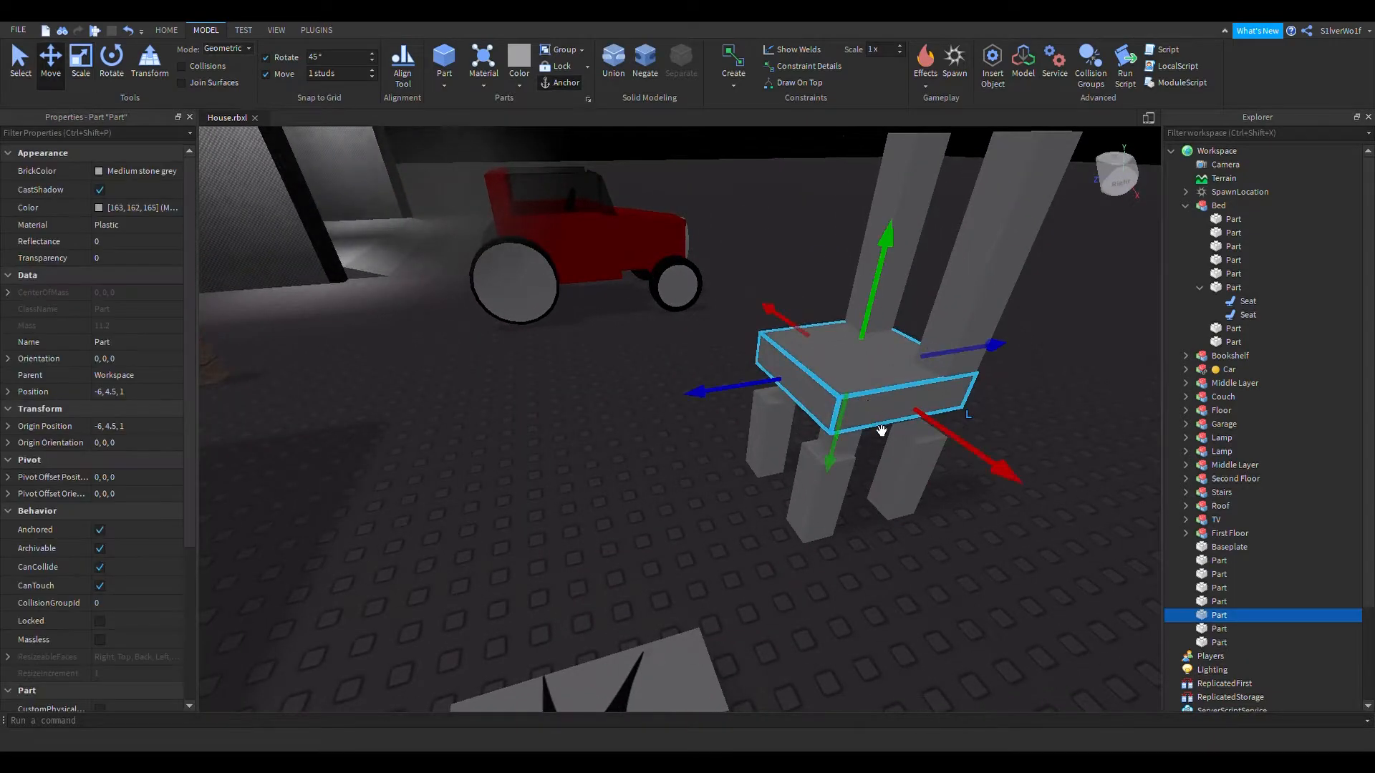
left_click_drag(837, 436, 832, 468)
left_click(926, 556)
Step: Shorten the back post at about -4.5, 7.5, -0.5 from its upper end and extend its lower end down to the seat
left_click(968, 344)
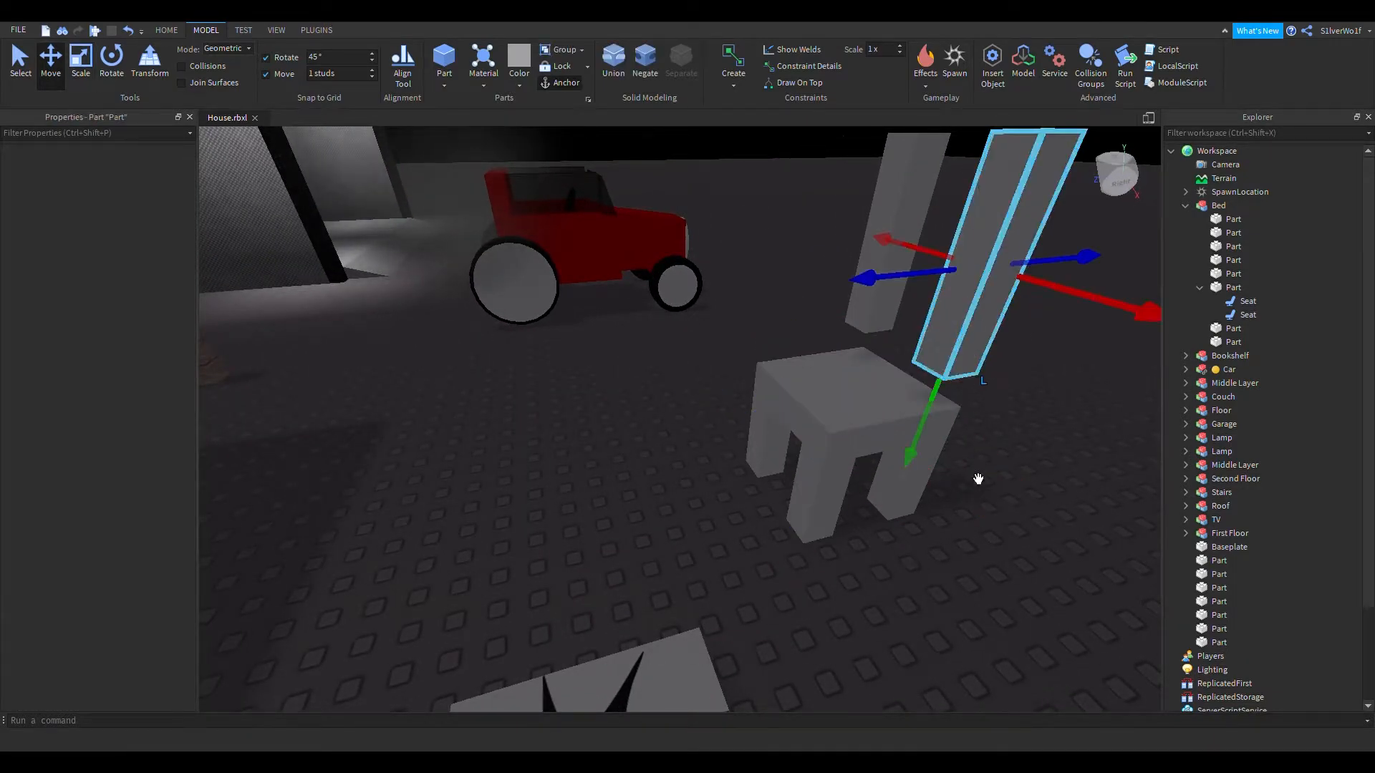
right_click_drag(979, 478, 1021, 462)
key("a")
key("ctrl+3")
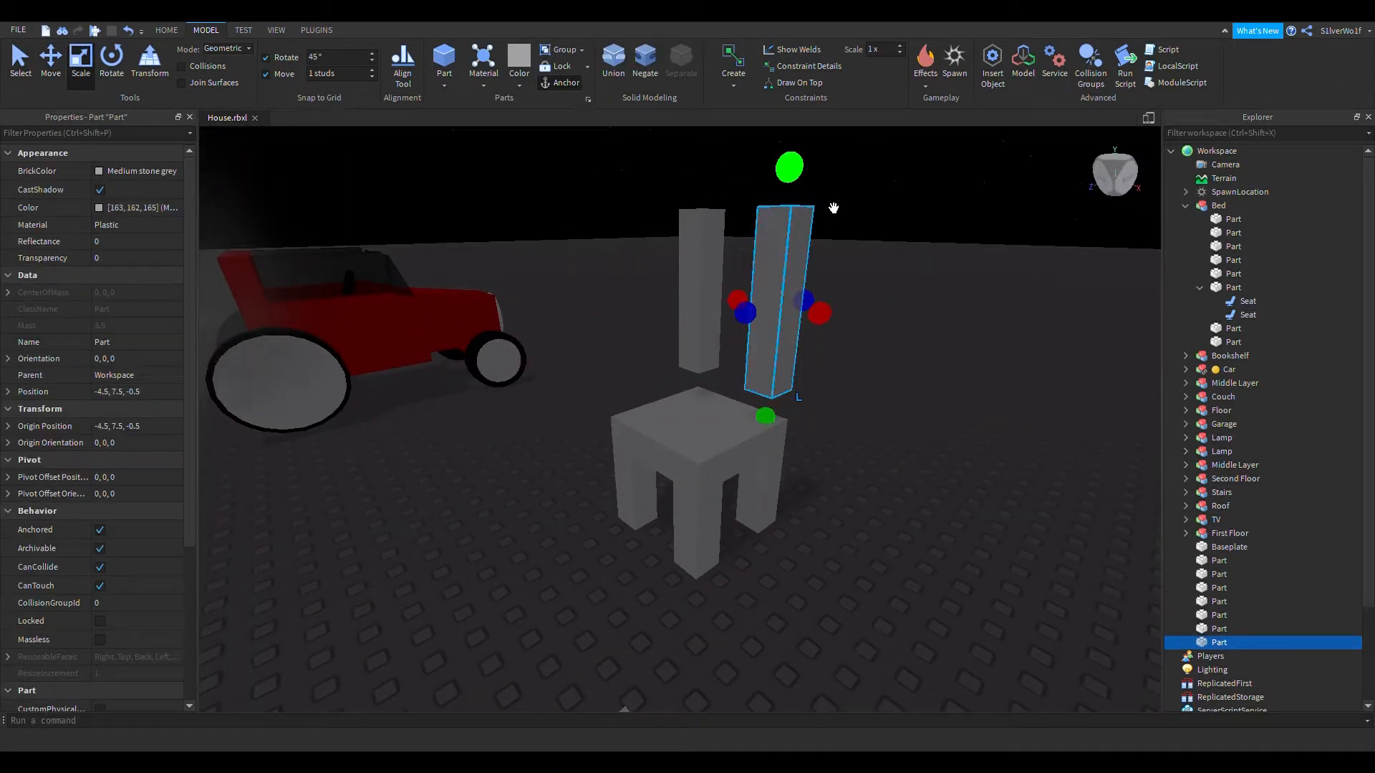
left_click_drag(789, 163, 790, 296)
left_click_drag(773, 389, 767, 426)
Step: Extend the other back post down to the seat and lower its upper end to match the shortened post
key("a")
right_click_drag(849, 464, 858, 470)
left_click(685, 225)
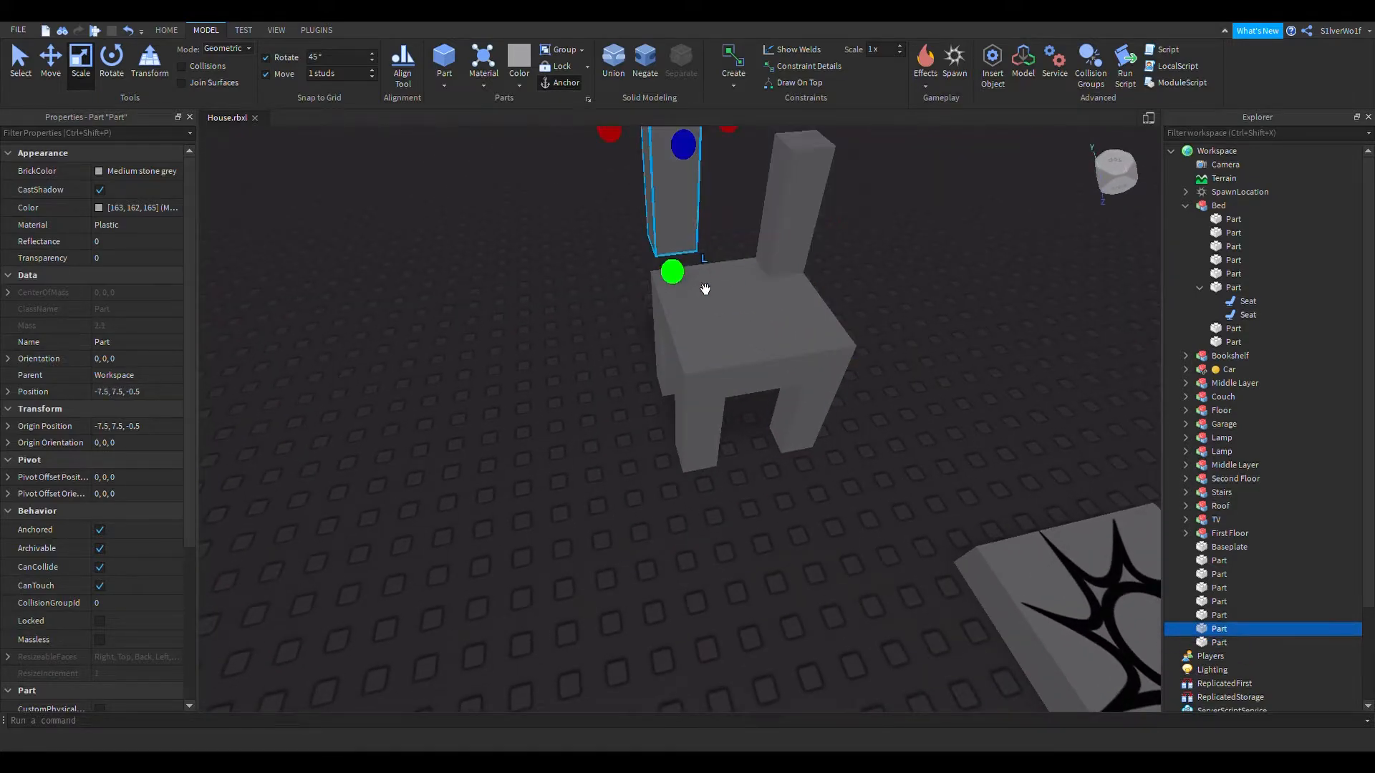
left_click_drag(676, 273, 684, 308)
left_click(613, 394)
right_click_drag(613, 393, 613, 393)
left_click(713, 299)
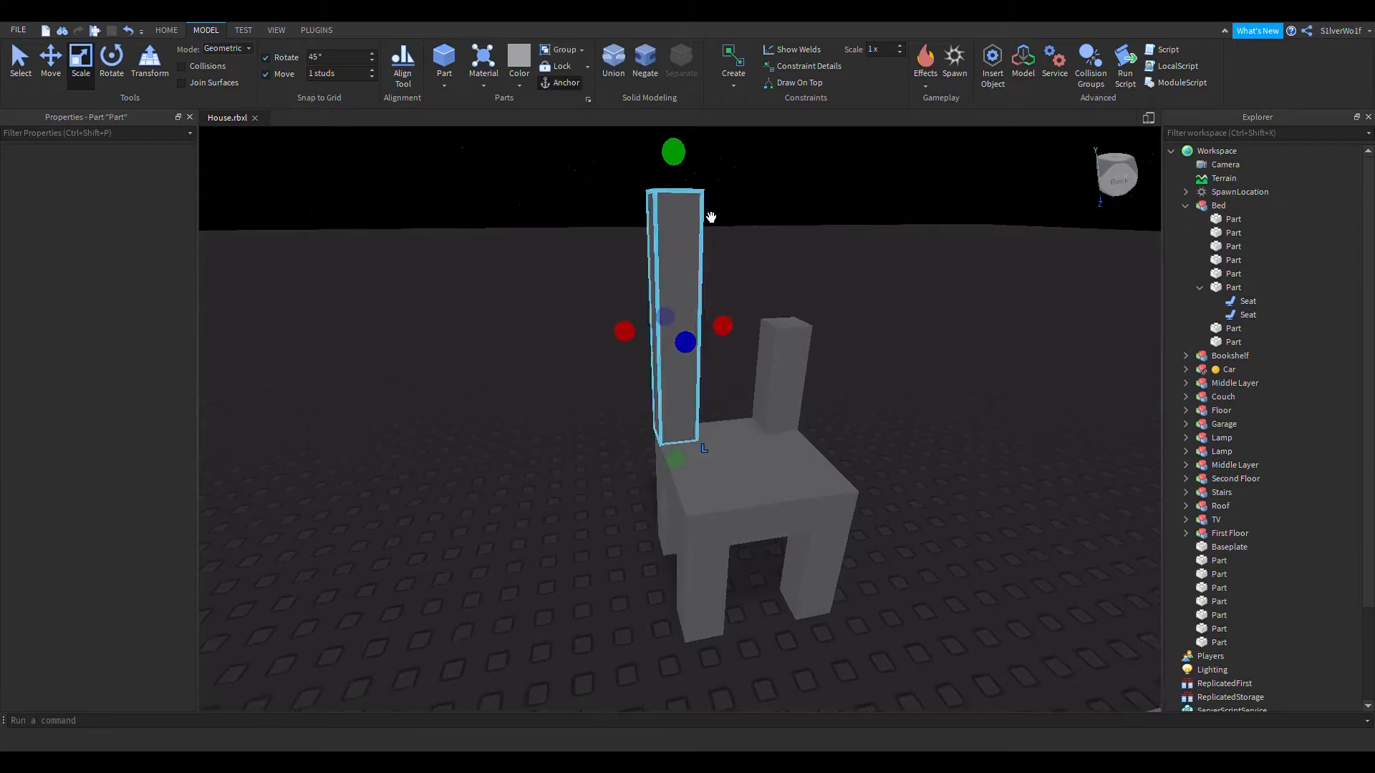
left_click_drag(674, 149, 683, 251)
left_click_drag(683, 310, 683, 310)
Step: Paste a copy of the back post on top of the posts, stretch it across both and reduce its height to form the top rail
left_click(922, 404)
right_click_drag(922, 404, 922, 404)
key("d")
key("s")
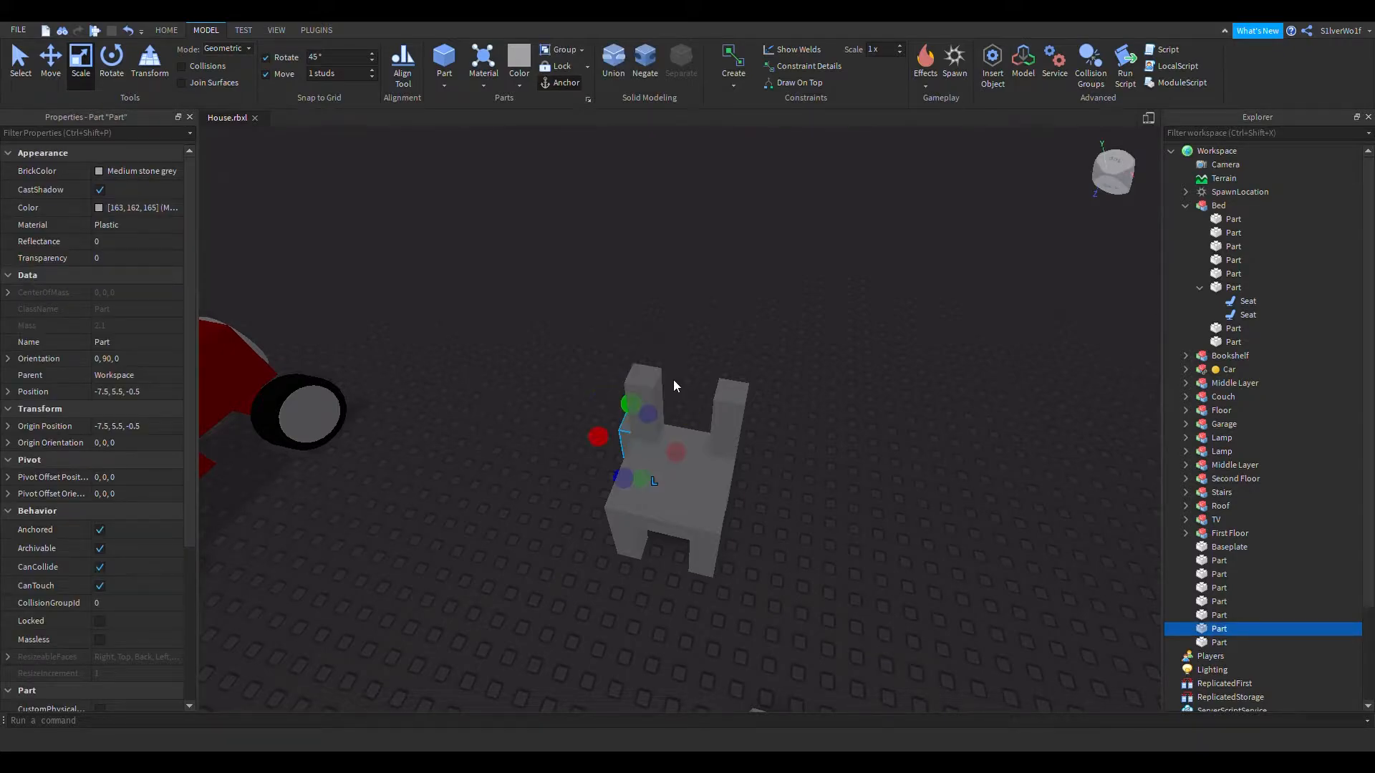
key("ctrl+v")
key("a")
right_click_drag(758, 479, 759, 479)
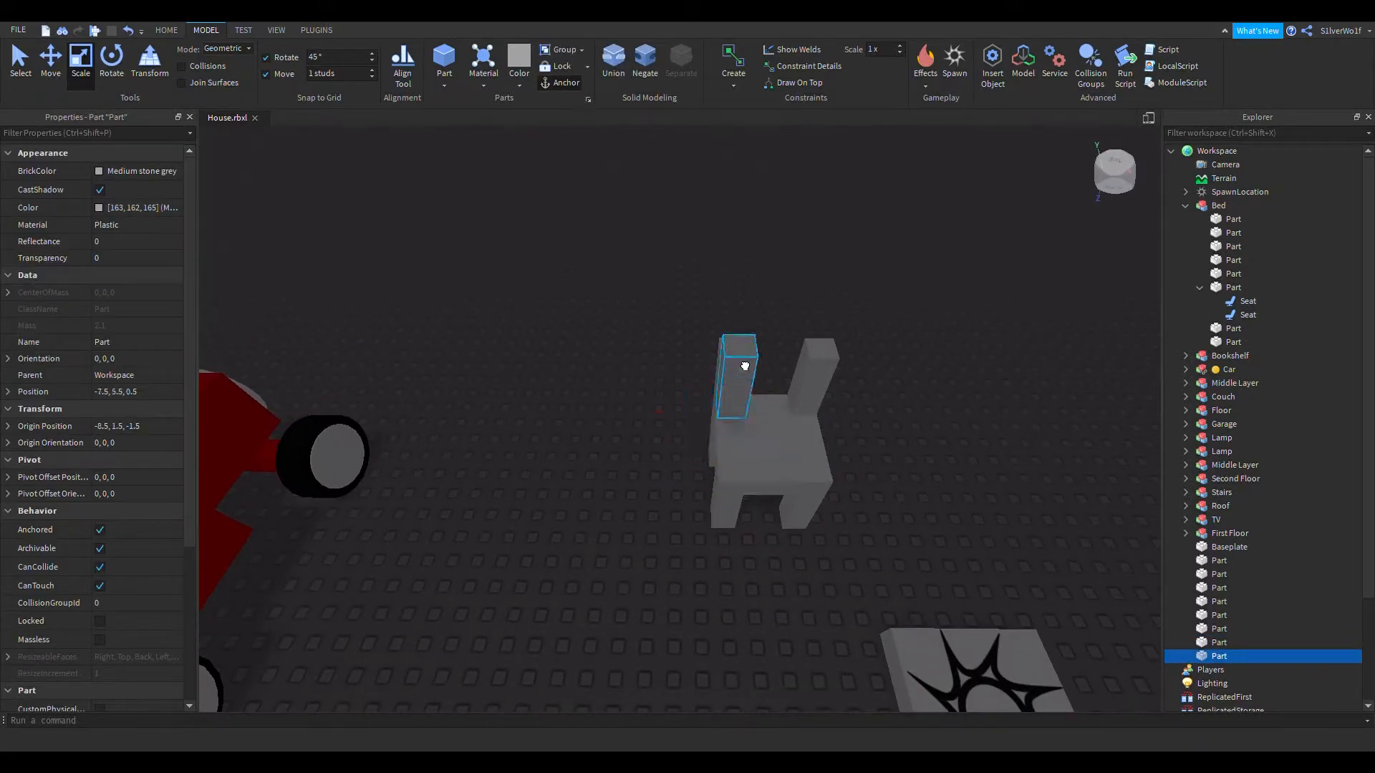
left_click_drag(745, 366, 878, 326)
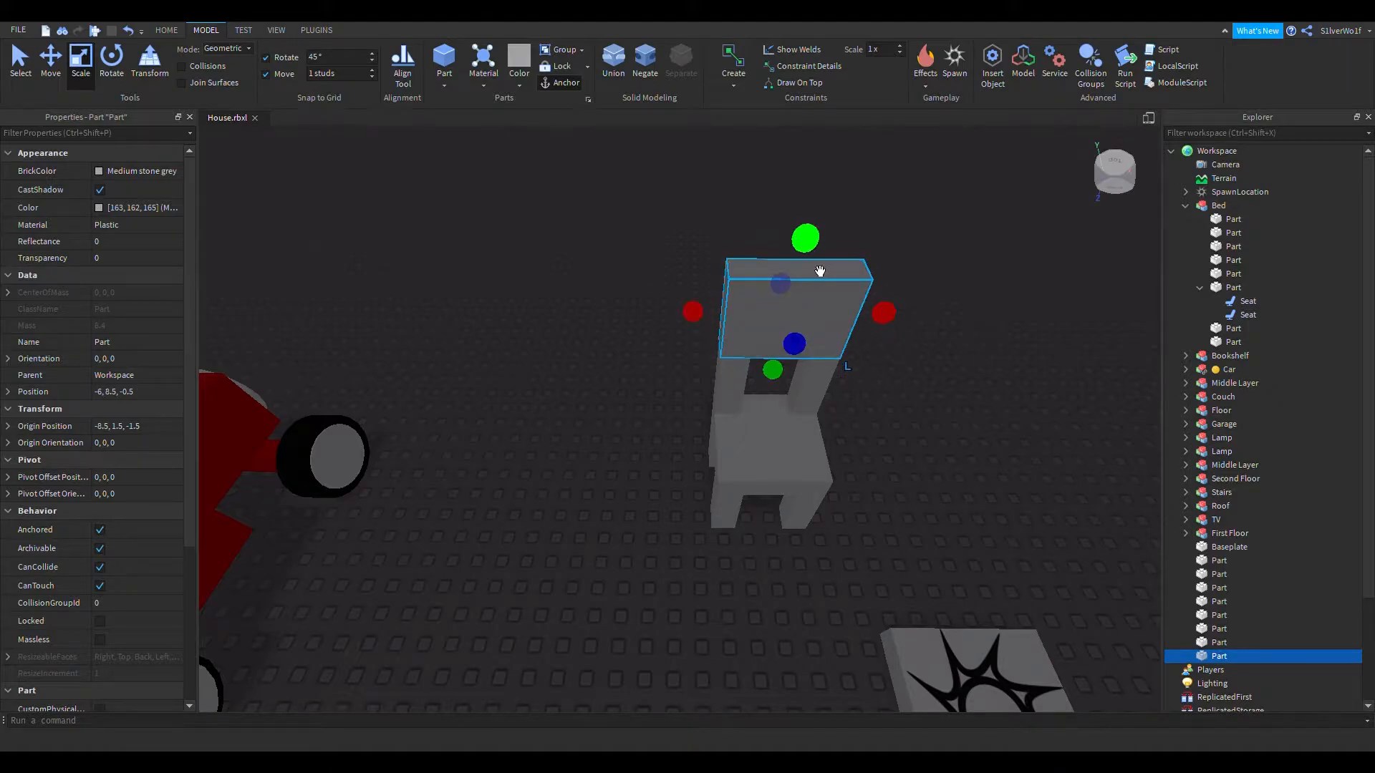
left_click_drag(808, 247, 796, 316)
left_click(923, 438)
right_click_drag(923, 438, 926, 439)
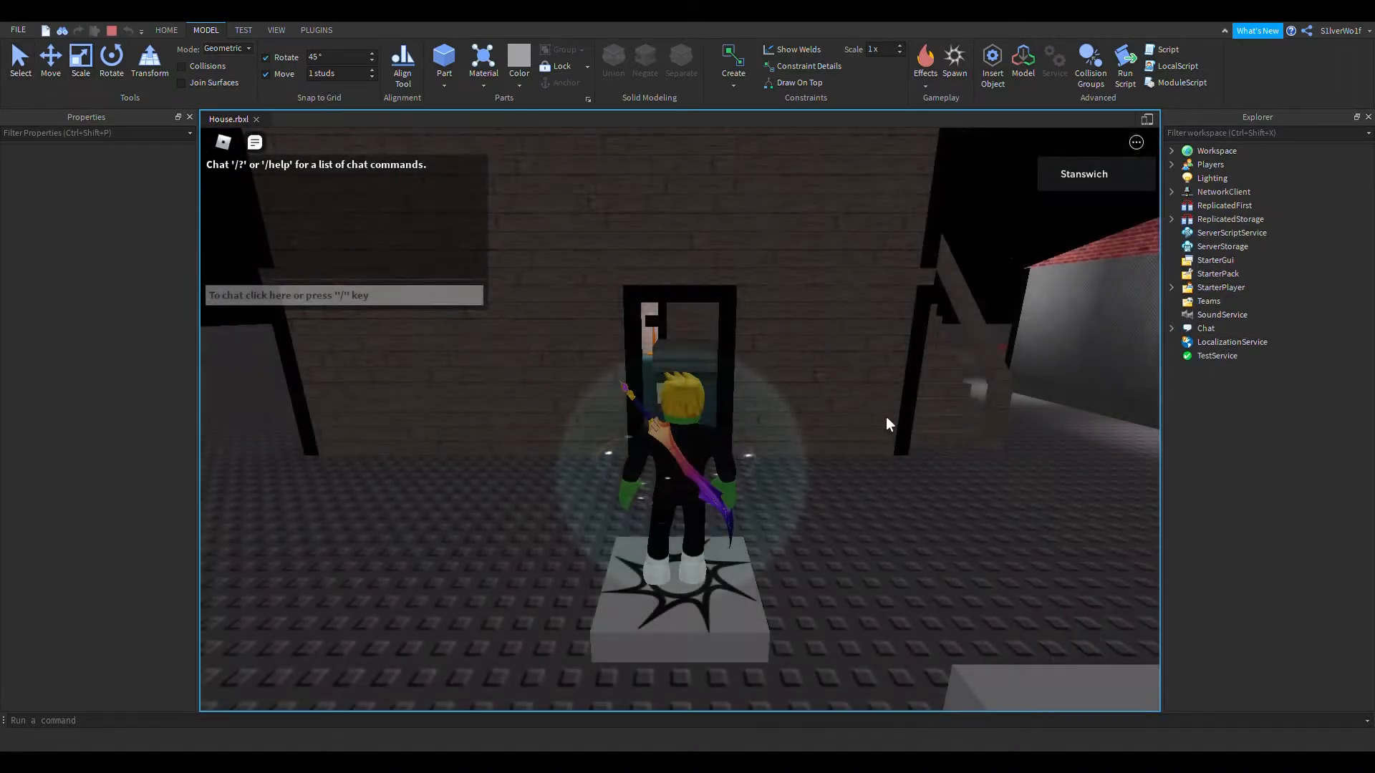
Step: Playtest the scene by walking the character to the chair and jumping onto its seat, and stop the test
key("w")
key("d")
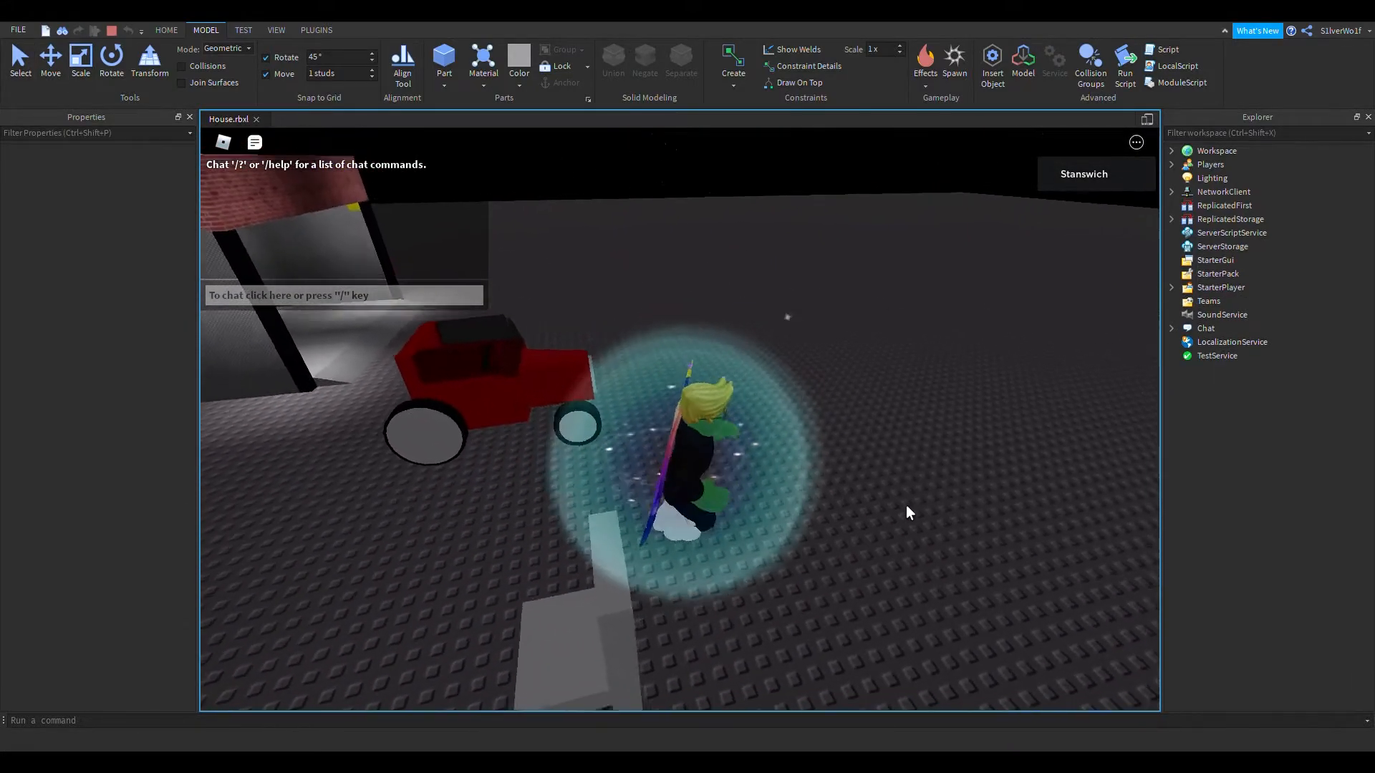
key("s")
key("a")
key("d")
right_click_drag(906, 506, 905, 506)
key("a")
key("space")
key("d")
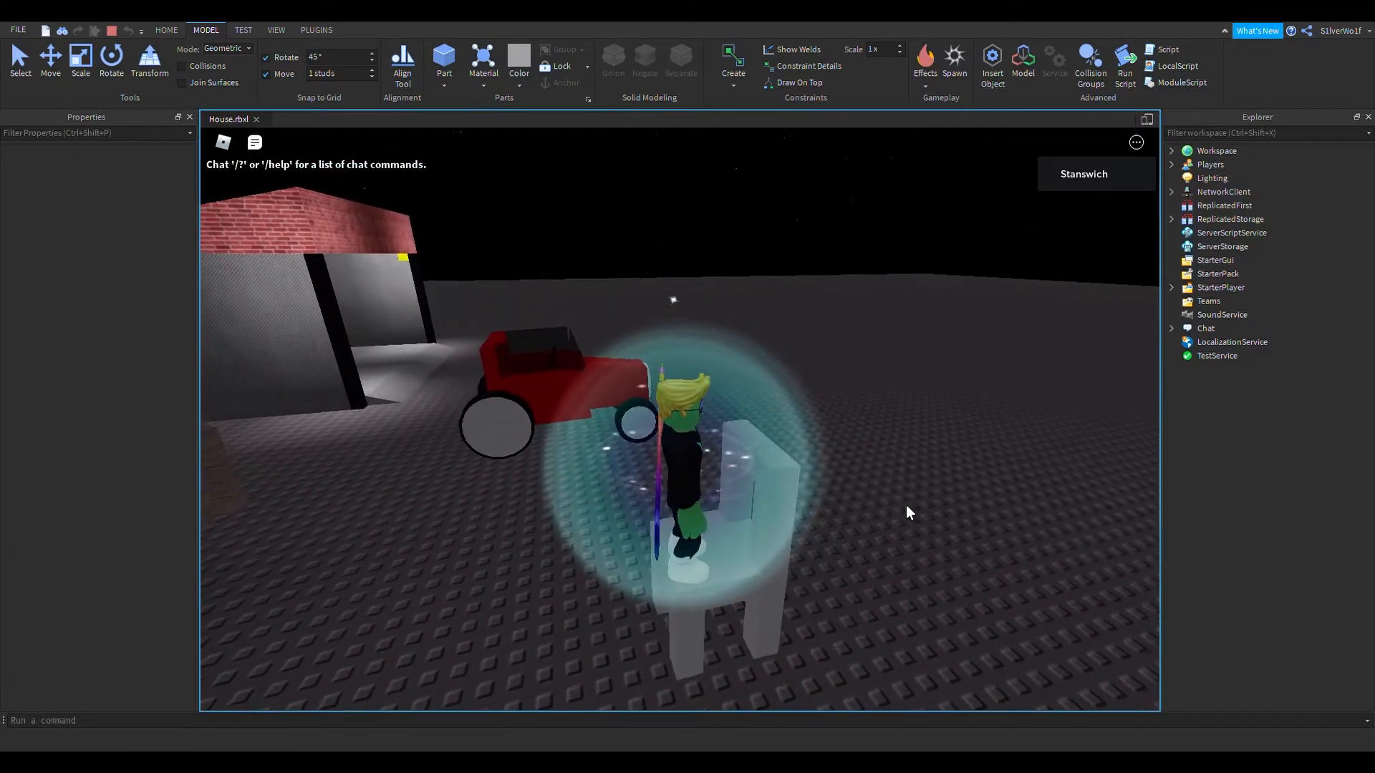
key("a")
left_click(116, 32)
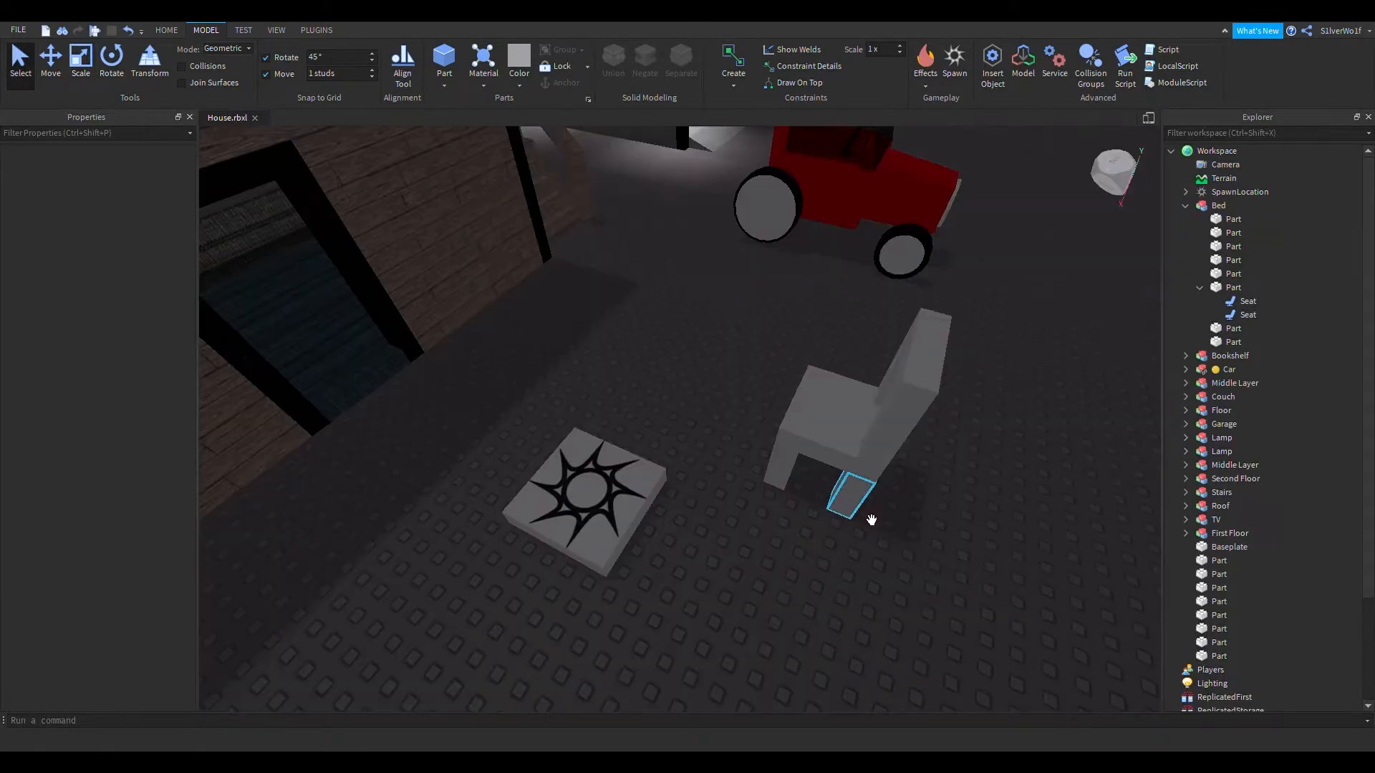
Step: Collapse the Bed model's contents and insert a Seat object into the chair's seat part
right_click_drag(752, 512, 951, 507)
key("w")
key("a")
left_click(1200, 287)
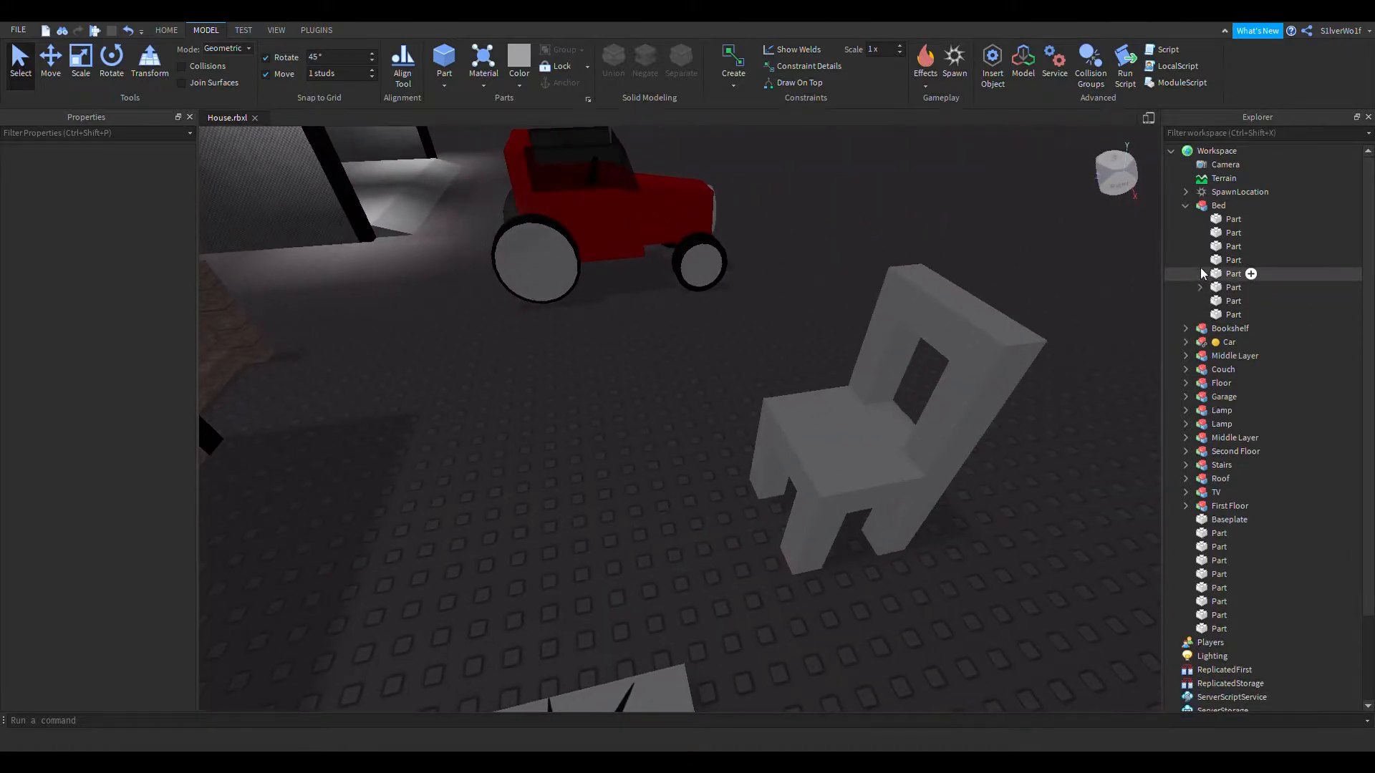
left_click(1186, 205)
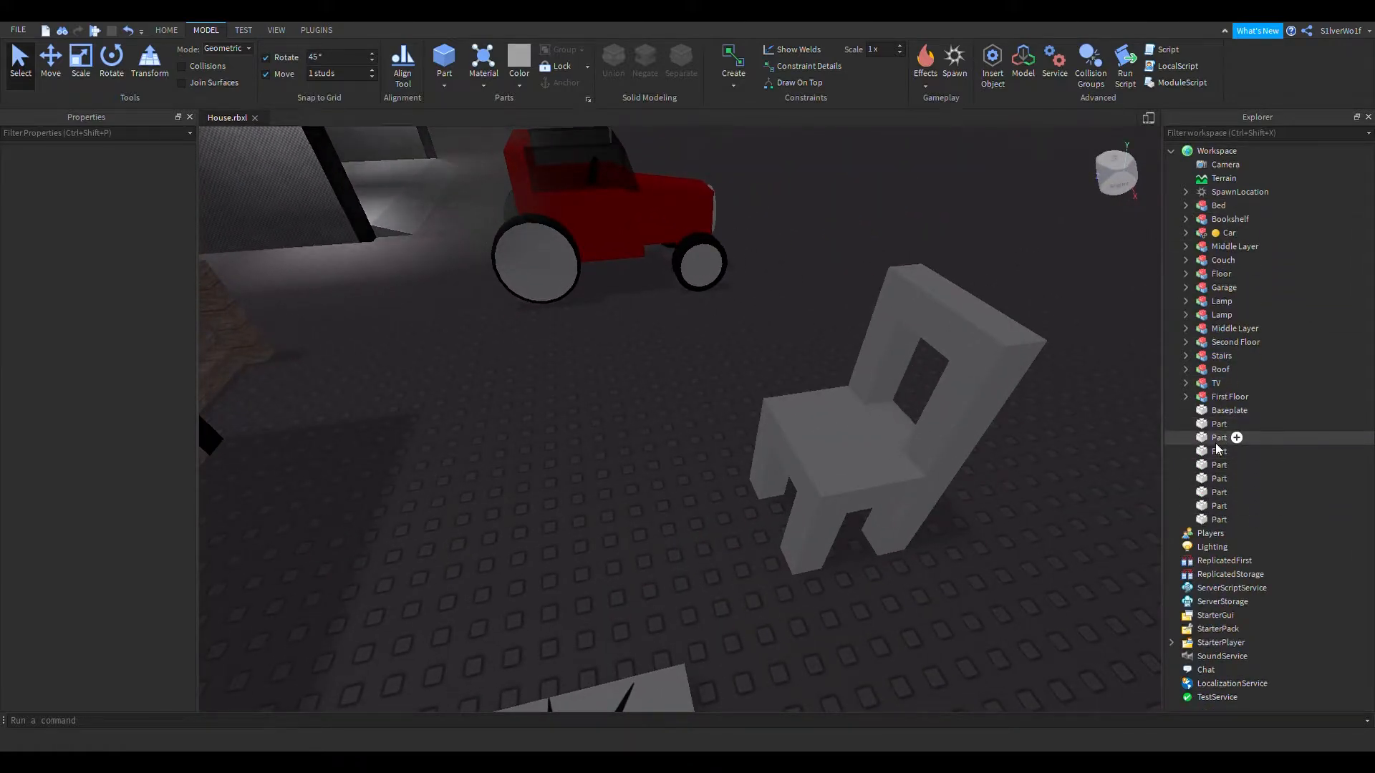
left_click(896, 460)
right_click_drag(829, 621, 1058, 478)
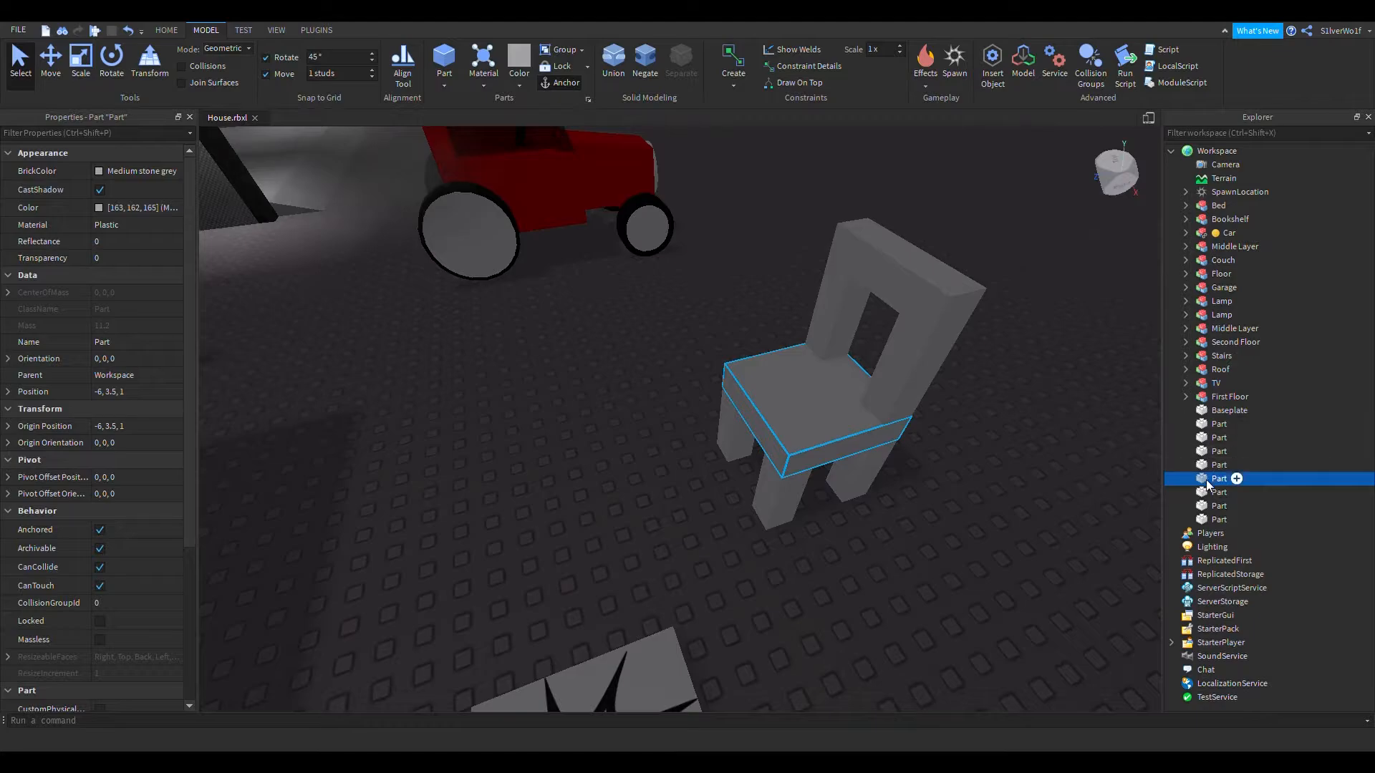
left_click(1119, 457)
Step: Stretch the Seat across the chair's width and lower it 1 stud into the seat part, at position -6, 3.5, 2
left_click_drag(682, 429, 799, 428)
right_click_drag(828, 636, 909, 613)
right_click_drag(637, 597, 308, 377)
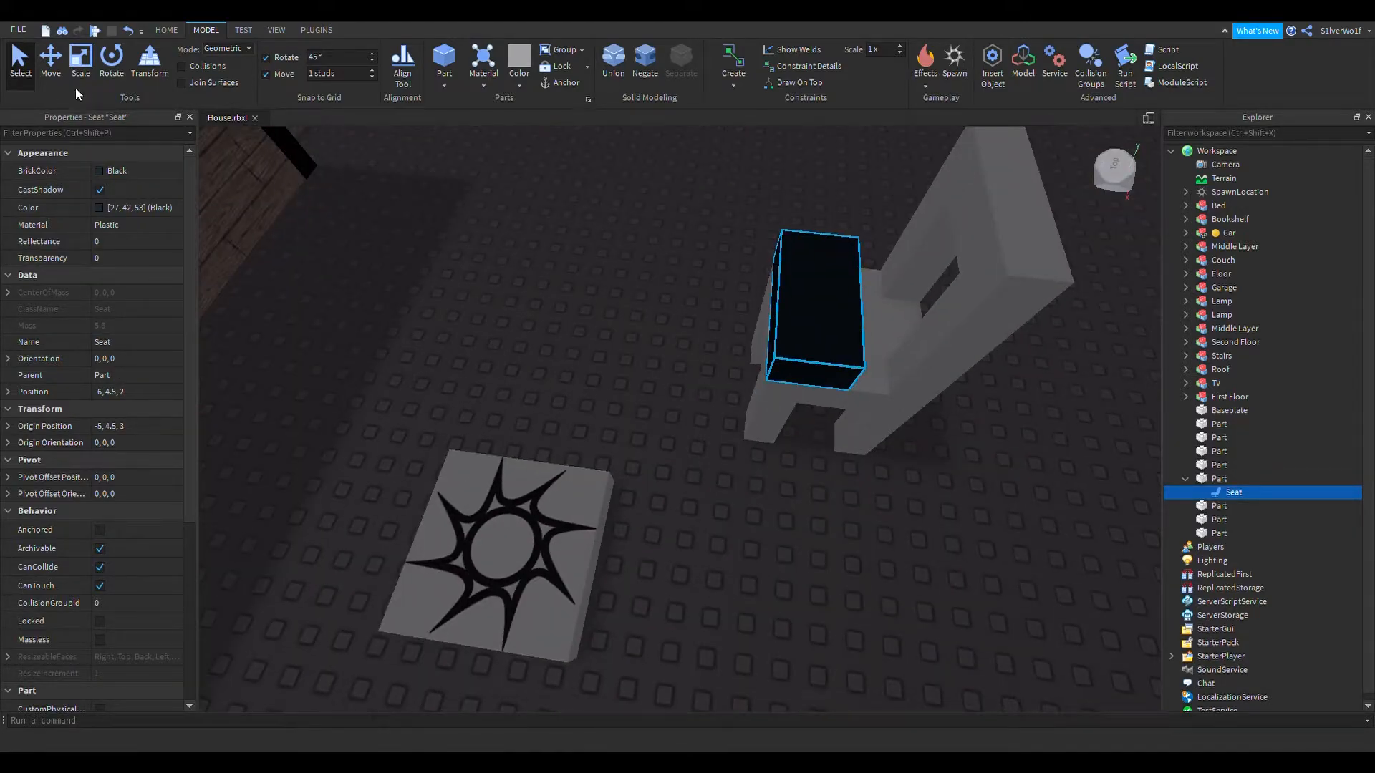
left_click(55, 68)
right_click_drag(556, 419, 872, 490)
scroll(852, 500, "down", 1)
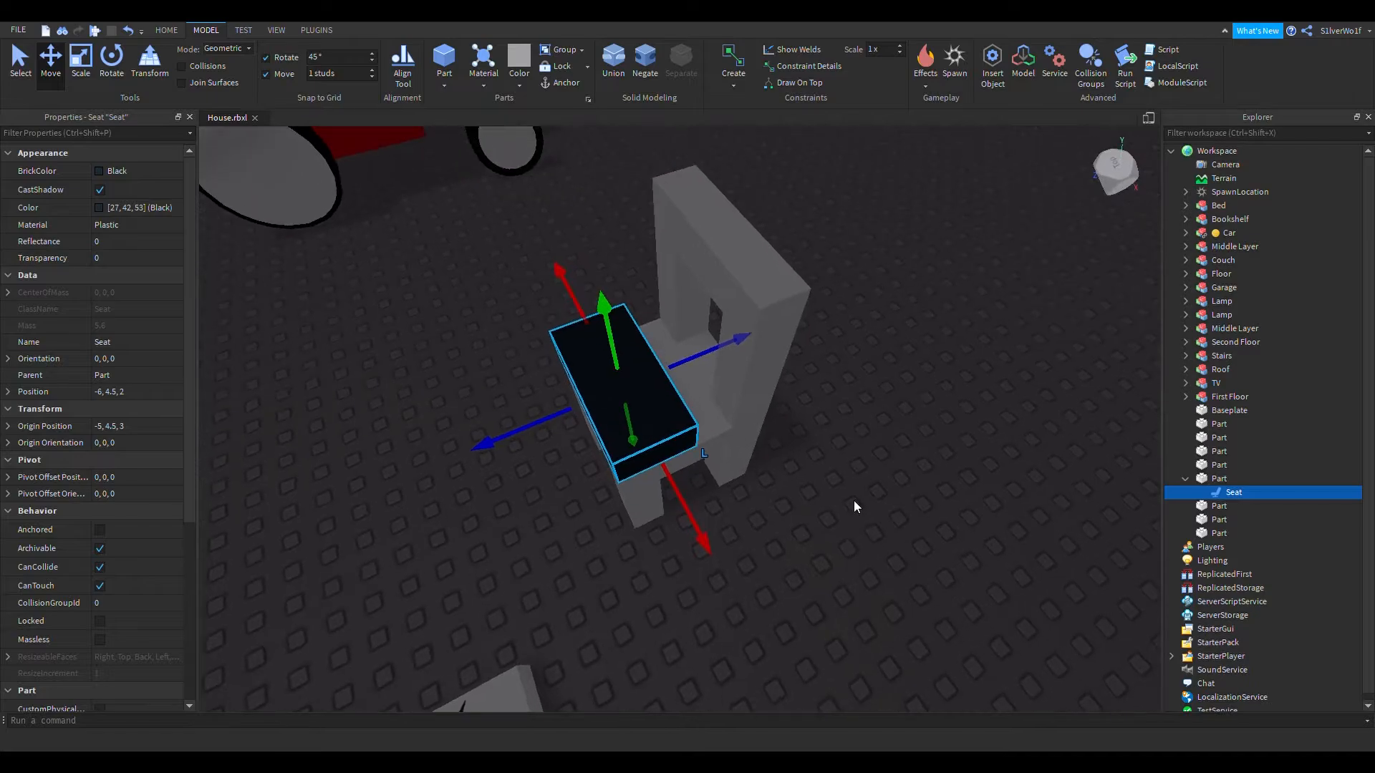
right_click_drag(706, 471, 693, 410)
scroll(872, 570, "up", 5)
scroll(857, 557, "down", 3)
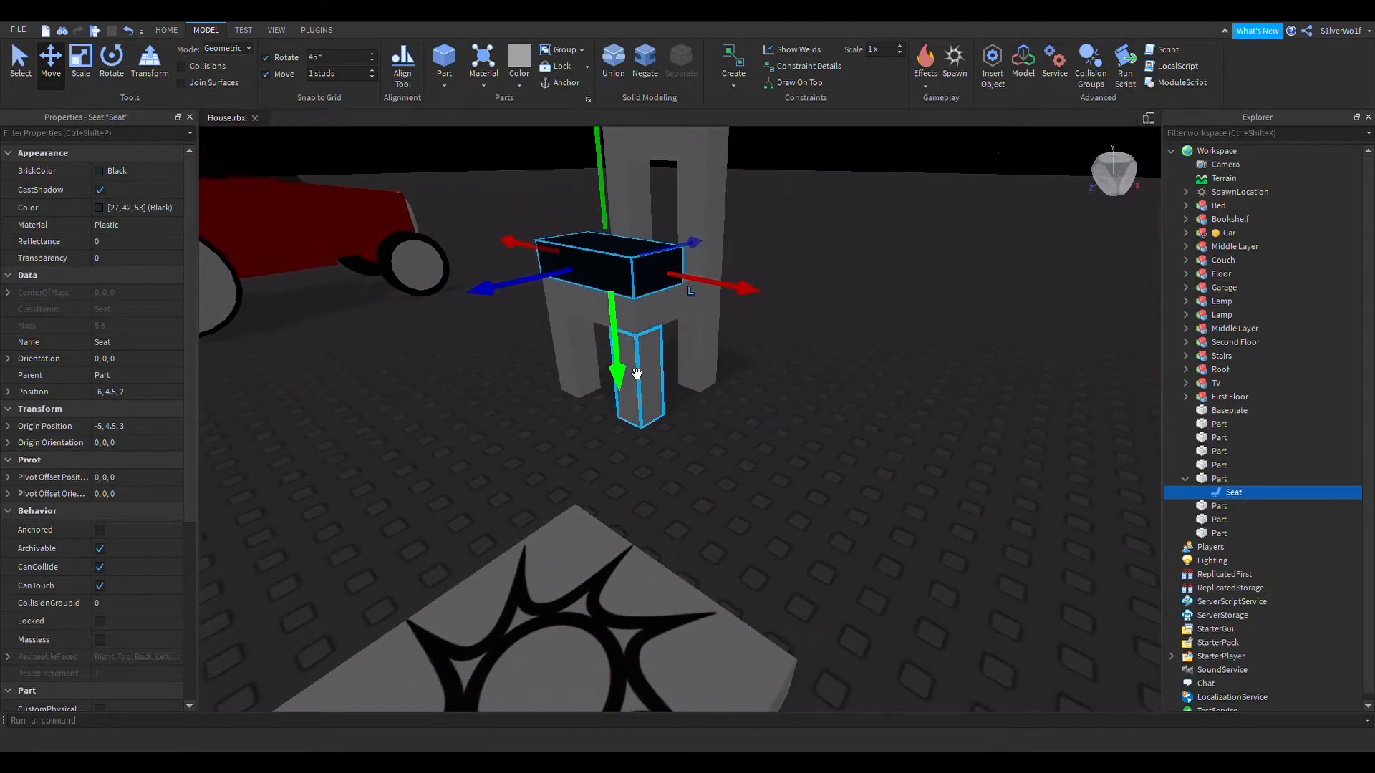
left_click_drag(616, 348, 615, 378)
right_click_drag(641, 410, 689, 291)
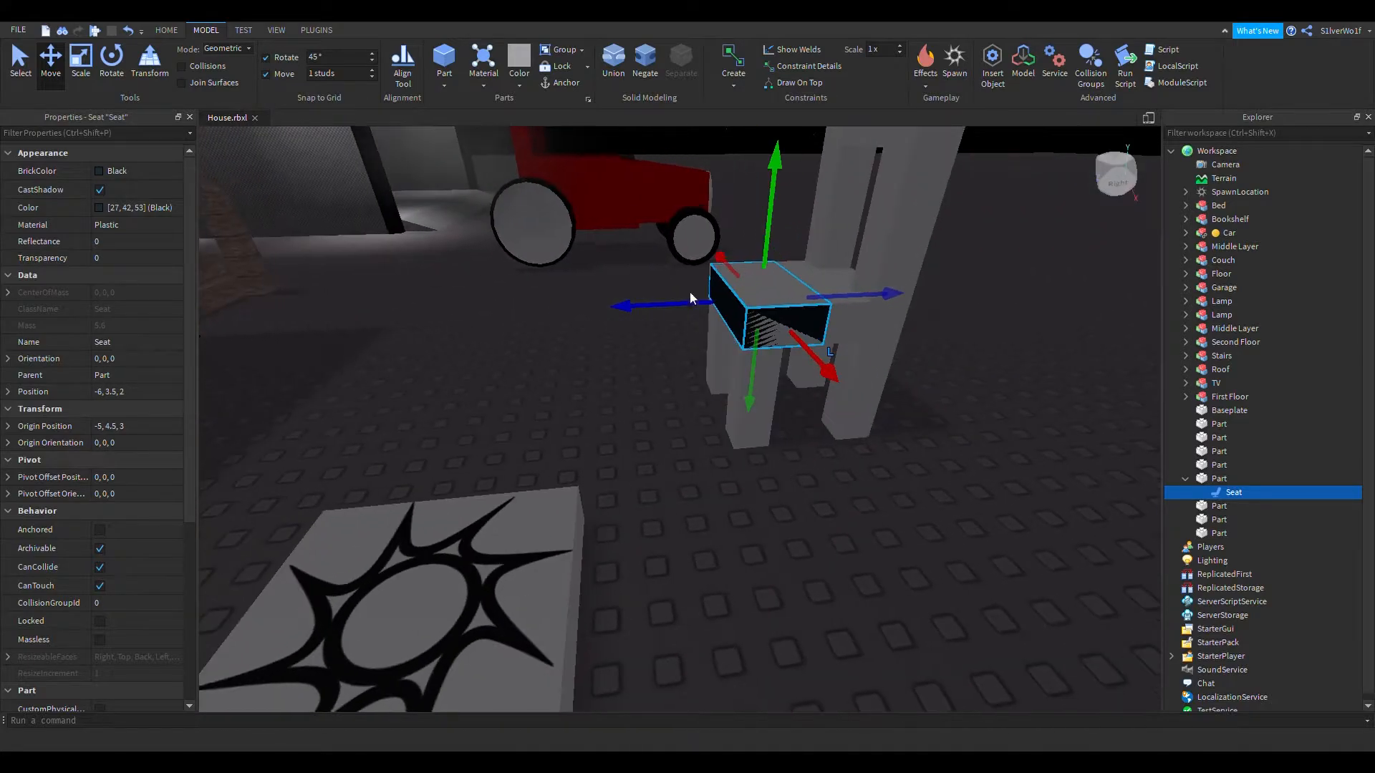
Step: Set the Seat's transparency to 1
left_click(142, 260)
type("1")
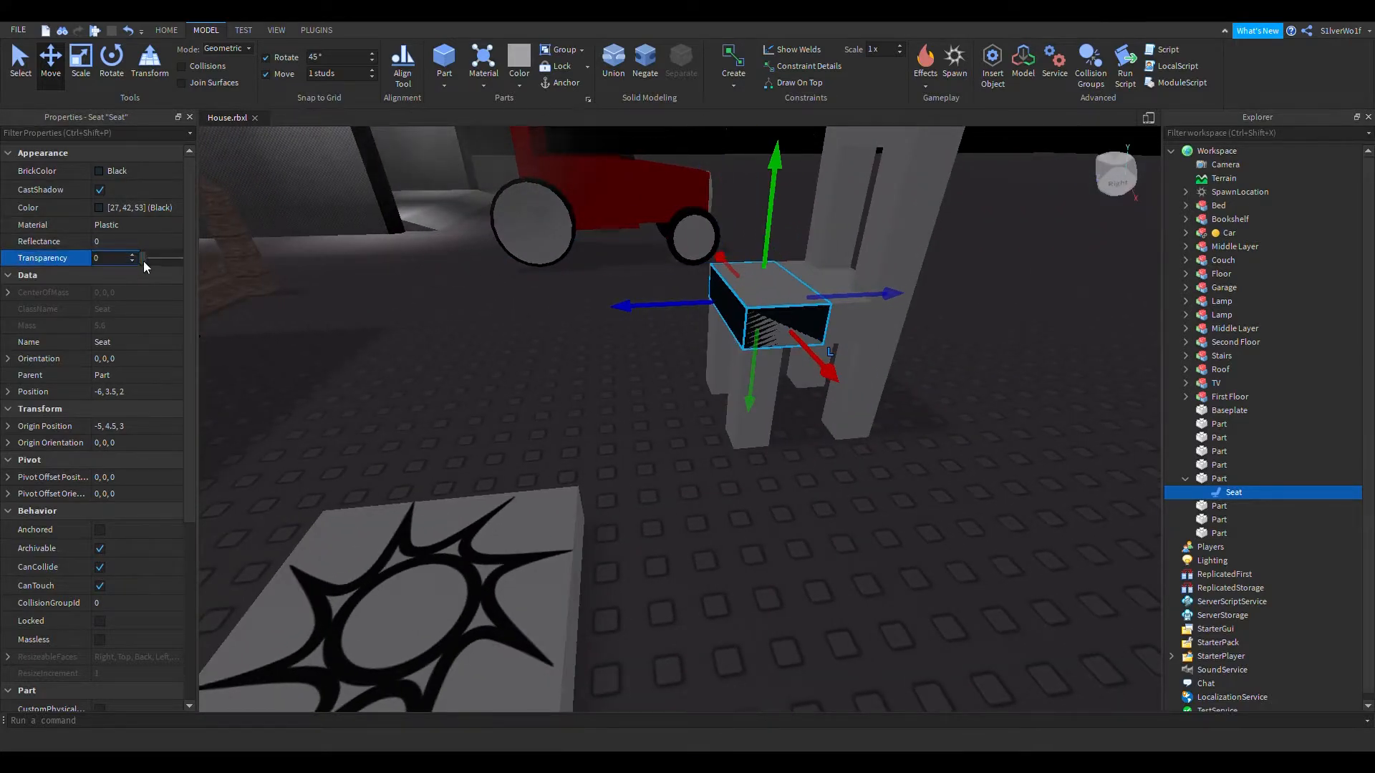
key("Return")
left_click(666, 481)
right_click_drag(673, 484, 668, 483)
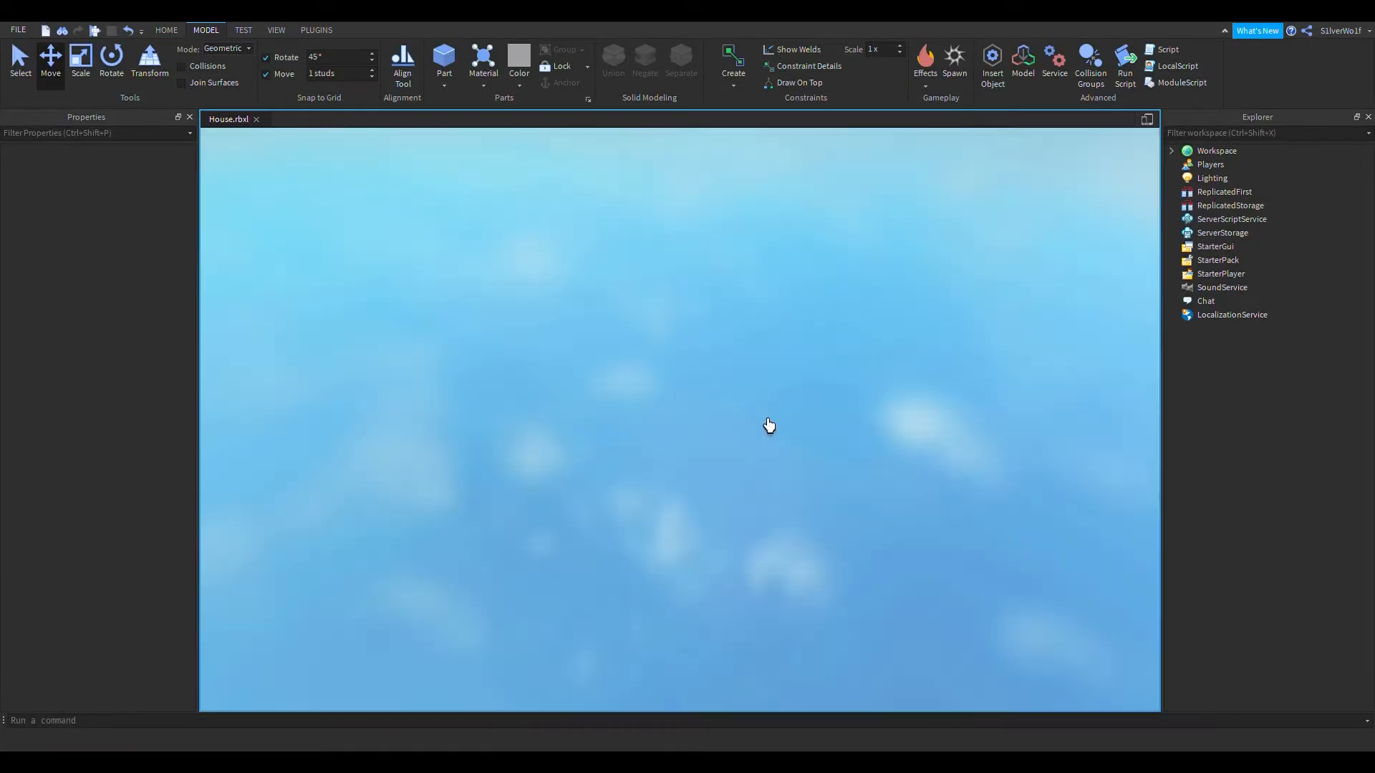
Step: Playtest the transparent Seat by moving the character onto the chair, and stop the test
key("F5")
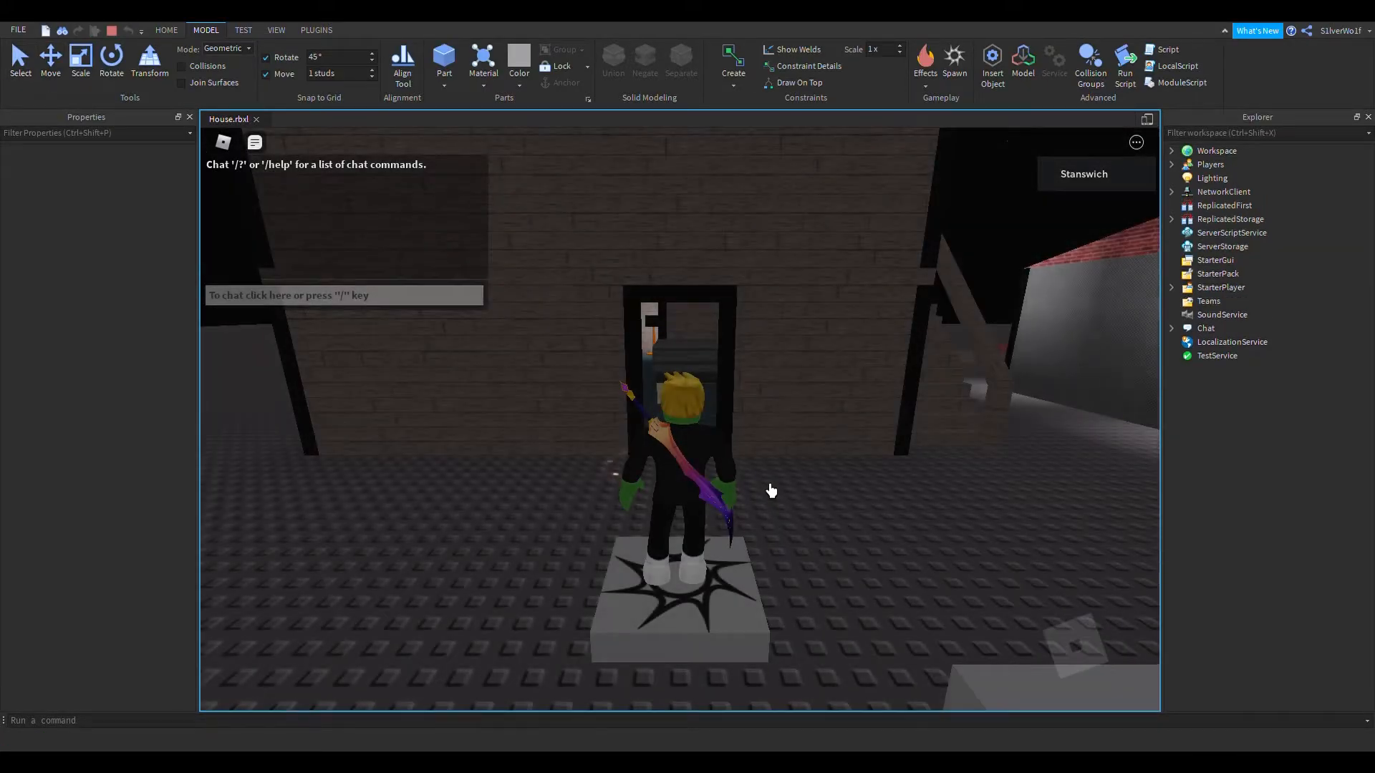
key("d")
right_click_drag(857, 510, 856, 510)
key("d")
key("space")
key("s")
key("d")
key("space")
key("a")
left_click(108, 30)
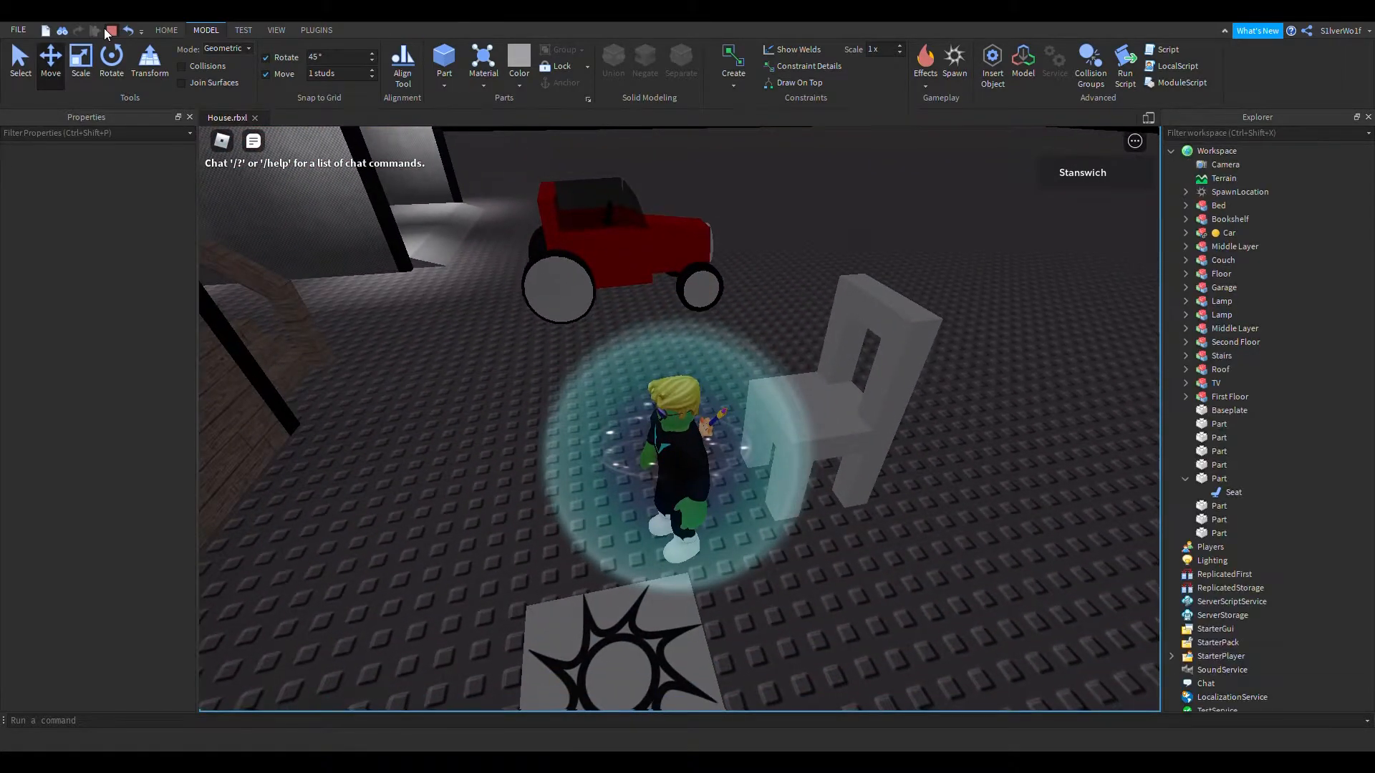
Step: Select all the chair's parts together with the Seat and anchor them
right_click_drag(724, 402, 724, 403)
scroll(725, 403, "down", 3)
left_click_drag(718, 215, 1074, 413)
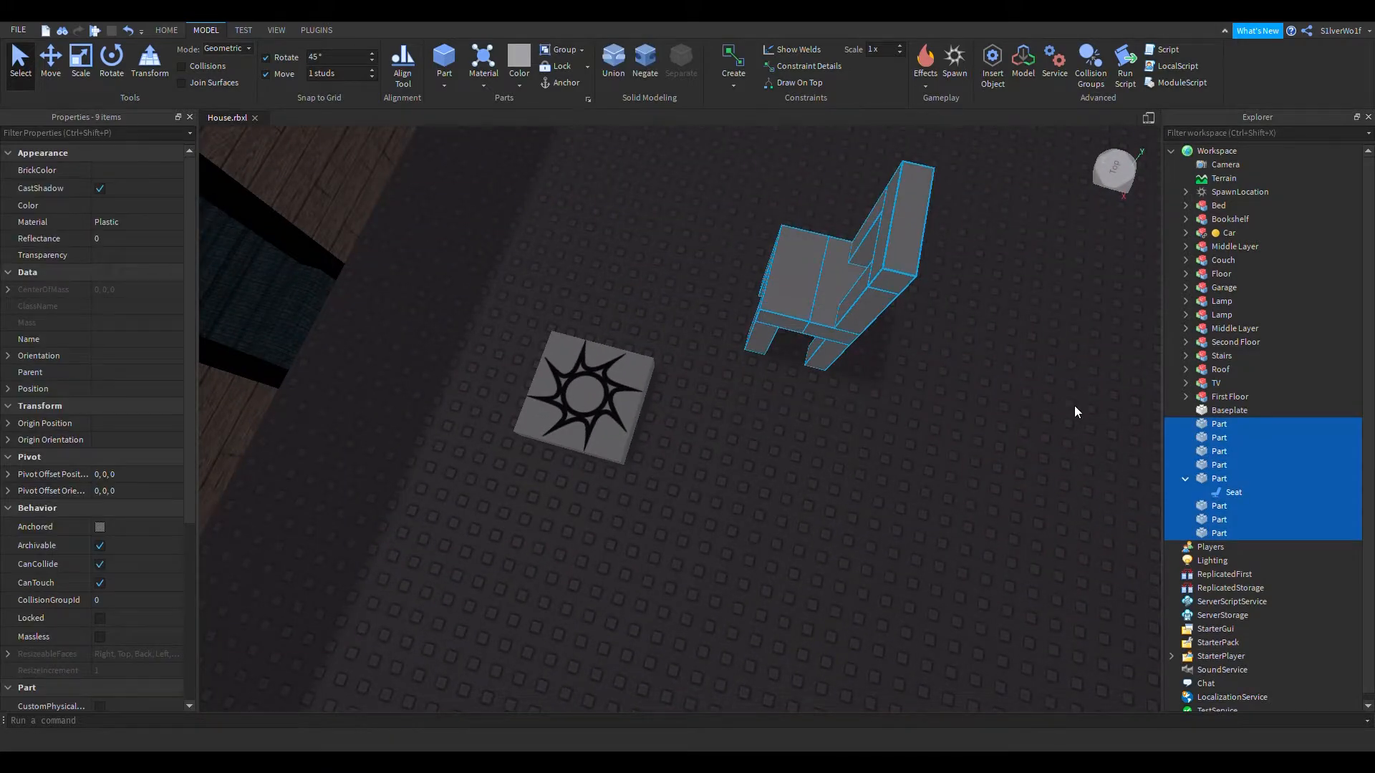
left_click(556, 89)
left_click(823, 493)
Step: Playtest the anchored chair by sitting the character on it, check the seating direction, and stop the test
left_click(96, 31)
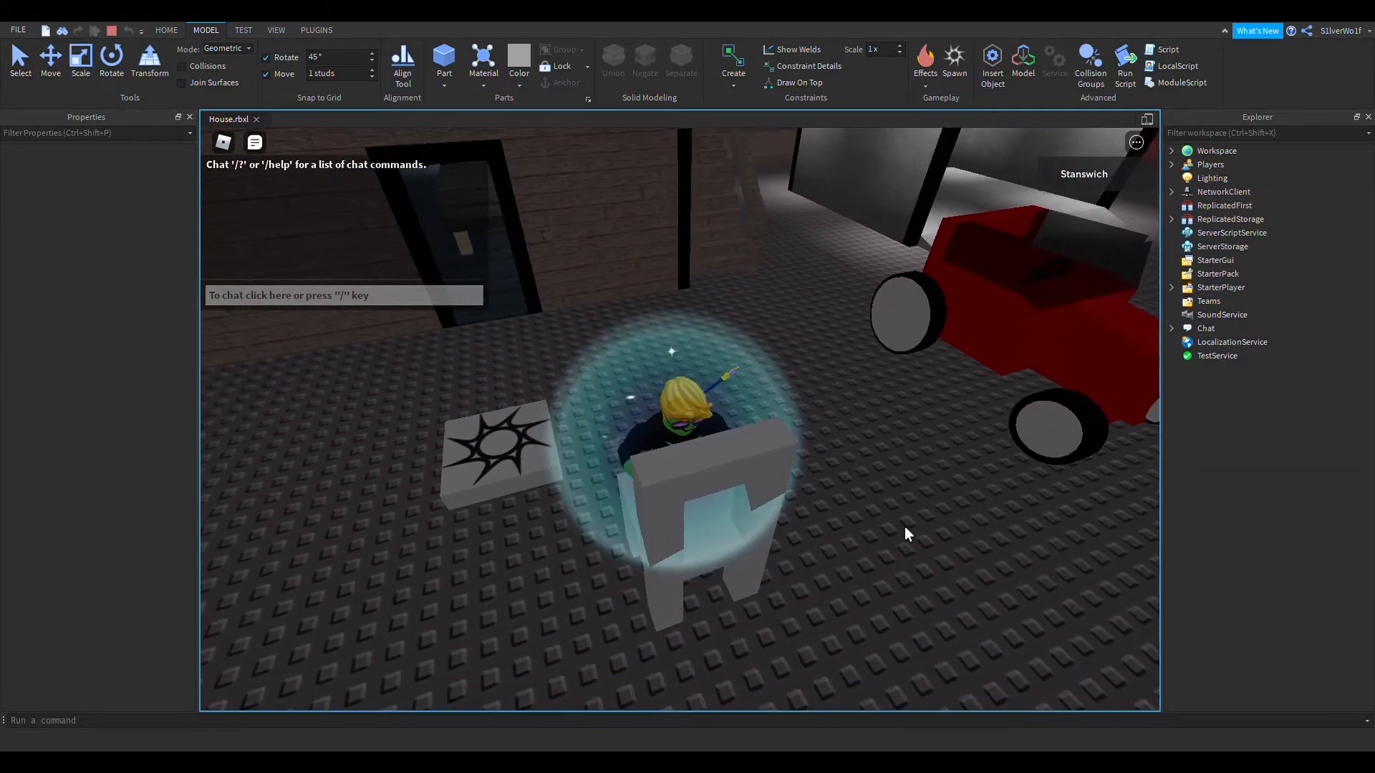
right_click_drag(904, 528, 905, 526)
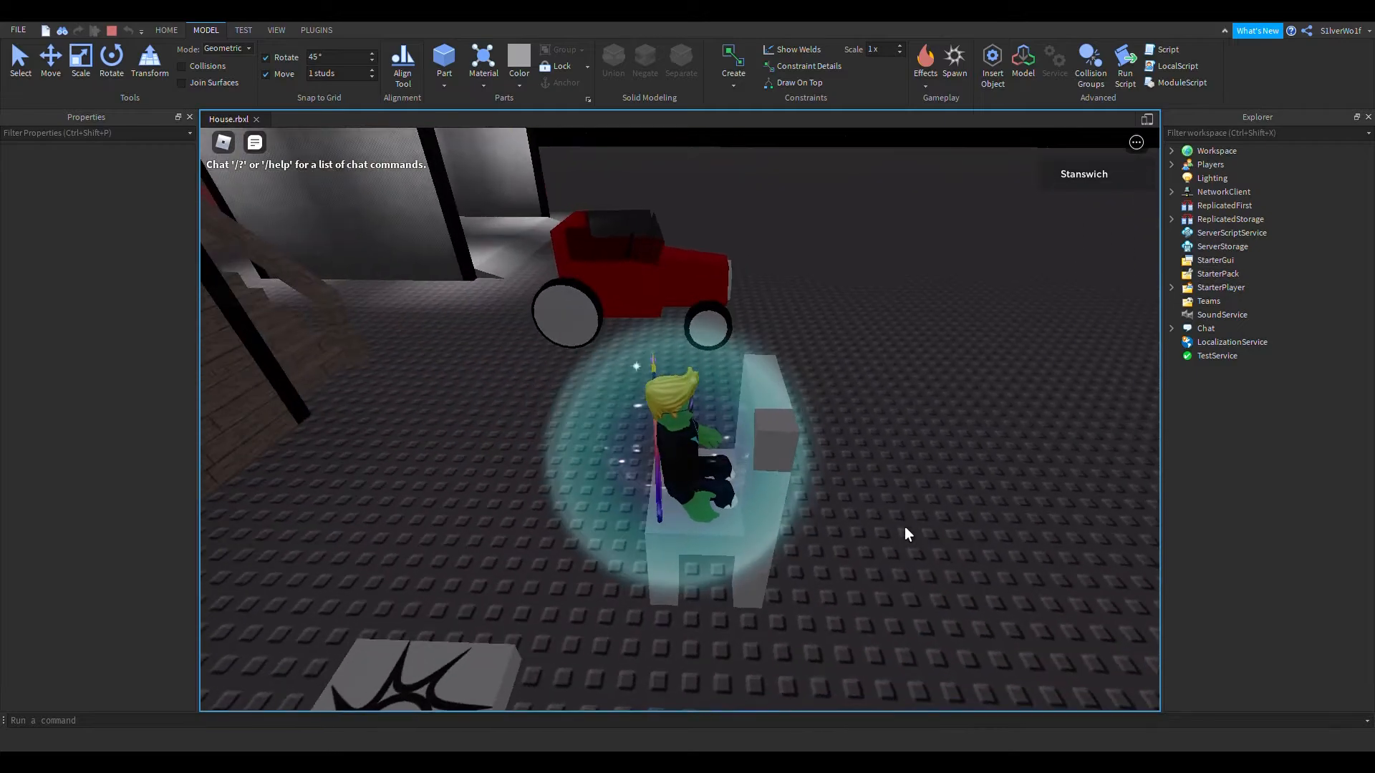
key("space")
left_click(114, 31)
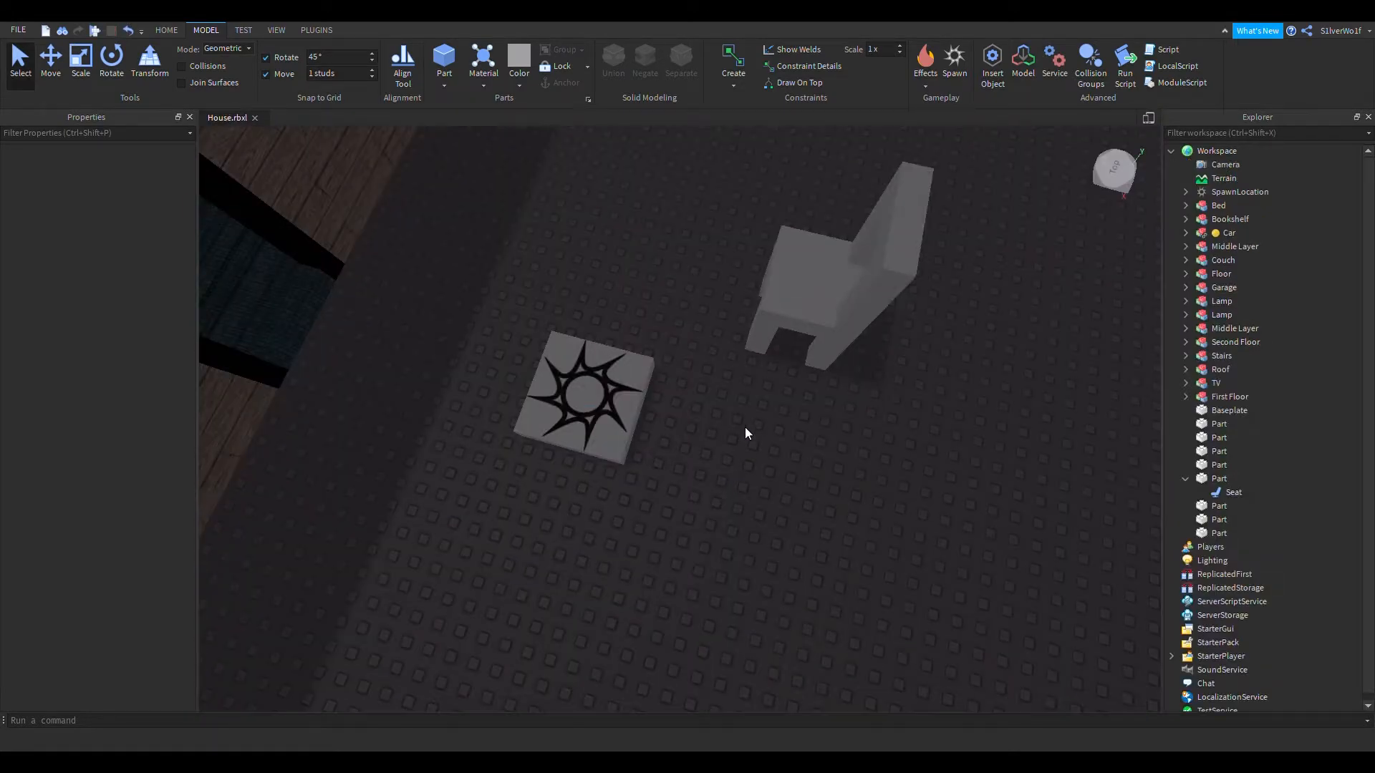
Step: Rotate the chair's Seat 180° and set its position to -6, 3.5, 1.5
left_click(1227, 492)
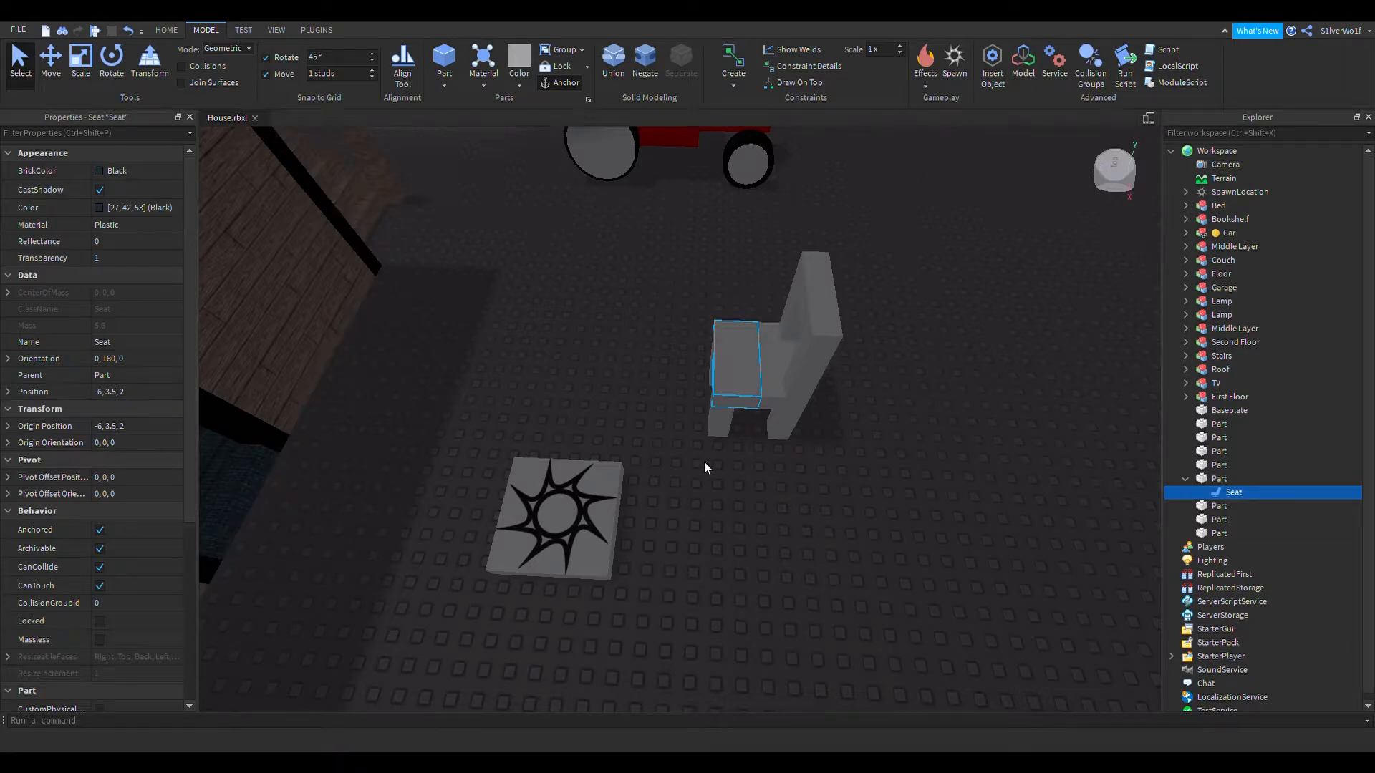
right_click_drag(706, 352, 706, 352)
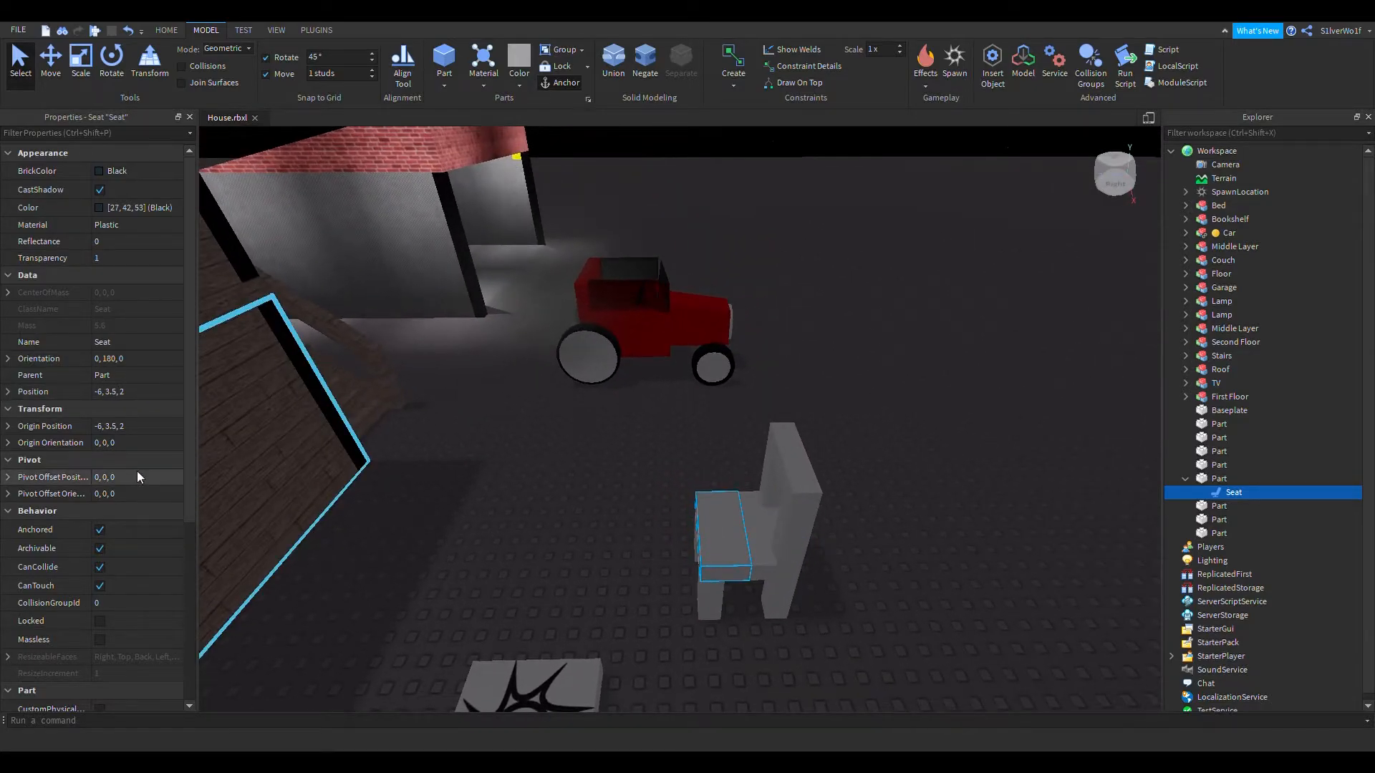
left_click(136, 393)
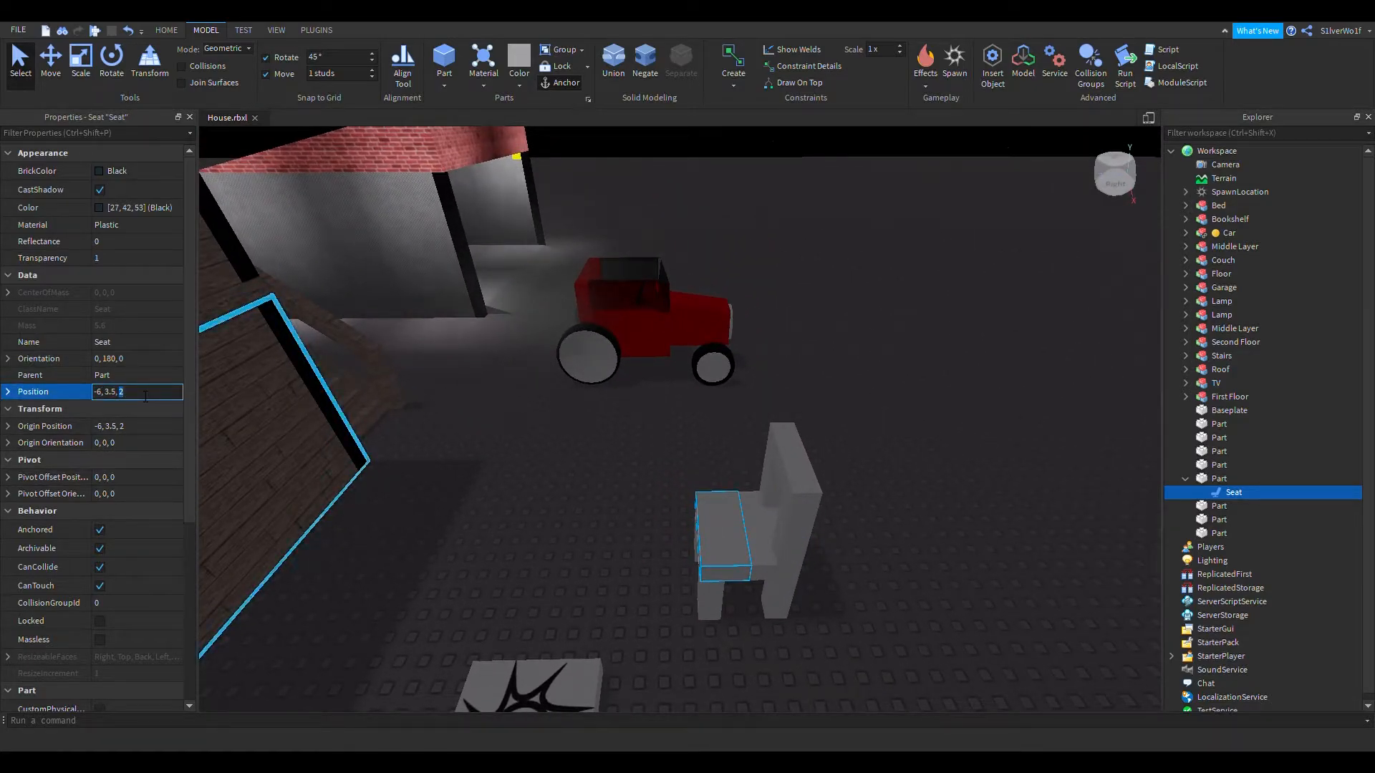
type("-6, 3.5, 1.5")
key("Return")
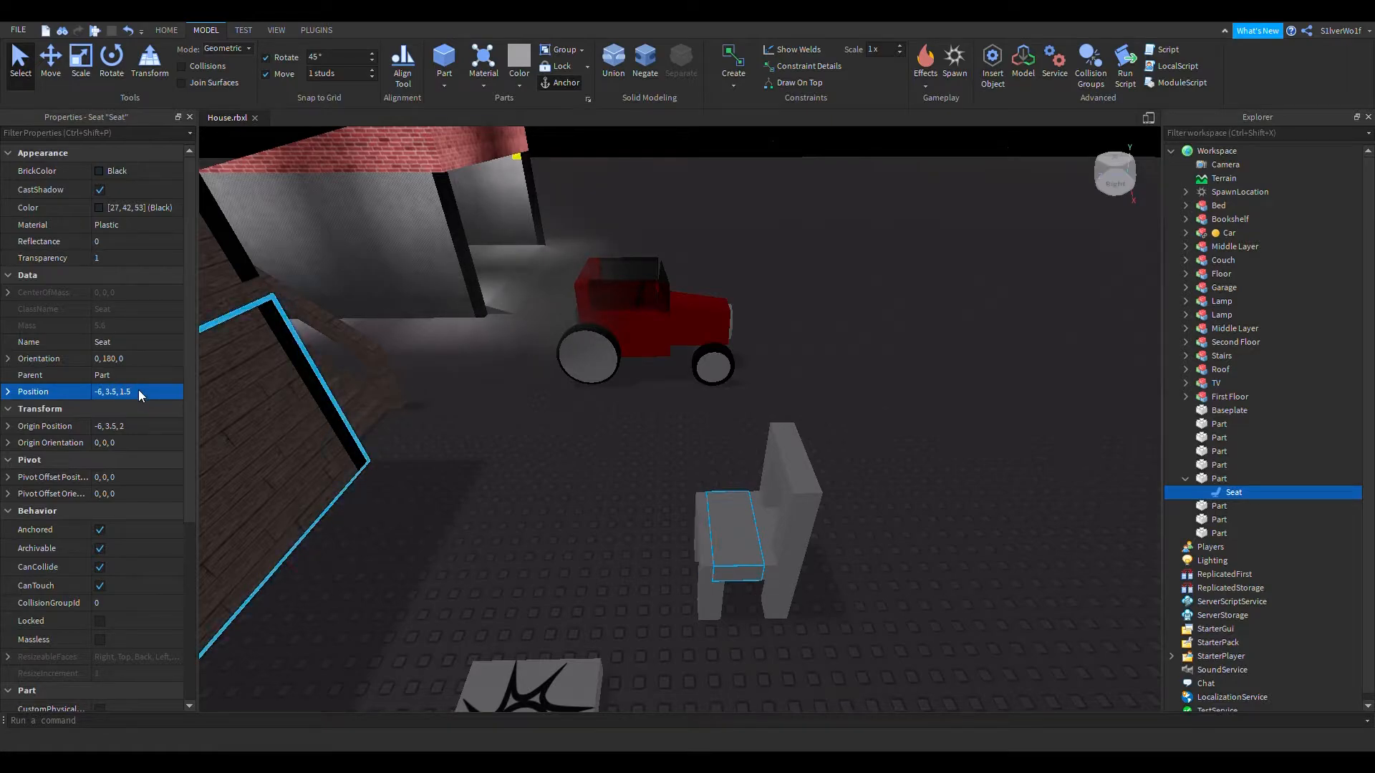
left_click(247, 142)
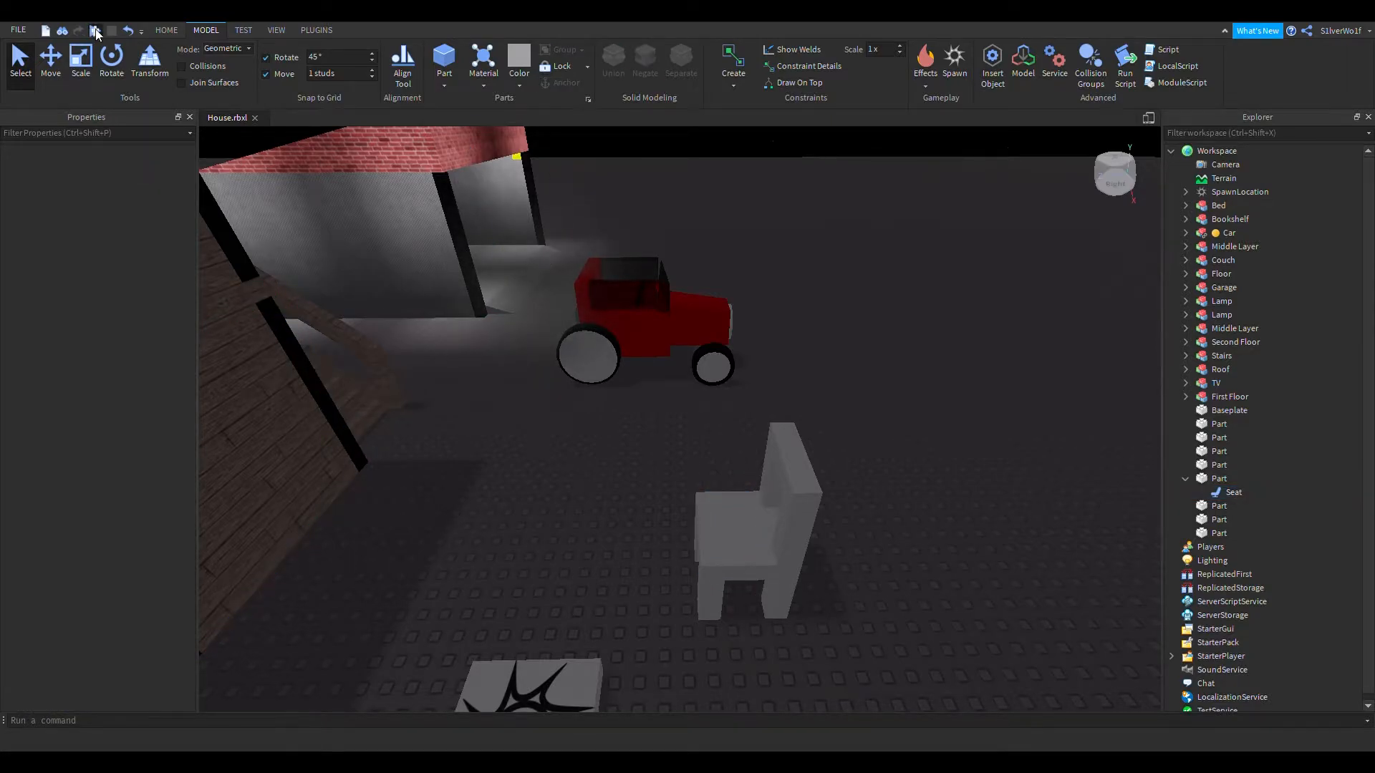
Step: Playtest the rotated and repositioned Seat by sitting the character on the chair, and stop the test
left_click(95, 31)
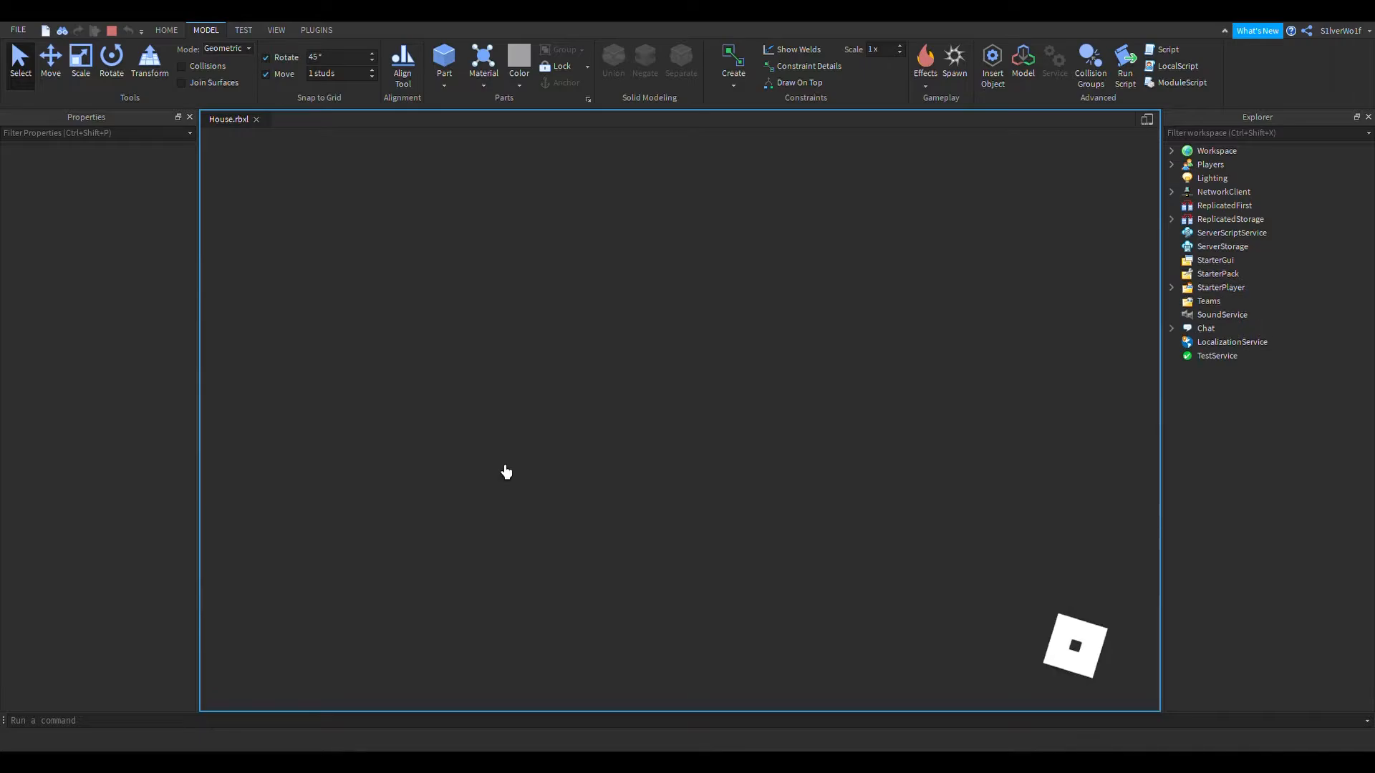
key("d")
right_click_drag(878, 550, 878, 548)
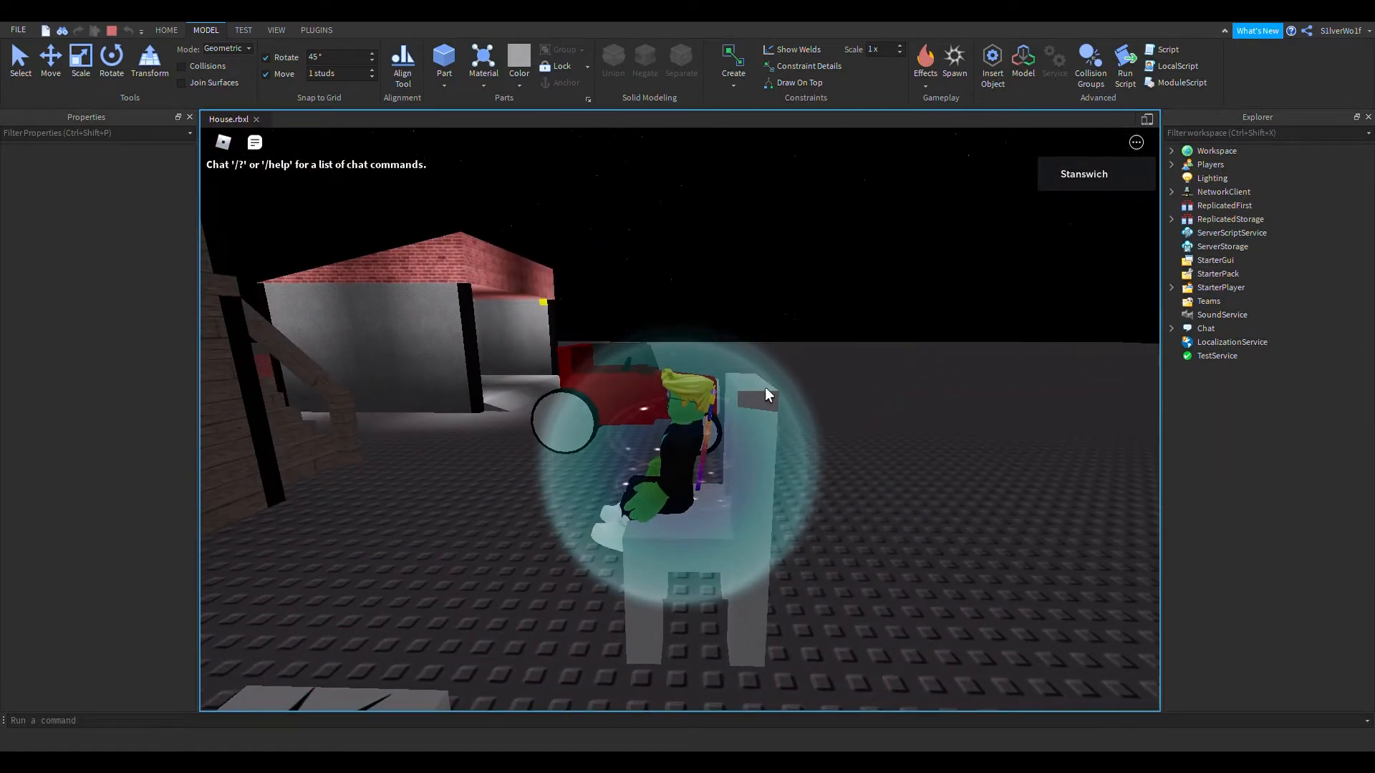
left_click(110, 31)
Step: Shorten the four chair legs one at a time by 1 stud from their upper ends
right_click_drag(785, 486, 785, 487)
left_click(825, 412)
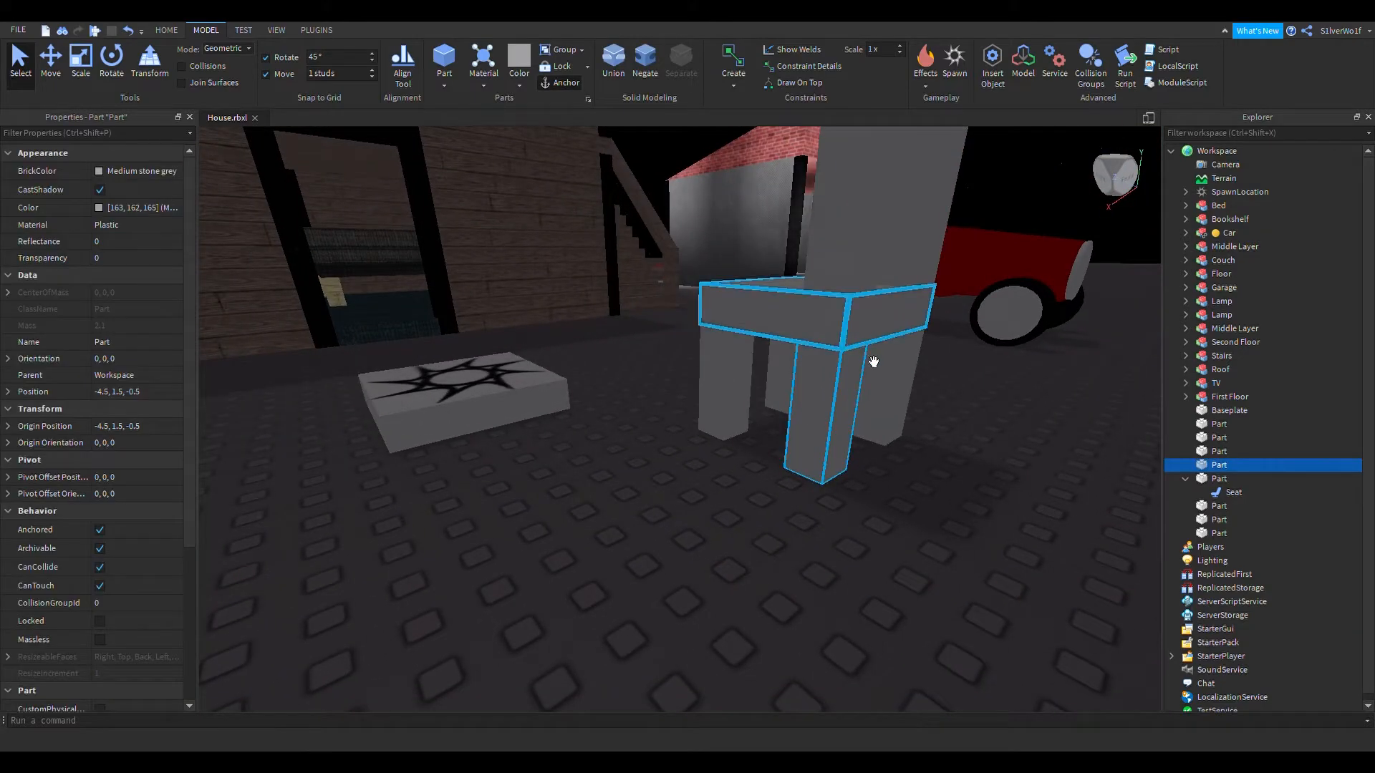
key("ctrl+3")
left_click(724, 376)
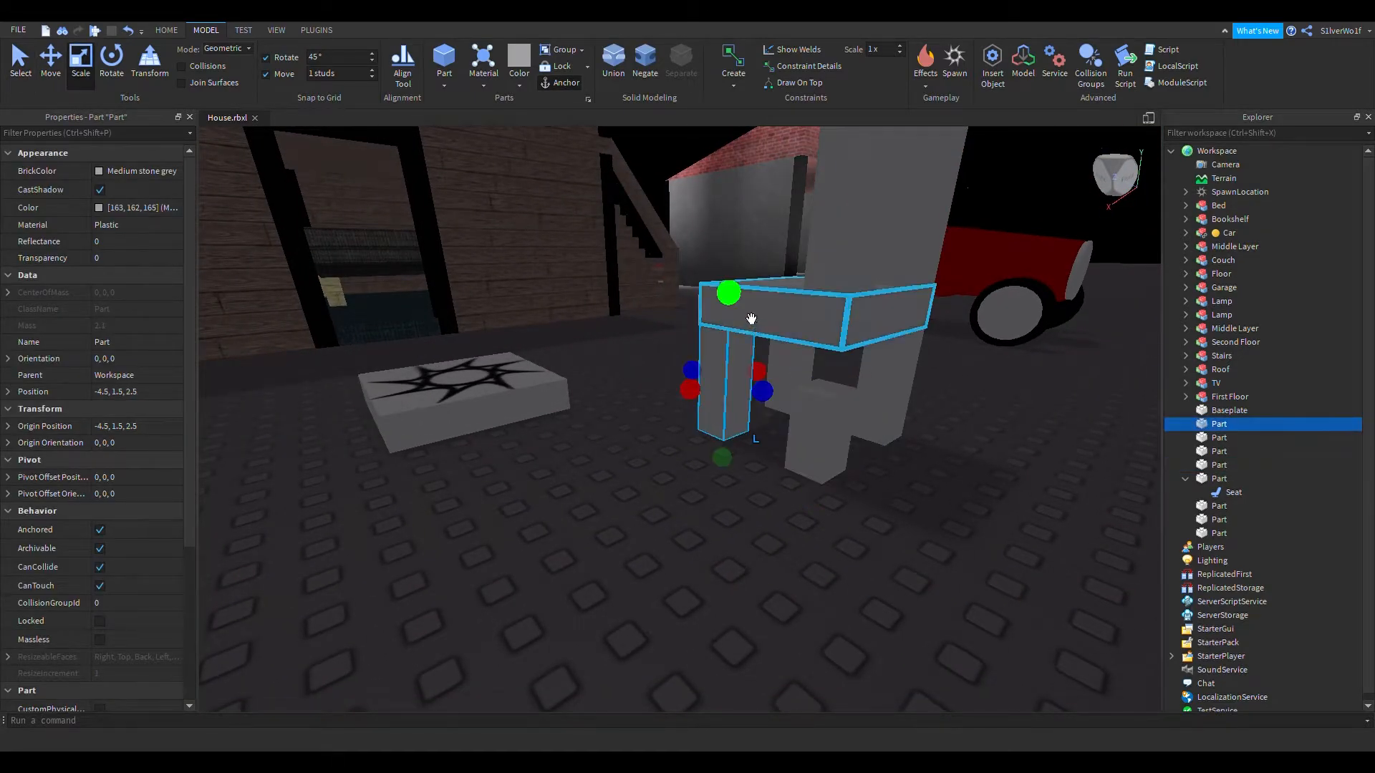
left_click_drag(729, 293, 728, 335)
right_click_drag(992, 548, 993, 548)
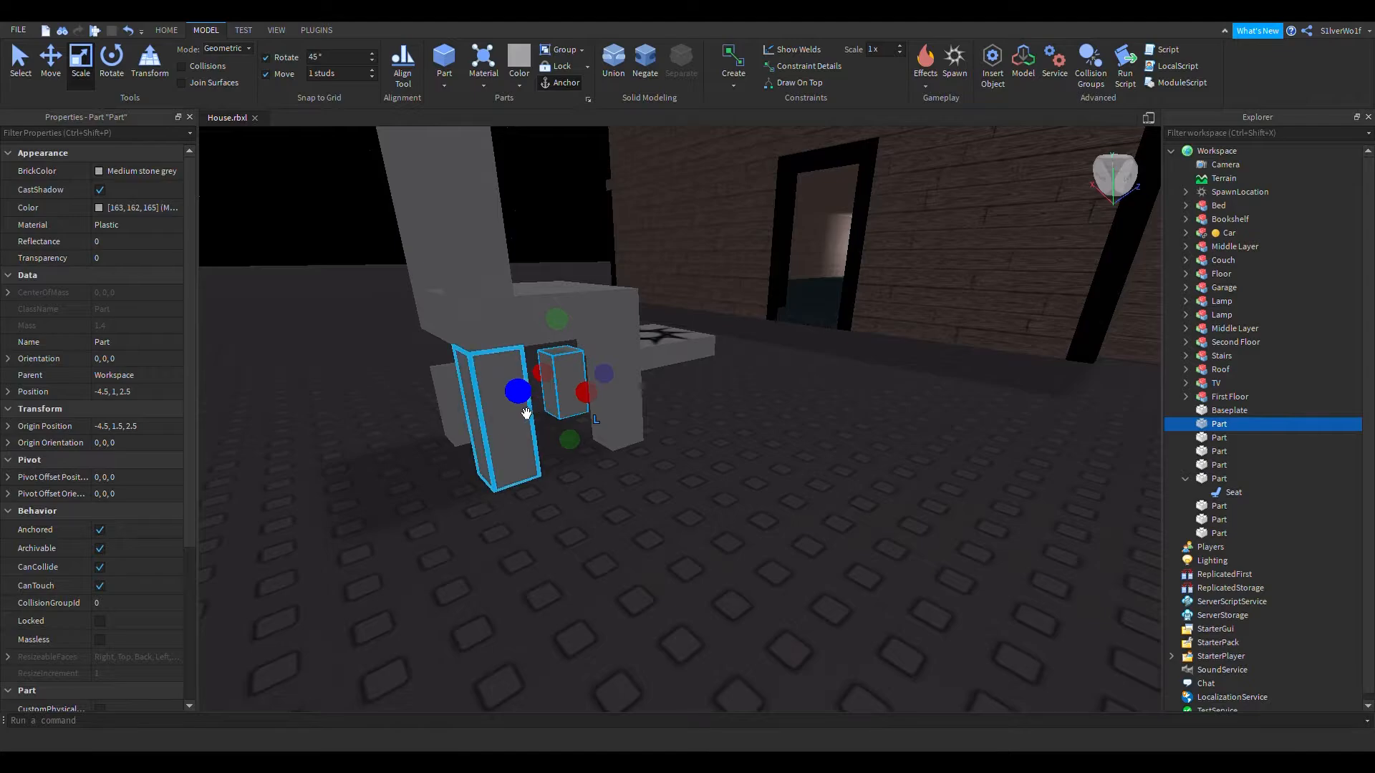
left_click(503, 403)
left_click_drag(483, 313, 491, 357)
left_click(640, 394)
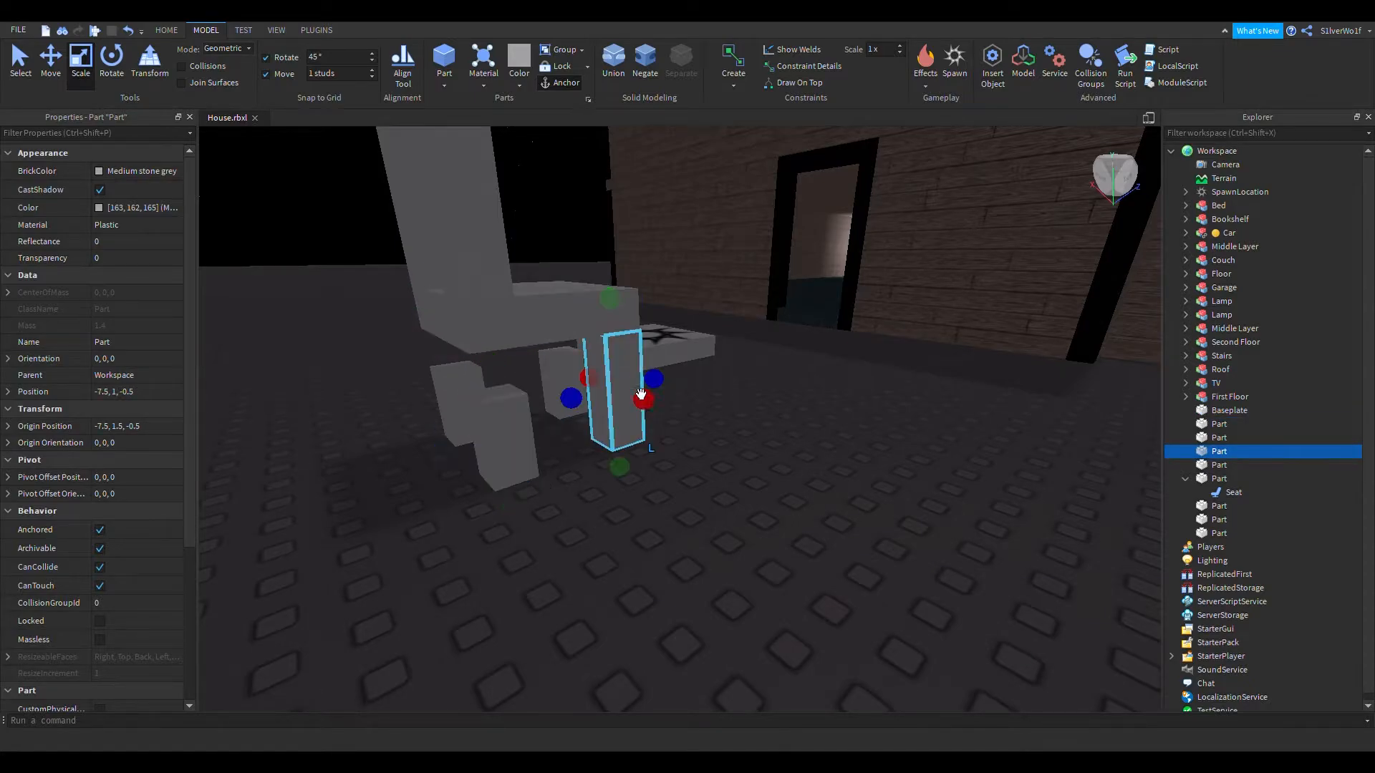
left_click_drag(610, 297, 618, 347)
left_click(819, 388)
right_click_drag(801, 424, 801, 424)
scroll(800, 424, "down", 3)
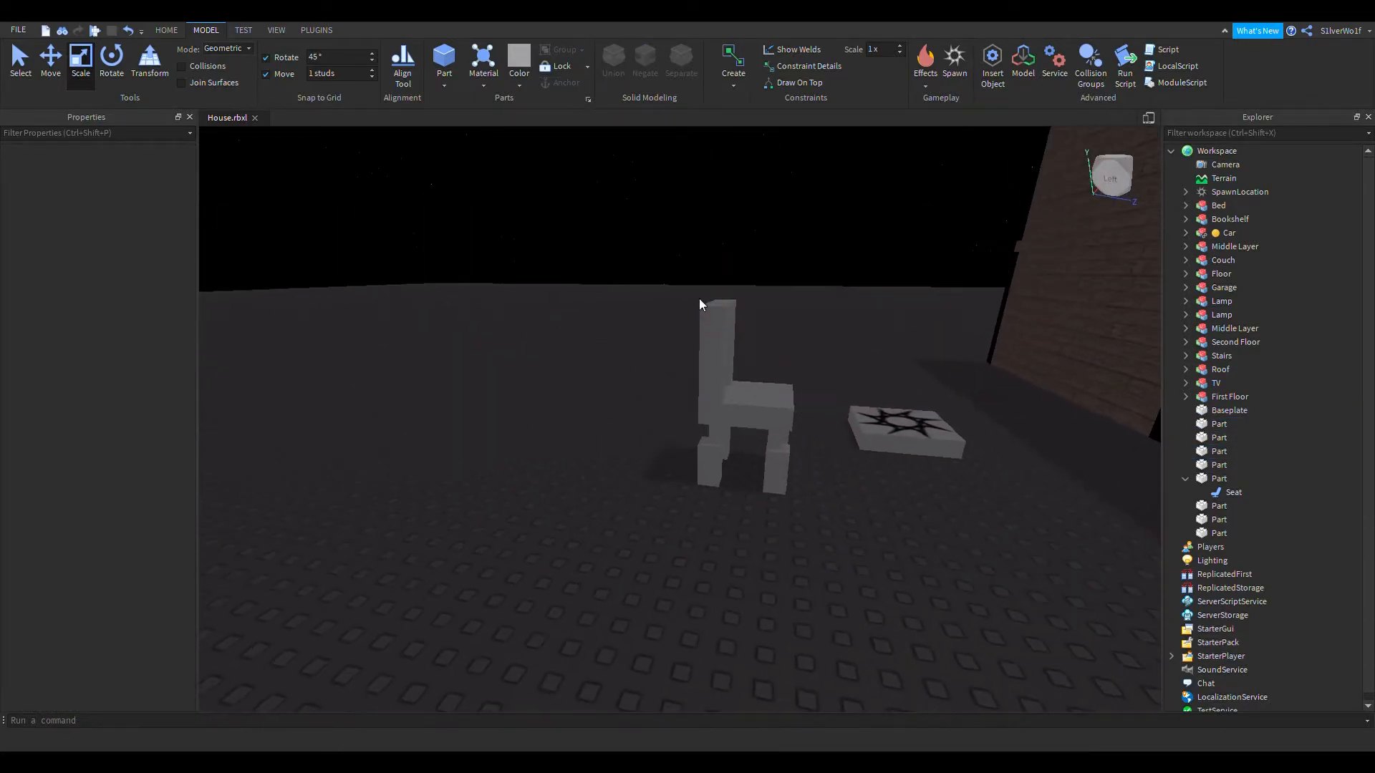
Step: Lower the chair's seat and backrest together onto the shortened legs
left_click_drag(686, 285, 754, 465)
left_click(54, 66)
left_click(845, 574)
key("d")
right_click_drag(845, 573, 796, 600)
right_click_drag(788, 488, 787, 485)
key("a")
Step: Playtest the lowered chair by walking the character onto it until it sits, and stop the test
left_click(93, 31)
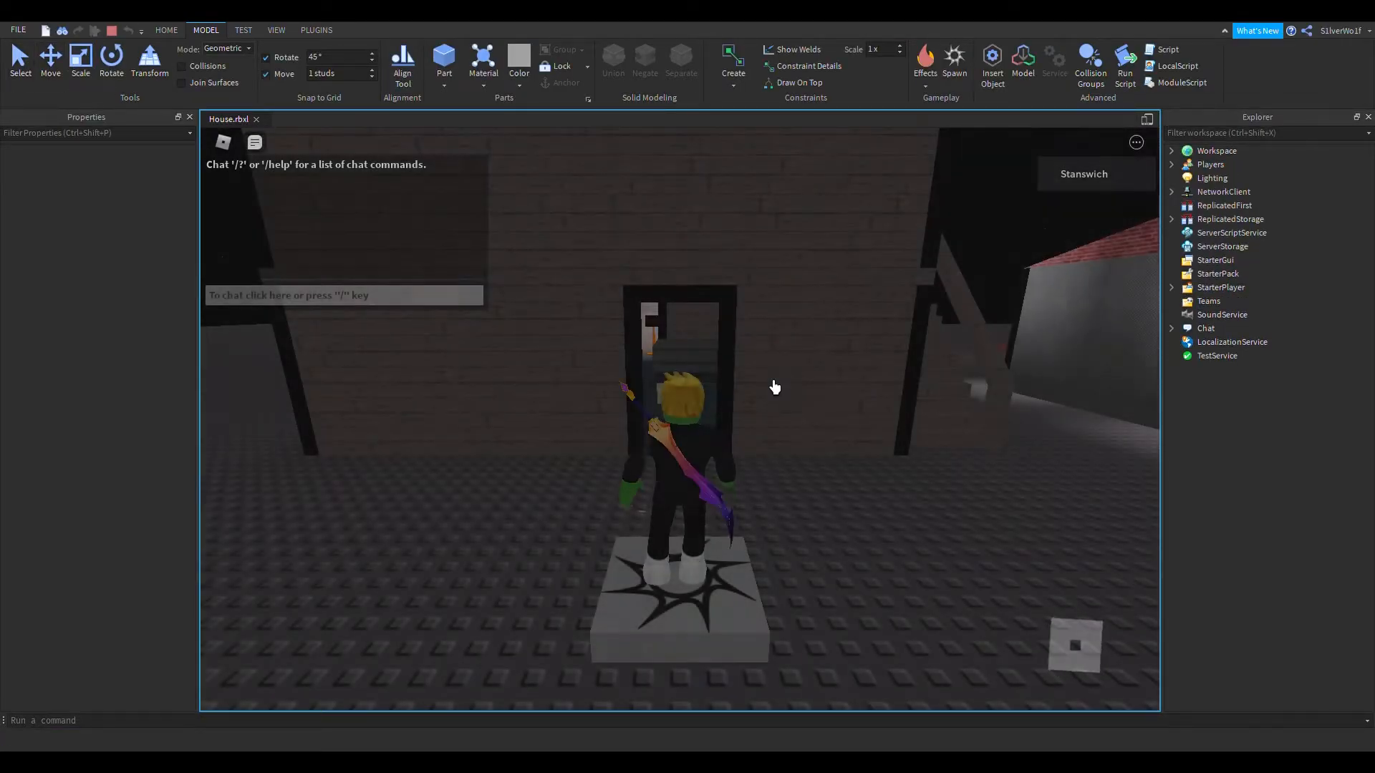
key("d")
right_click_drag(805, 504, 804, 504)
key("d")
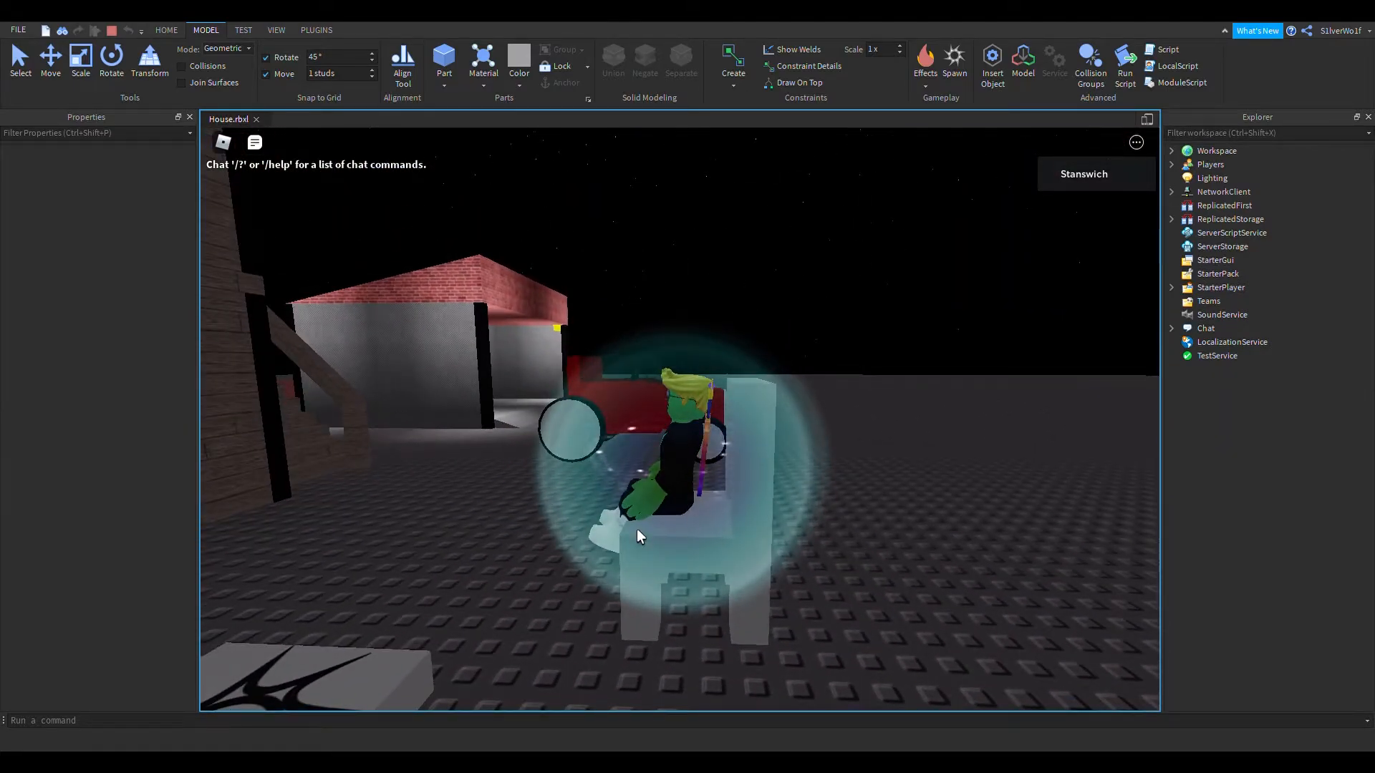
left_click(107, 29)
Step: Try reducing the chair's seat block to a size of 4, 1, 3.5
right_click_drag(716, 439, 688, 409)
left_click(674, 393)
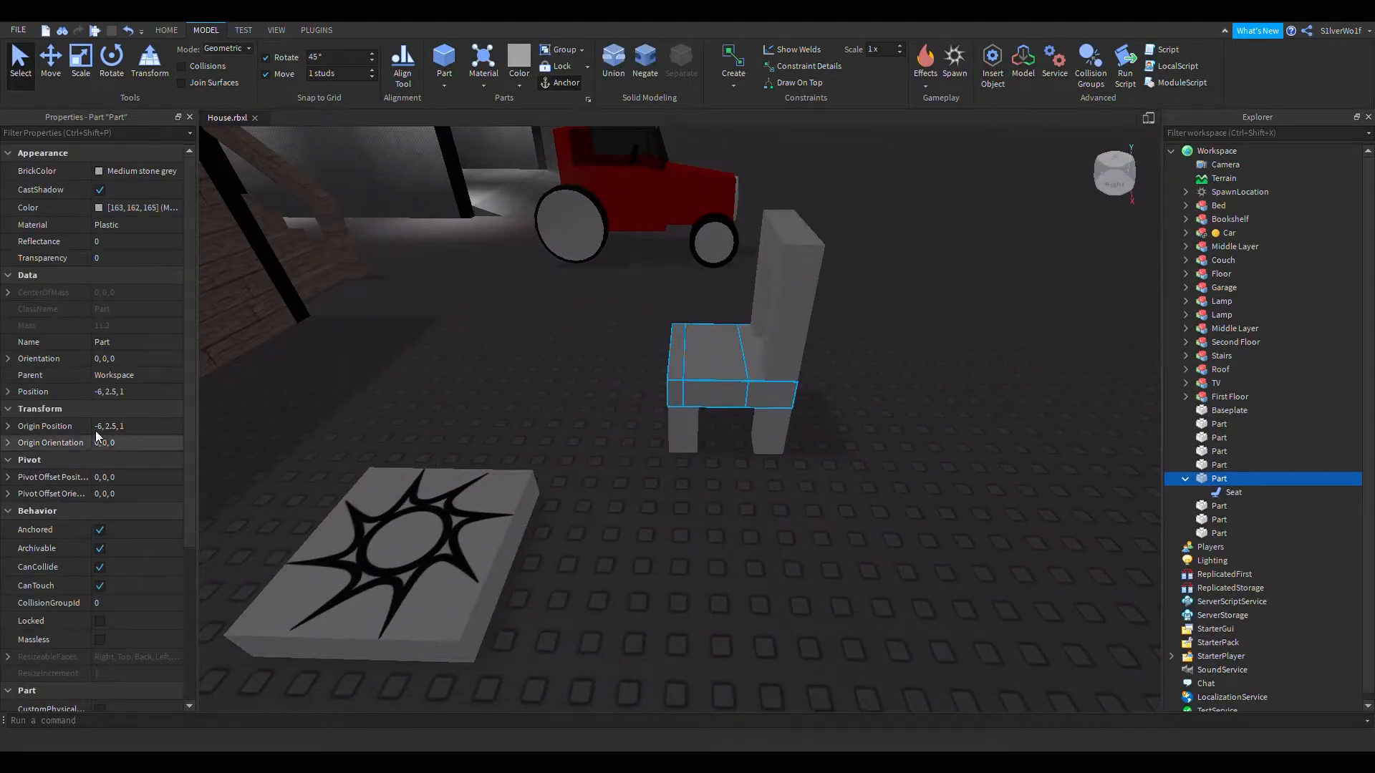
left_click(79, 63)
left_click_drag(807, 368, 816, 371)
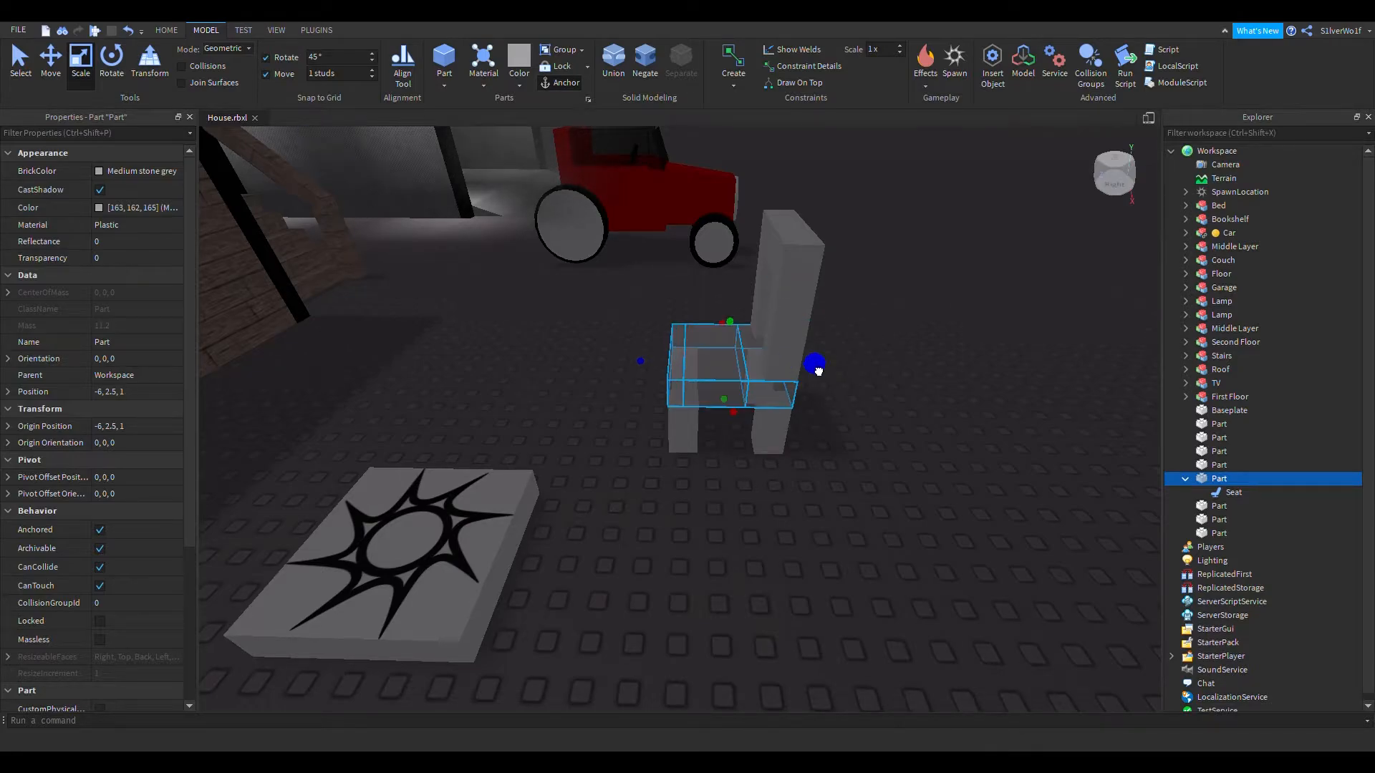
left_click(1231, 493)
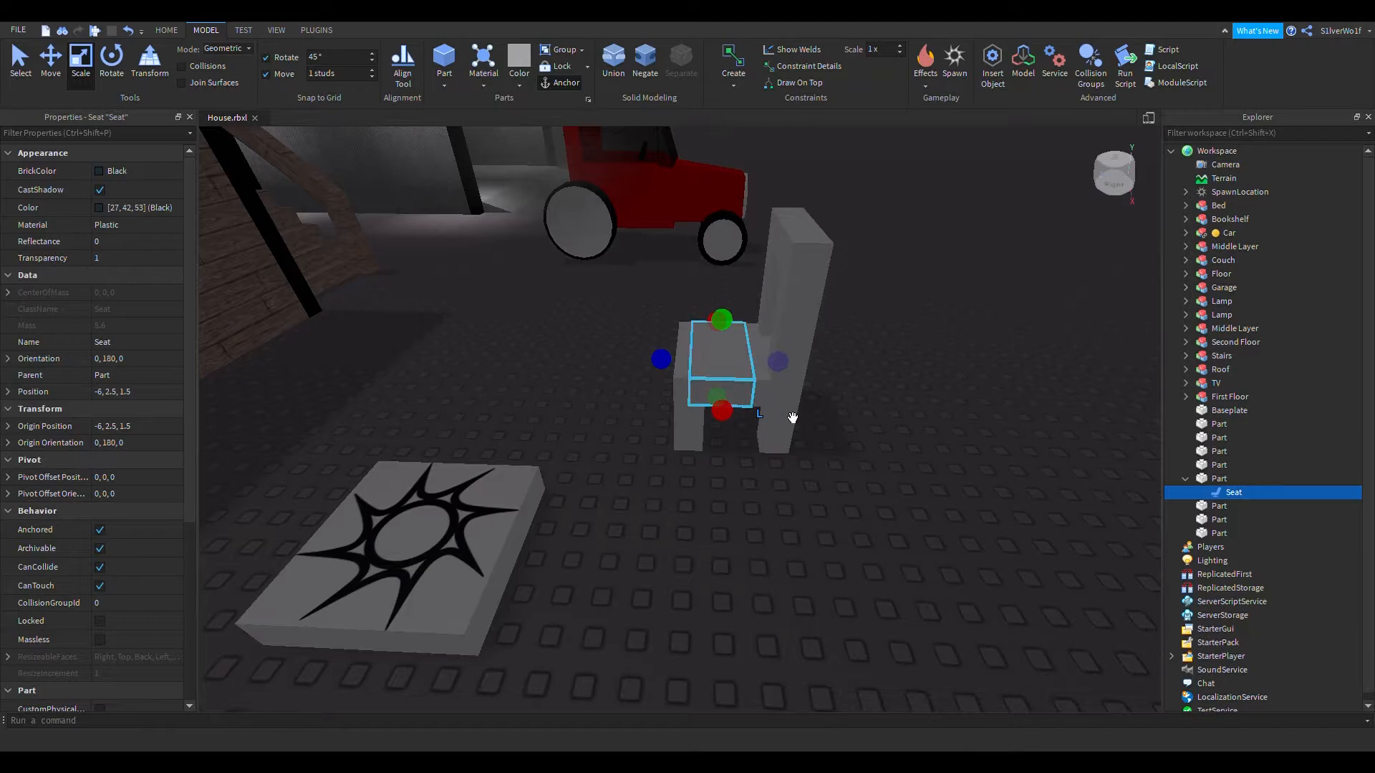
left_click(1216, 478)
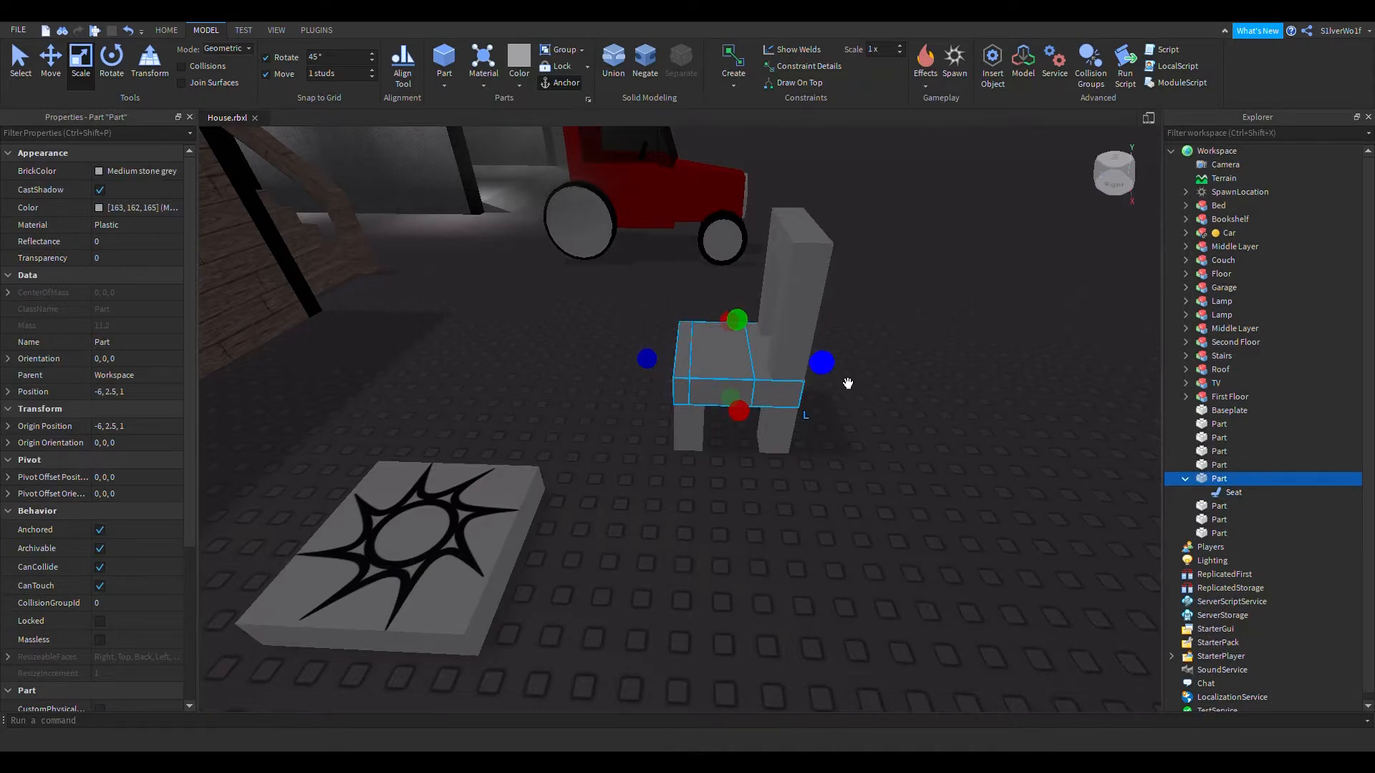
scroll(134, 557, "down", 5)
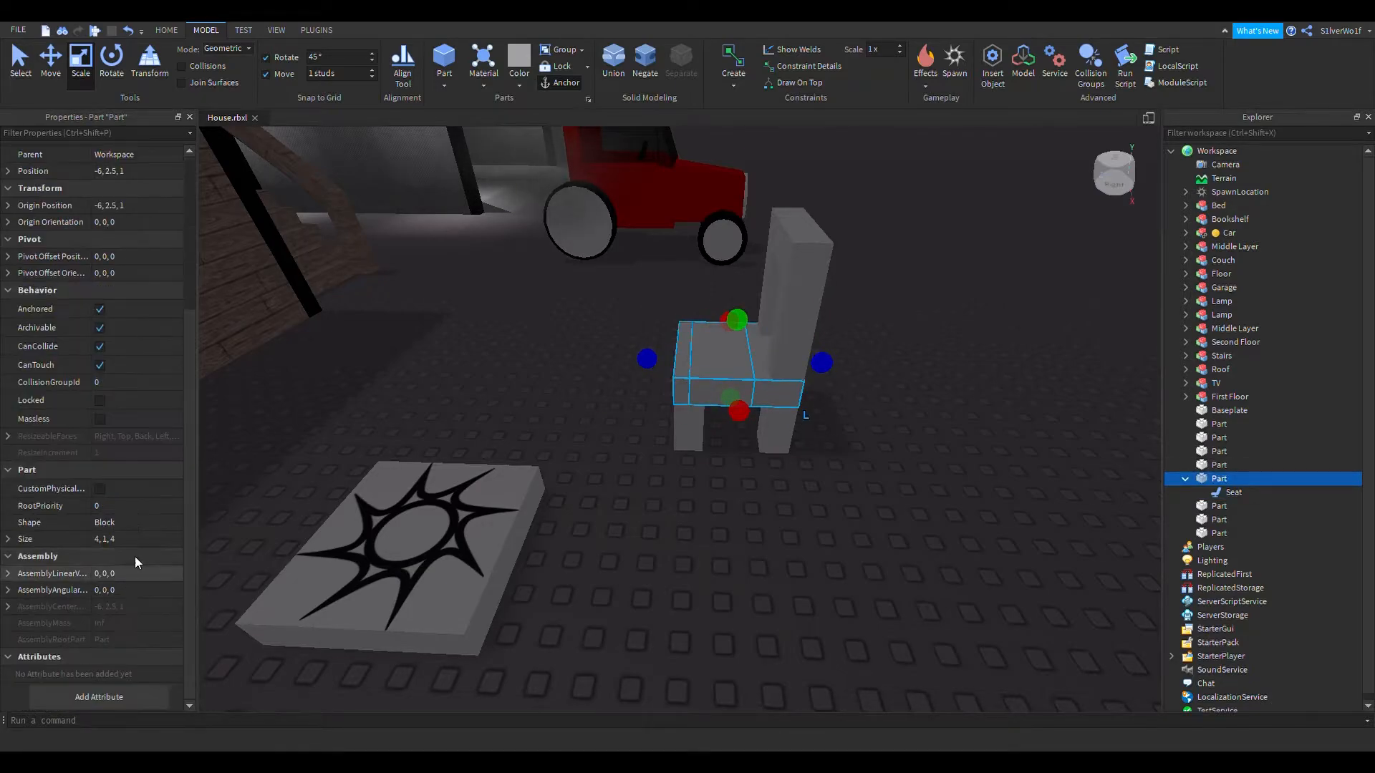
left_click(123, 540)
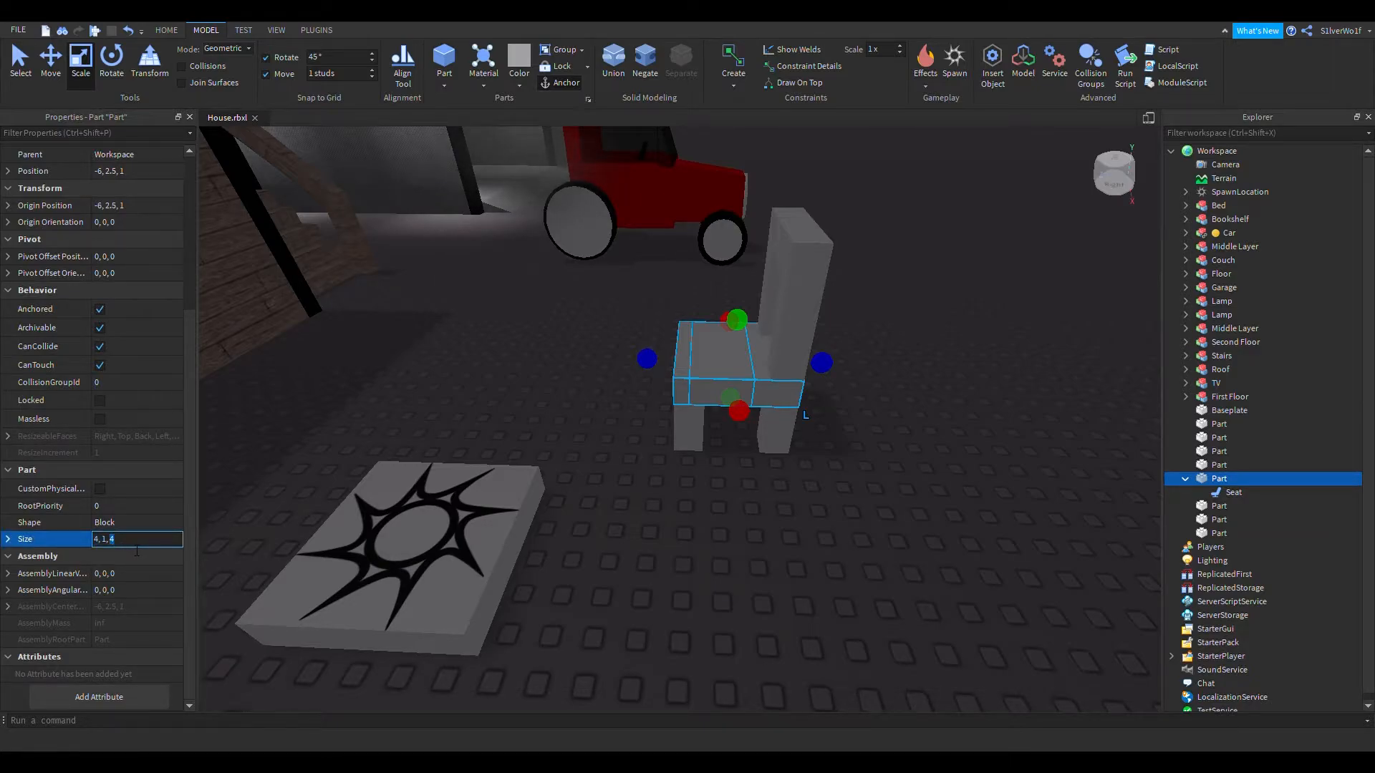
key("Return")
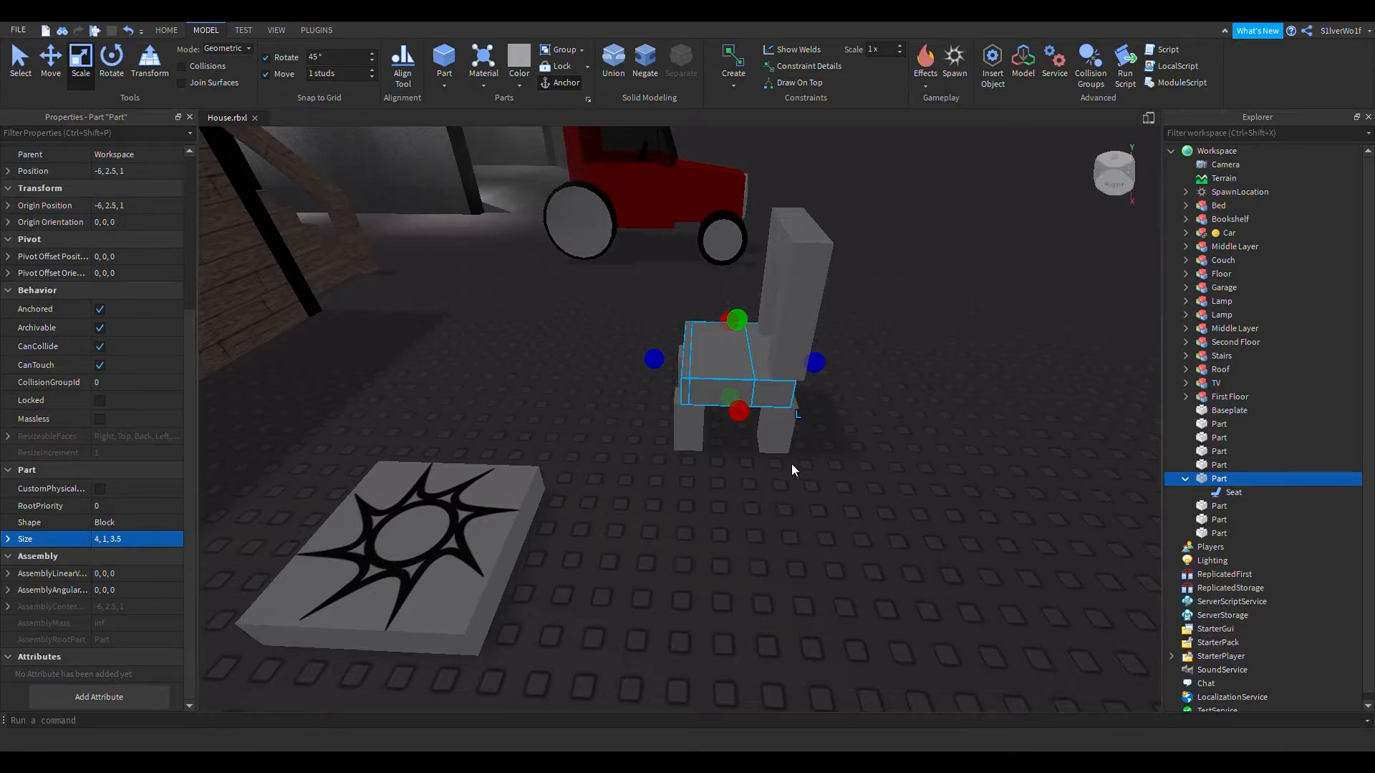
Step: Try shifting the seat block forward to position -6, 2.5, 1.2 using a move snap of 0.1 studs
left_click(55, 65)
mouse_move(662, 363)
left_mouse_down()
mouse_move(630, 364)
mouse_move(657, 384)
left_mouse_up()
right_click_drag(685, 558, 784, 472)
key("w")
left_click(372, 79)
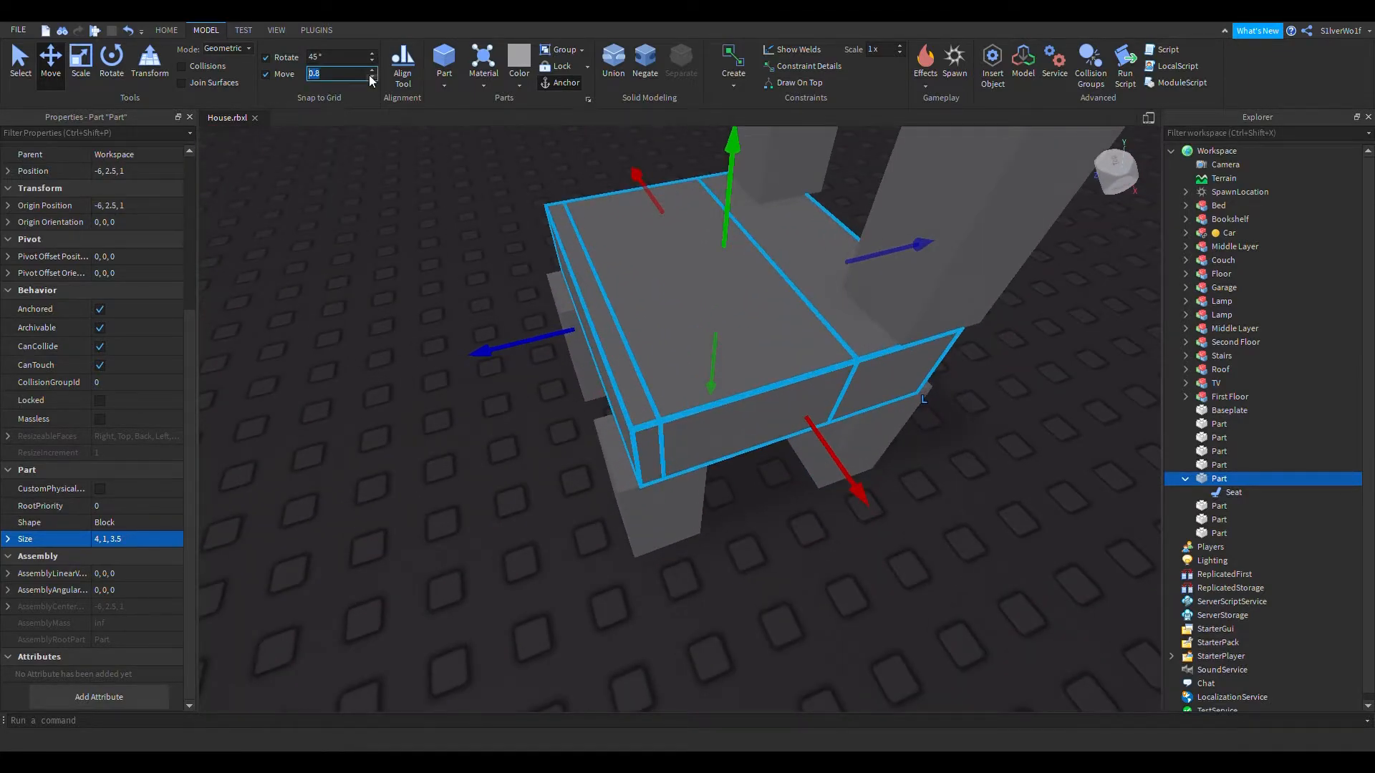
left_click_drag(543, 362, 530, 354)
left_click(371, 78)
left_click(429, 431)
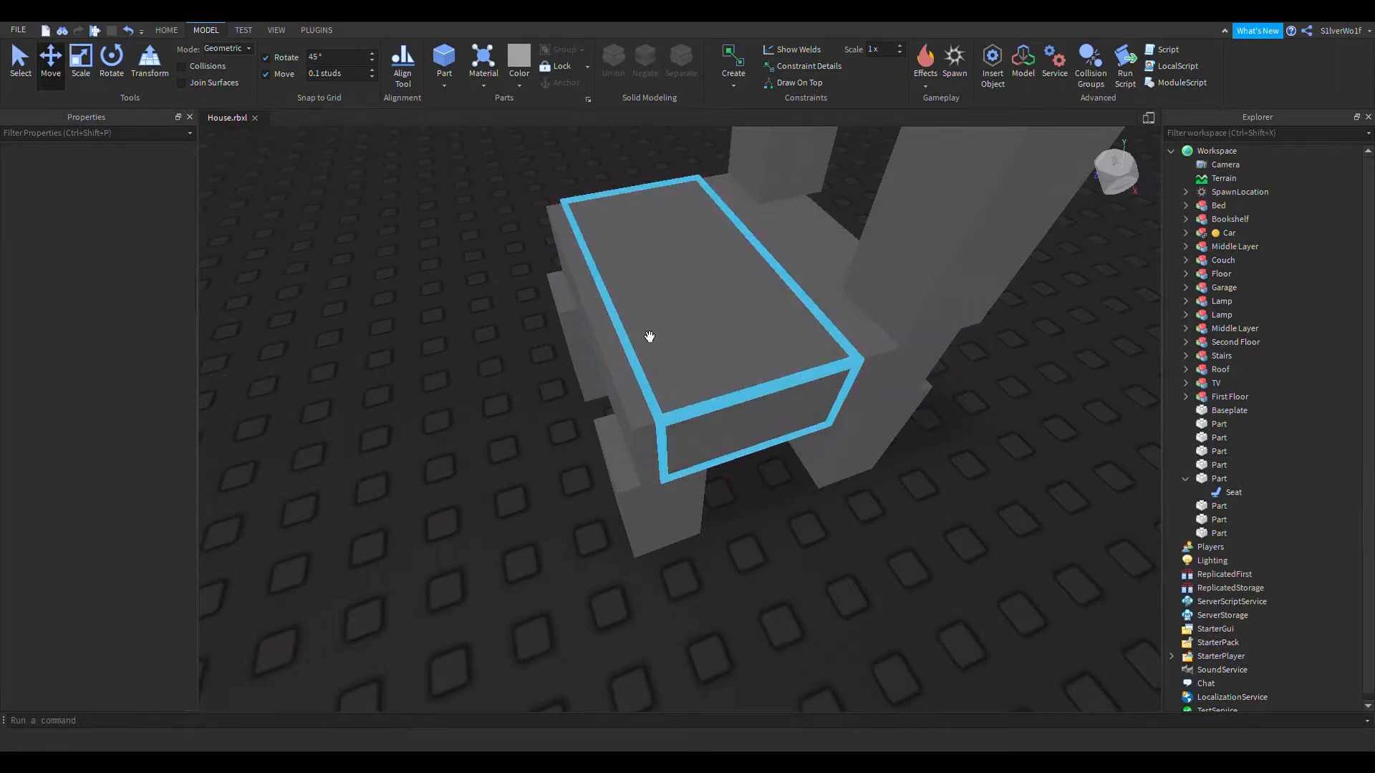
left_click(577, 358)
left_click(855, 353)
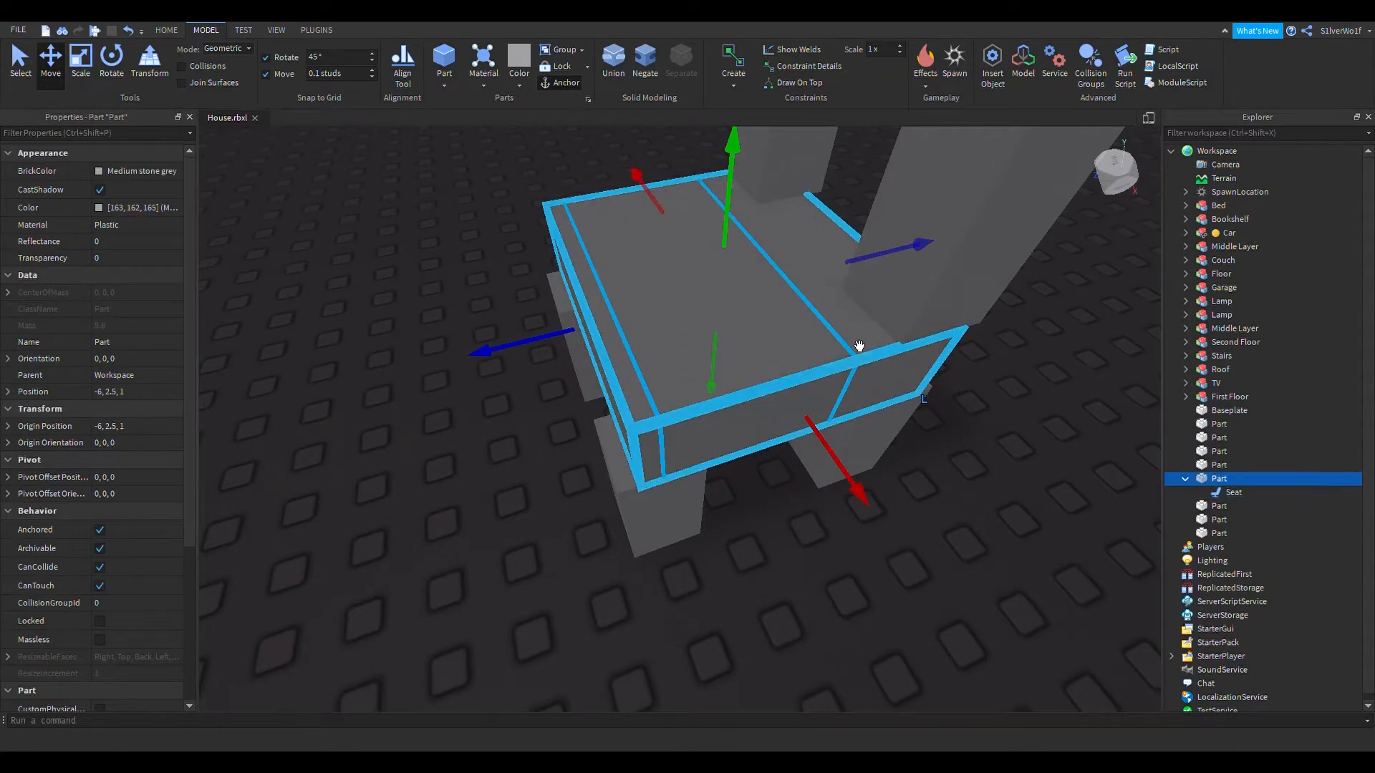
left_click_drag(547, 367, 510, 359)
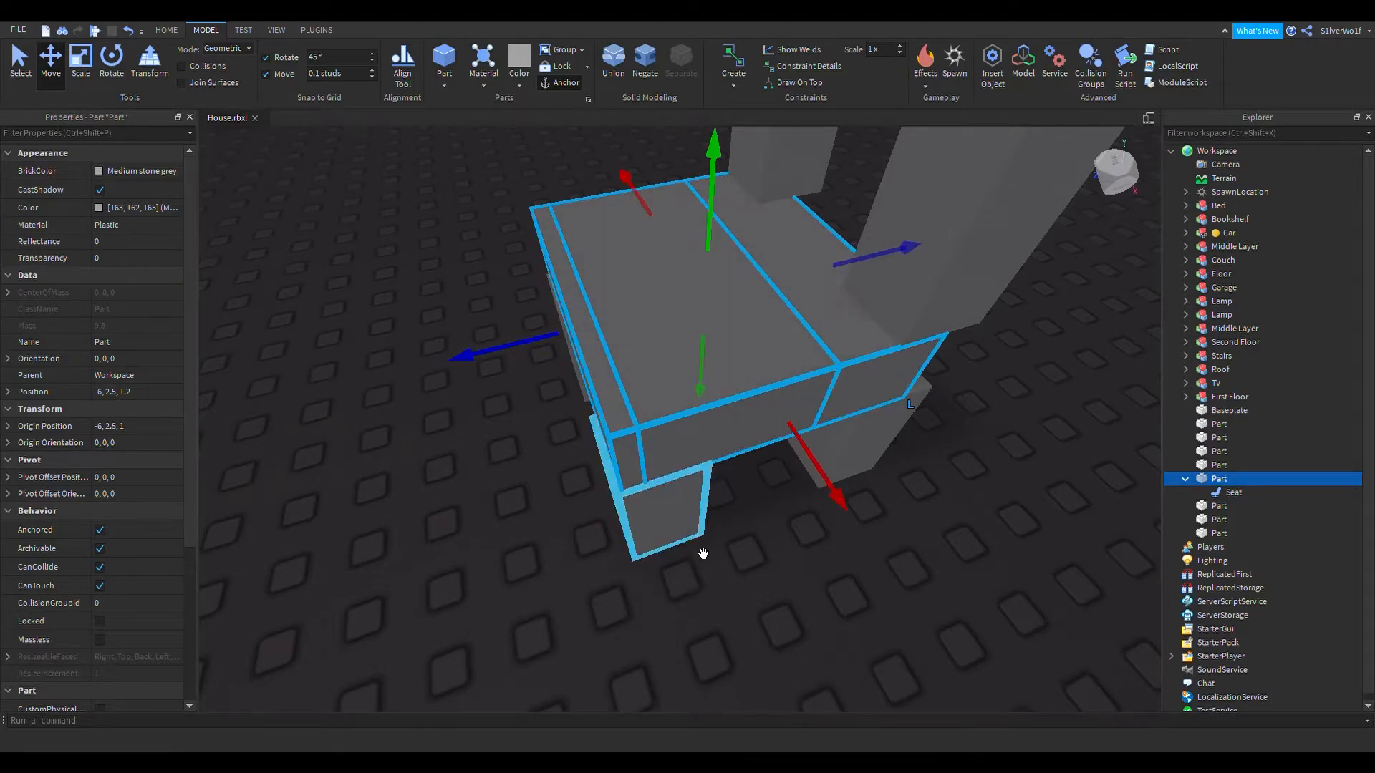
Step: Undo the seat block's move and resize
left_click(685, 536)
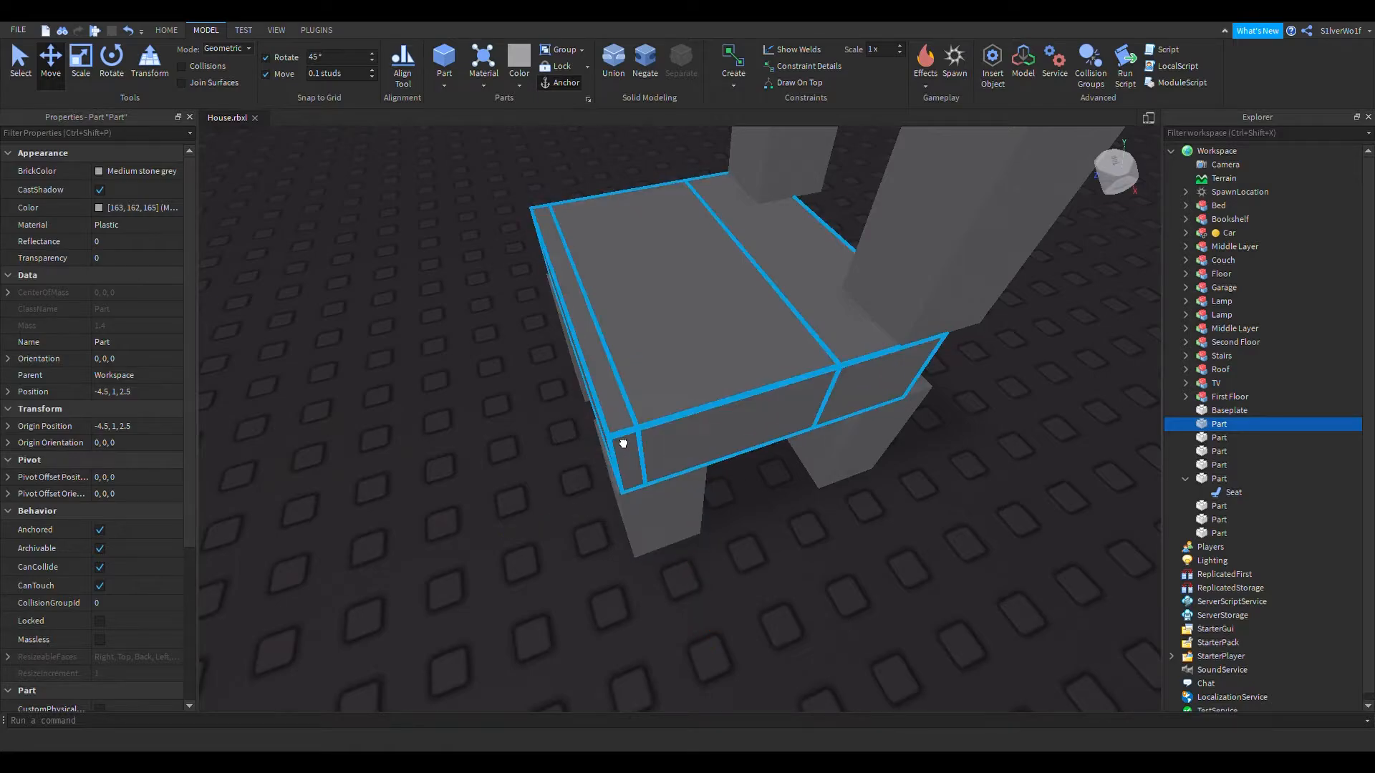
left_click(623, 451)
scroll(672, 595, "down", 2)
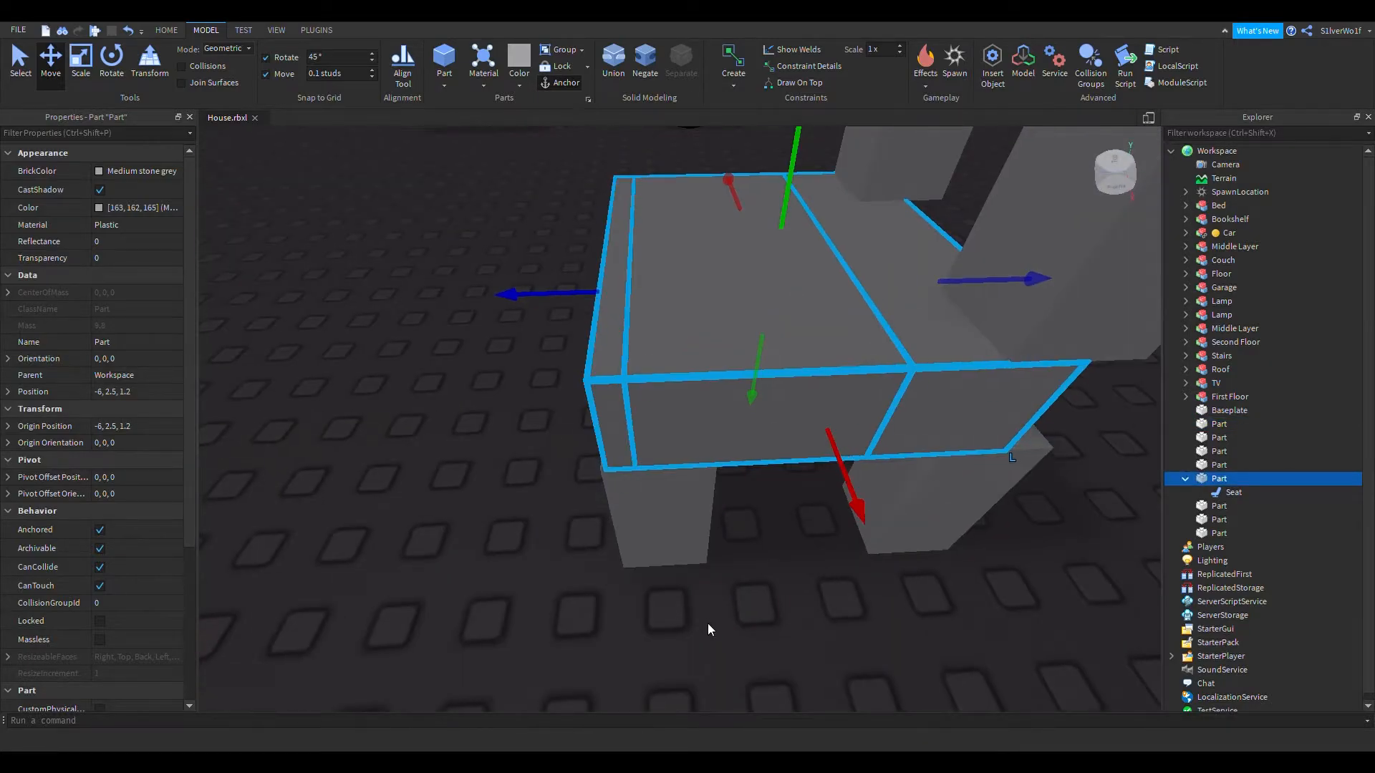
scroll(708, 629, "down", 3)
key("ctrl+z")
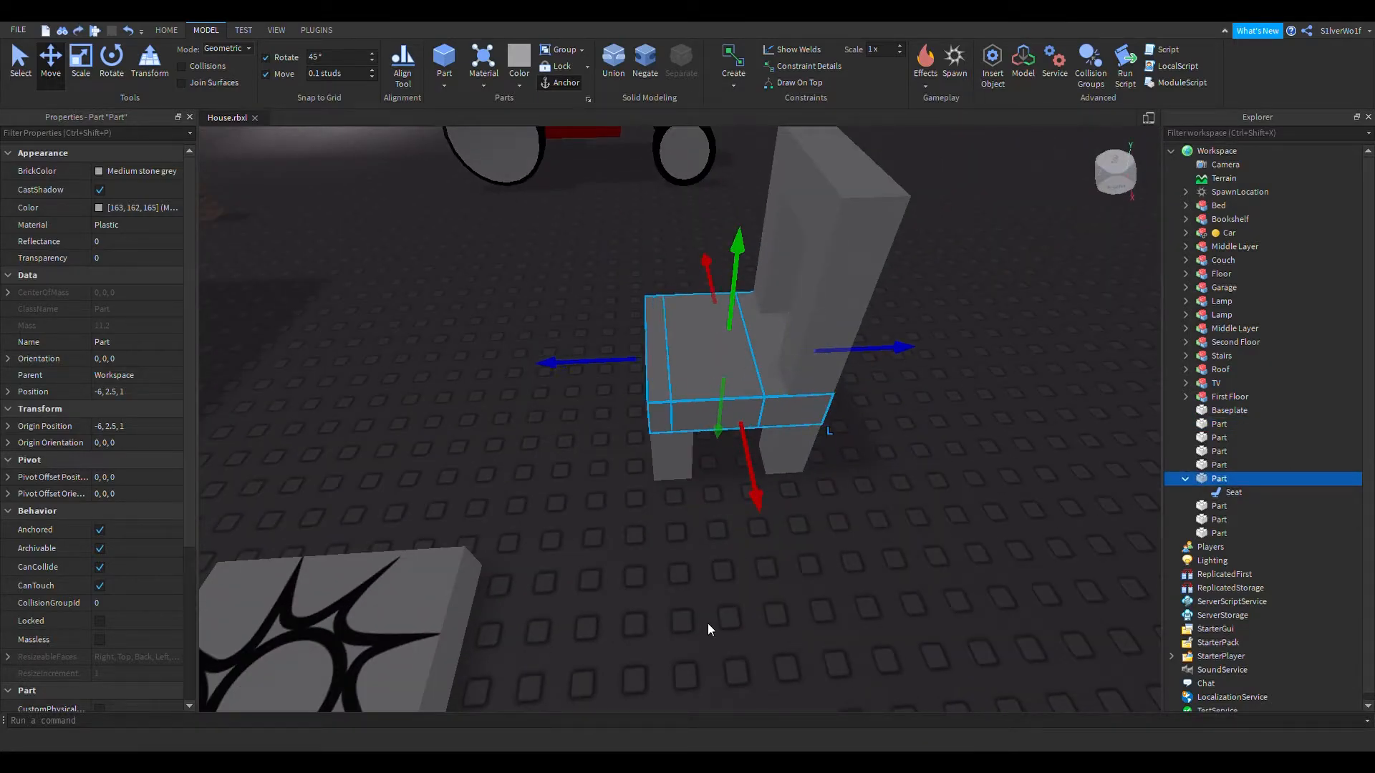
Step: Set the size of the chair's seat block to 4, 1, 3.5
scroll(151, 389, "down", 5)
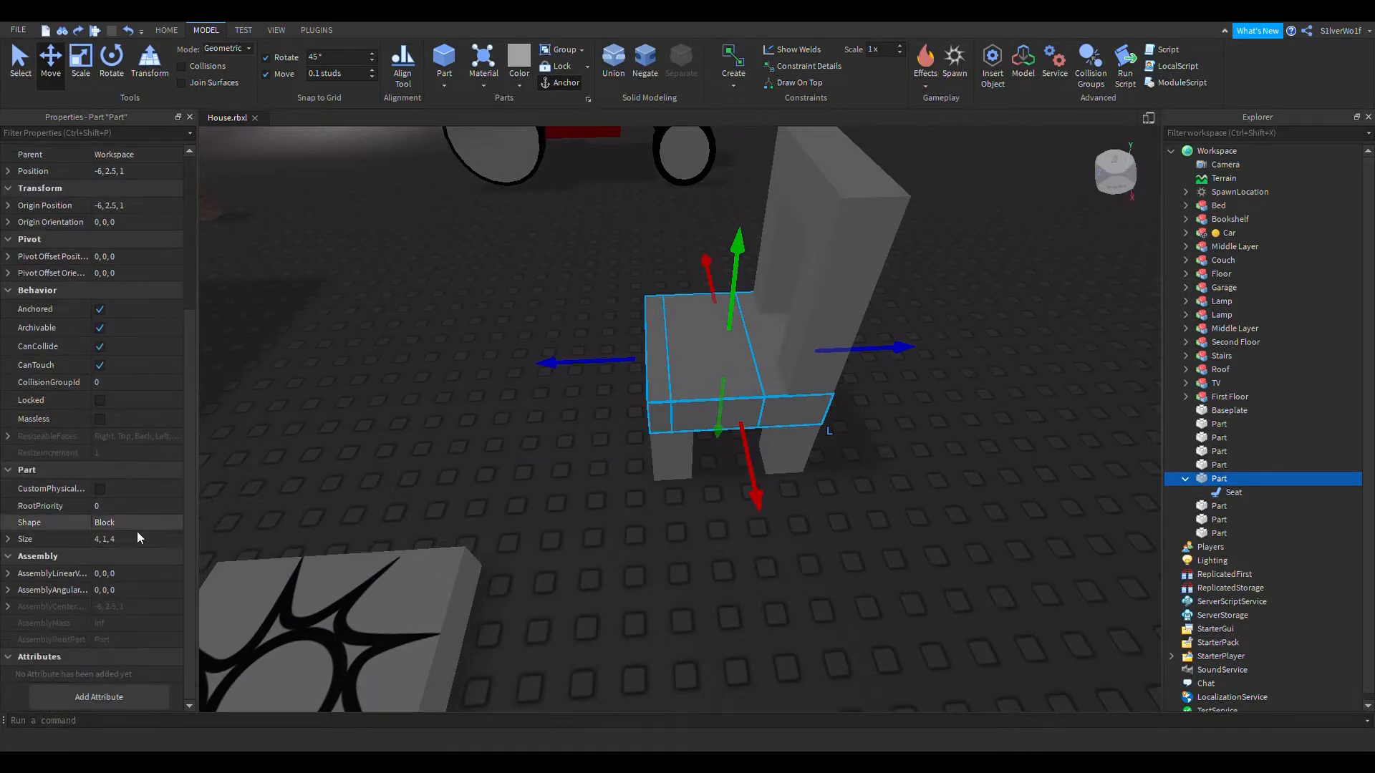
left_click(671, 625)
left_click(799, 432)
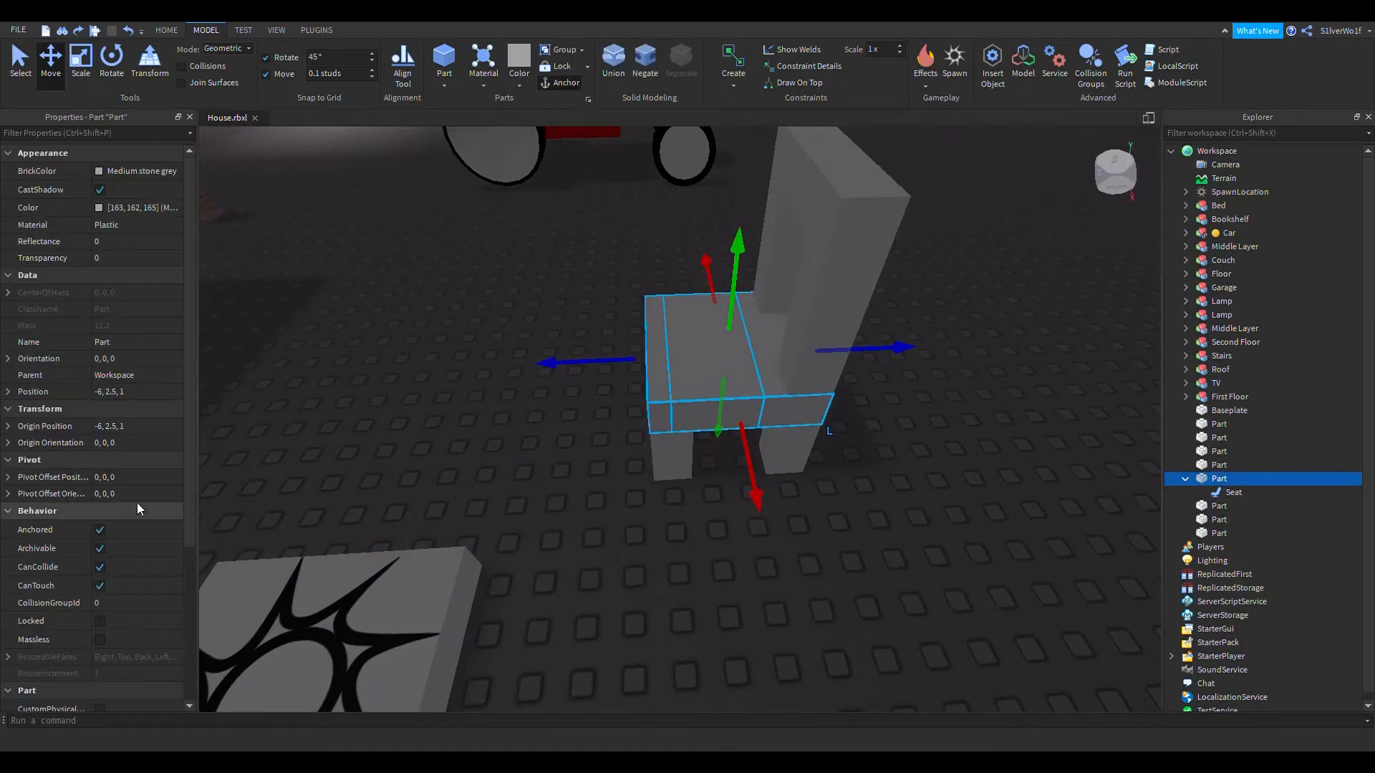
scroll(135, 502, "down", 5)
left_click(127, 540)
double_click(133, 547)
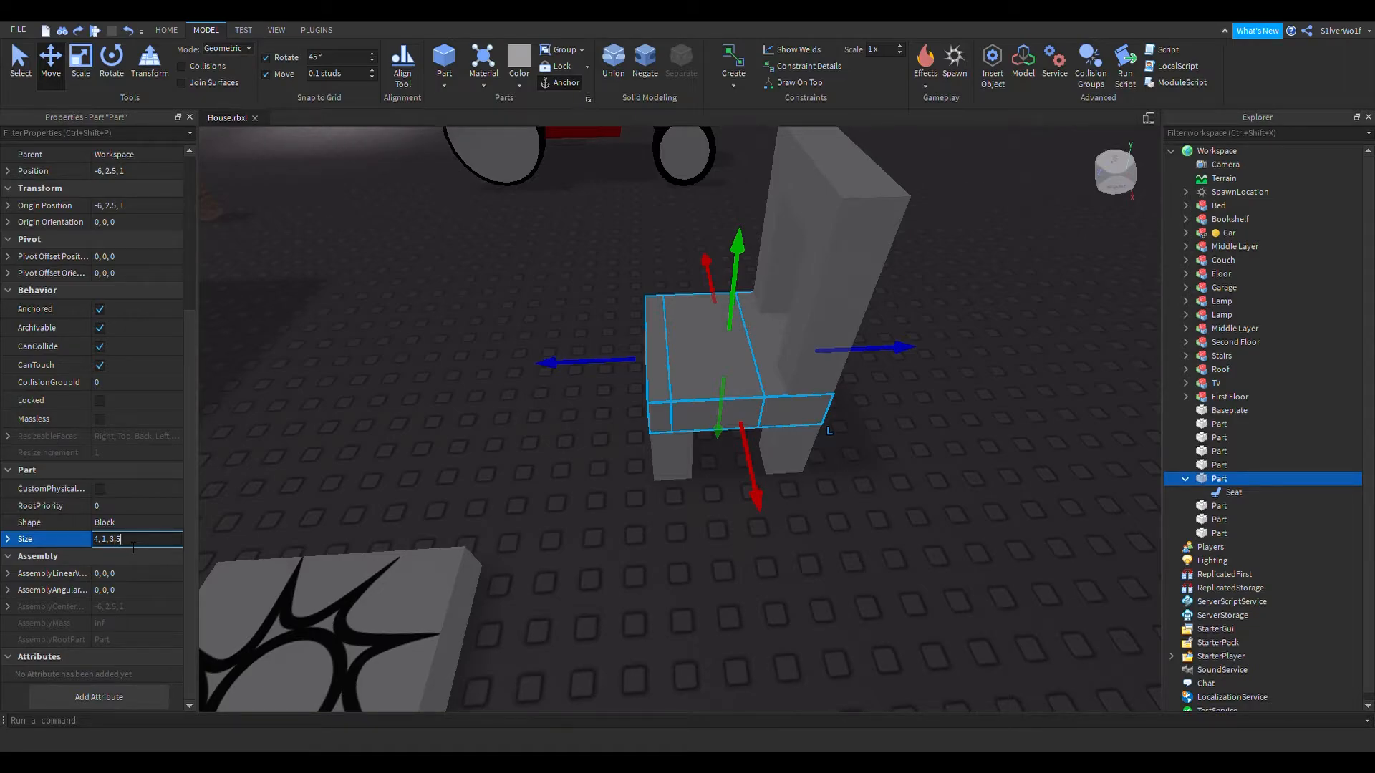
key("Return")
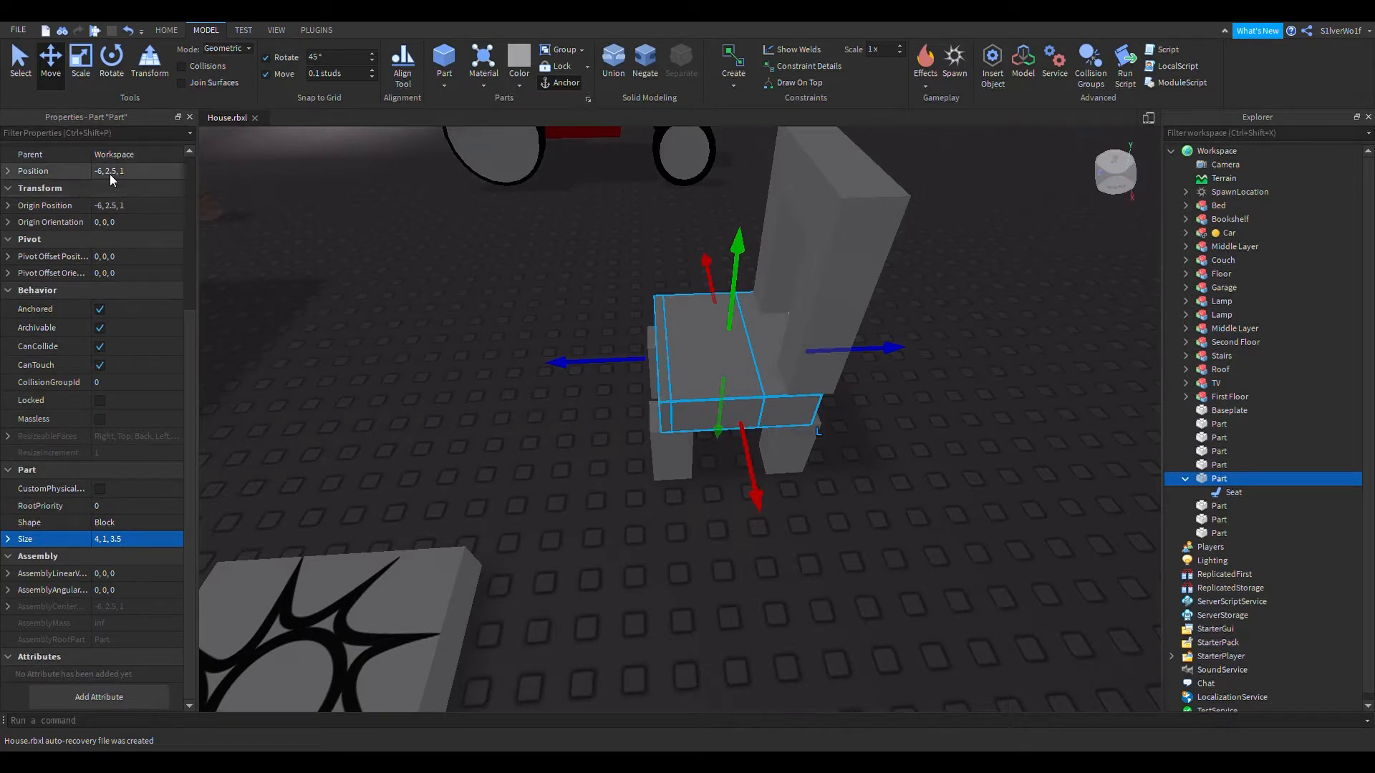
Step: Set the seat block's position to -6, 2.5, 1.25 so its front edge lines up with the front legs
left_click(138, 172)
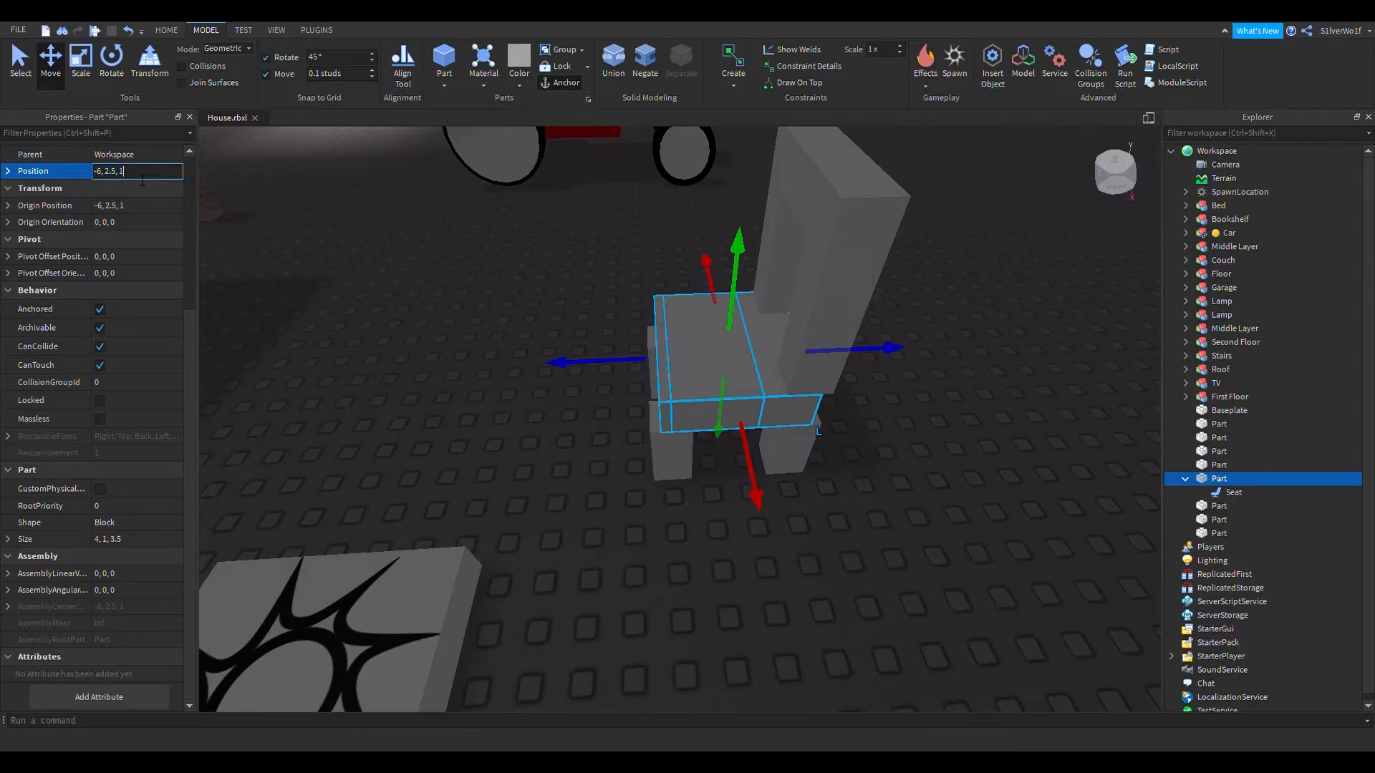
type(".25")
key("Return")
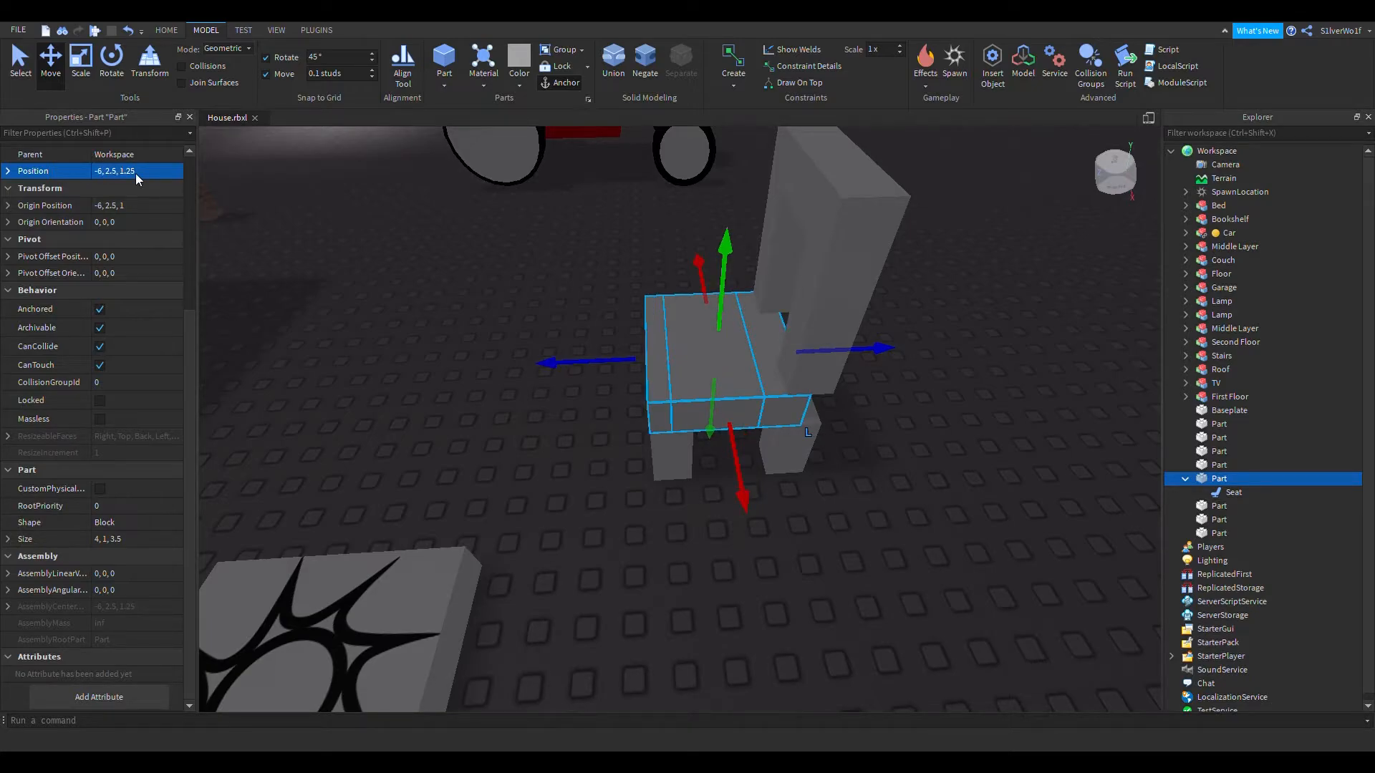
left_click(655, 595)
Step: Set the move snap to 0.05 studs and move one rear leg forward under the seat to position -4.5, 1, 0
key("w")
key("s")
key("d")
right_click_drag(767, 576, 766, 576)
key("a")
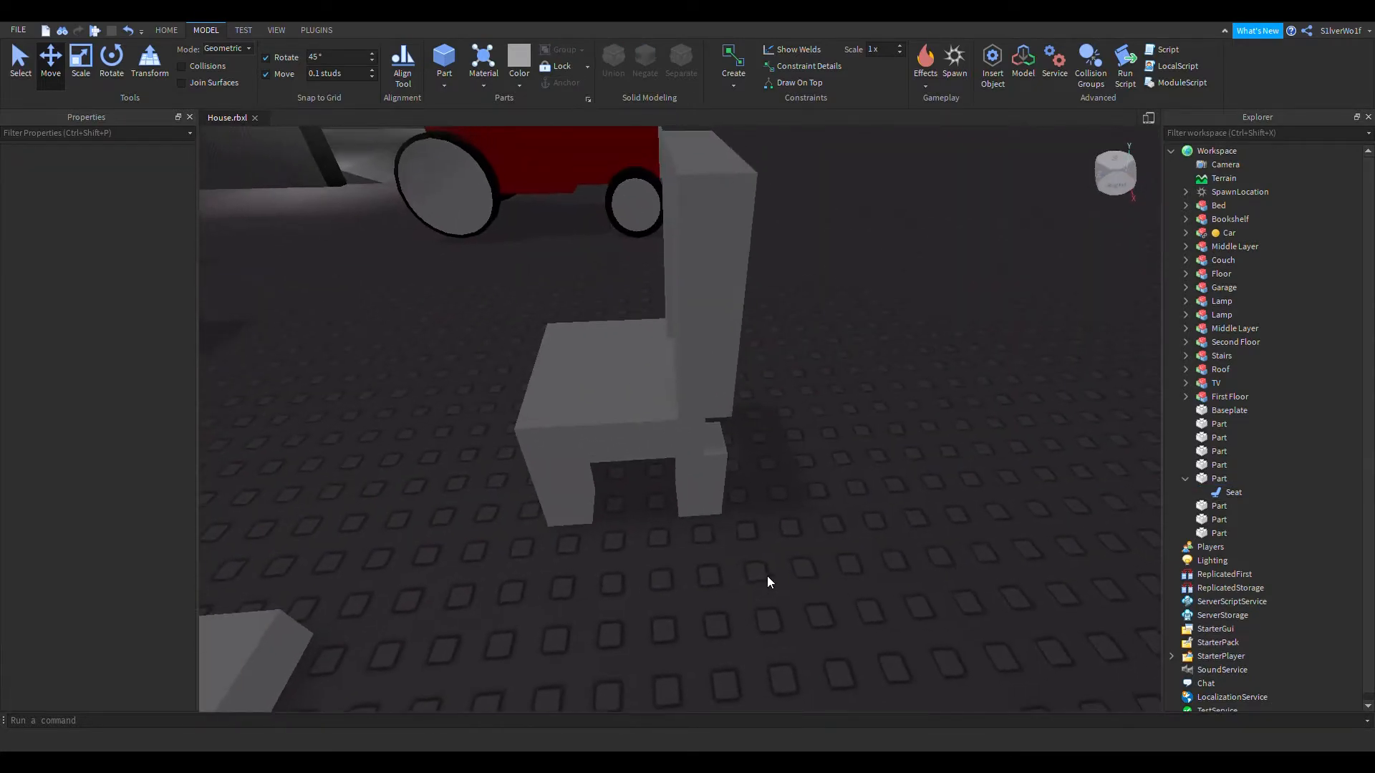
left_click(725, 503)
right_click_drag(838, 431, 842, 432)
key("d")
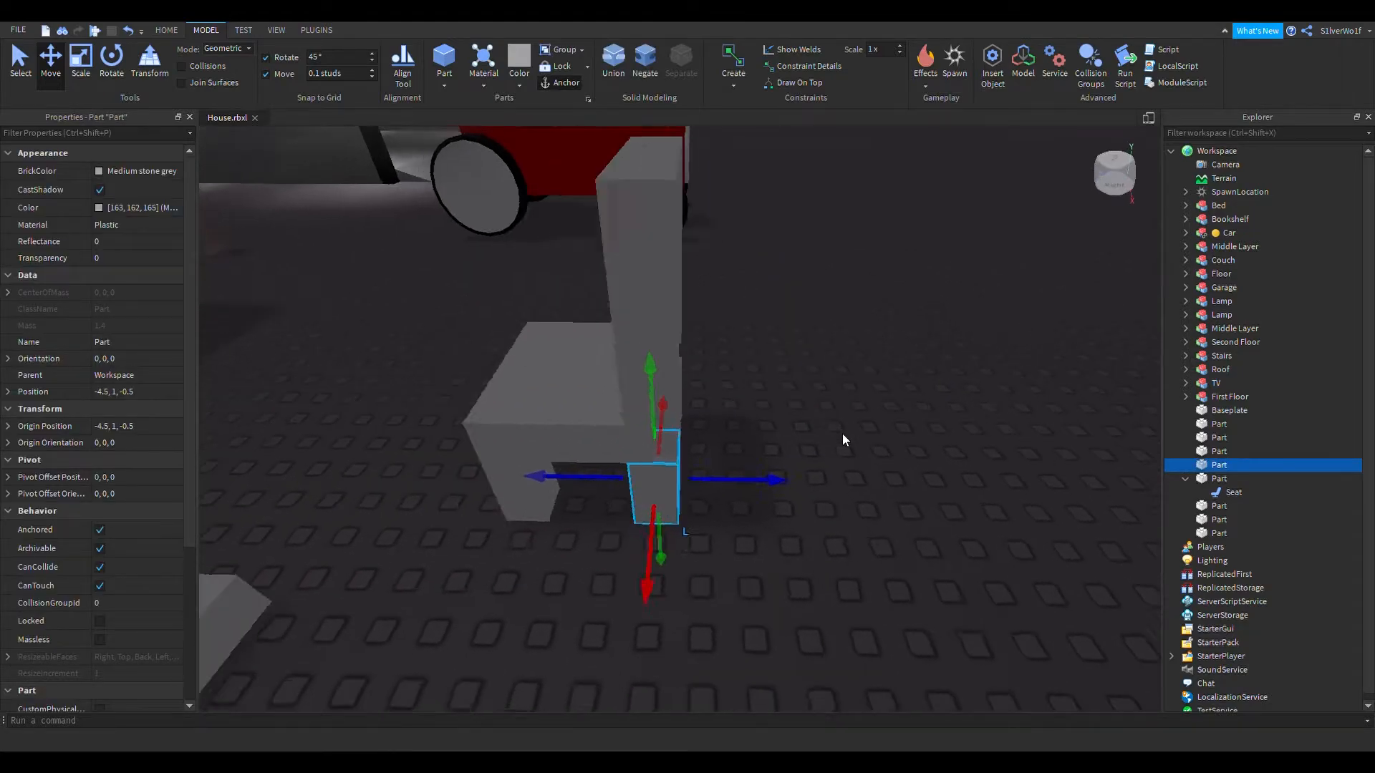
key("a")
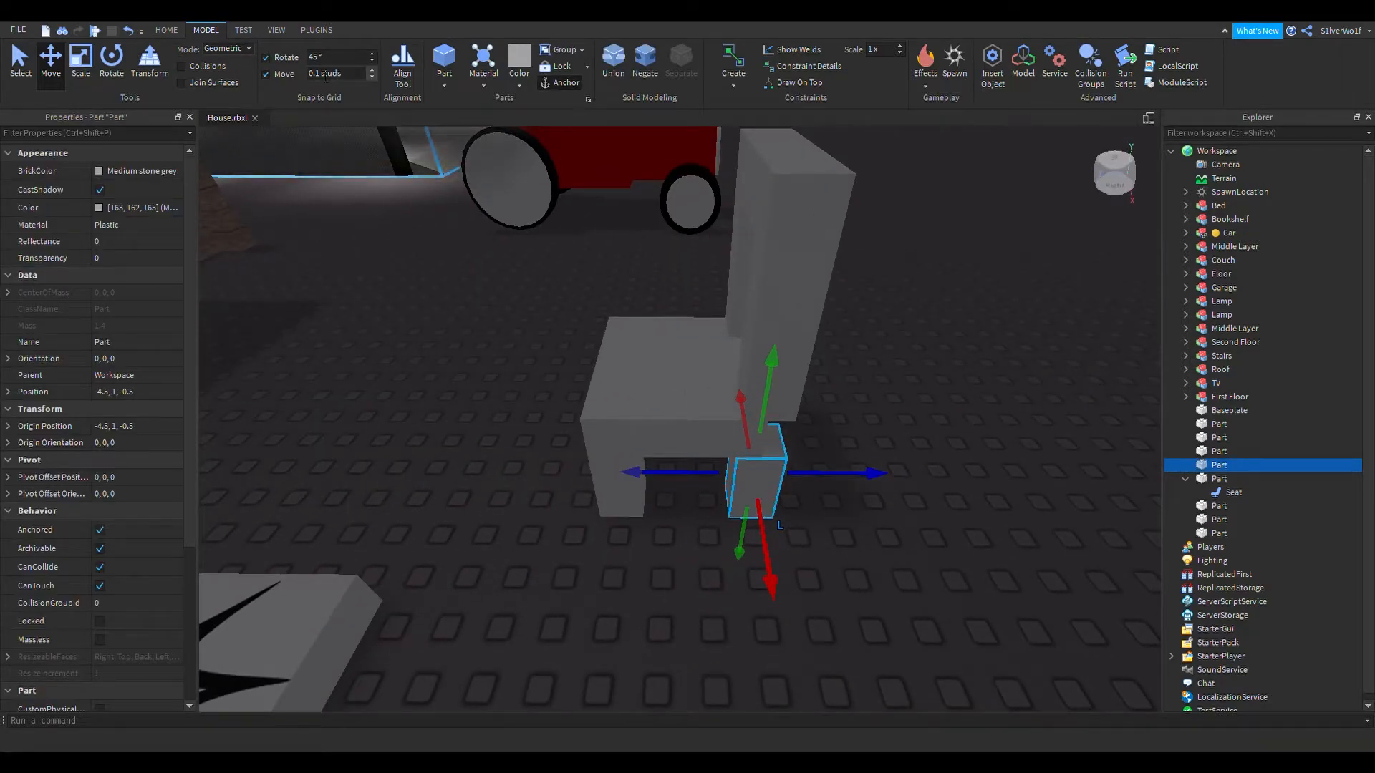
left_click(336, 74)
key("BackSpace")
type("05")
key("Return")
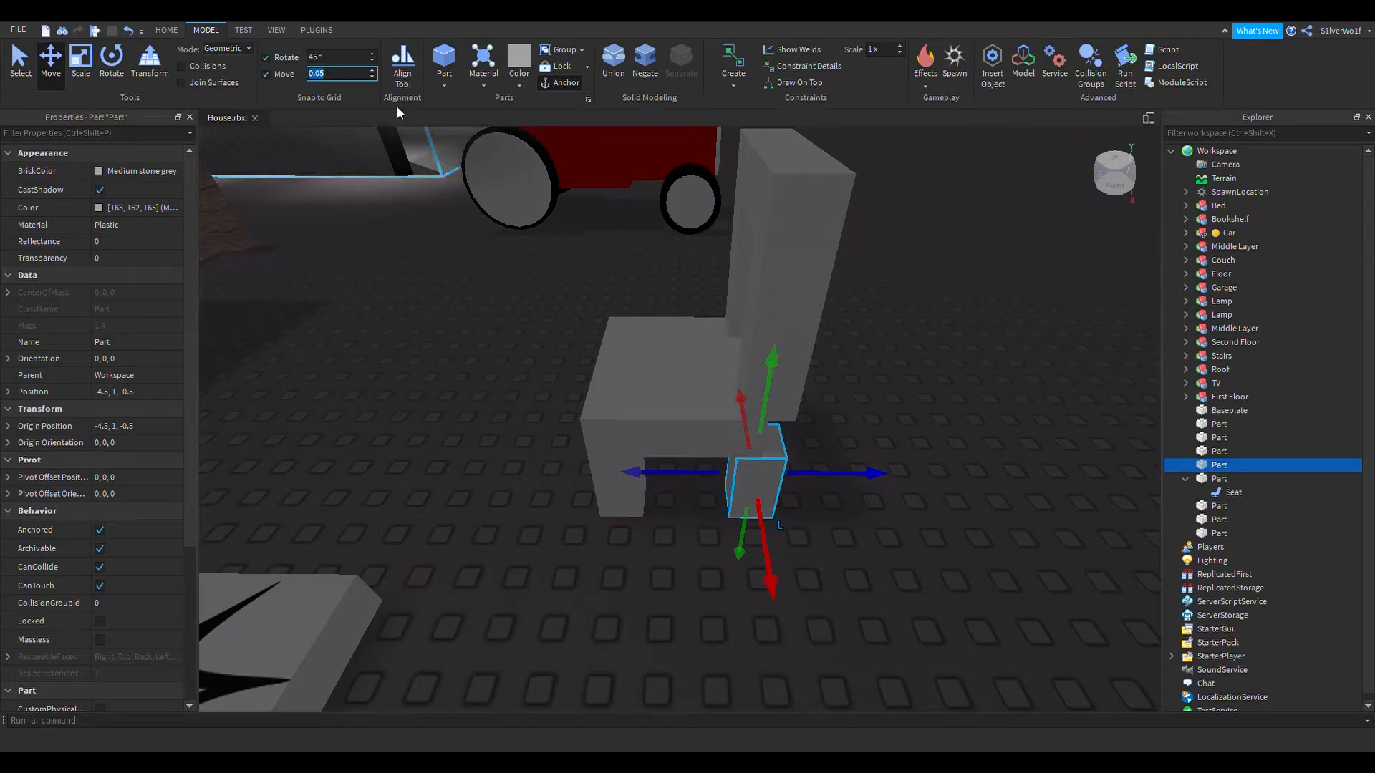
left_click_drag(689, 484, 648, 484)
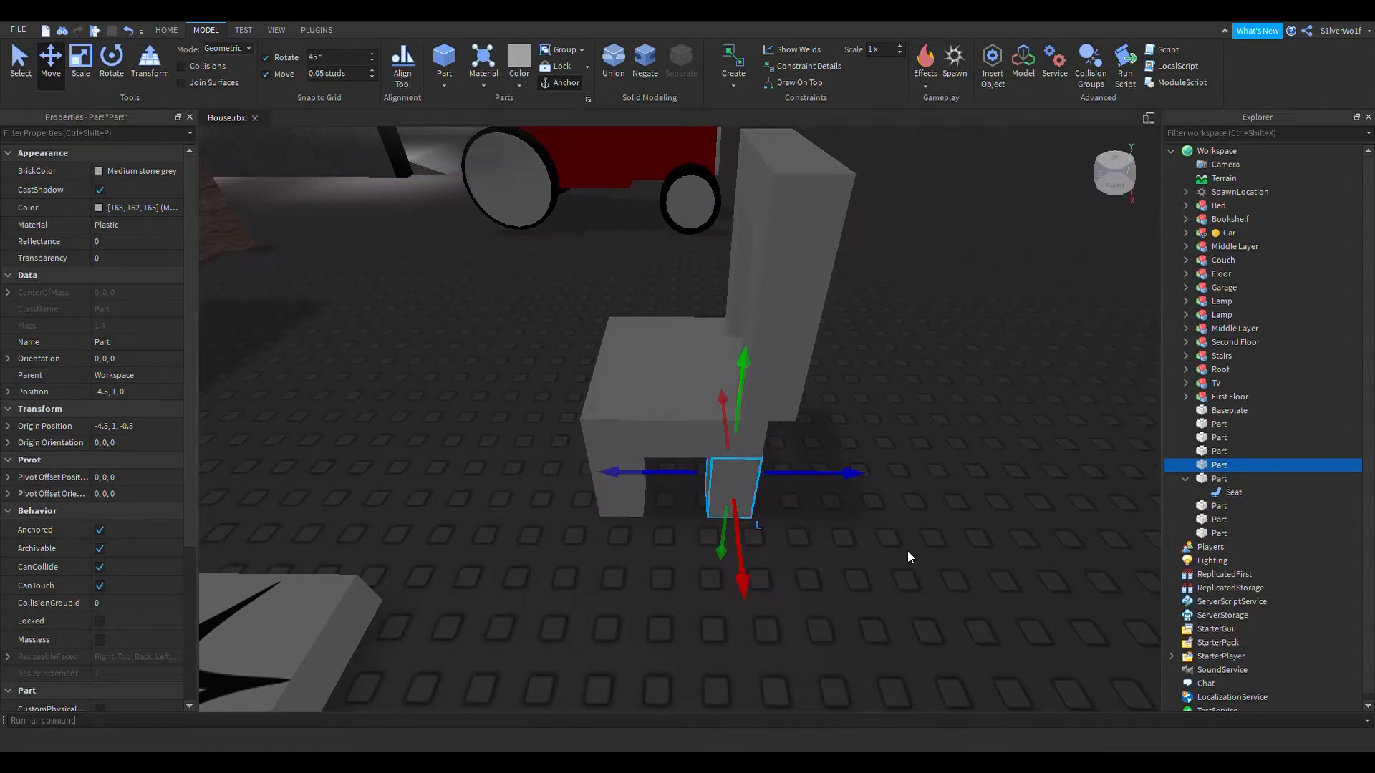
Step: Move the opposite rear leg forward so it is flush with the back edge of the seat
key("f")
left_click(964, 587)
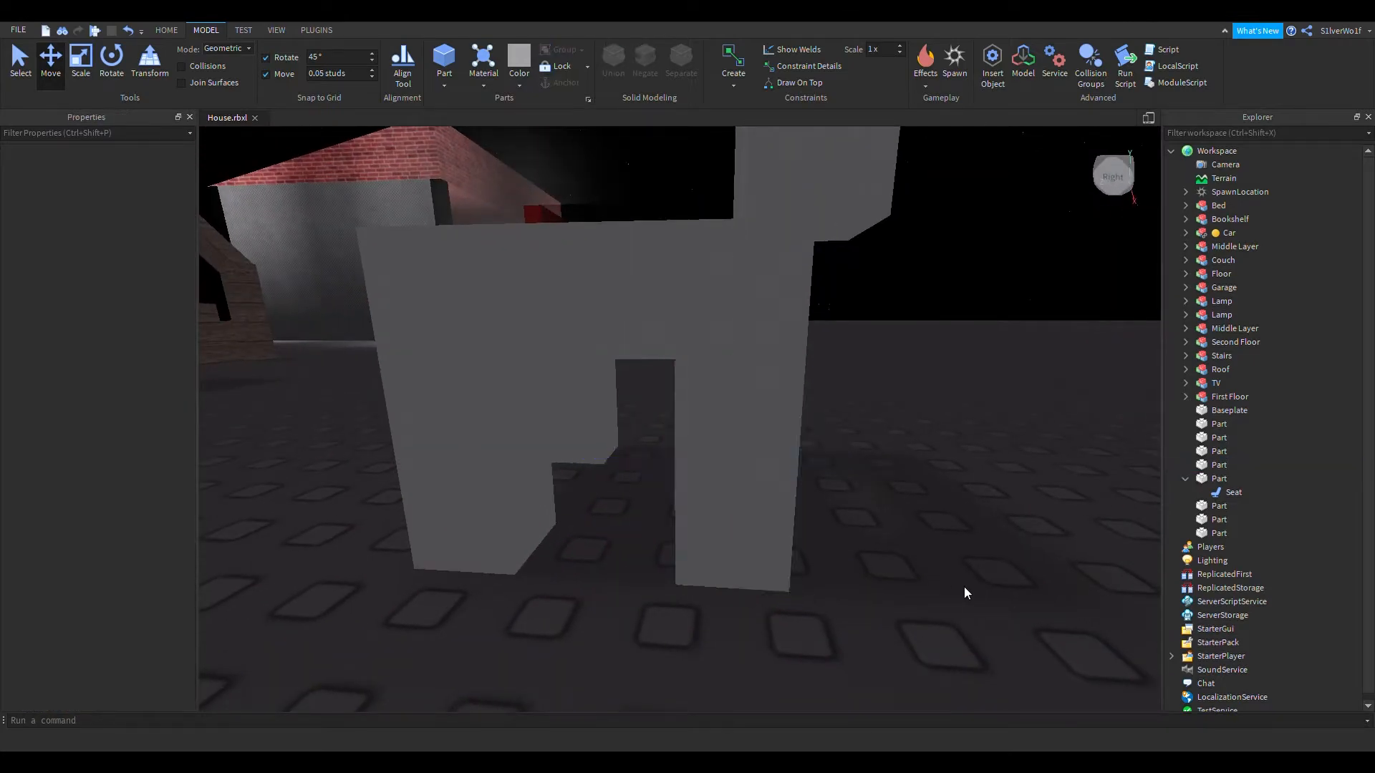
right_click_drag(964, 587, 964, 588)
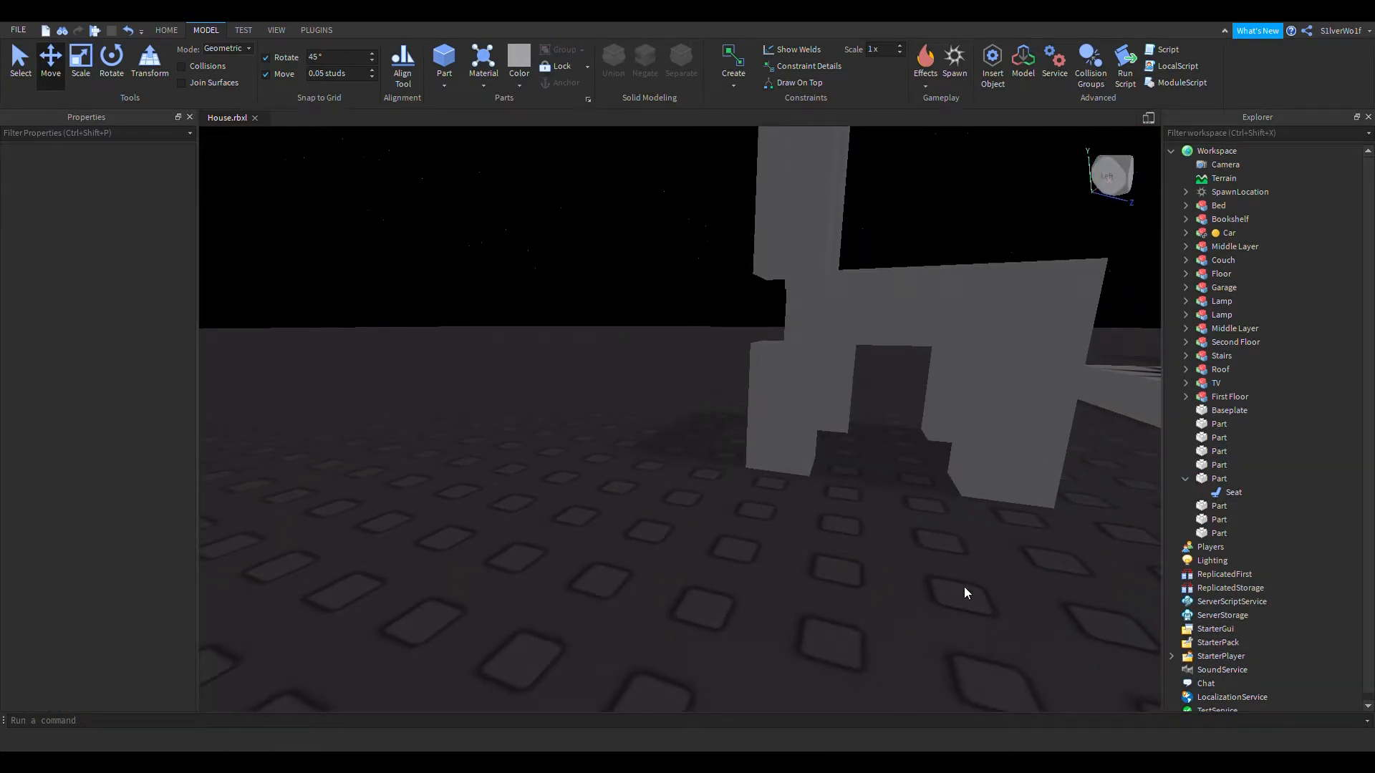
left_click(792, 427)
left_click_drag(877, 415, 905, 421)
left_click(879, 569)
Step: Select the three backrest parts together and move them forward to line up with the rear legs
right_click_drag(879, 568, 881, 568)
left_click_drag(657, 249, 749, 371)
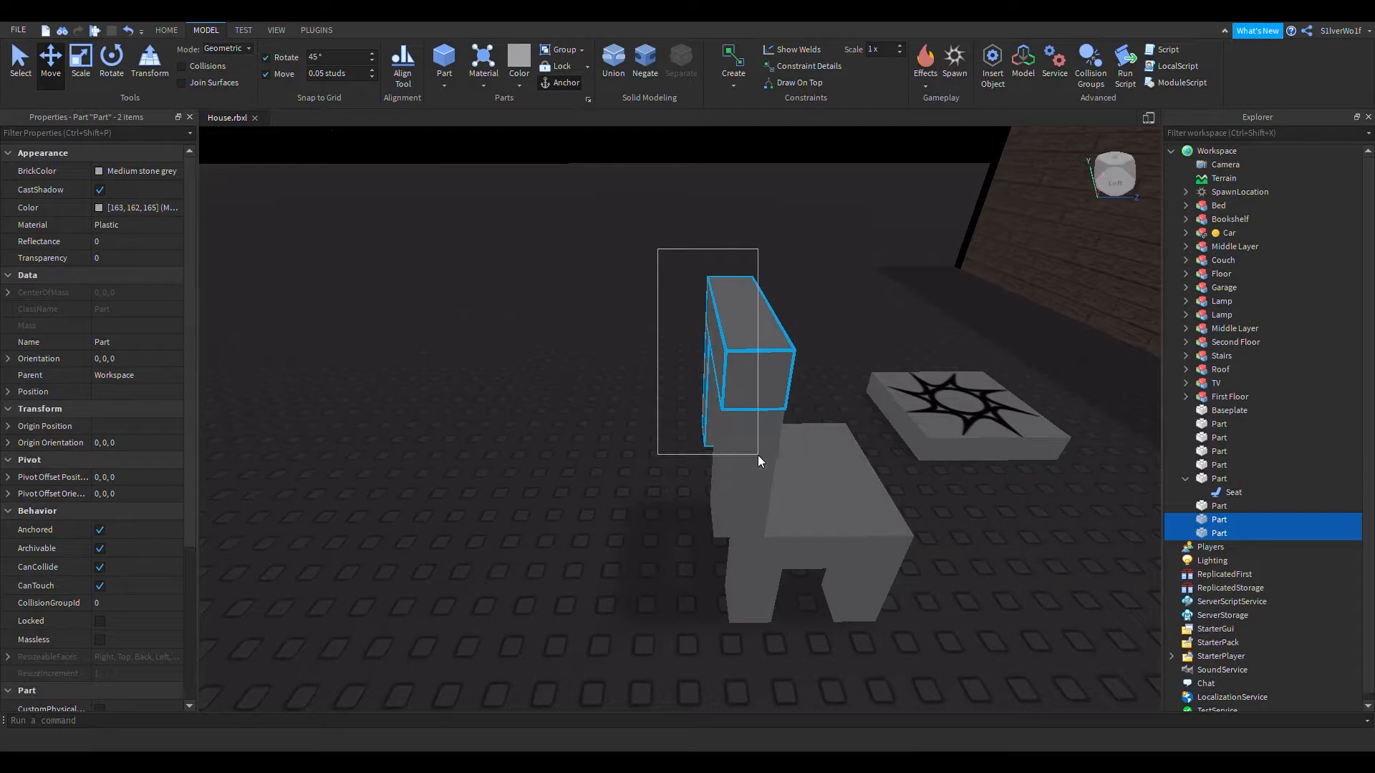
left_click_drag(757, 454, 786, 470)
left_click_drag(817, 398, 831, 408)
Step: Examine the alignment of the chair's backrest, seat and rear legs from several sides
right_click_drag(866, 530, 867, 530)
scroll(866, 530, "up", 5)
left_click(556, 580)
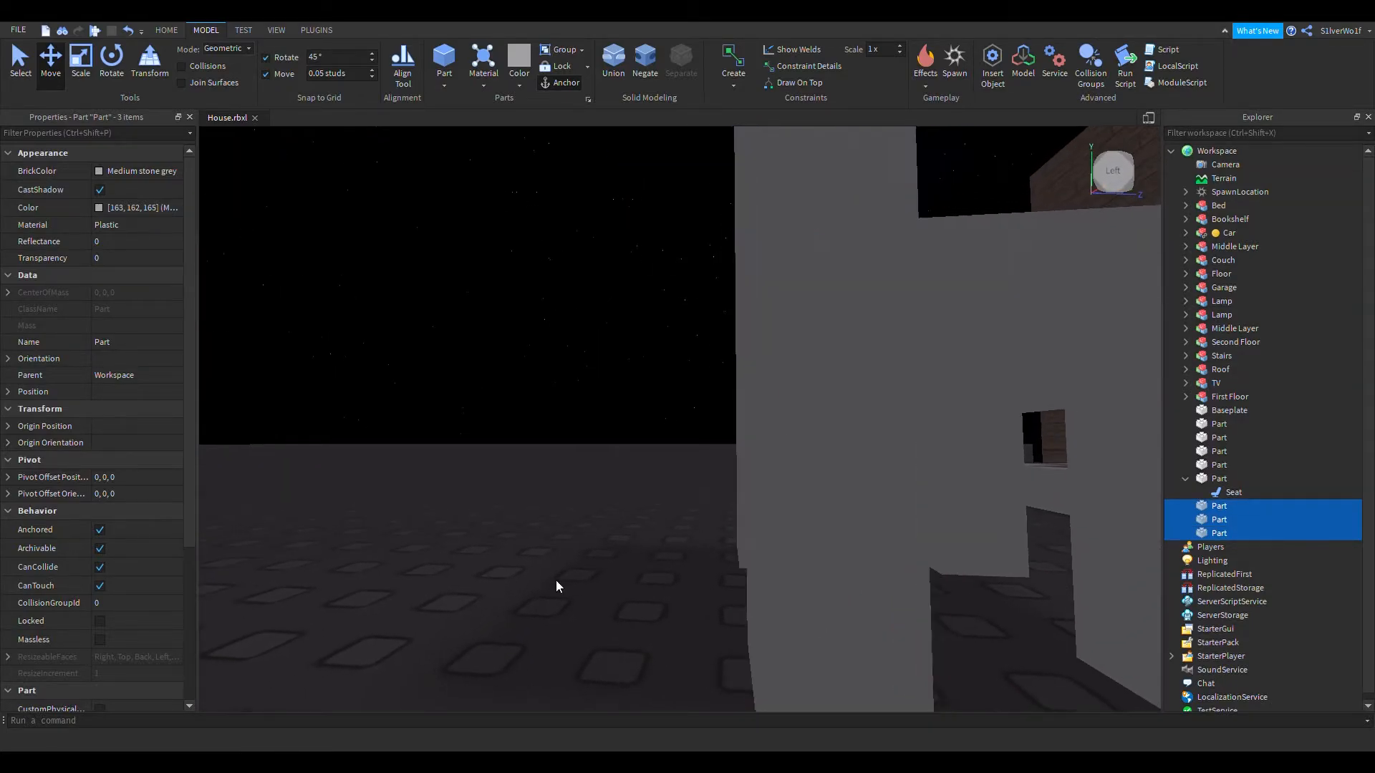
key("s")
right_click_drag(584, 547, 607, 482)
scroll(607, 482, "down", 5)
left_click_drag(684, 304, 902, 537)
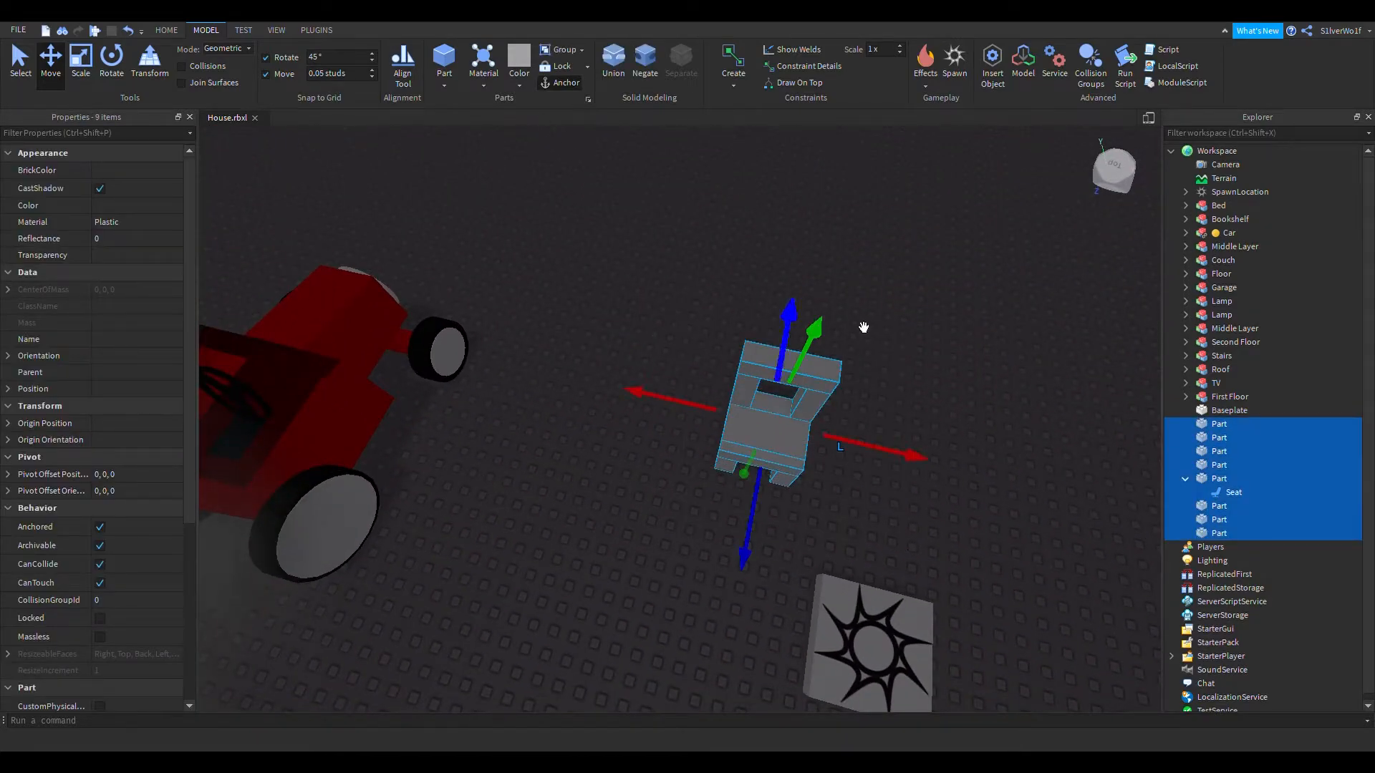
left_click(946, 332)
right_click_drag(947, 332, 947, 332)
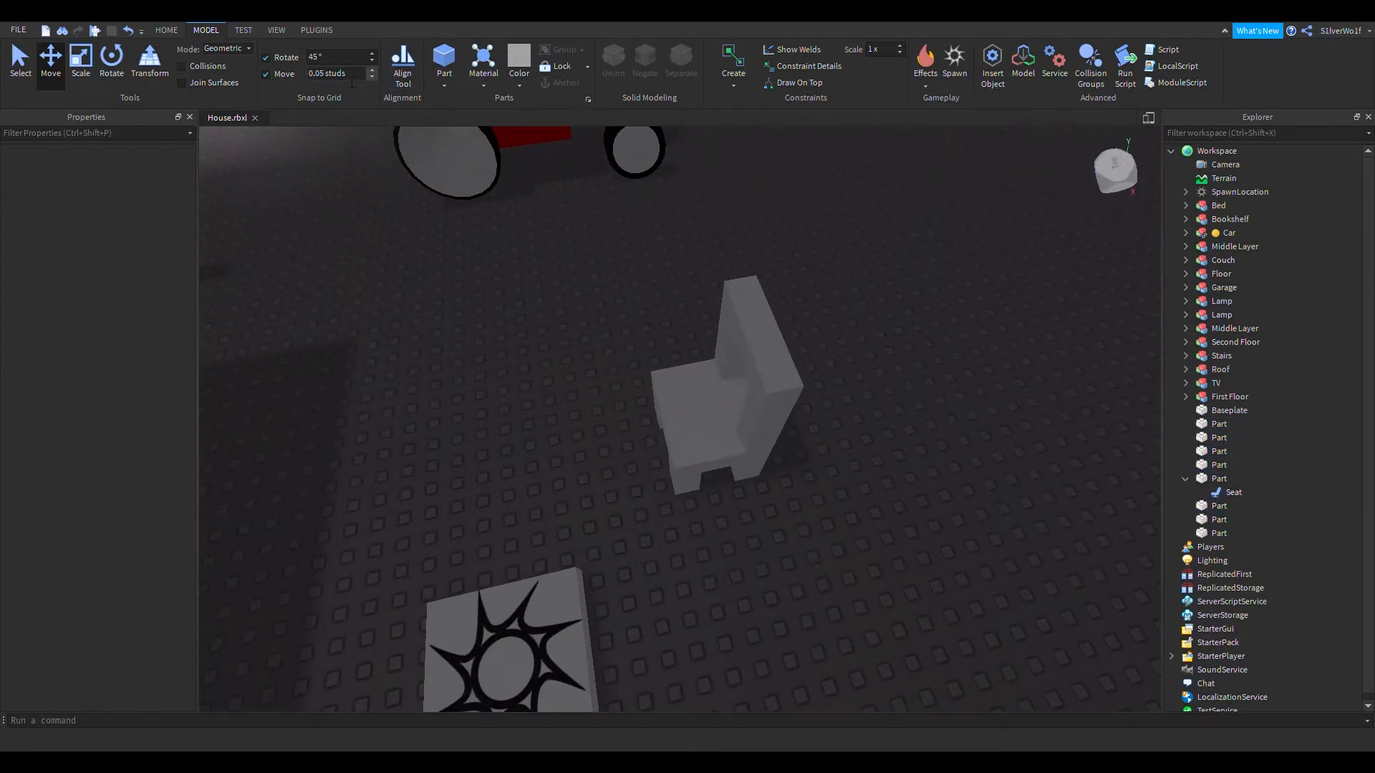
Step: Playtest the scene, walk the character to the chair to sit on it and get up, and end the playtest
left_click(95, 31)
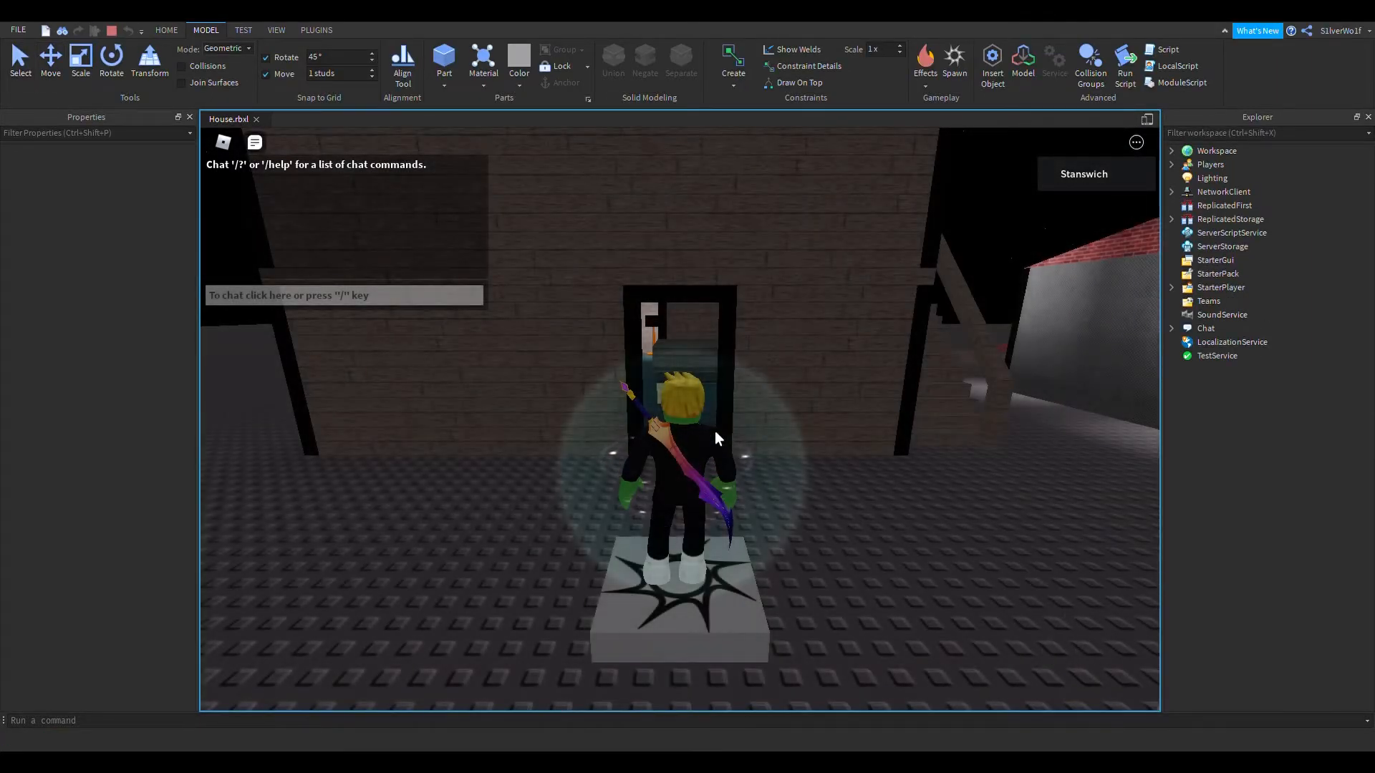
key("w")
right_click_drag(595, 316, 595, 317)
scroll(595, 317, "up", 5)
scroll(595, 316, "down", 5)
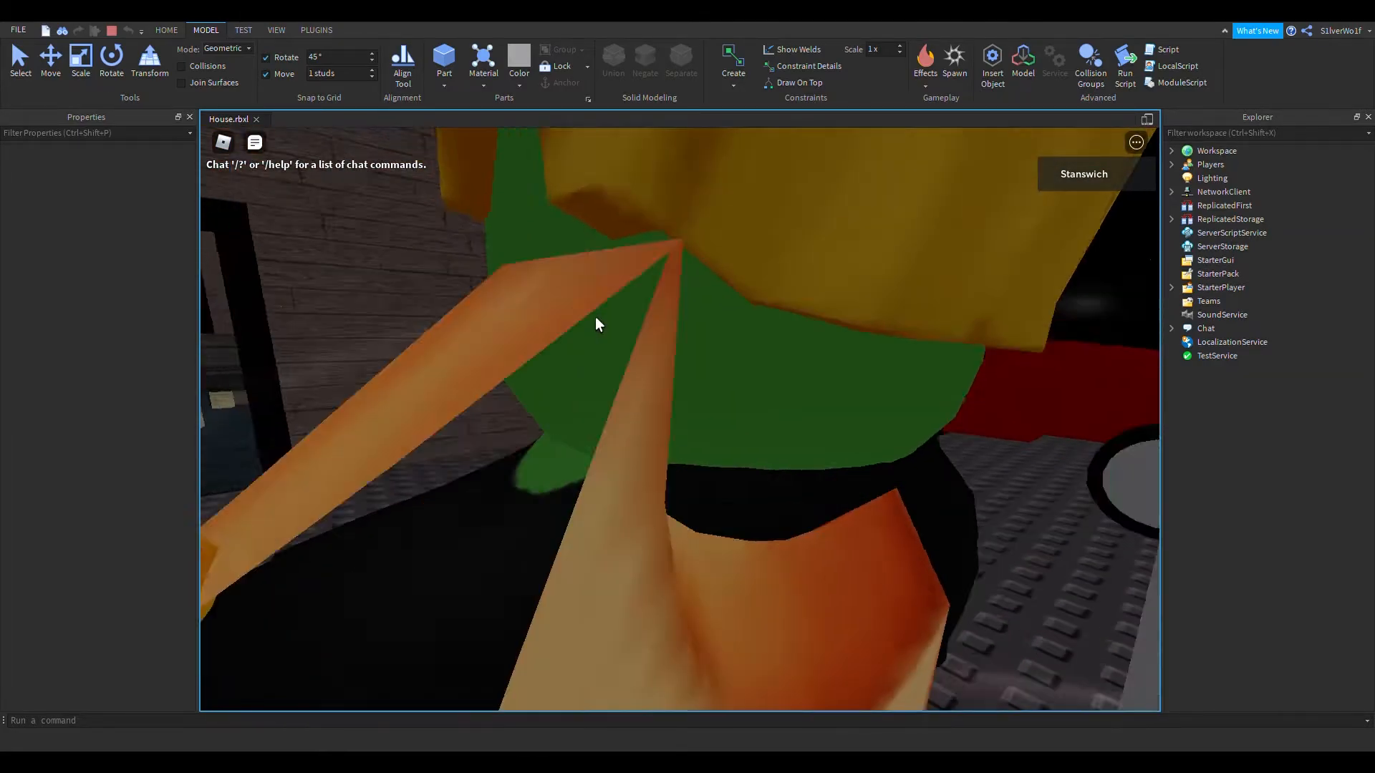
key("space")
key("s")
key("d")
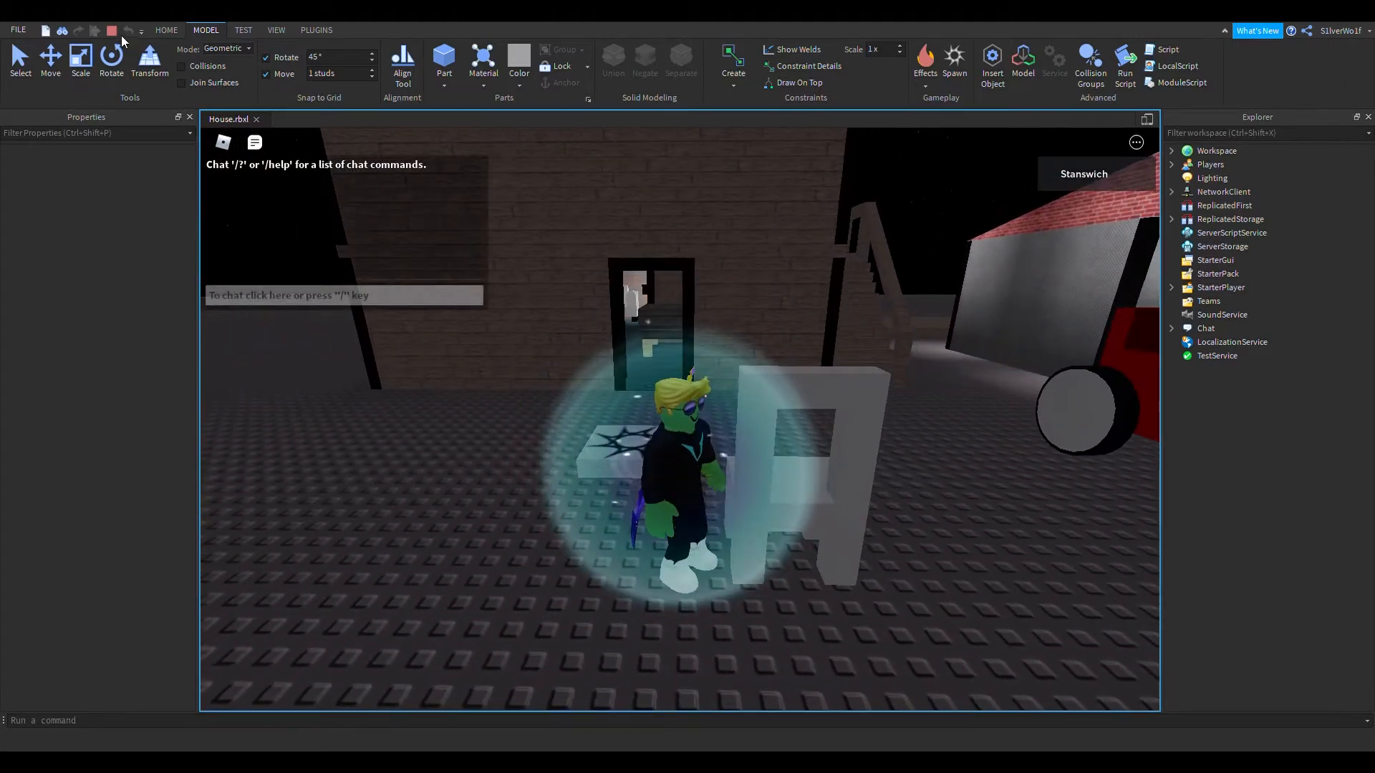
left_click(112, 30)
Step: Duplicate a backrest side post and centre the copy in the backrest opening at position -6, 4.5, 0
scroll(744, 349, "up", 5)
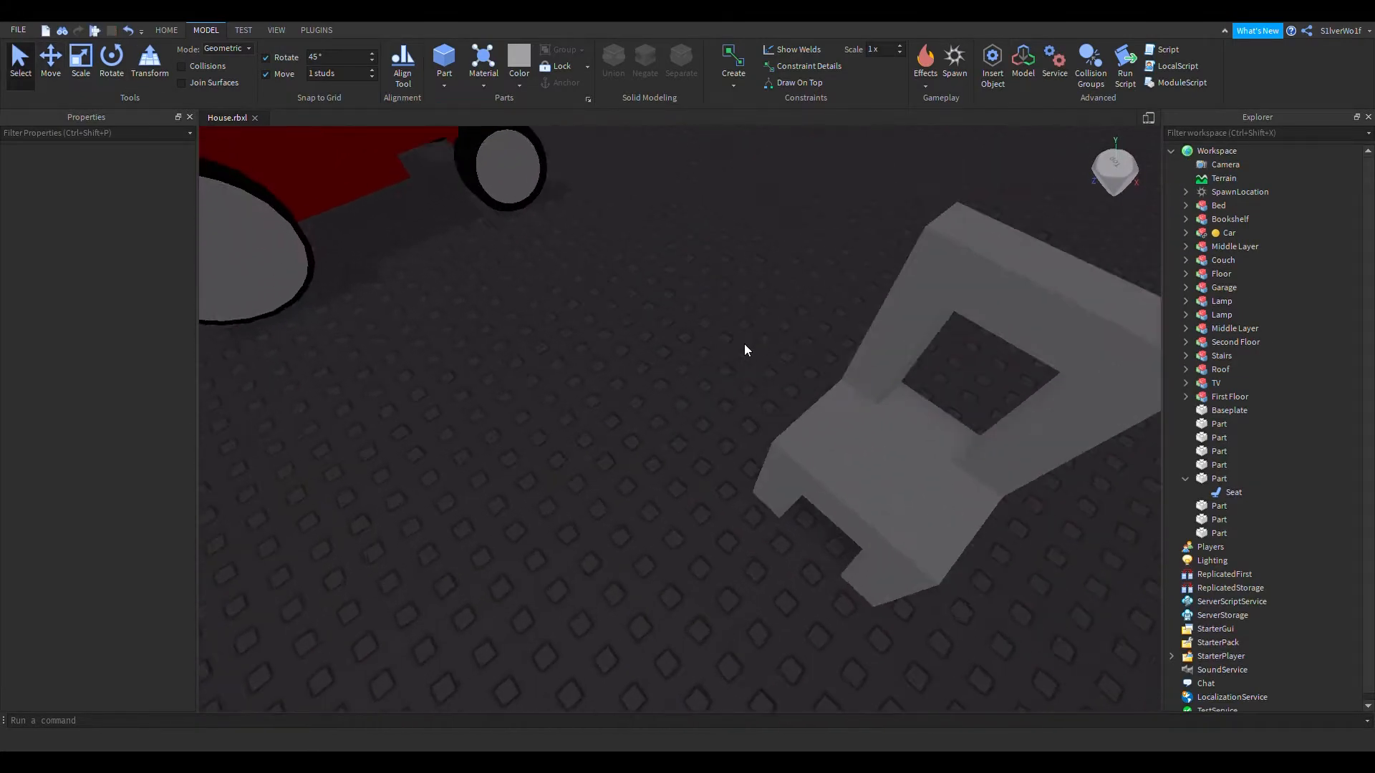
right_click_drag(745, 344, 770, 375)
left_click(738, 330)
key("ctrl+d")
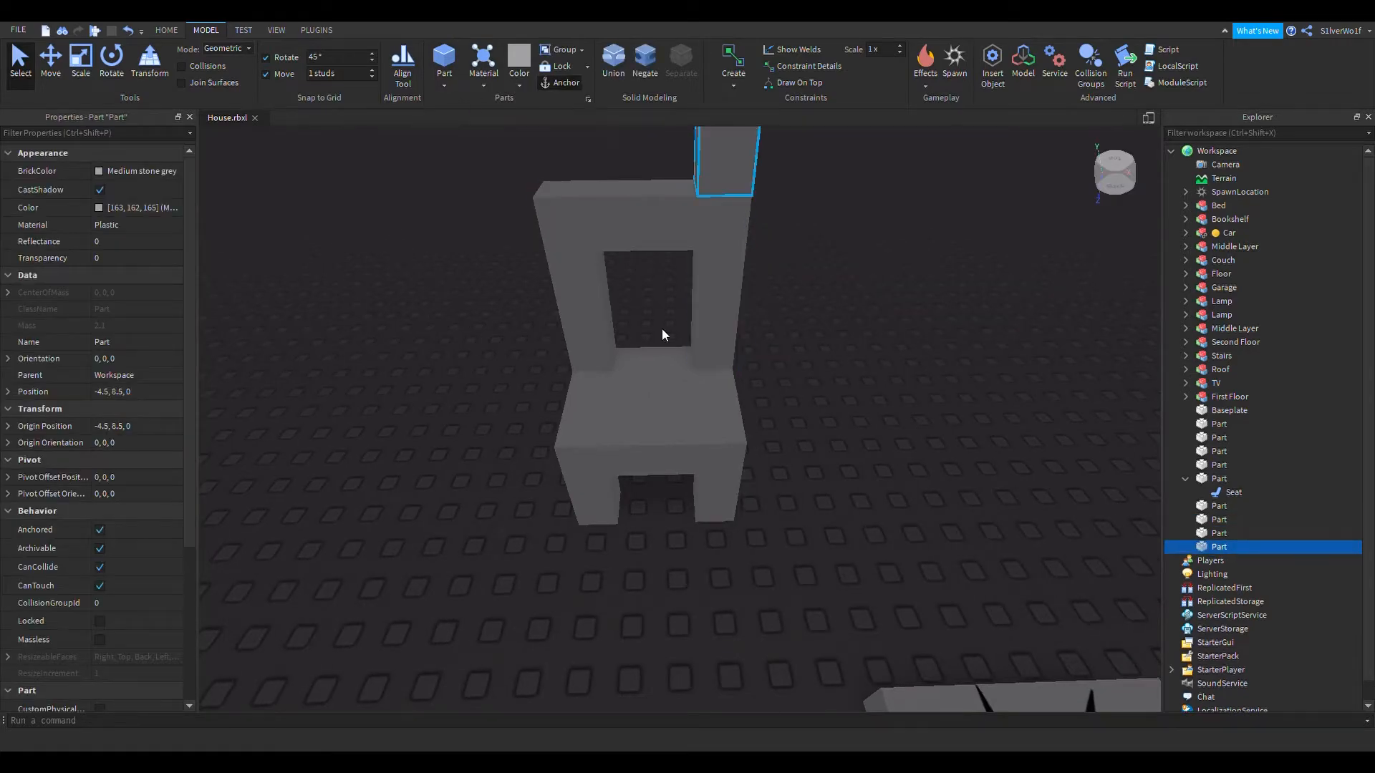
left_click_drag(663, 329, 688, 343)
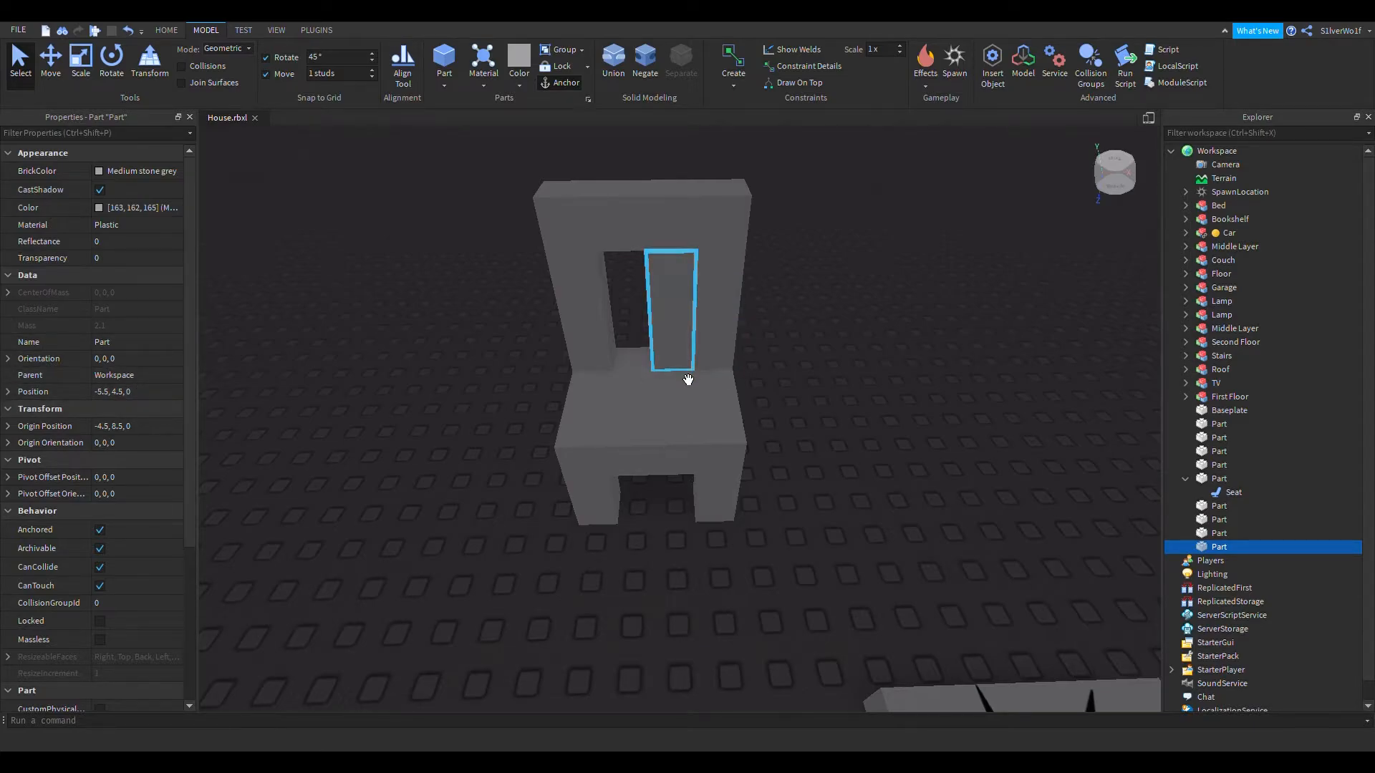
mouse_move(656, 372)
left_mouse_down()
mouse_move(641, 376)
mouse_move(662, 378)
left_mouse_up()
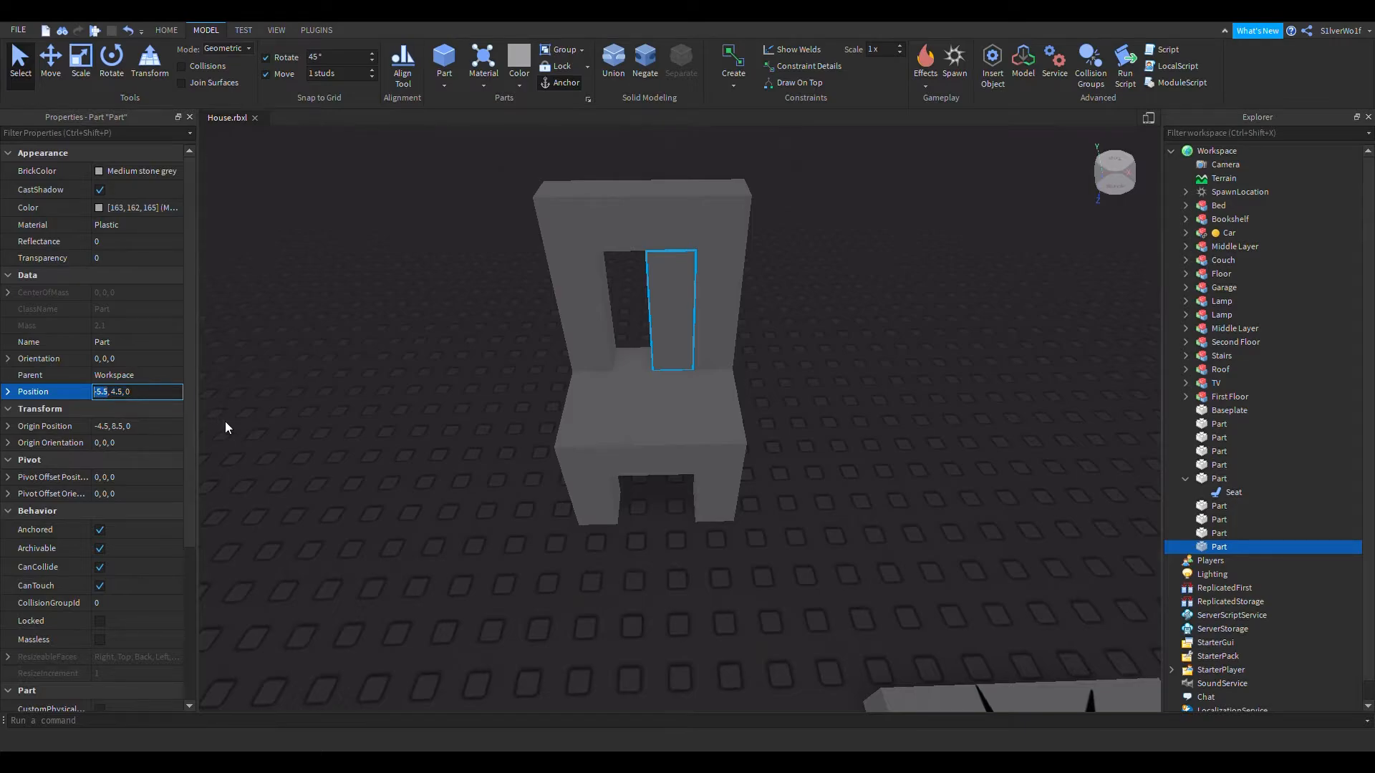
type("-6")
key("Return")
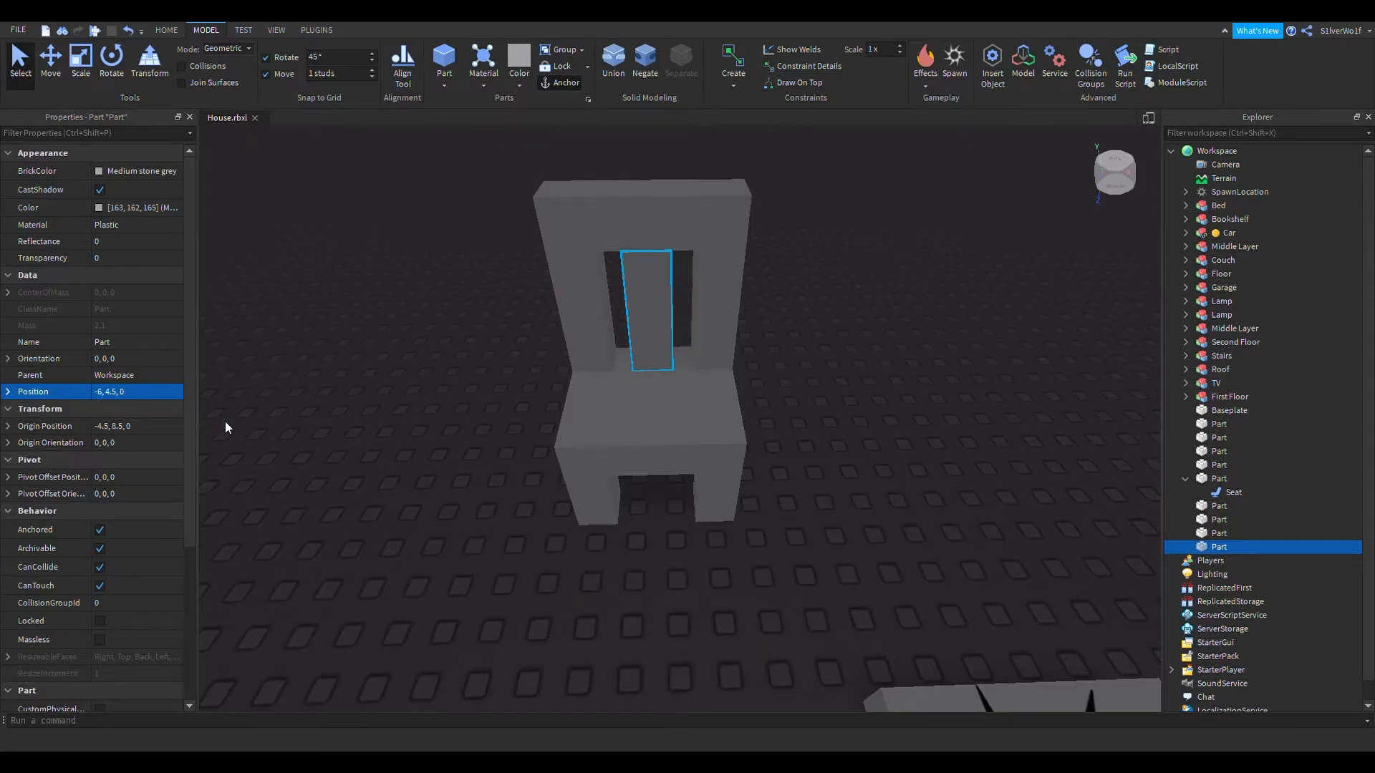
left_click(832, 471)
Step: Select all the chair's parts, group them into a model and name it Chair
right_click_drag(832, 471, 858, 465)
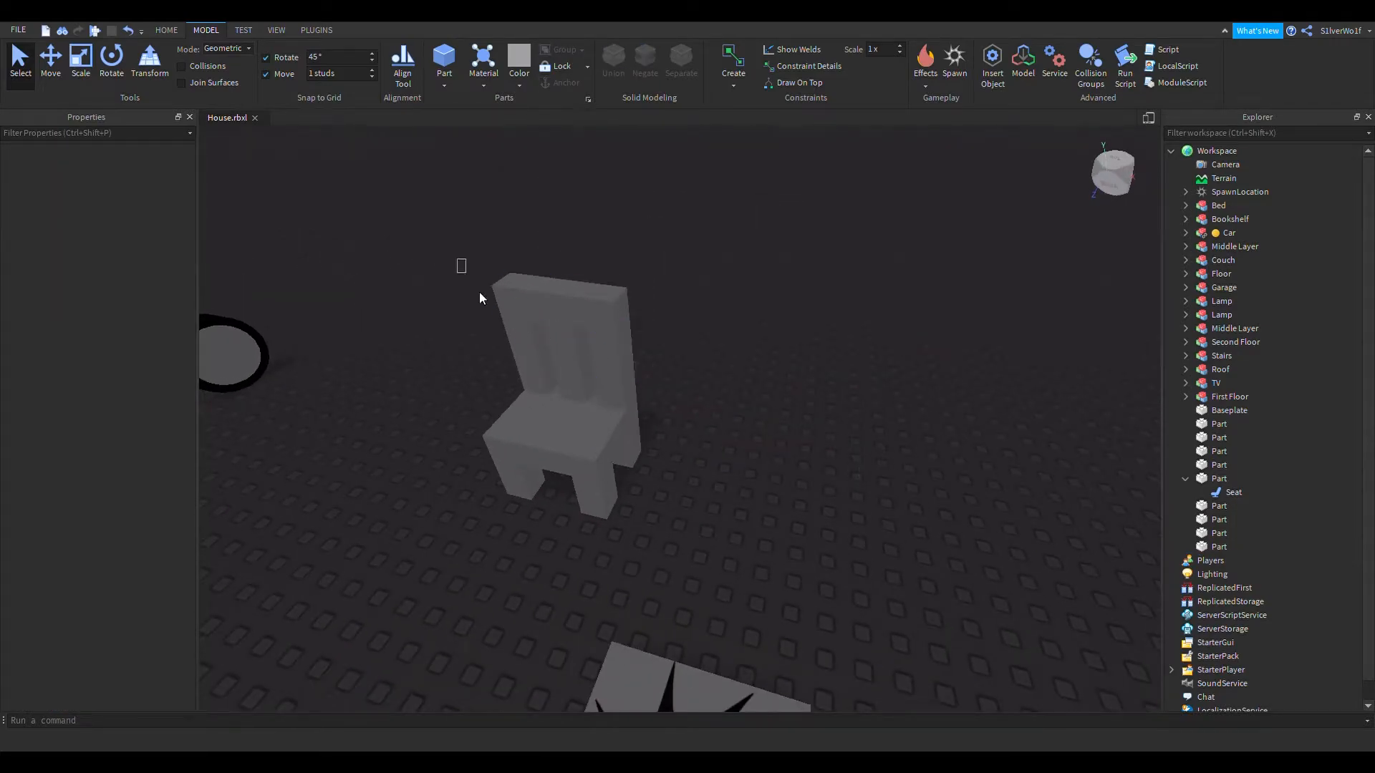
left_click_drag(479, 290, 752, 567)
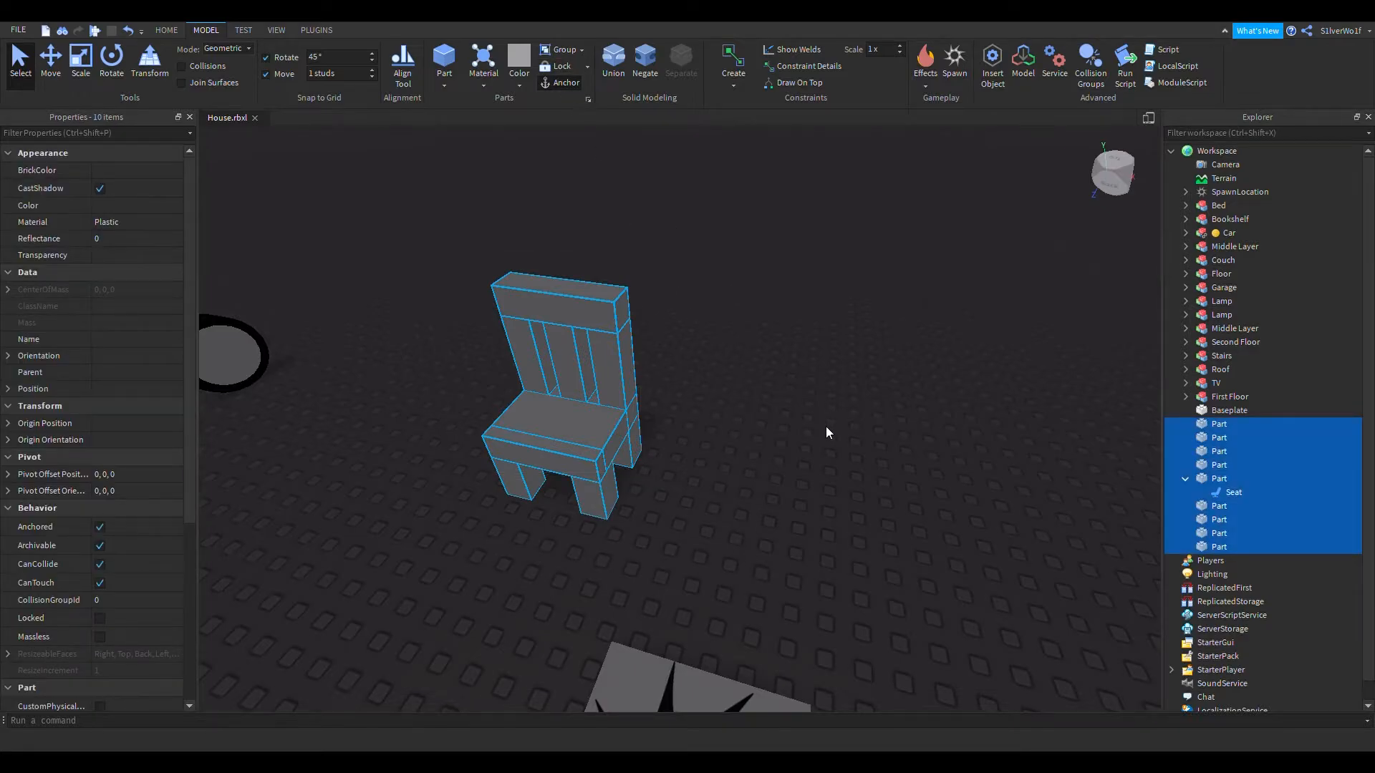
right_click_drag(826, 430, 862, 431)
left_click(1186, 478)
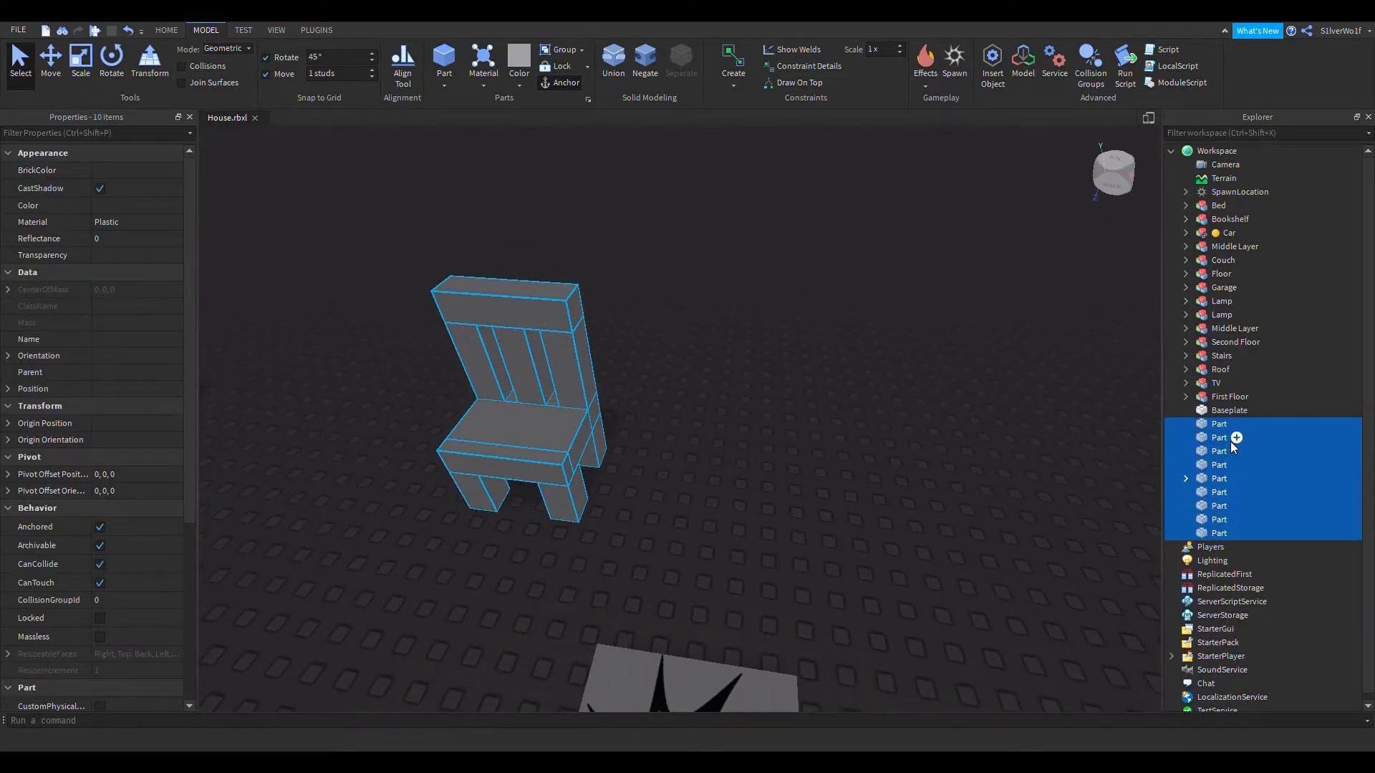
key("ctrl+g")
left_click(1229, 343)
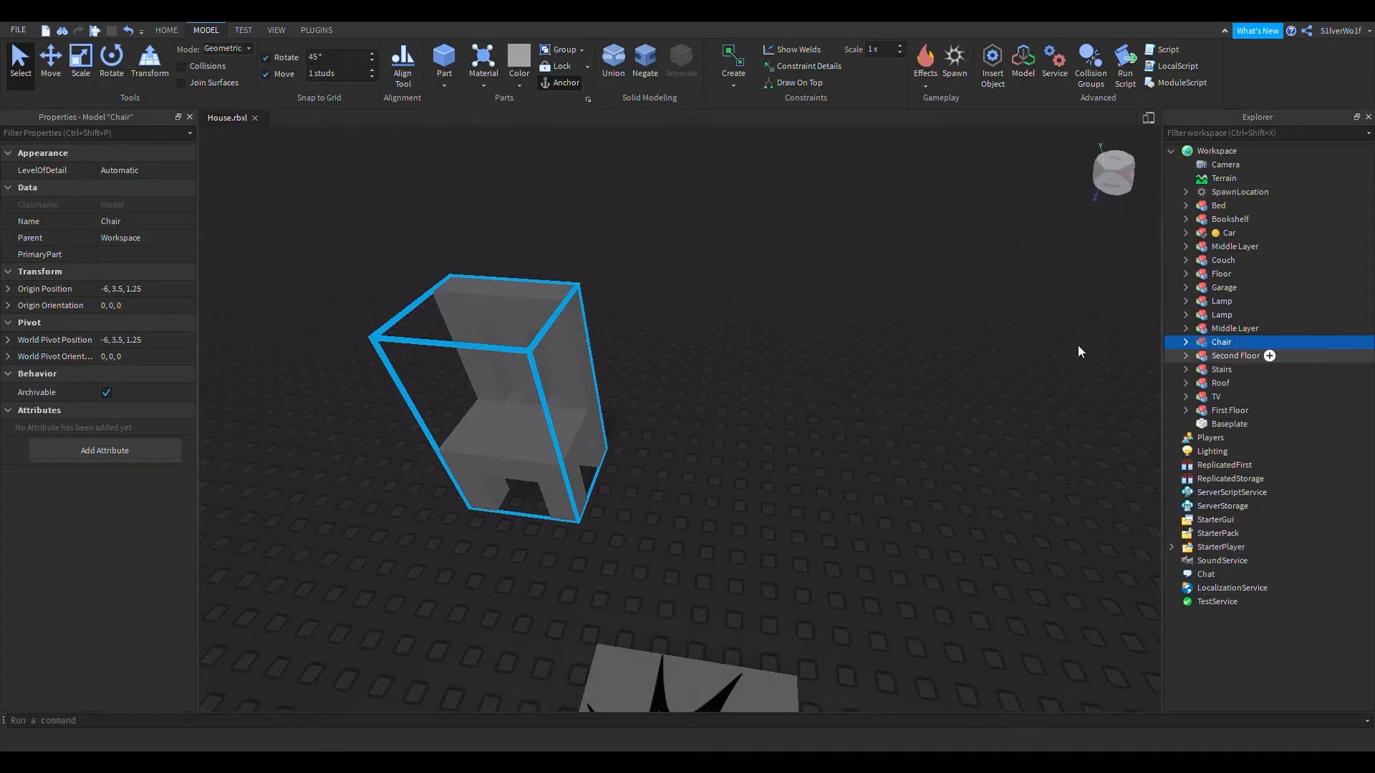
Step: Move the chair onto the house's wooden upper floor and rotate it to orientation 0, -90, 0 near the wall
right_click_drag(759, 287, 746, 285)
scroll(746, 285, "down", 4)
left_click_drag(875, 432, 665, 261)
right_click_drag(666, 260, 779, 301)
left_click_drag(1132, 614, 808, 334)
right_click_drag(808, 335, 773, 352)
key("a")
left_click_drag(772, 351, 626, 267)
key("r")
key("r")
key("r")
right_click_drag(852, 376, 848, 378)
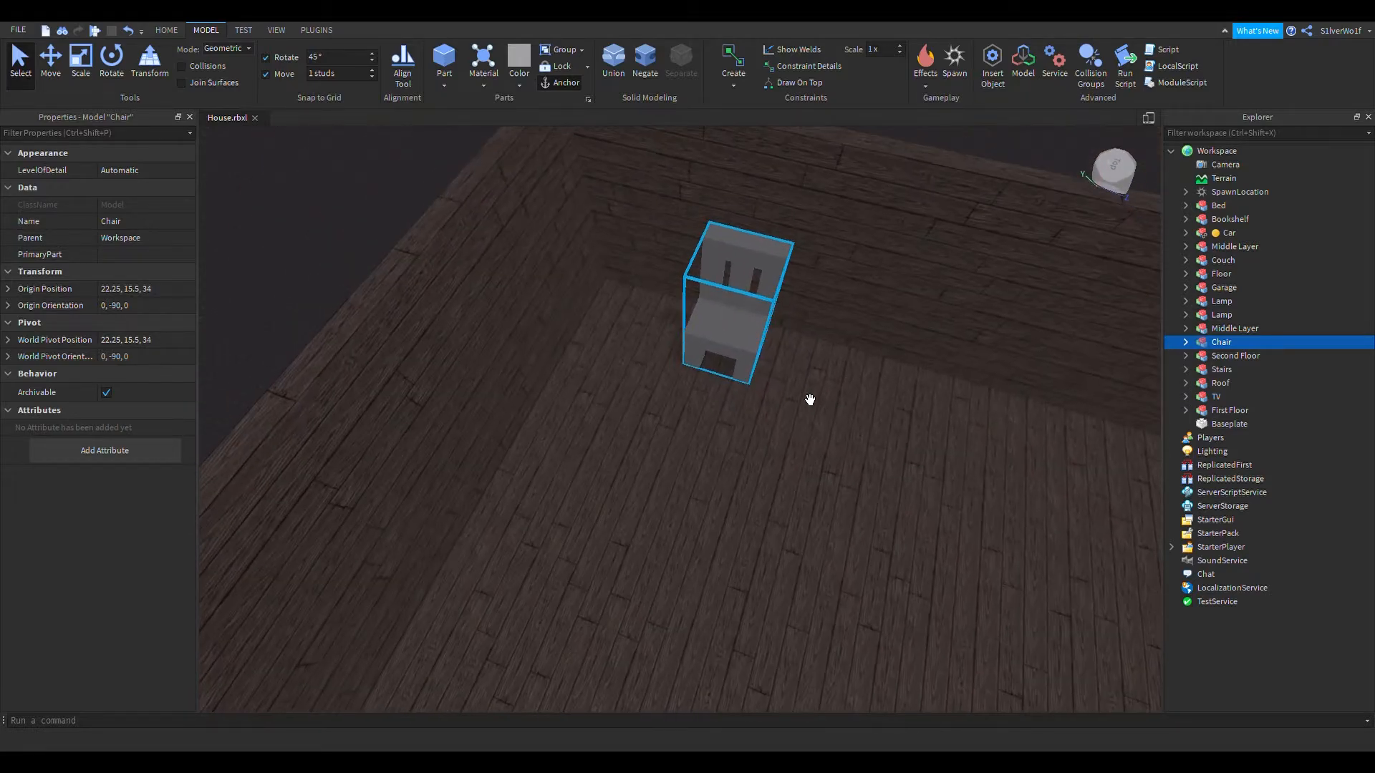
Step: Duplicate the upstairs chair and place the copy by the adjacent wall at 15.25, 15.5, 28, rotated to 0, 0, 0
key("ctrl+v")
left_click_drag(745, 265, 595, 430)
key("ctrl+r")
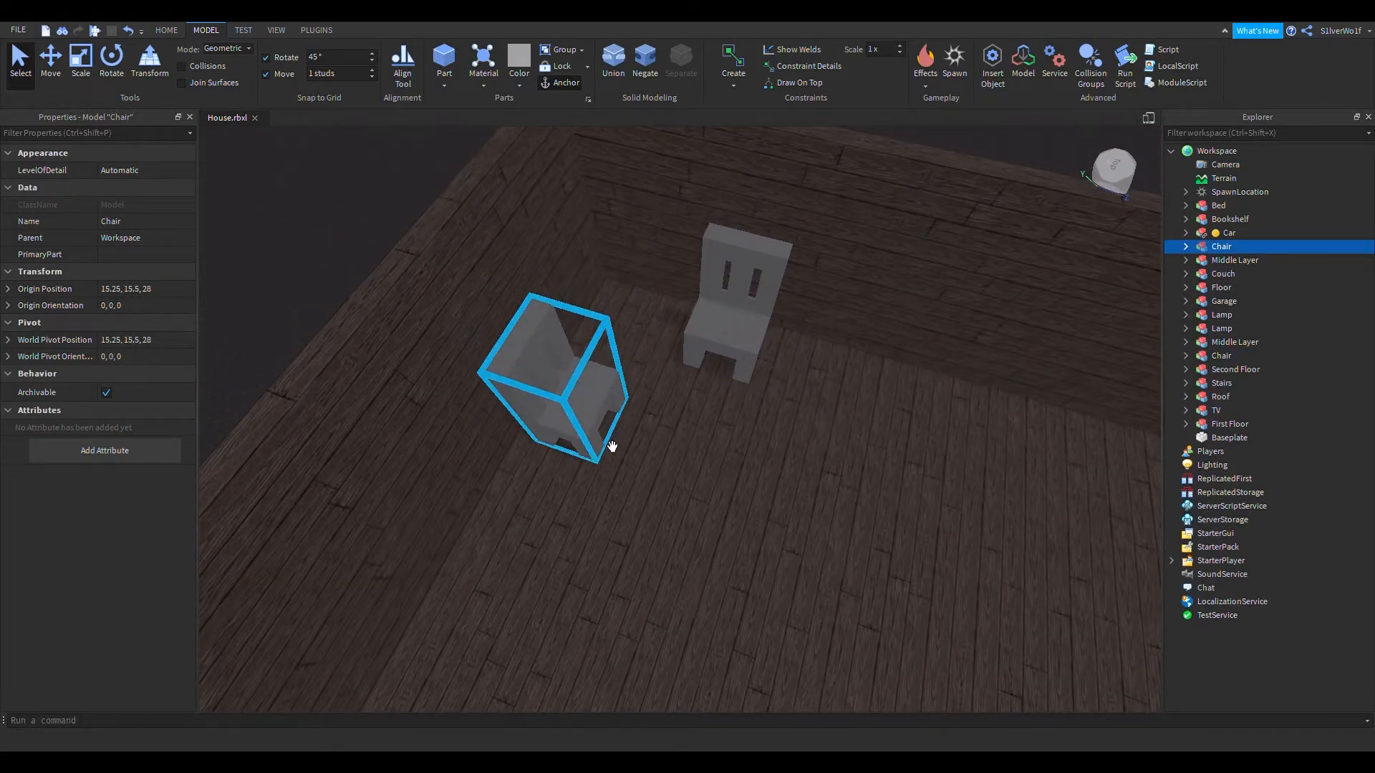
right_click_drag(522, 435, 514, 431)
key("a")
left_click(590, 474)
Step: Insert a block near the spawn pad, anchor it, scale it into a tall narrow post and raise it to -4.5, 4, -2.5
right_click_drag(590, 474, 592, 475)
key("w")
left_click(433, 55)
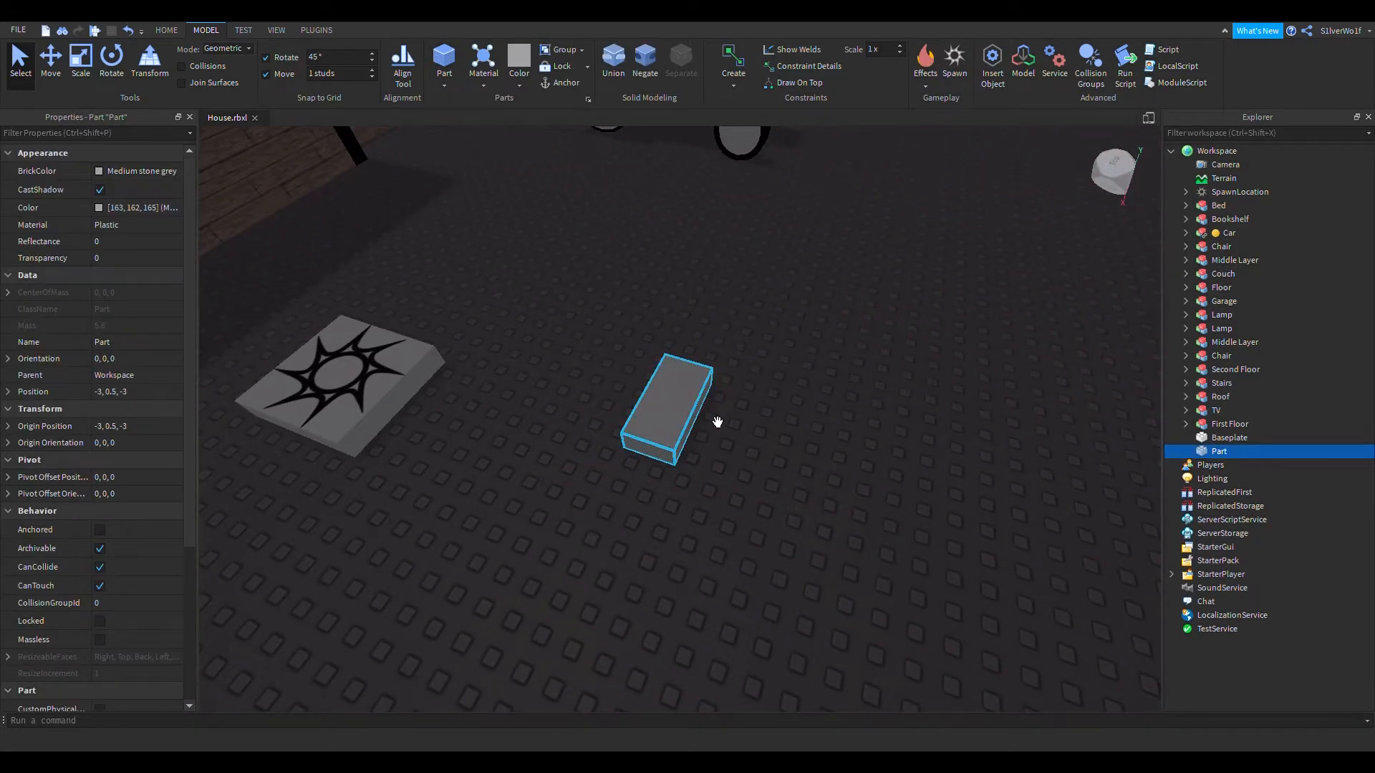
left_click_drag(671, 491, 677, 442)
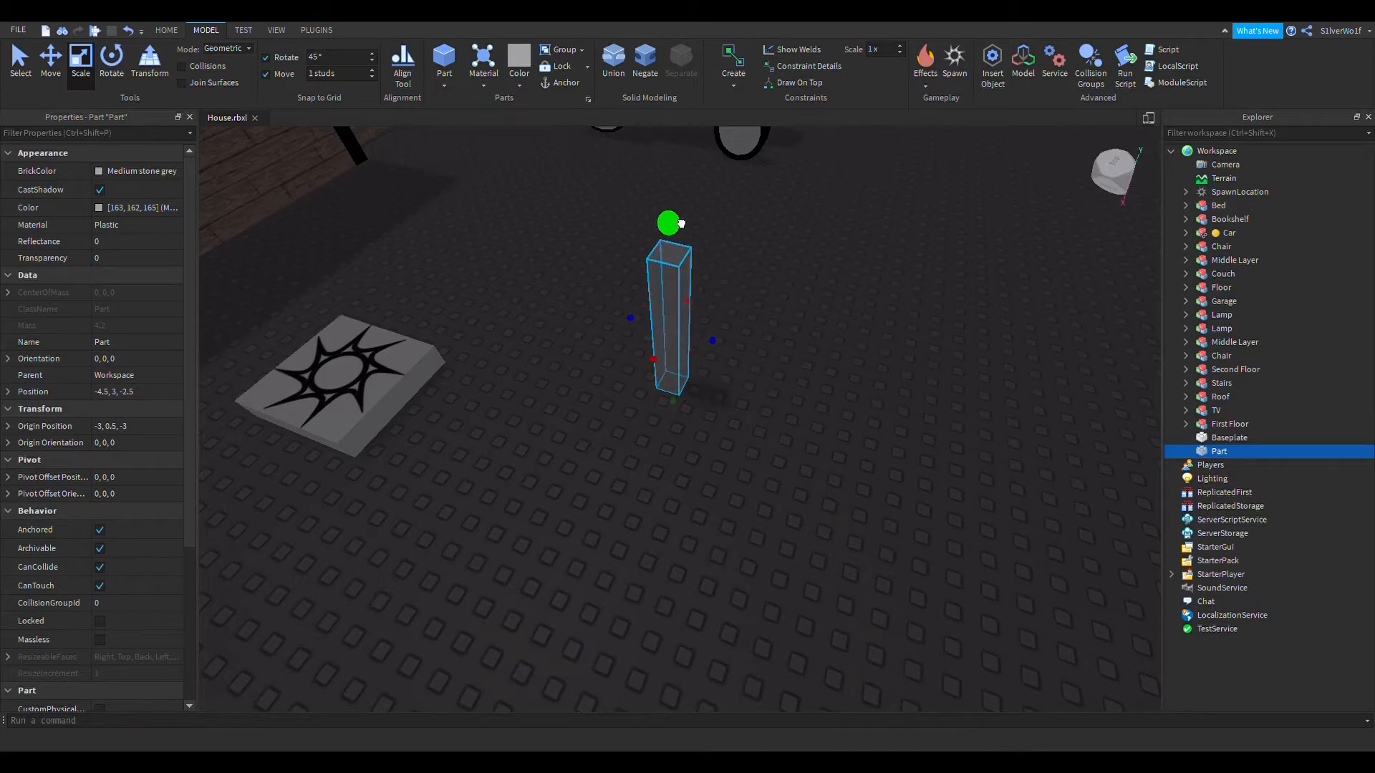
left_click_drag(681, 225, 682, 224)
right_click_drag(741, 445, 741, 443)
key("d")
left_click(741, 442)
left_click(584, 366)
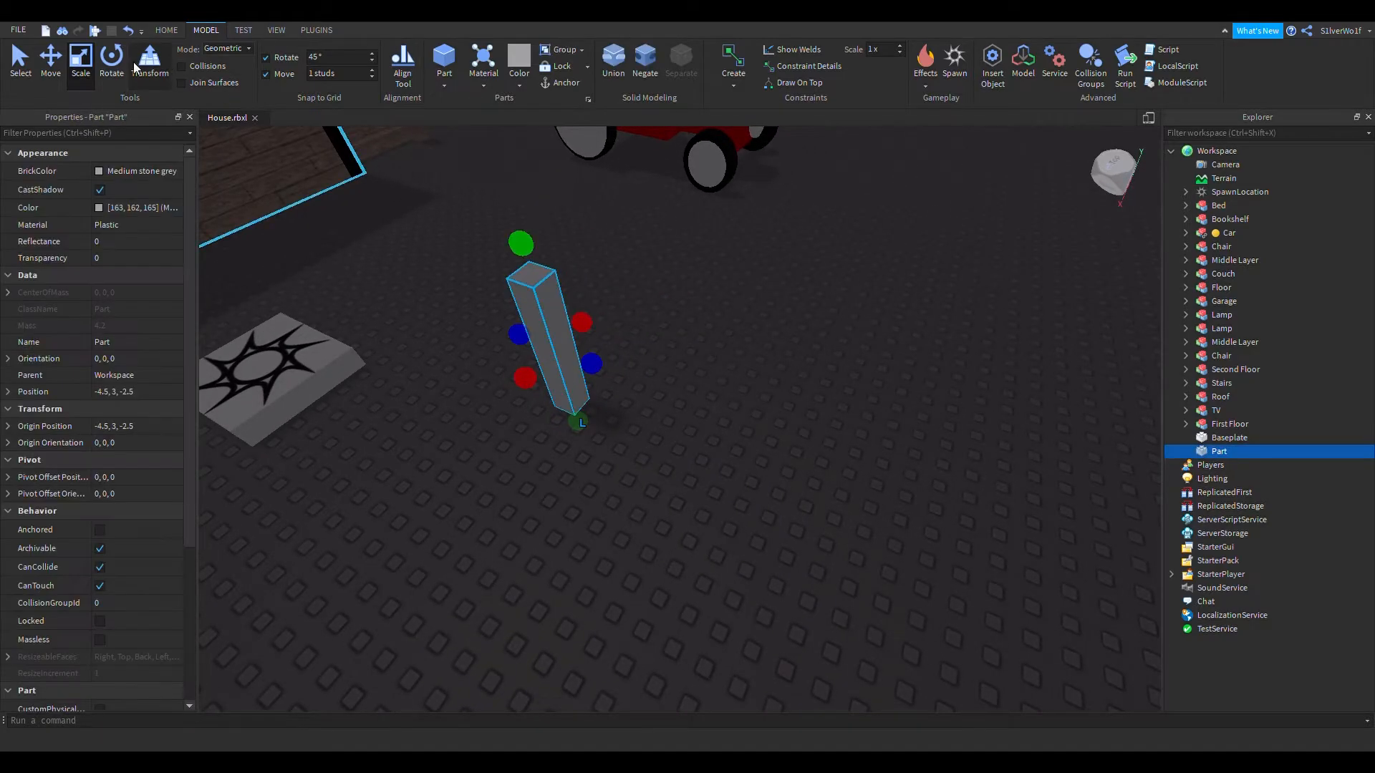
key("ctrl+2")
left_click_drag(536, 237, 524, 183)
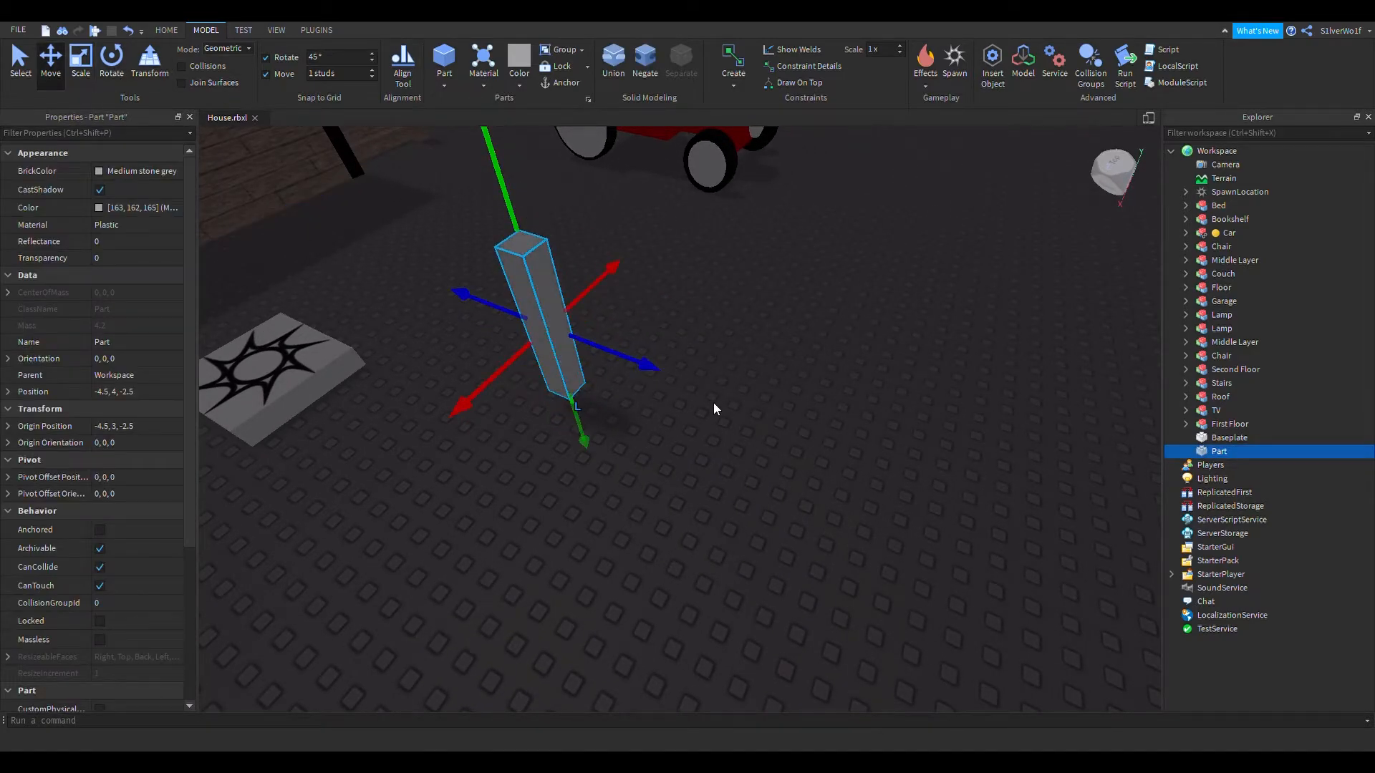
left_click(741, 441)
key("a")
key("w")
left_click(443, 58)
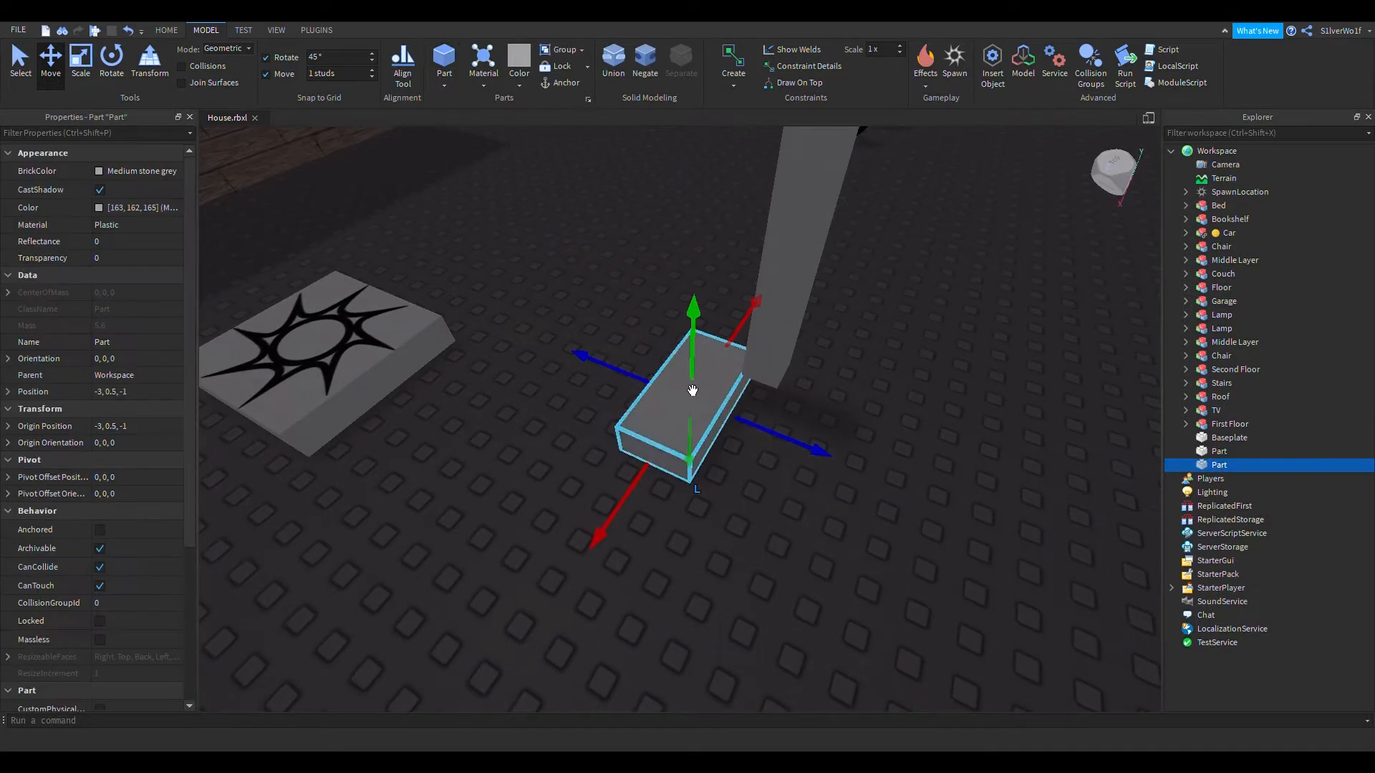
right_click_drag(670, 371, 669, 370)
right_click_drag(707, 434, 709, 435)
key("f")
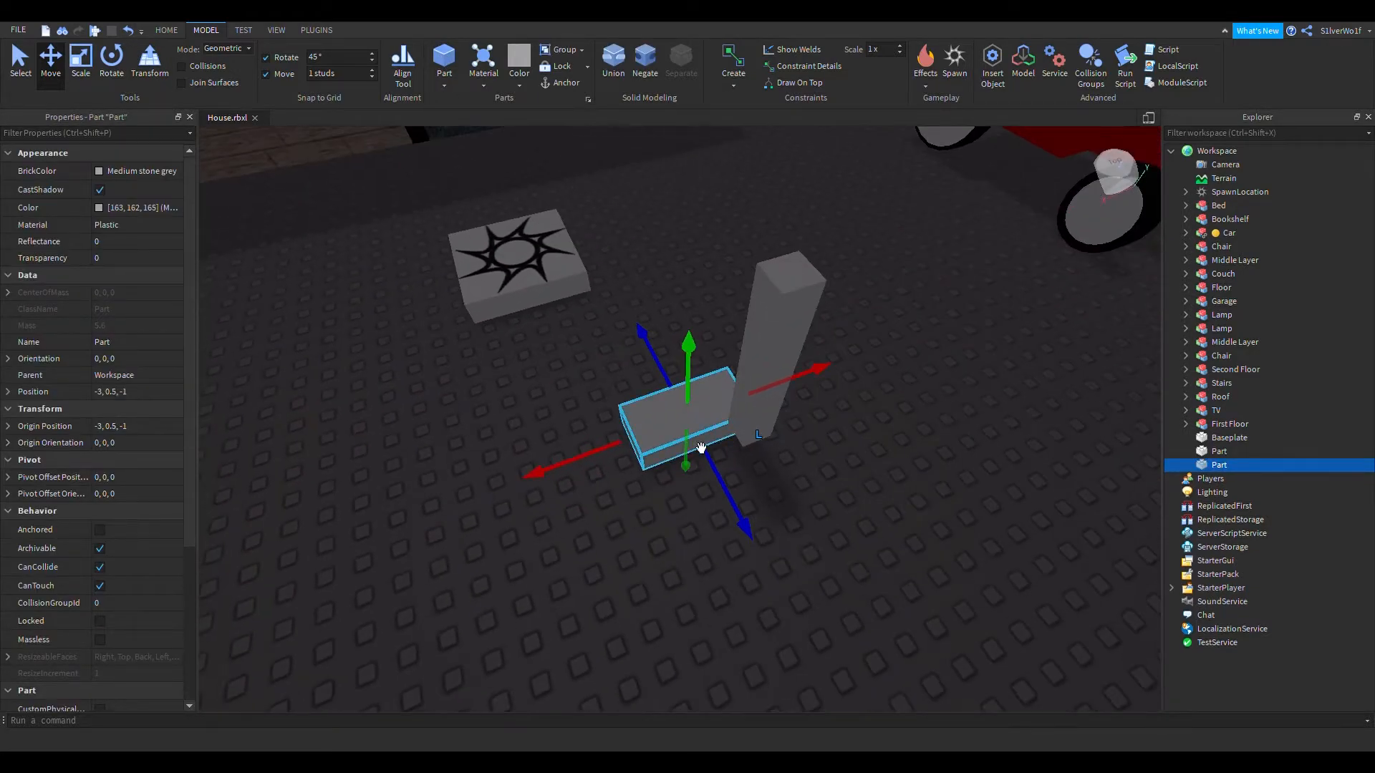
key("Delete")
Step: Insert a wedge, fit it against one side of the raised post's base and scale it to the post's width
right_click_drag(748, 484, 762, 467)
left_click(475, 137)
left_click_drag(751, 439, 528, 515)
left_click_drag(489, 410, 509, 369)
key("ctrl+3")
left_click_drag(467, 476, 518, 464)
left_click(687, 549)
right_click_drag(686, 547, 663, 495)
key("d")
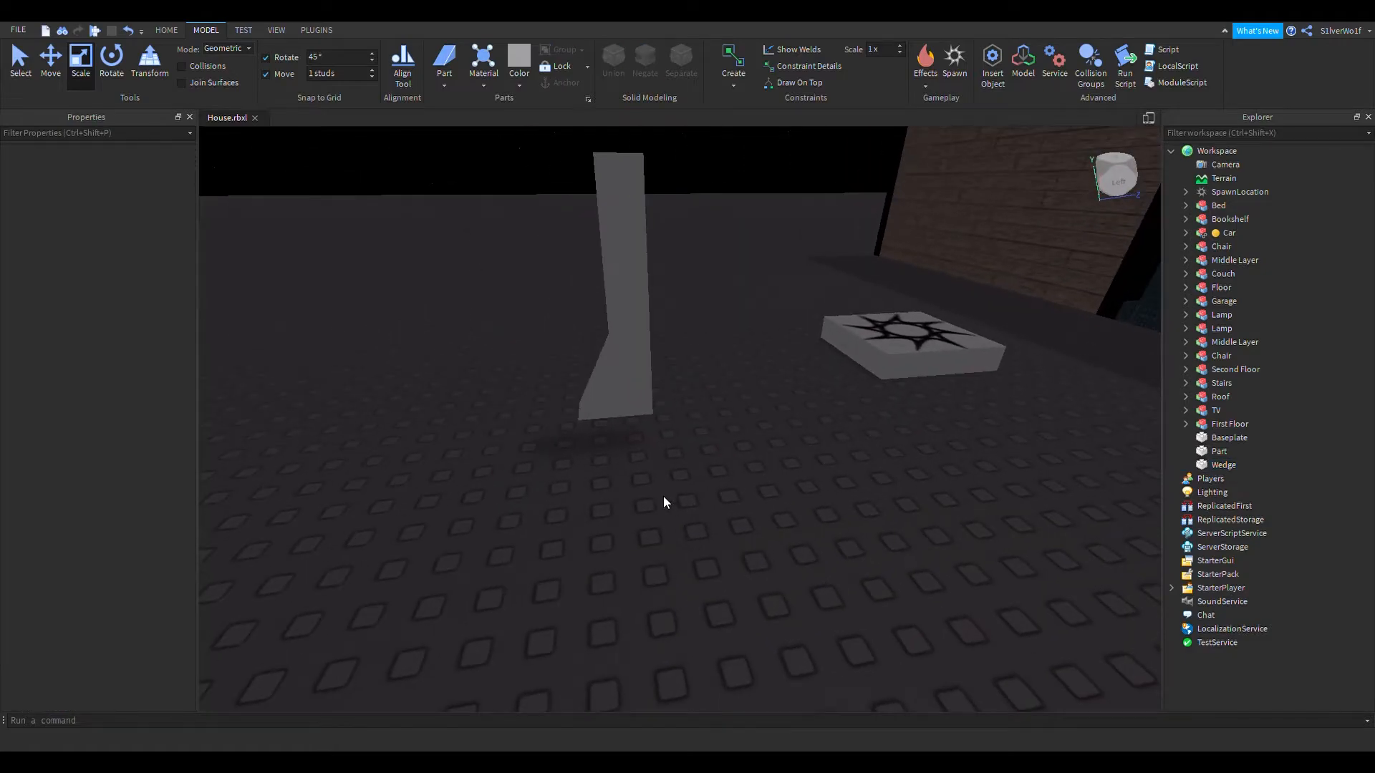
Step: Duplicate the wedge and place the copy, rotated 90°, against the adjacent side of the post's base
left_click(611, 395)
right_click_drag(611, 395, 773, 460)
key("a")
key("ctrl+d")
key("d")
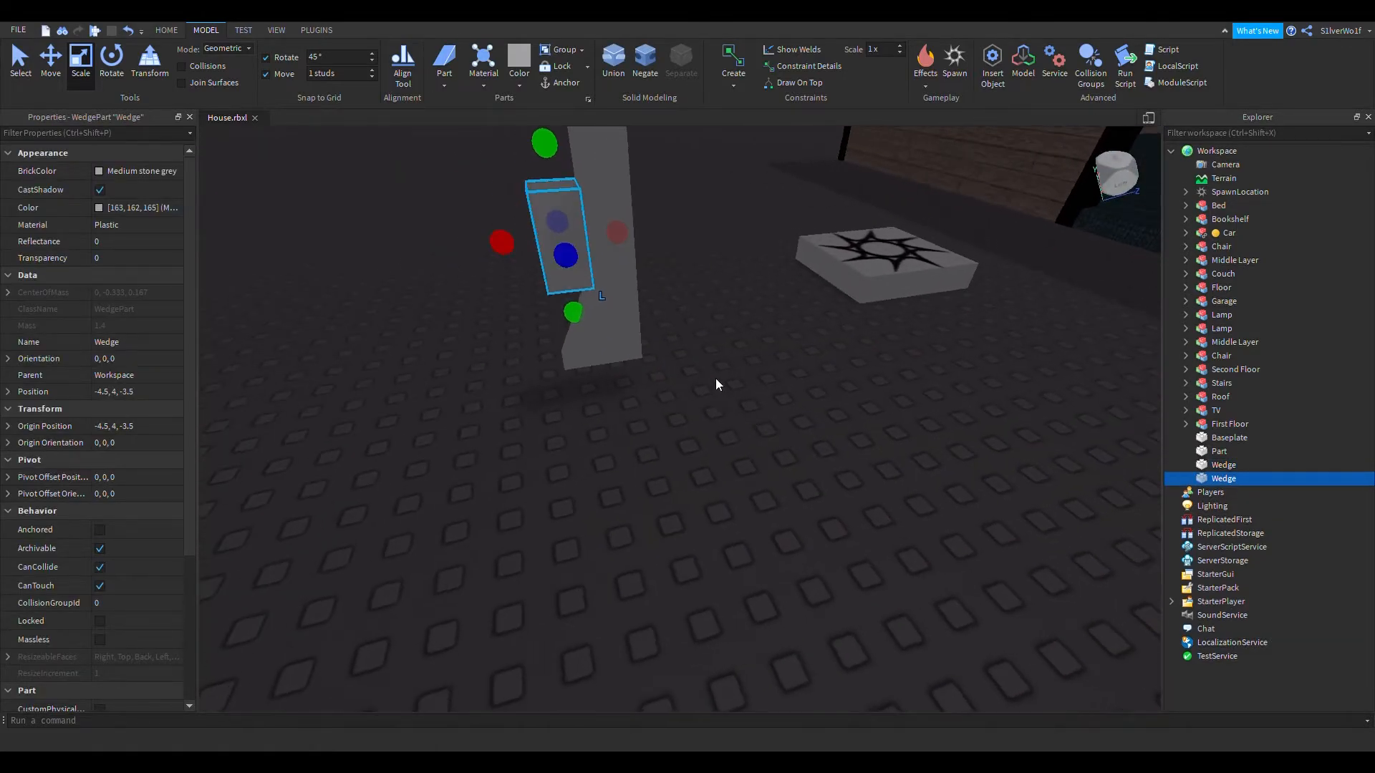
left_click_drag(569, 287, 620, 351)
key("a")
right_click_drag(766, 474, 792, 439)
key("ctrl+r")
Step: Add a third wedge copy opposite the first one at -4.5, 2, -1.5 with orientation 0, 180, 0
key("d")
key("d")
key("ctrl+d")
key("d")
key("ctrl+r")
left_click_drag(661, 259, 668, 309)
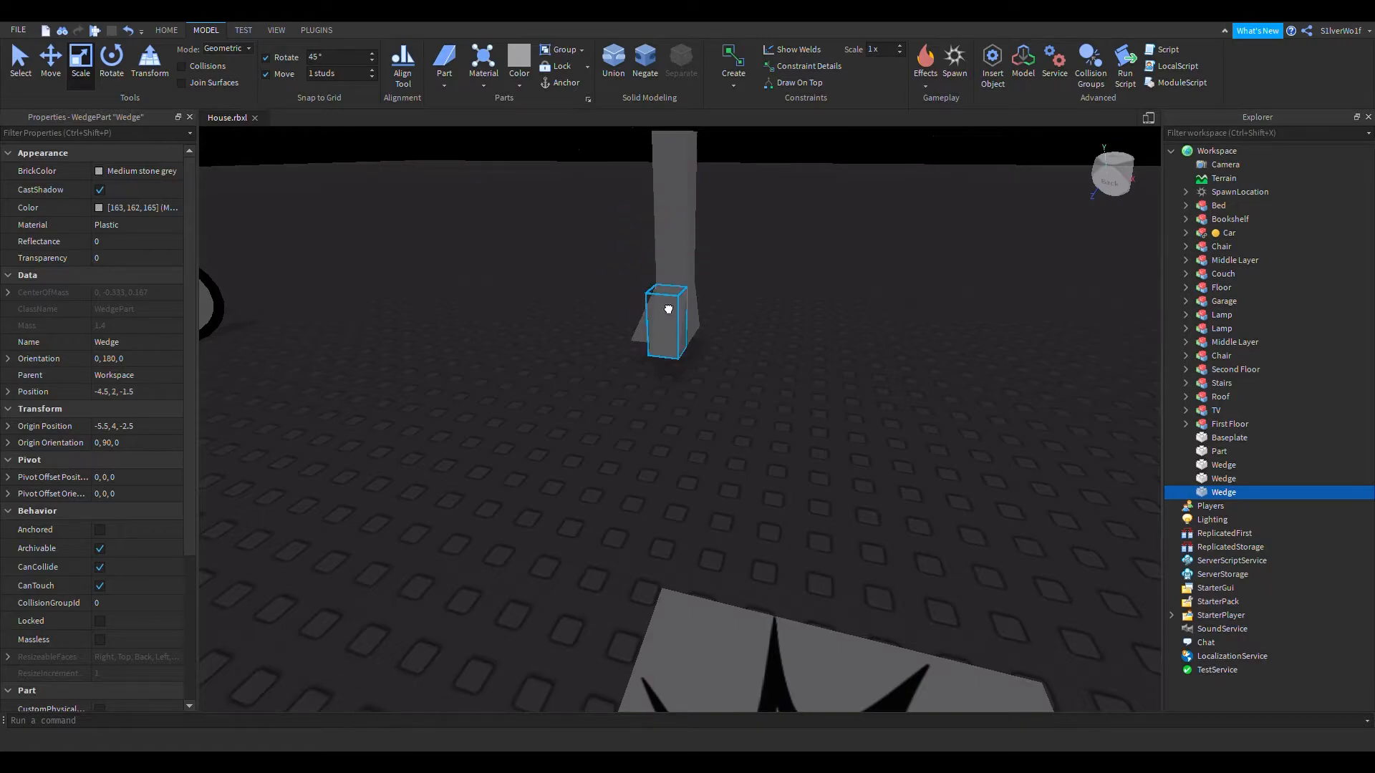
Step: Add a fourth wedge copy with orientation 0, -90, 0 on the remaining side of the post's base
key("ctrl+d")
key("d")
right_click_drag(800, 359, 800, 359)
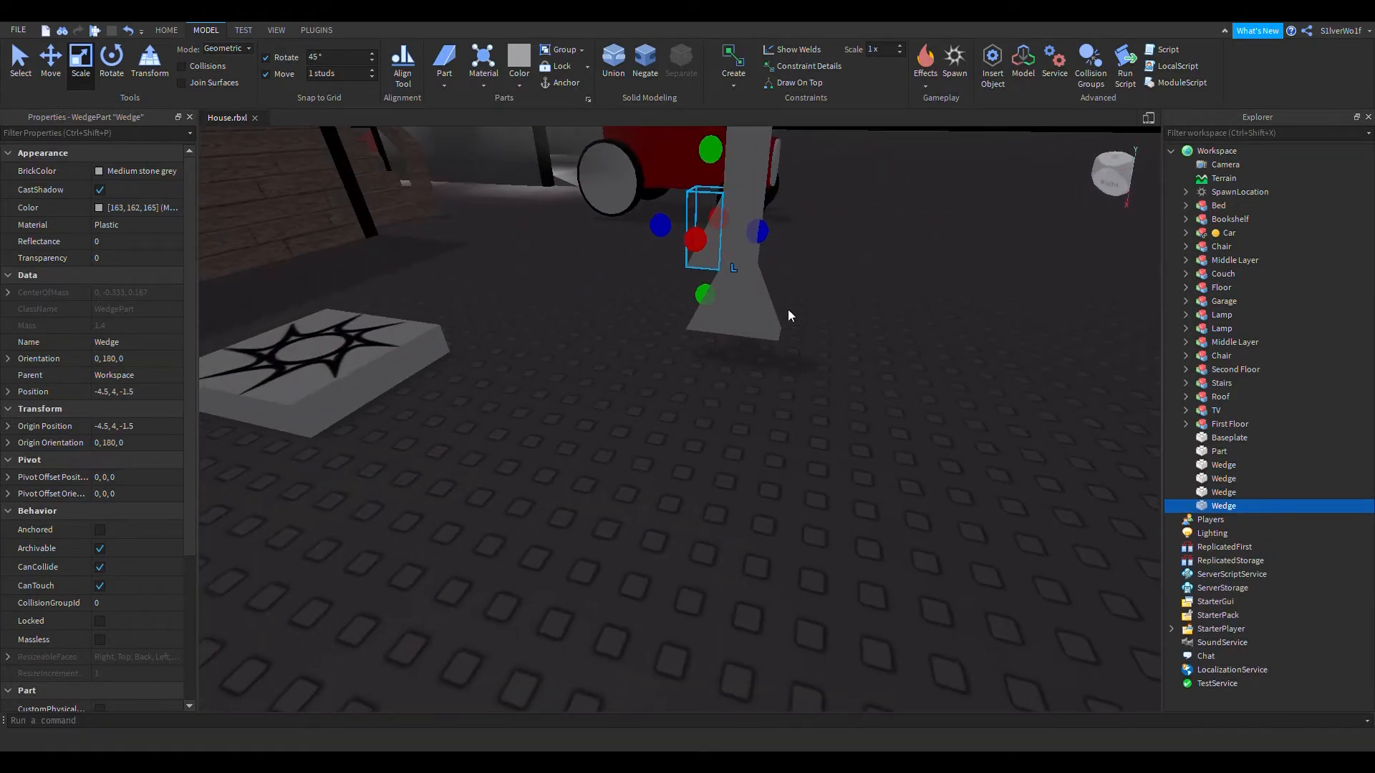
left_click_drag(731, 239, 746, 282)
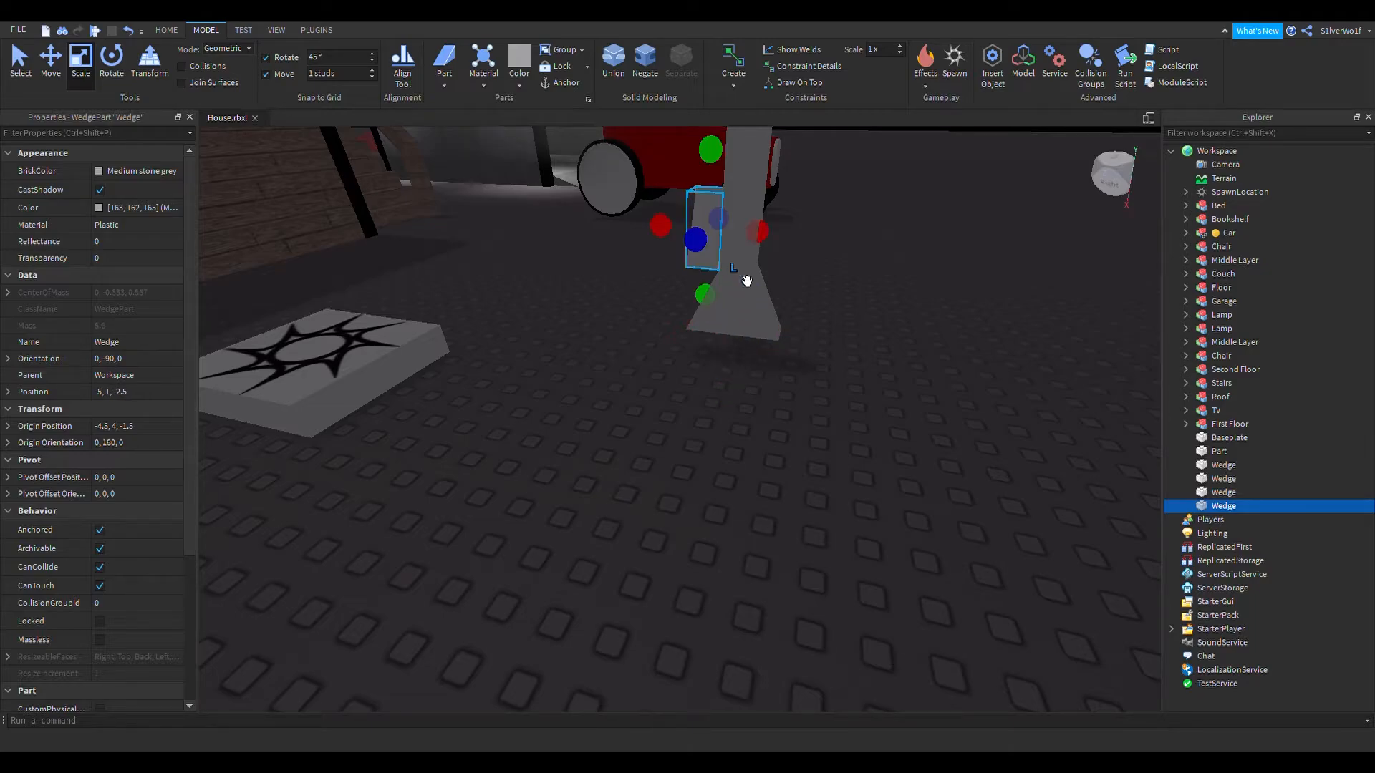
key("ctrl+1")
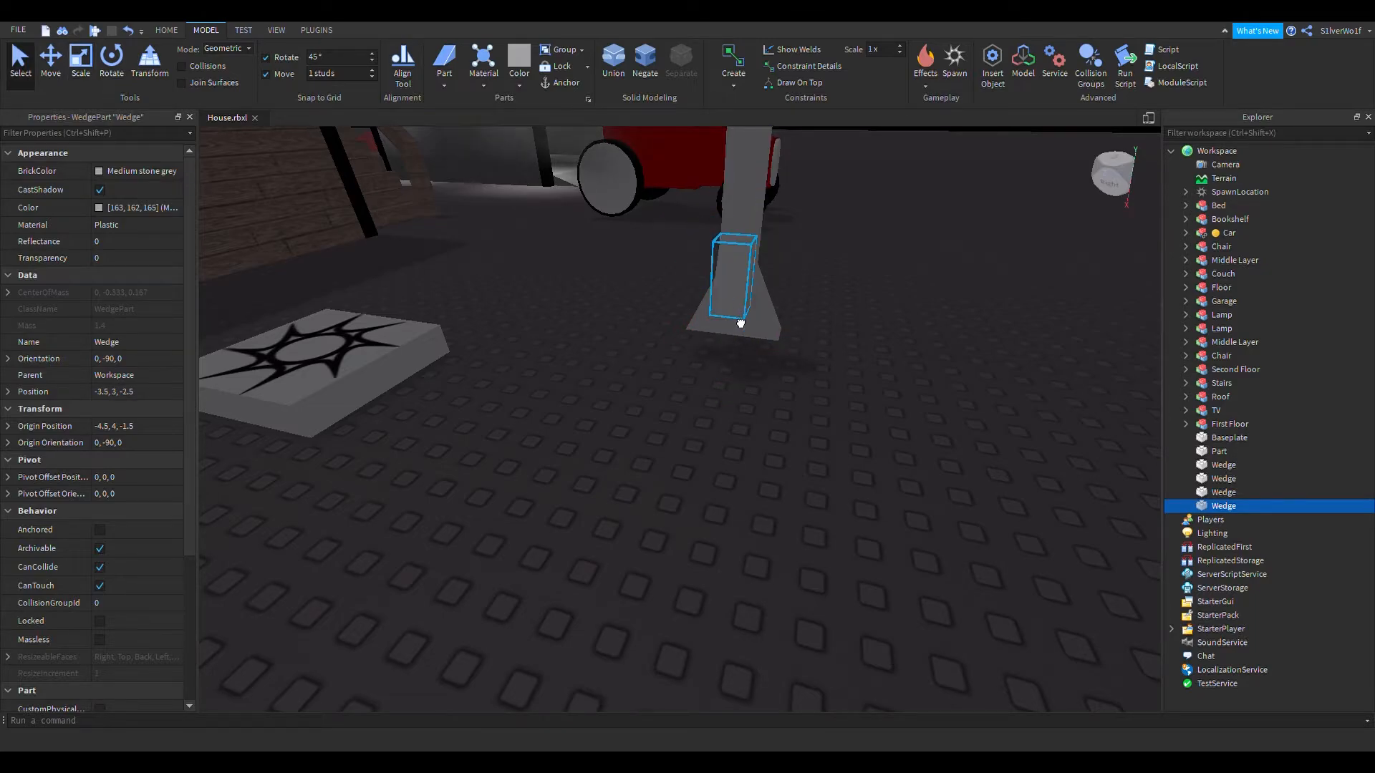
Step: Extend the centre post downward by 1 stud below the four wedges to reach the ground
left_click(688, 398)
right_click_drag(688, 398, 841, 447)
key("a")
right_click_drag(849, 513, 842, 502)
key("w")
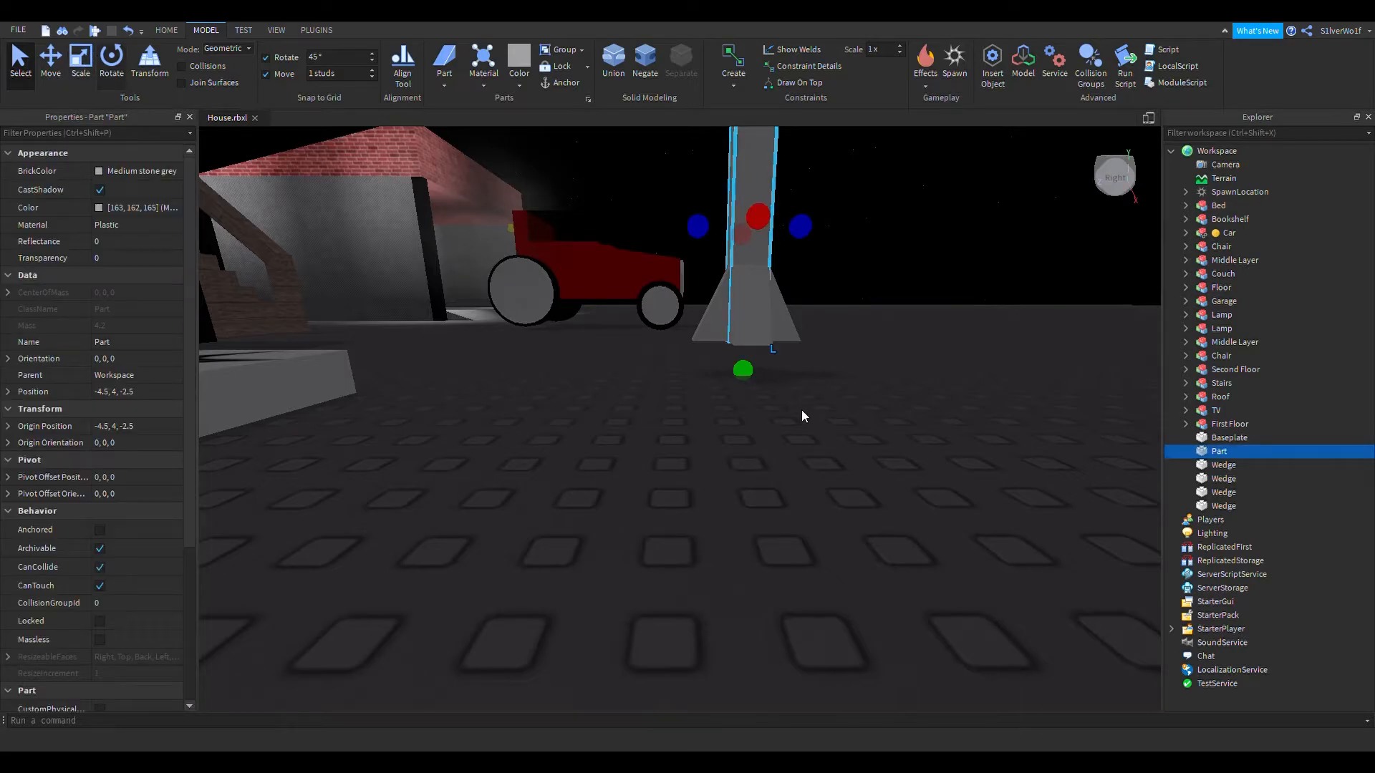
left_click_drag(743, 371, 742, 403)
left_click(677, 513)
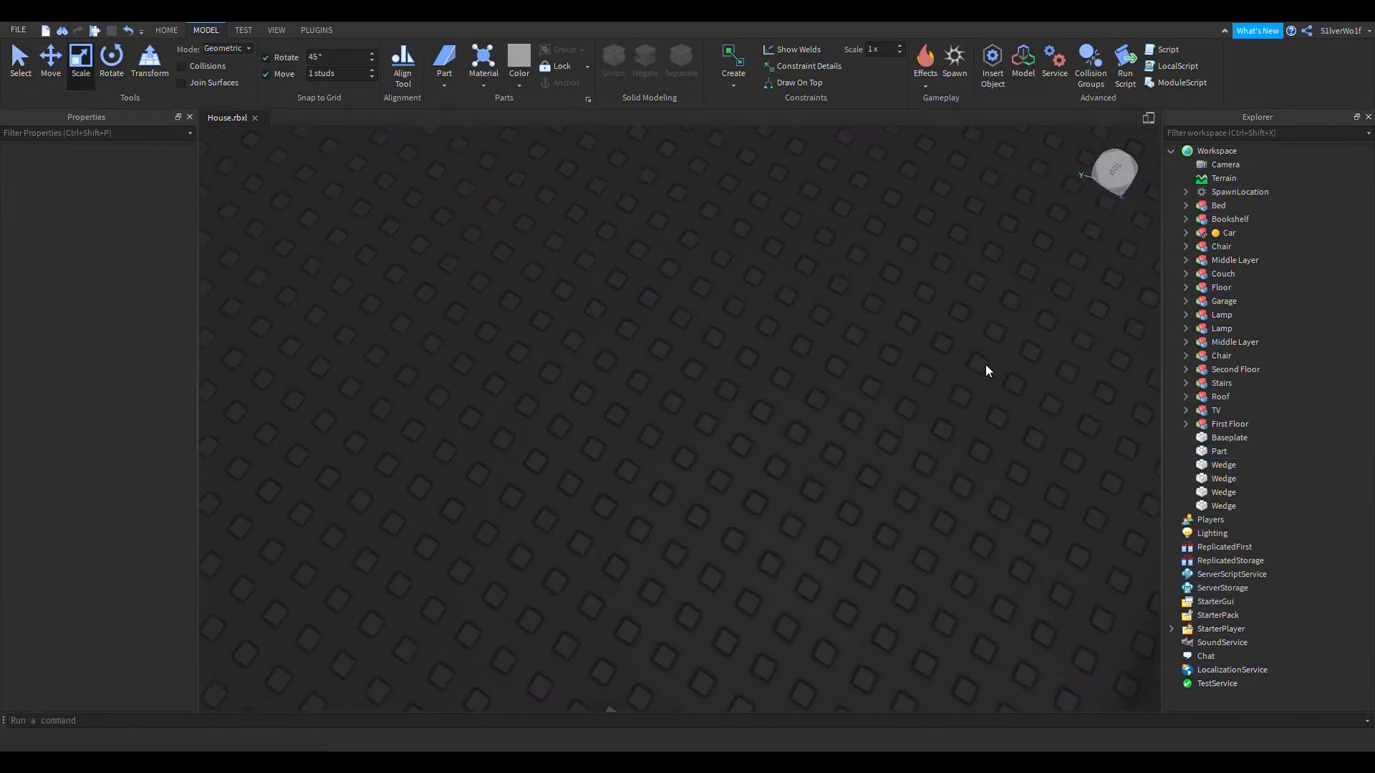
Step: Shorten the centre post from its upper end so that its position is -4.5, 2.5, -2.5
right_click_drag(985, 364, 1045, 316)
right_click_drag(792, 458, 810, 481)
left_click(761, 372)
left_click(729, 338)
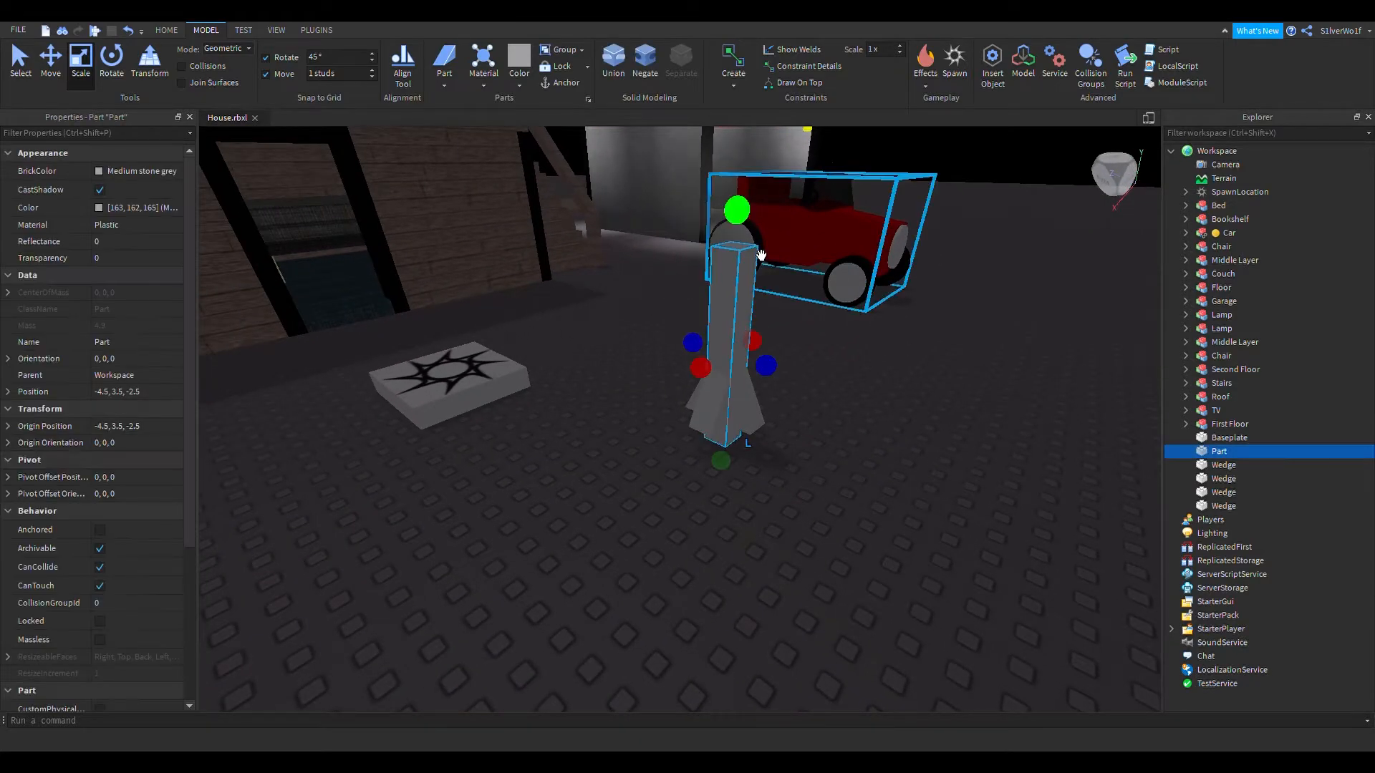
left_click_drag(736, 209, 734, 263)
left_click(818, 479)
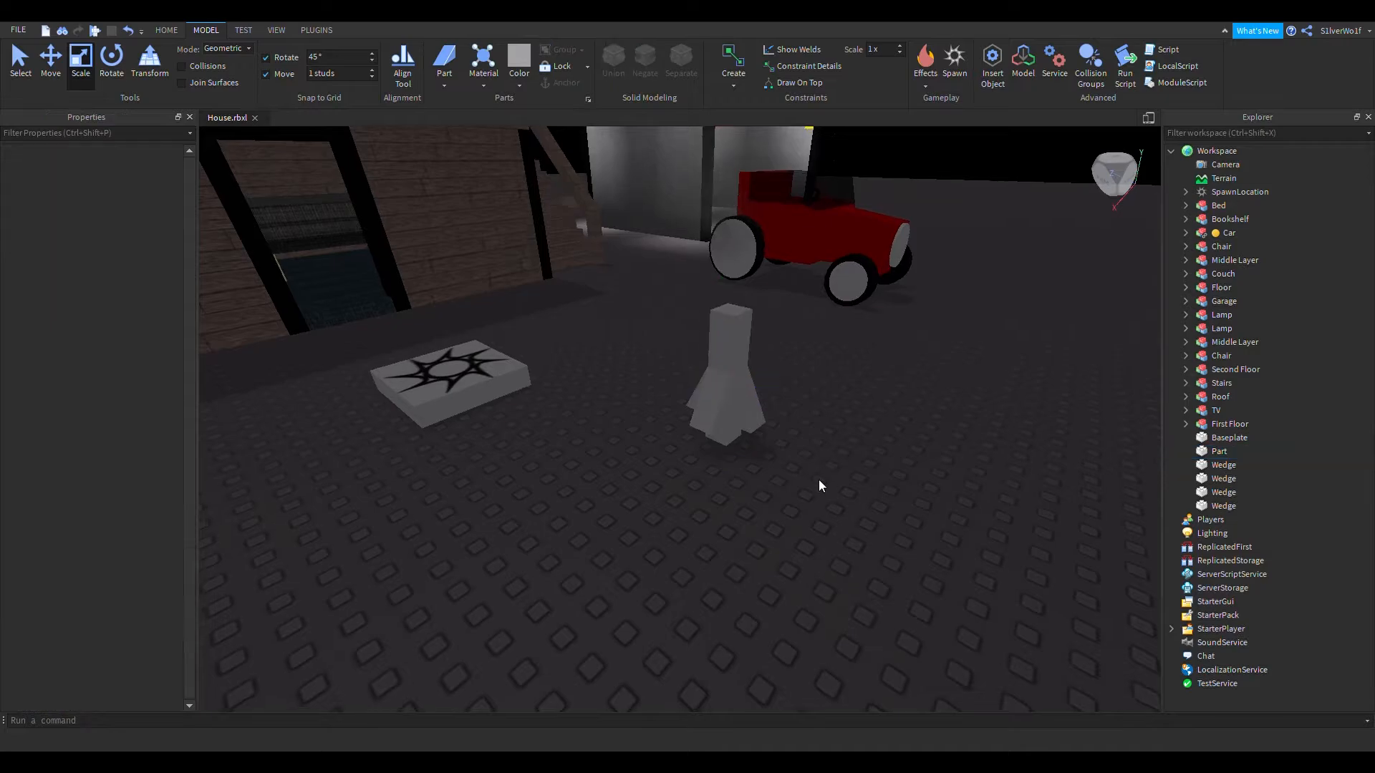
left_click(730, 329)
left_click_drag(736, 288, 736, 266)
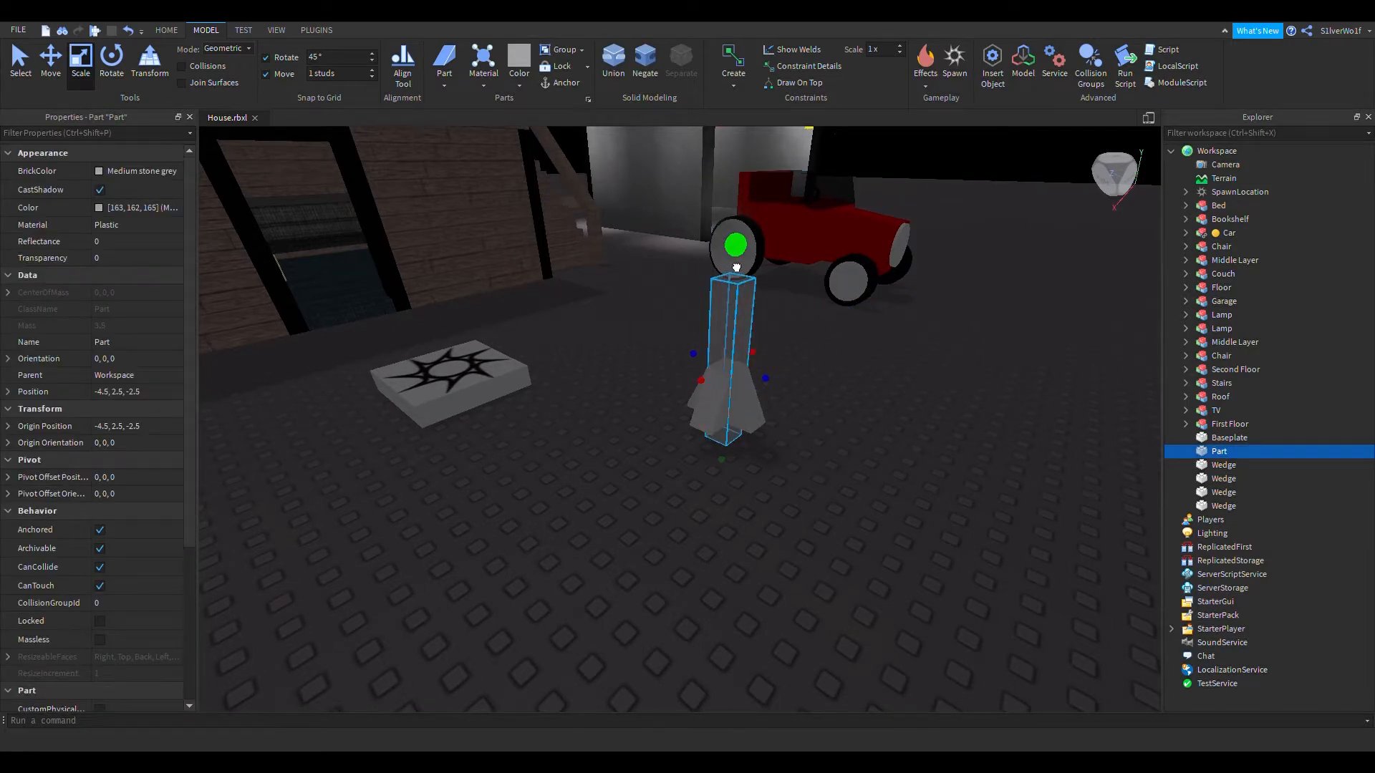
left_click(829, 450)
Step: Duplicate an upstairs chair and place the copy on the ground near the wedge-based post at 12.25, 3.5, -1
right_click_drag(829, 449, 806, 436)
right_click_drag(671, 325, 671, 325)
key("s")
left_click(979, 274)
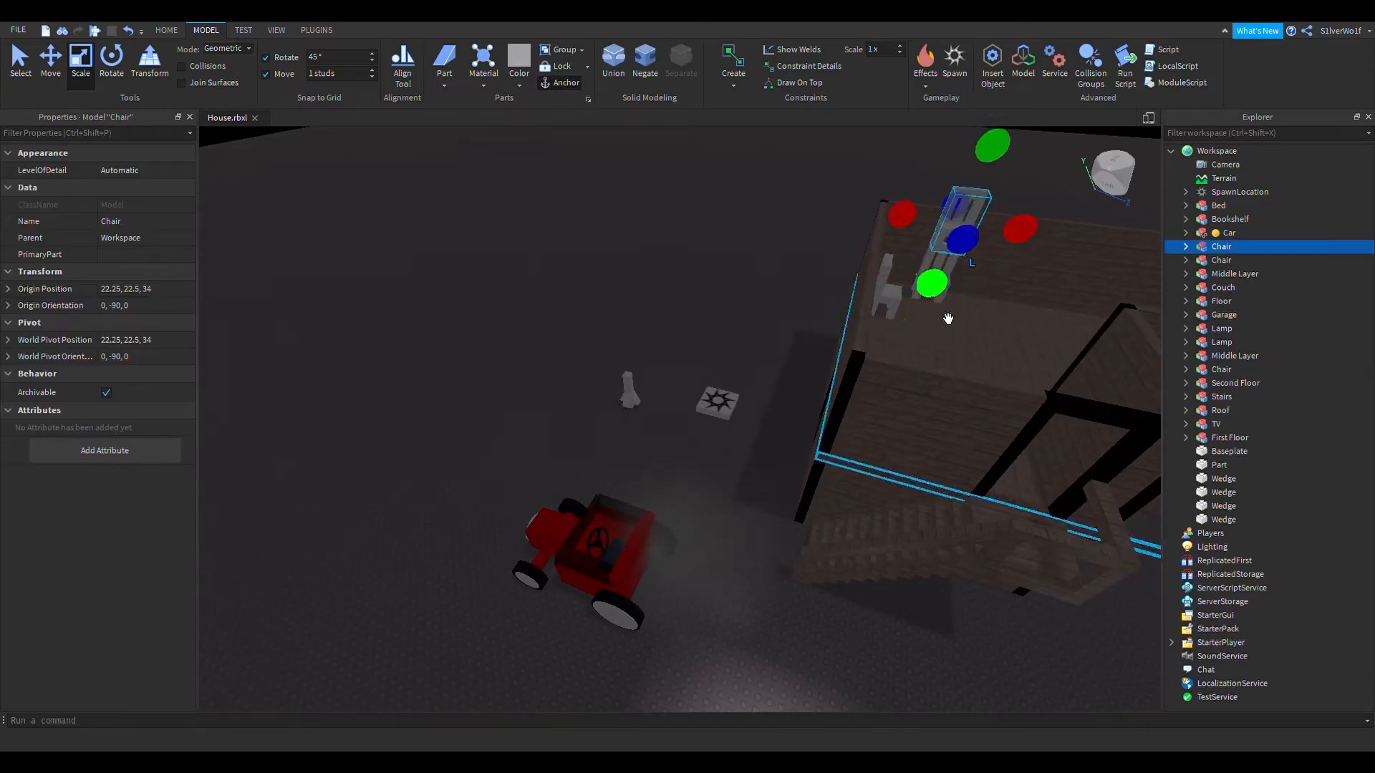
right_click_drag(945, 316, 904, 209)
key("w")
left_click_drag(789, 219, 910, 435)
key("s")
right_click_drag(954, 544, 954, 543)
key("w")
key("s")
left_click(927, 526)
left_click_drag(644, 387, 509, 355)
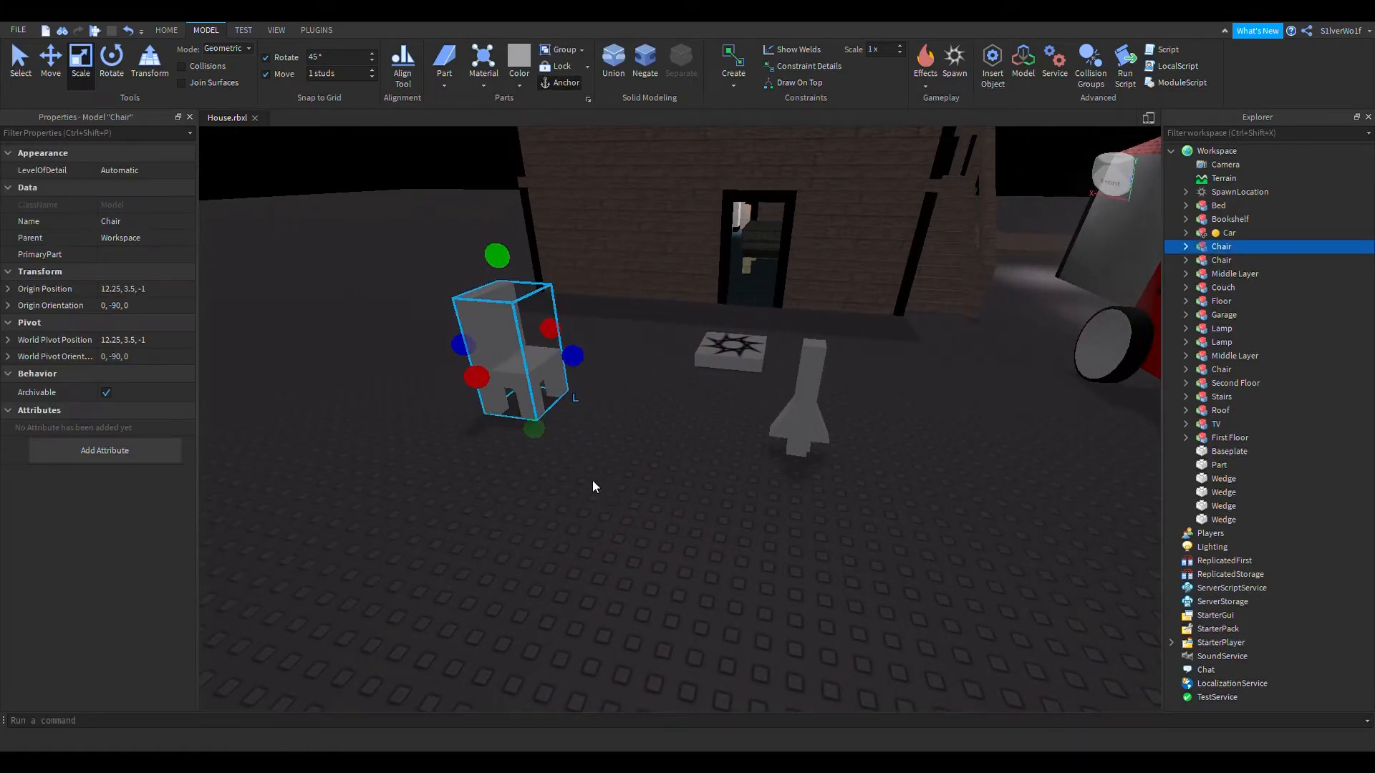
left_click(591, 479)
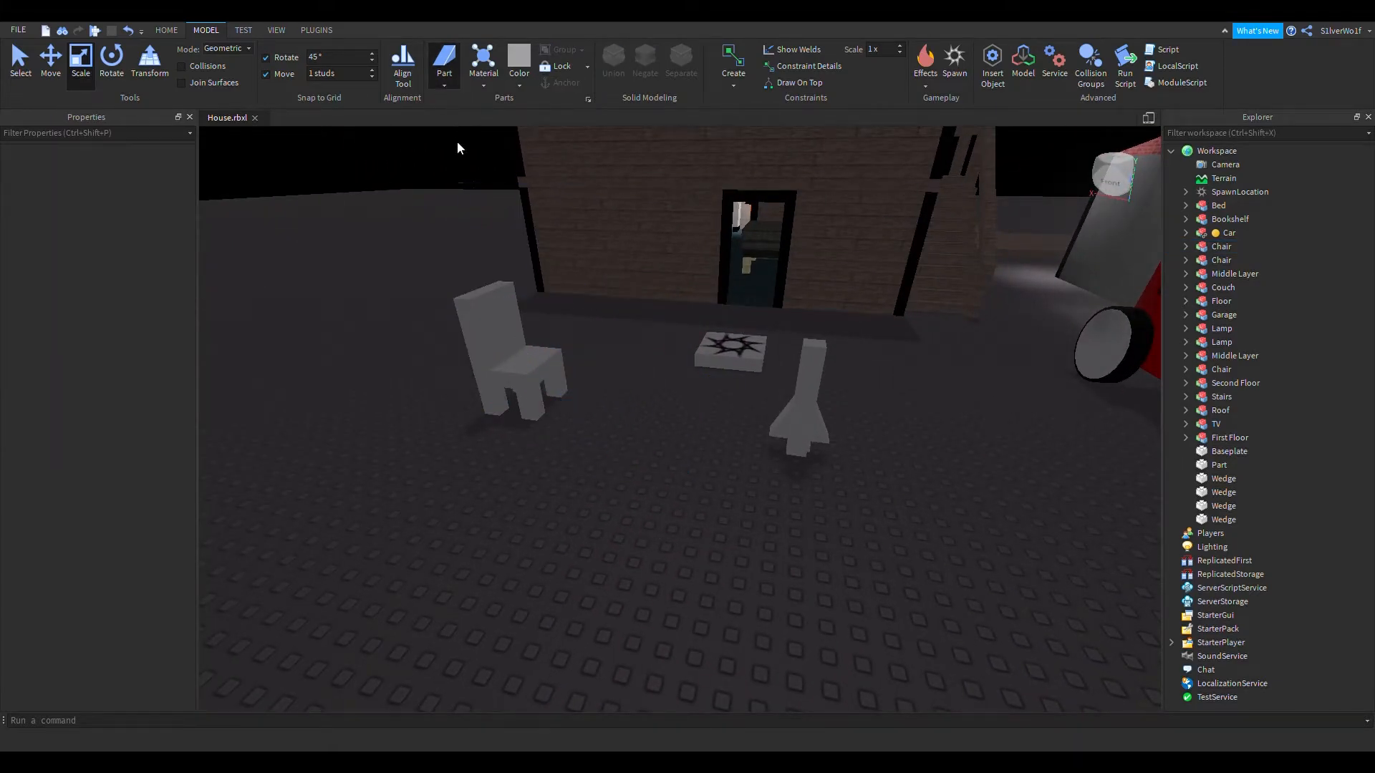
Step: Insert a block part and place it against the chair-facing side of the post's base at -2, 0.5, -2
left_click(454, 102)
right_click_drag(573, 296, 573, 296)
key("w")
right_click_drag(703, 280, 703, 280)
key("s")
left_click_drag(707, 338, 742, 288)
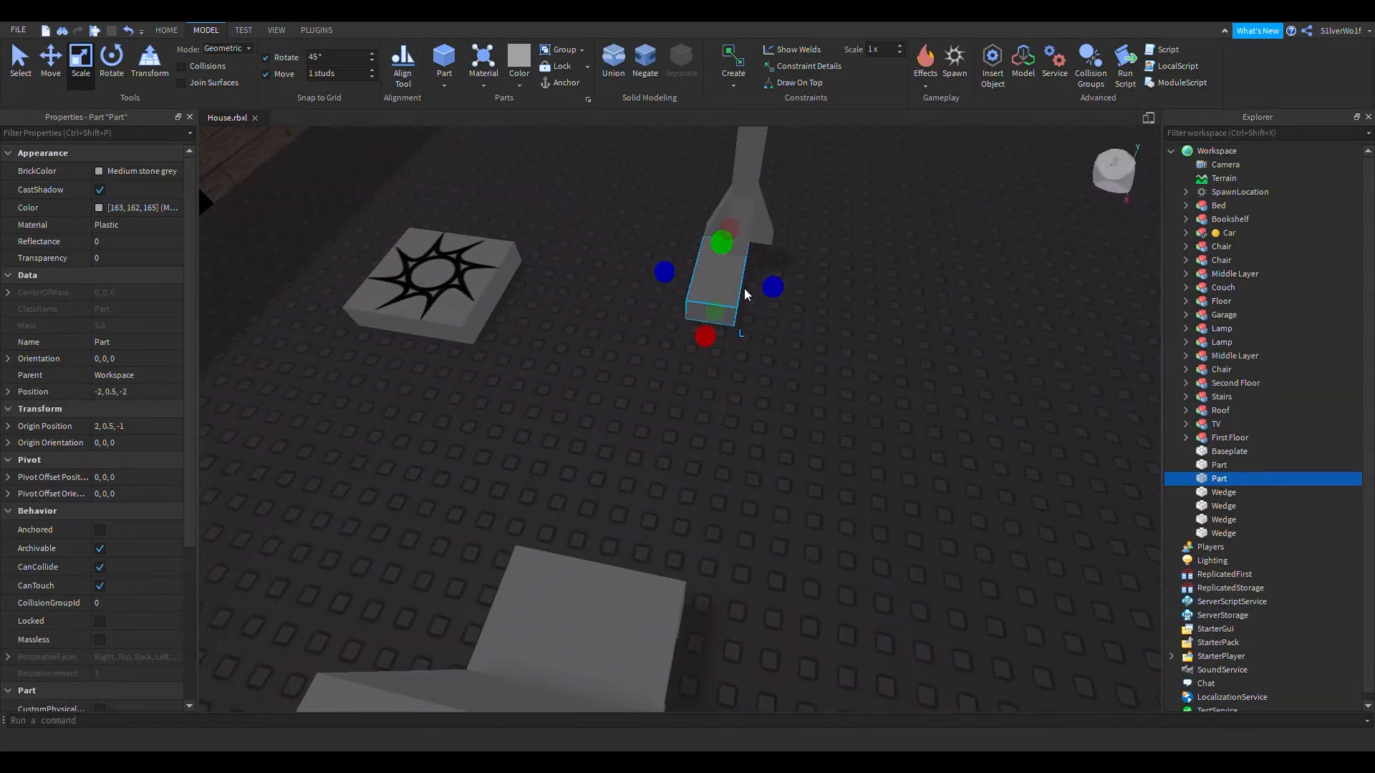
Step: Trim the new block to 1 stud wide and 2 studs long to form an arm of the base
left_click_drag(658, 275, 693, 281)
key("d")
right_click_drag(891, 315, 890, 315)
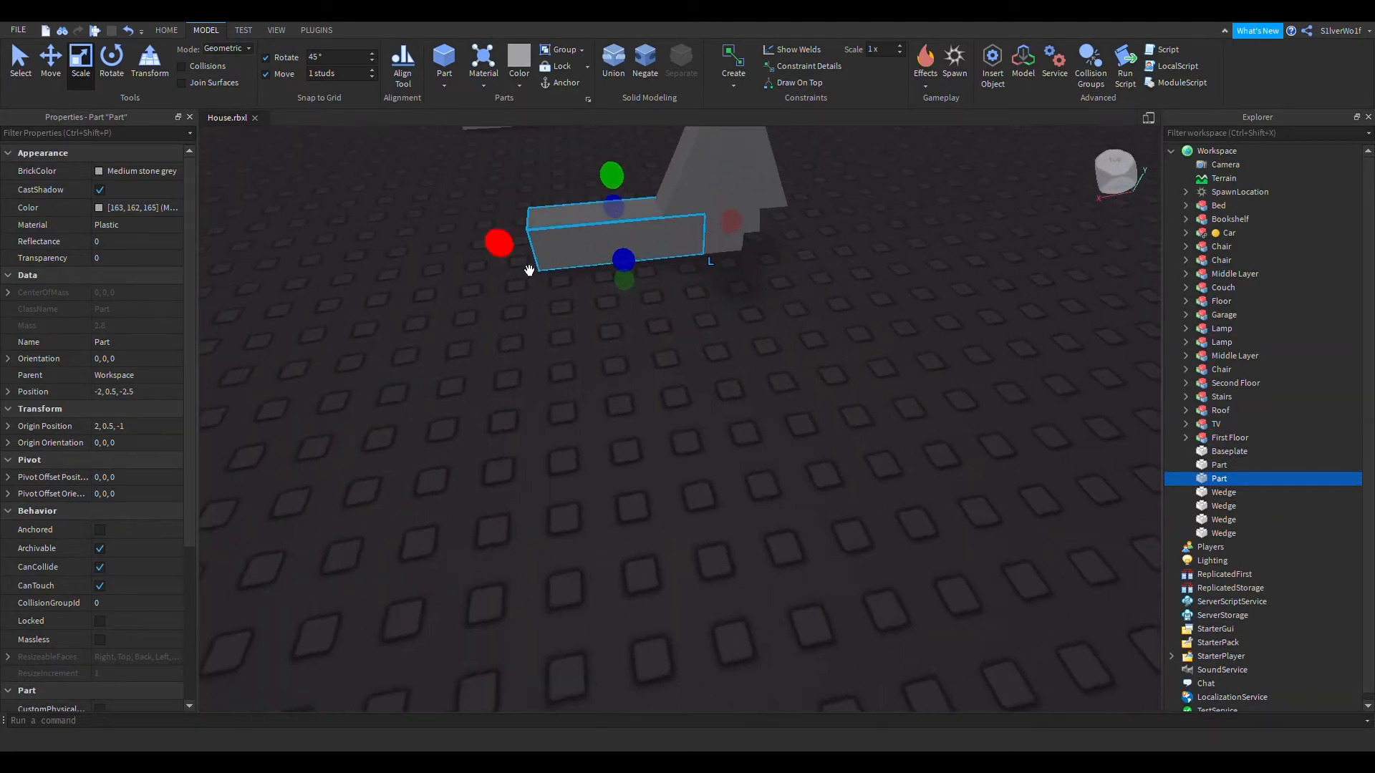
left_click_drag(510, 250, 615, 238)
key("d")
right_click_drag(791, 320, 805, 314)
Step: Duplicate the arm block and place the copy on the opposite side of the post at -6, 0.5, -2.5
key("ctrl+c")
key("ctrl+v")
key("a")
left_click_drag(829, 228, 930, 405)
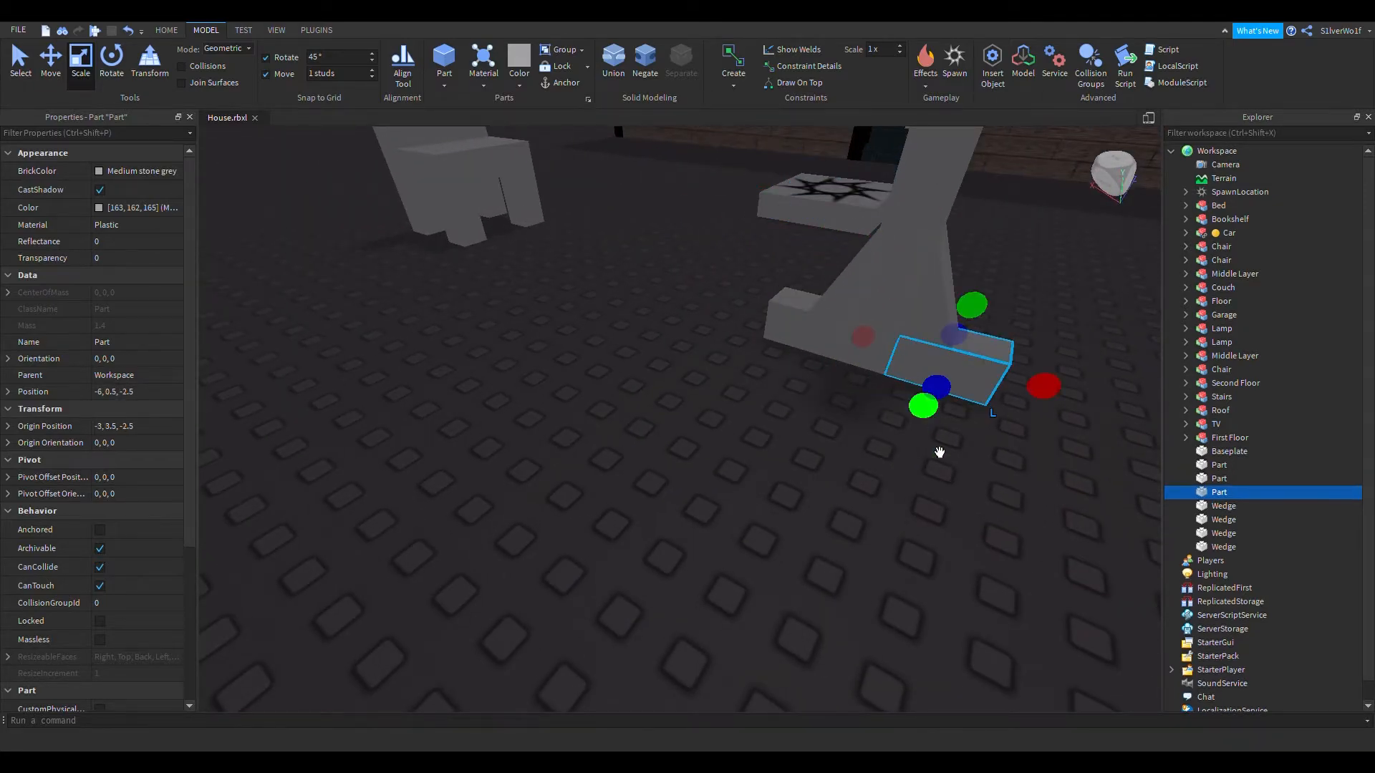
right_click_drag(912, 473, 913, 474)
Step: Duplicate the arm again, turn the copy 90 degrees and place it on the side of the base away from the house
key("d")
key("ctrl+c")
key("ctrl+v")
key("ctrl+r")
left_click_drag(868, 379, 761, 446)
Step: Add a fourth arm copy with orientation 0, 90, 0 on the house-facing side of the base at -4.5, 0.5, -1
right_click_drag(921, 497, 921, 497)
key("d")
key("ctrl+c")
key("ctrl+v")
key("ctrl+r")
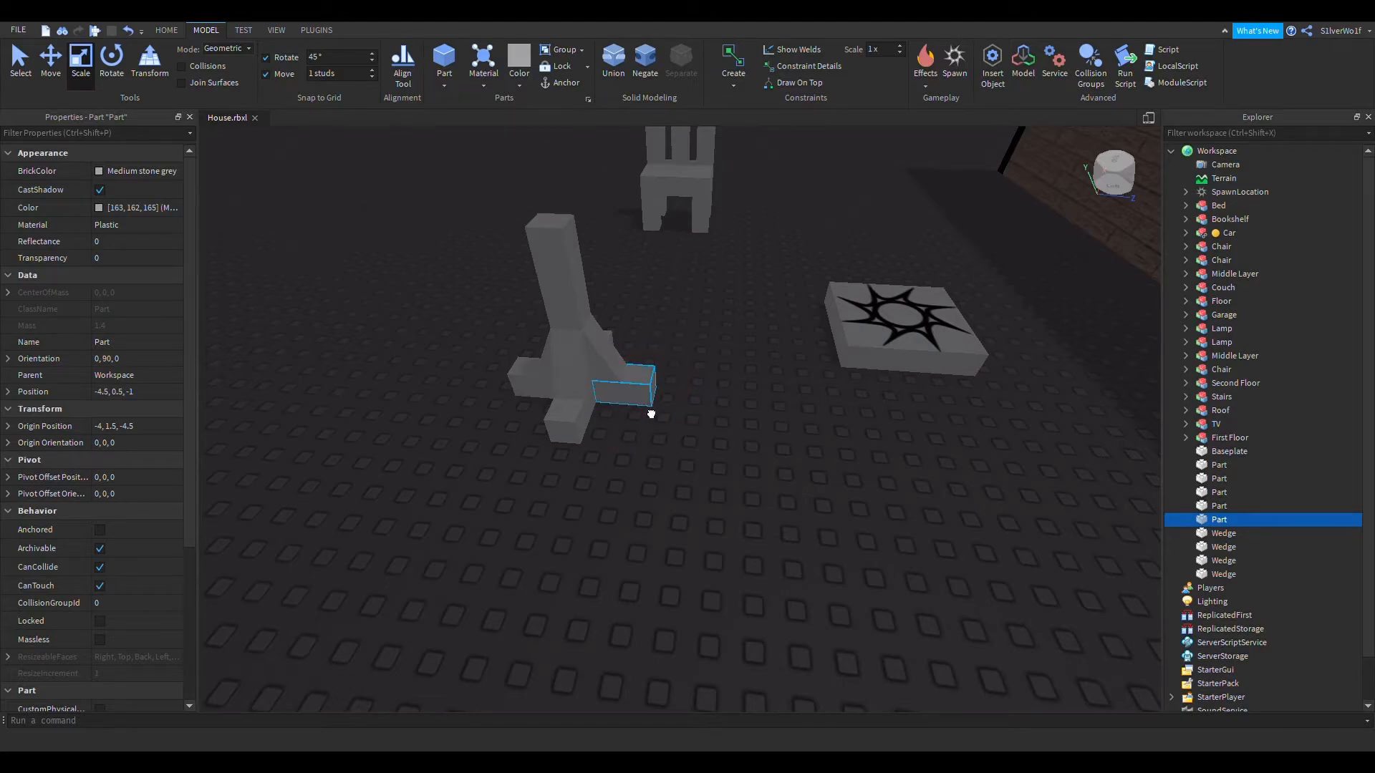
left_click(741, 474)
key("d")
right_click_drag(740, 473, 686, 490)
key("d")
scroll(691, 489, "down", 5)
key("a")
scroll(690, 488, "up", 5)
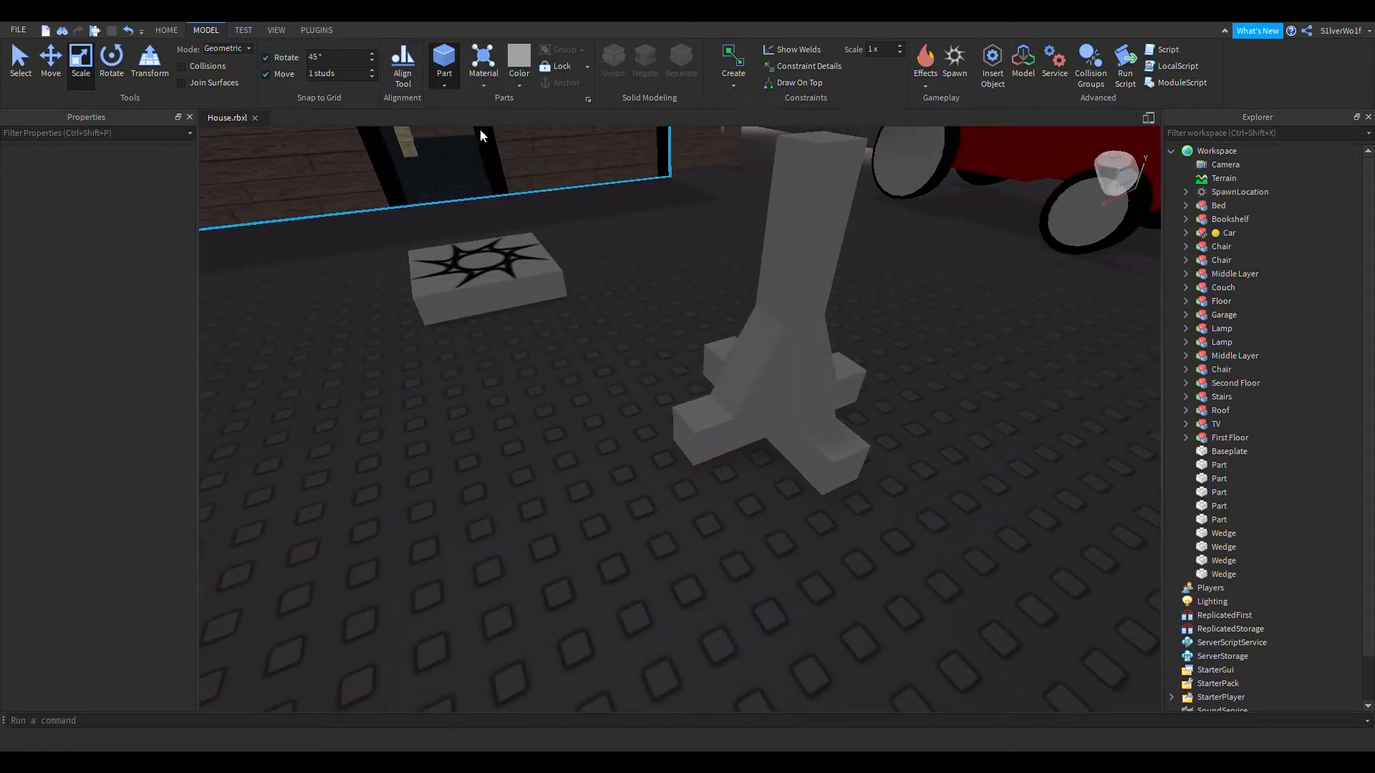
Step: Insert a wedge, shrink it to a 1-stud cube and fit it as a sloped tip on the arm pointing away from the house
left_click(480, 135)
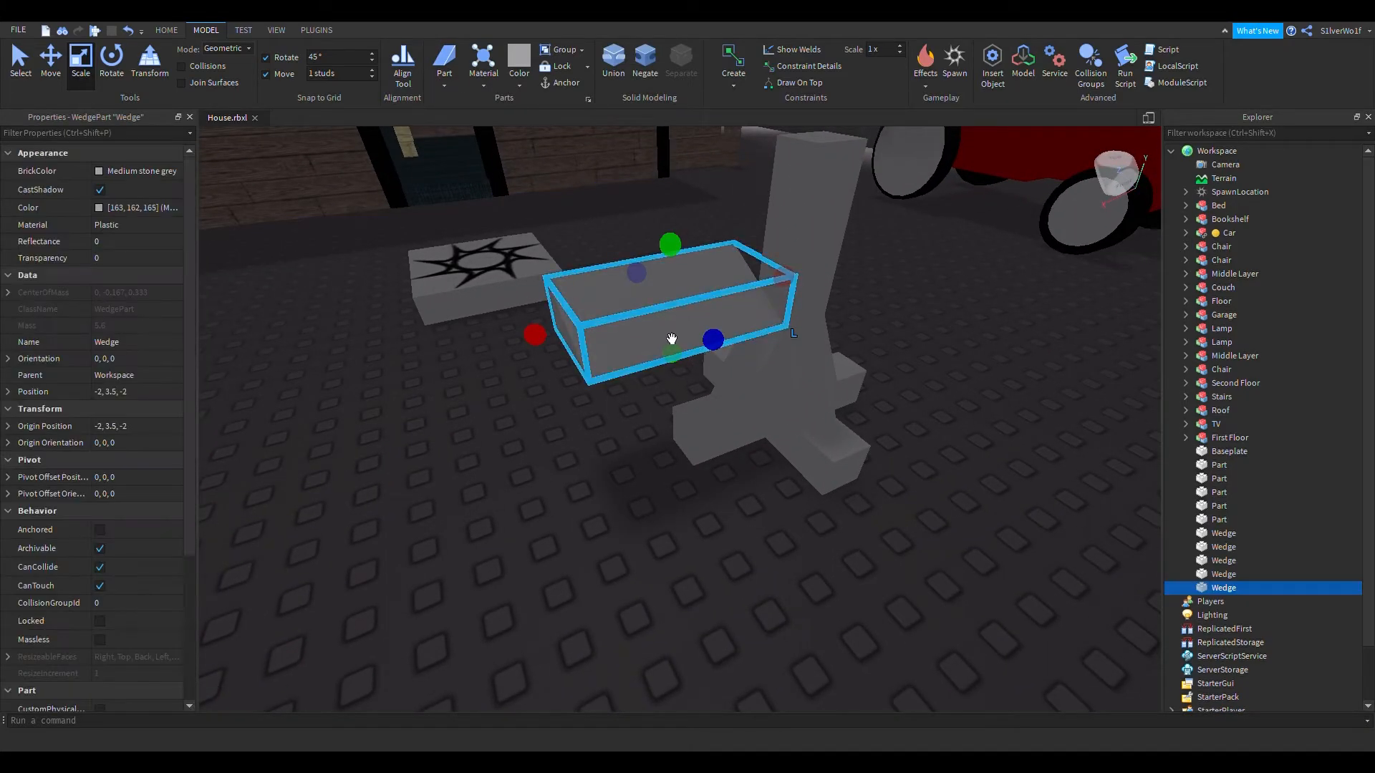
left_click_drag(672, 380, 845, 571)
left_click_drag(759, 603, 911, 528)
left_click(976, 428)
key("d")
right_click_drag(988, 450, 988, 449)
key("a")
right_click_drag(712, 465, 712, 465)
Step: Duplicate the small wedge and attach the copy to the end of the arm farthest from the chair
left_click(672, 528)
key("ctrl+c")
key("ctrl+v")
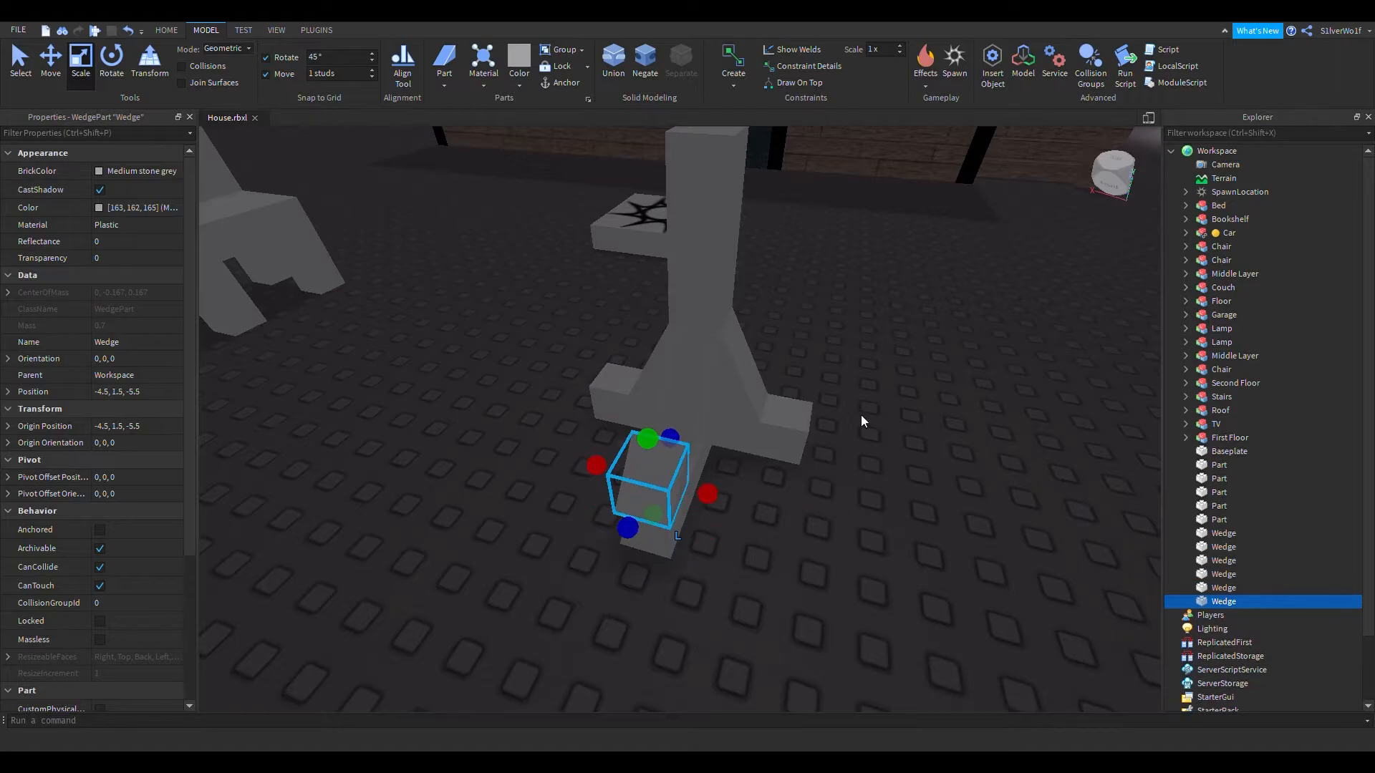
right_click_drag(861, 418, 861, 417)
key("d")
left_click_drag(484, 465, 650, 484)
Step: Add a third wedge tip with orientation 0, 180, 0 to the house-facing arm at -4.5, 0.5, 0.5
key("ctrl+v")
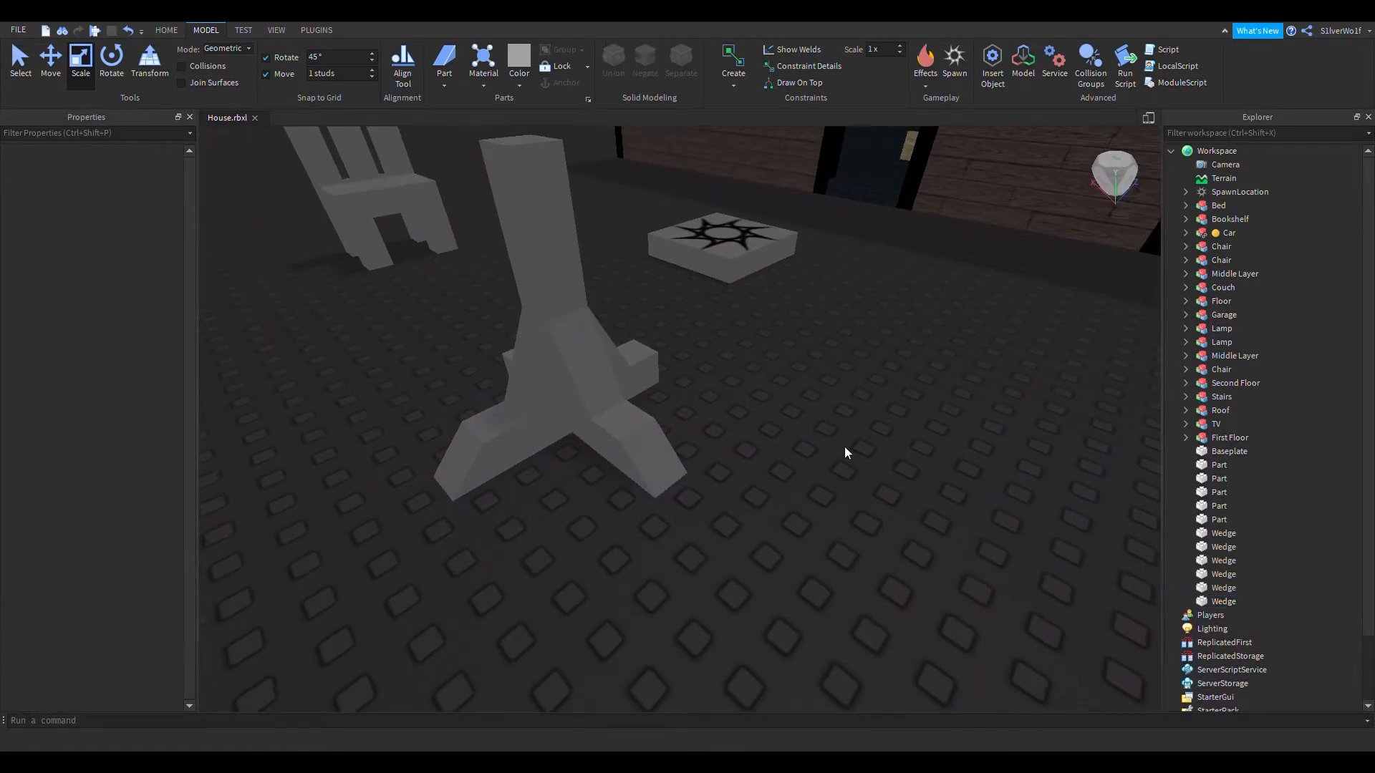
right_click_drag(844, 445, 844, 445)
left_click_drag(686, 416, 540, 493)
right_click_drag(787, 414, 786, 418)
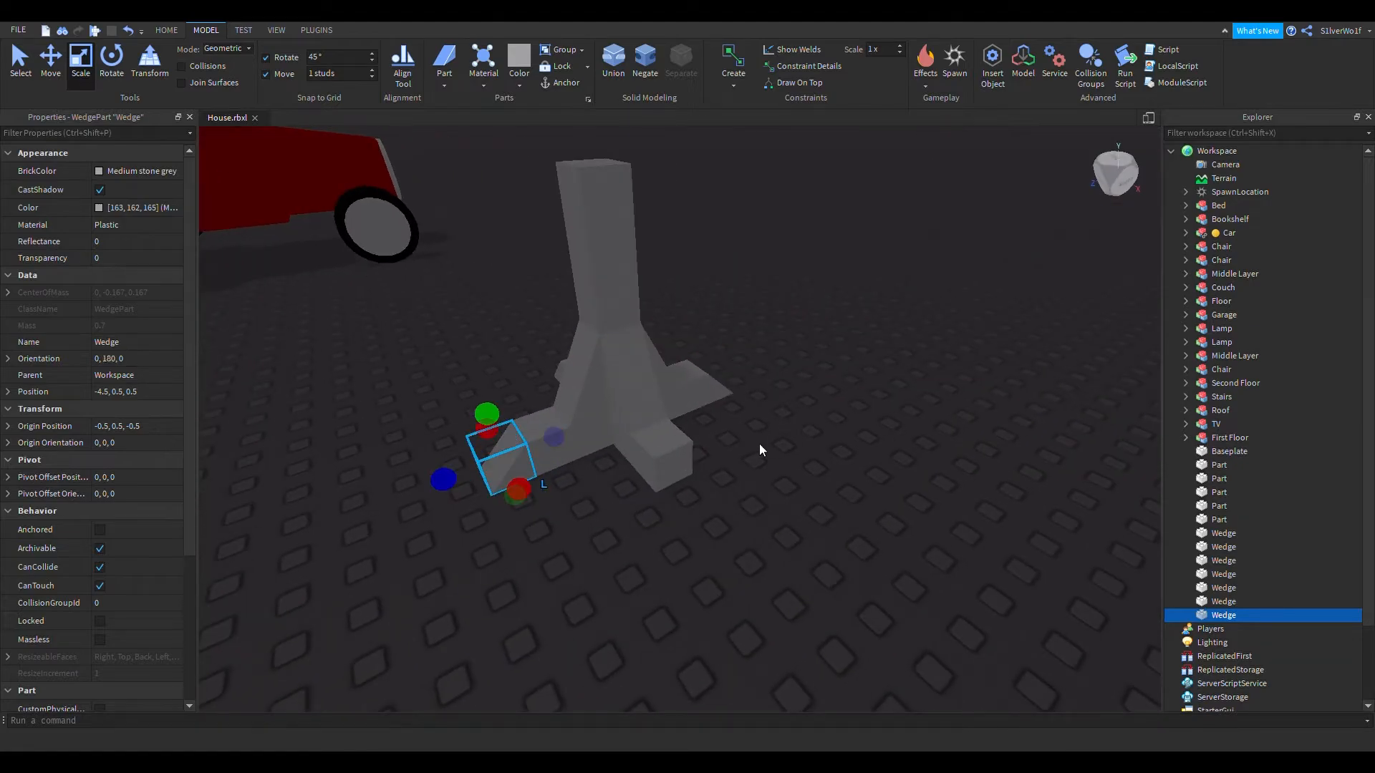
Step: Add a fourth wedge tip to the chair-facing arm at -1.5, 0.5, -2.5
key("ctrl+v")
left_click_drag(494, 440, 673, 513)
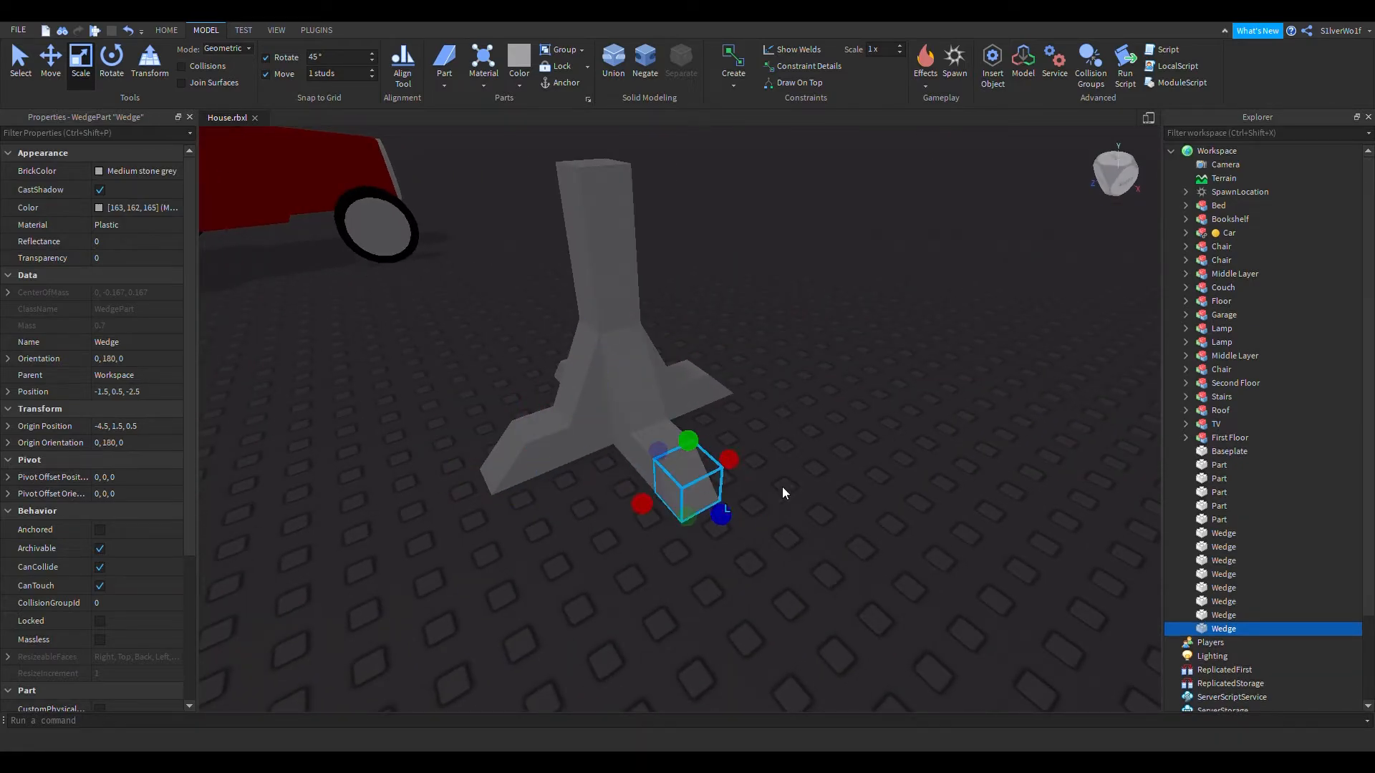
left_click(860, 443)
right_click_drag(865, 441, 867, 442)
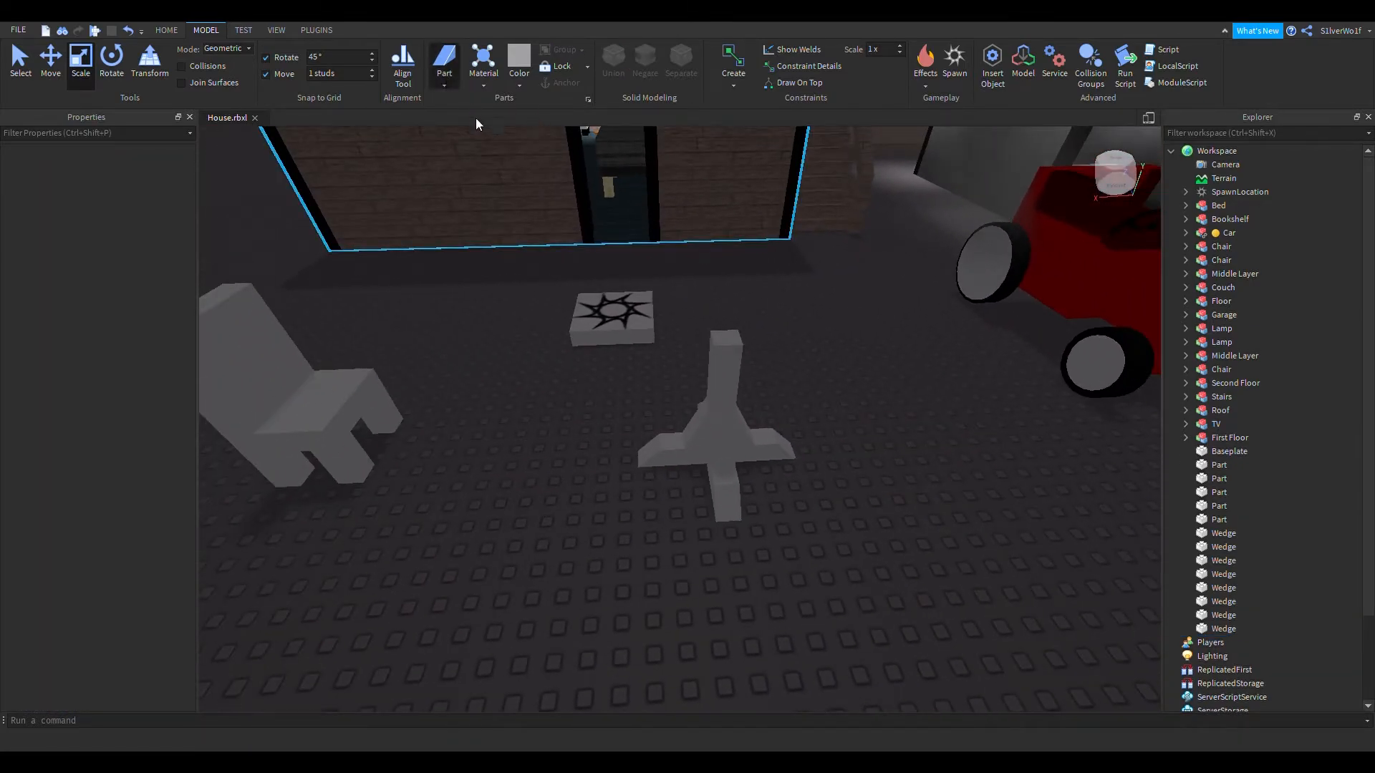
Step: Insert a cylinder, stand it on top of the post with orientation 0, 180, -90 and shorten it to 1 stud high
left_click(477, 151)
left_click_drag(709, 424, 587, 491)
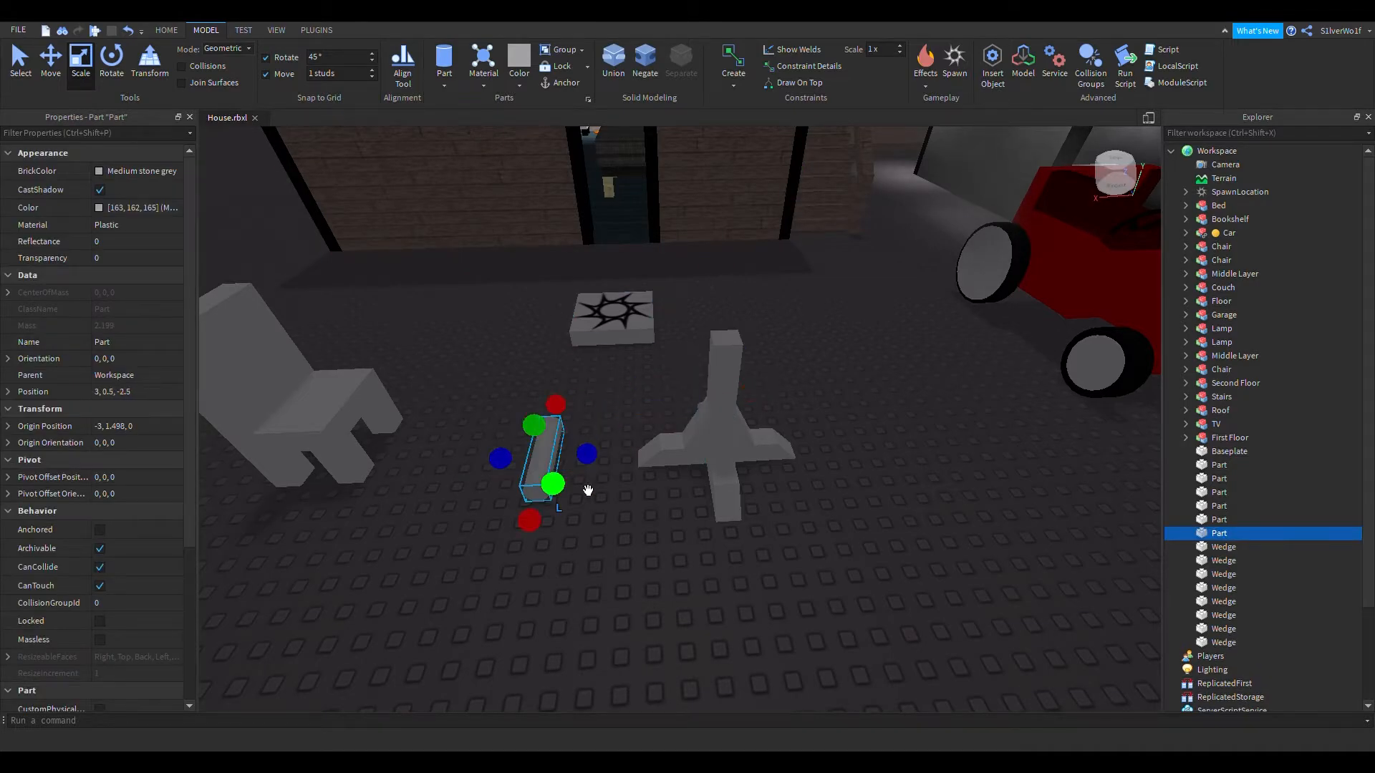
key("ctrl+r")
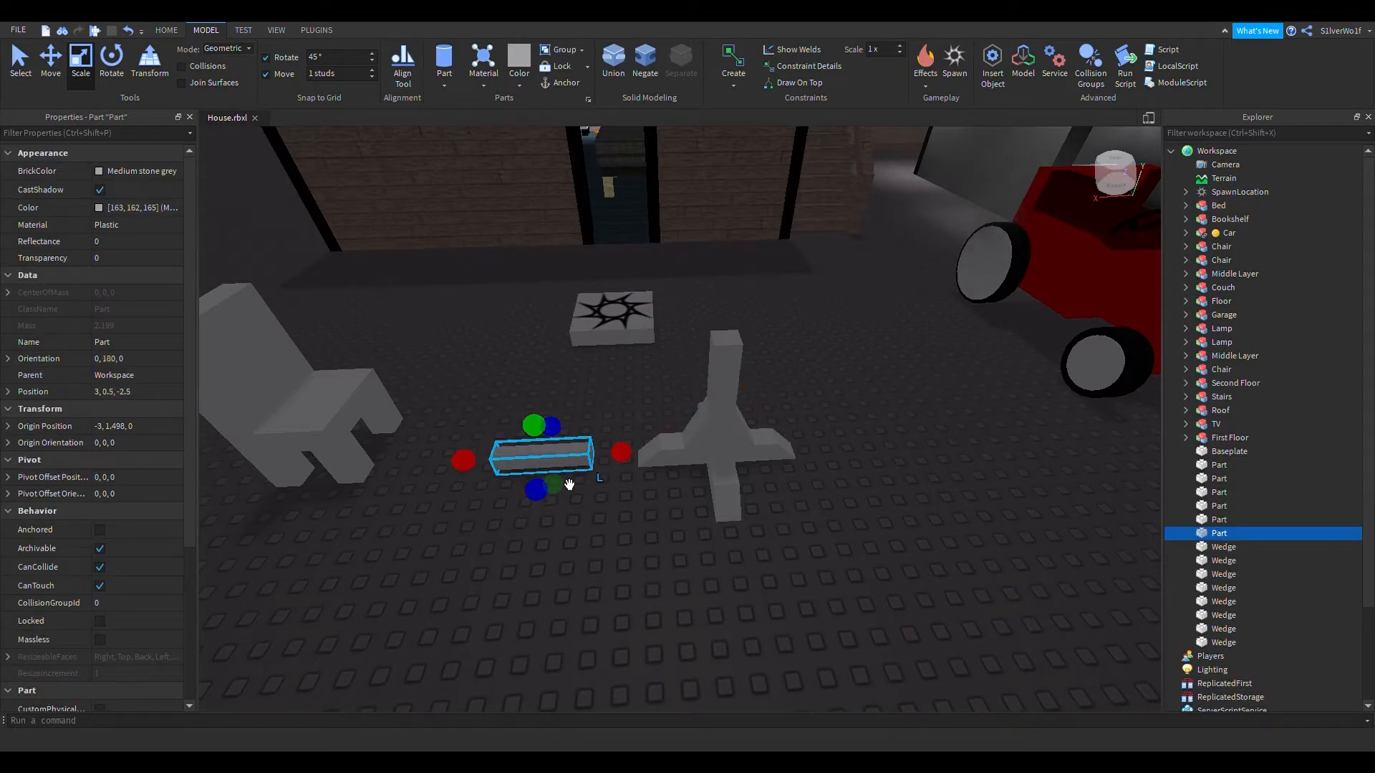
left_click(111, 61)
left_click_drag(467, 449, 731, 347)
left_click(571, 430)
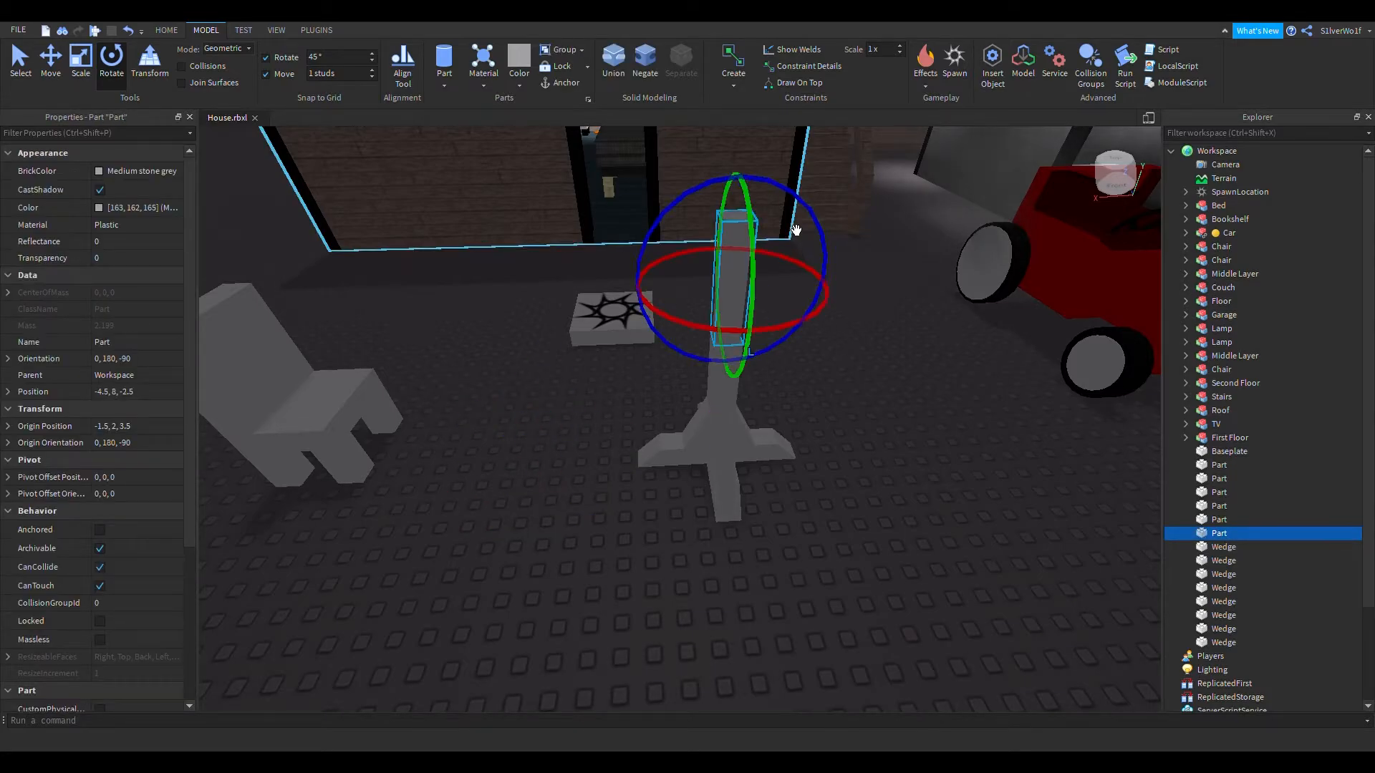
left_click(81, 60)
left_click_drag(750, 208, 743, 352)
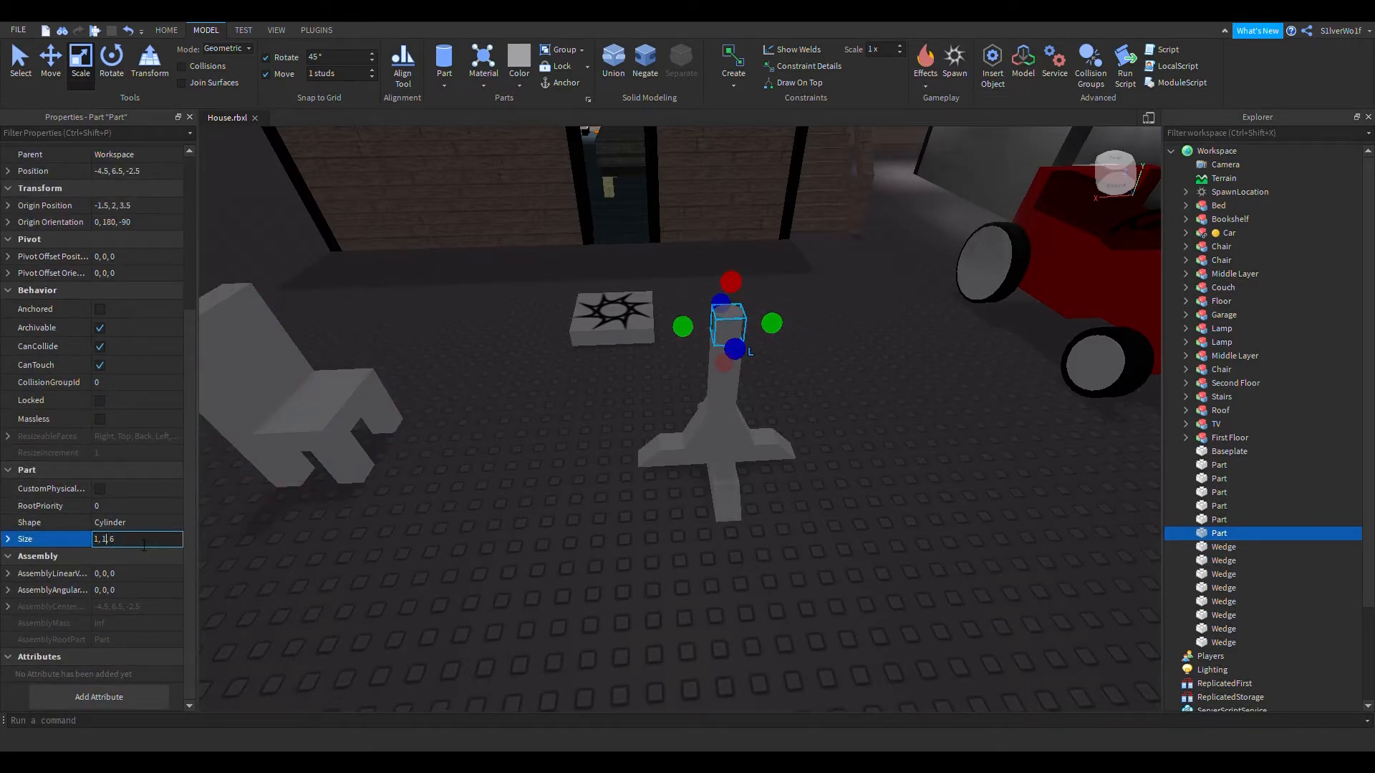
Step: Try a size of 6, 1, 6 for the cylinder and undo it
type("6")
key("Return")
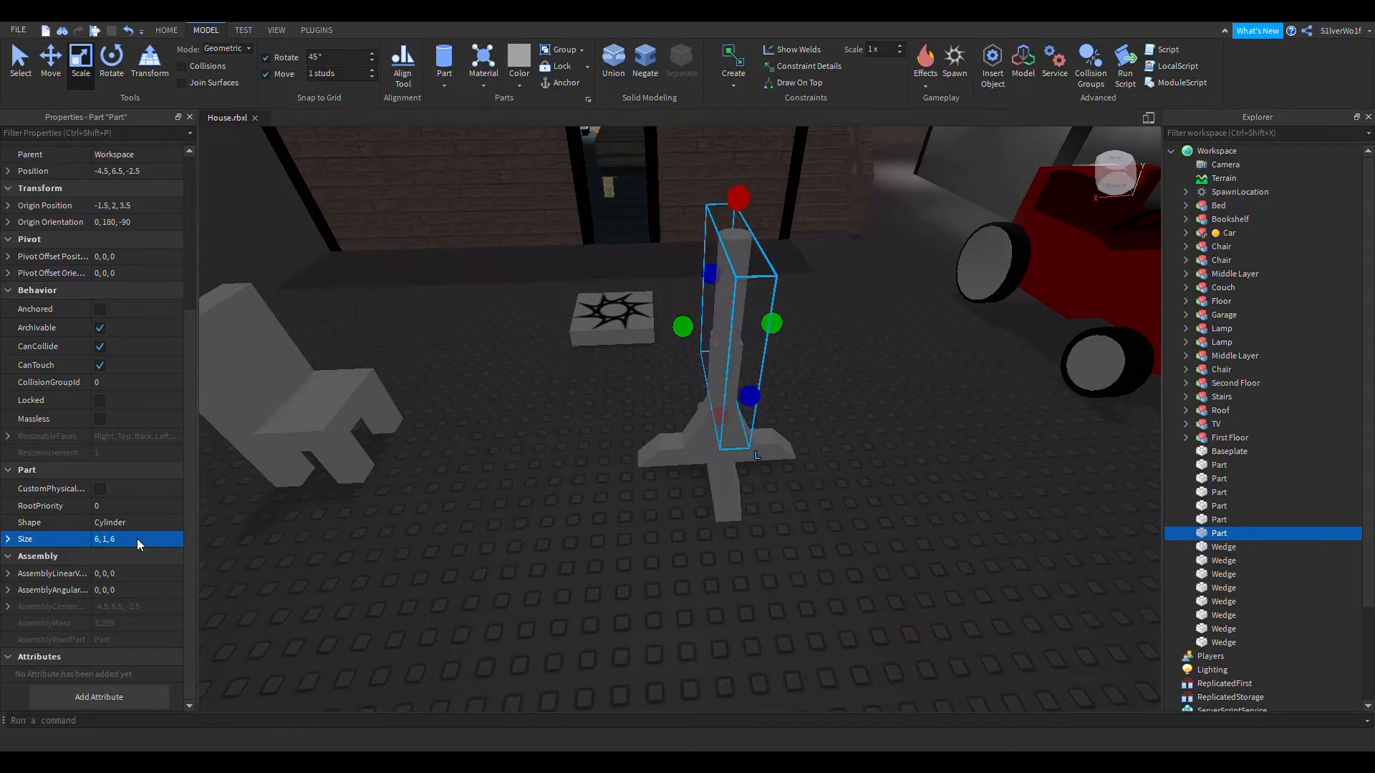
key("ctrl+z")
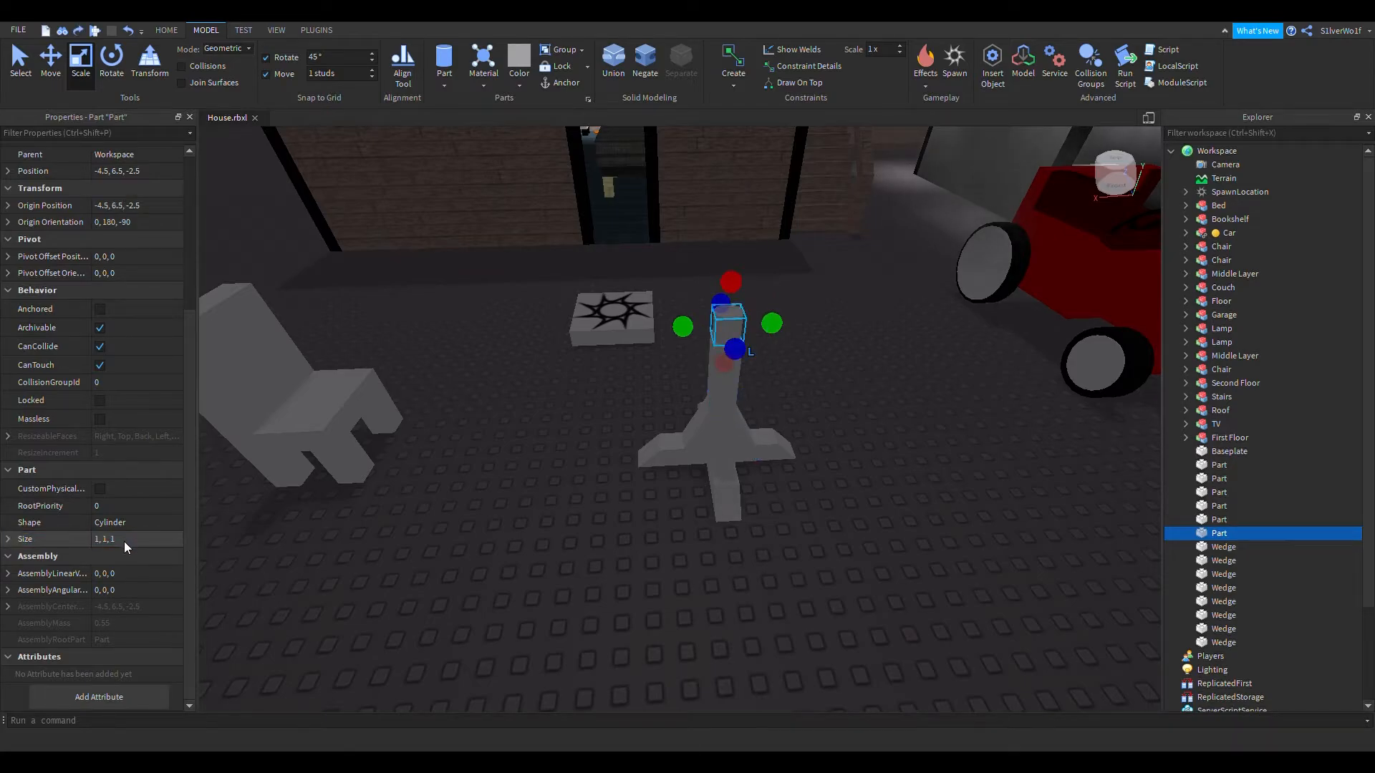
Step: Set the cylinder's size to 1, 6, 6 to make a flat round tabletop
left_click(123, 541)
left_click(108, 542)
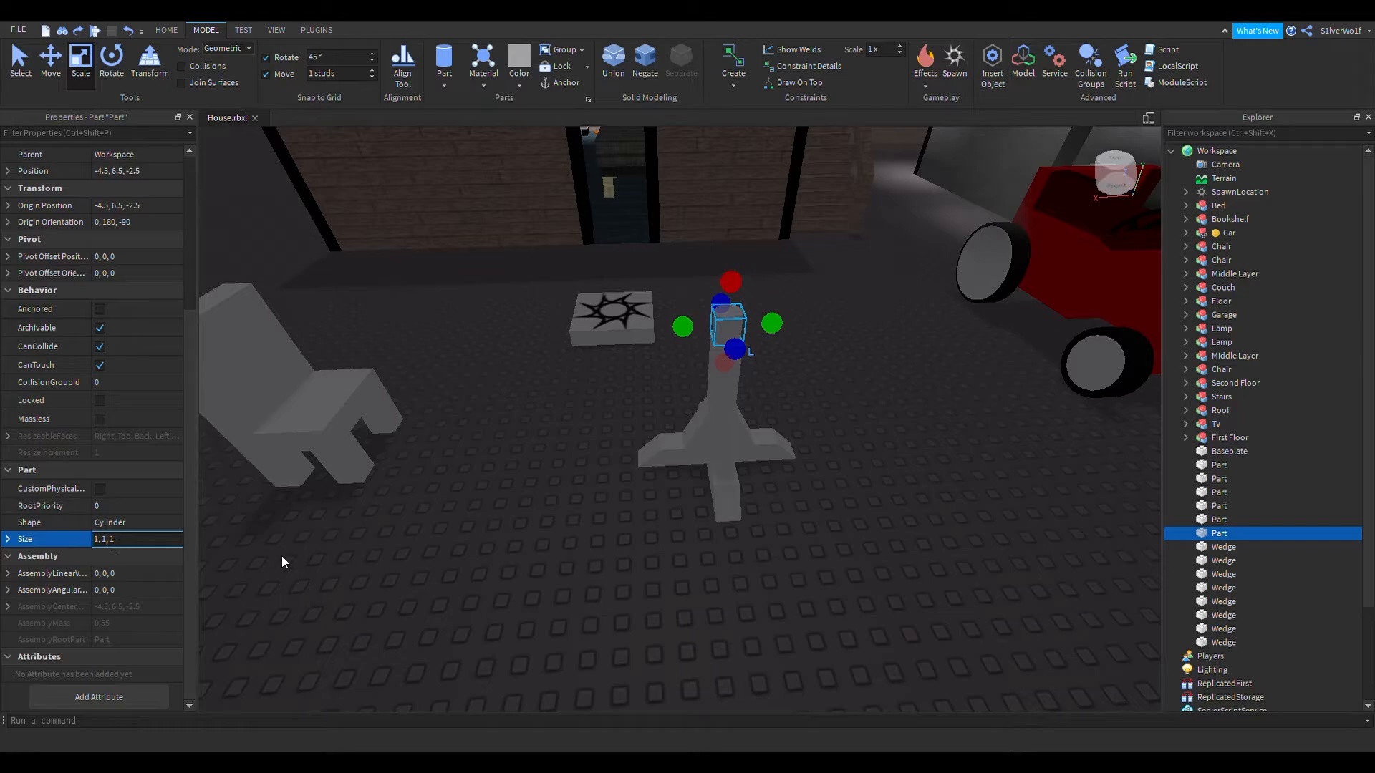
key("BackSpace")
type("6")
key("Right")
key("Right")
key("Right")
key("BackSpace")
type("6")
key("Return")
left_click(573, 630)
Step: Shorten the centre post by 1 stud from its upper end so that its position is -4.5, 2.5, -2.5
right_click_drag(573, 630, 573, 628)
scroll(573, 629, "down", 5)
right_click_drag(689, 454, 690, 459)
scroll(714, 477, "up", 5)
scroll(713, 477, "down", 5)
left_click(691, 390)
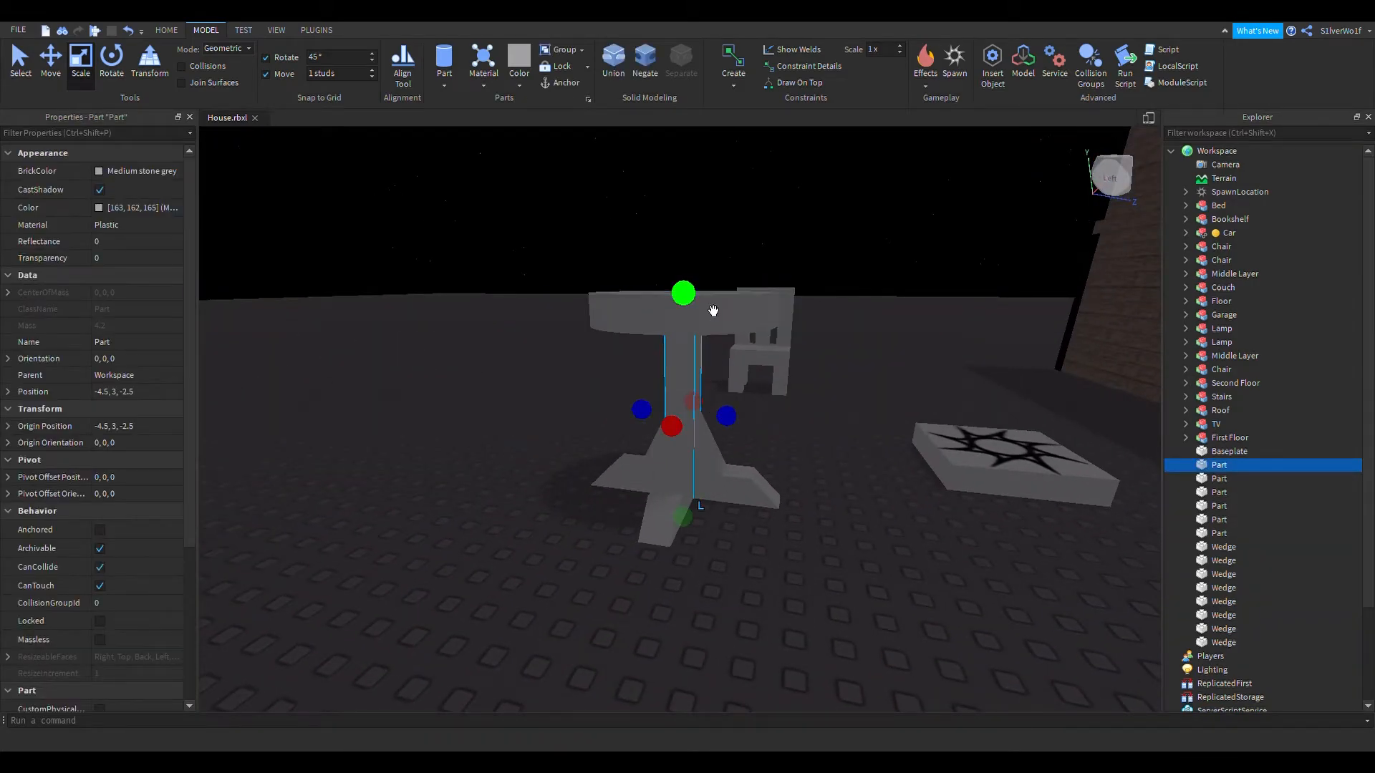
left_click_drag(713, 310, 687, 316)
right_click_drag(814, 424, 815, 424)
Step: Lower the round tabletop by 1 stud to position -4.5, 5.5, -2.5
left_click(845, 202)
right_click_drag(940, 335, 678, 286)
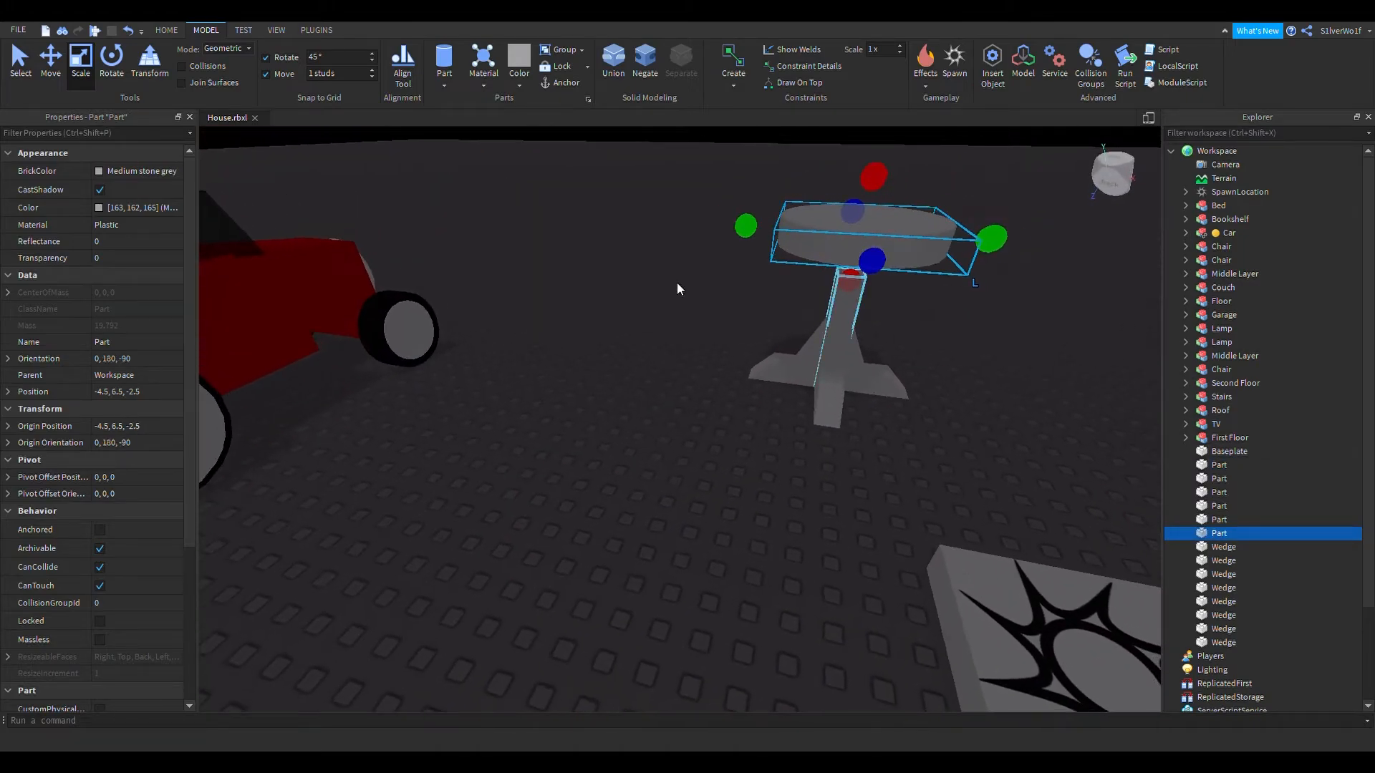
key("ctrl+2")
left_click_drag(842, 316, 850, 335)
left_click(783, 508)
Step: Set the tabletop cylinder's size to 0.5, 8, 8
right_click_drag(783, 508, 783, 508)
scroll(784, 509, "down", 3)
left_click(742, 348)
scroll(143, 580, "down", 5)
double_click(131, 539)
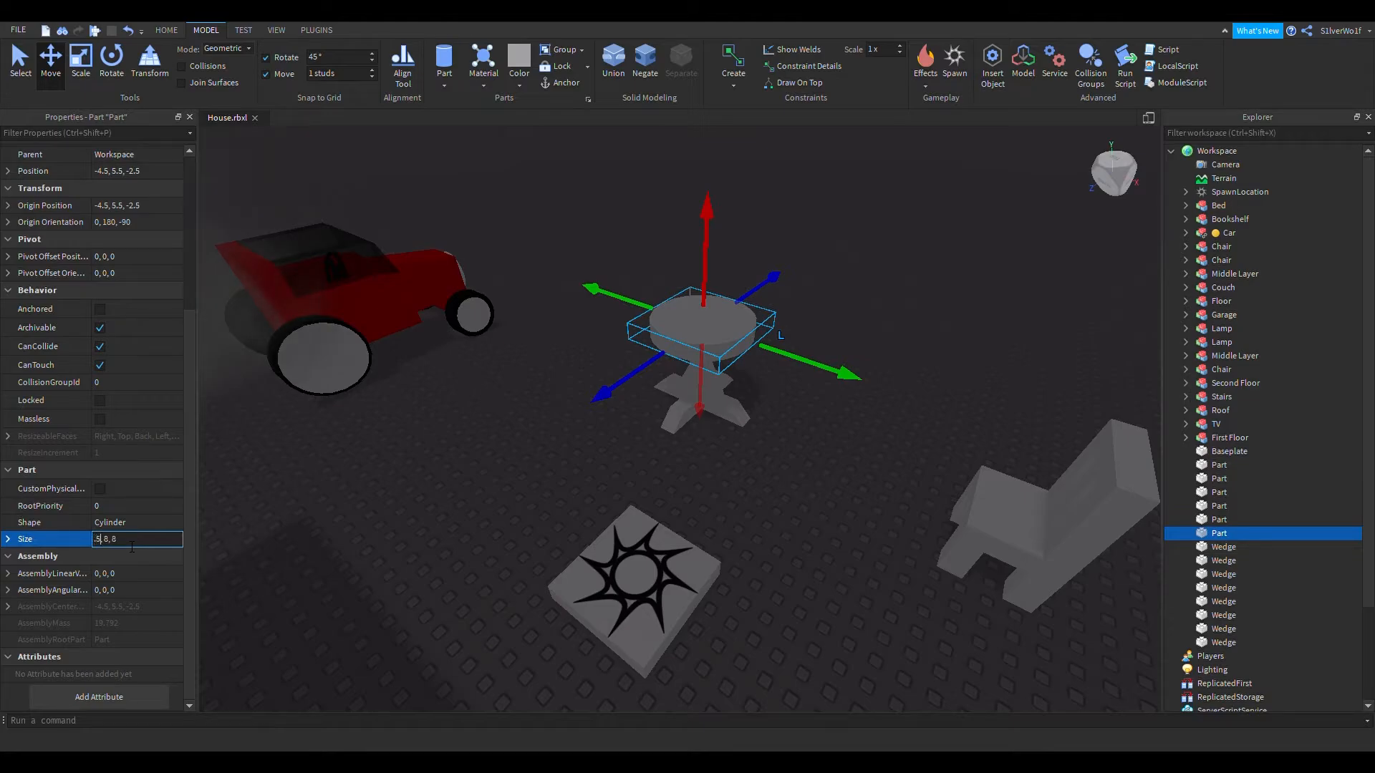
key("Return")
left_click(365, 582)
Step: Close the gap above the post by setting the tabletop's position to -4.5, 5.25, -2.5
scroll(465, 532, "up", 5)
right_click_drag(492, 553, 492, 553)
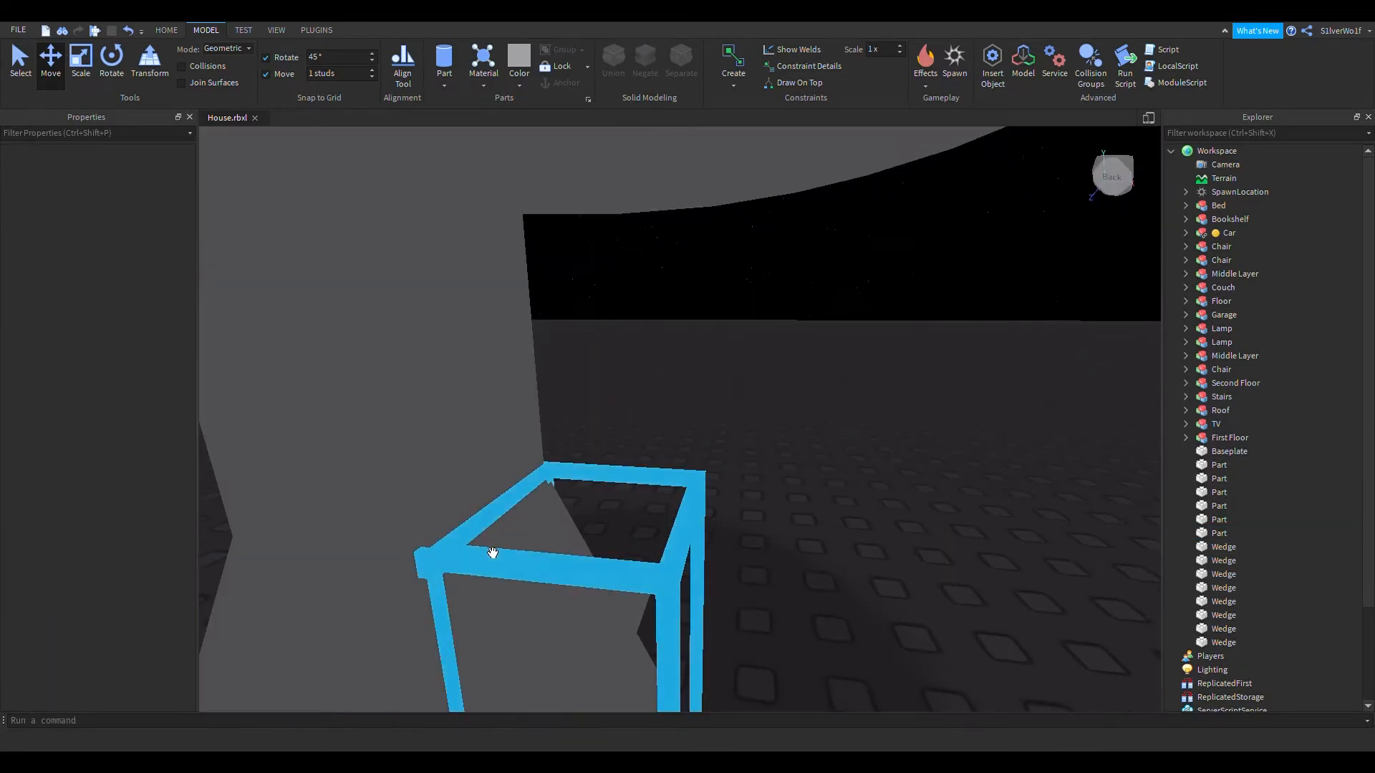
scroll(493, 553, "down", 4)
scroll(630, 460, "up", 3)
scroll(630, 460, "down", 3)
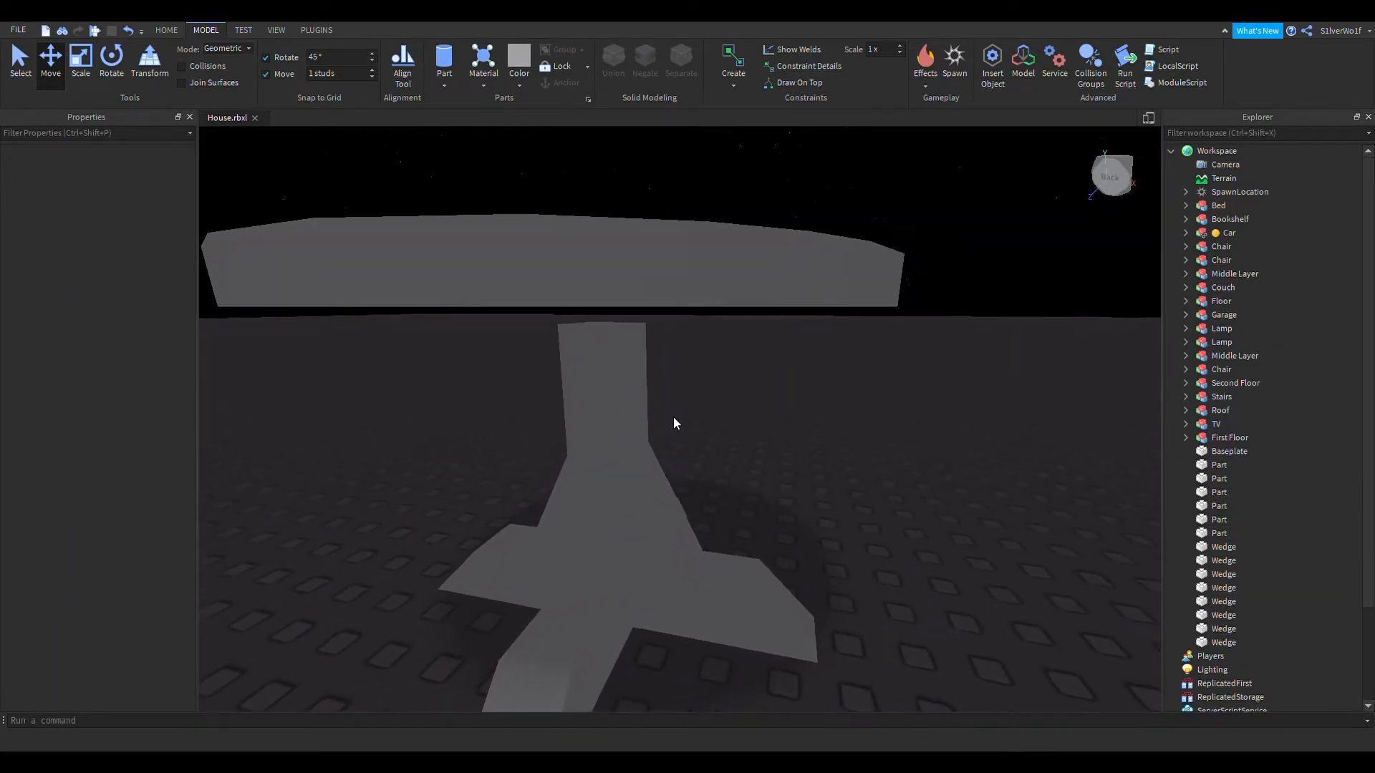
scroll(674, 423, "down", 2)
left_click(652, 414)
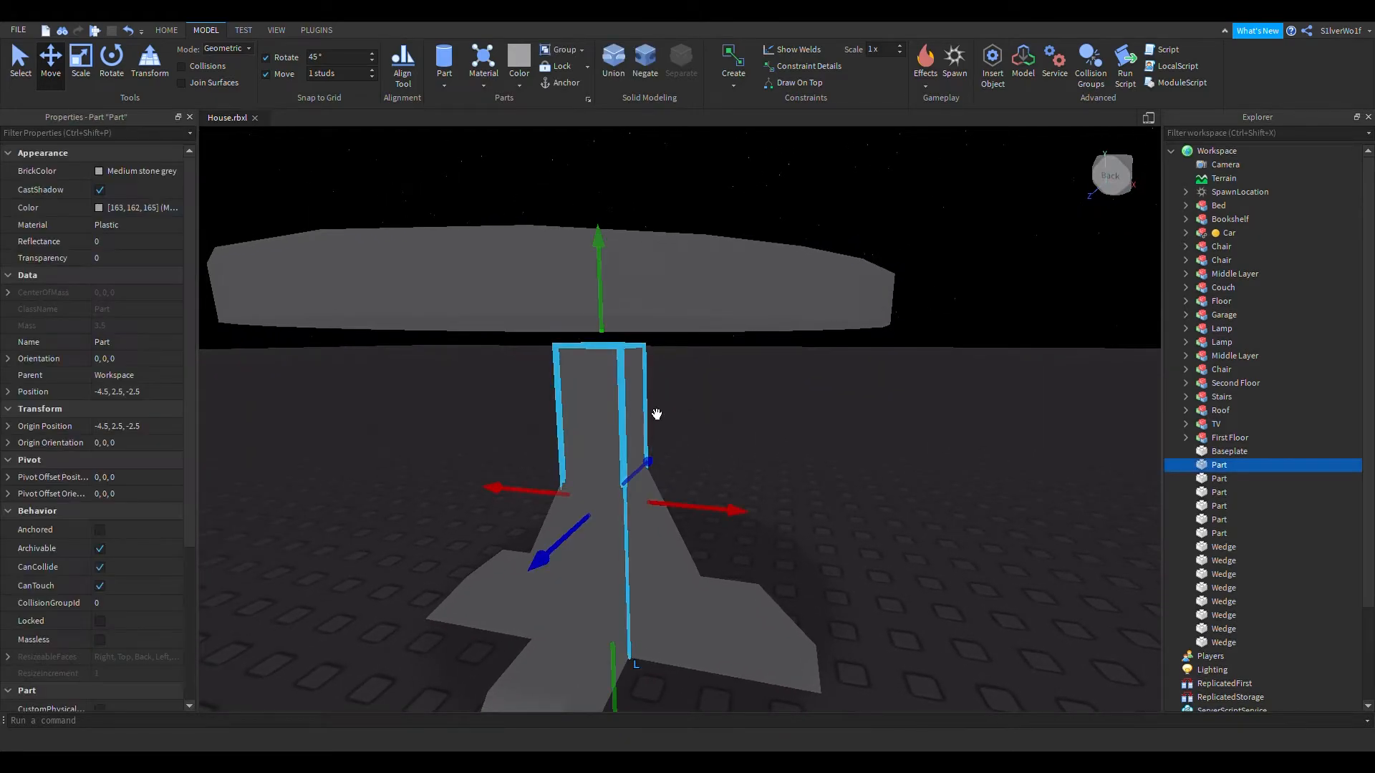
left_click(703, 324)
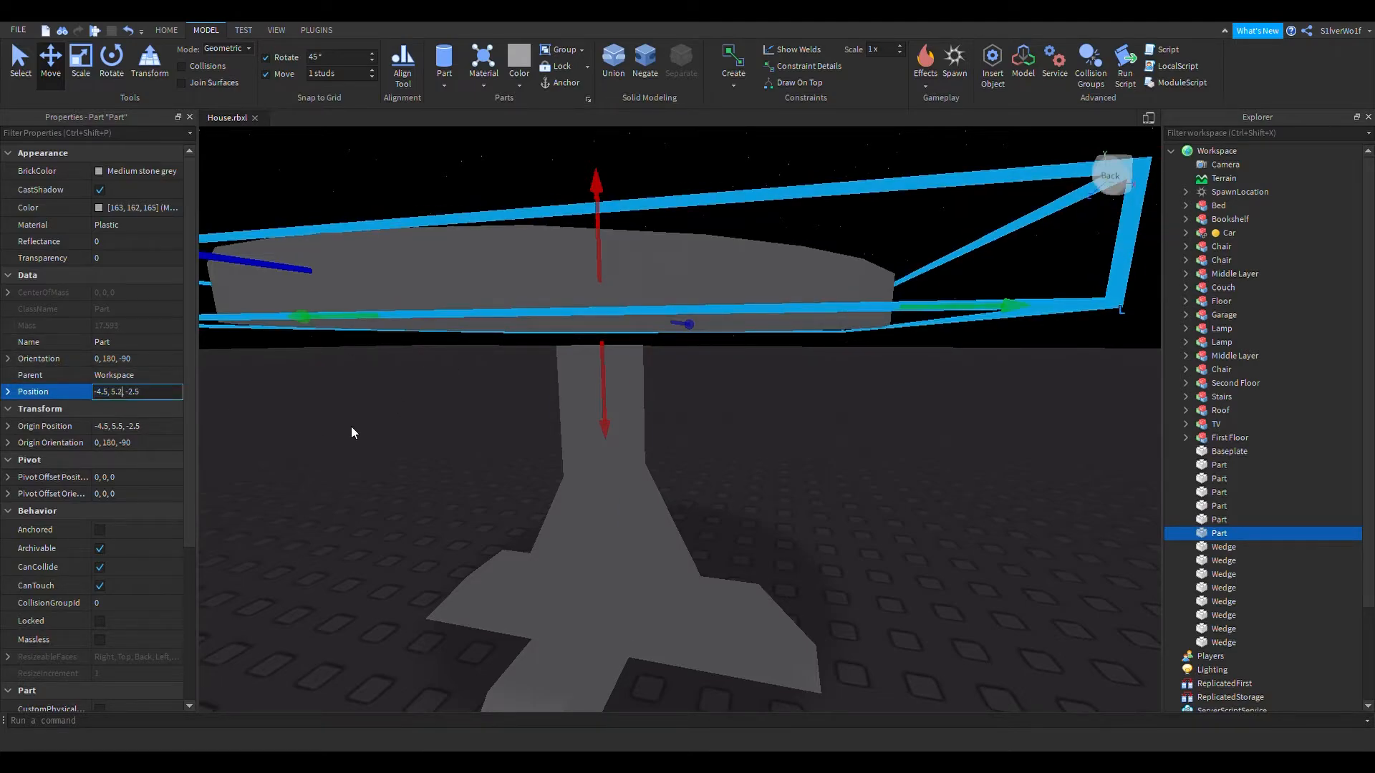
type("2")
key("Return")
left_click(951, 542)
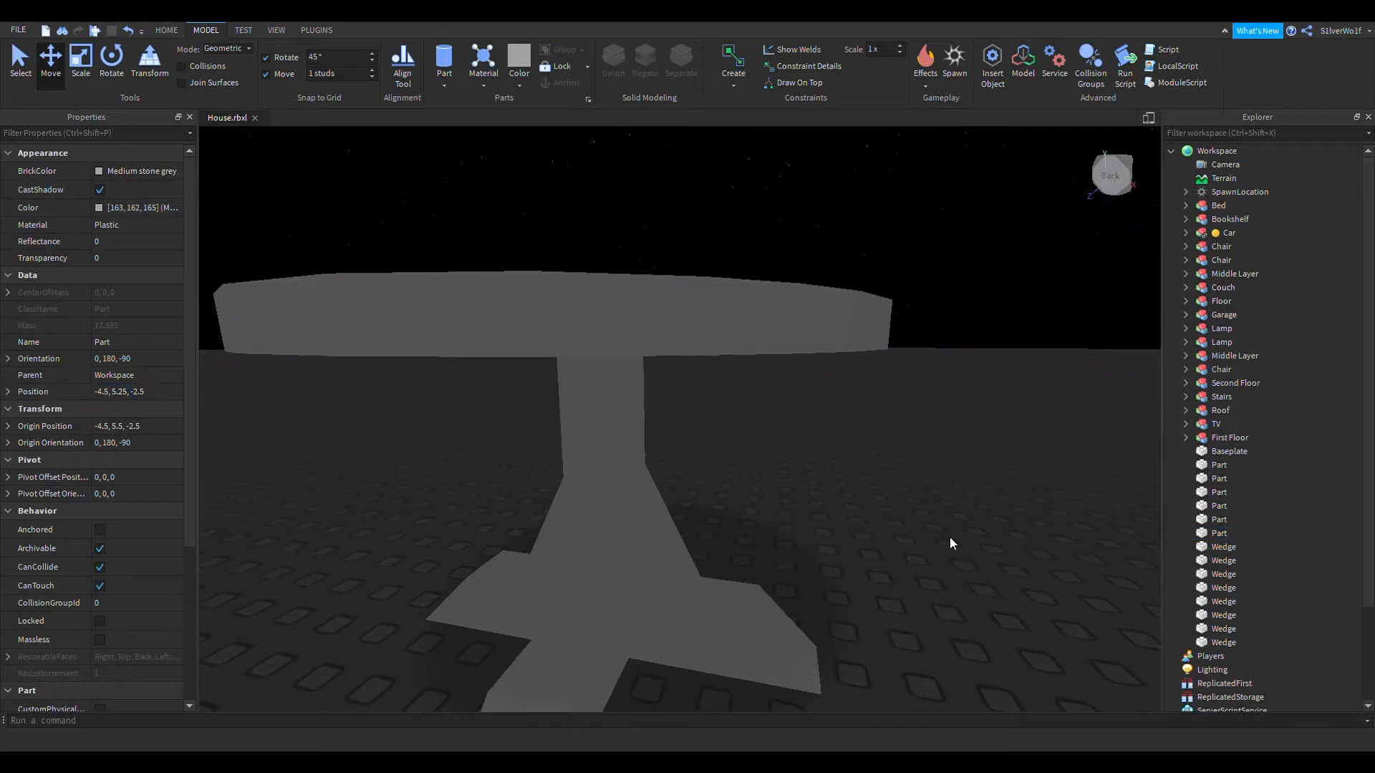
Step: Select all the table's parts and move them together in front of the chair standing on the ground outside
scroll(951, 541, "down", 5)
right_click_drag(950, 541, 898, 510)
scroll(672, 231, "up", 2)
left_click_drag(670, 227, 911, 514)
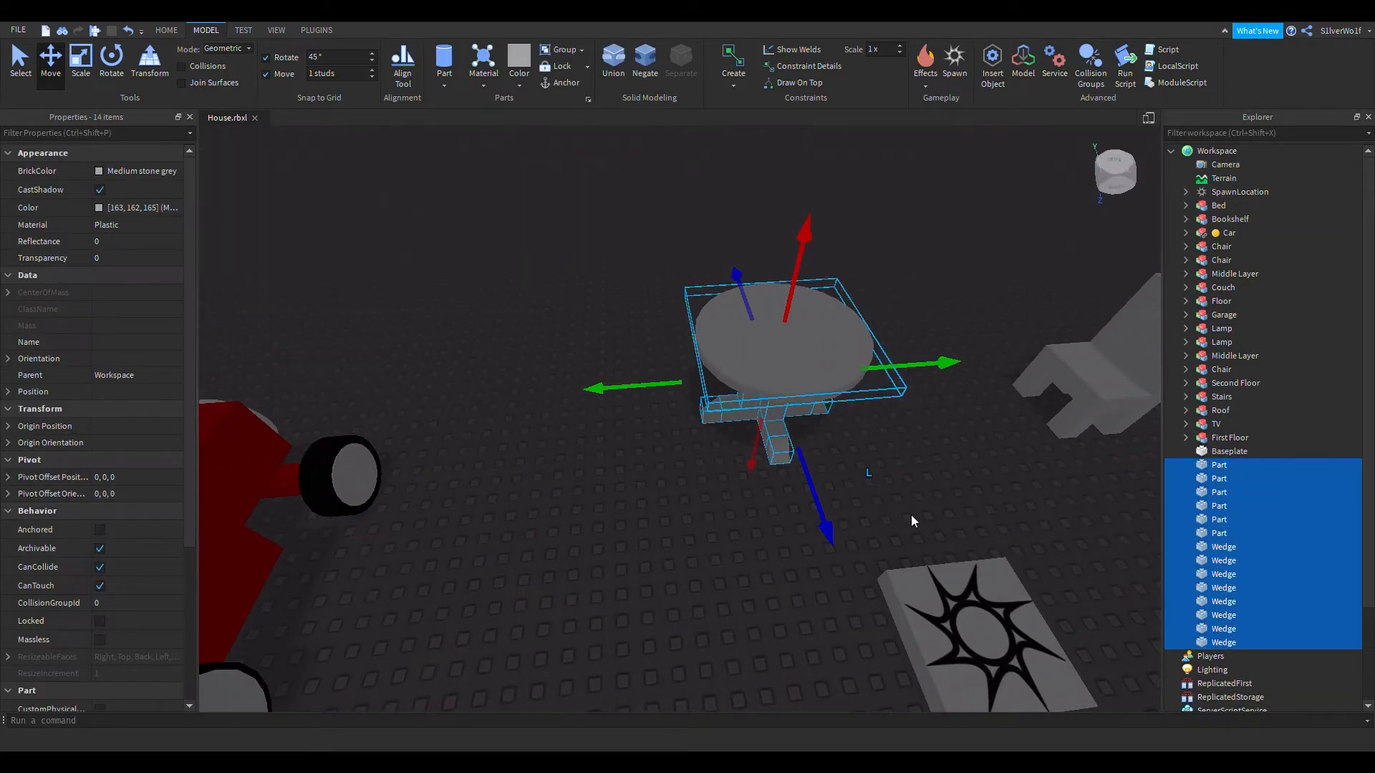
right_click_drag(911, 514, 842, 429)
left_click_drag(717, 392, 902, 462)
right_click_drag(1004, 530, 912, 552)
Step: Group all the table's parts into one model and name it Table
scroll(1000, 518, "up", 5)
left_click(992, 505)
scroll(992, 504, "down", 5)
scroll(991, 505, "up", 4)
scroll(913, 556, "up", 3)
scroll(913, 551, "down", 5)
left_click_drag(661, 363, 810, 467)
key("ctrl+g")
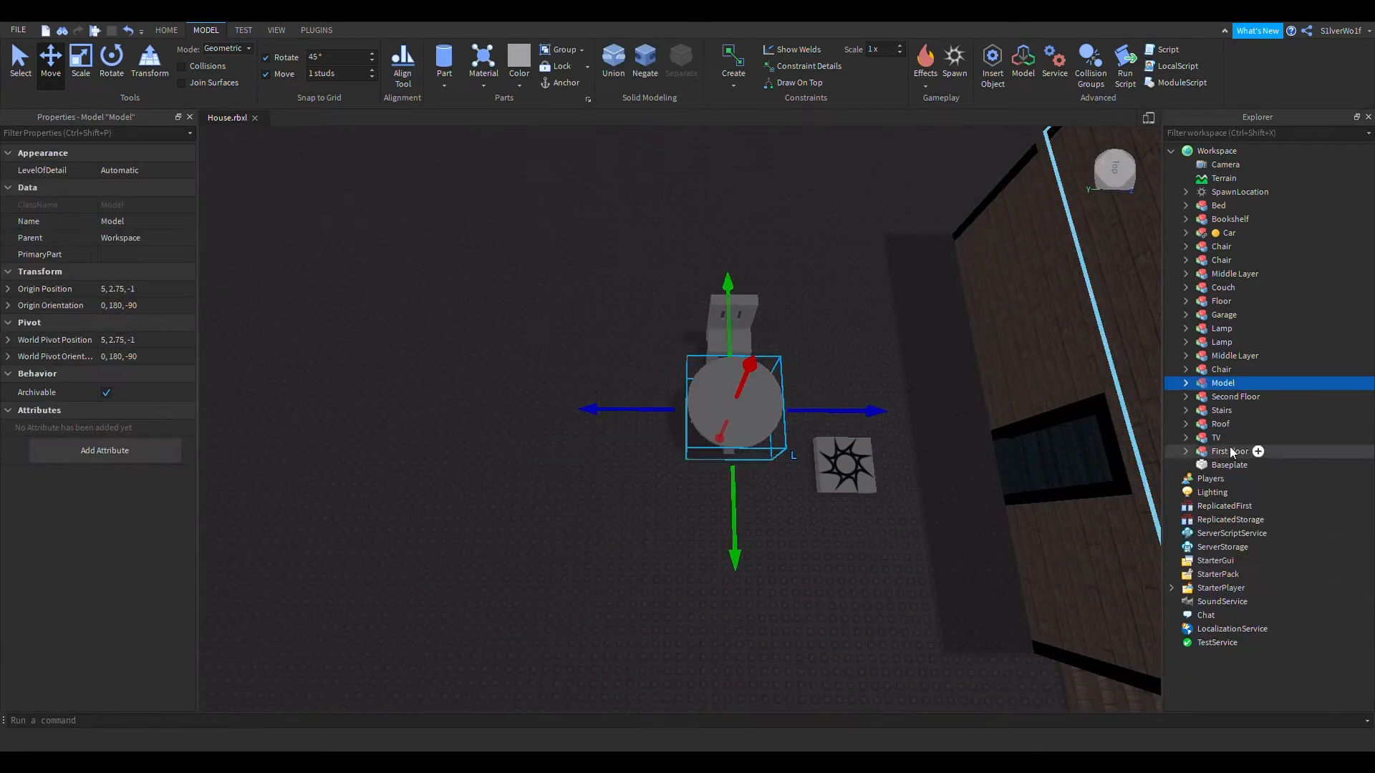
double_click(1221, 384)
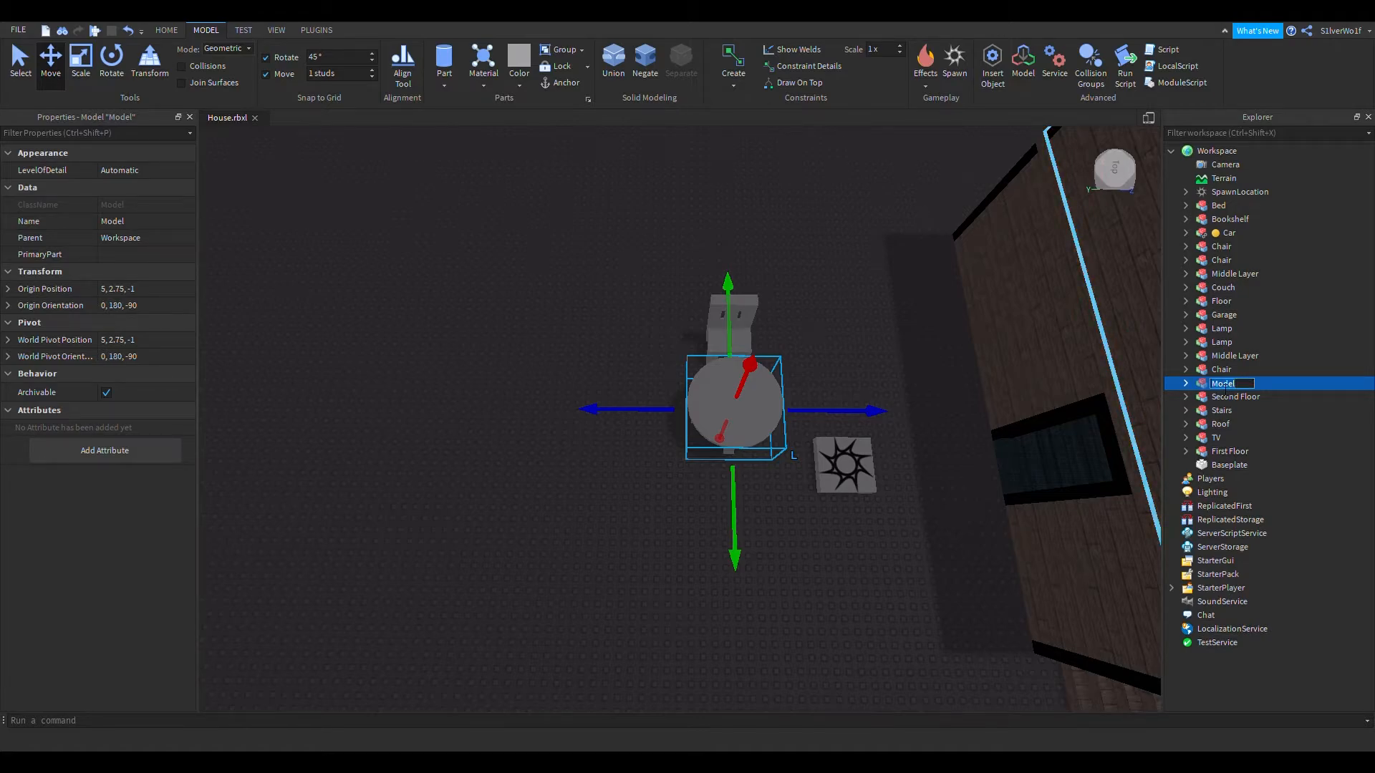
key("Return")
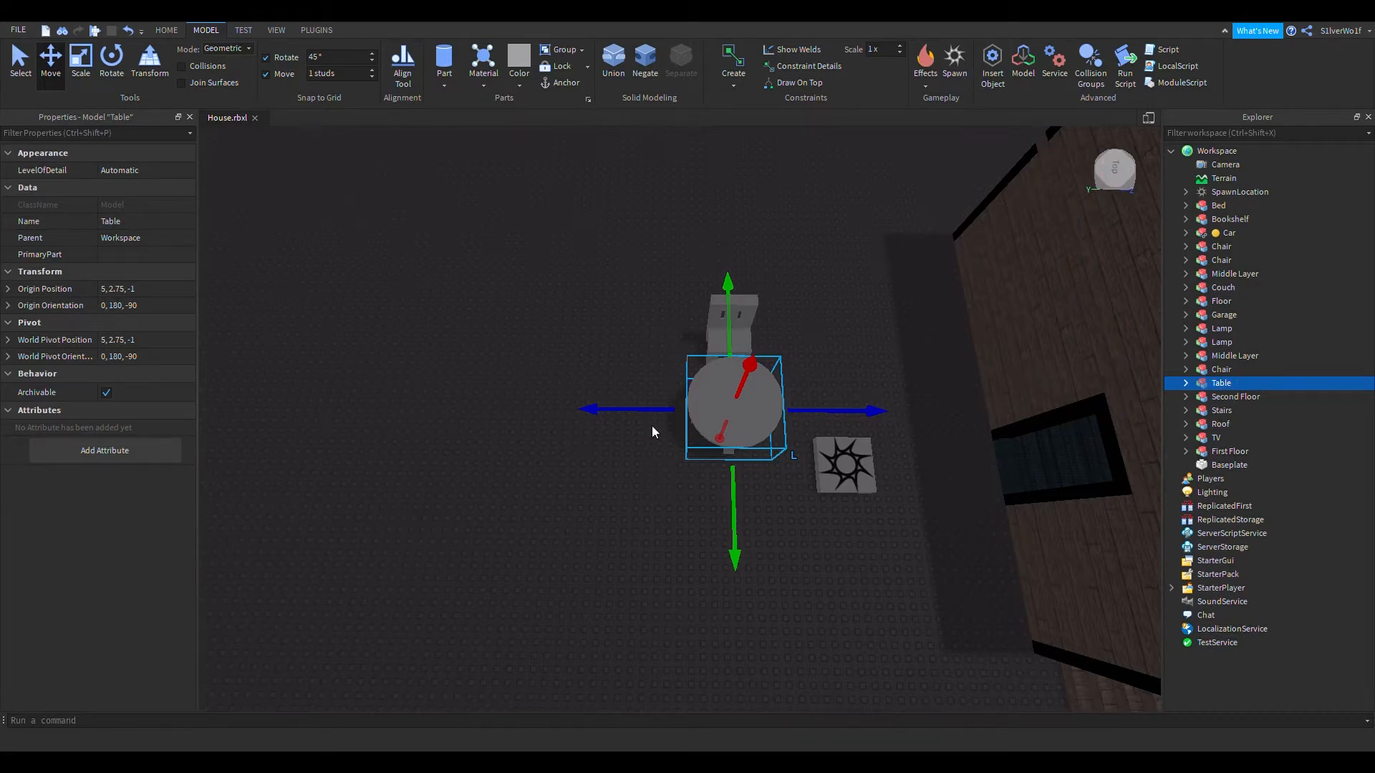
Step: Move the table to the upper floor beside the two corner chairs, with its pivot at 15, 14.75, 34
mouse_move(748, 429)
left_mouse_down()
mouse_move(844, 362)
mouse_move(914, 454)
mouse_move(734, 446)
left_mouse_up()
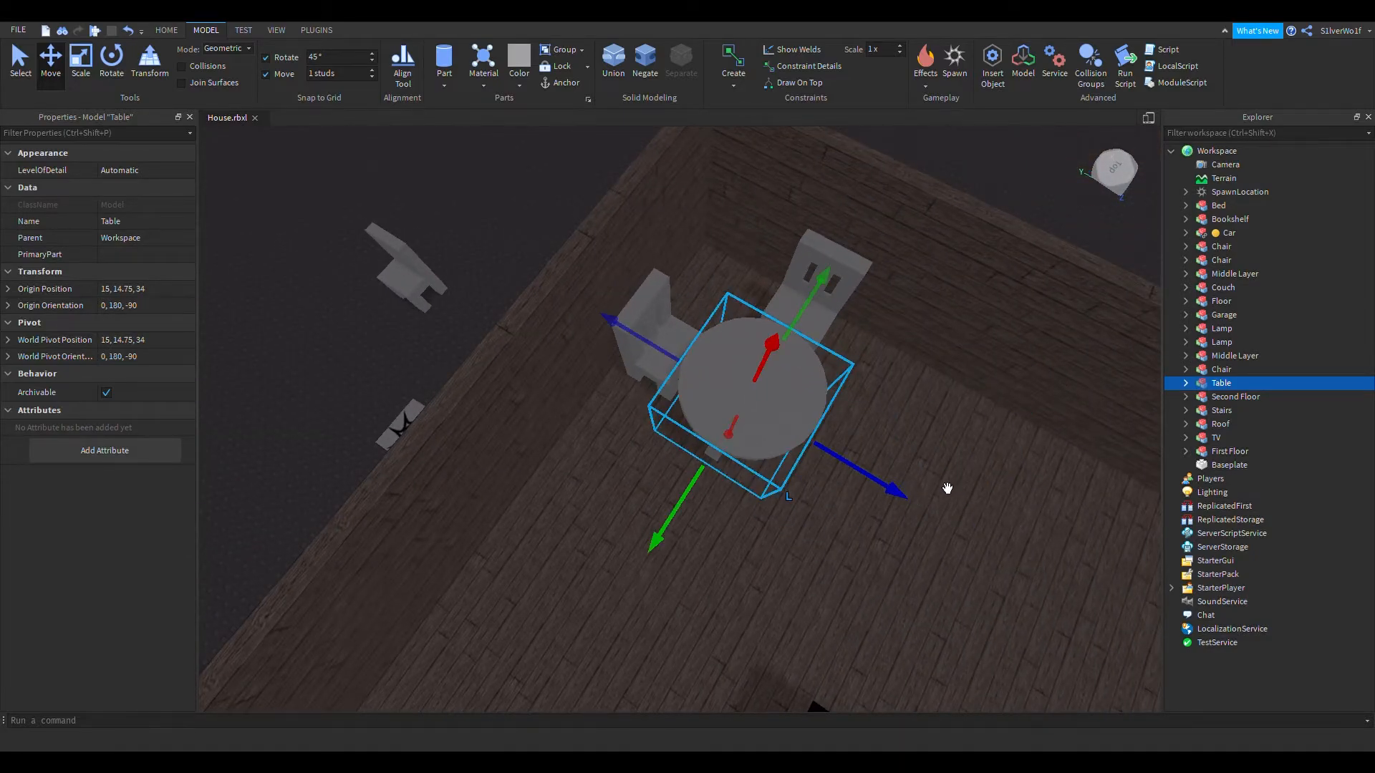
right_click_drag(968, 468, 968, 468)
key("d")
key("a")
key("w")
key("d")
key("a")
key("s")
key("w")
key("s")
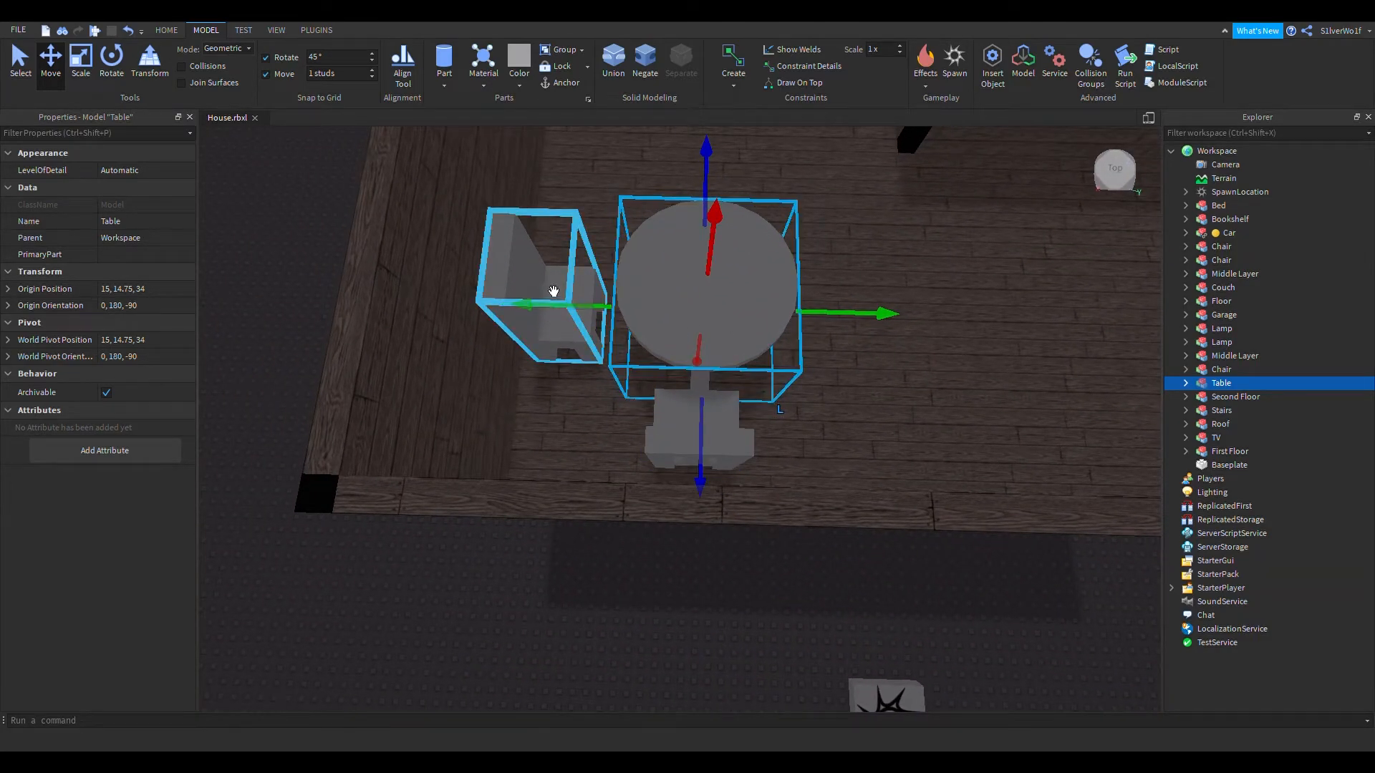
Step: Shift the upstairs chair nearest the front wall to position 15, 15.5, 27.25 so it lines up with the table
right_click_drag(721, 334, 847, 381)
left_click(678, 375)
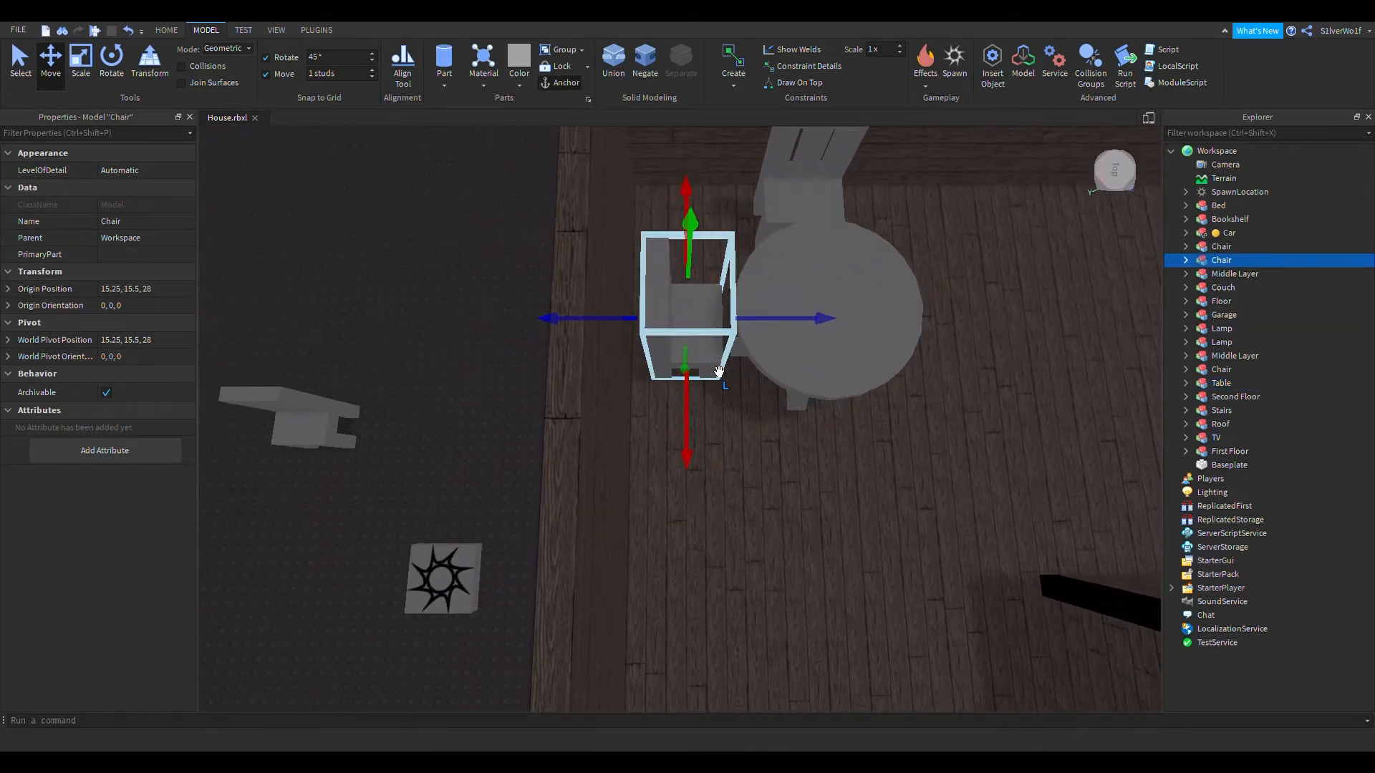
left_click_drag(719, 371, 678, 360)
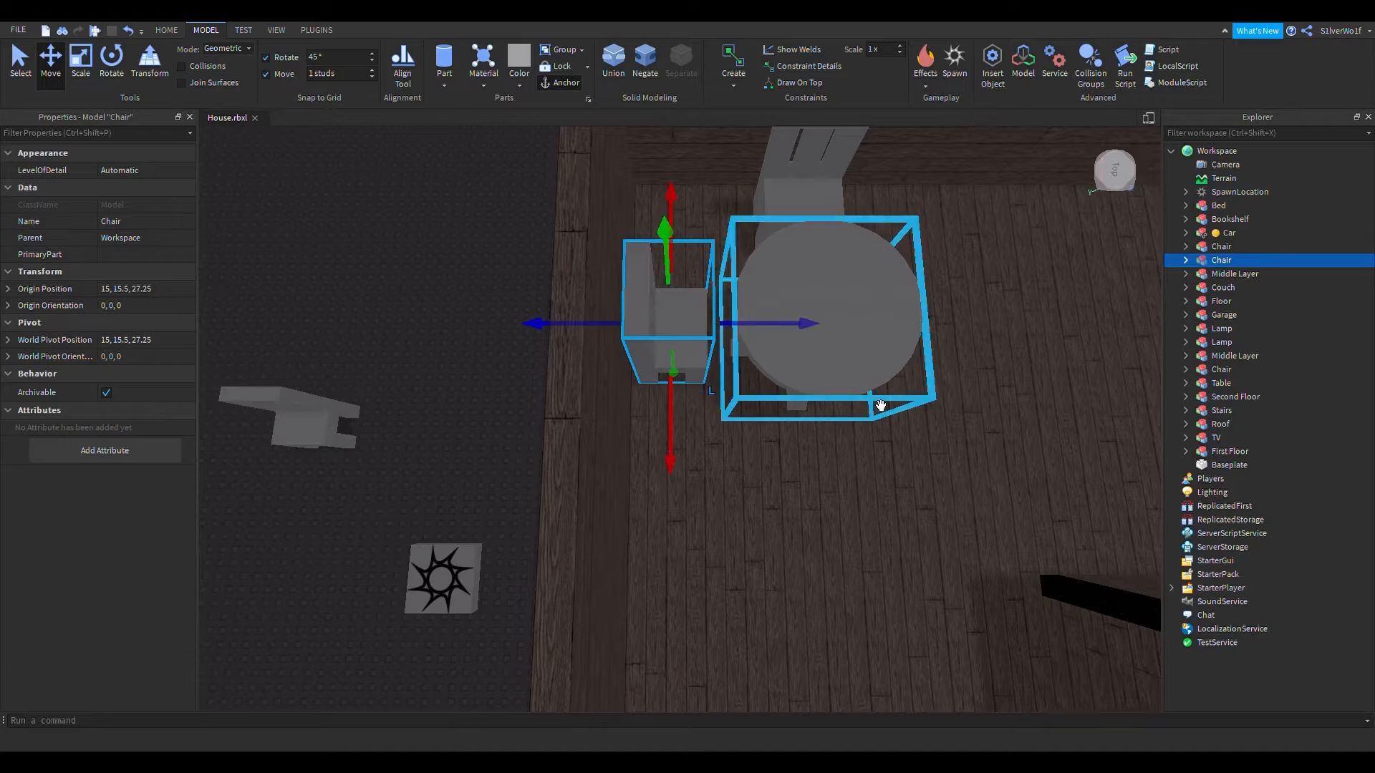
Step: Fine-tune the upstairs furniture's placement so both corner chairs face the round table at its edge
right_click_drag(855, 387, 887, 396)
left_click(763, 361)
left_click_drag(763, 361, 759, 371)
mouse_move(857, 417)
right_mouse_down()
mouse_move(872, 427)
mouse_move(849, 403)
right_mouse_up()
key("w")
key("a")
mouse_move(660, 400)
left_mouse_down()
mouse_move(642, 377)
mouse_move(649, 391)
left_mouse_up()
left_click(922, 414)
right_click_drag(944, 434, 945, 436)
key("w")
scroll(945, 435, "down", 10)
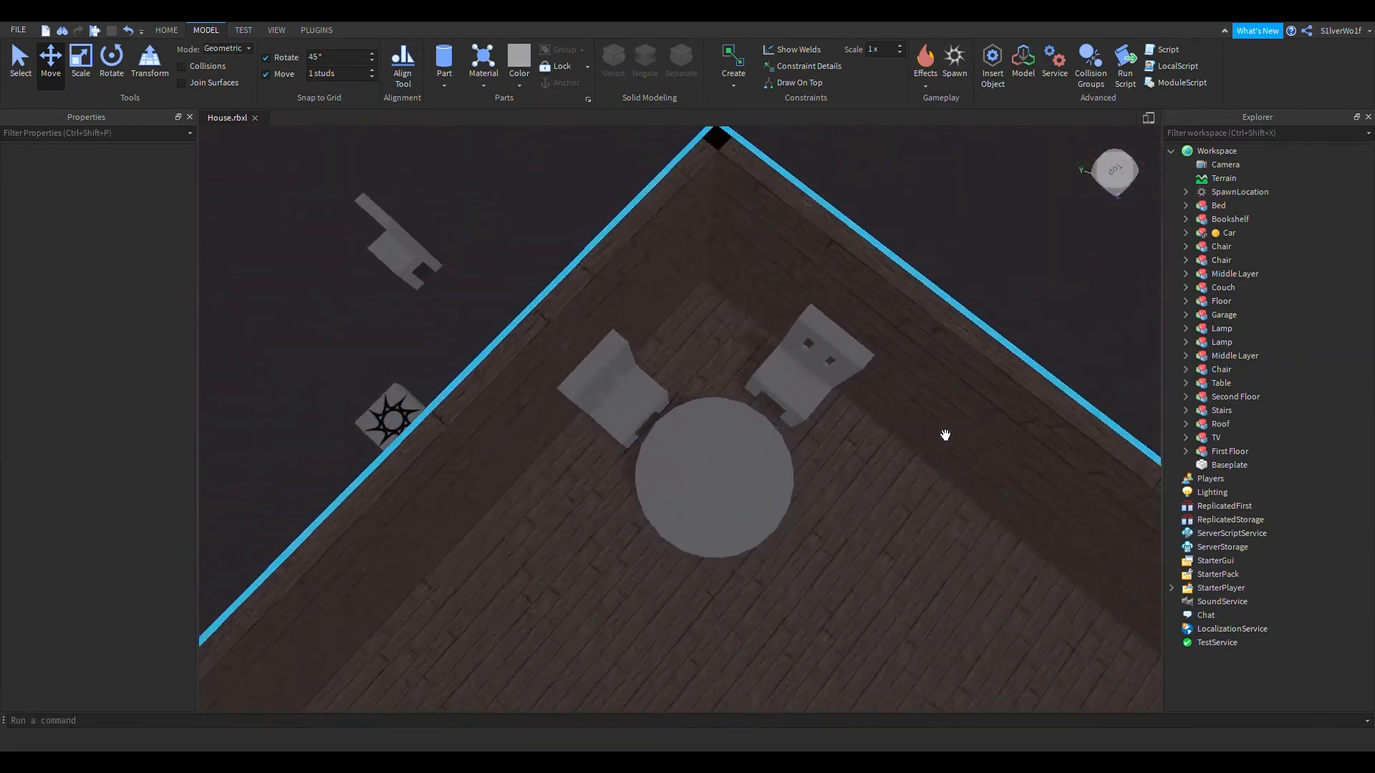
Step: Compare the positions of the two upstairs corner chairs with the round table
left_click(805, 361)
left_click(616, 394)
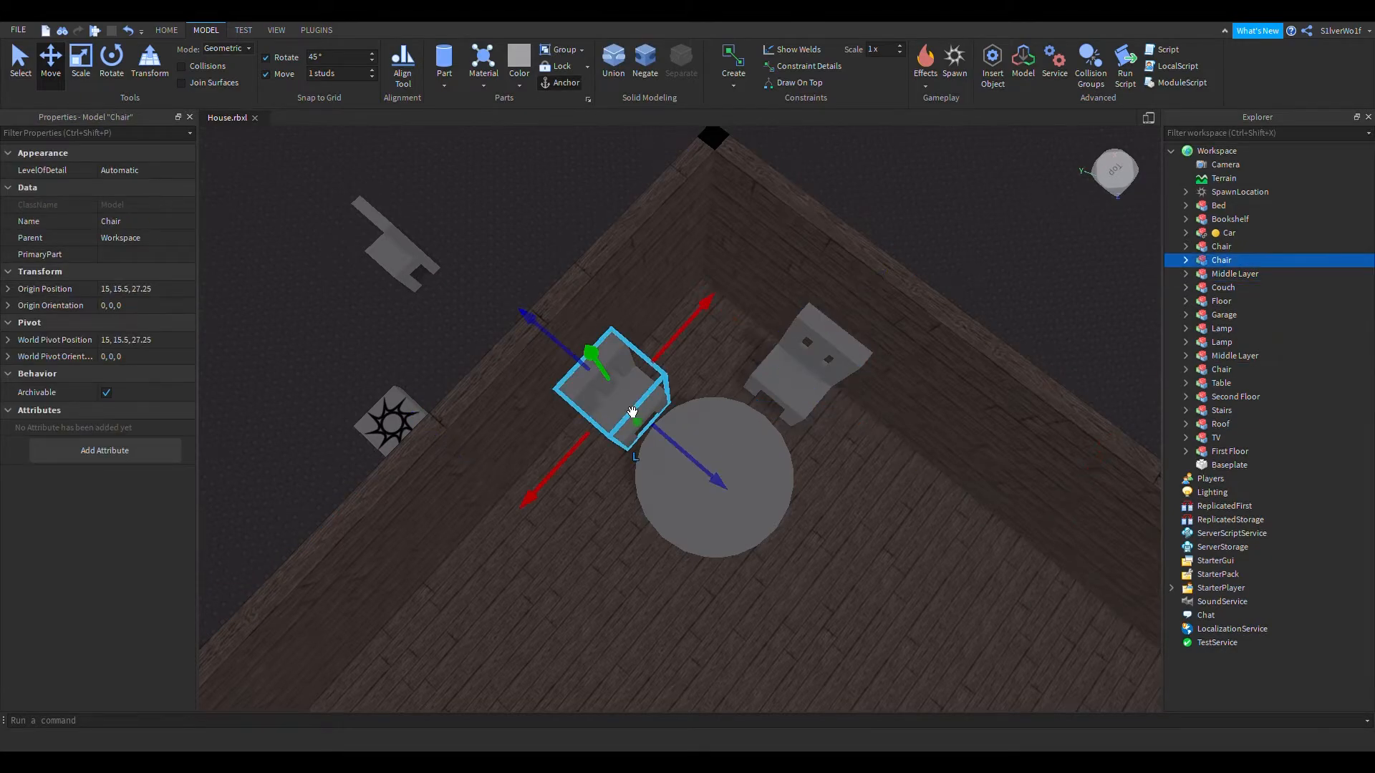
left_click(813, 377)
left_click(606, 387)
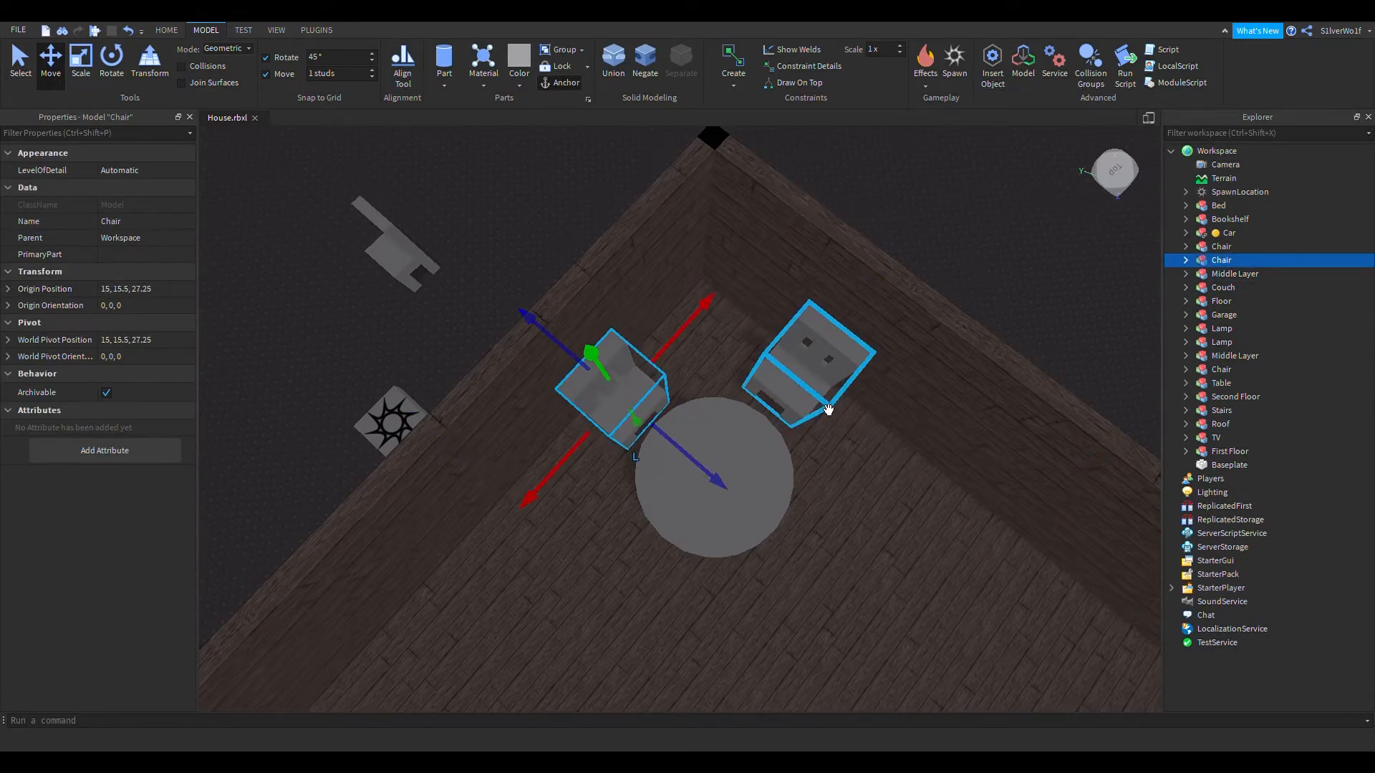
left_click(810, 358)
left_click(778, 479)
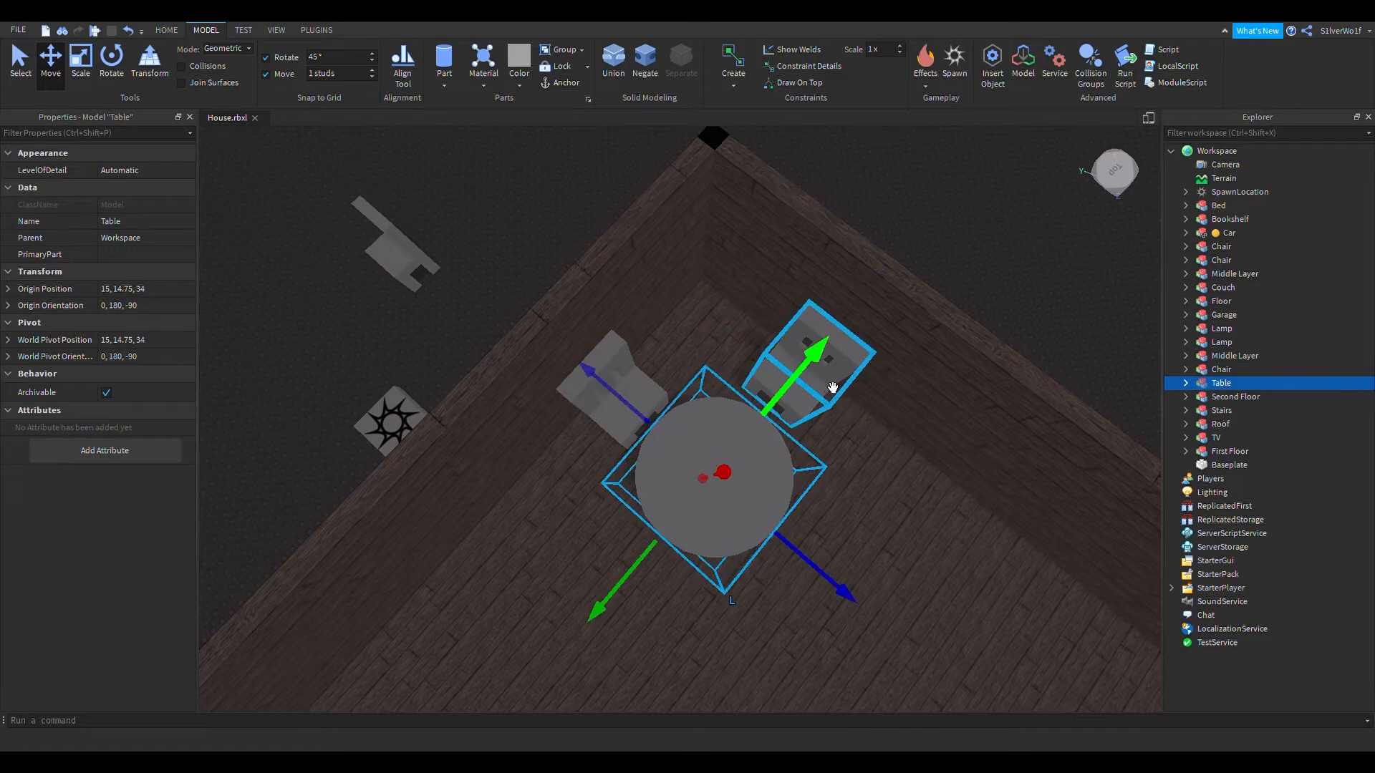
Step: Move the upstairs chair with the -90° orientation closer to the table by setting its origin position to 22, 15.5, 34
left_click(860, 410)
left_click(823, 392)
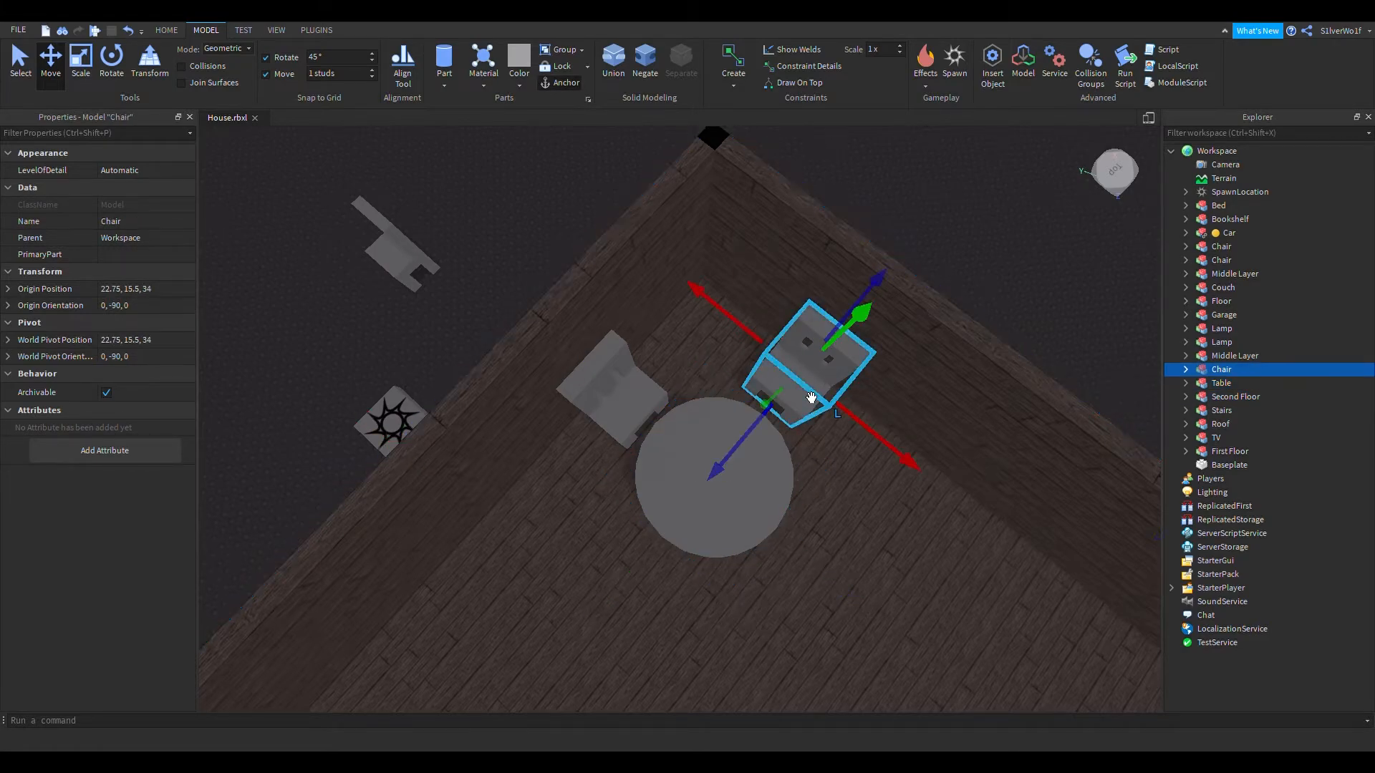
left_click(115, 291)
double_click(115, 289)
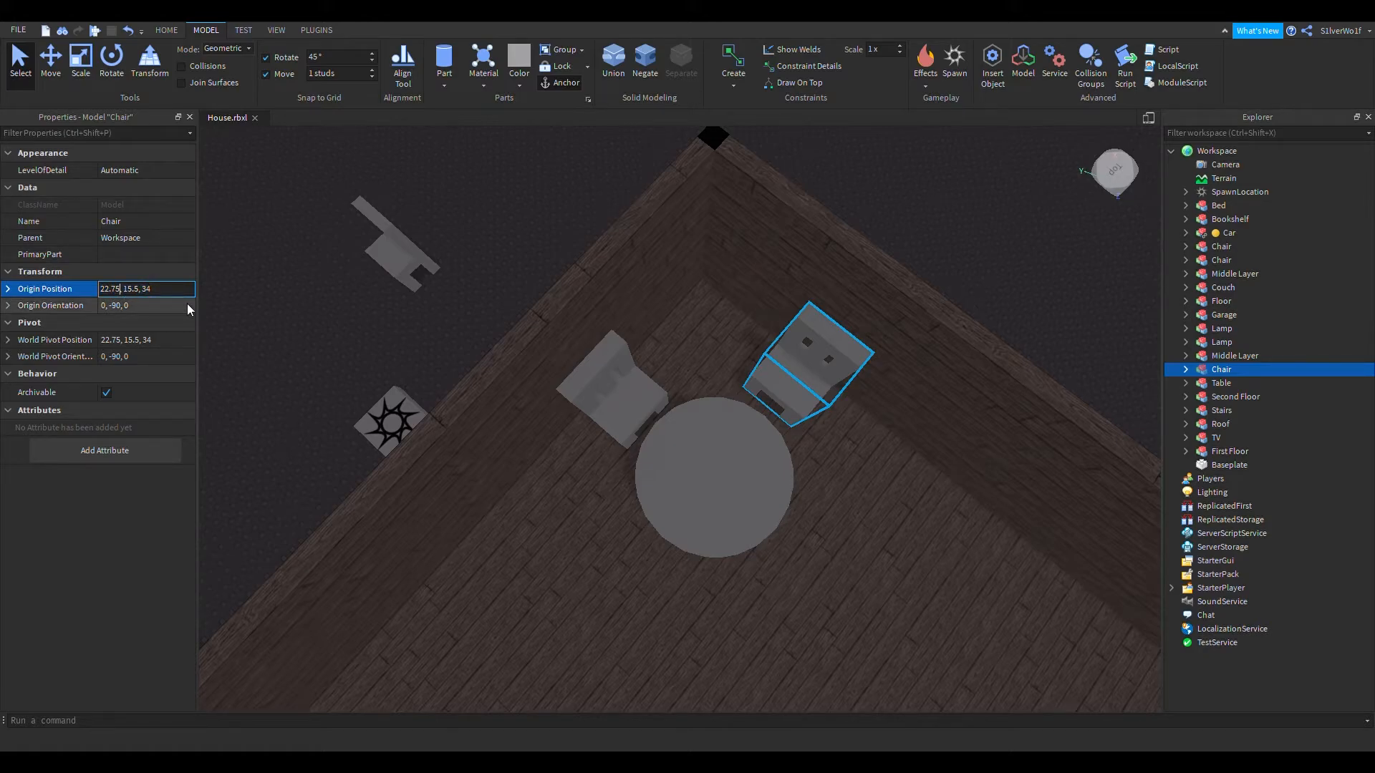
key("BackSpace")
key("BackSpace")
key("BackSpace")
key("Return")
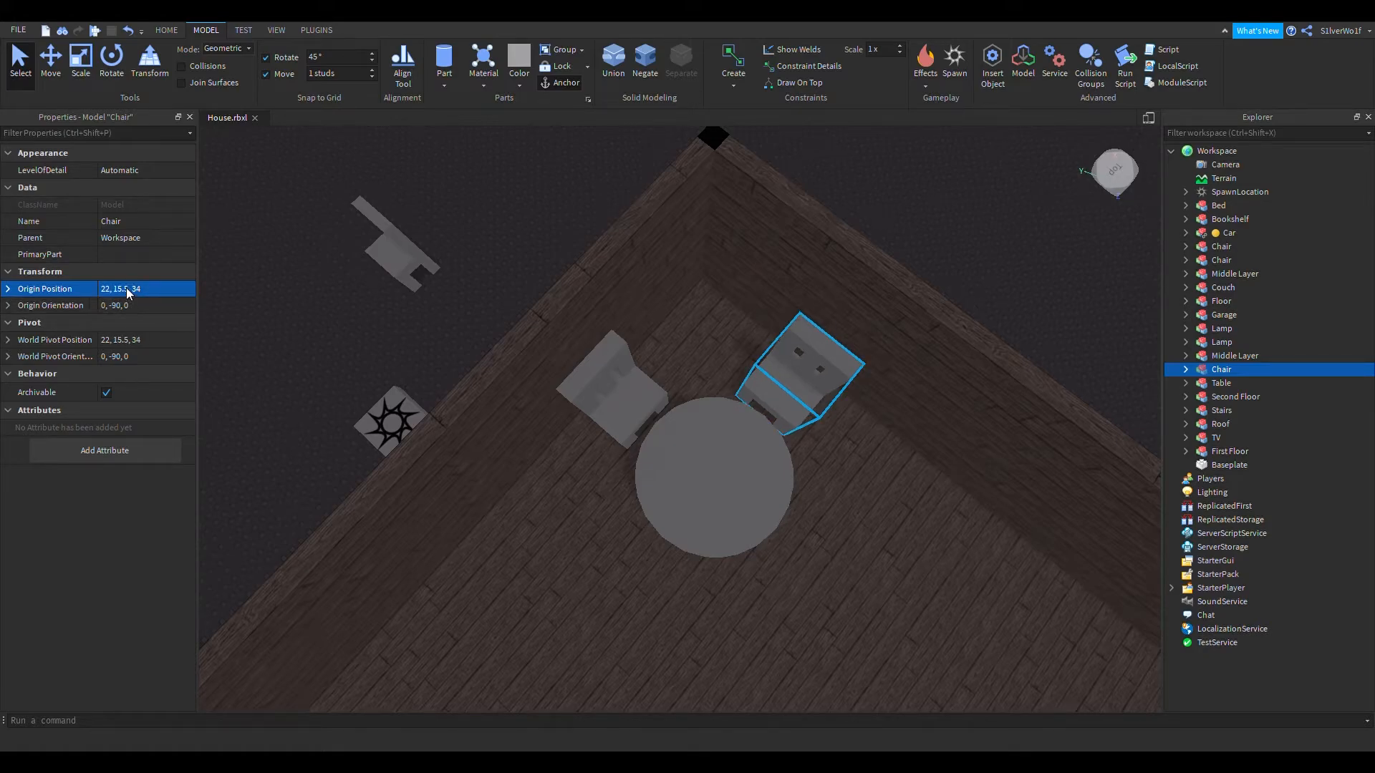
Step: Lower the -90° chair by setting its origin position to 22, 15, 34
left_click(131, 290)
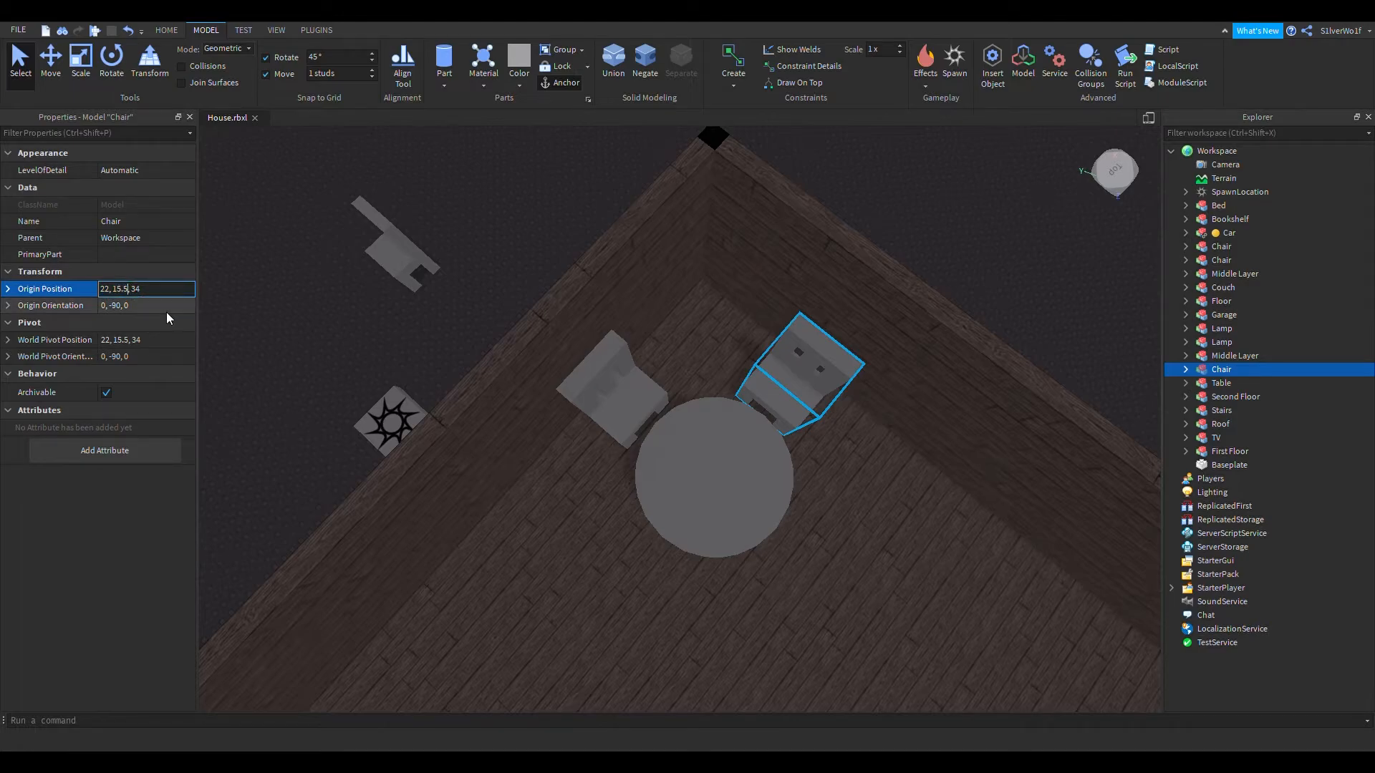
left_click(759, 506)
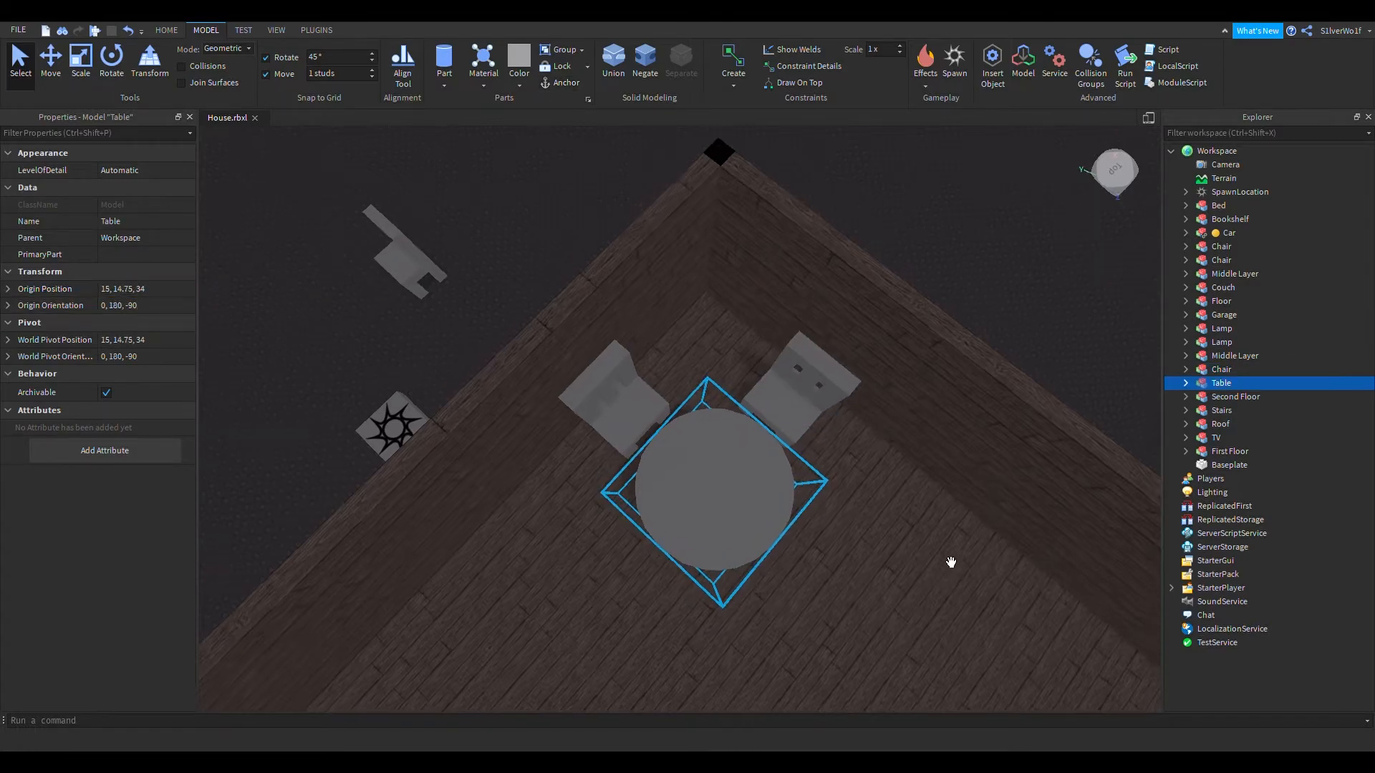
scroll(951, 562, "down", 2)
right_click_drag(951, 562, 951, 562)
scroll(951, 562, "up", 3)
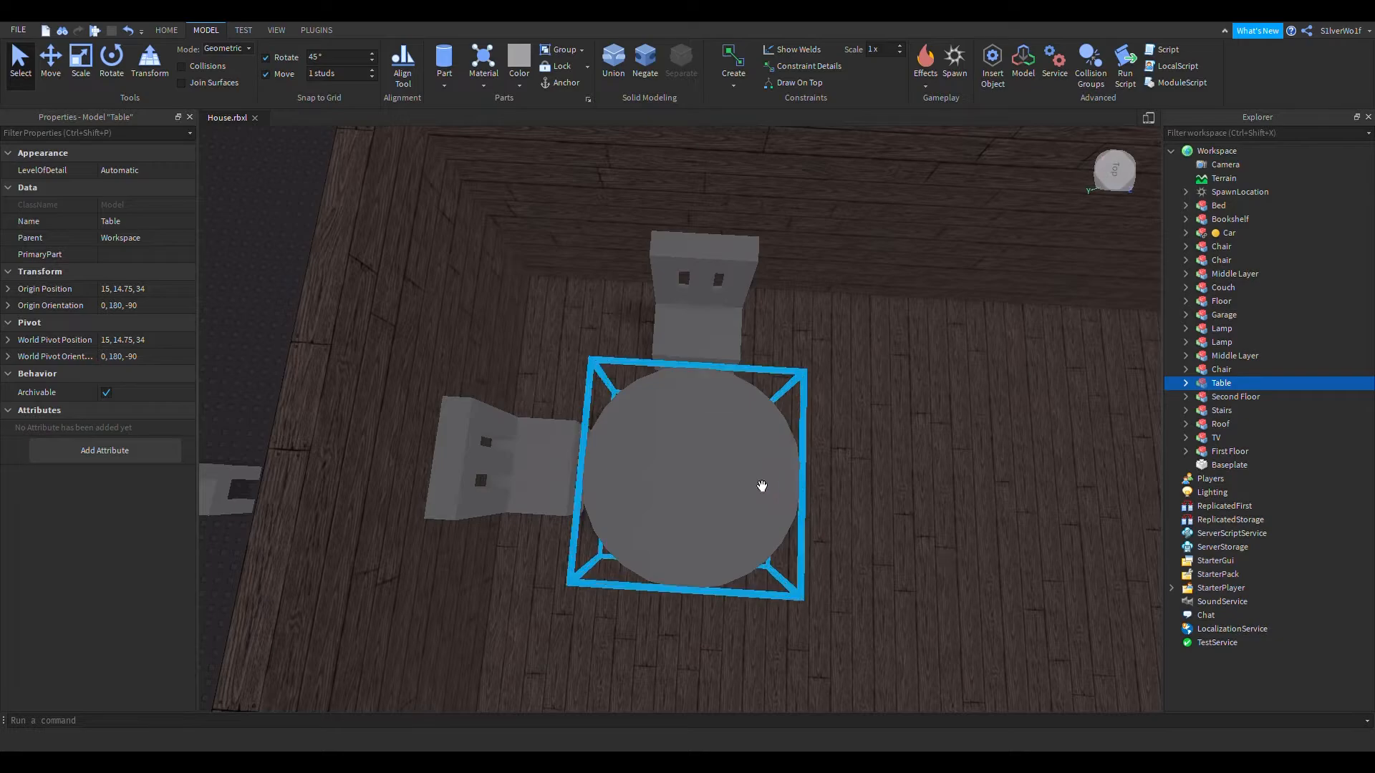
Step: Examine the lowered chair's alignment with the round table and the floor, from above and at floor level
left_click(715, 366)
left_click(719, 482)
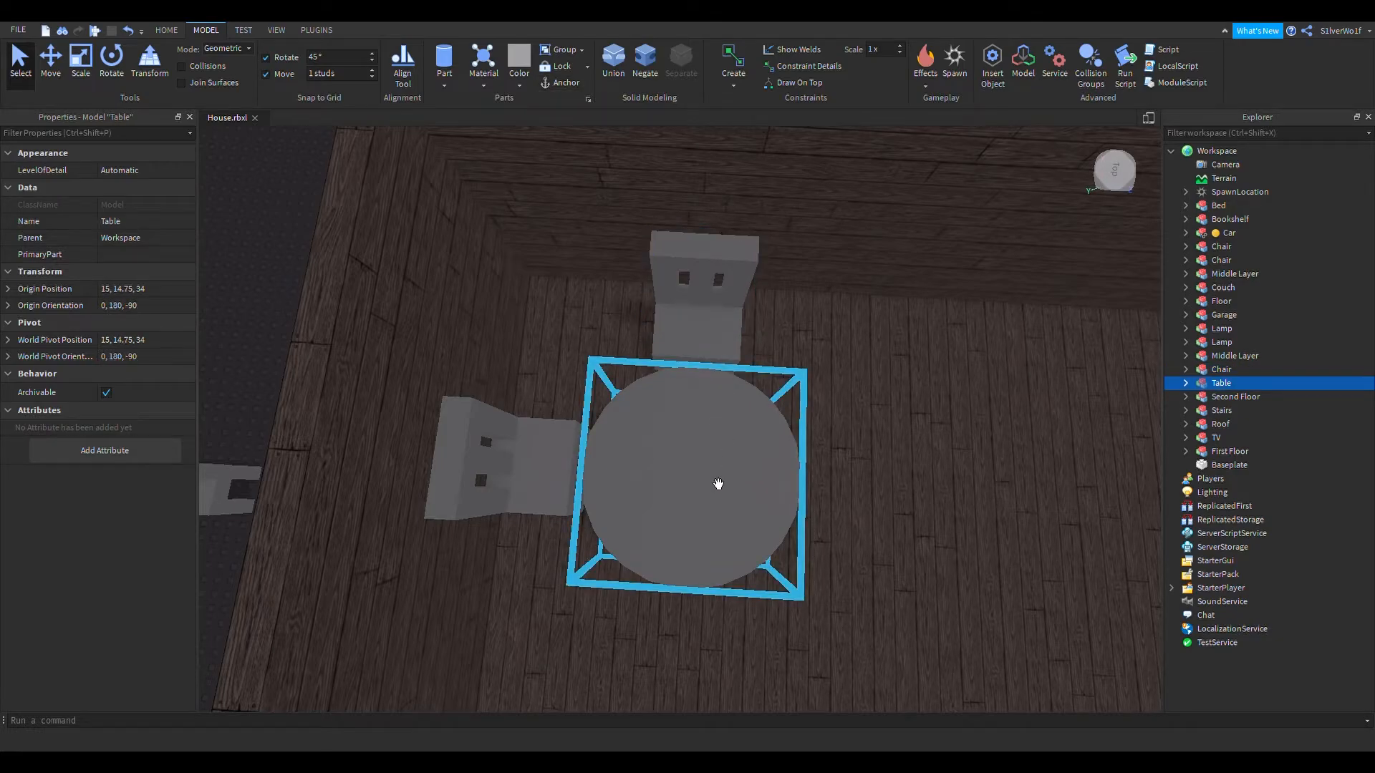
left_click(712, 349)
left_click(720, 419)
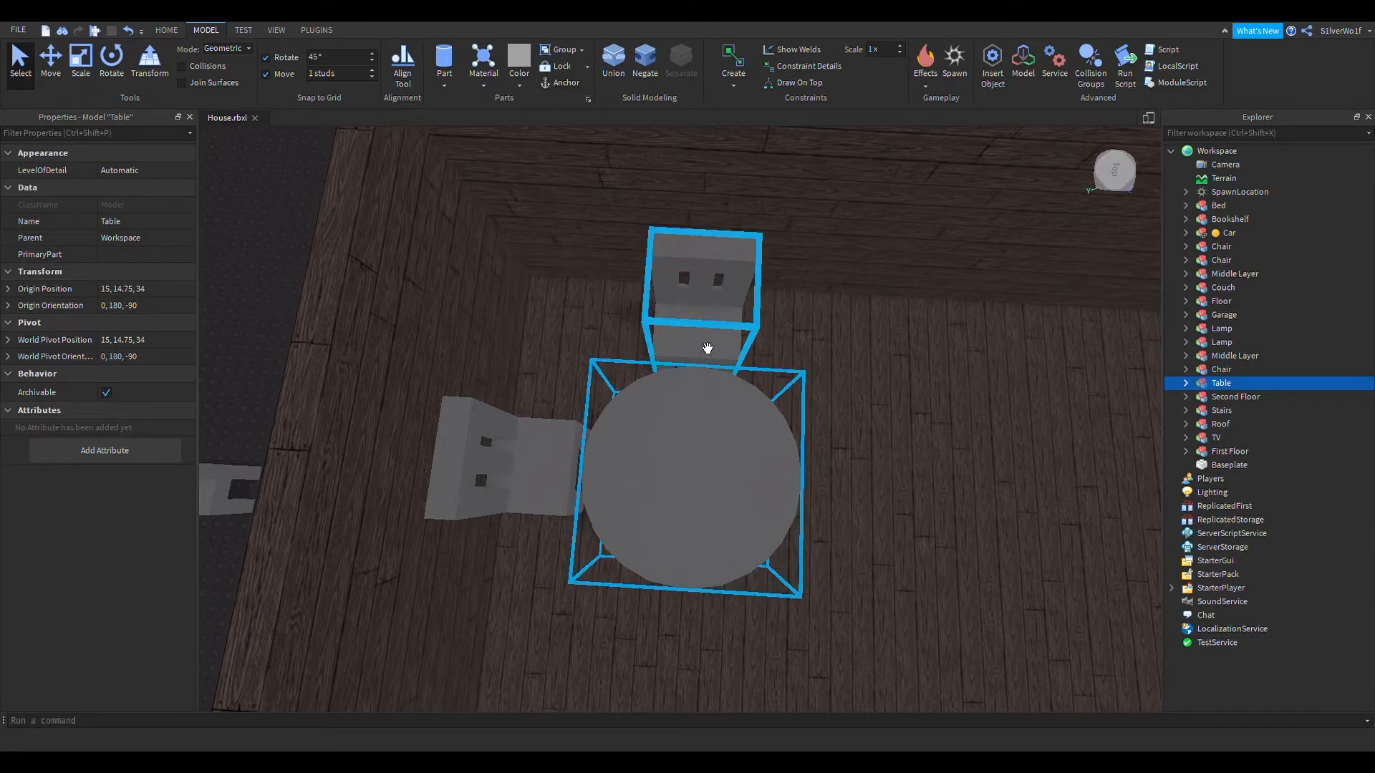
right_click_drag(810, 476, 810, 476)
scroll(809, 476, "down", 2)
scroll(810, 475, "up", 1)
scroll(810, 475, "up", 3)
left_click(727, 447)
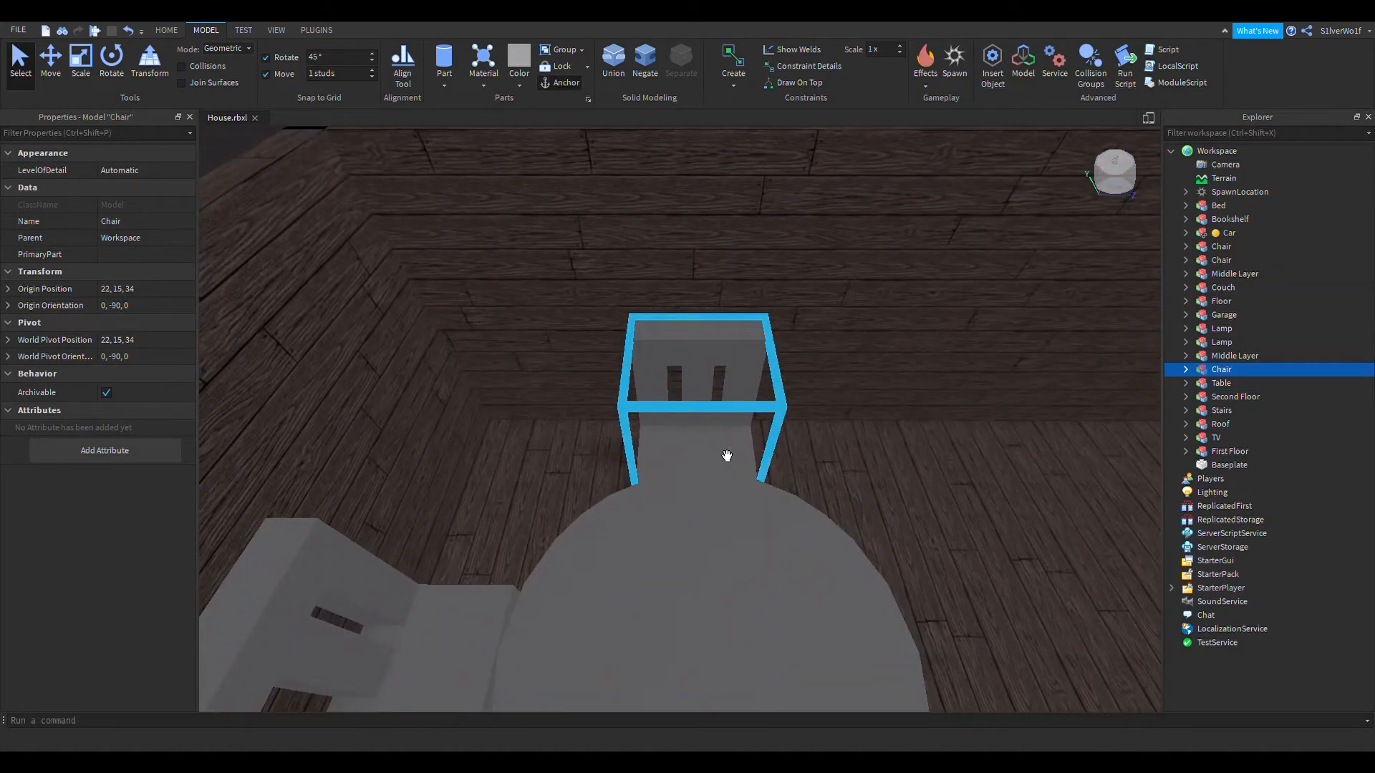
left_click(726, 571)
left_click(702, 451)
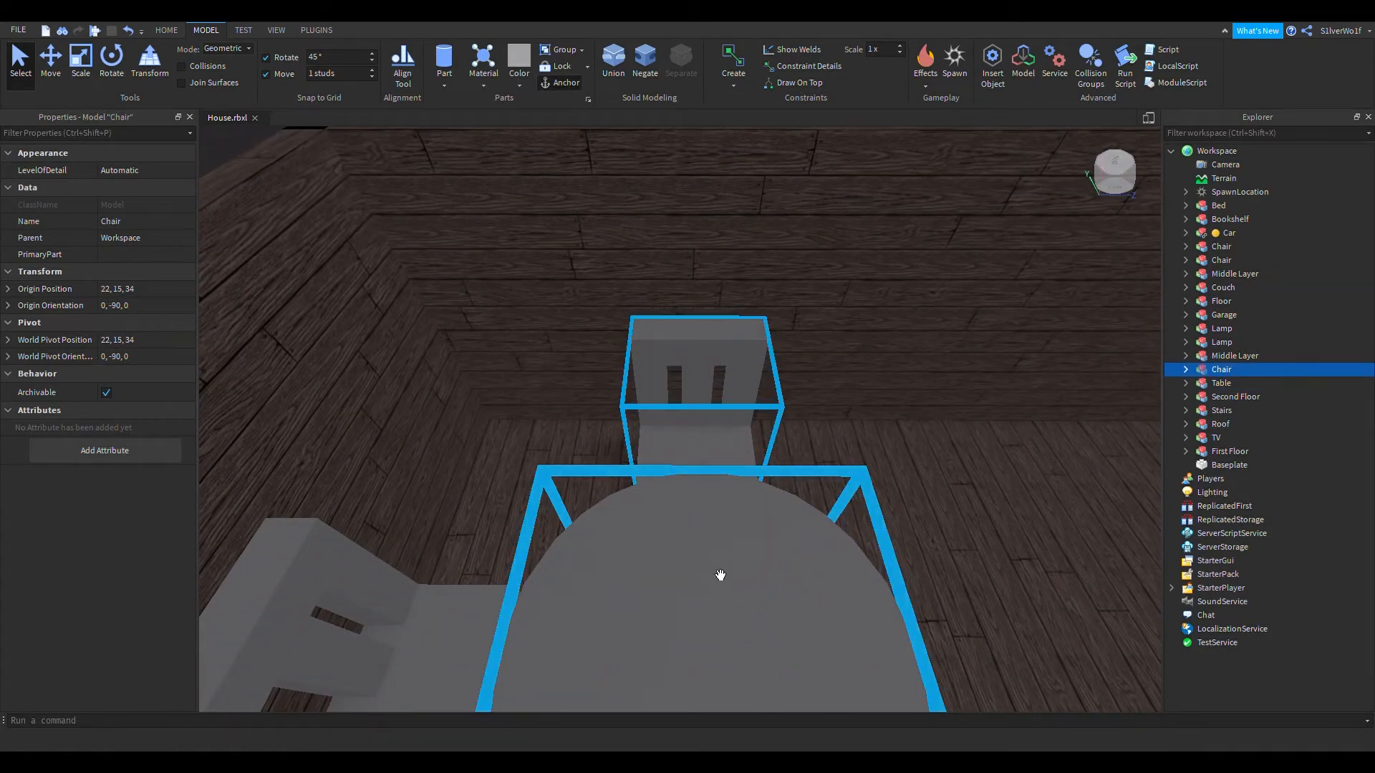
left_click(716, 569)
left_click(715, 466)
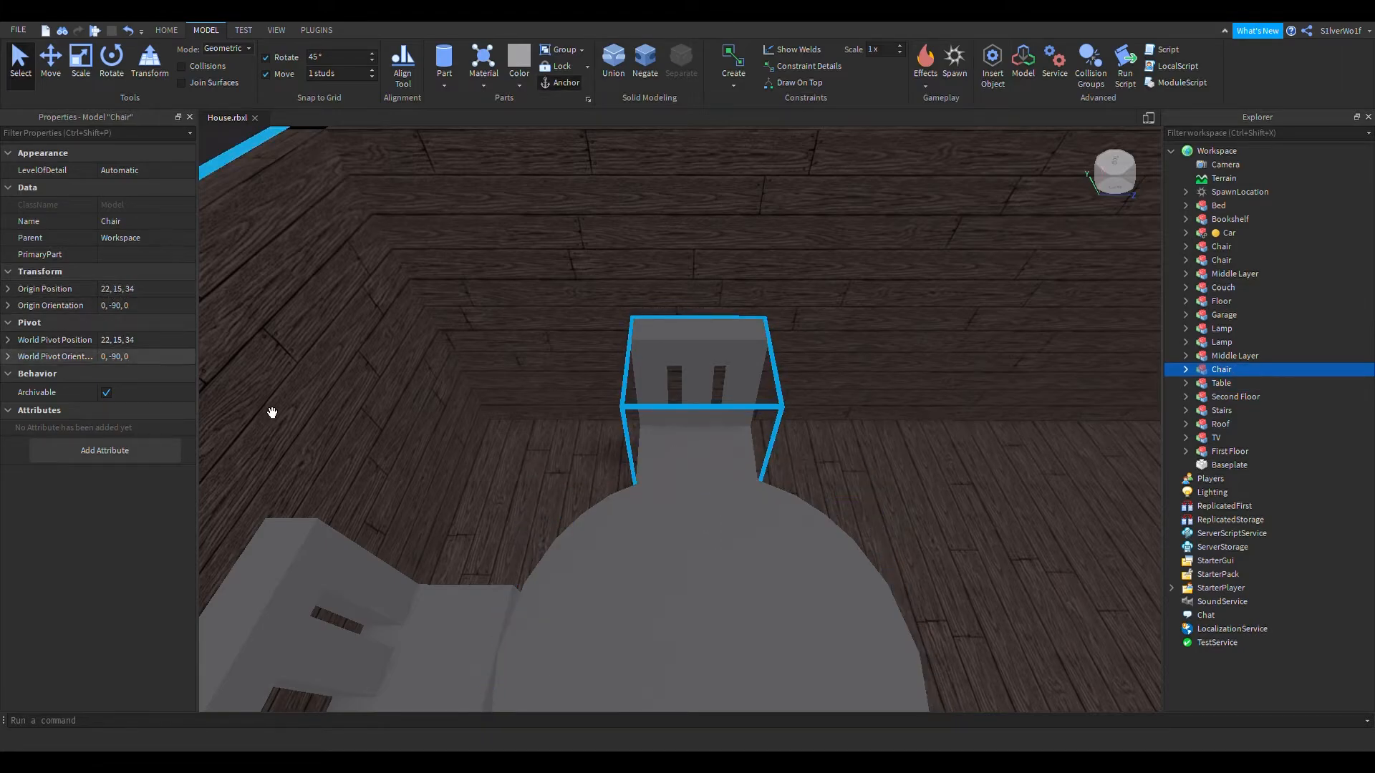
right_click_drag(866, 571, 852, 574)
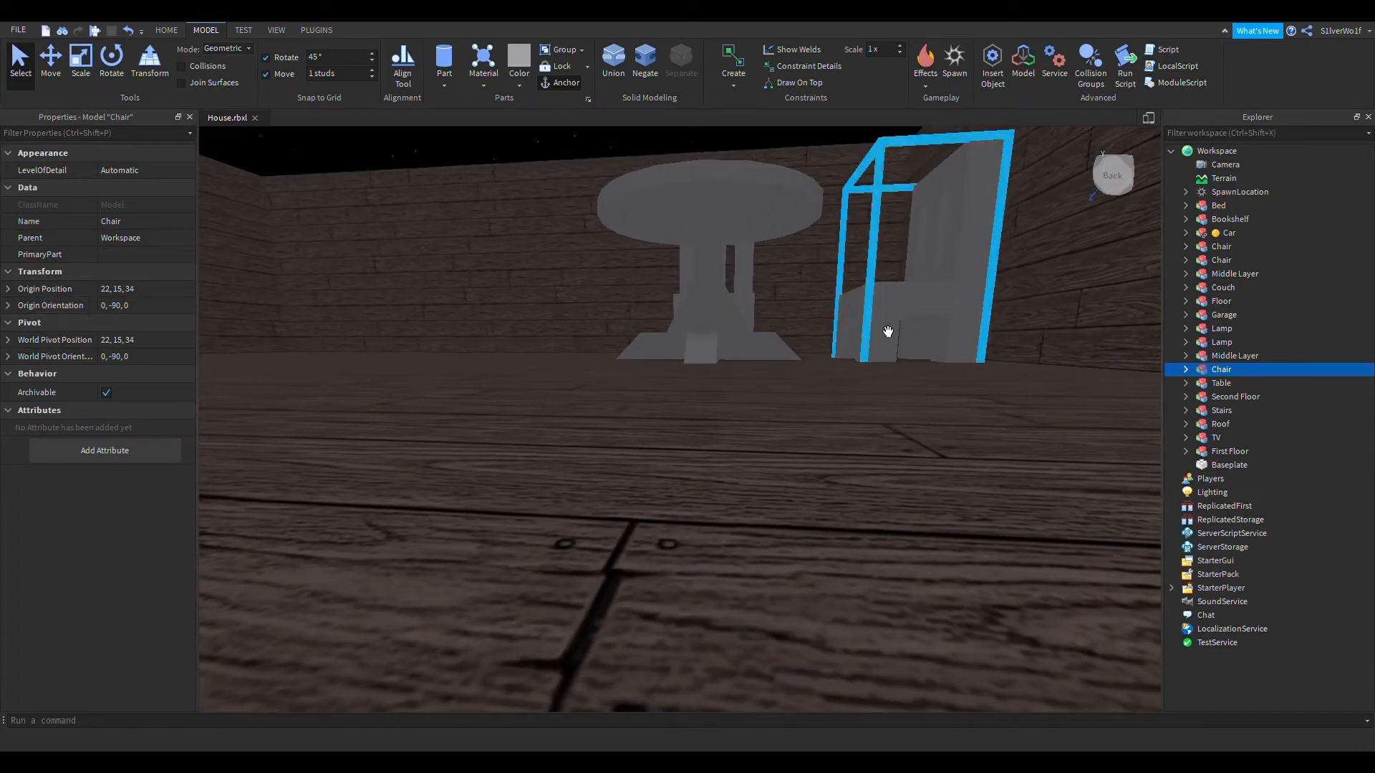
left_click(755, 286)
left_click(930, 283)
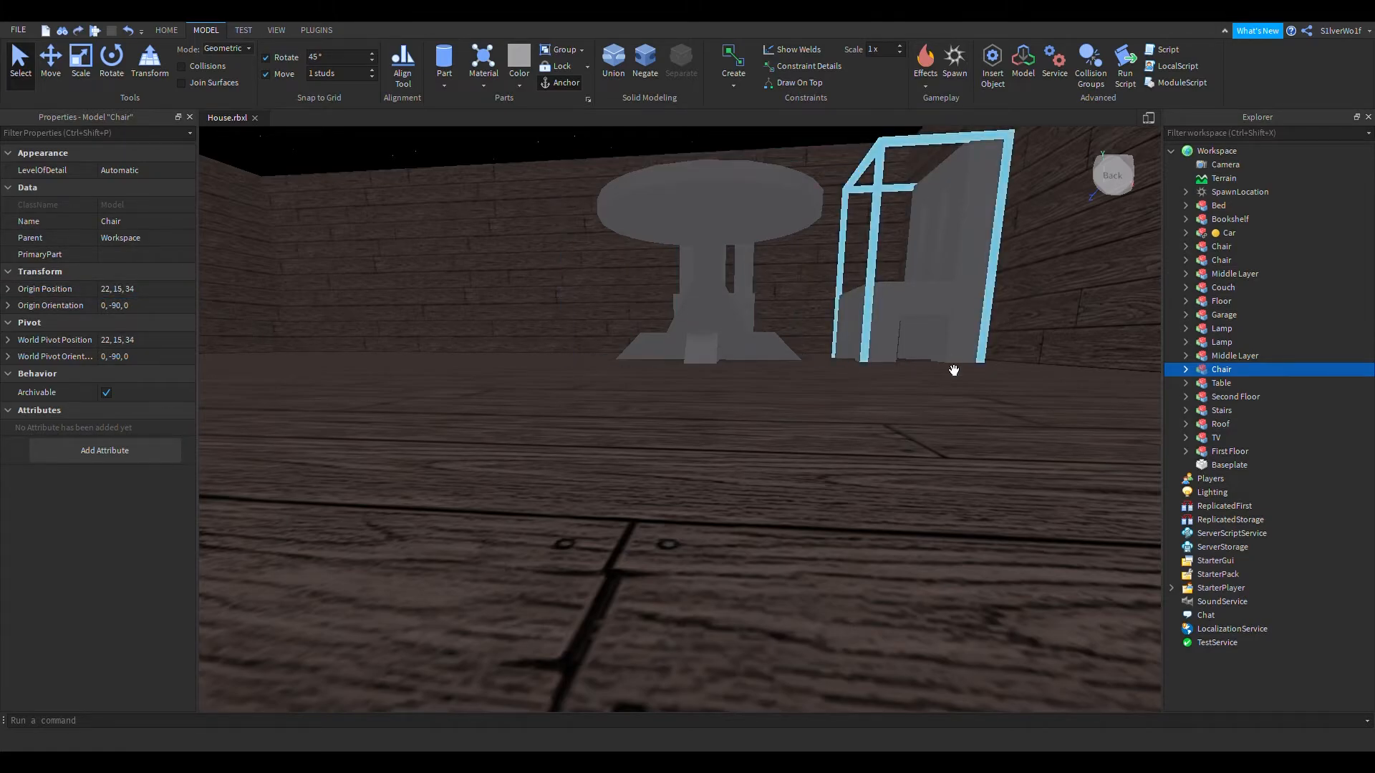
Step: Try to seat the -90° chair on the upper floor by moving it vertically in 1-stud increments
scroll(950, 437, "up", 5)
scroll(951, 438, "up", 5)
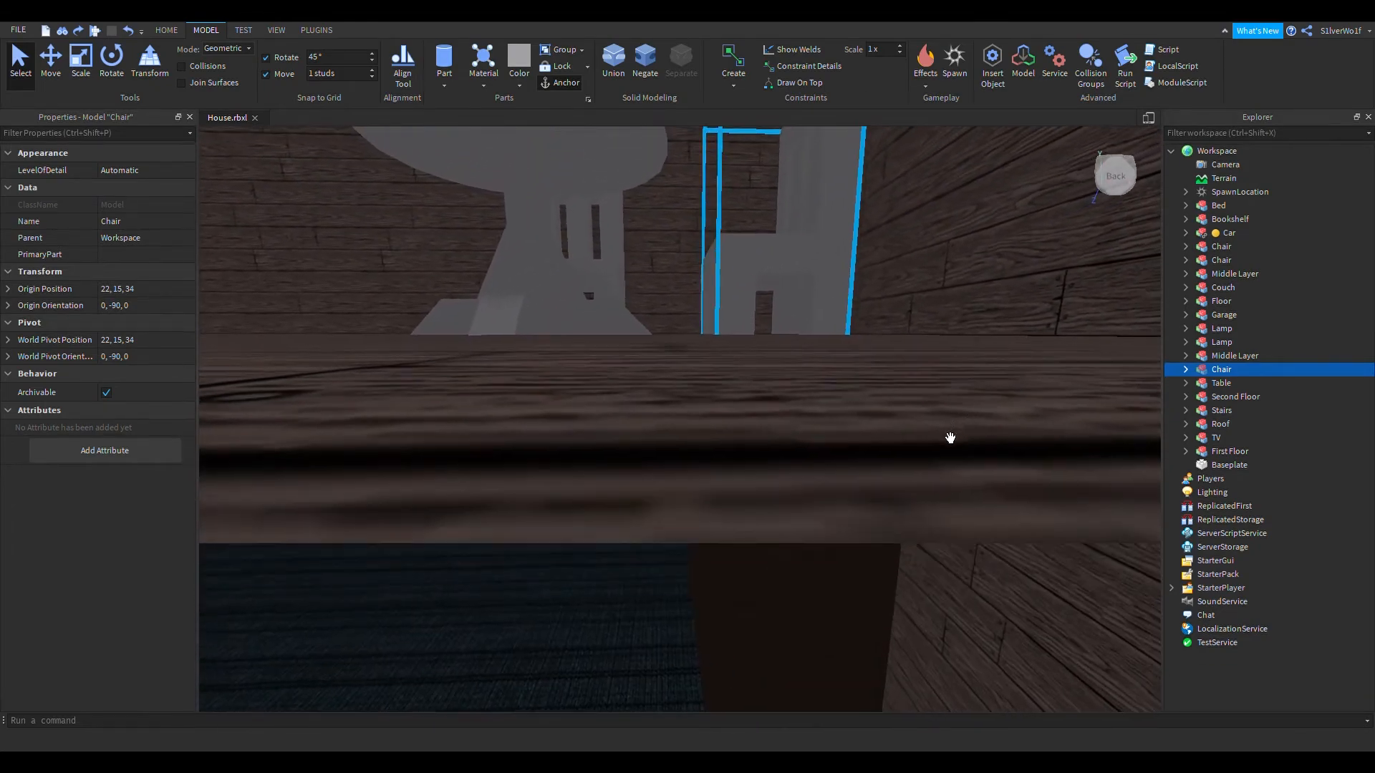
scroll(950, 438, "down", 8)
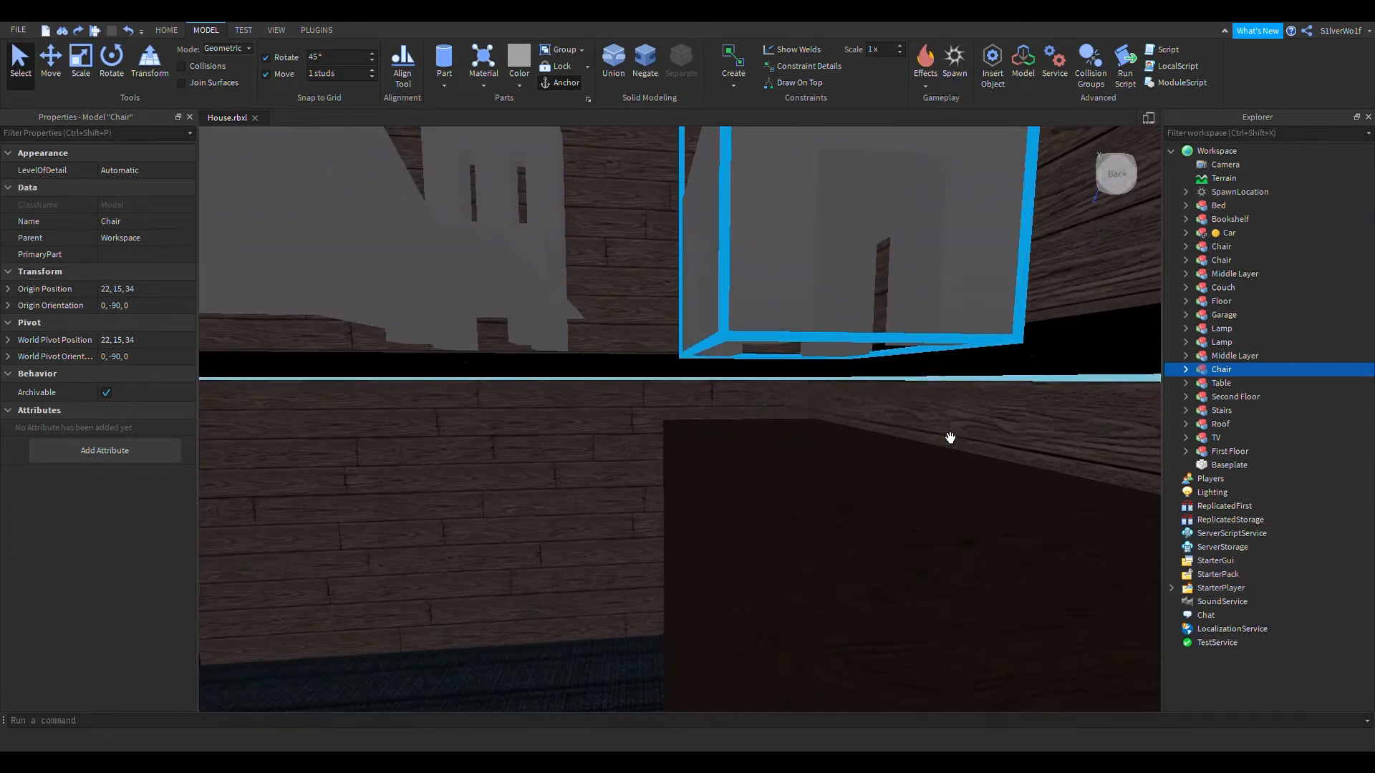
key("f")
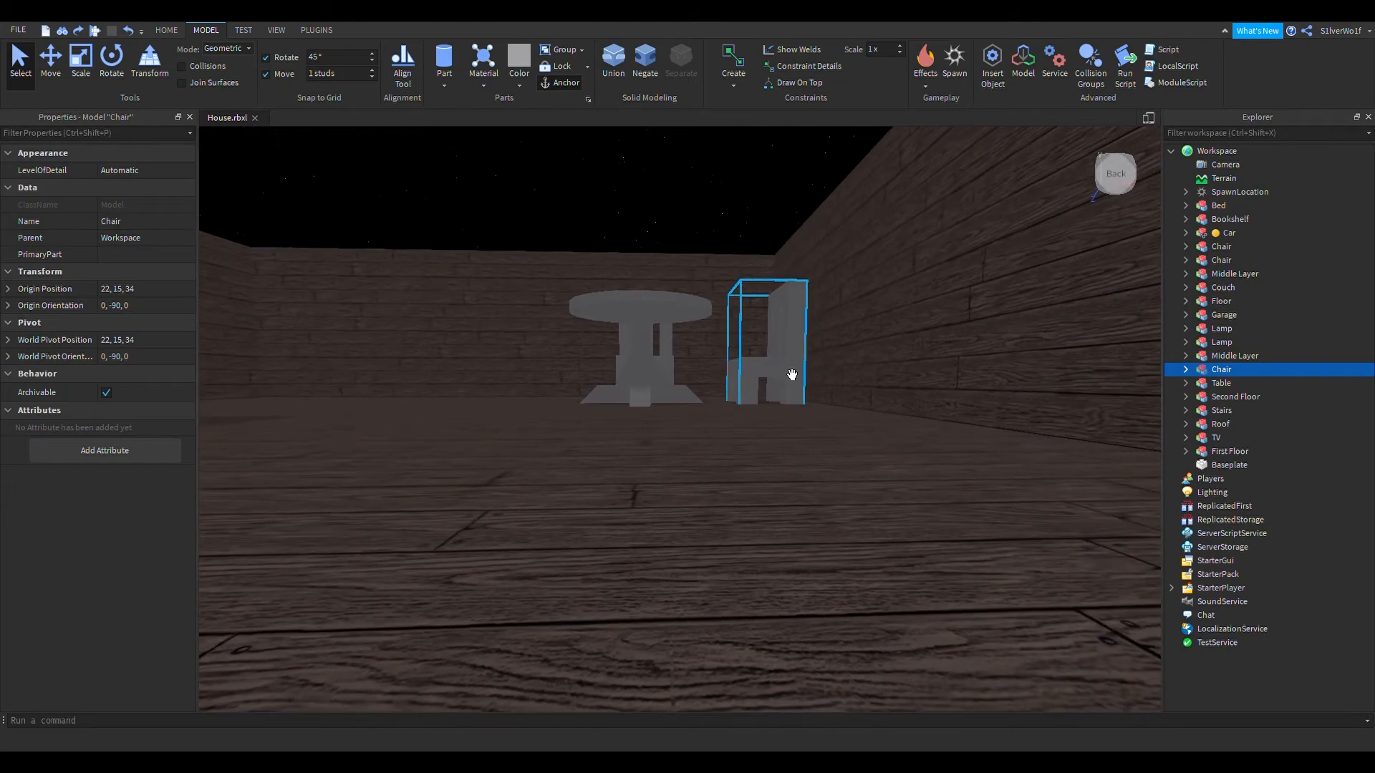
key("ctrl+2")
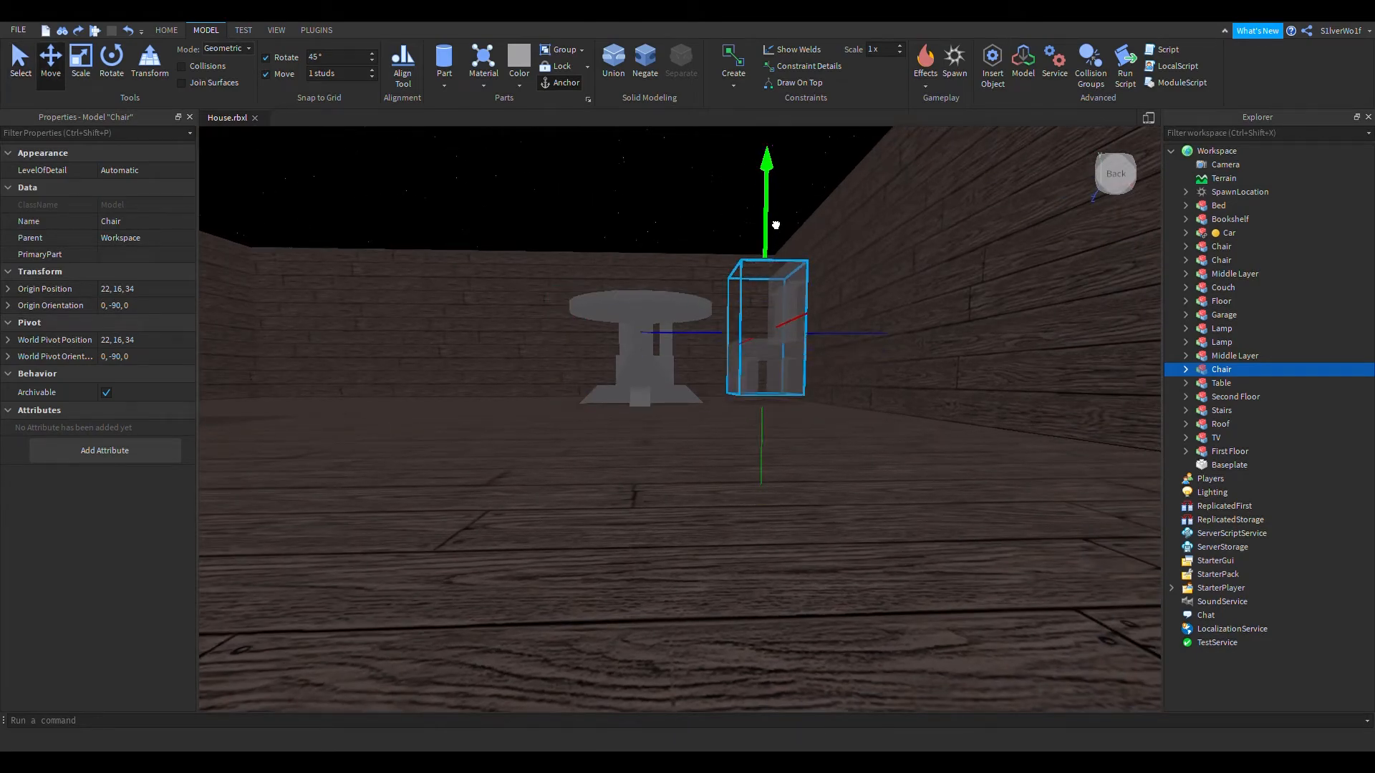
scroll(850, 393, "up", 6)
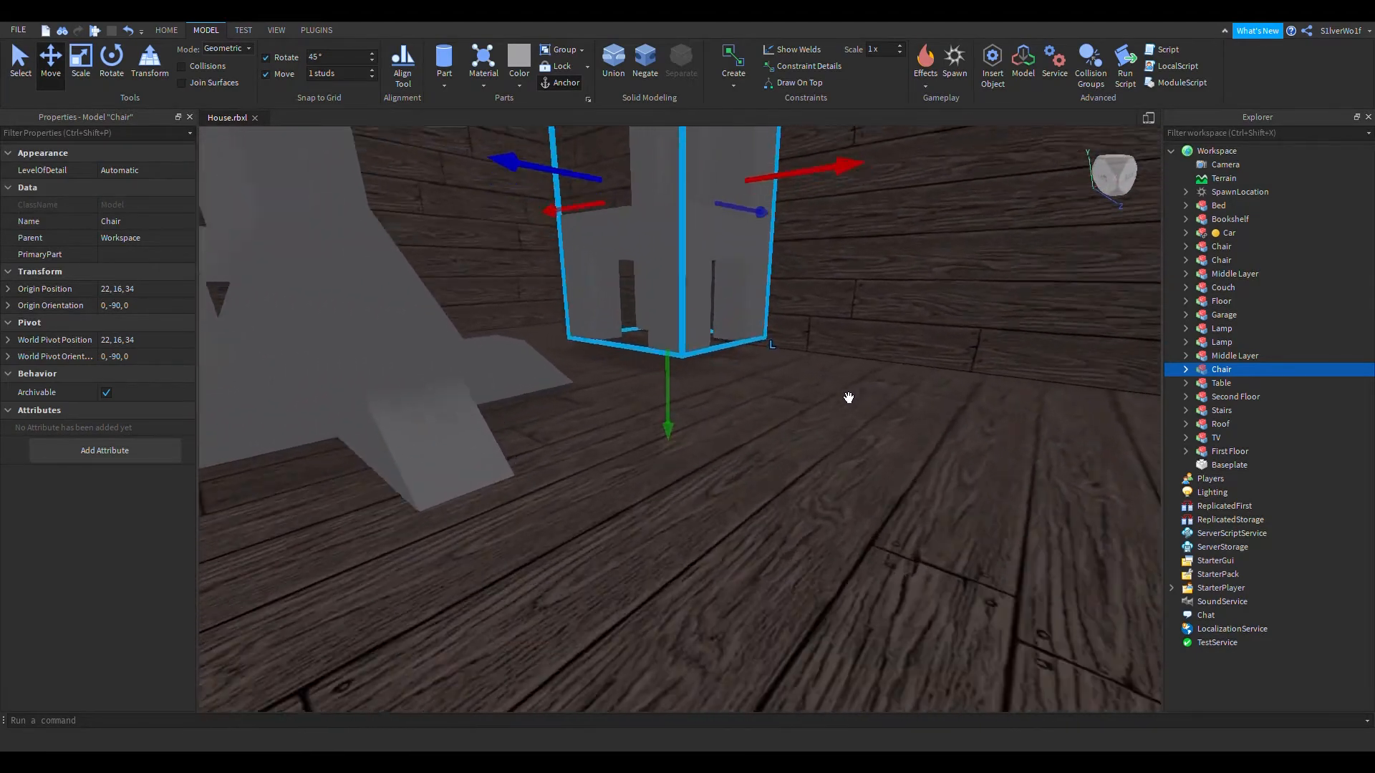
scroll(848, 398, "down", 8)
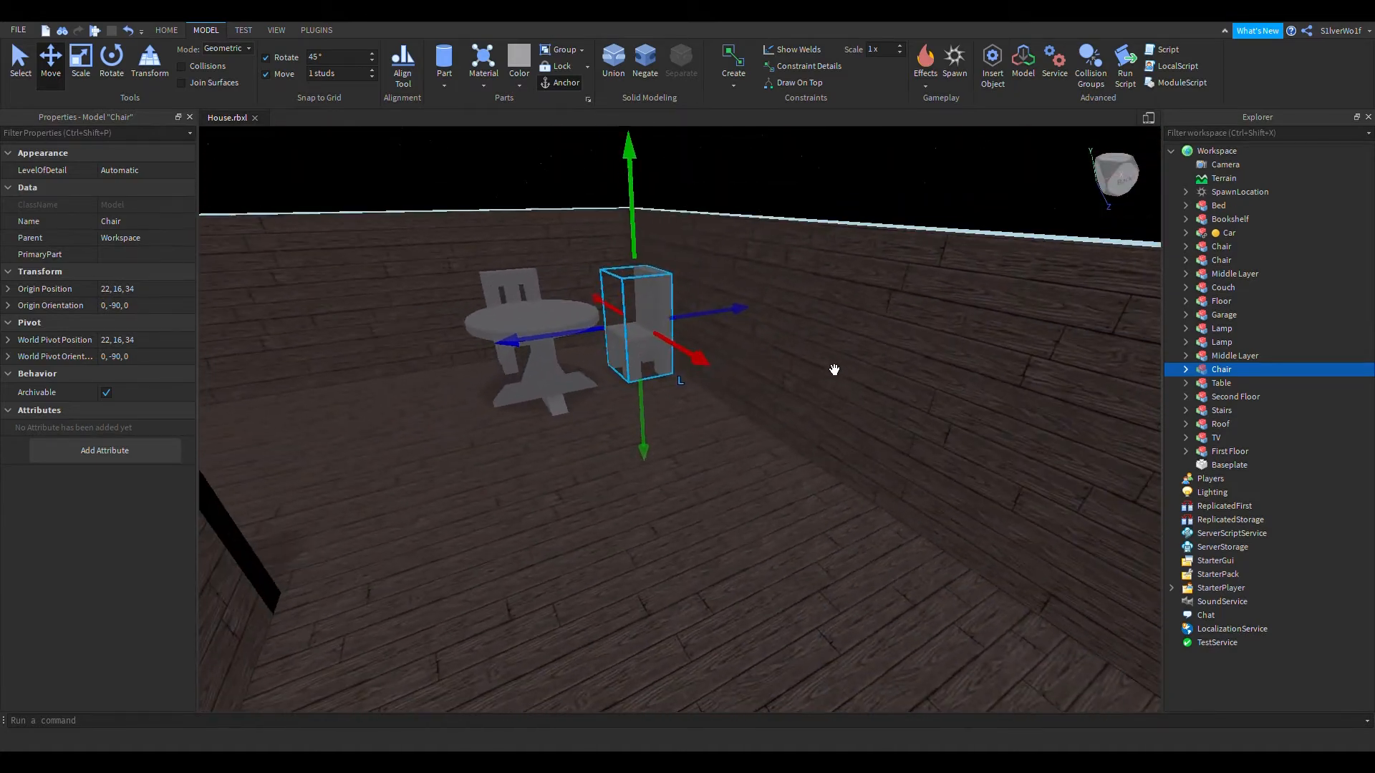
left_click(777, 187)
left_click(661, 348)
scroll(687, 379, "up", 2)
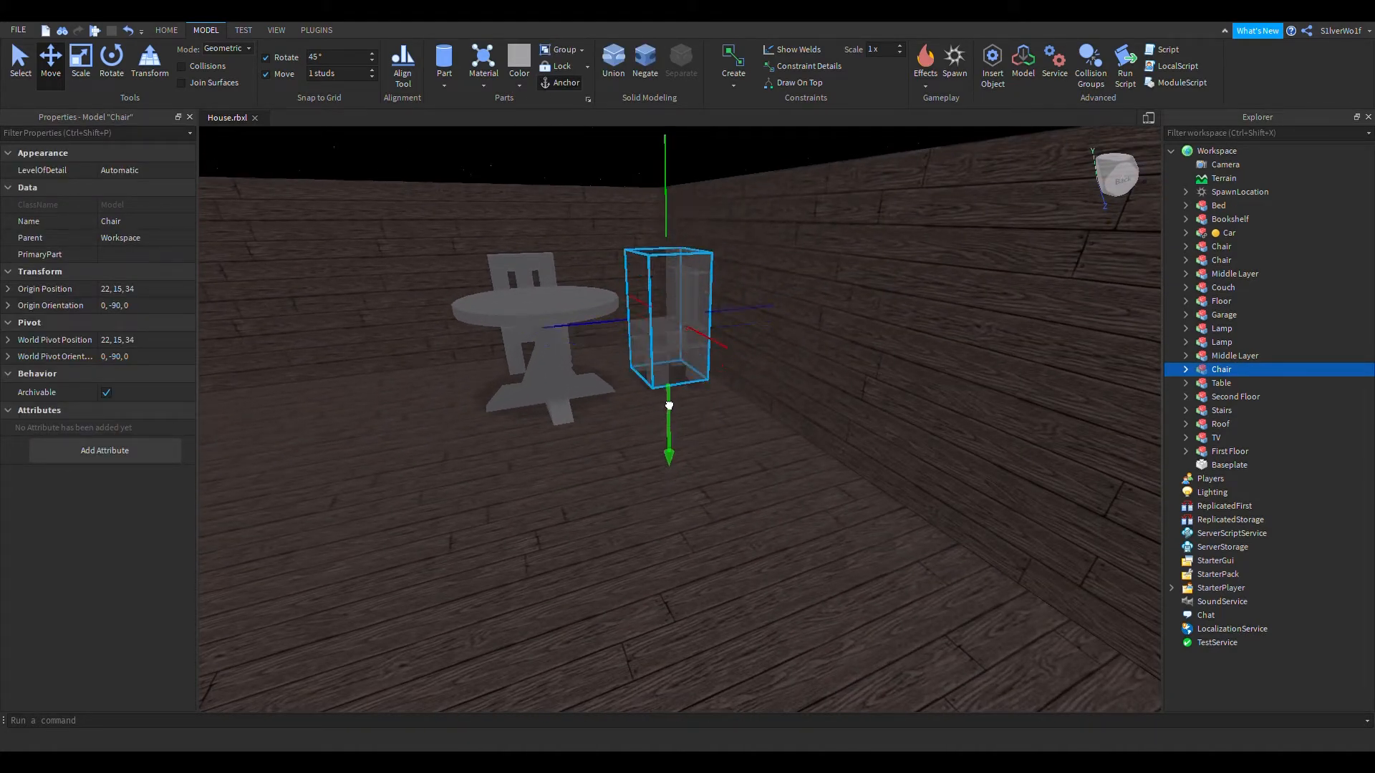
left_click_drag(669, 404, 670, 407)
Step: Set the -90° chair's origin position to 22, 15.5, 34
scroll(762, 534, "up", 5)
scroll(764, 535, "down", 4)
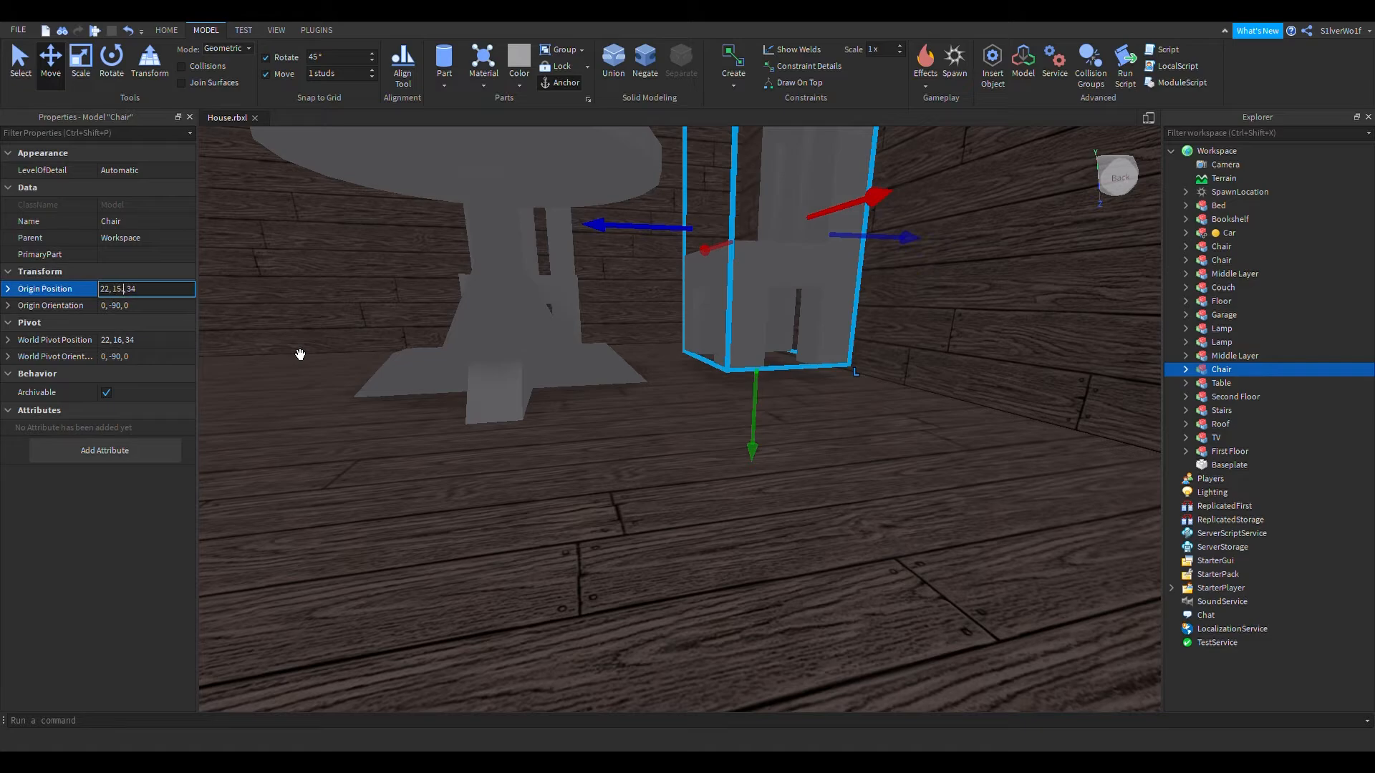
key("Return")
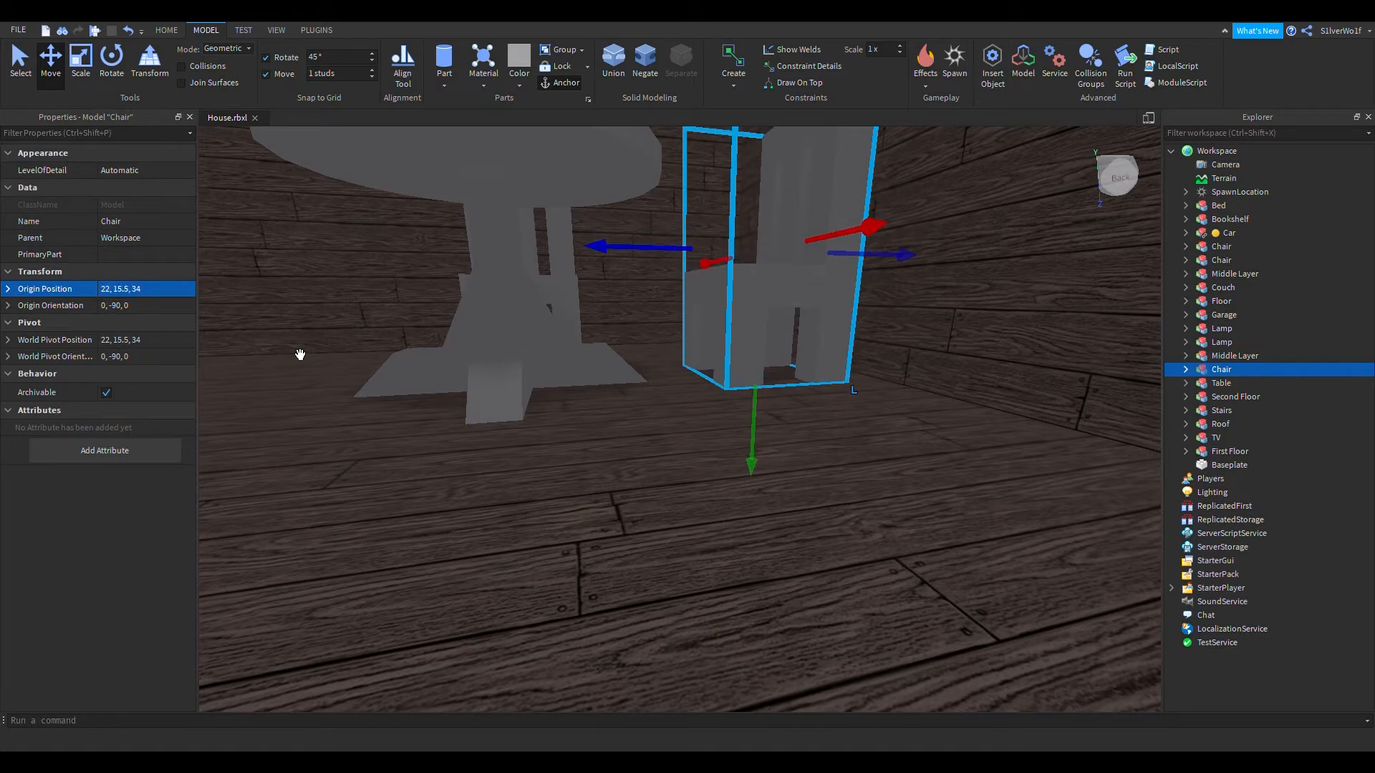
Step: Check the spacing between the round table and the chair at 15, 15.5, 27.25 from several angles
key("w")
right_click_drag(690, 574, 691, 576)
key("s")
left_click(675, 389)
key("w")
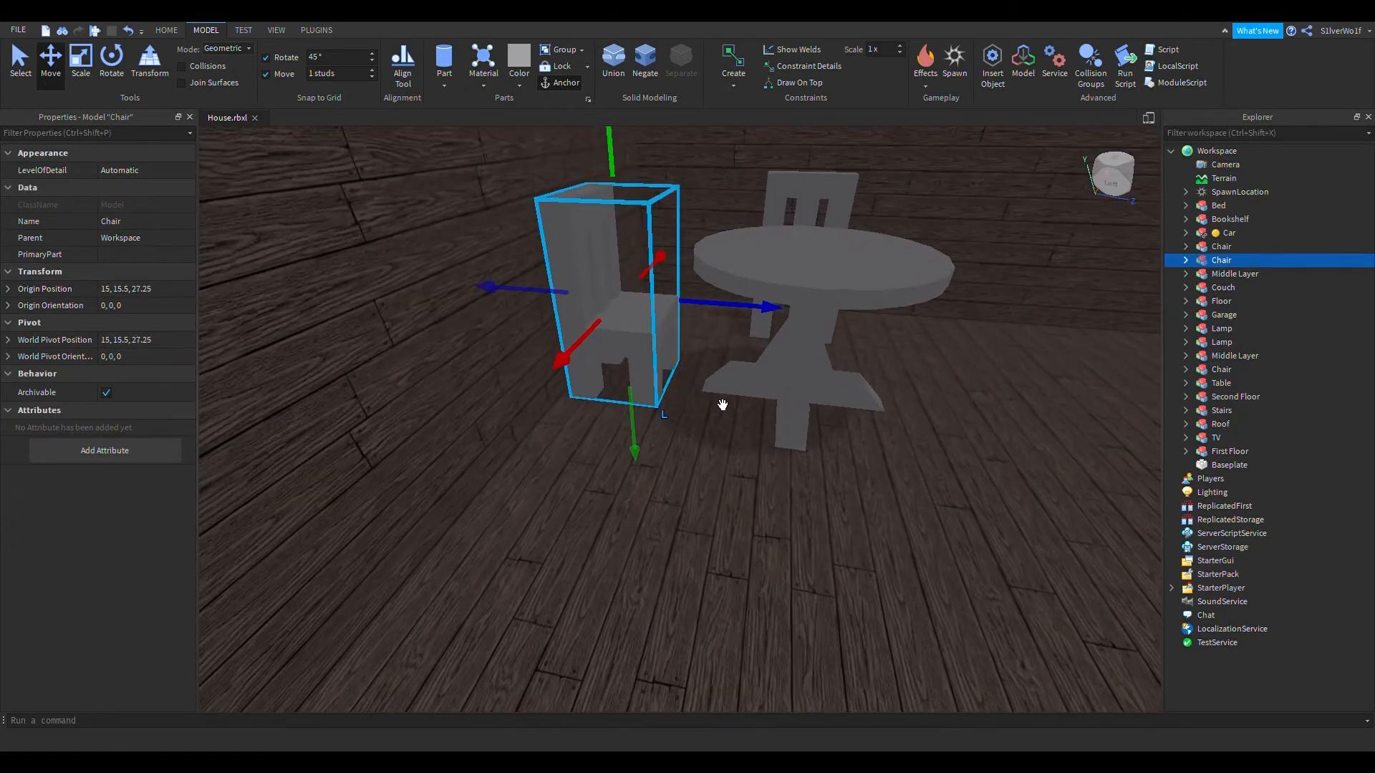
right_click_drag(846, 413, 846, 412)
key("s")
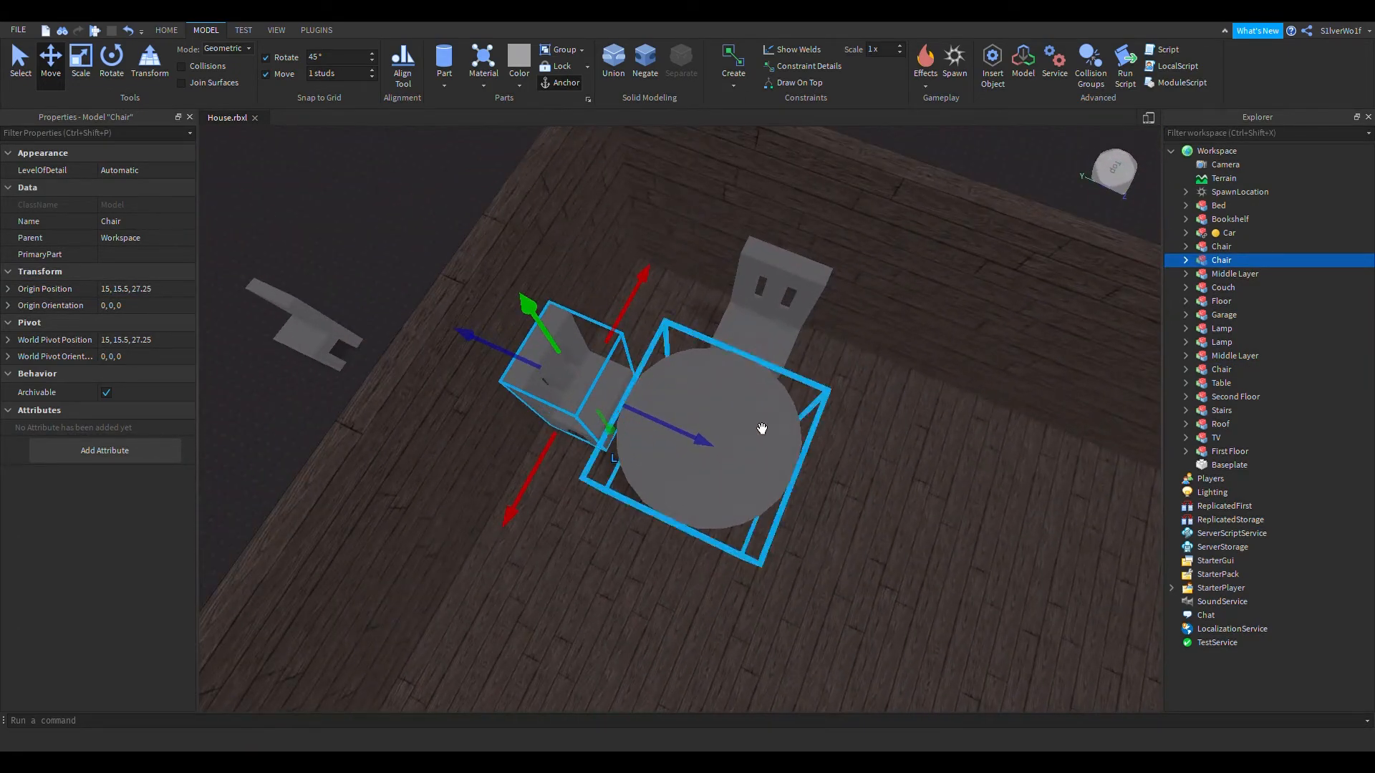
left_click(745, 413)
left_click(745, 413)
key("w")
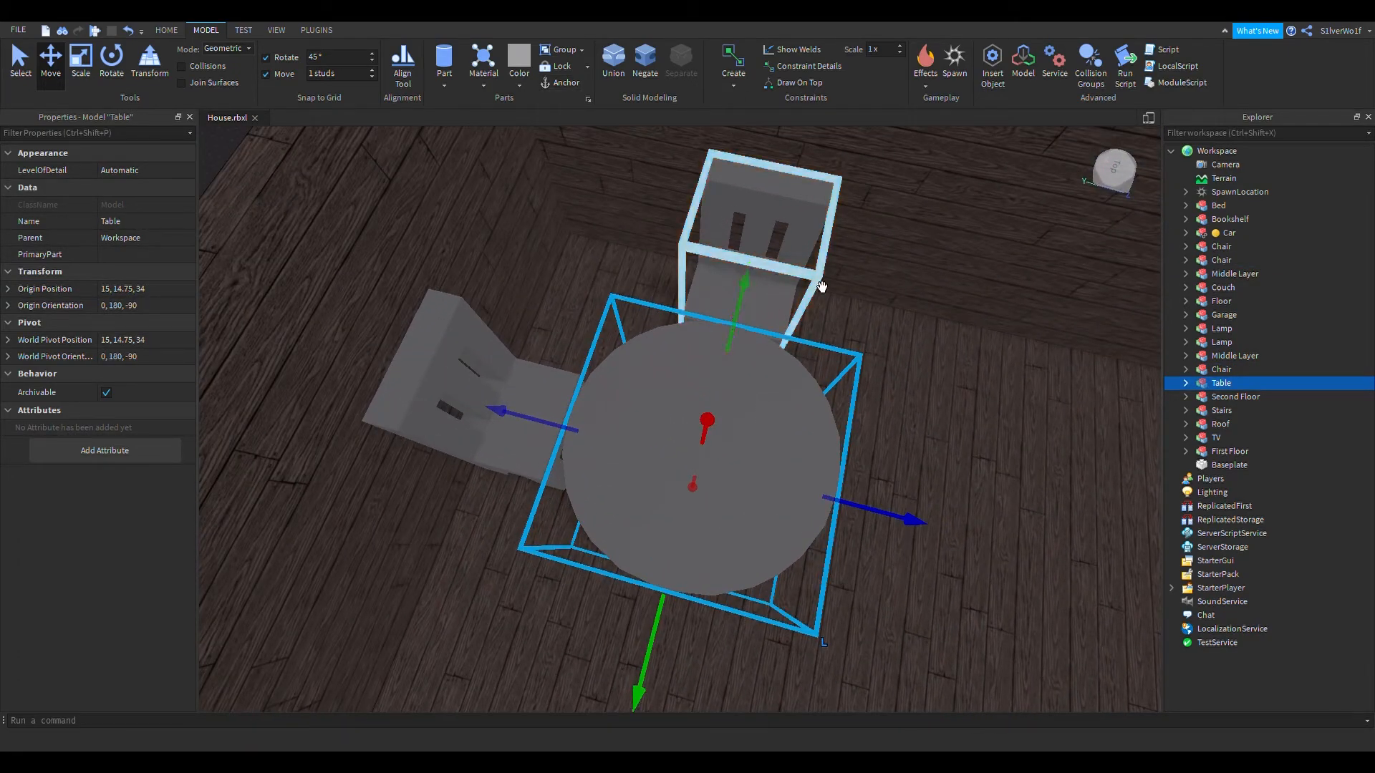
right_click_drag(813, 337, 807, 356)
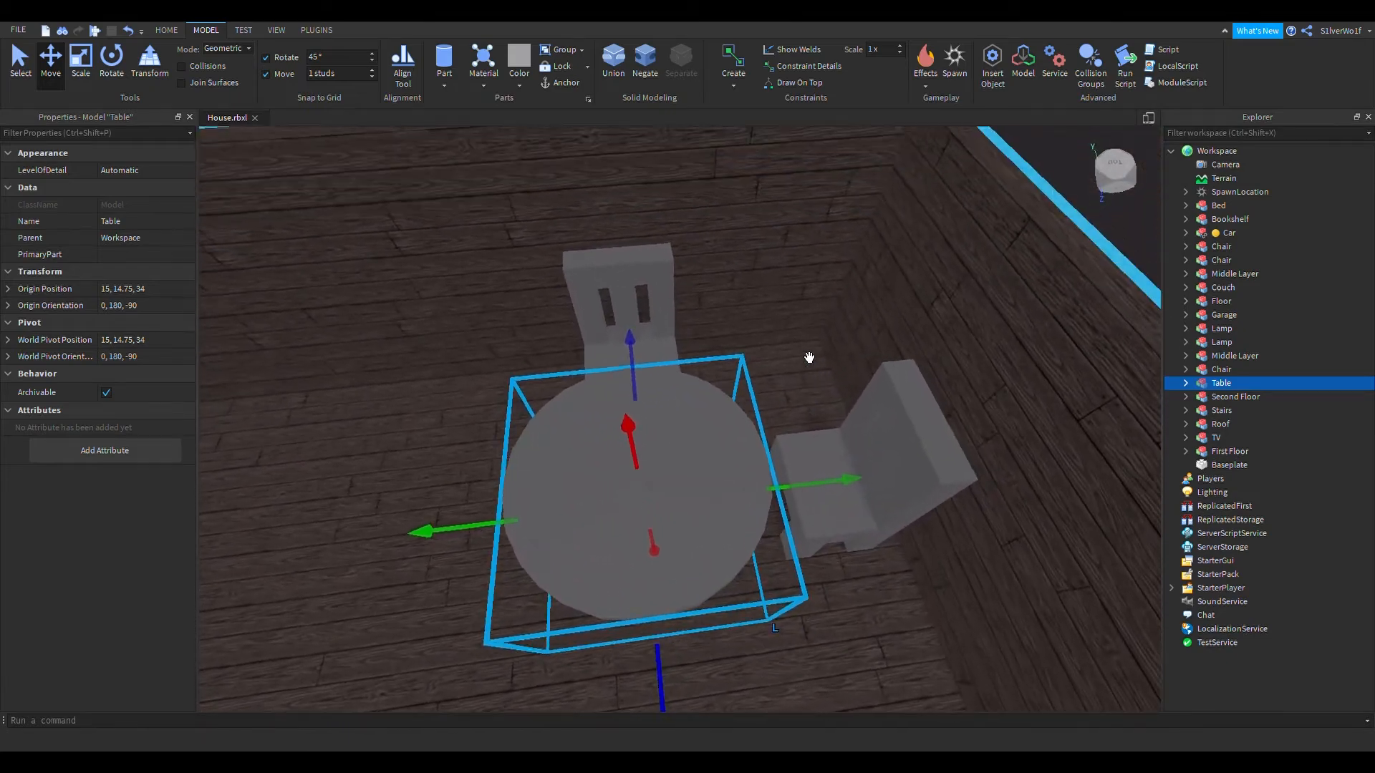
left_click(628, 331)
right_click_drag(645, 349, 647, 350)
left_click(583, 291)
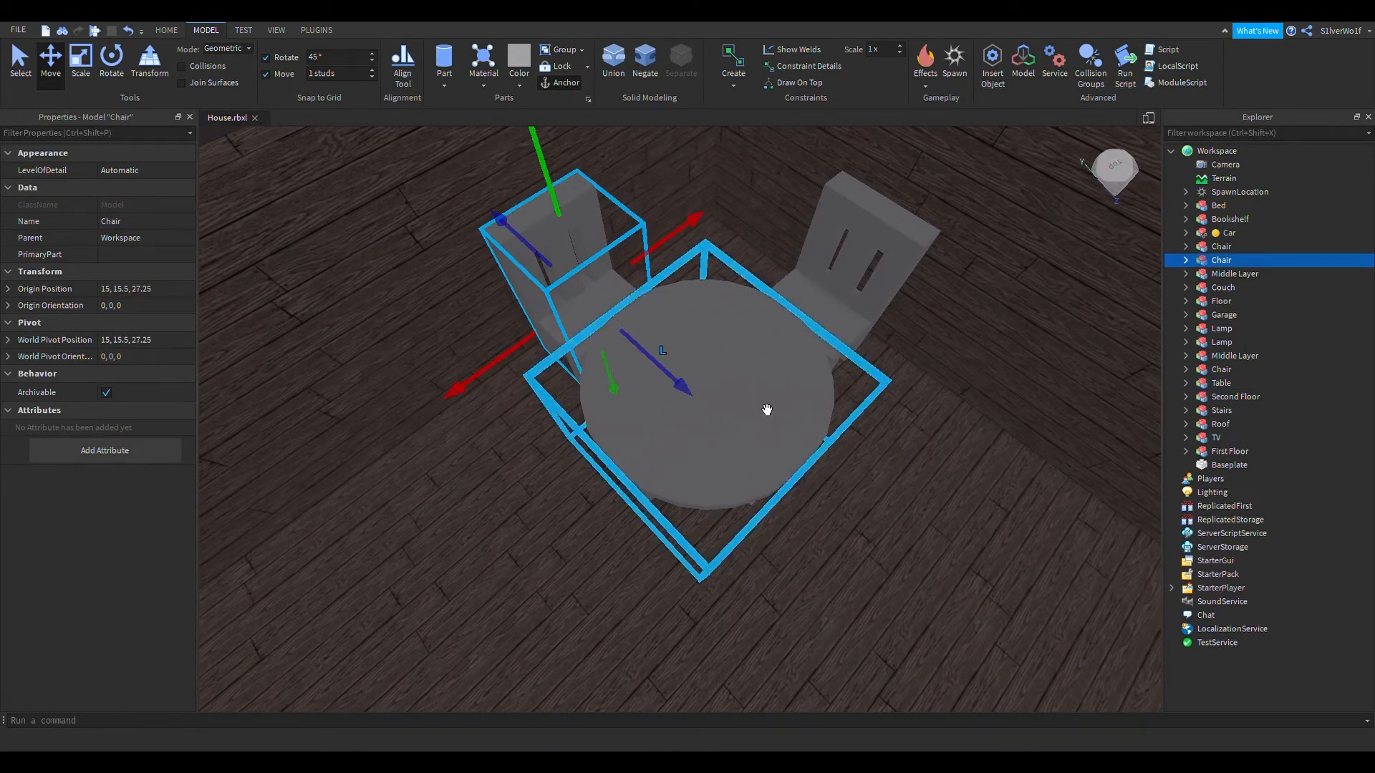
Step: Inspect both chairs and the table in turn, comparing how each chair's seat meets the tabletop
right_click_drag(801, 418, 810, 417)
right_click_drag(810, 417, 786, 451)
left_click(801, 479)
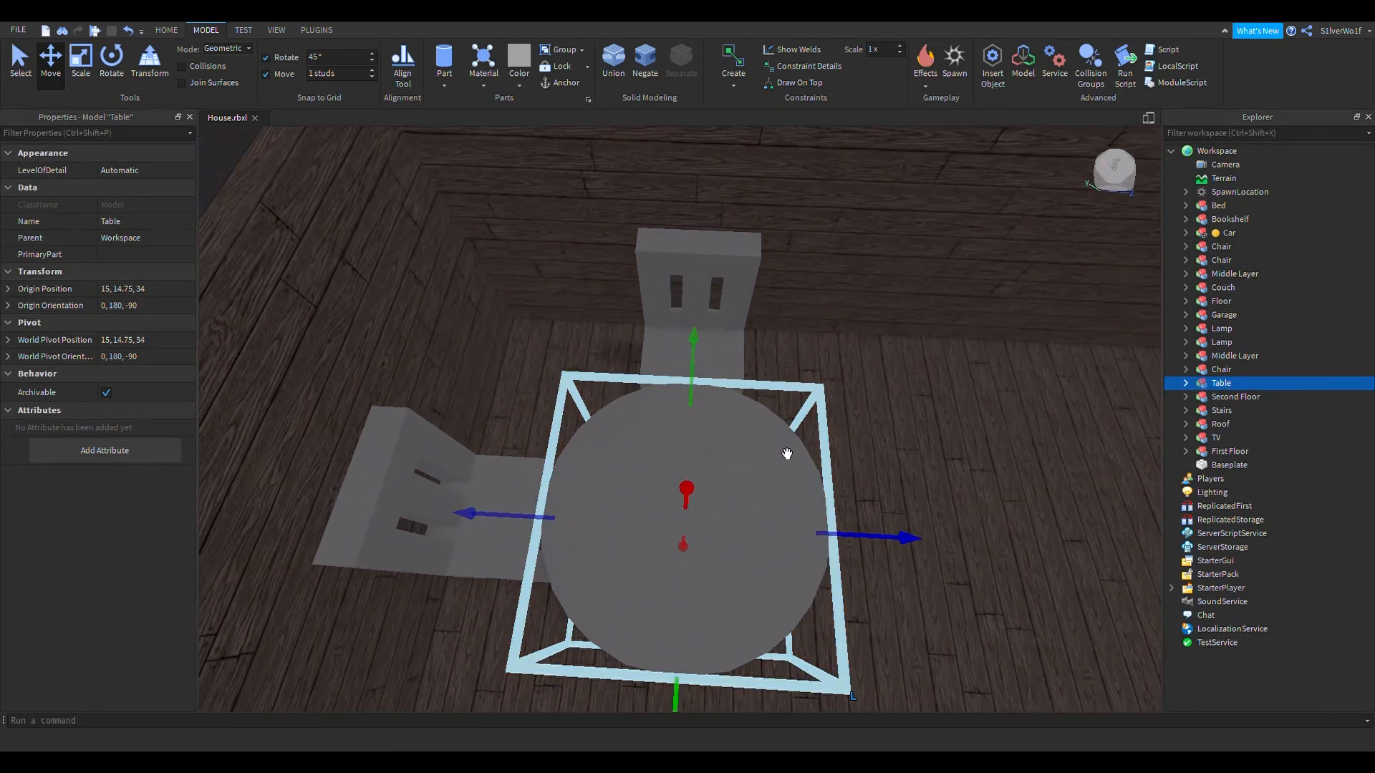
left_click(704, 315)
left_click(713, 290)
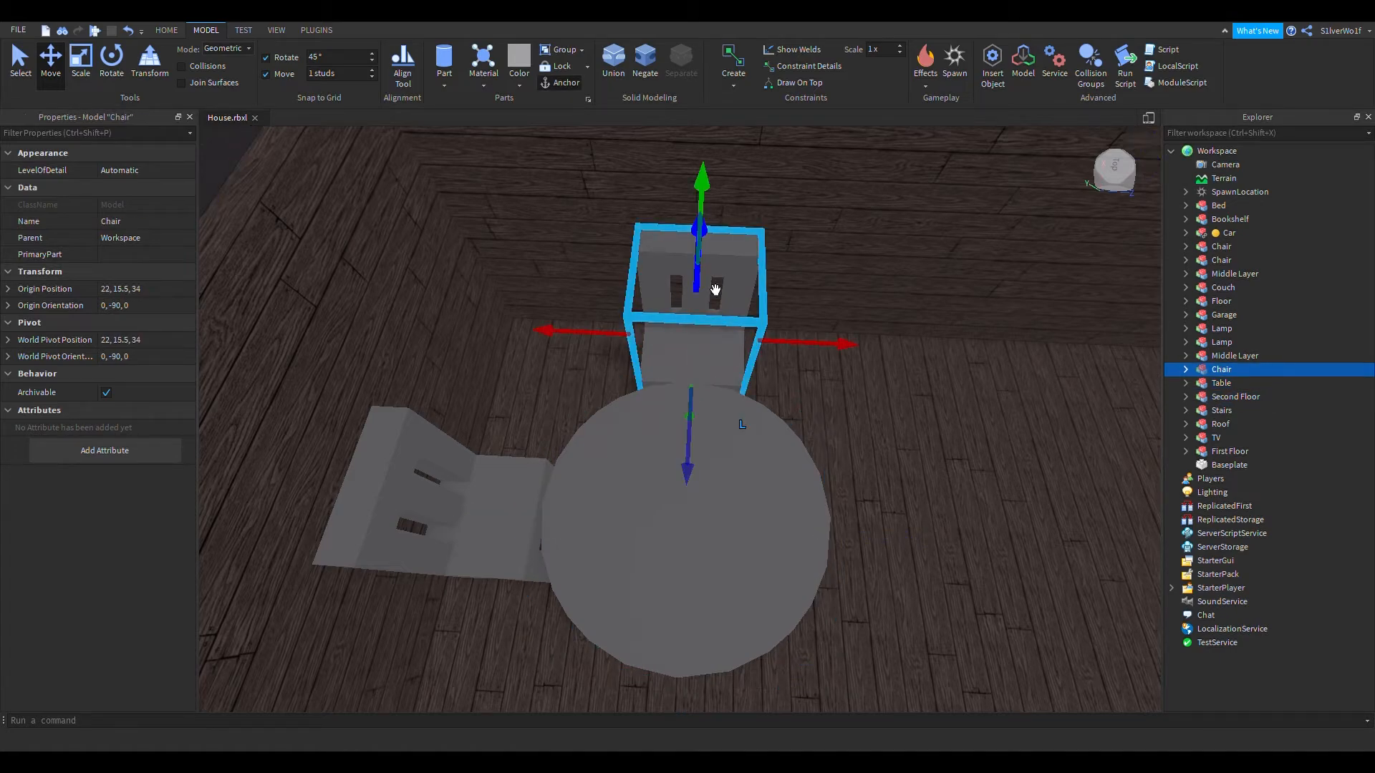
key("ctrl+1")
left_click(747, 518)
left_click(516, 531)
right_click_drag(792, 472, 844, 448)
left_click(723, 410)
right_click_drag(822, 385, 890, 439)
left_click(871, 441)
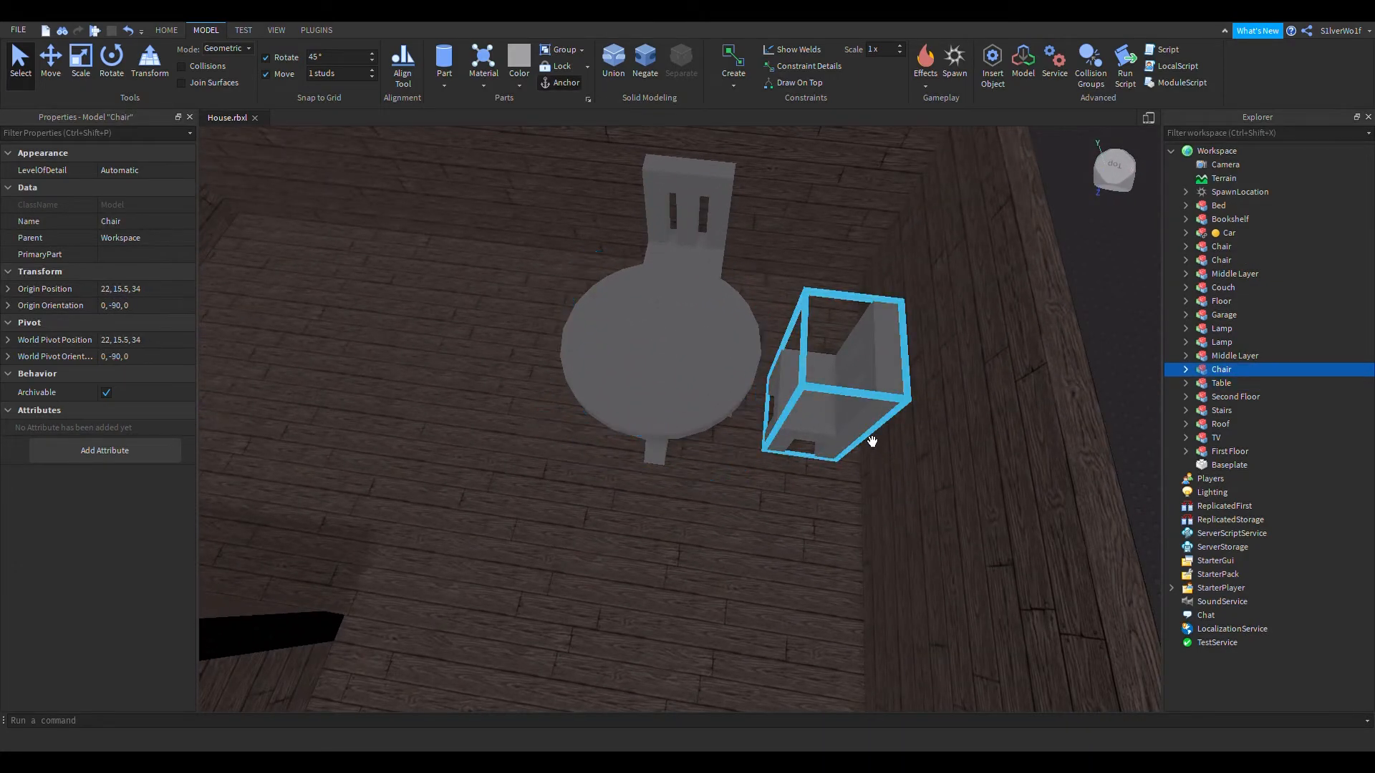
left_click(746, 393)
right_click_drag(737, 408, 706, 434)
left_click(711, 360)
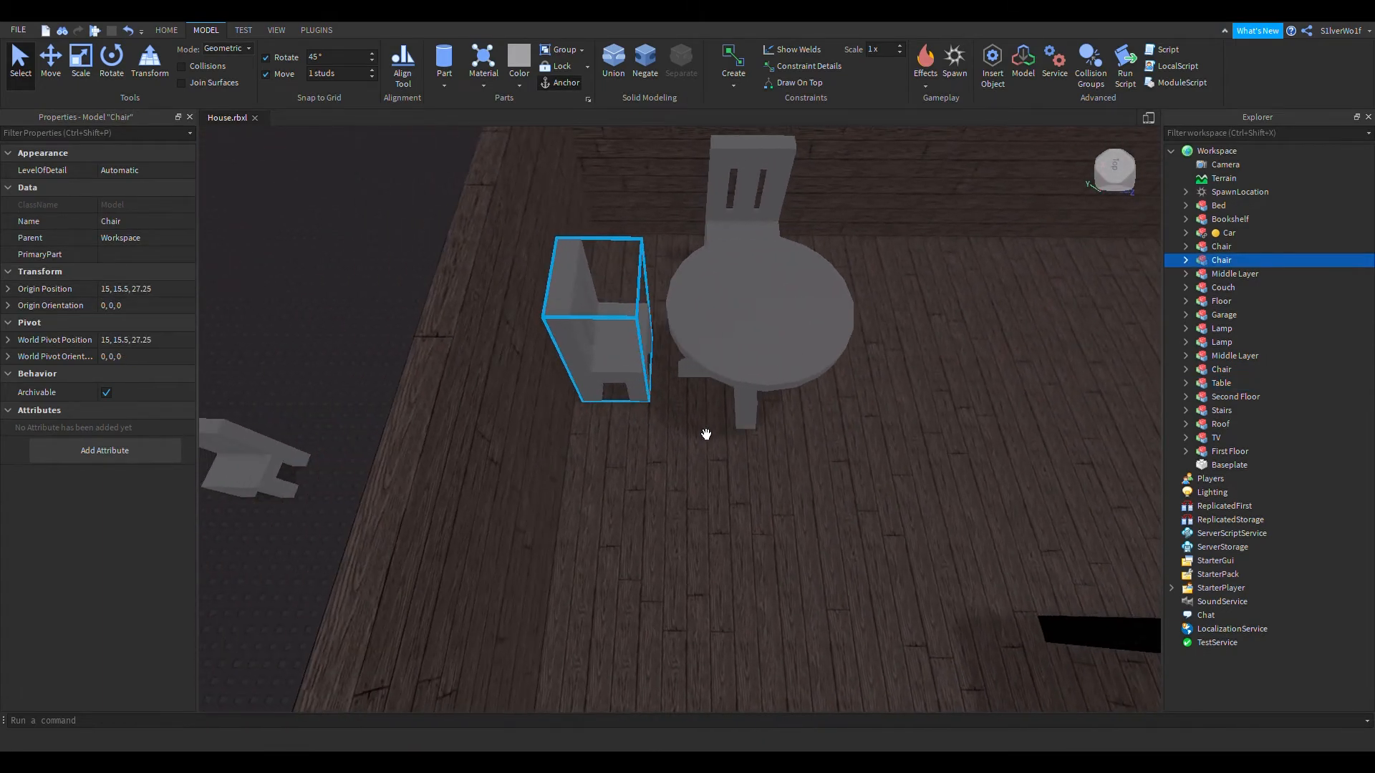
left_click(740, 346)
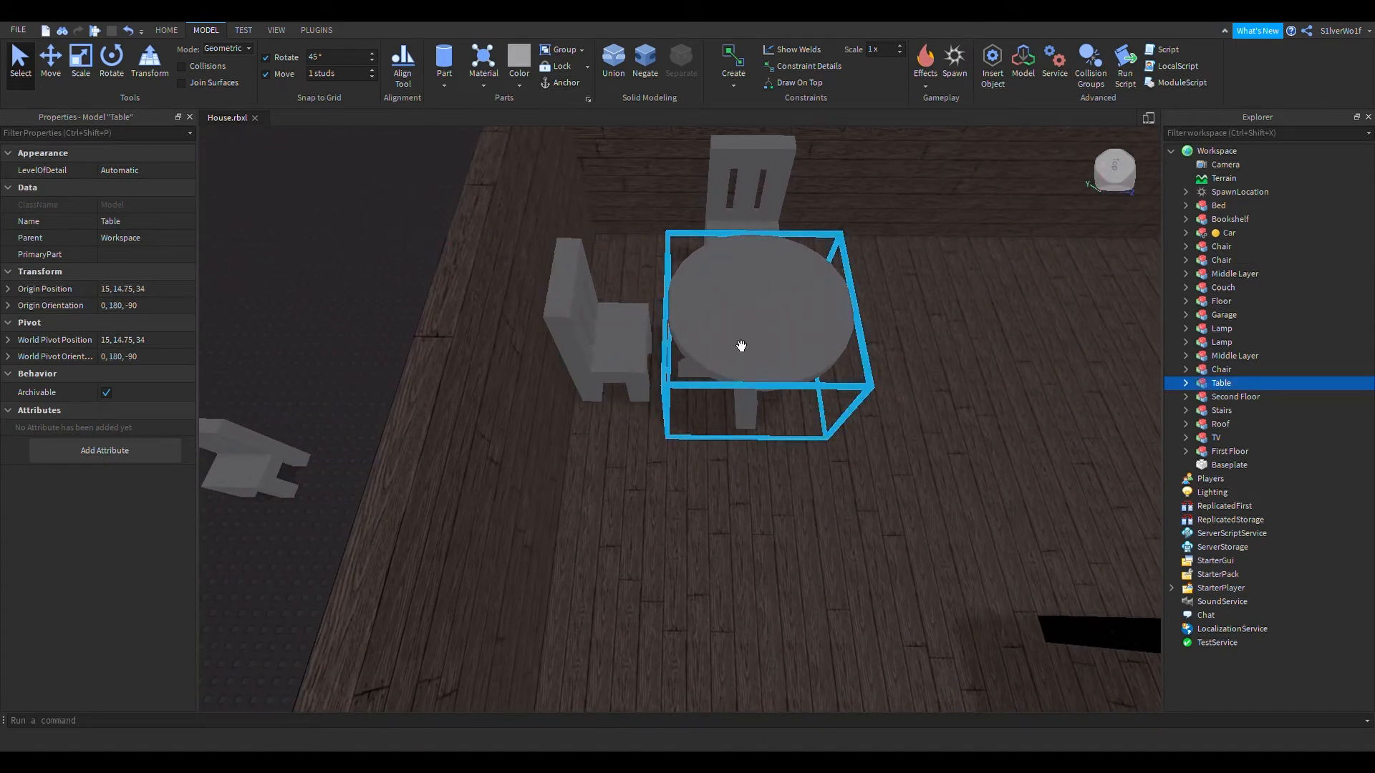
Step: Compare the table's and chairs' origin positions and set the unrotated (0, 0, 0) chair's origin position to 15, 15.5, 27
left_click(613, 362)
left_click(800, 247)
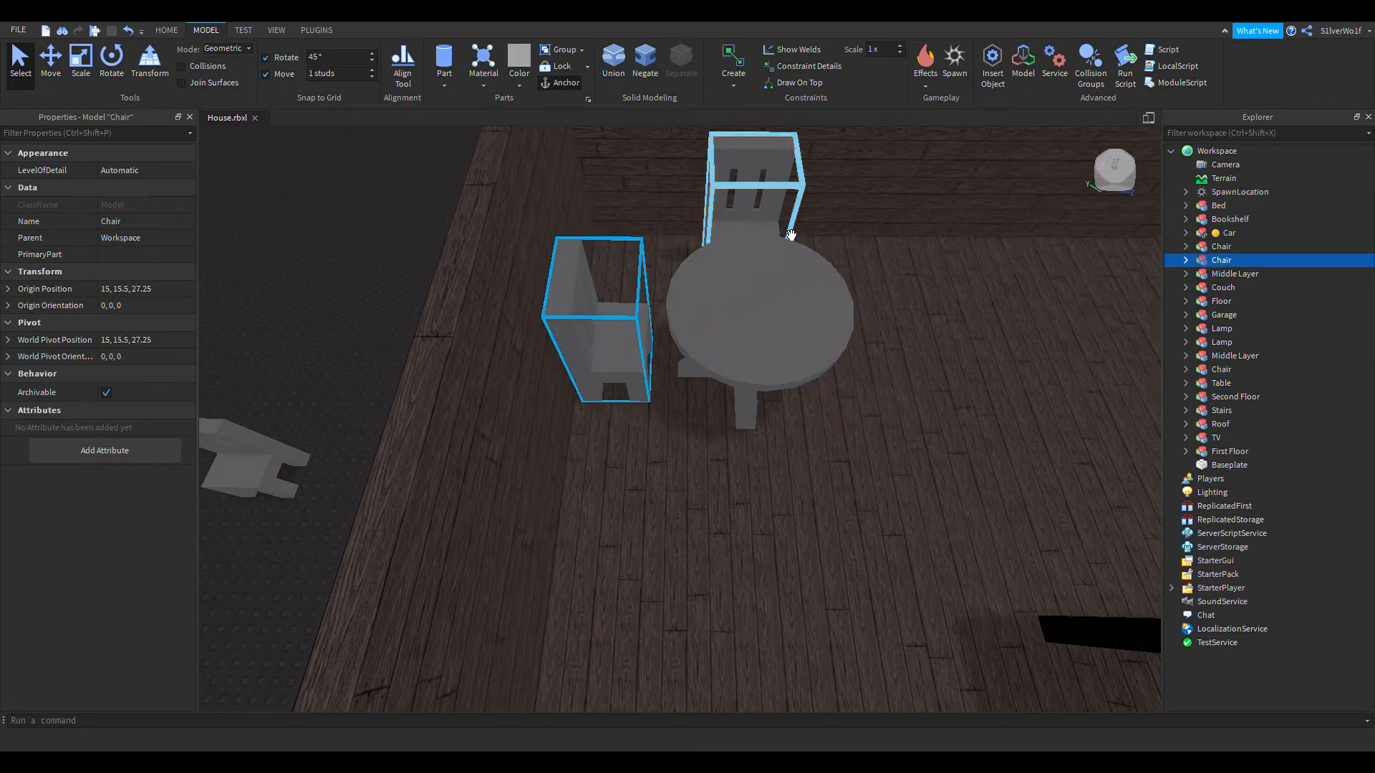
left_click(790, 234)
left_click(783, 317)
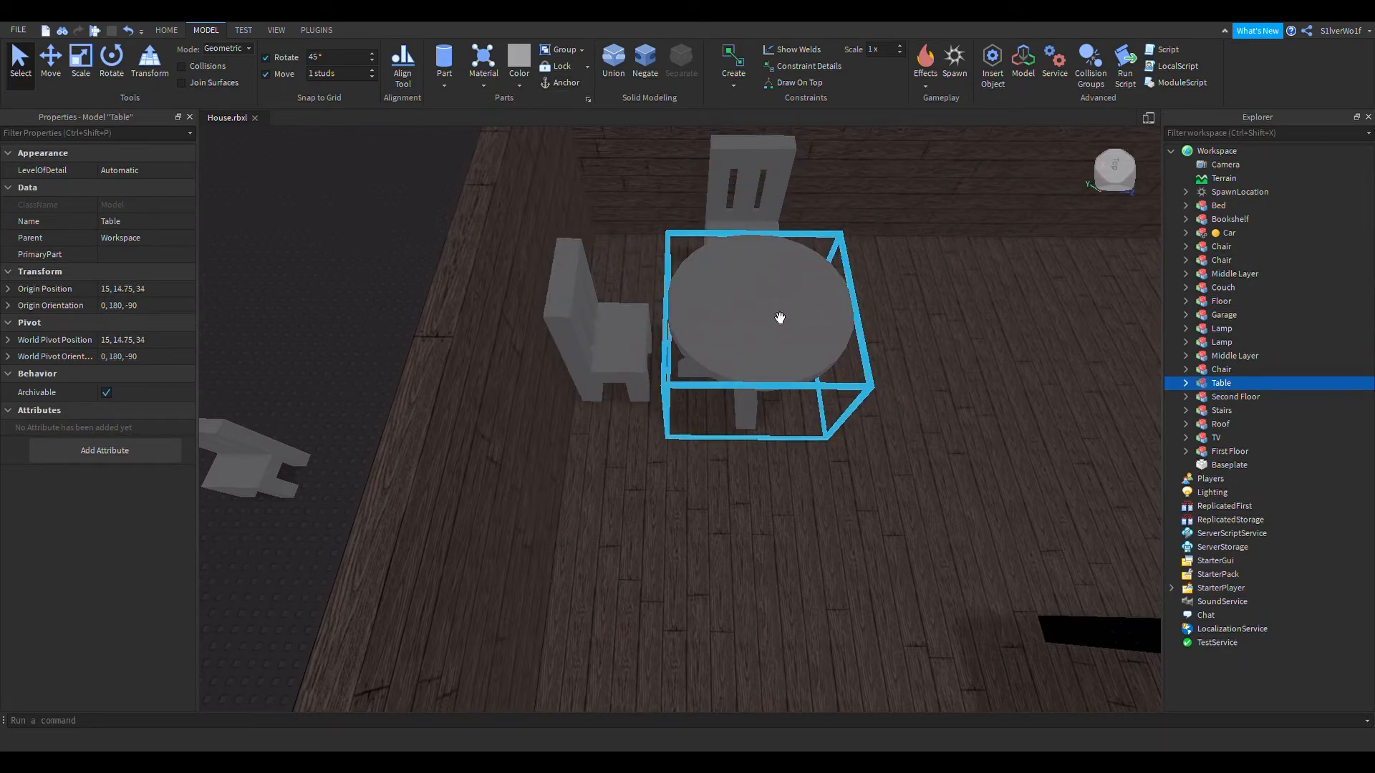
left_click(783, 243)
left_click(648, 358)
left_click(770, 359)
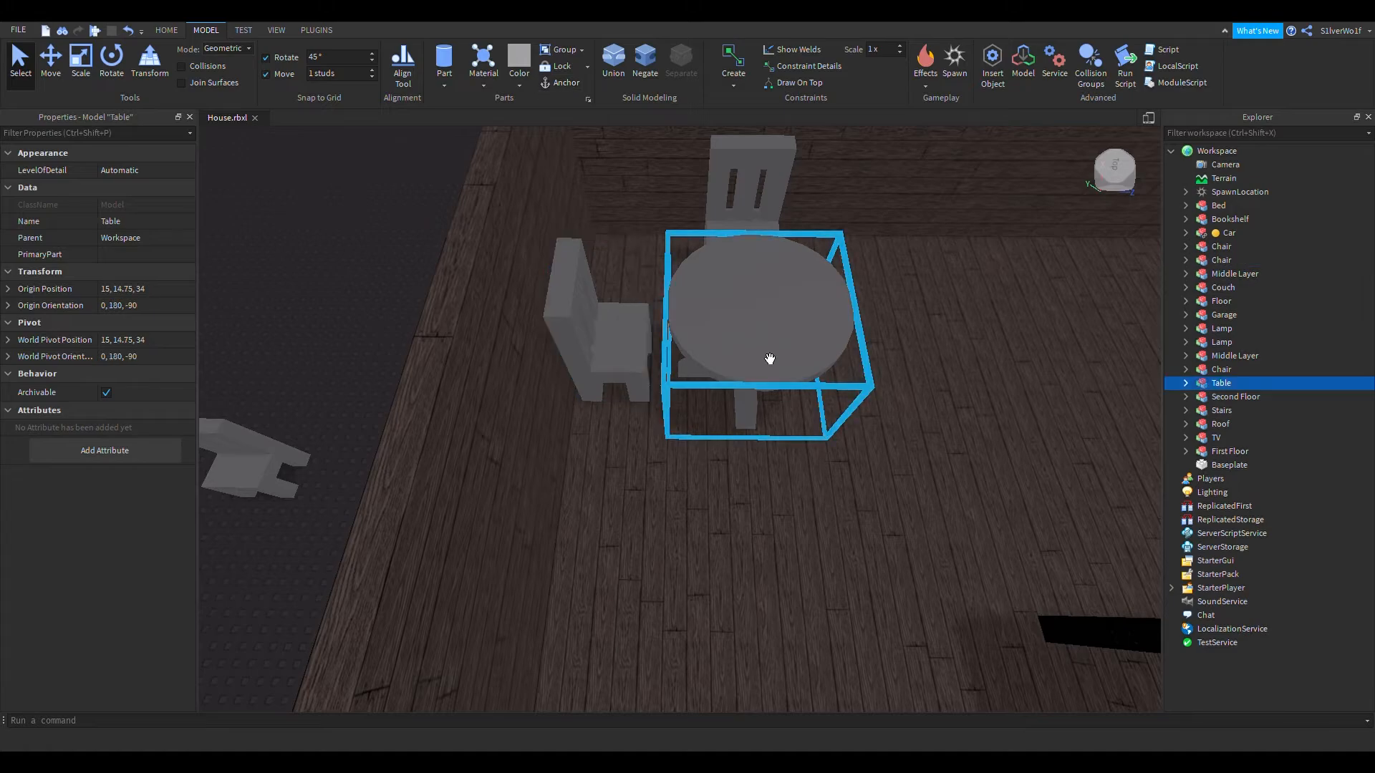
left_click(629, 384)
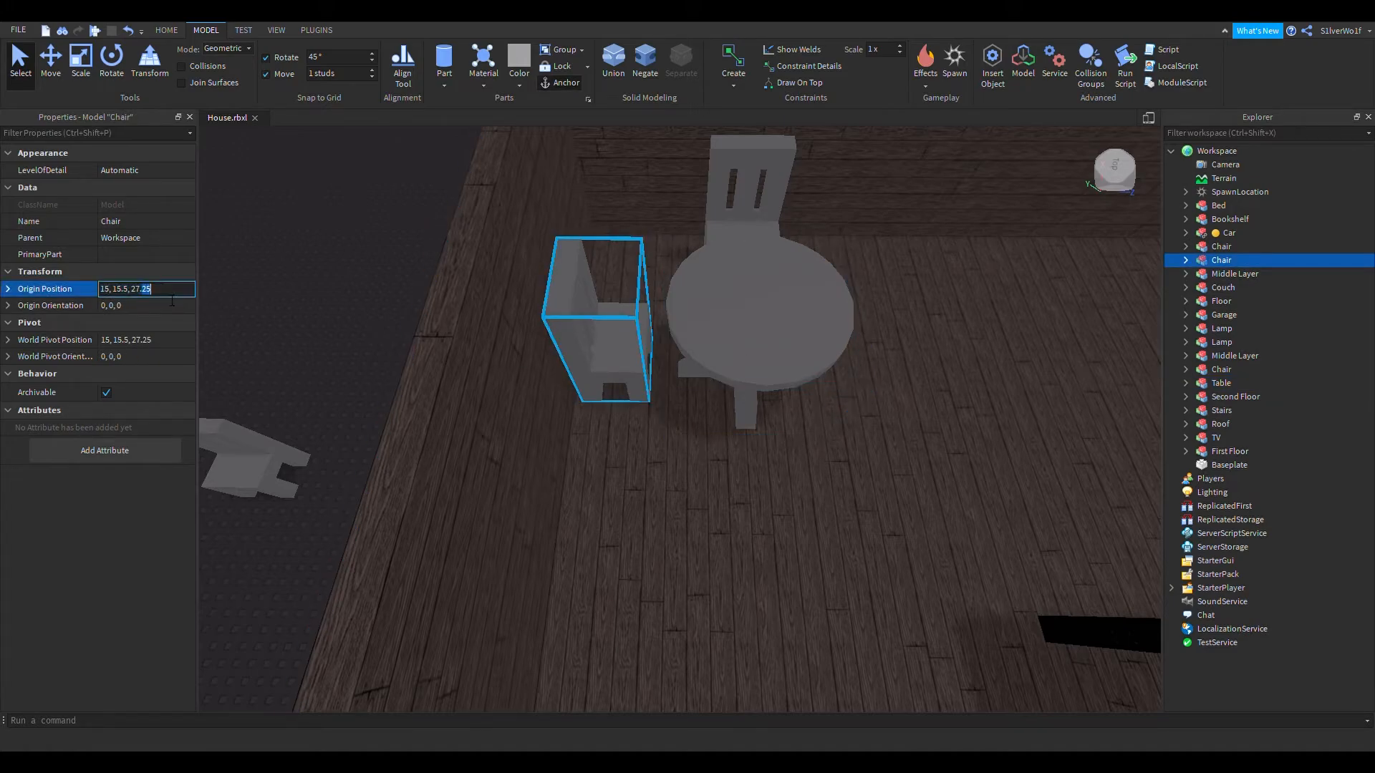
key("Return")
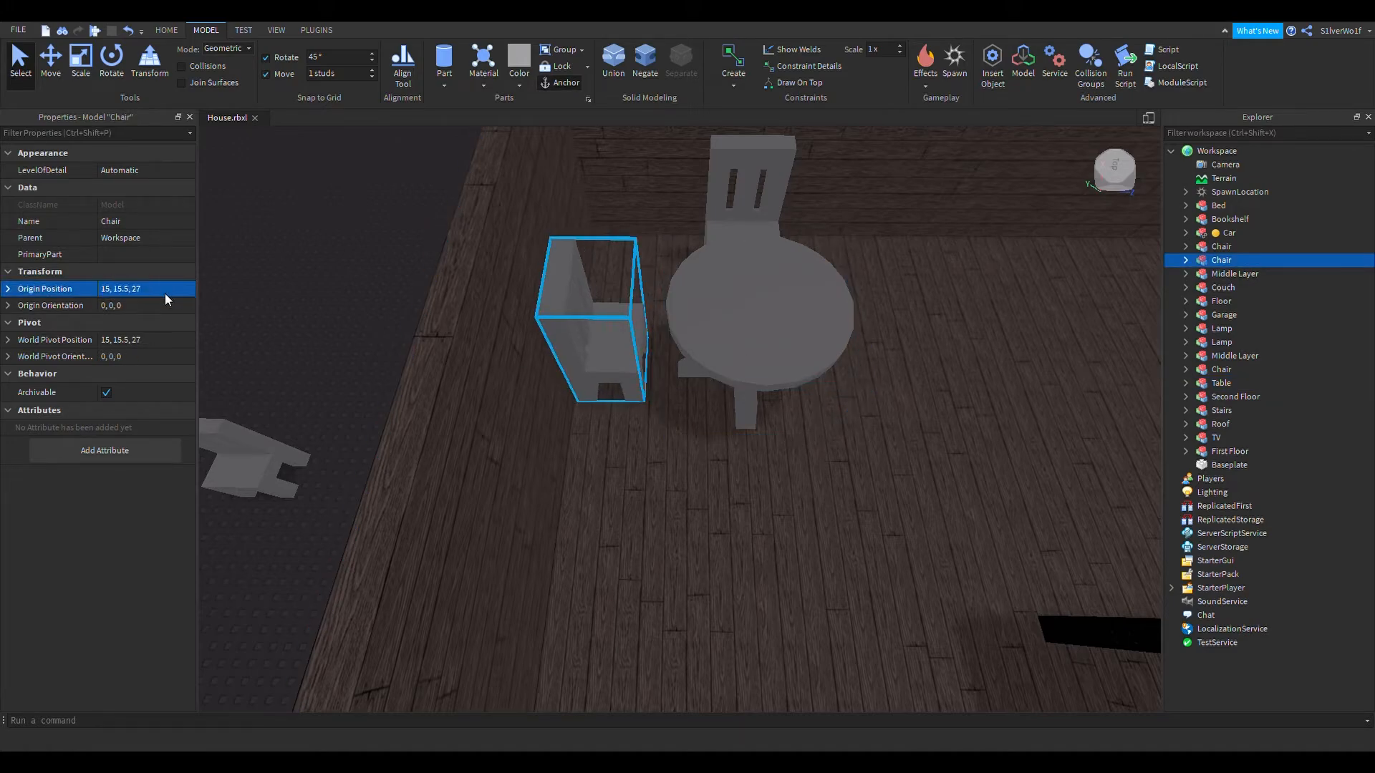
left_click(297, 278)
Step: Move the round table and both upper-floor chairs together 1 stud along the X axis towards the back wall
scroll(609, 394, "down", 3)
right_click_drag(609, 394, 609, 394)
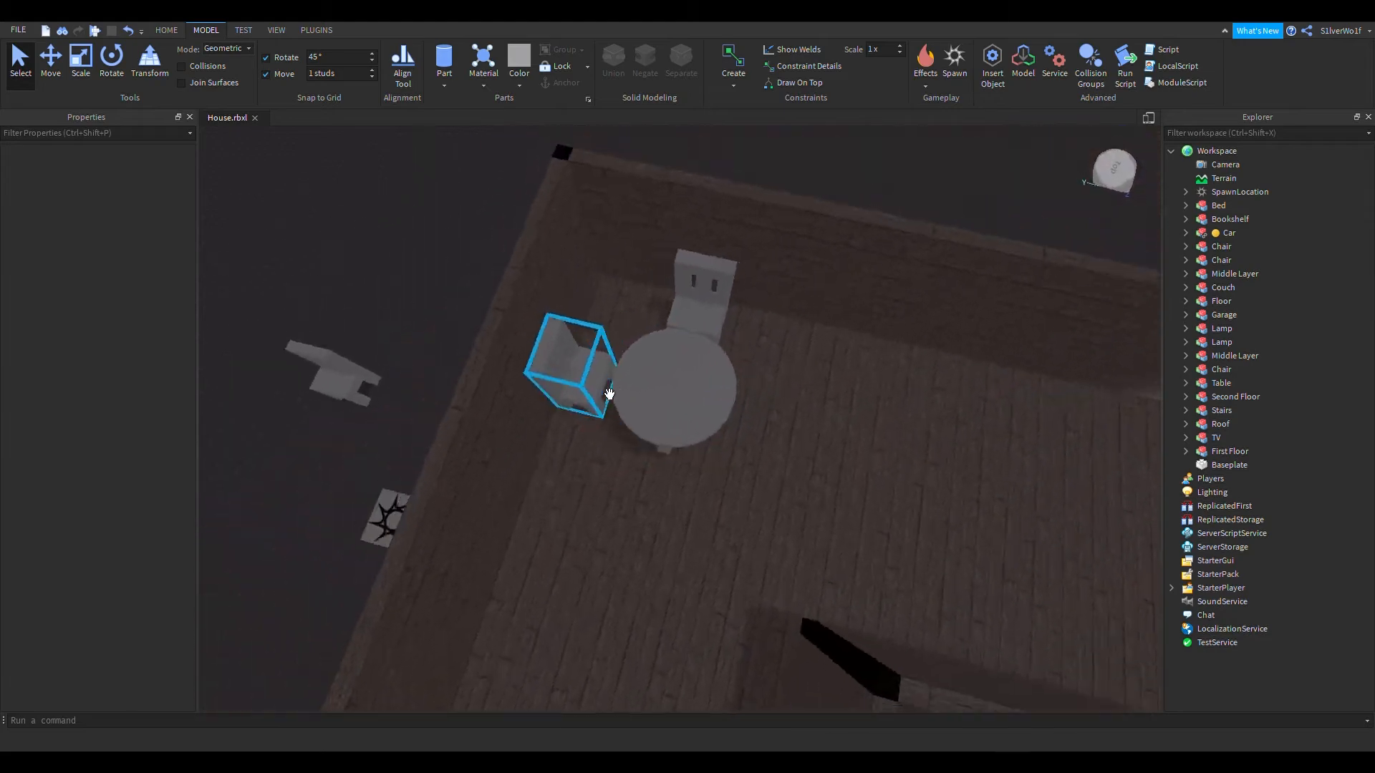
scroll(608, 394, "up", 2)
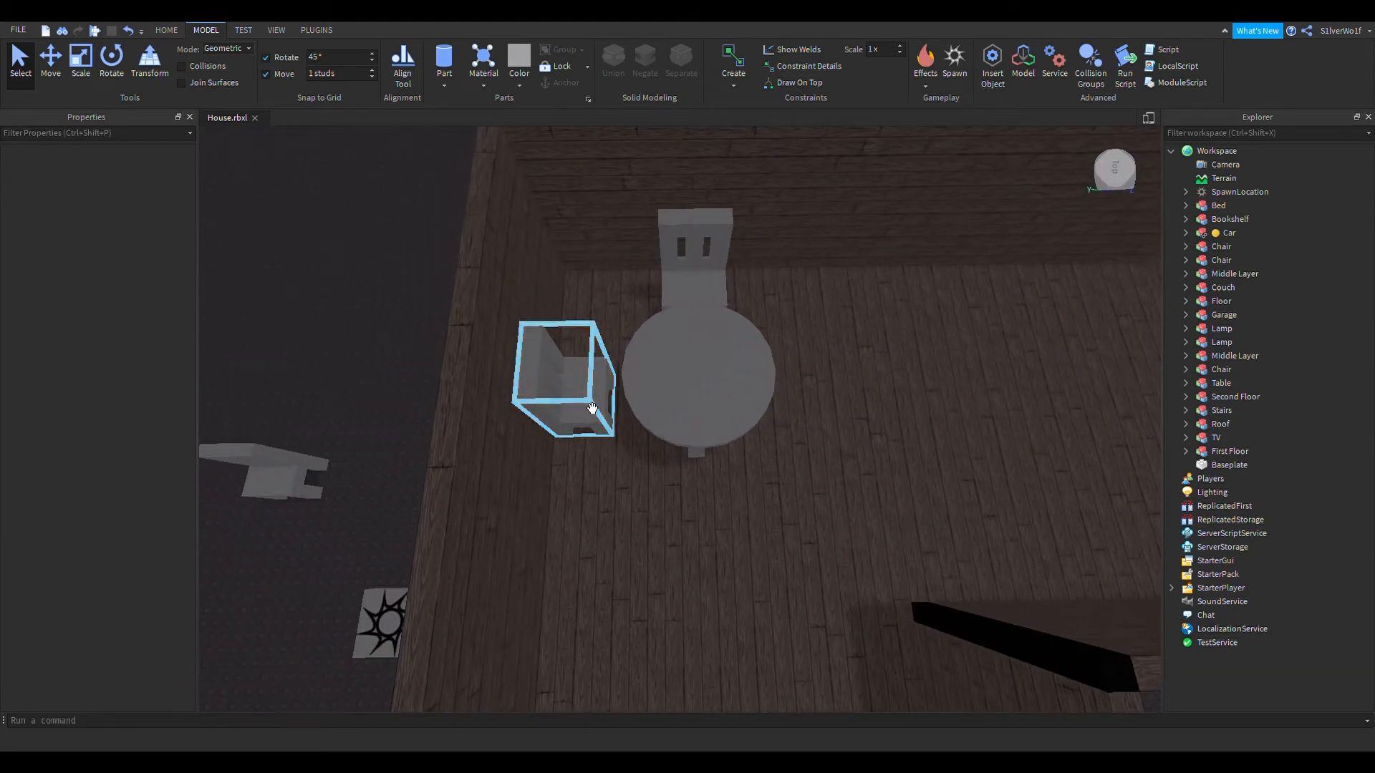
left_click(596, 408)
left_click(721, 398, "ctrl")
left_click(705, 280, "ctrl")
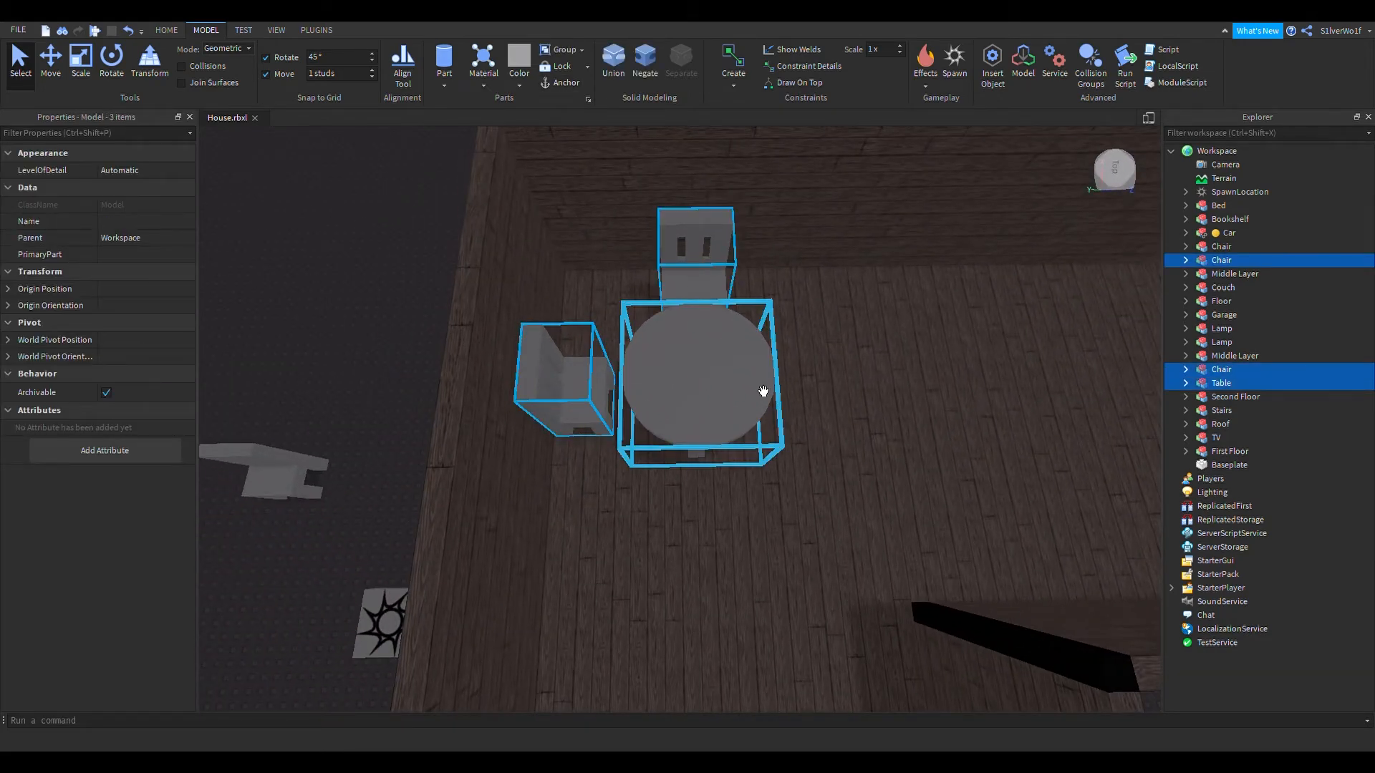
mouse_move(713, 414)
left_mouse_down()
mouse_move(729, 379)
mouse_move(724, 414)
mouse_move(702, 402)
mouse_move(714, 398)
left_mouse_up()
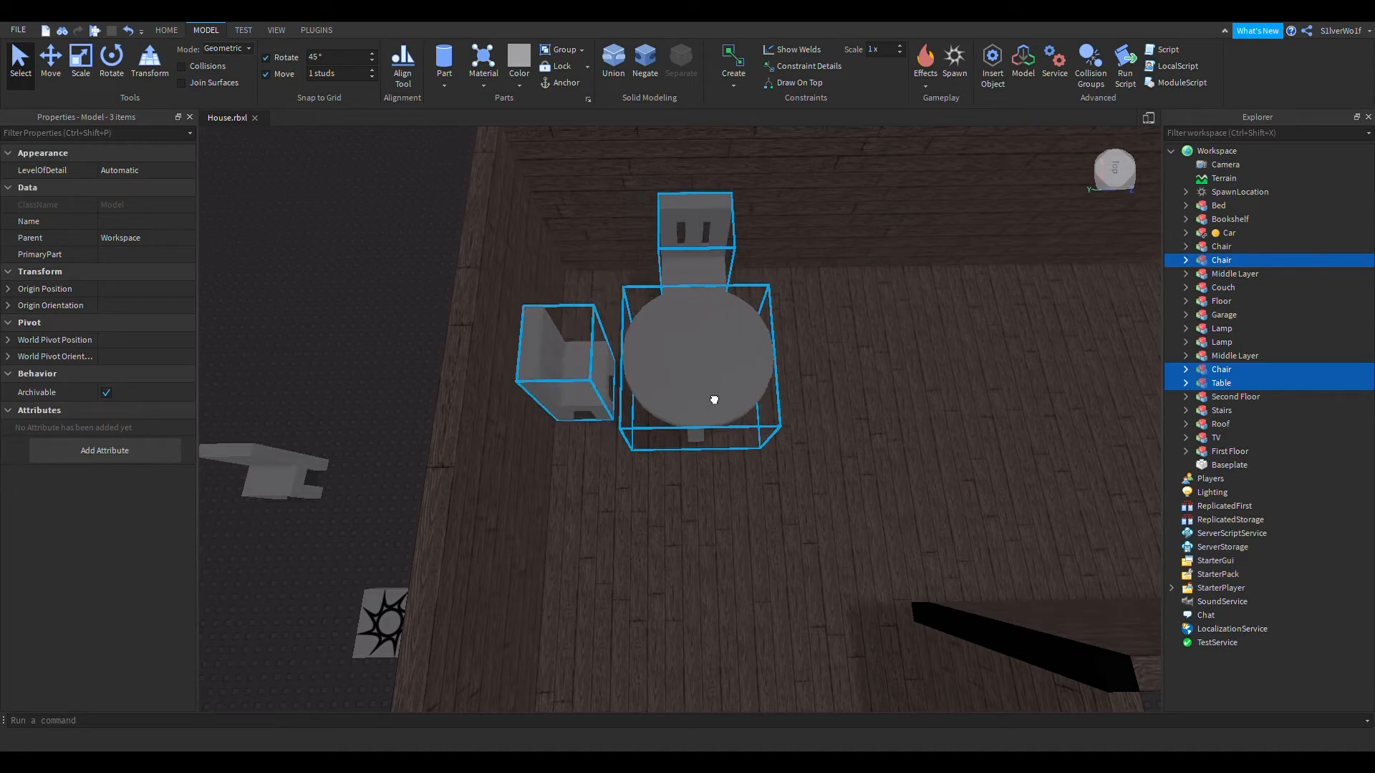
left_click(389, 286)
right_click_drag(772, 334, 685, 408)
scroll(747, 312, "up", 3)
left_click(664, 450)
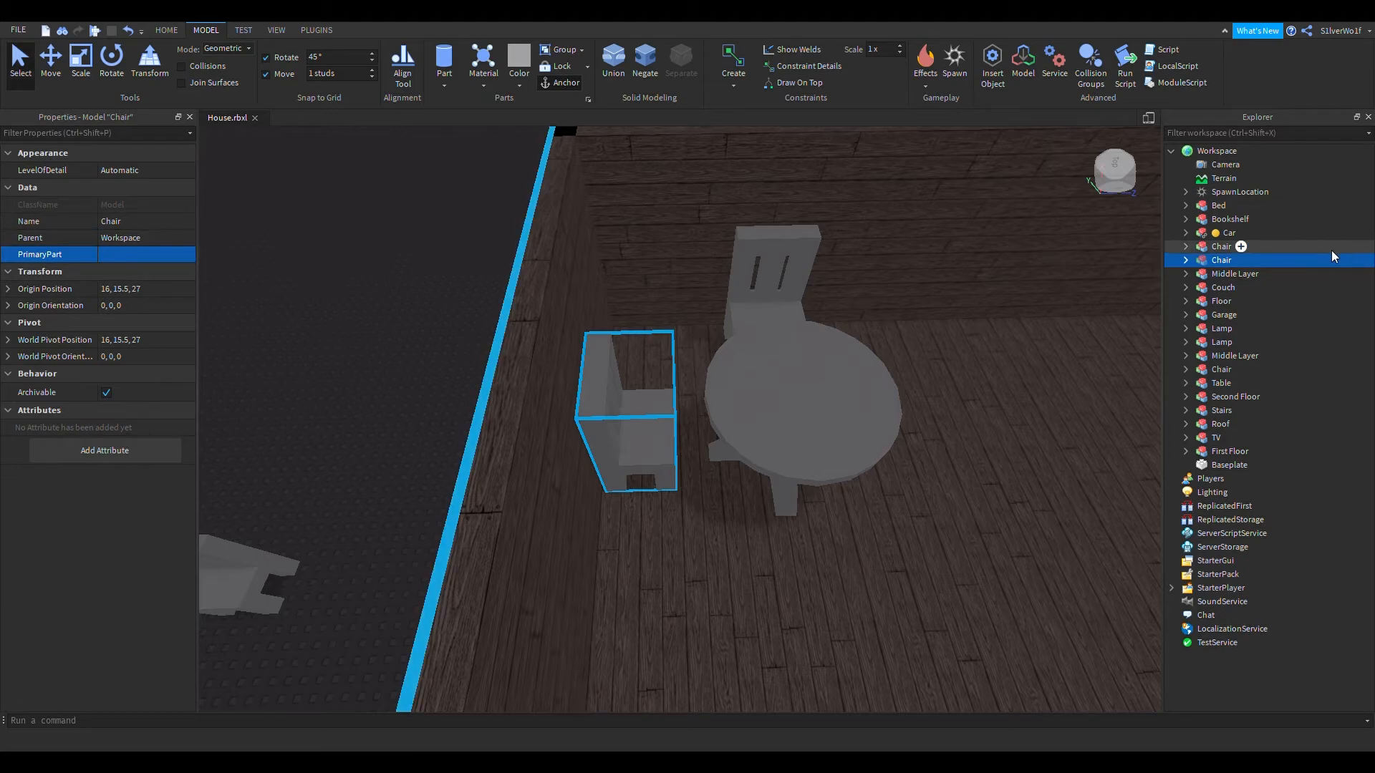
left_click(1186, 260)
left_click(1185, 247)
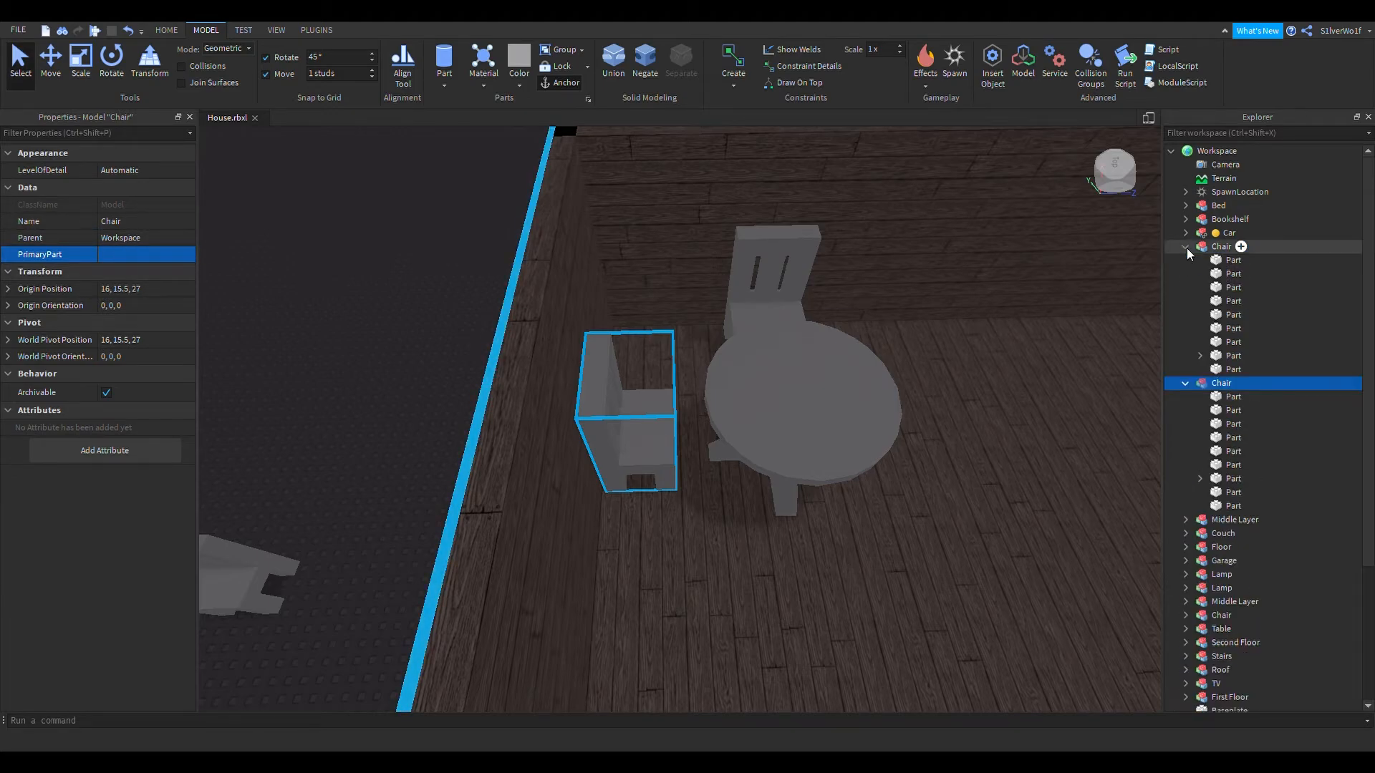
left_click(1221, 261)
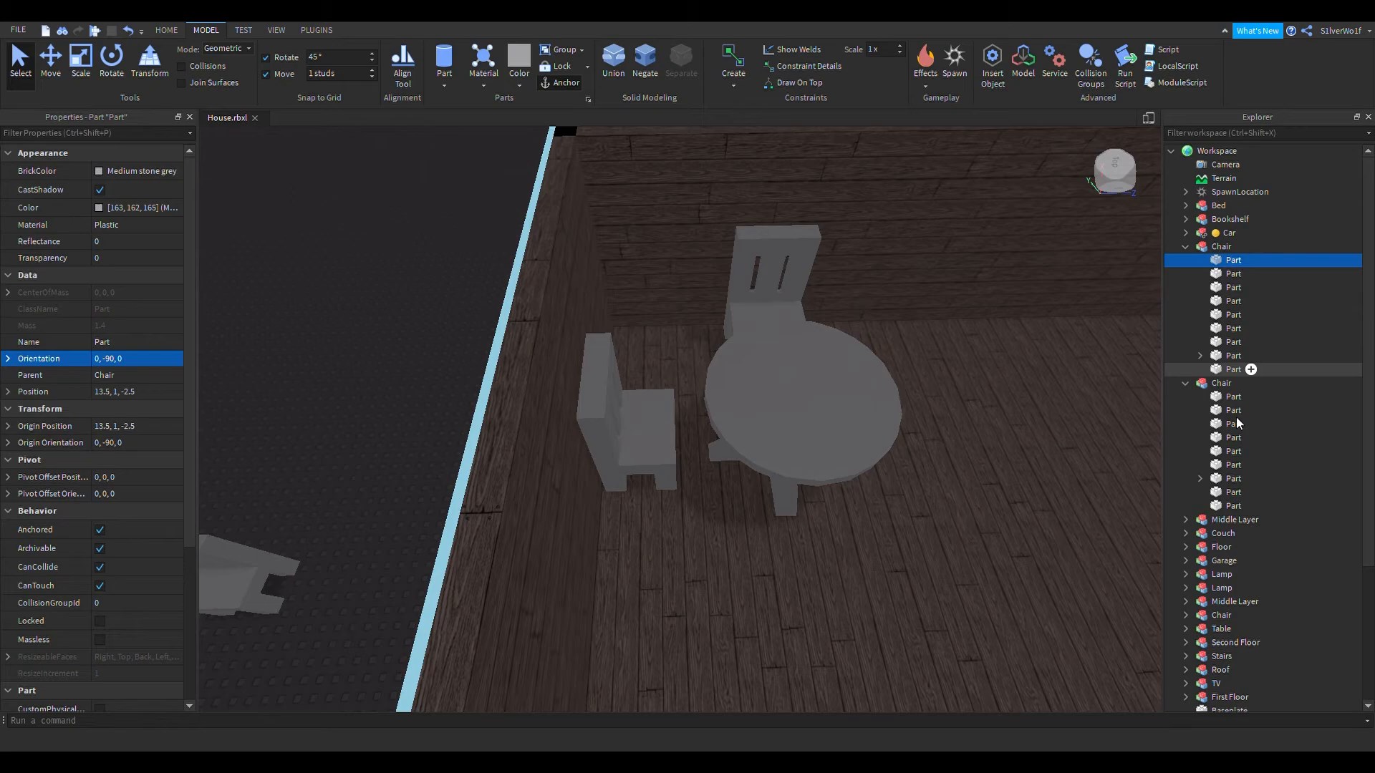
left_click(1222, 509, "shift")
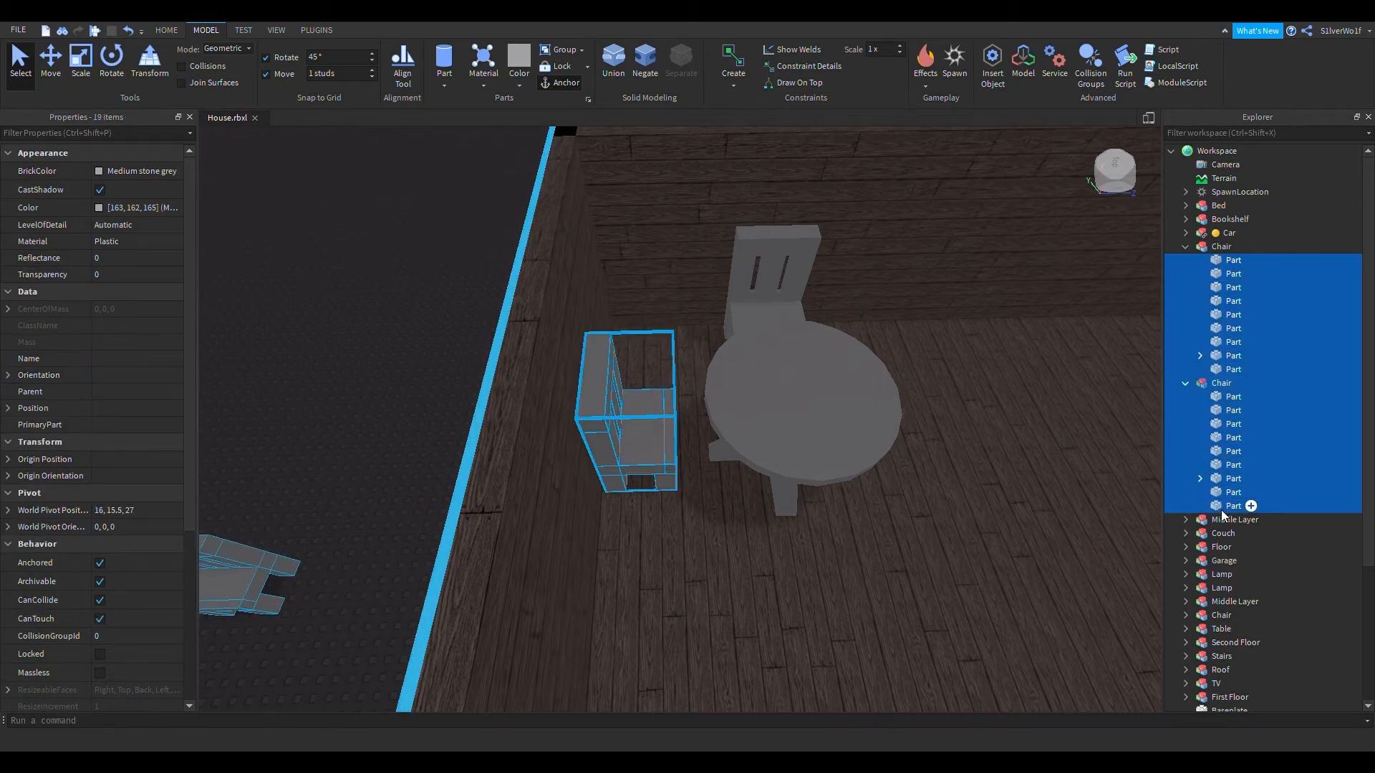
left_click(1227, 247)
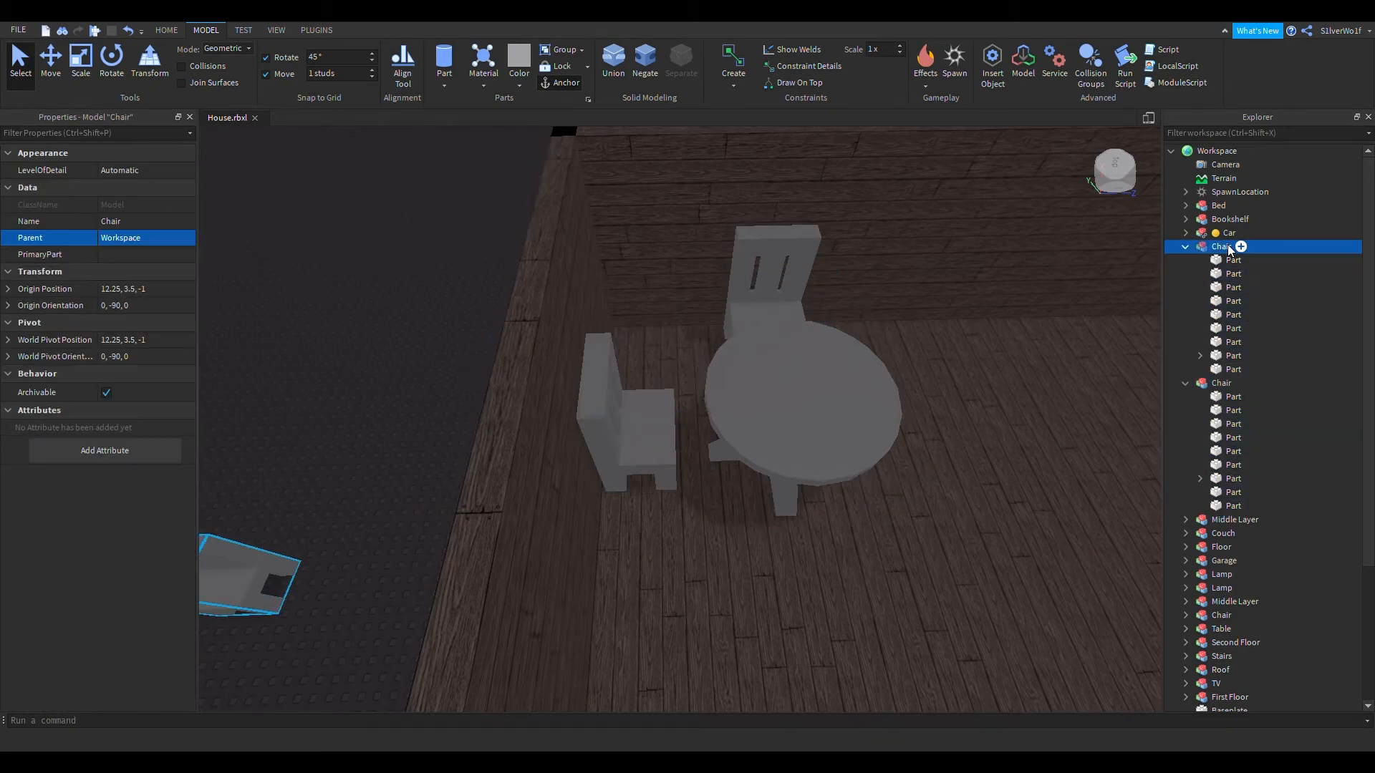
left_click(809, 302)
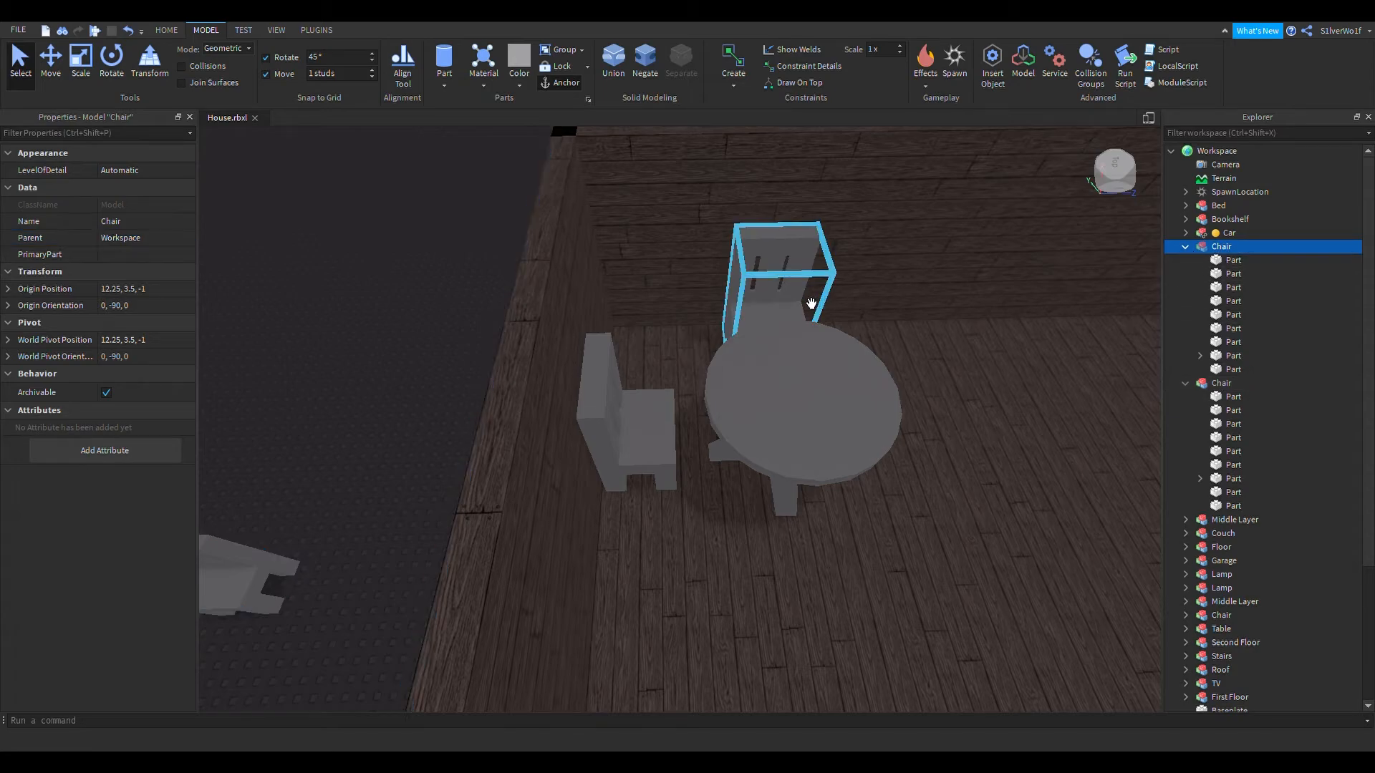
left_click(1185, 246)
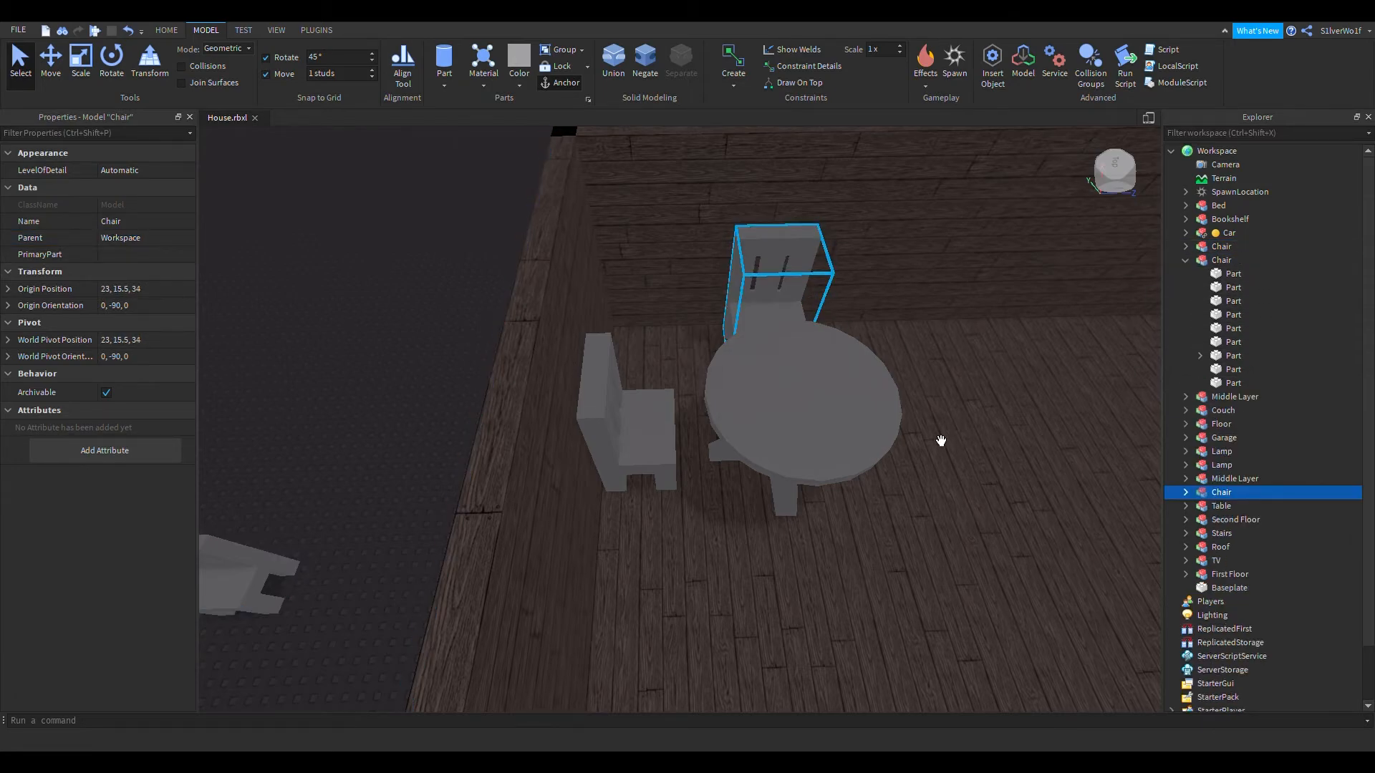
Step: Delete the spare chair standing on the baseplate outside the house
scroll(940, 442, "down", 5)
right_click_drag(941, 442, 523, 448)
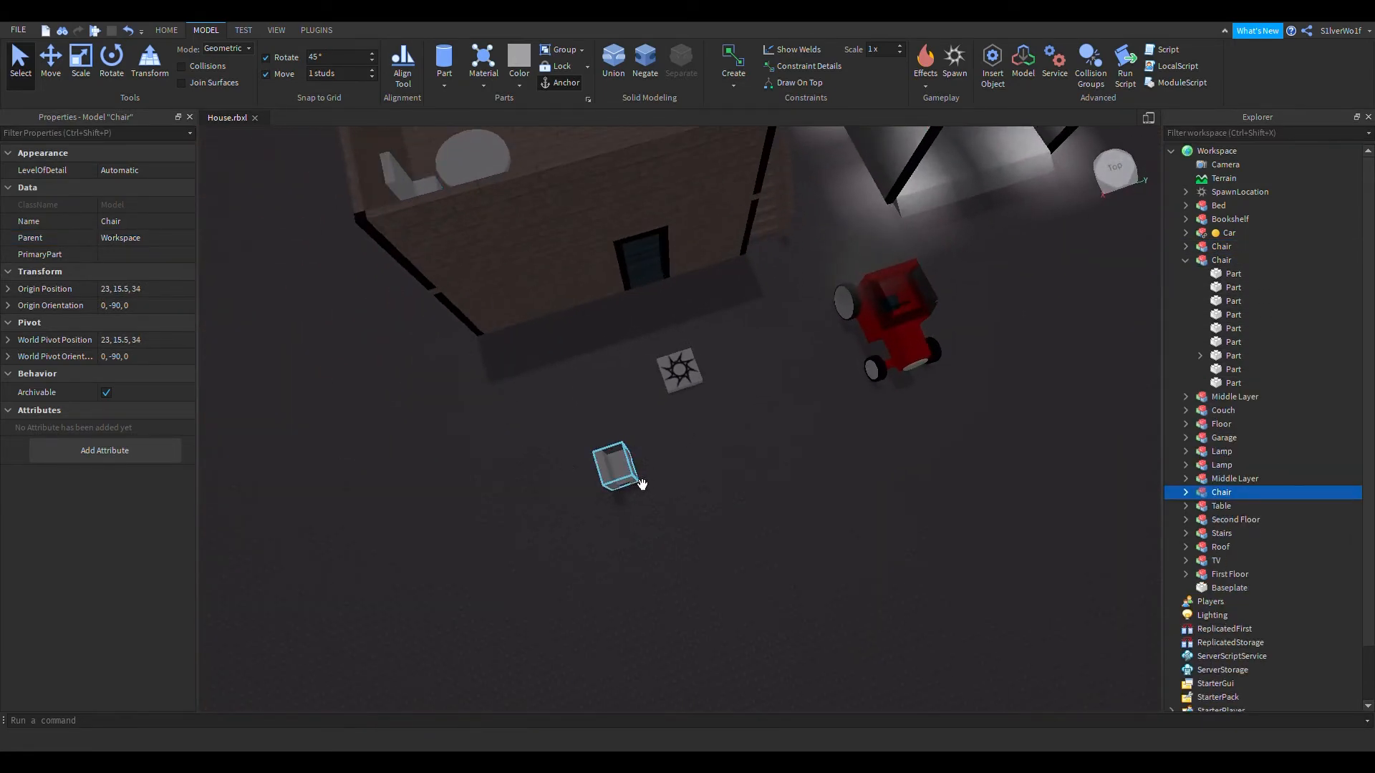
left_click(620, 464)
key("Delete")
Step: Set the material of all nine parts of the unrotated chair beside the table to Wood
right_click_drag(832, 472, 830, 472)
scroll(831, 472, "up", 4)
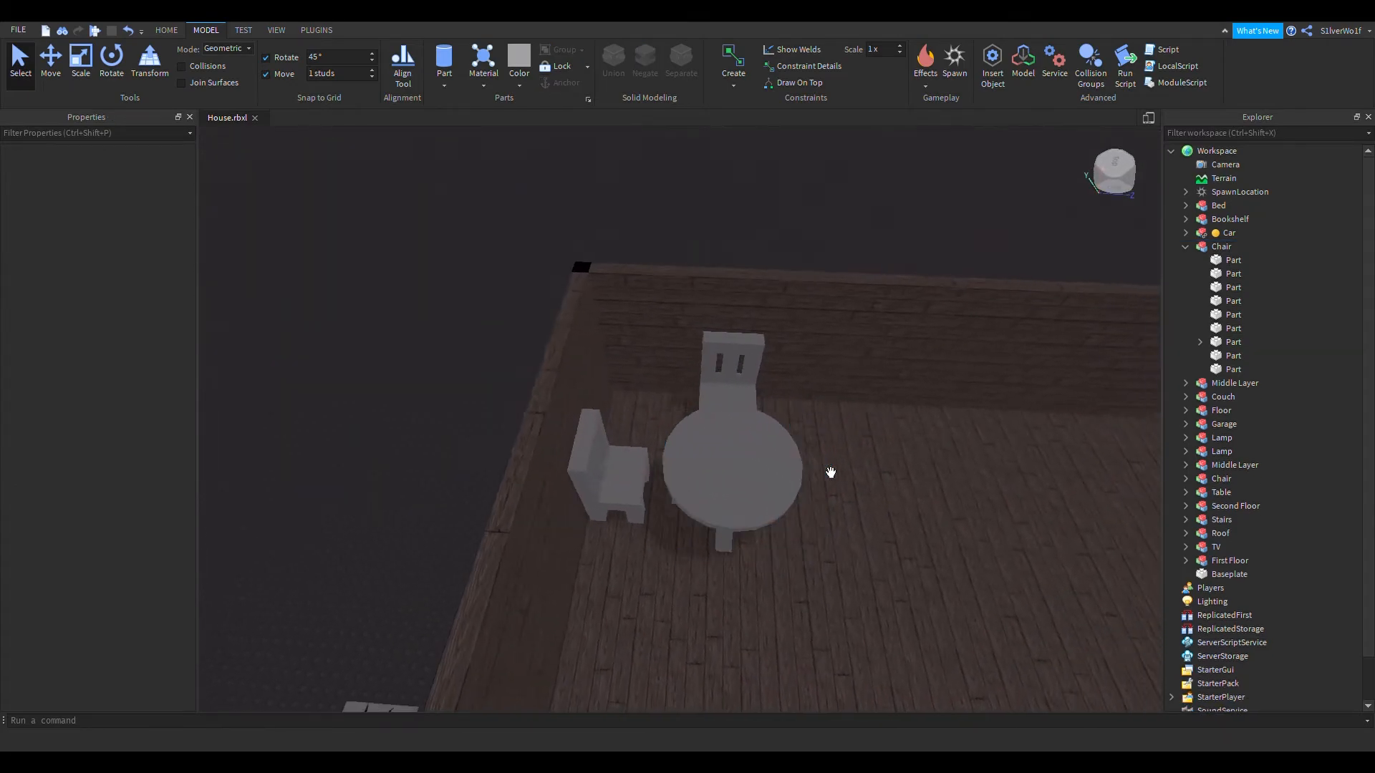
scroll(806, 444, "up", 3)
left_click(746, 375)
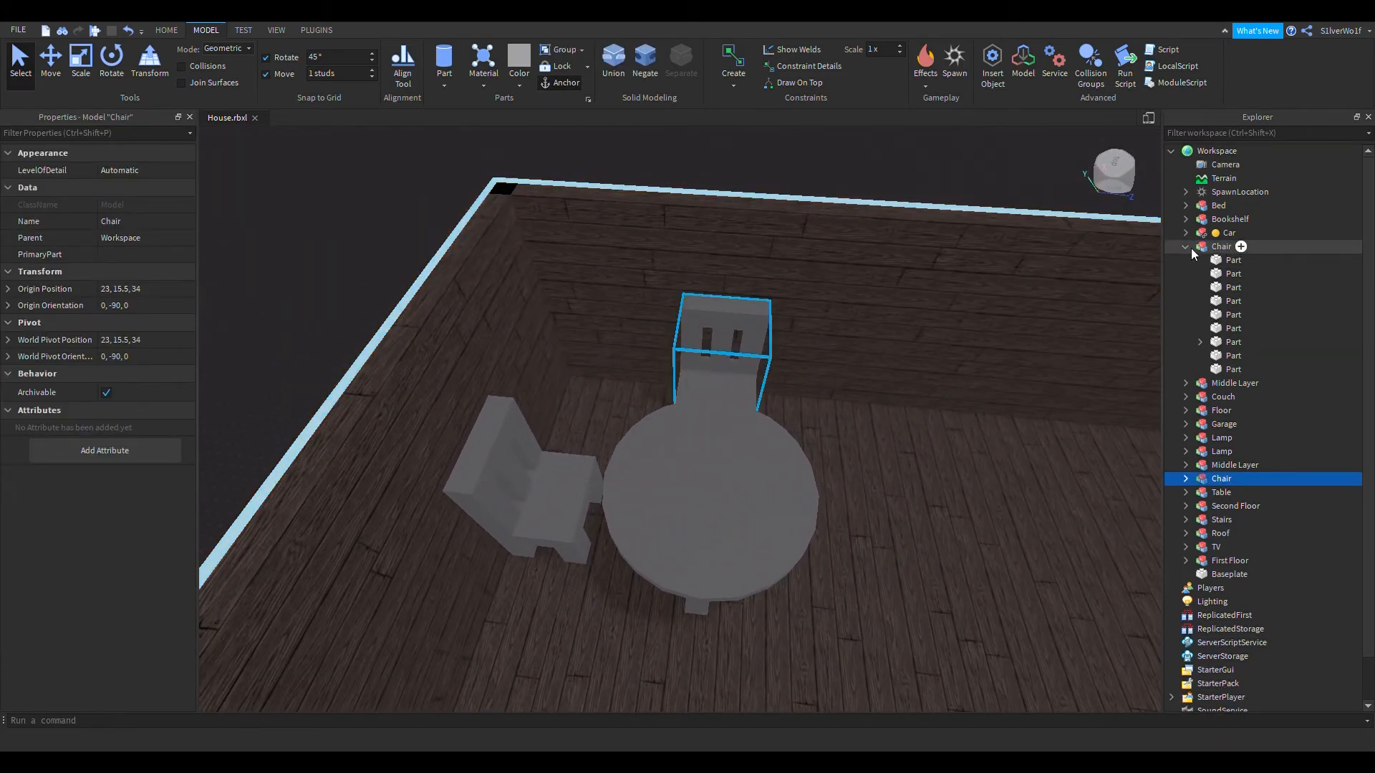
left_click(1187, 247)
left_click(1218, 249, "ctrl")
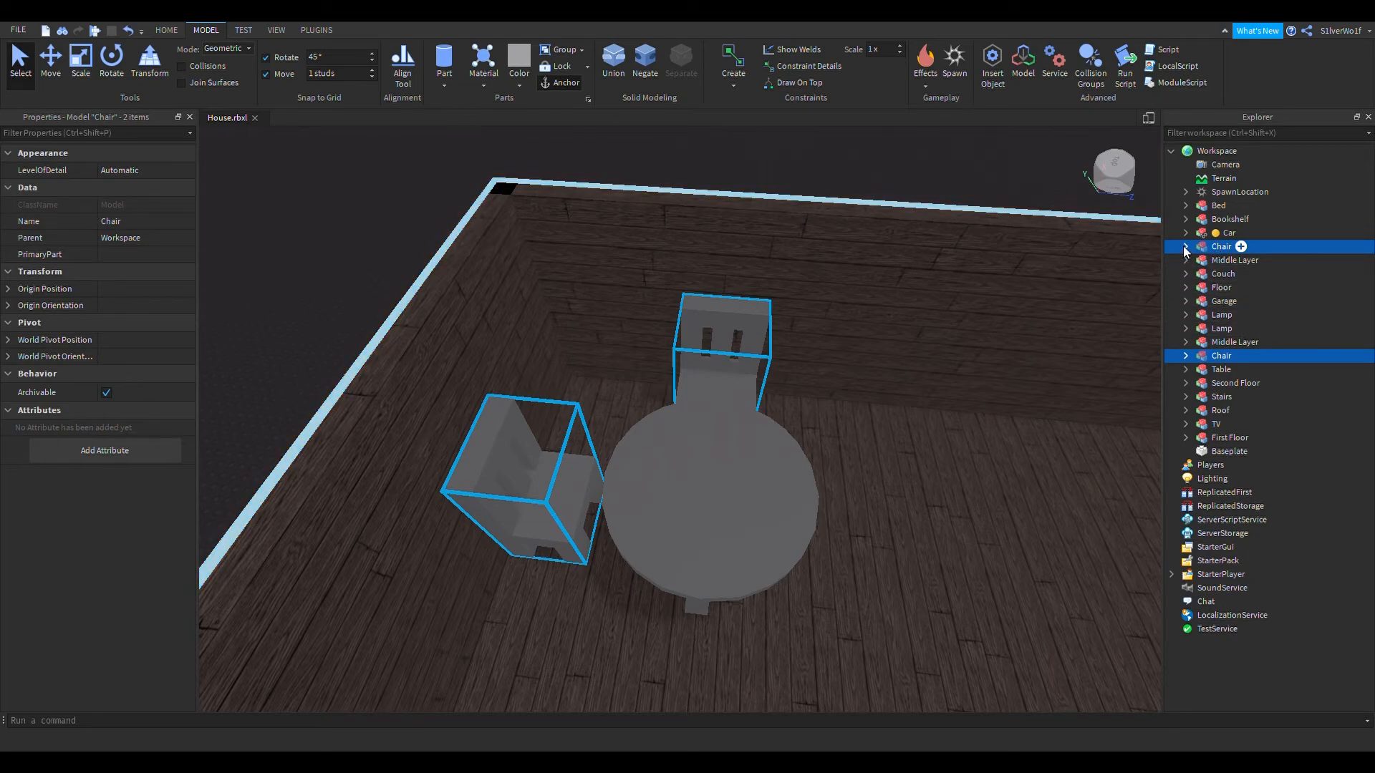
left_click(1185, 246)
left_click(1226, 261)
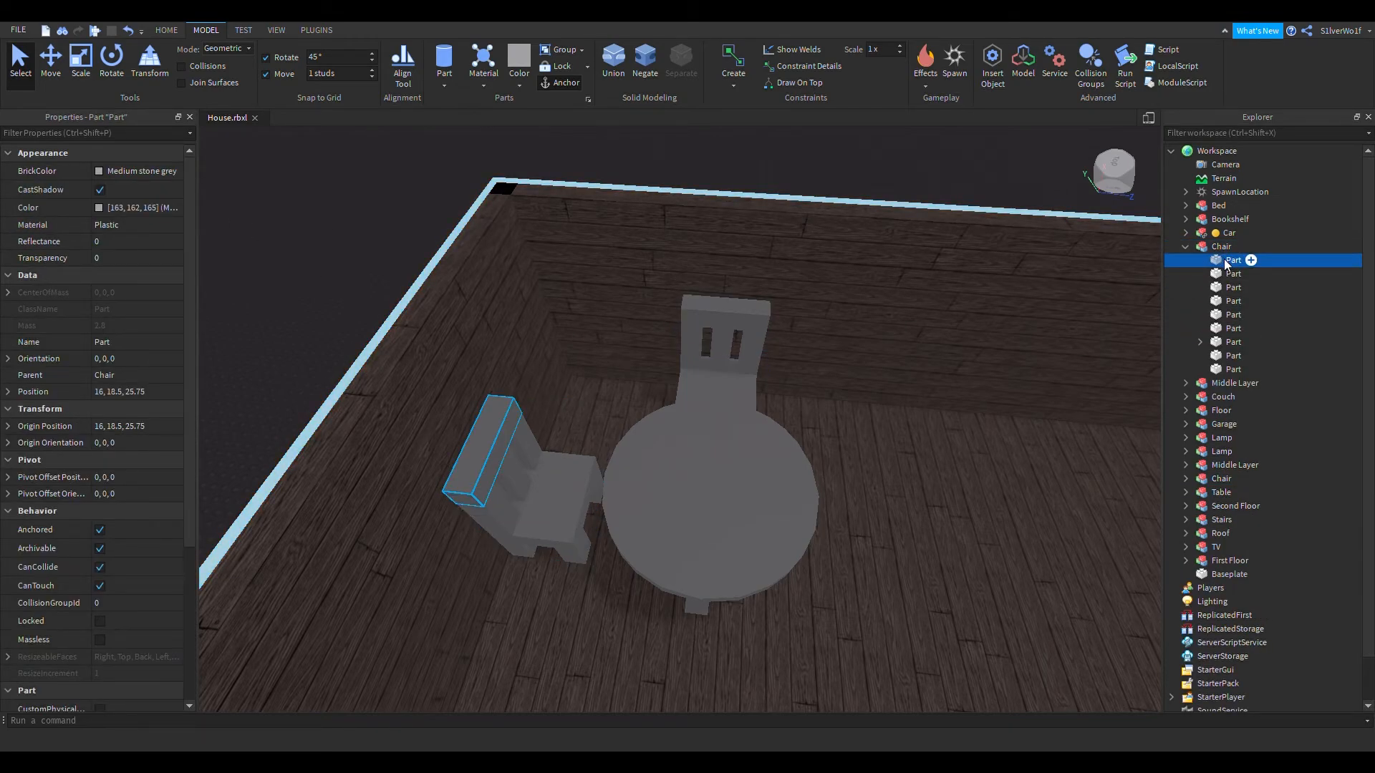
left_click(1235, 370, "shift")
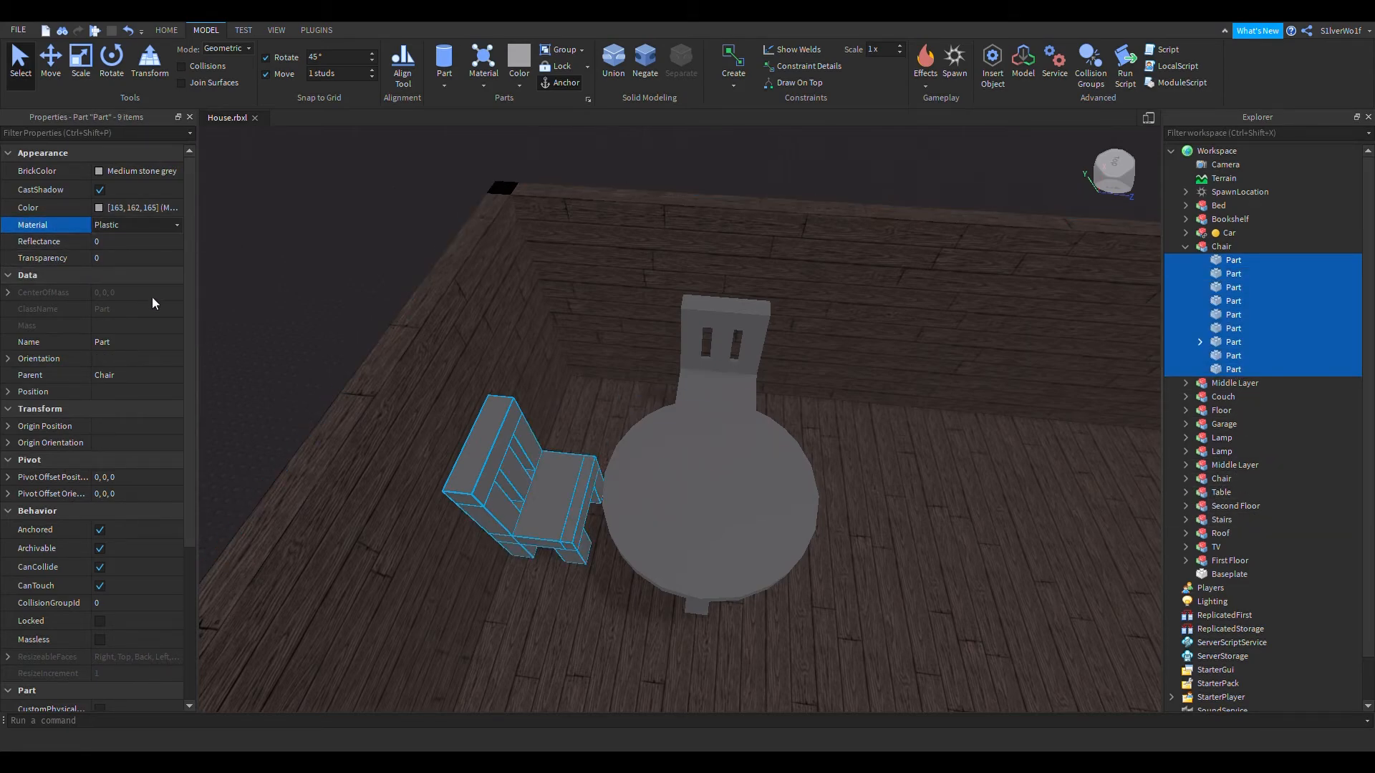
left_click(129, 303)
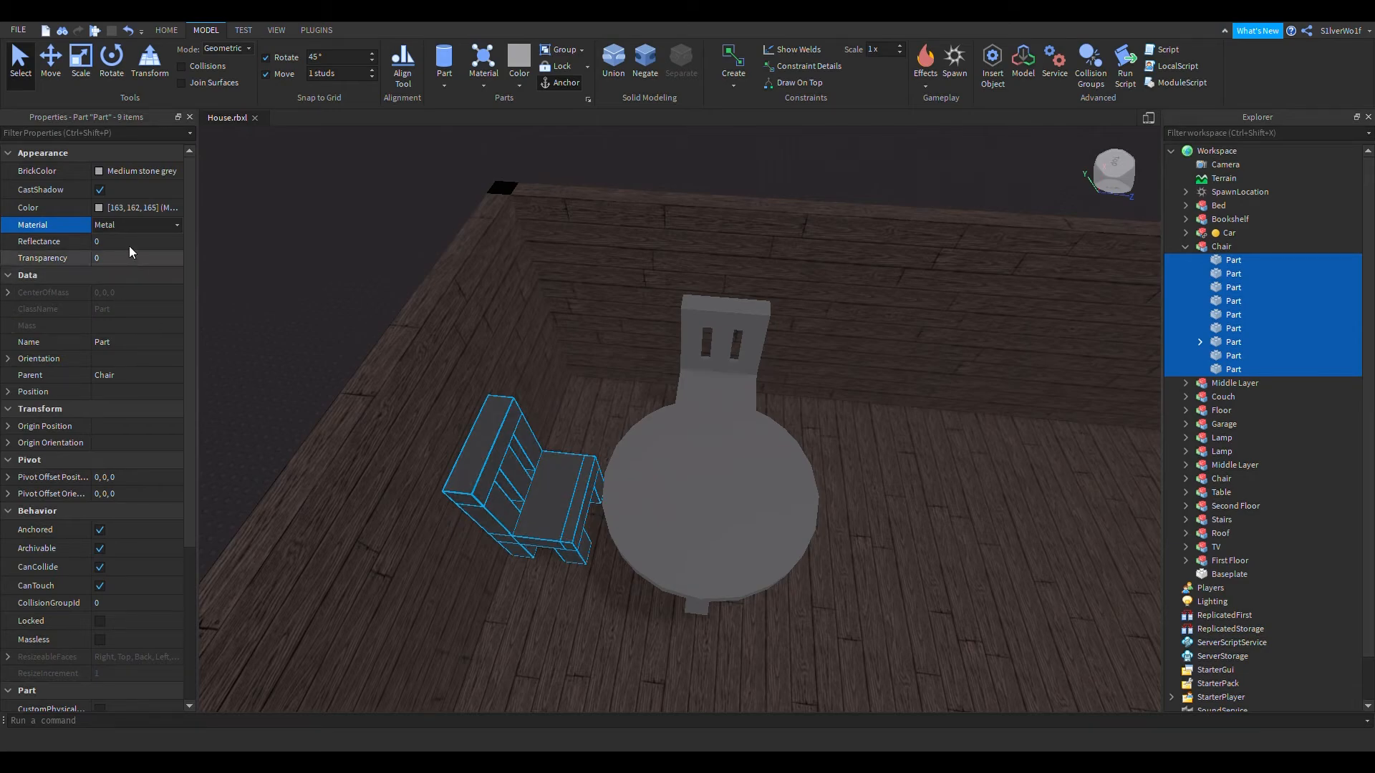
left_click(112, 324)
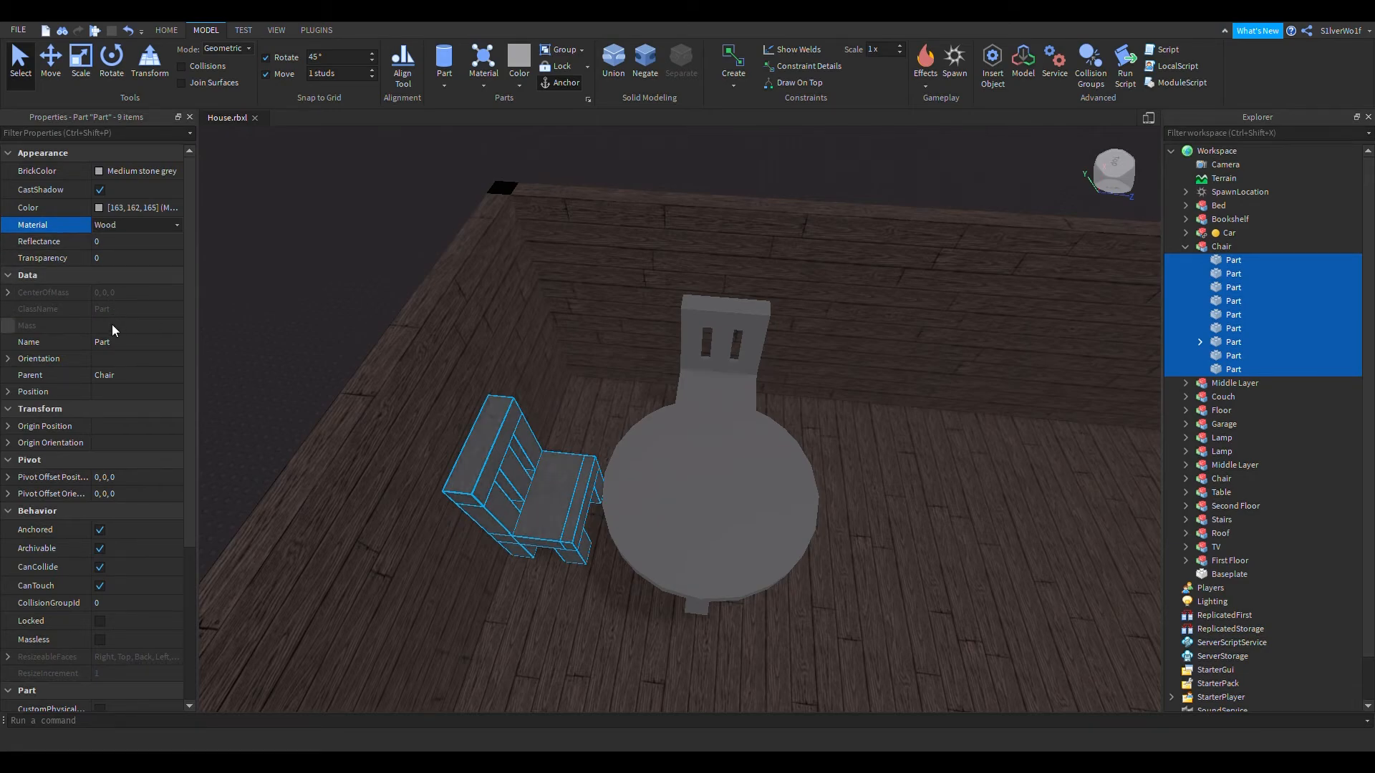
Step: Set the BrickColor of the unrotated chair's nine parts to Cork
left_click(100, 171)
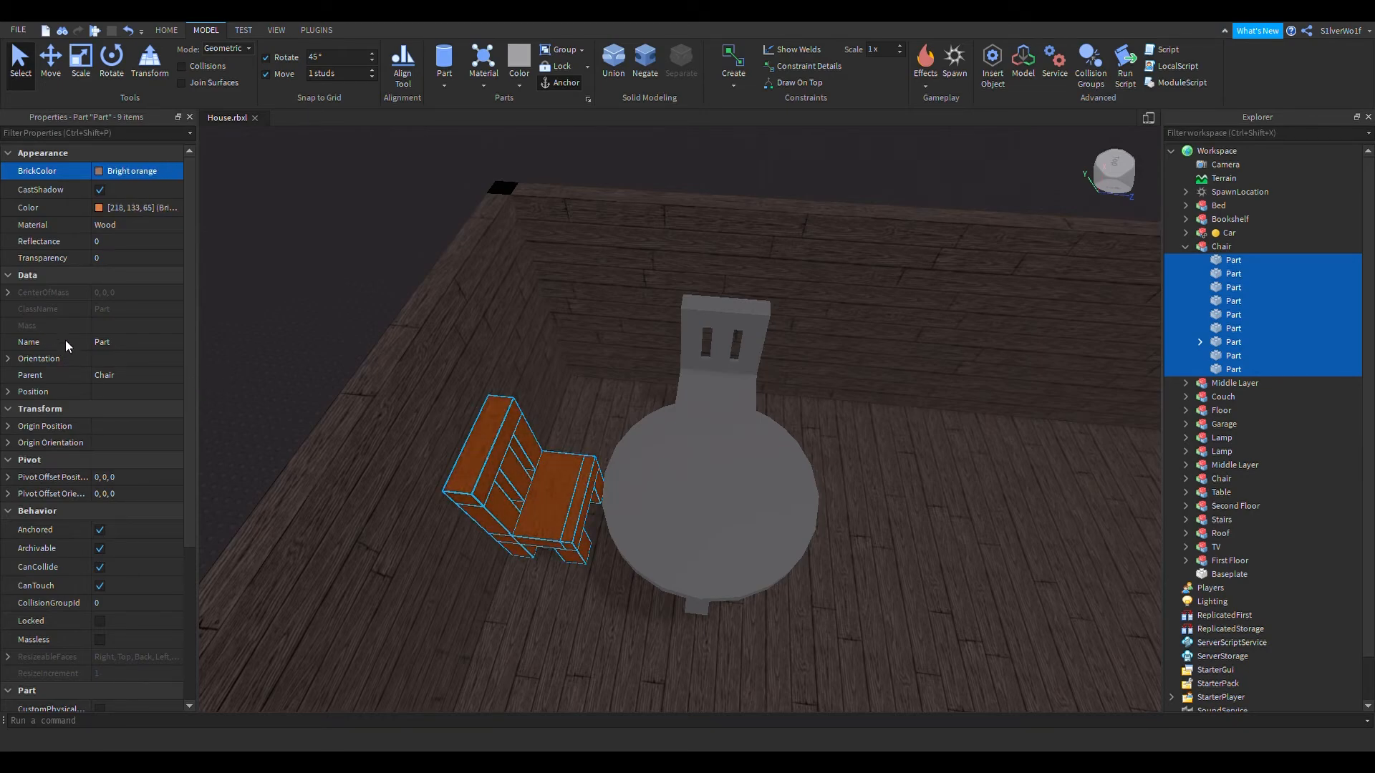
left_click(89, 371)
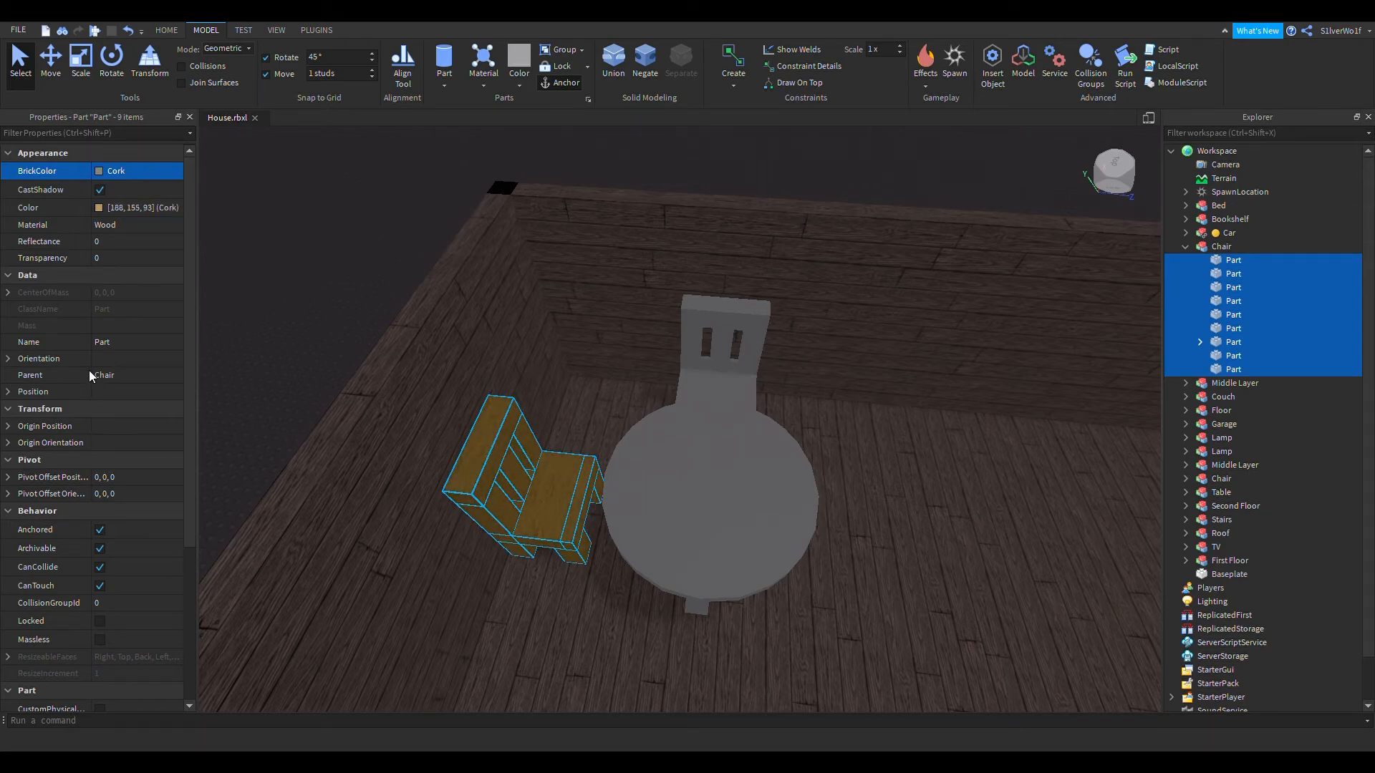
left_click(699, 148)
Step: Set the material of all nine parts of the -90° chair to Wood
scroll(804, 362, "up", 5)
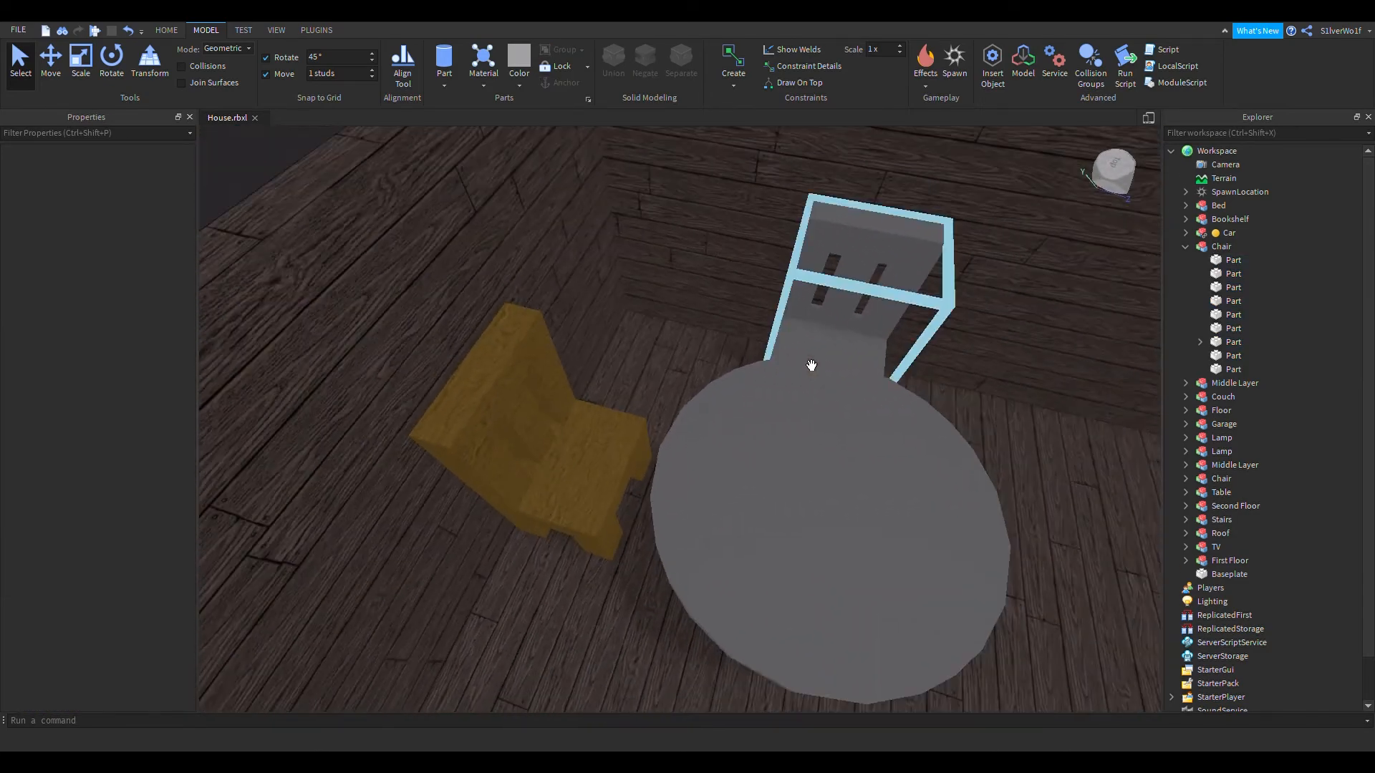
right_click_drag(811, 365, 757, 334)
scroll(758, 334, "down", 4)
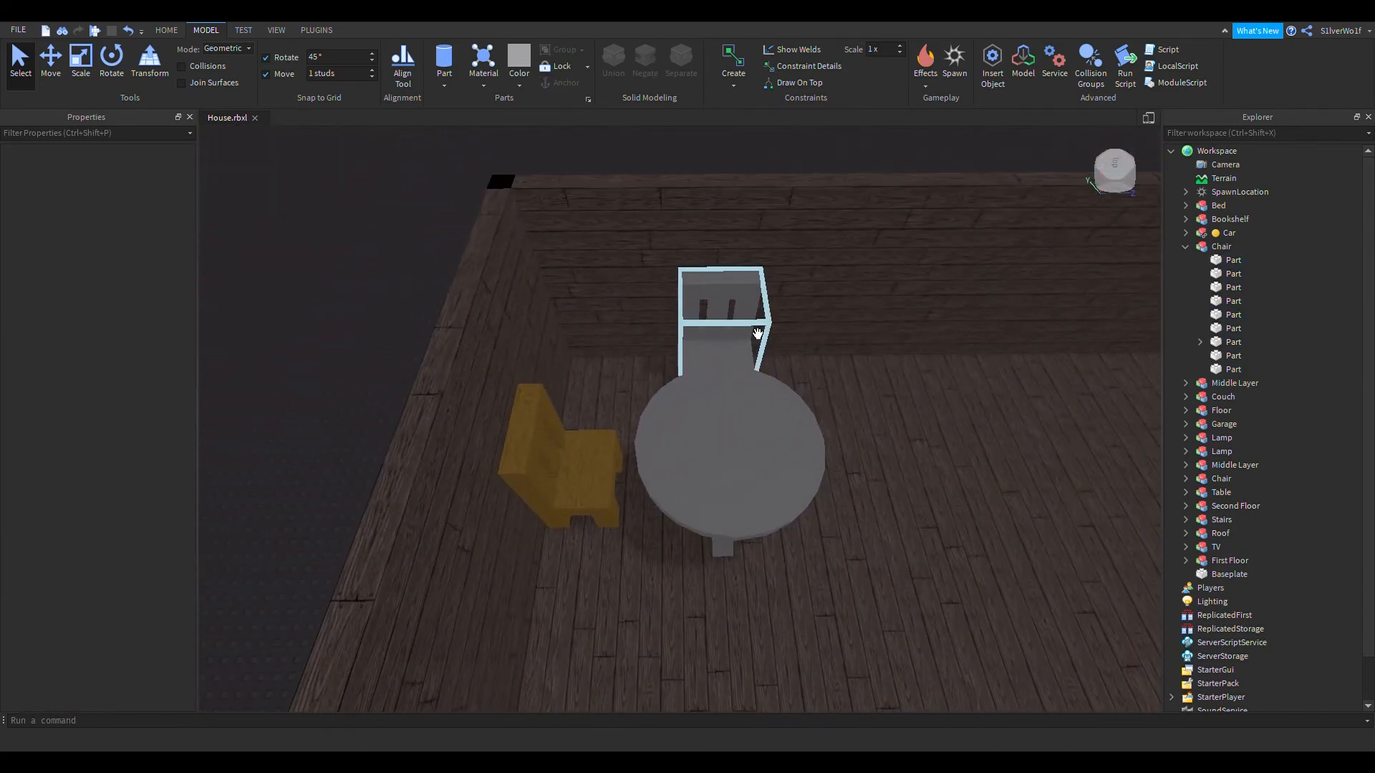
left_click(756, 335)
scroll(300, 295, "up", 3)
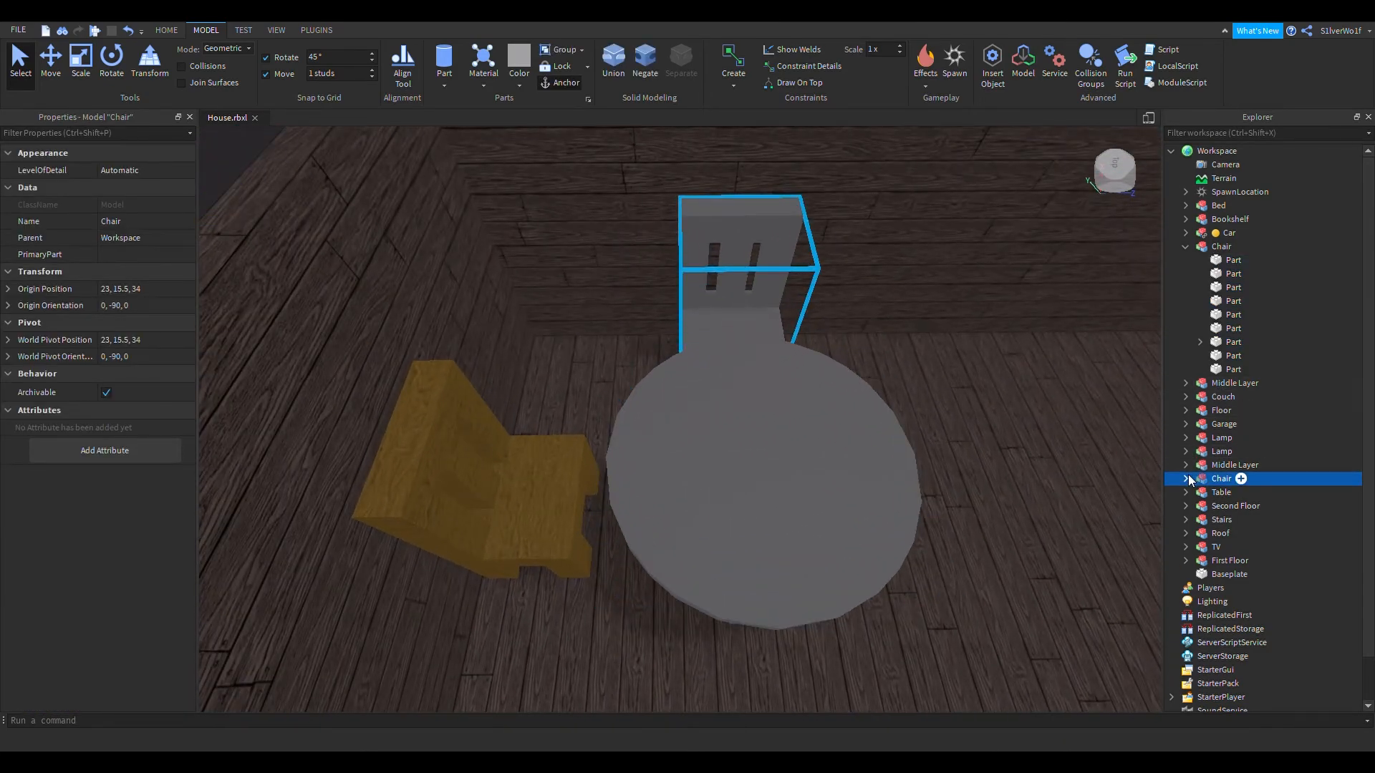
left_click(1185, 478)
left_click(1233, 492)
left_click(1233, 602, "shift")
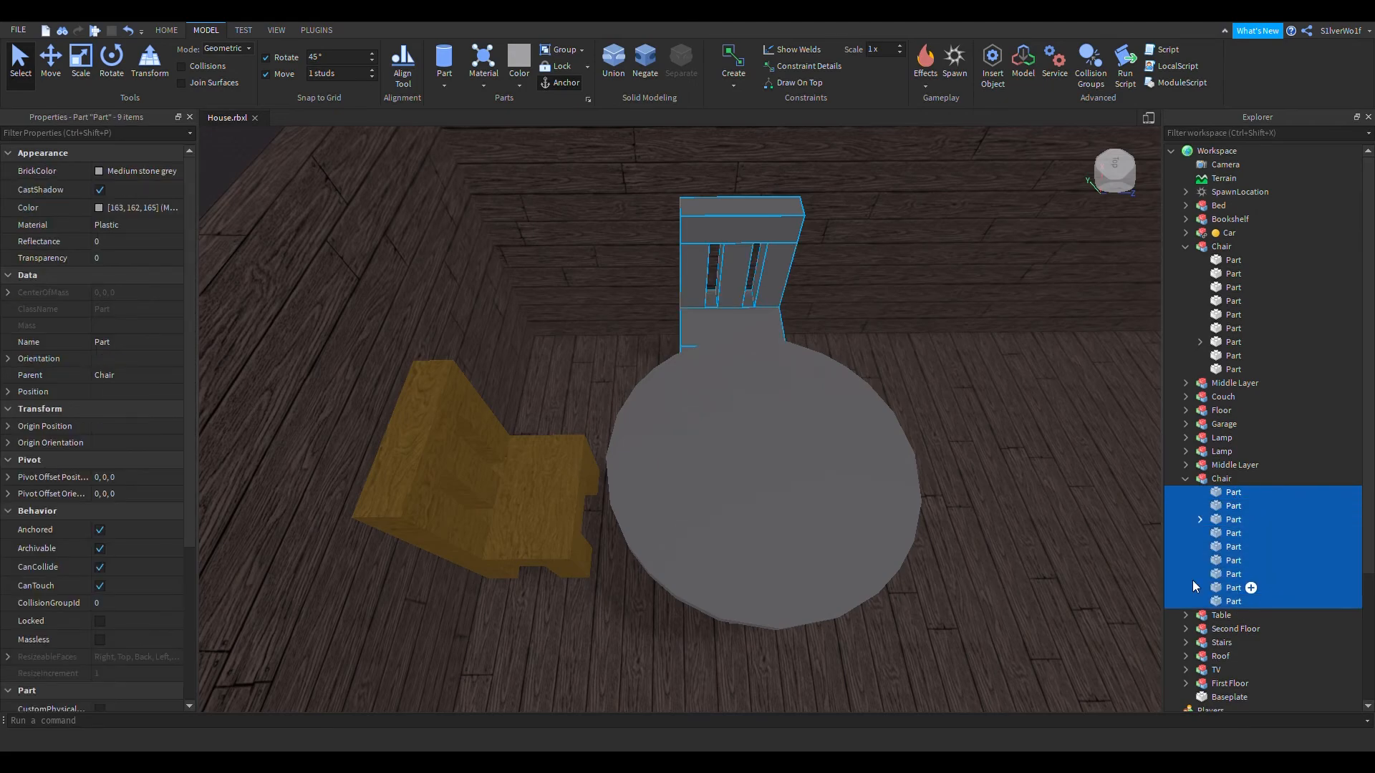
left_click(136, 226)
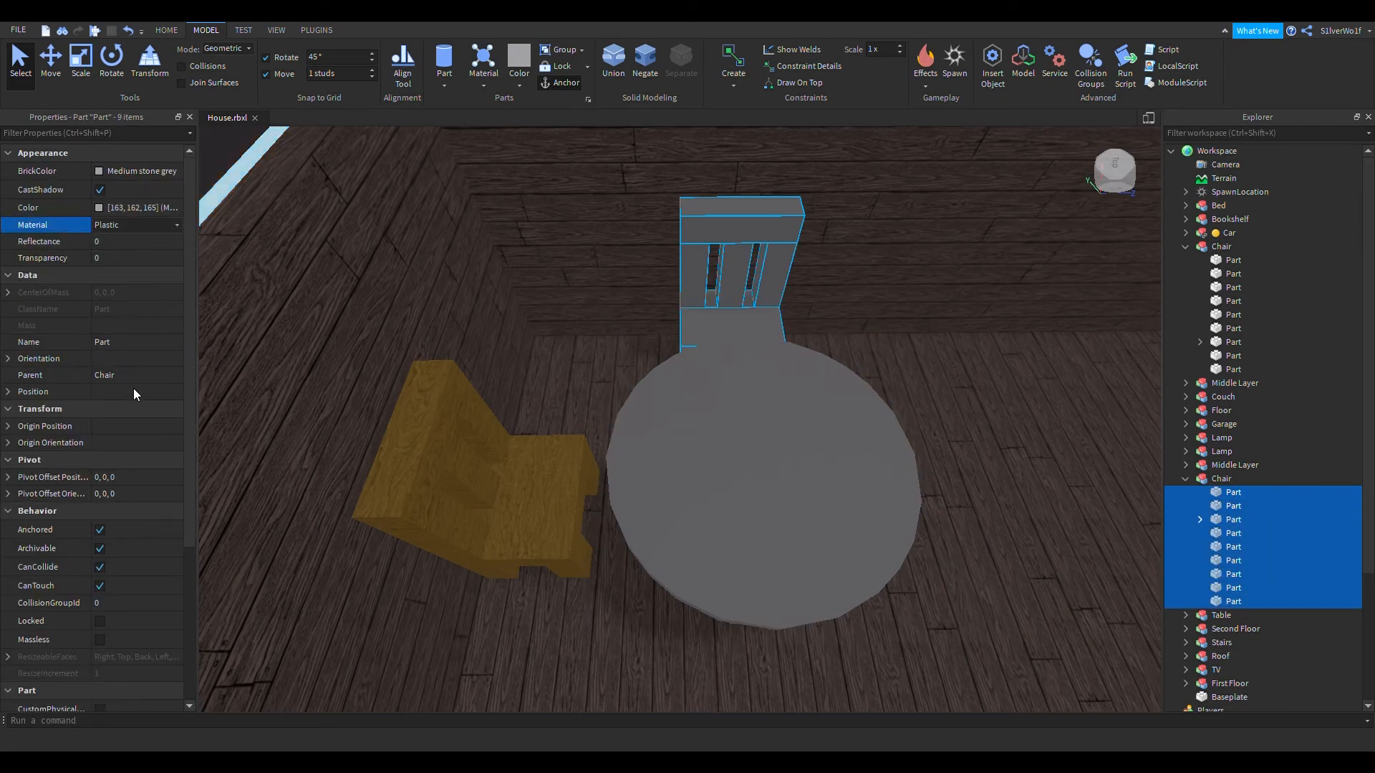
left_click(116, 325)
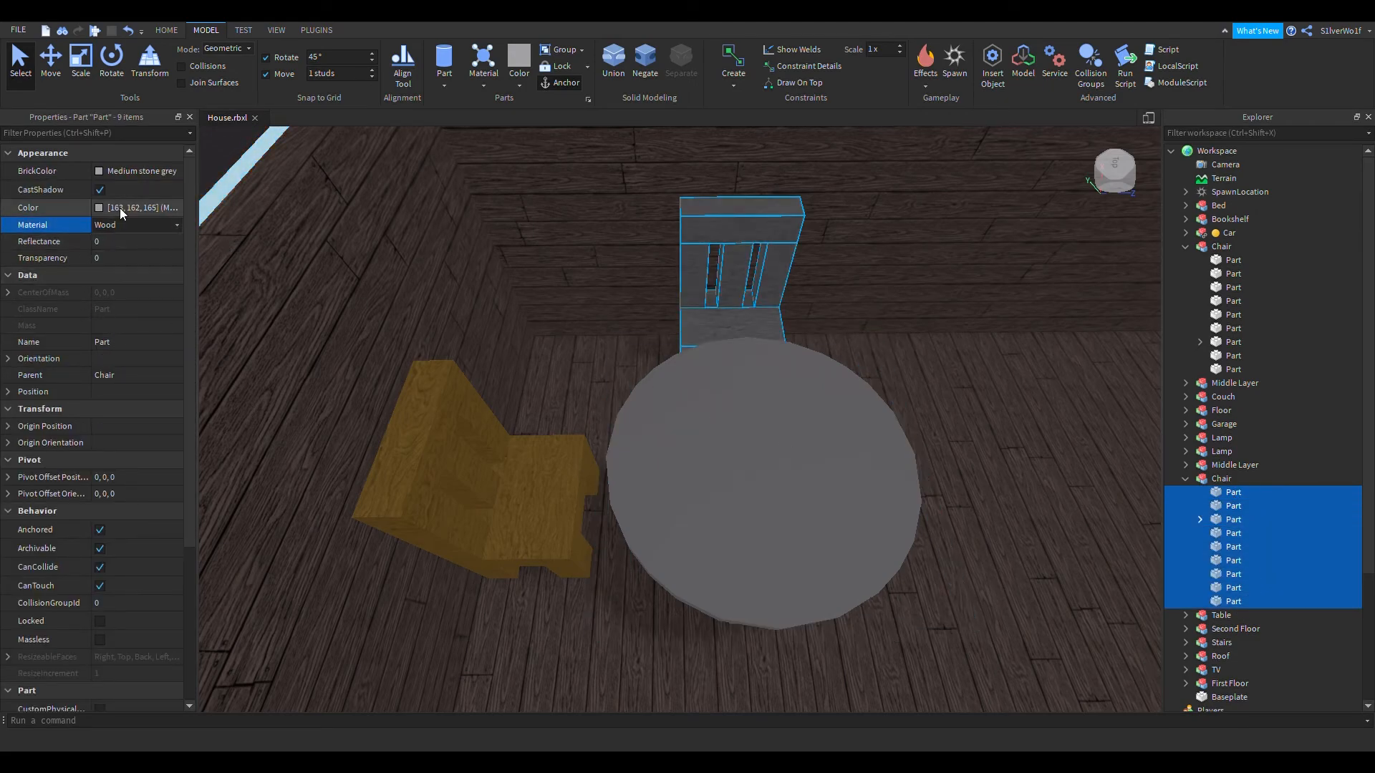
Step: Set the BrickColor of the -90° chair's parts to Cork, matching the other chair
left_click(99, 206)
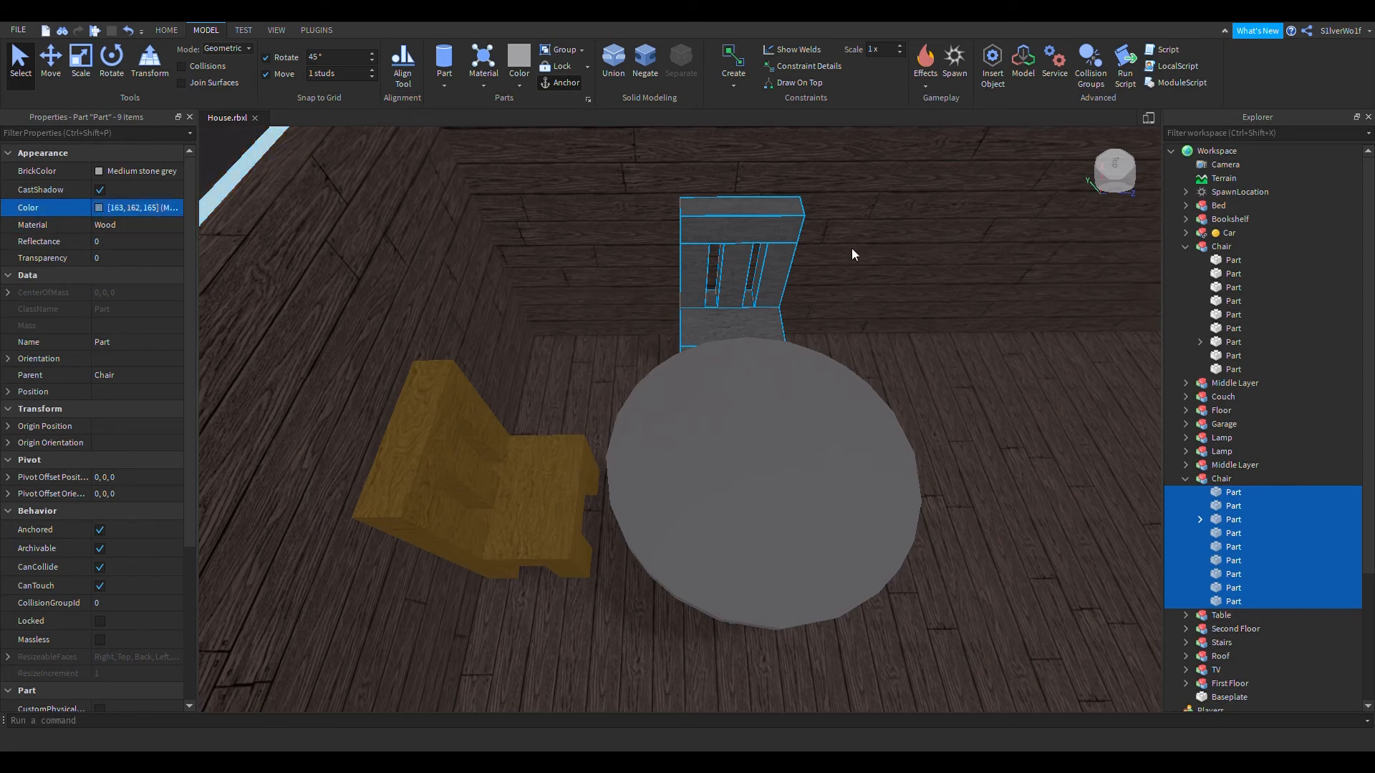
left_click(100, 170)
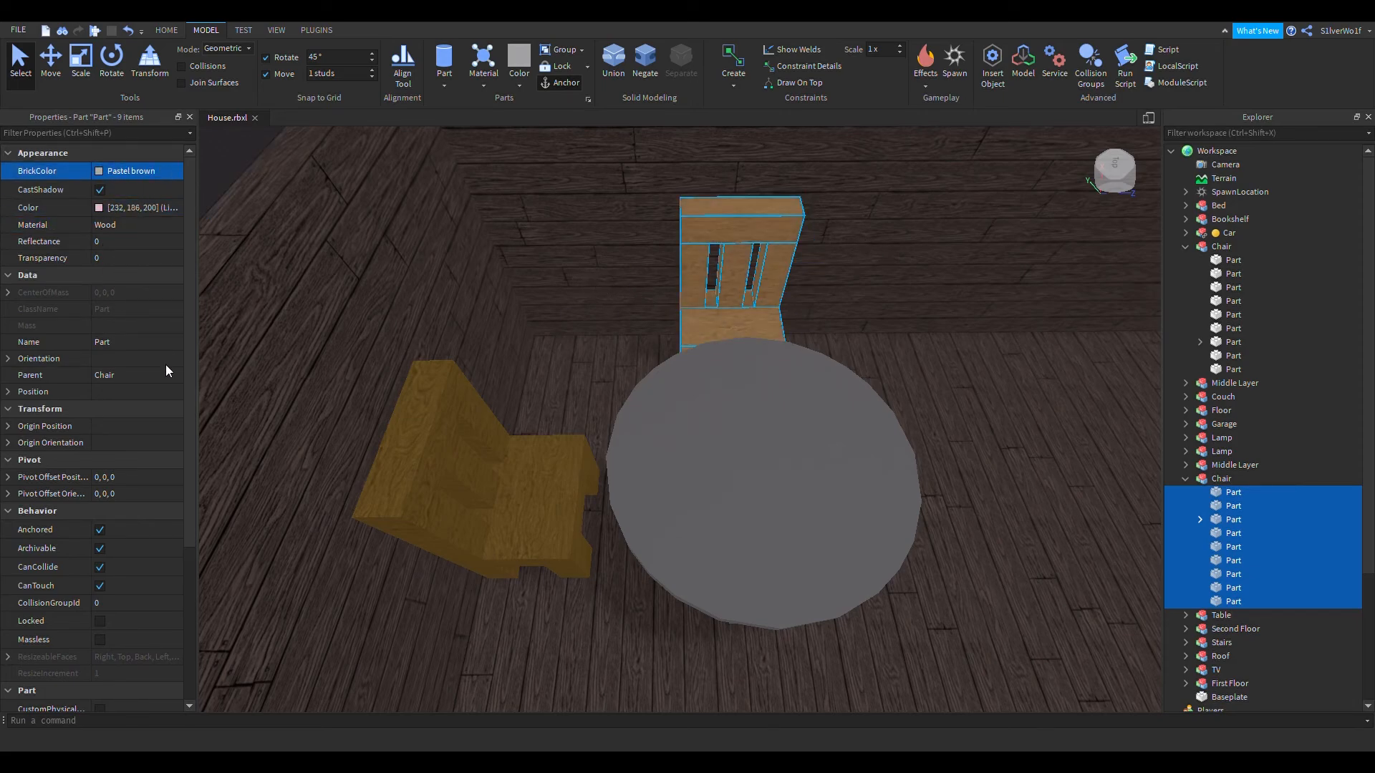
left_click(85, 364)
Step: Give the round pedestal table the Wood material and the same cork colour as the two chairs
left_click(704, 479)
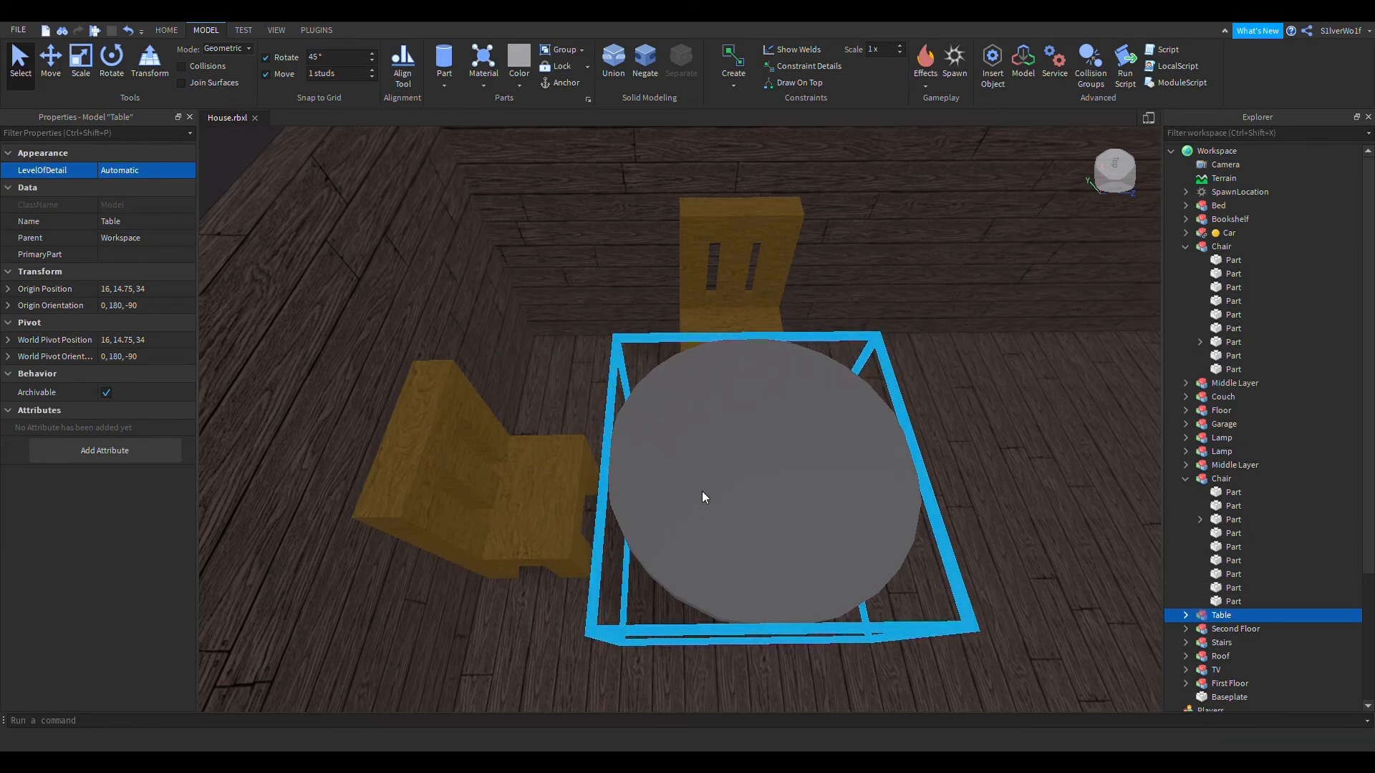
left_click(591, 296)
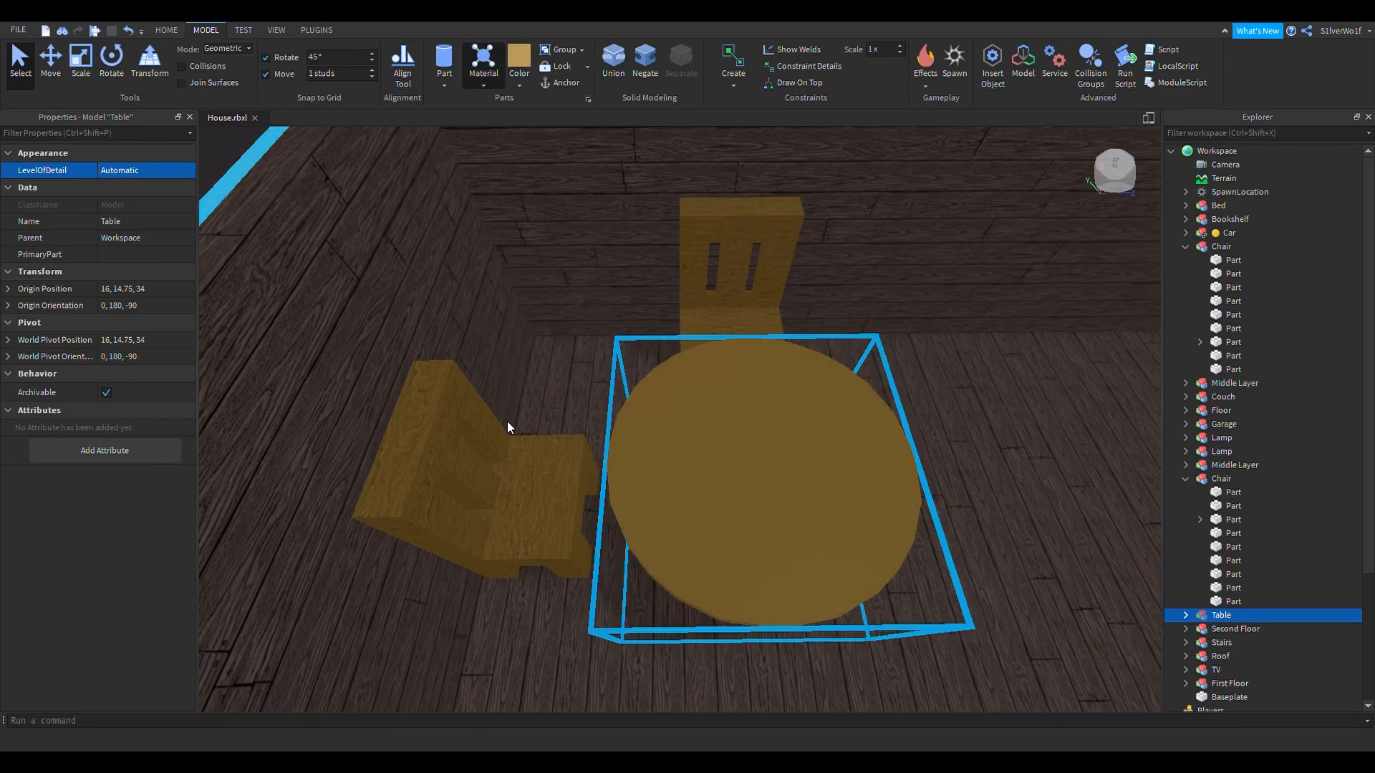
left_click(525, 114)
scroll(755, 398, "down", 5)
mouse_move(754, 398)
right_mouse_down()
mouse_move(689, 290)
mouse_move(768, 392)
right_mouse_up()
left_click(689, 291)
Step: Start a playtest and walk the avatar up the outdoor stairs towards the house's upper floor
scroll(768, 393, "up", 5)
scroll(768, 393, "down", 5)
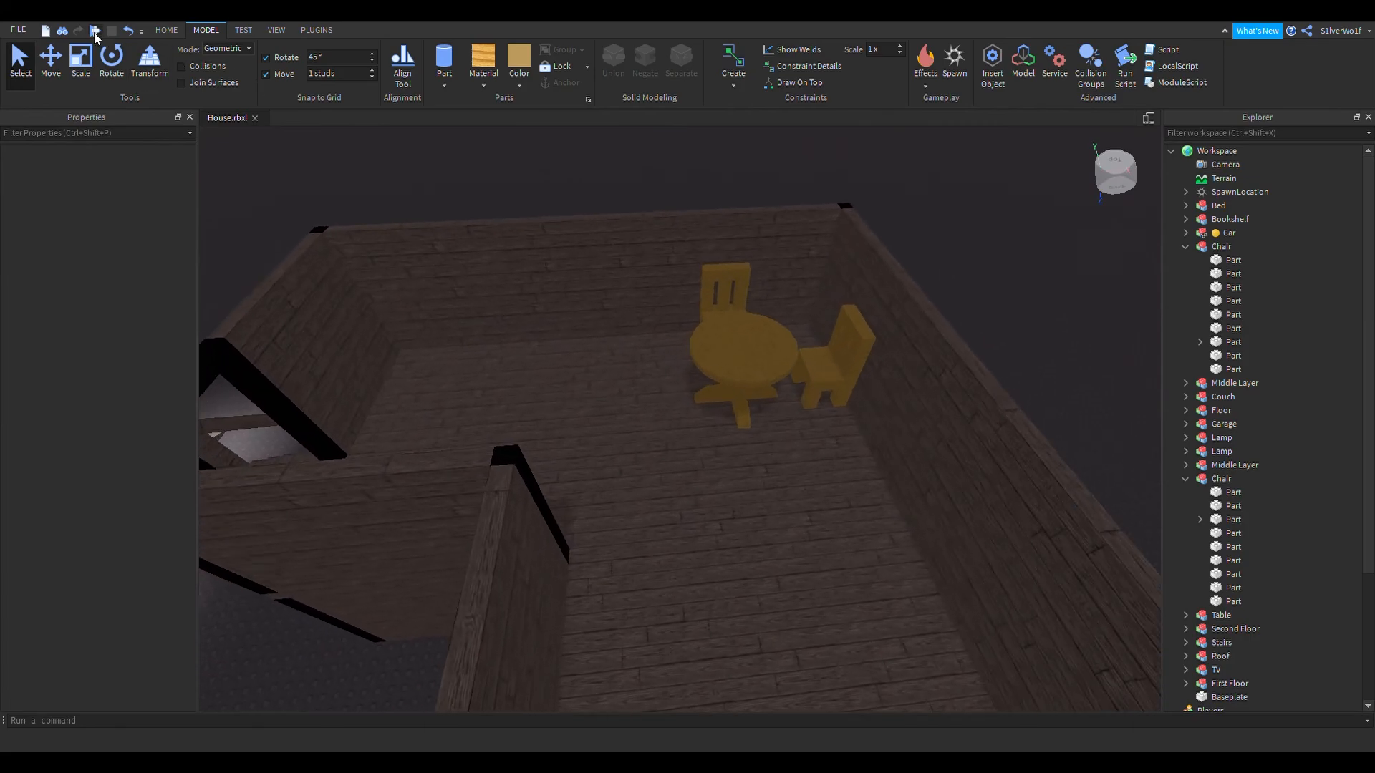
left_click(94, 32)
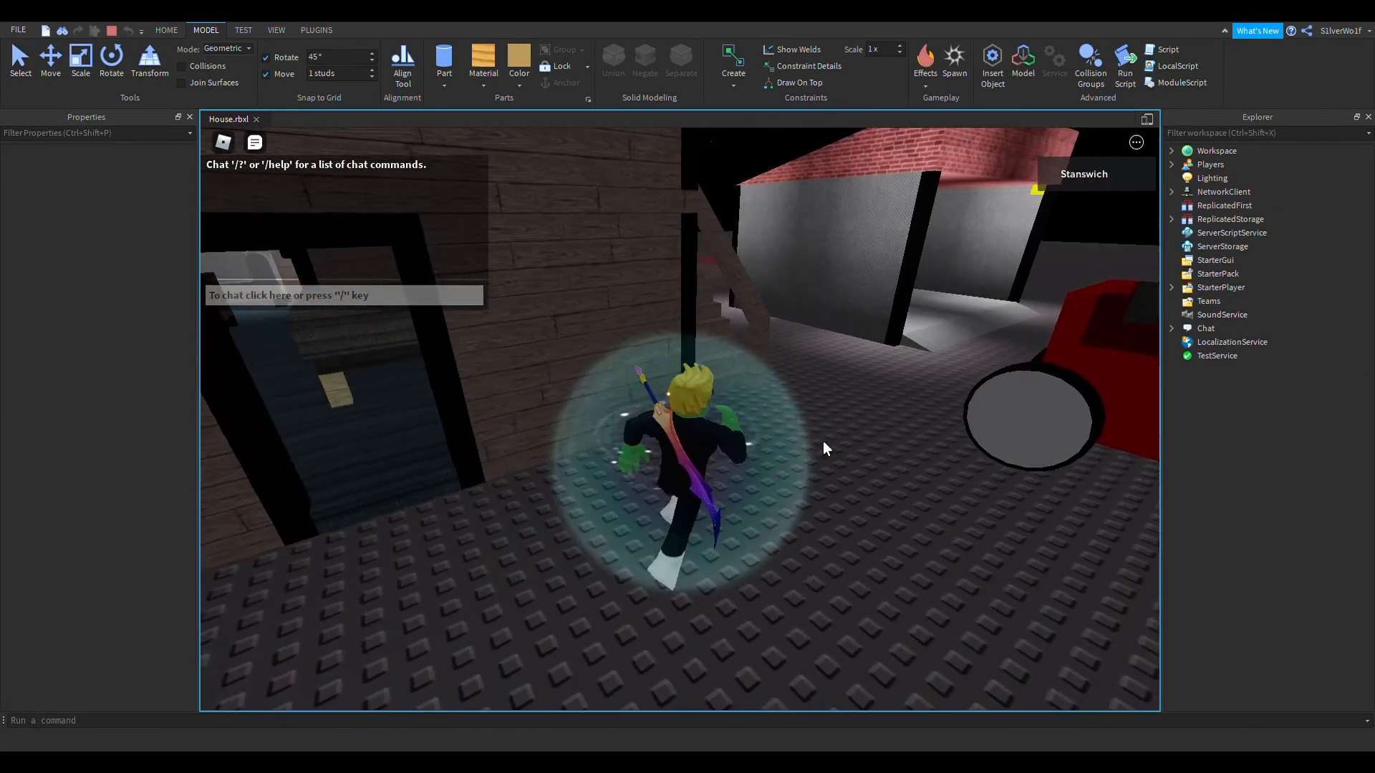
key("w")
right_click_drag(822, 441, 822, 441)
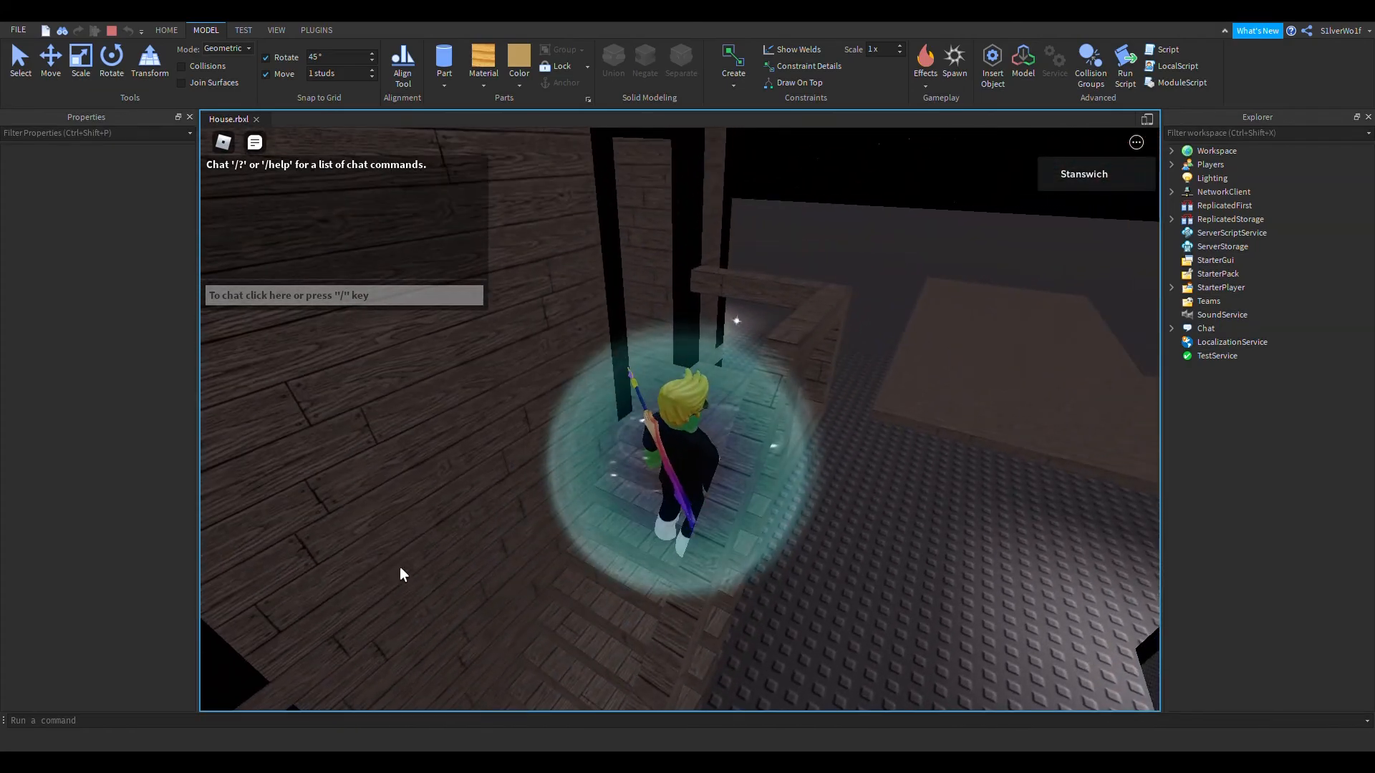
key("a")
key("d")
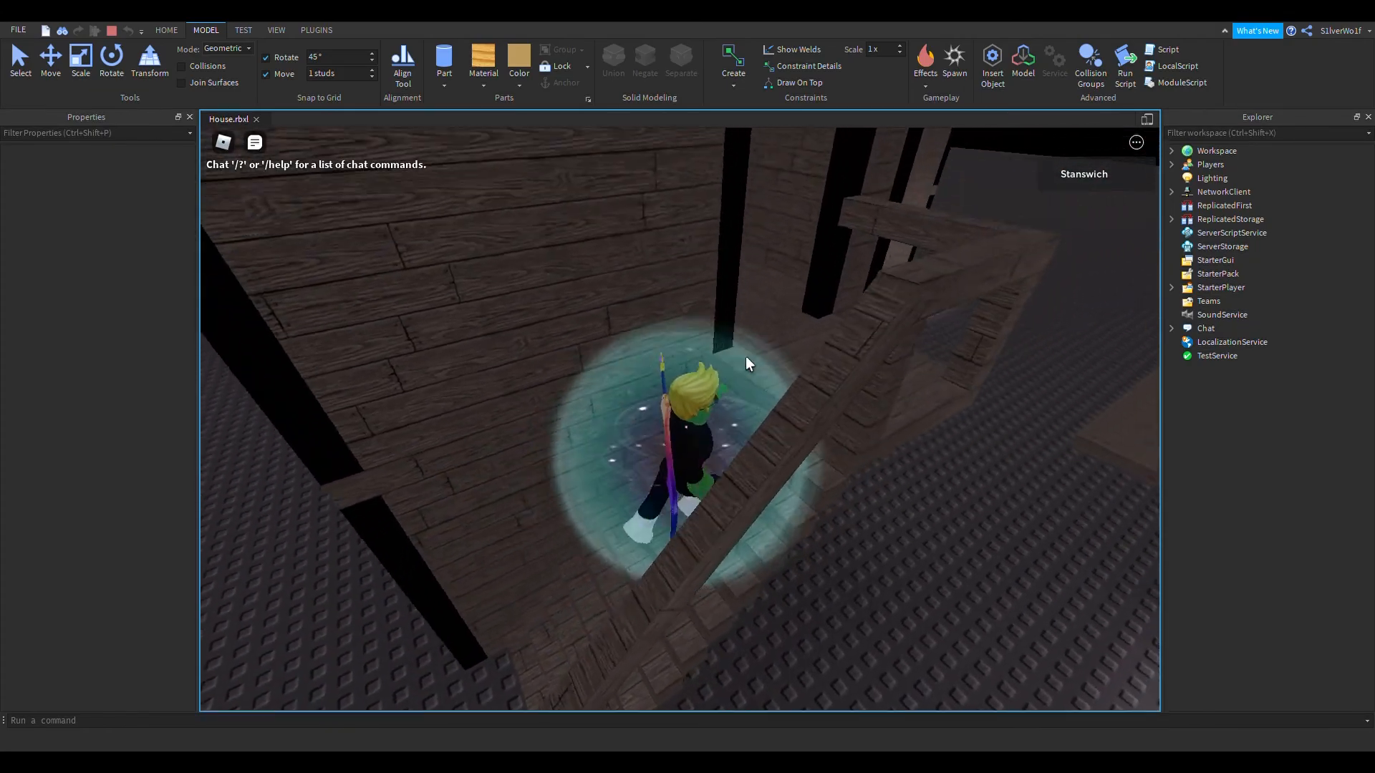
key("w")
Step: Walk the avatar to the table on the upper floor, seat it on a chair and make it stand up again
right_click_drag(746, 356, 754, 355)
key("w")
key("space")
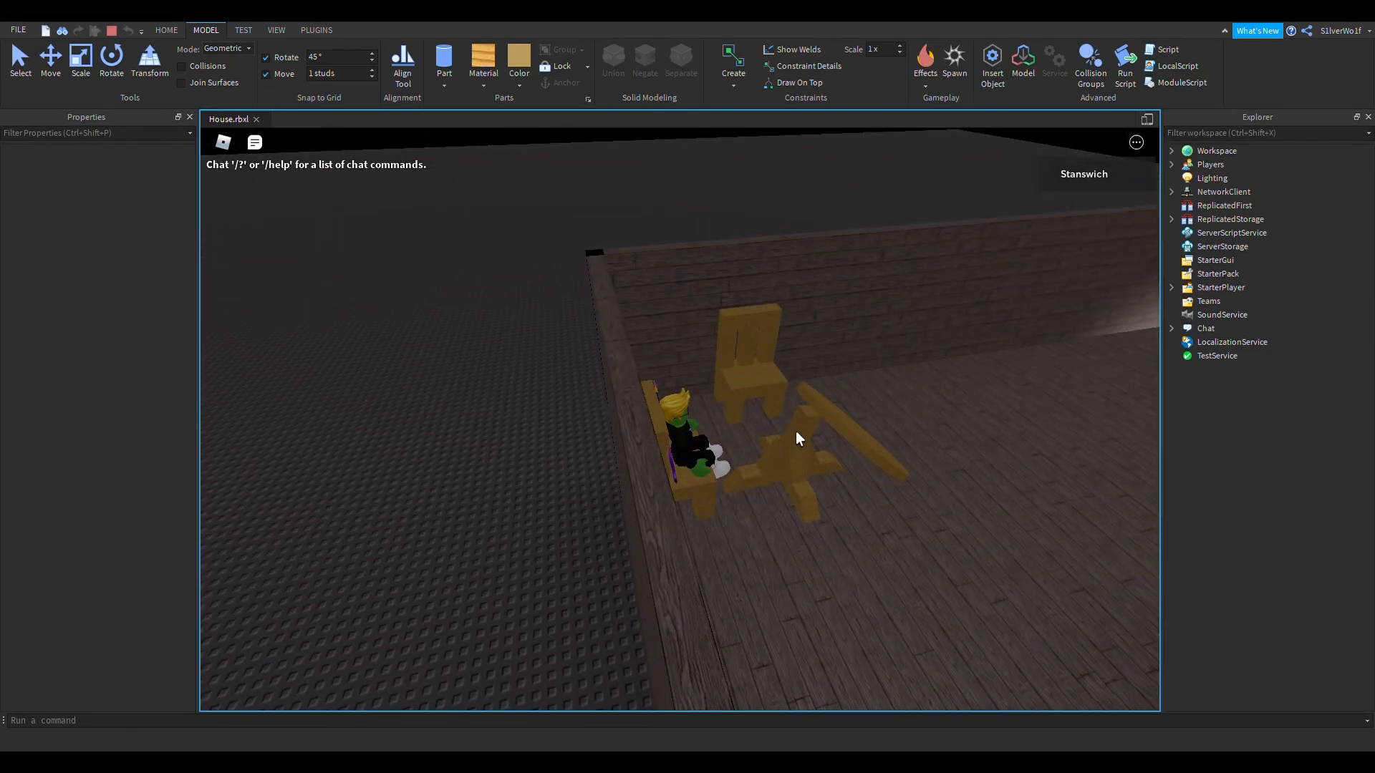
key("space")
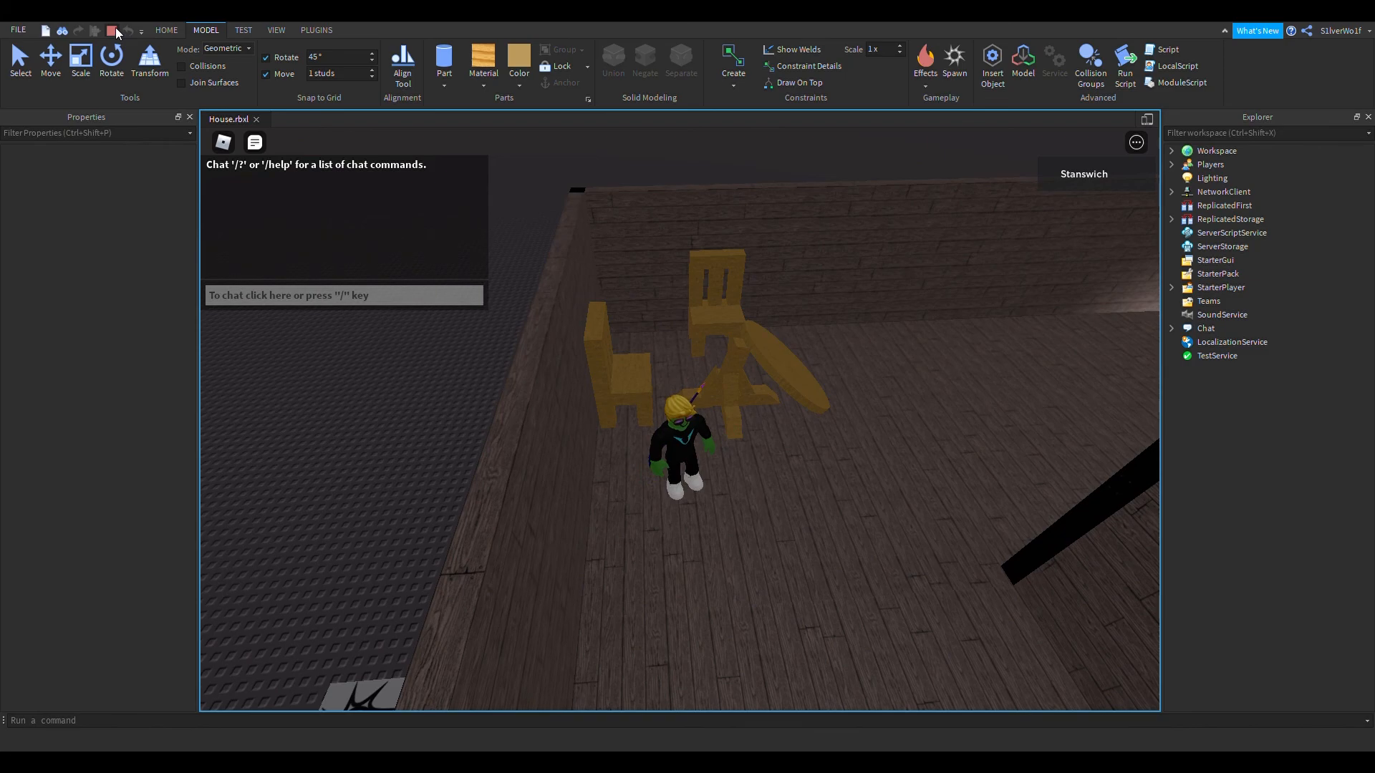
Step: Hide the chat window and move the avatar around the dining set to examine the tabletop and its base
left_click(258, 136)
key("w")
right_click_drag(743, 508, 743, 508)
key("s")
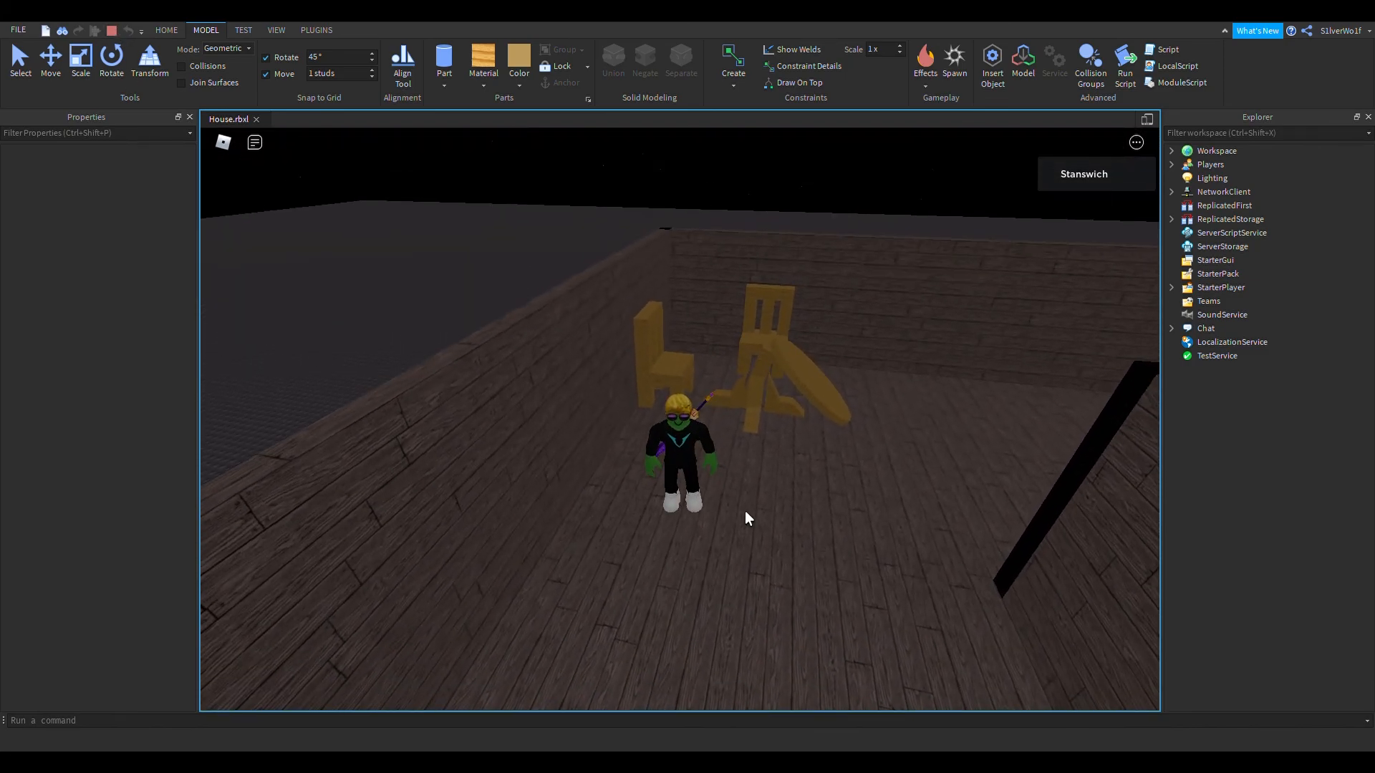